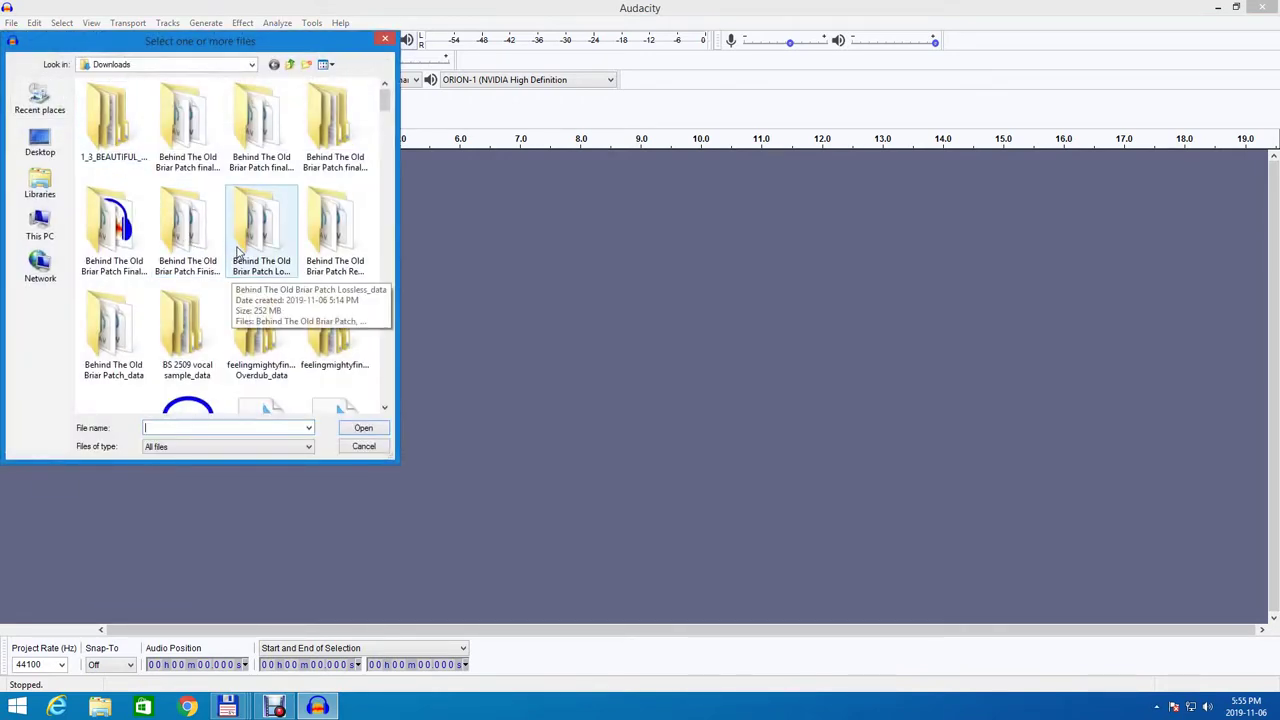
# Bring the MP3 file "Behind The Old Briar Patch" from the Downloads folder into the empty project.
pyautogui.scroll(-2, 237, 247)
pyautogui.scroll(2, 237, 247)
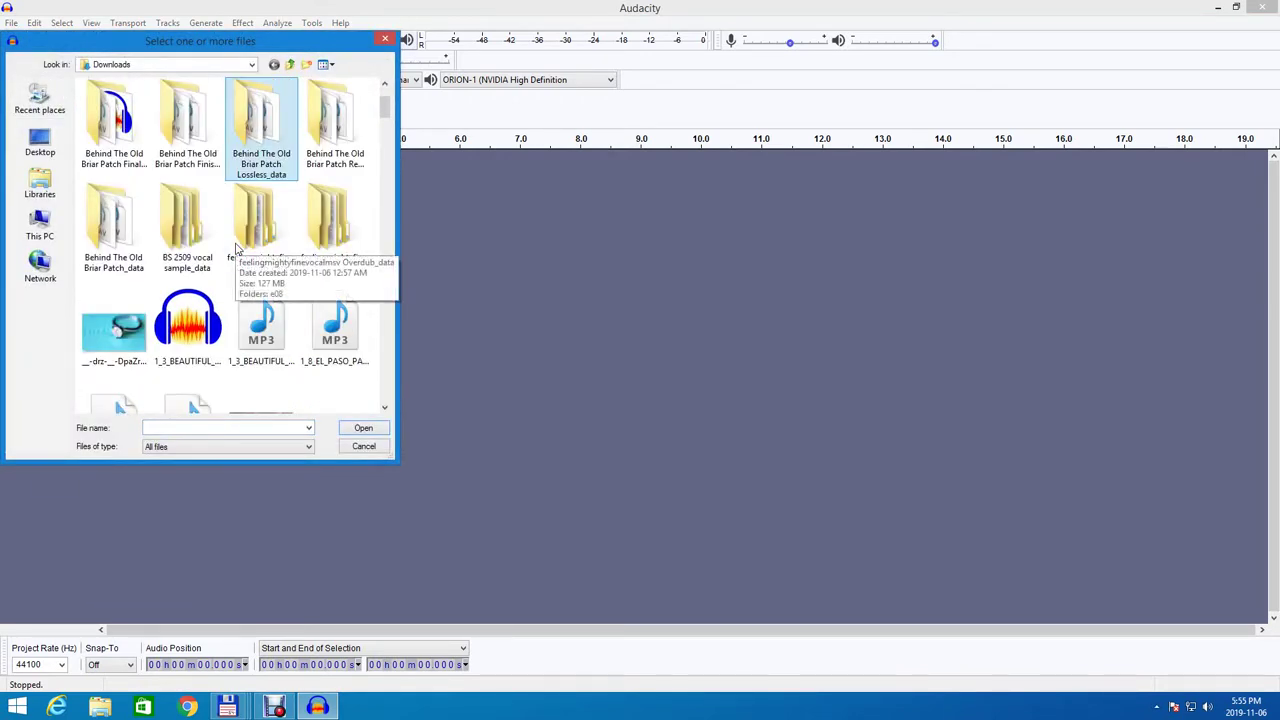
pyautogui.scroll(-3, 237, 247)
pyautogui.scroll(-3, 237, 247)
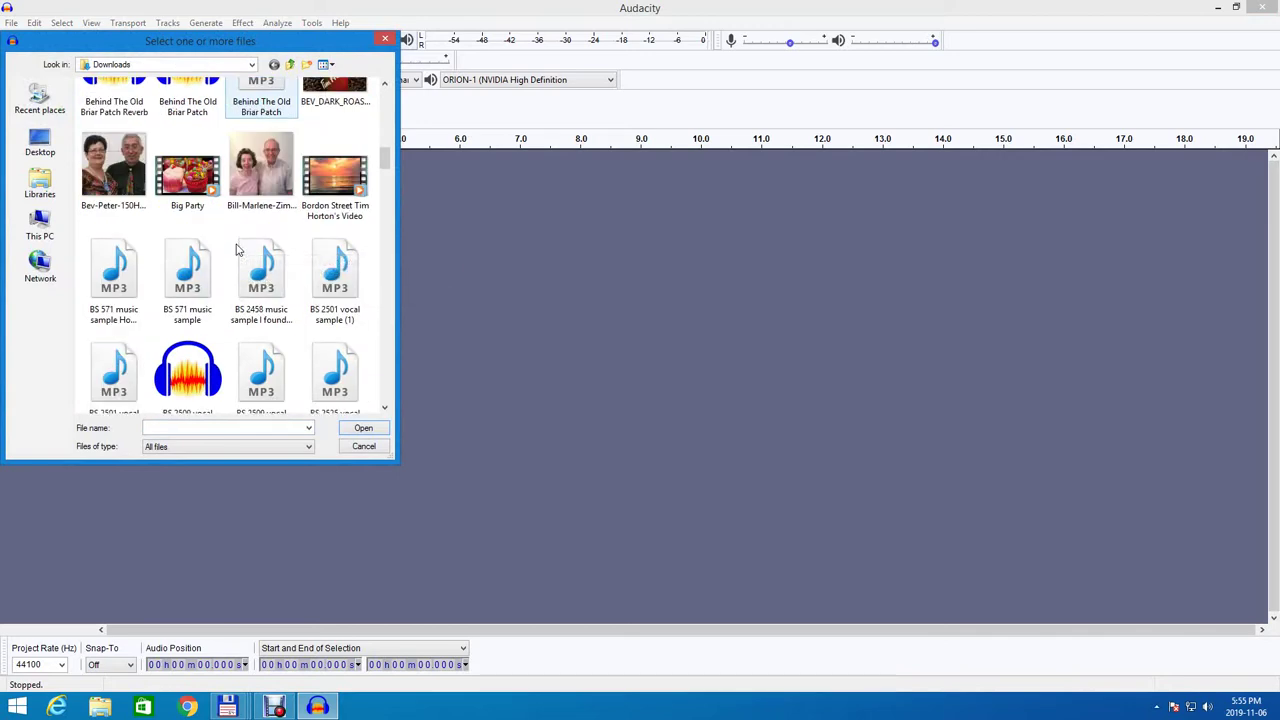
pyautogui.scroll(2, 237, 247)
pyautogui.doubleClick(260, 225)
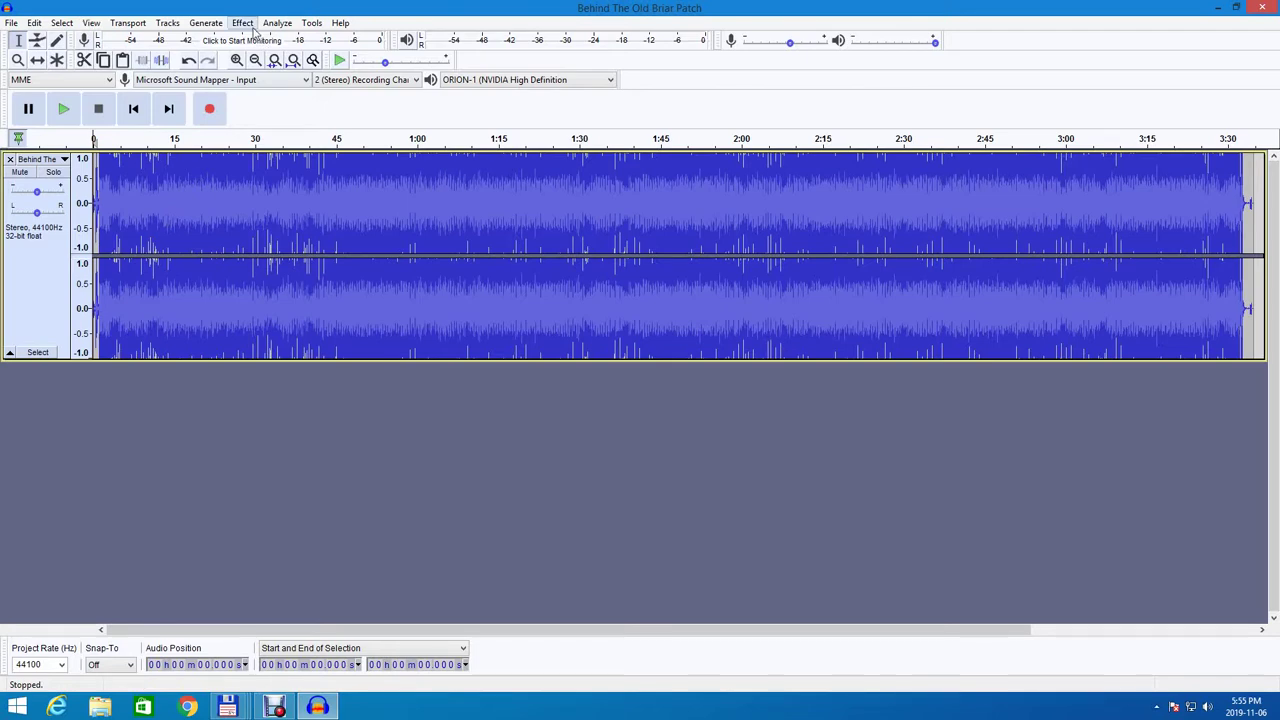
pyautogui.click(246, 23)
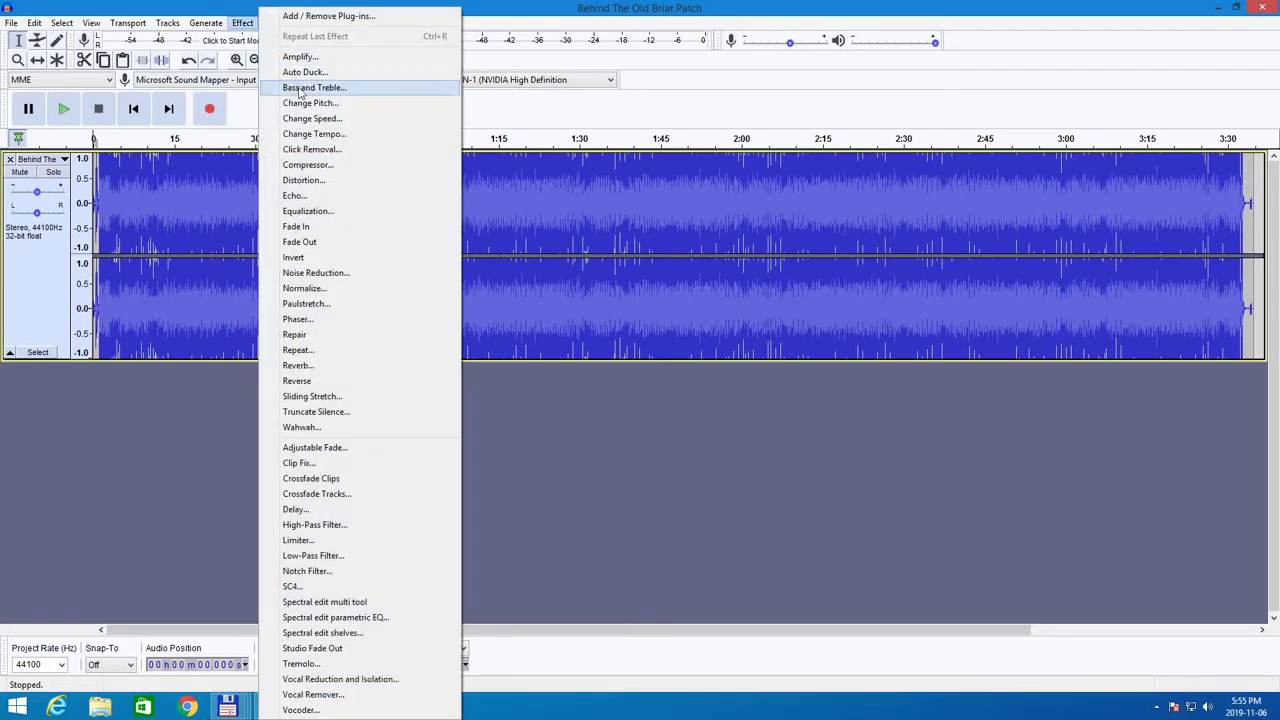
pyautogui.click(318, 150)
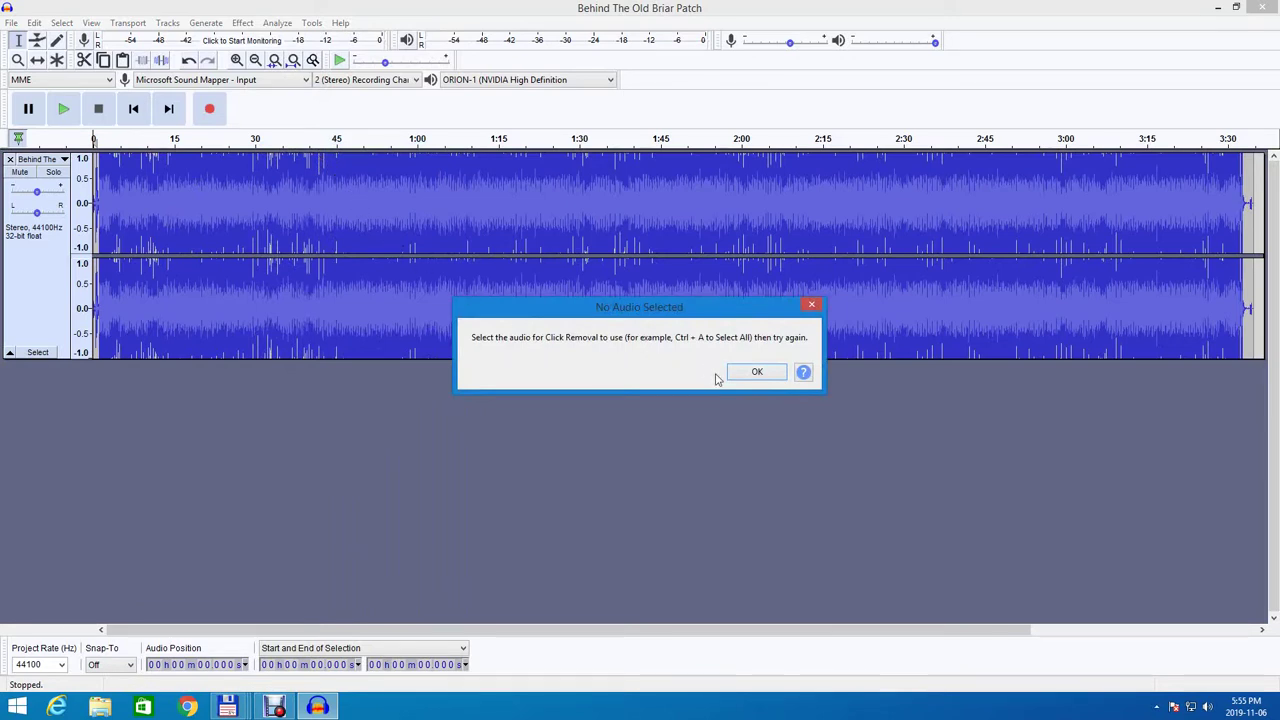
pyautogui.click(752, 372)
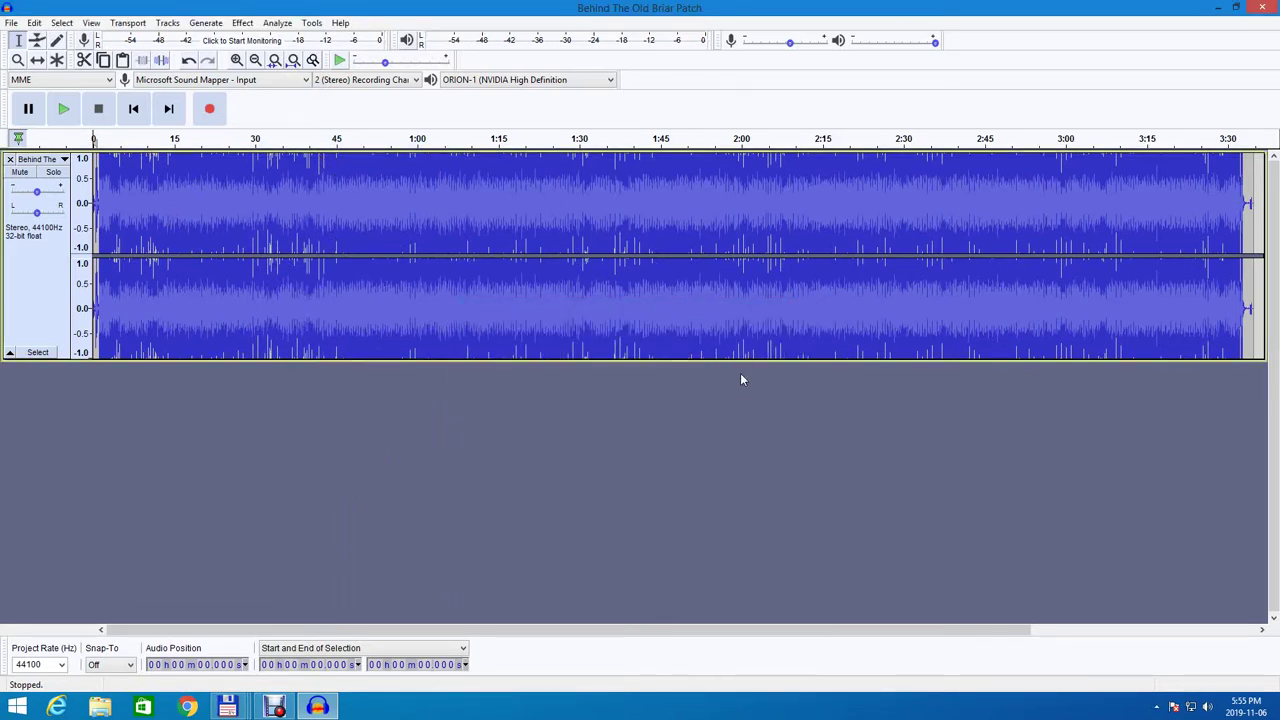
# Select the entire track and apply Click Removal with threshold 200 and max spike width 20.
pyautogui.hotkey('ctrl', 'a')
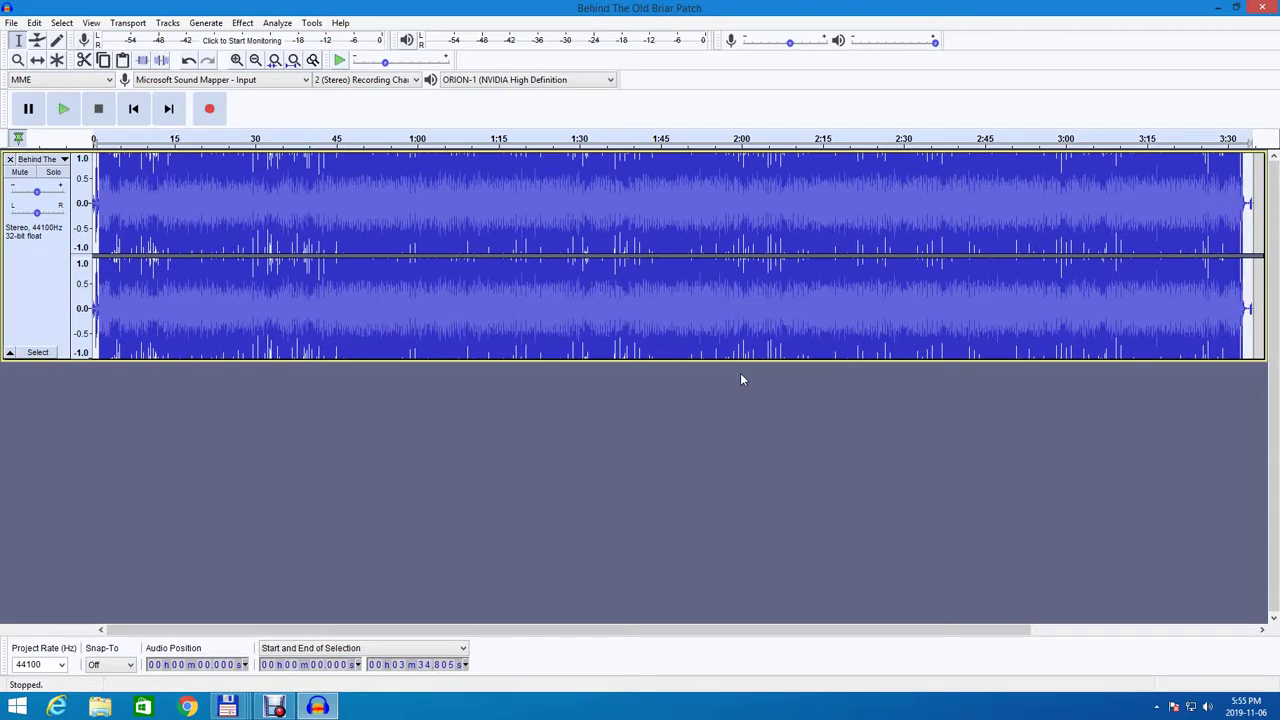
pyautogui.click(580, 313)
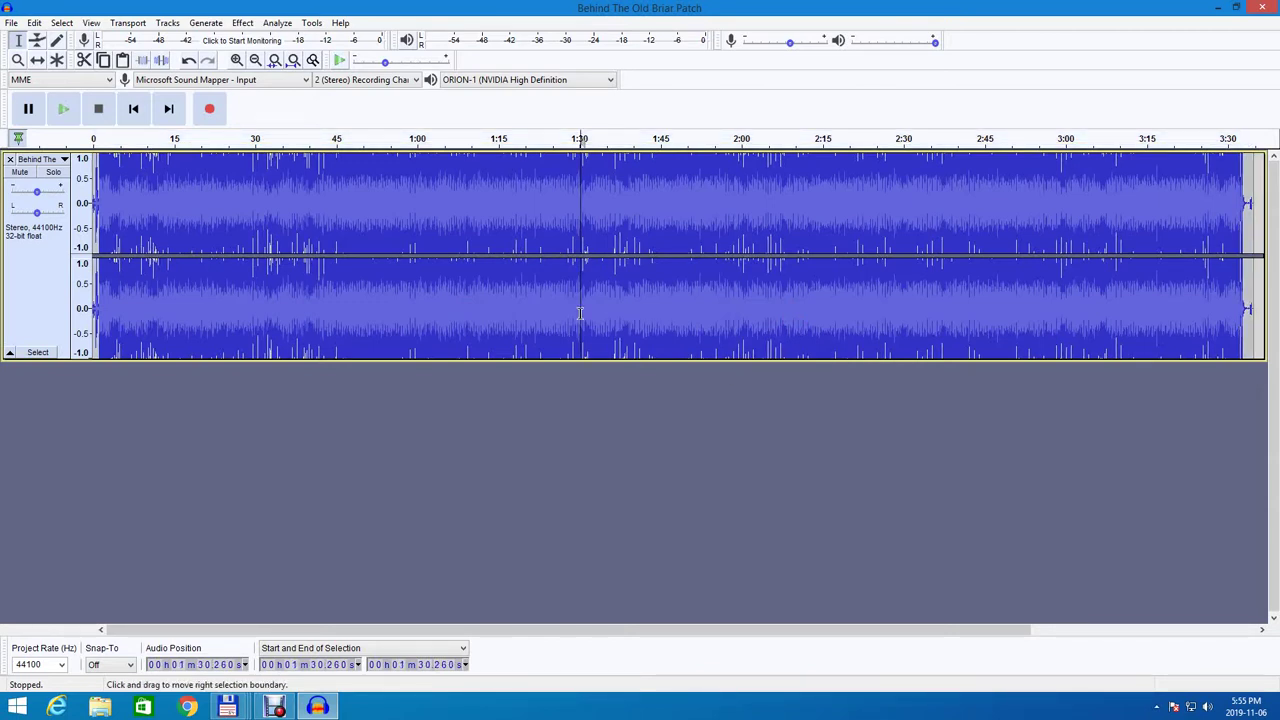
pyautogui.hotkey('ctrl', 'a')
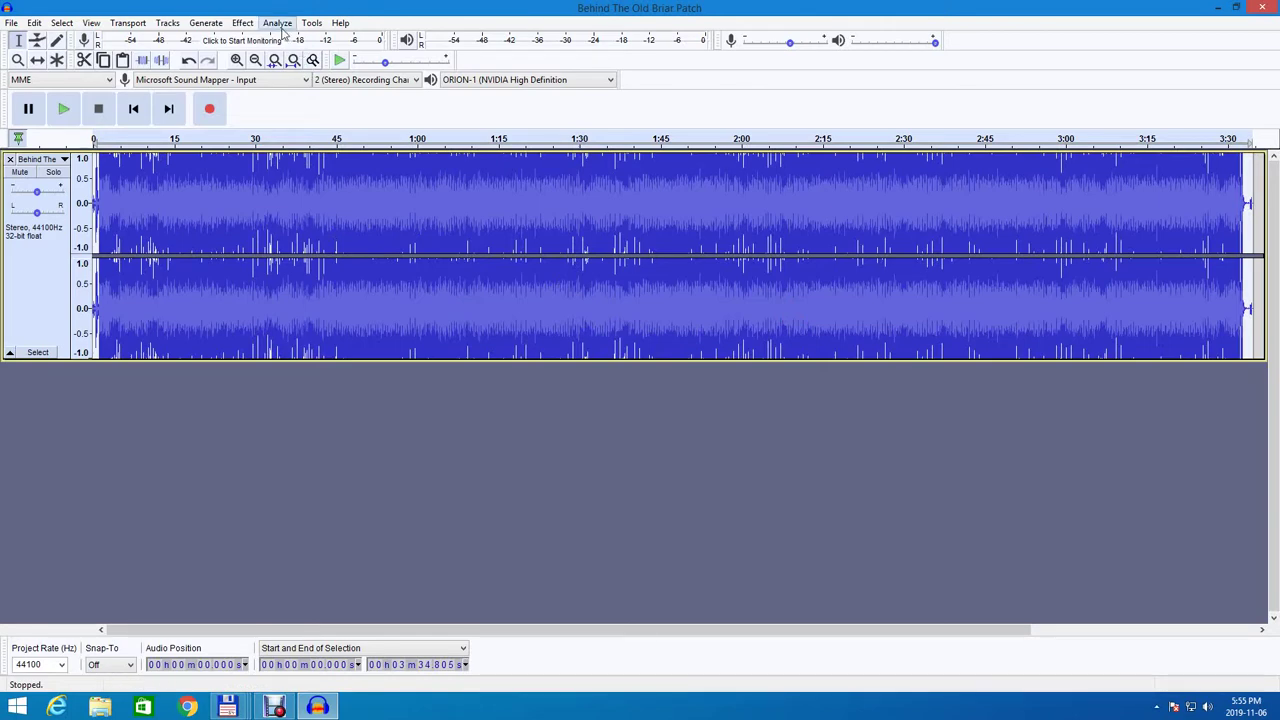
pyautogui.click(243, 22)
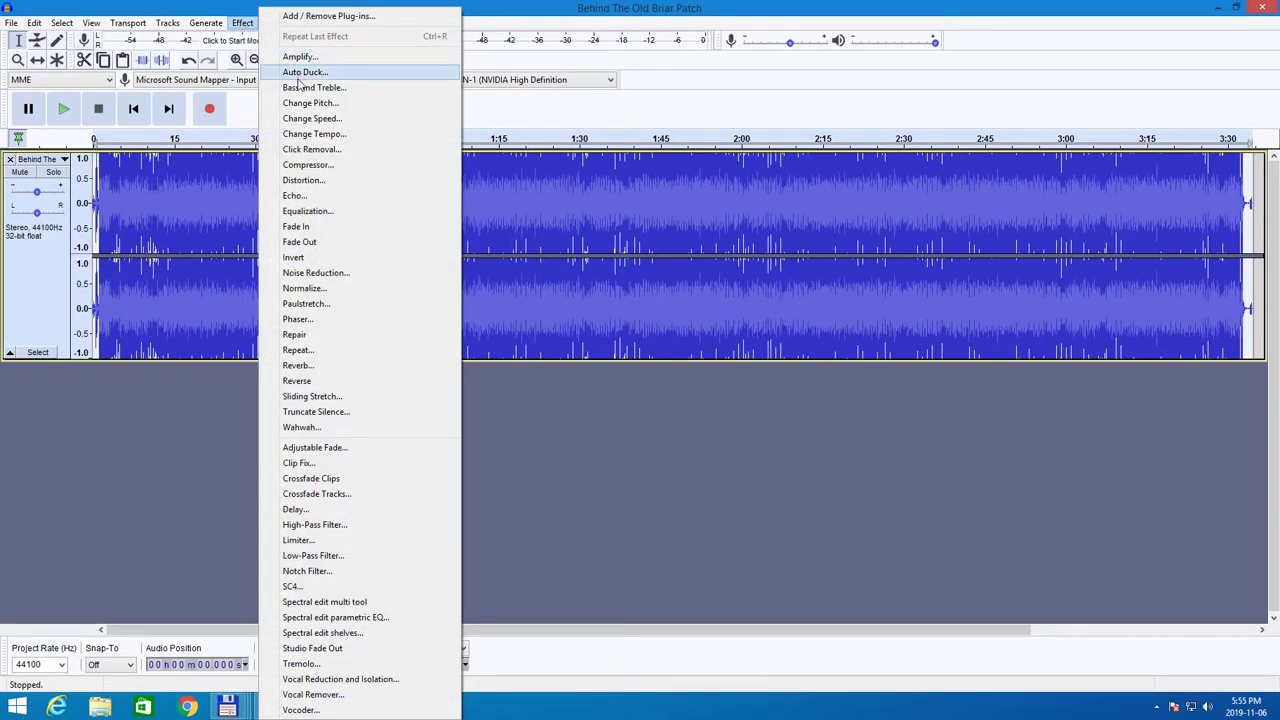
pyautogui.click(321, 150)
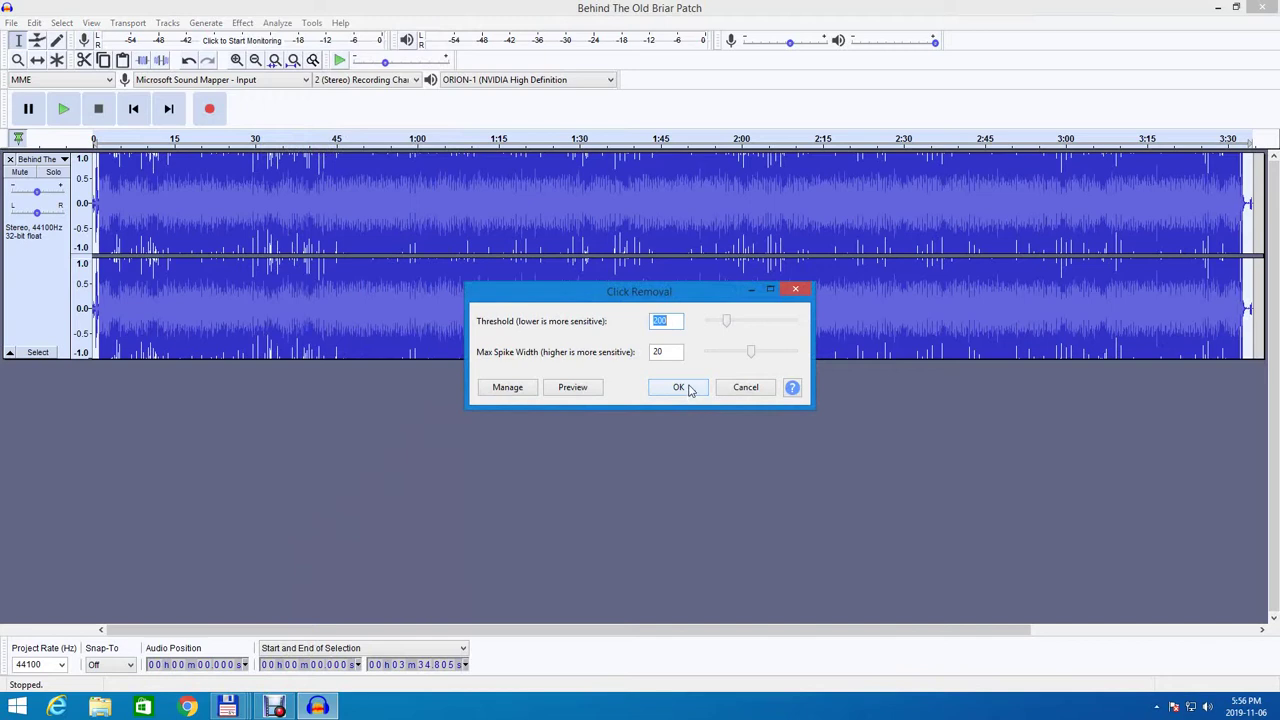
pyautogui.click(680, 388)
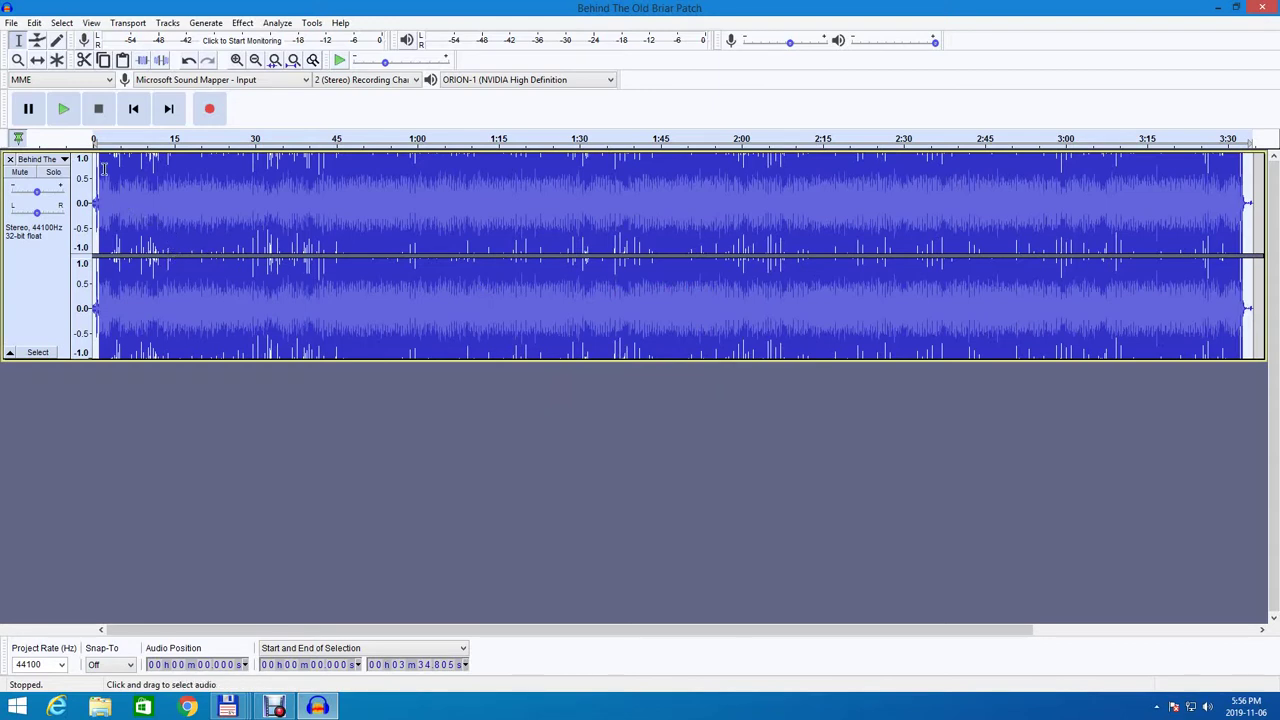
# Play the first seconds of the processed track and stop playback.
pyautogui.click(64, 112)
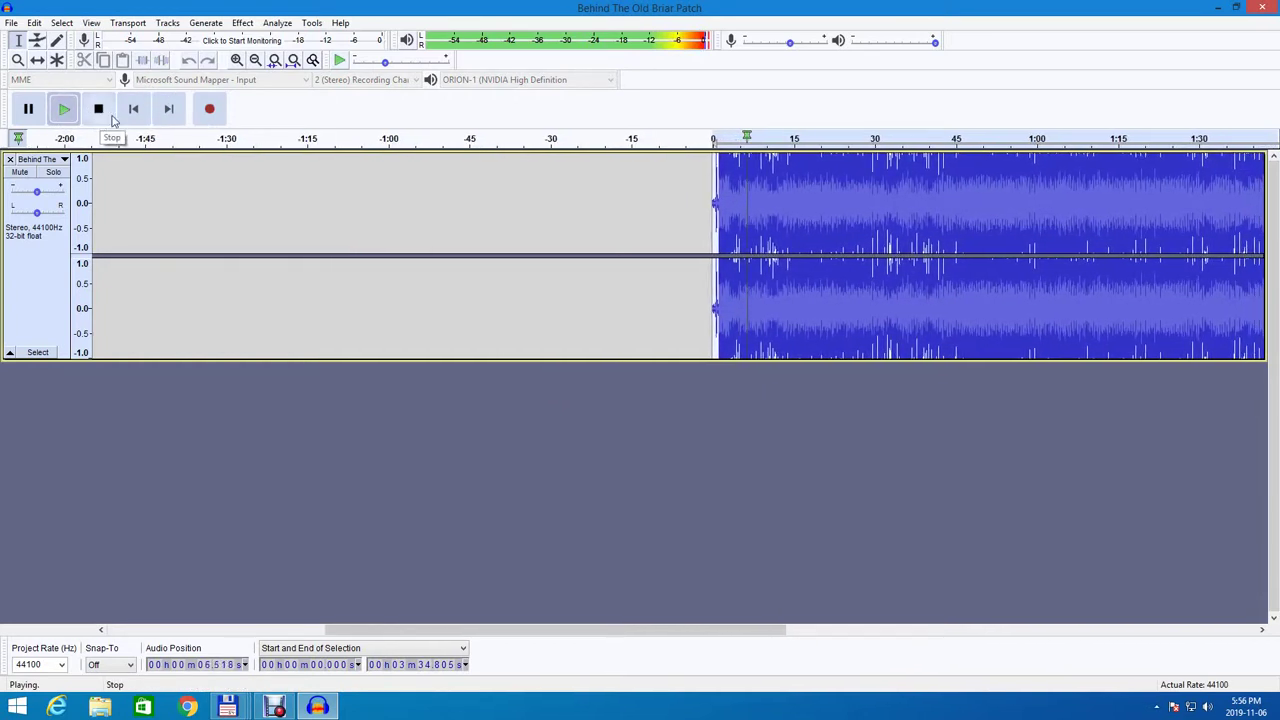
pyautogui.click(102, 112)
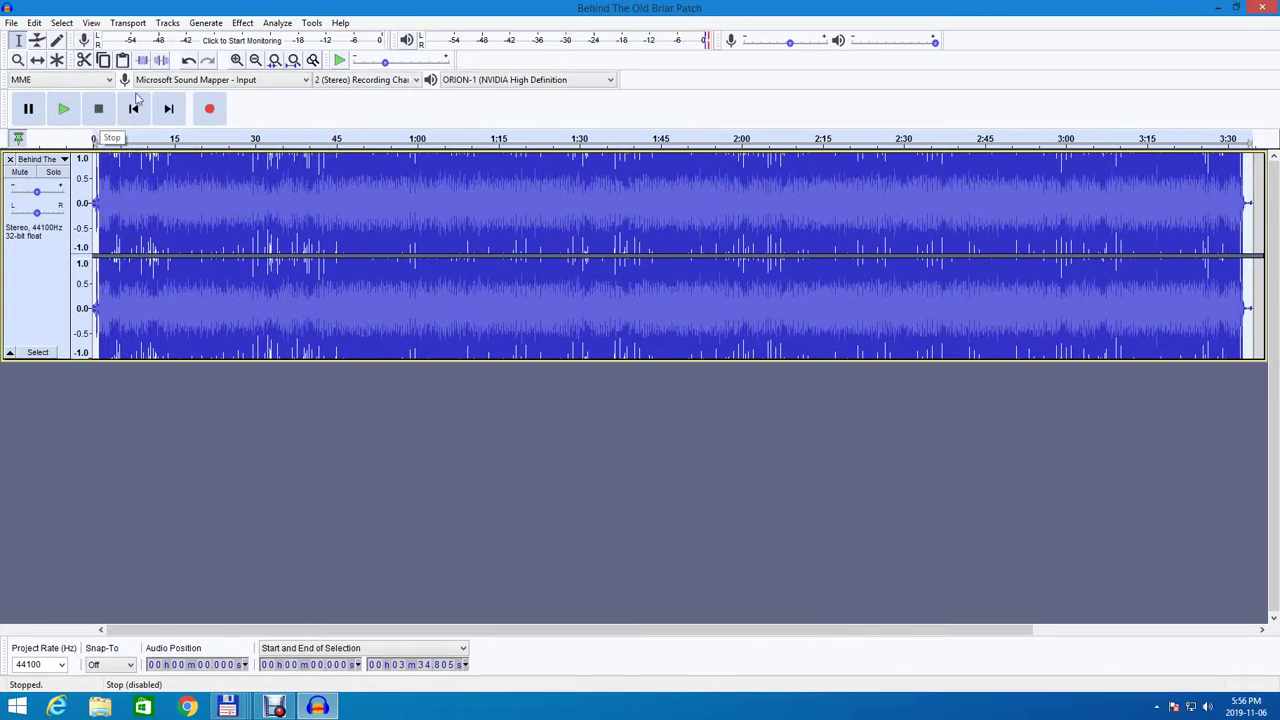
# Export the track as a 16-bit PCM WAV named "Behind The Old Briar Patch" in the Downloads folder, leaving the metadata tags blank.
pyautogui.click(11, 22)
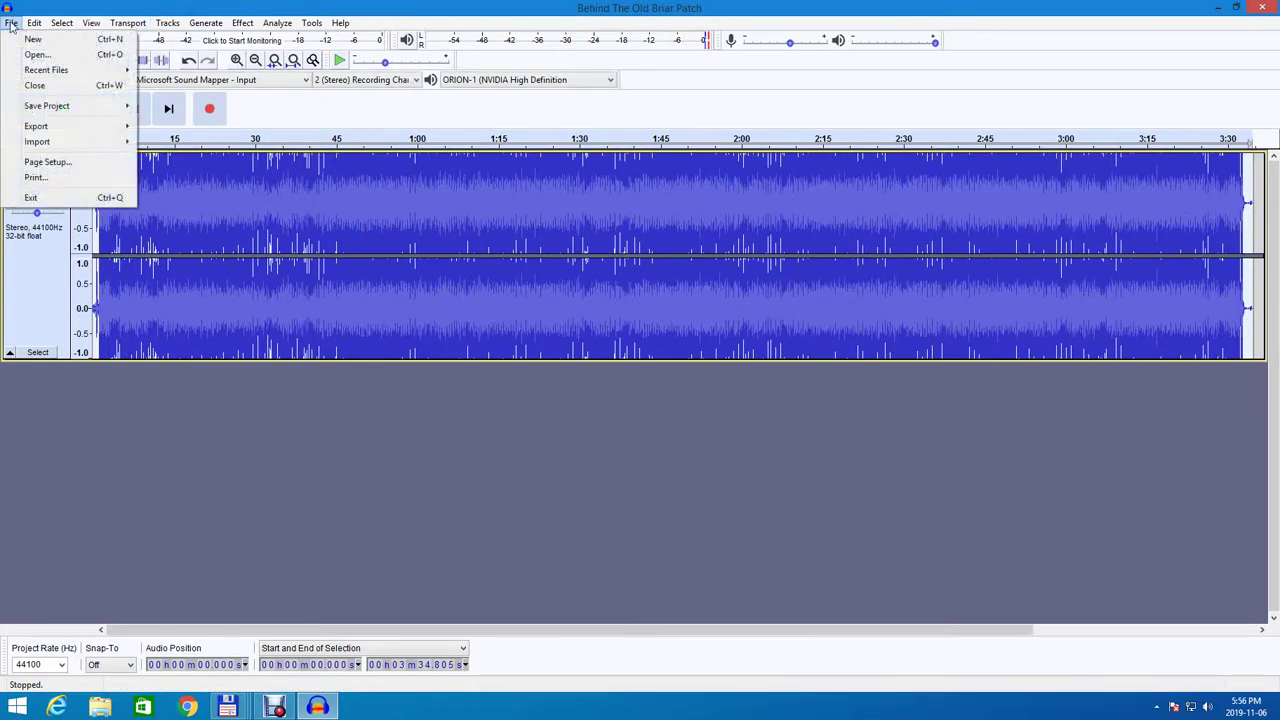
pyautogui.moveTo(60, 133)
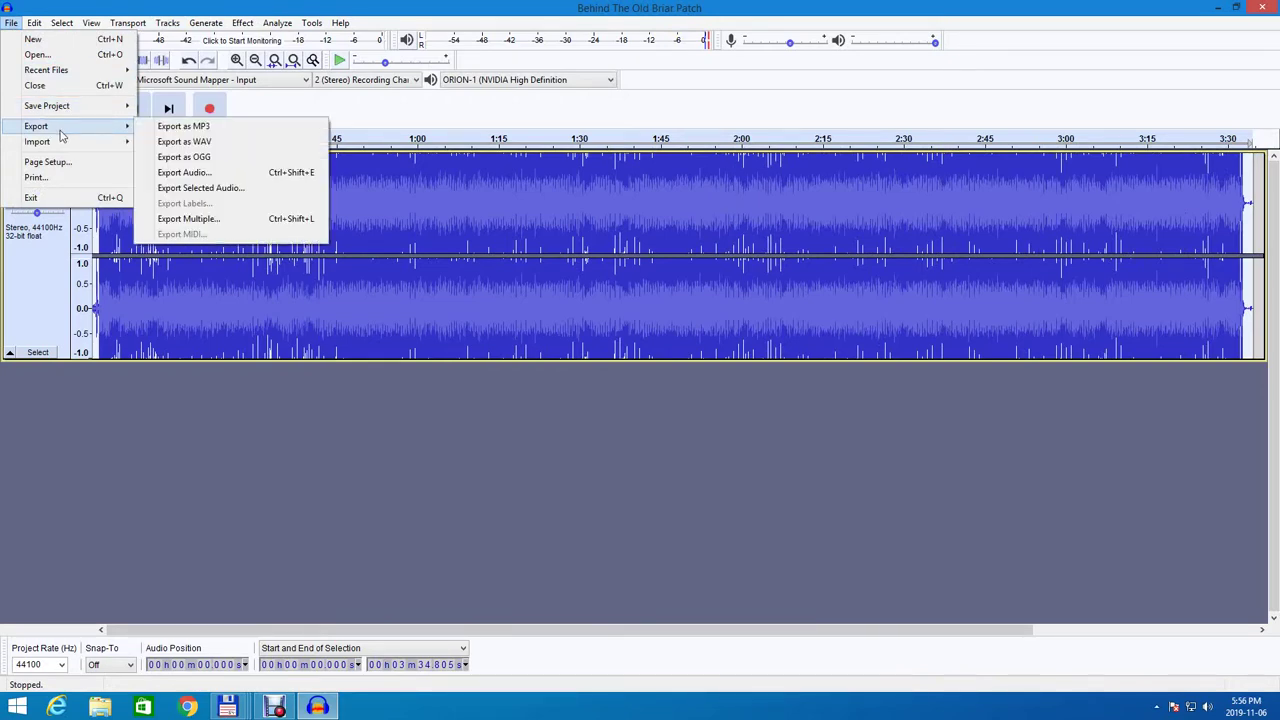
pyautogui.click(165, 142)
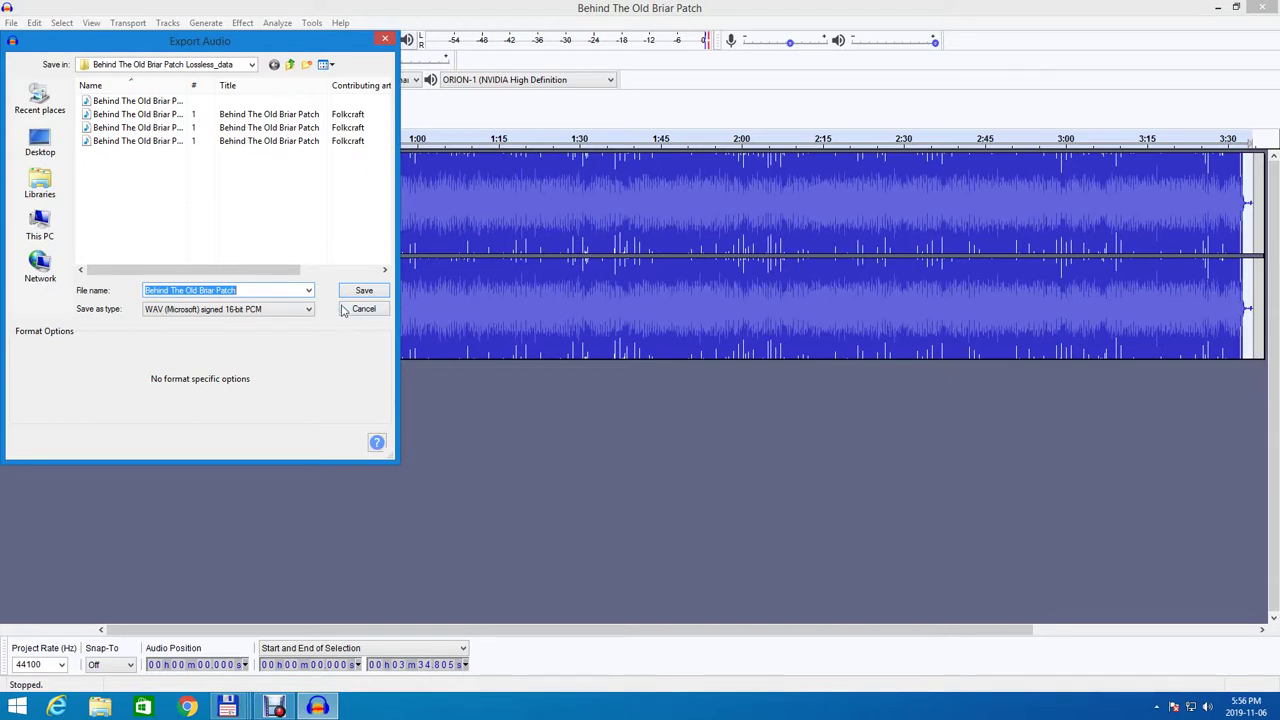
pyautogui.click(292, 66)
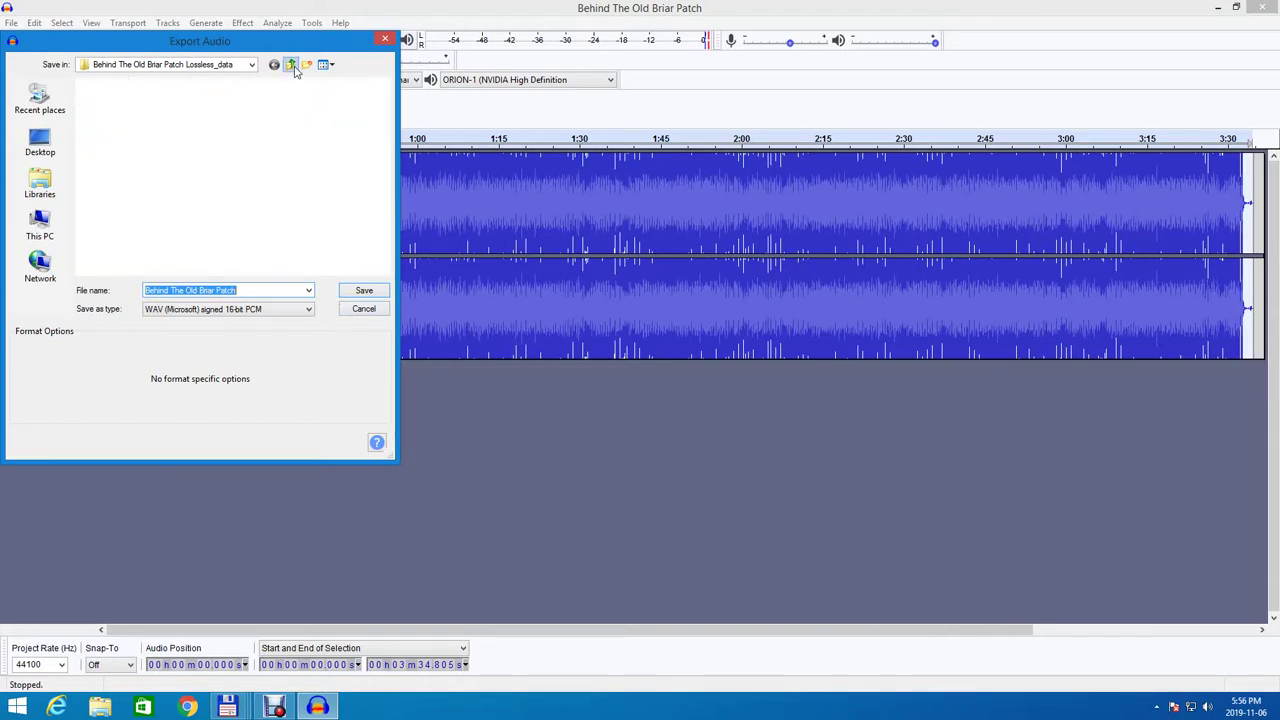
pyautogui.click(361, 295)
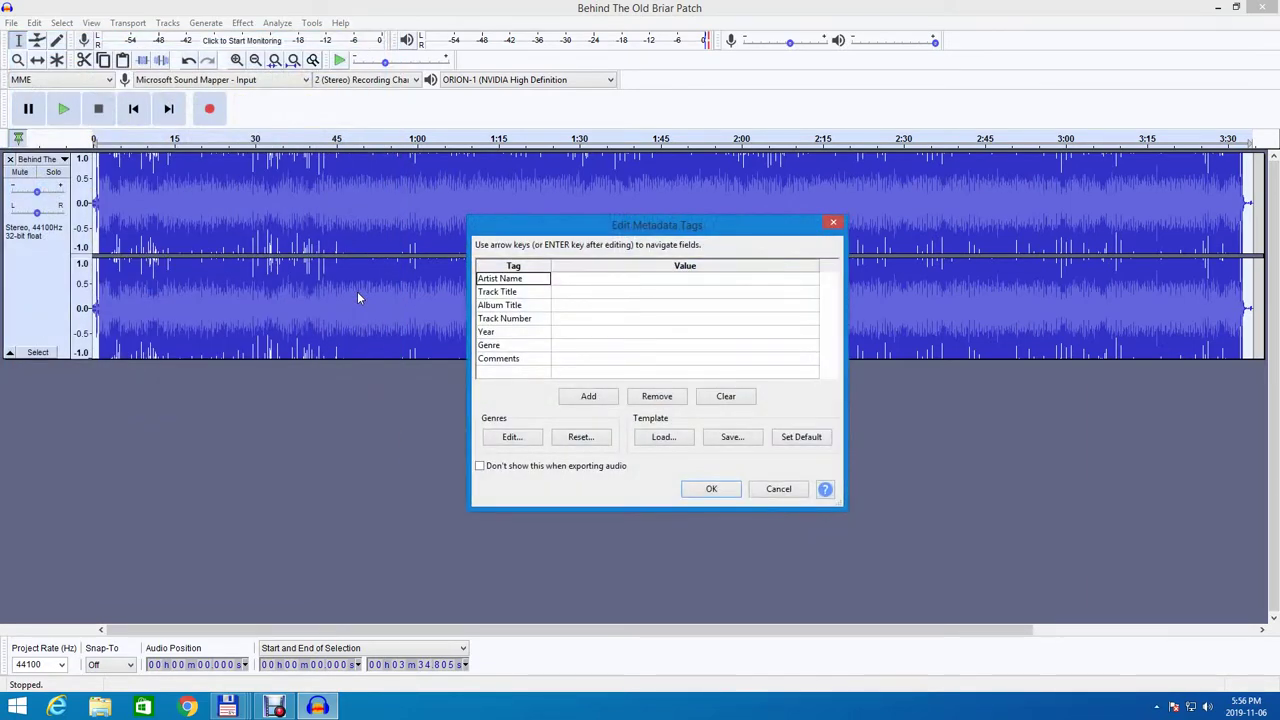
pyautogui.click(706, 490)
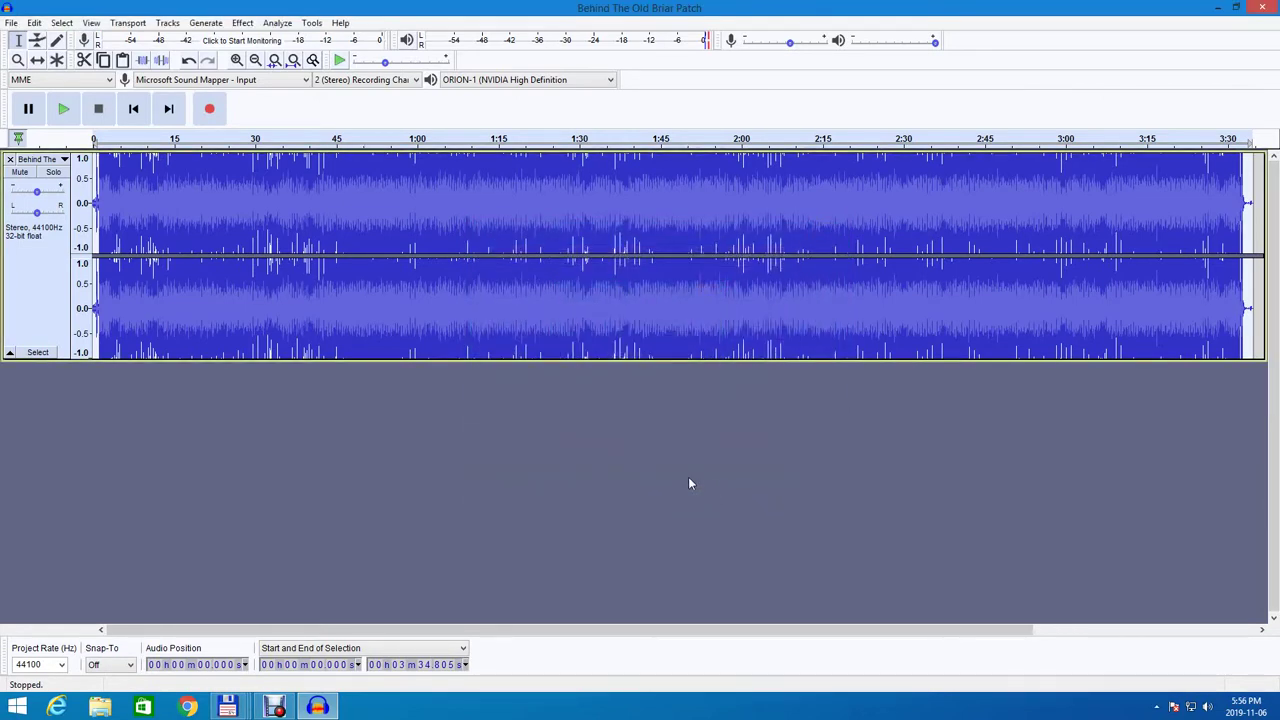
# Import the exported WAV "Behind The Old Briar Patch" from Downloads as a second track, making a copy of the file before editing.
pyautogui.click(12, 24)
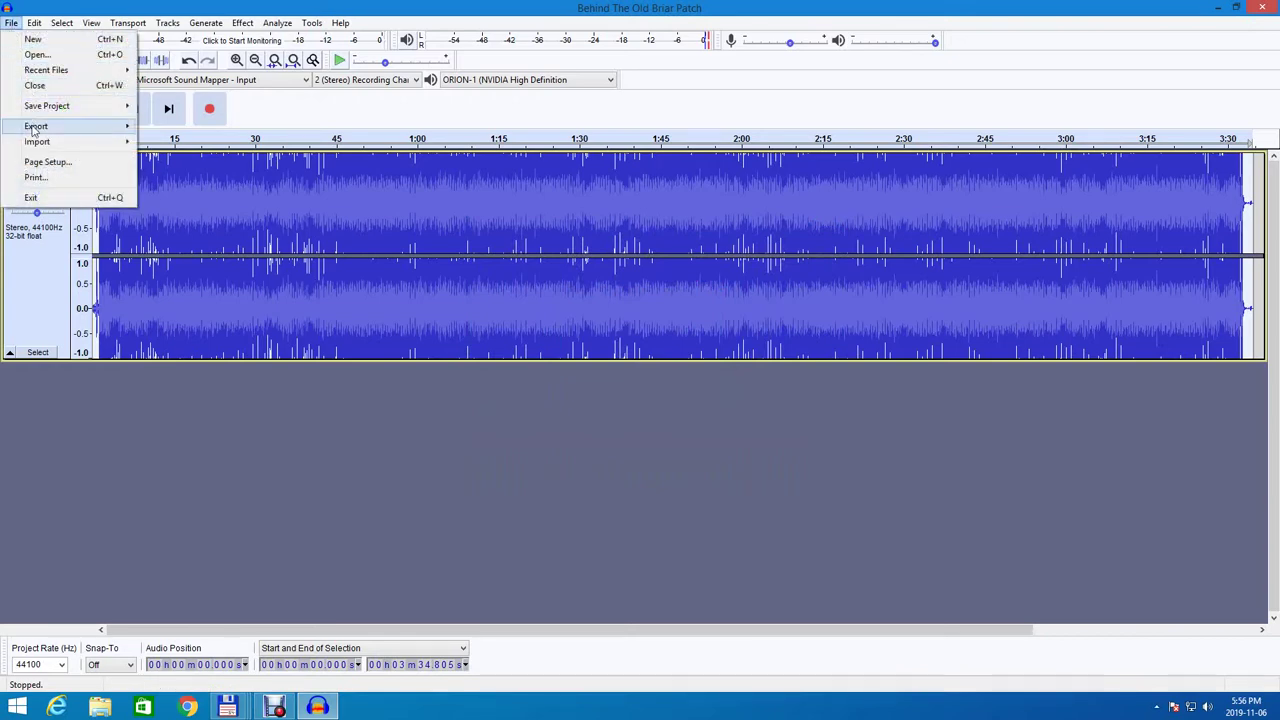
pyautogui.moveTo(33, 143)
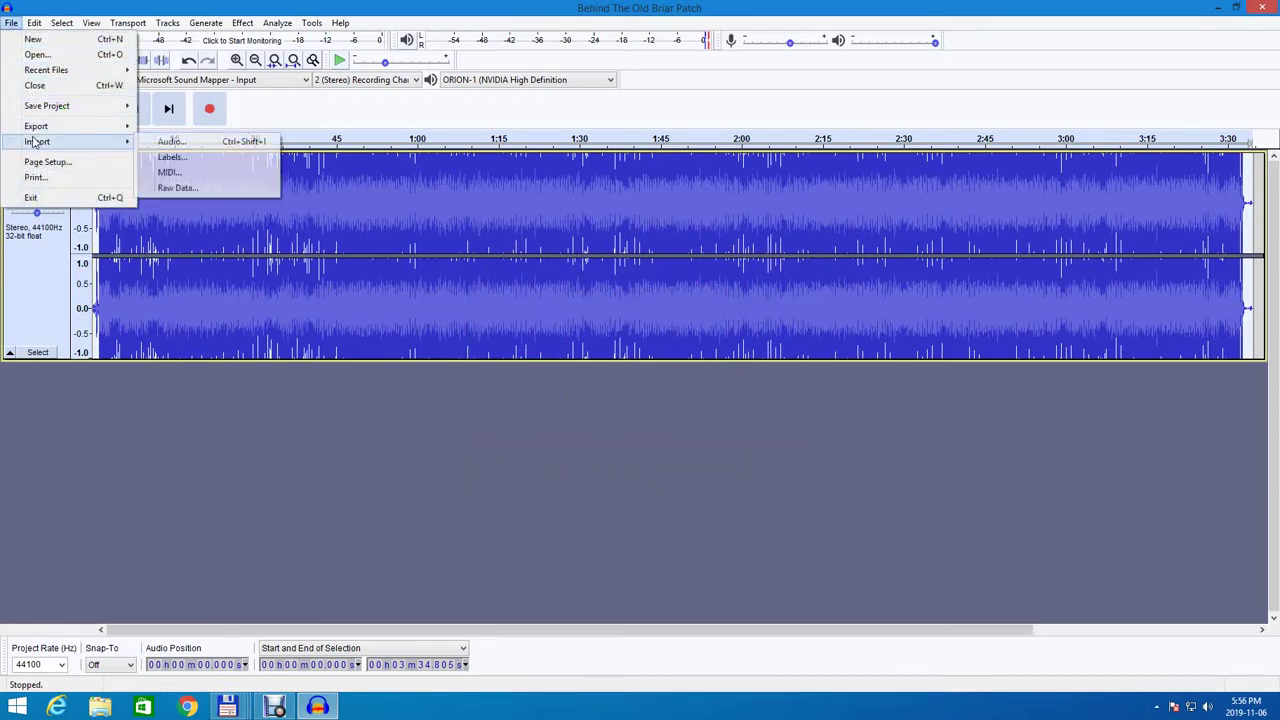
pyautogui.click(166, 143)
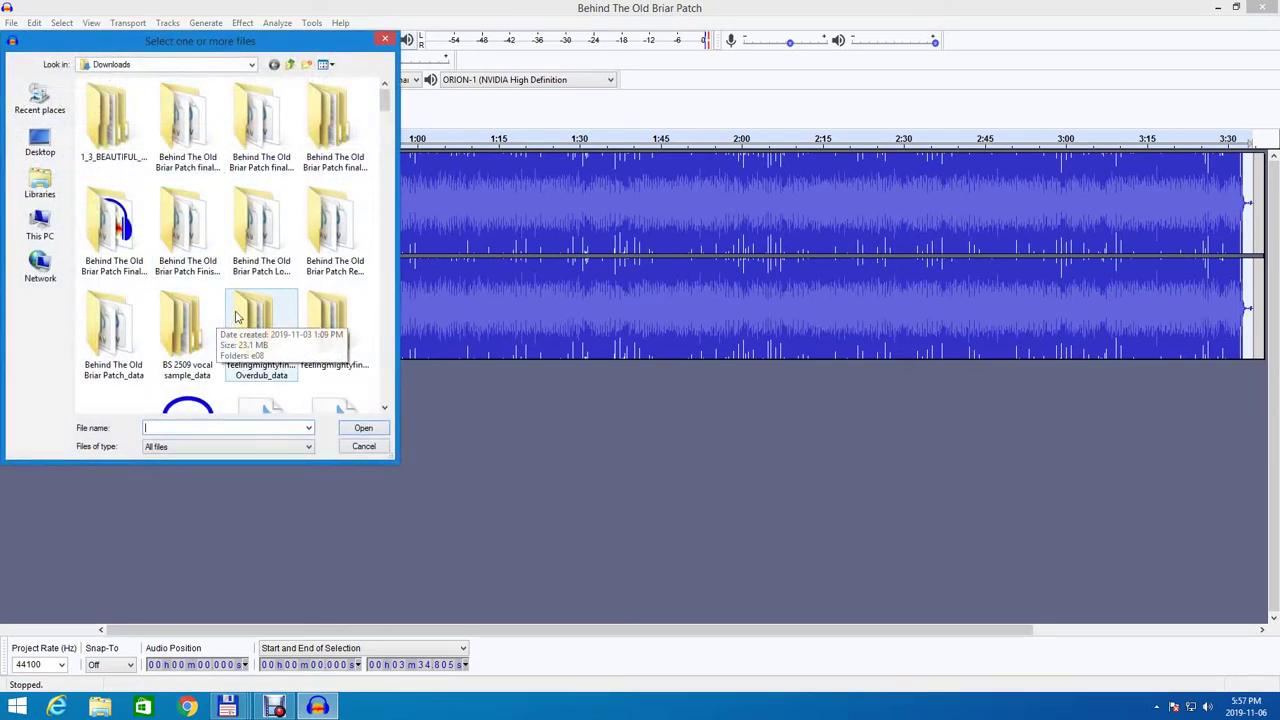
pyautogui.moveTo(385, 408); pyautogui.dragTo(383, 408)
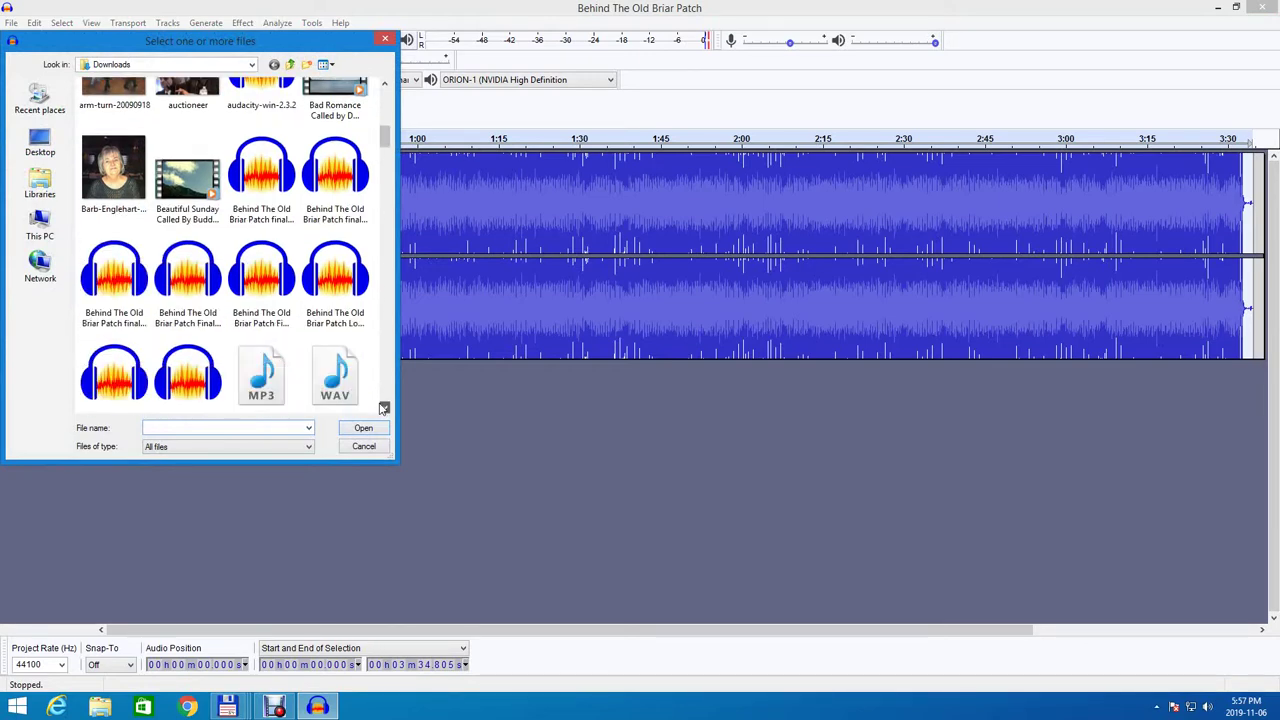
pyautogui.click(349, 393)
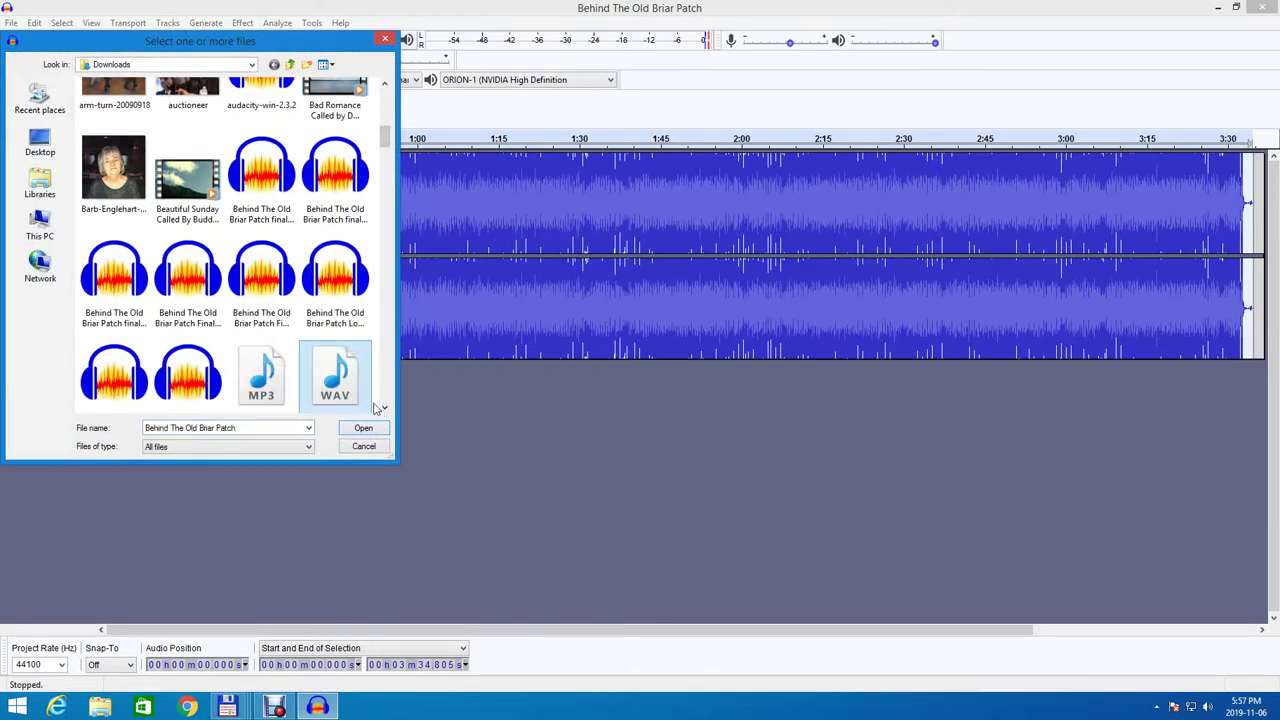
pyautogui.doubleClick(361, 398)
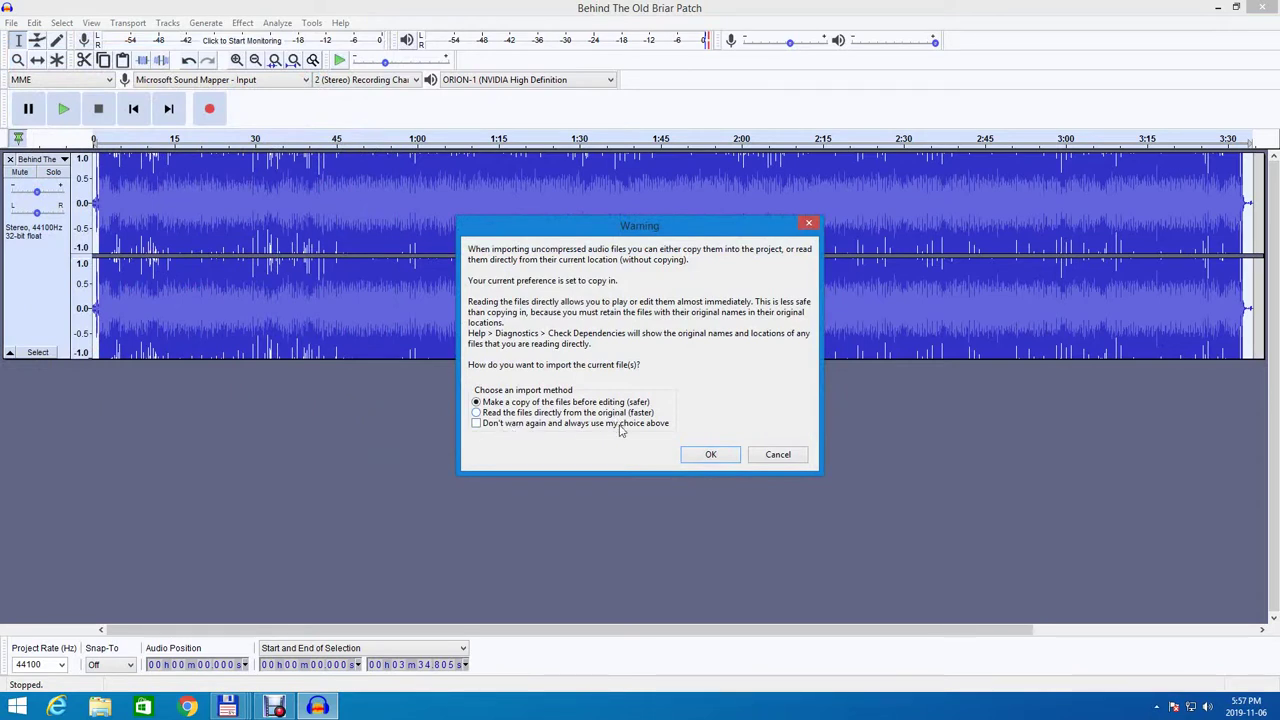
pyautogui.click(710, 455)
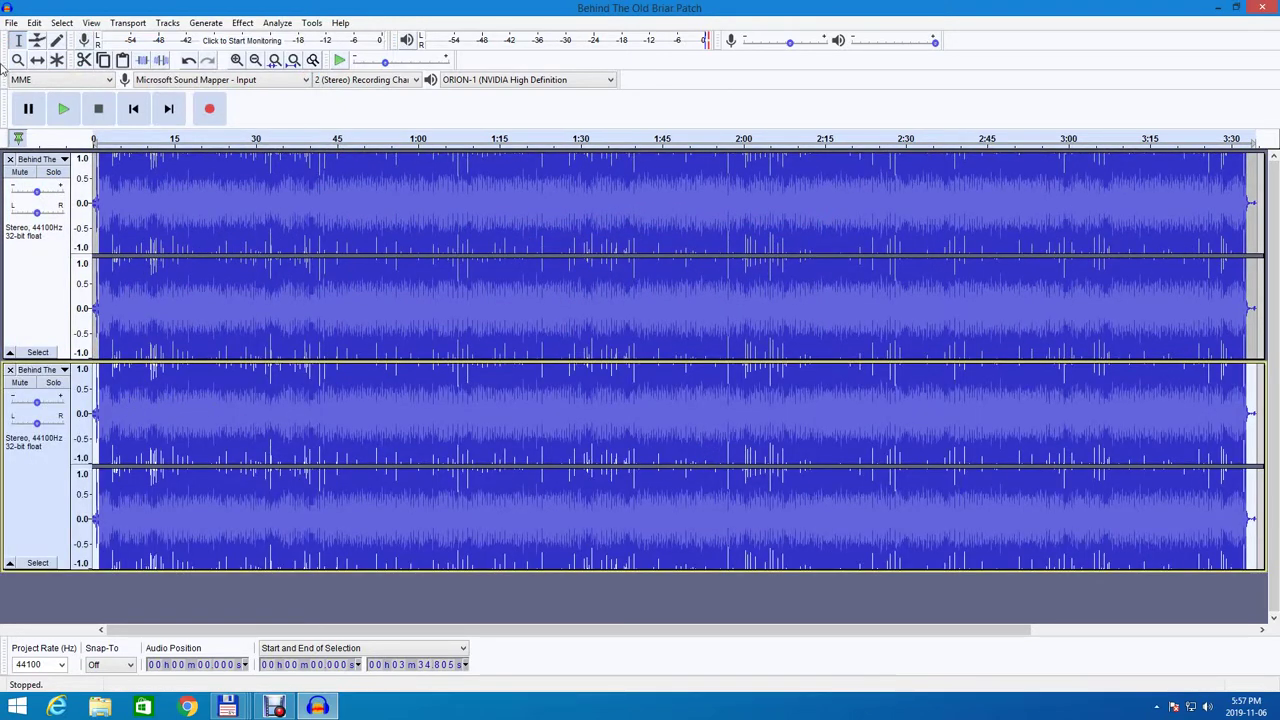
# Import the same "Behind The Old Briar Patch" WAV again as a third track, copying the file into the project.
pyautogui.click(11, 23)
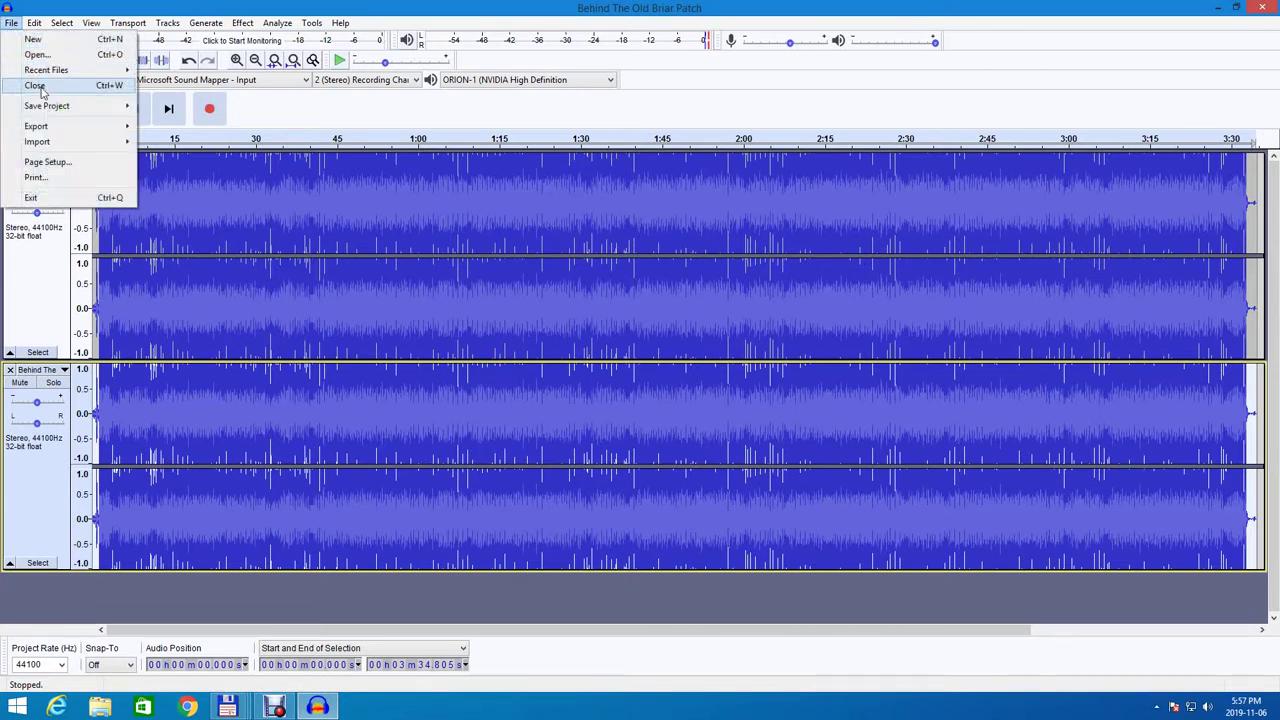
pyautogui.moveTo(46, 144)
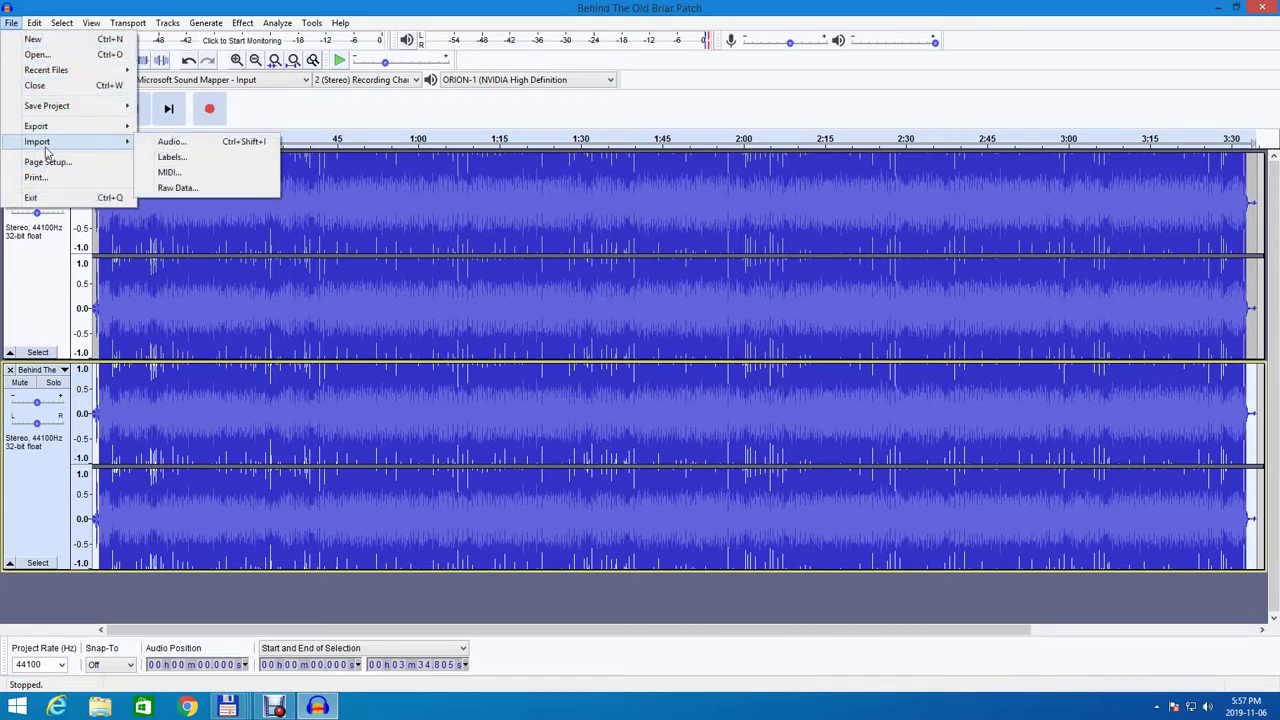
pyautogui.click(170, 142)
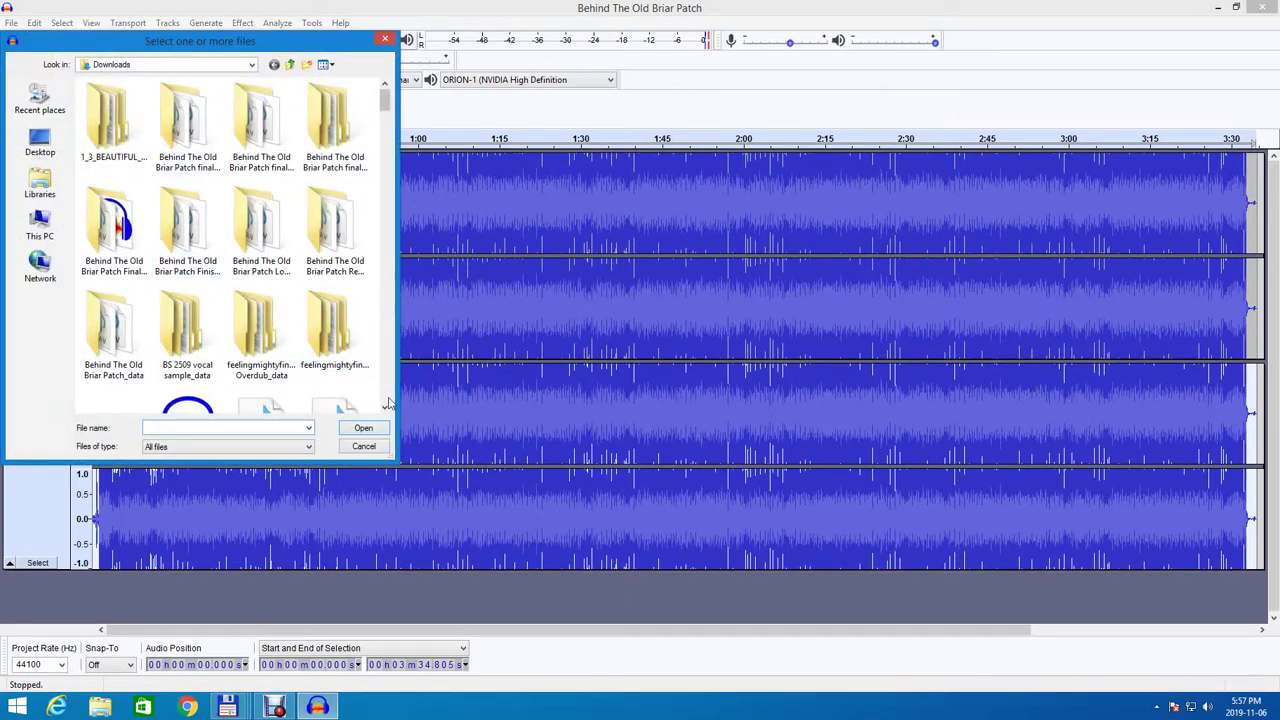
pyautogui.scroll(-5, 385, 405)
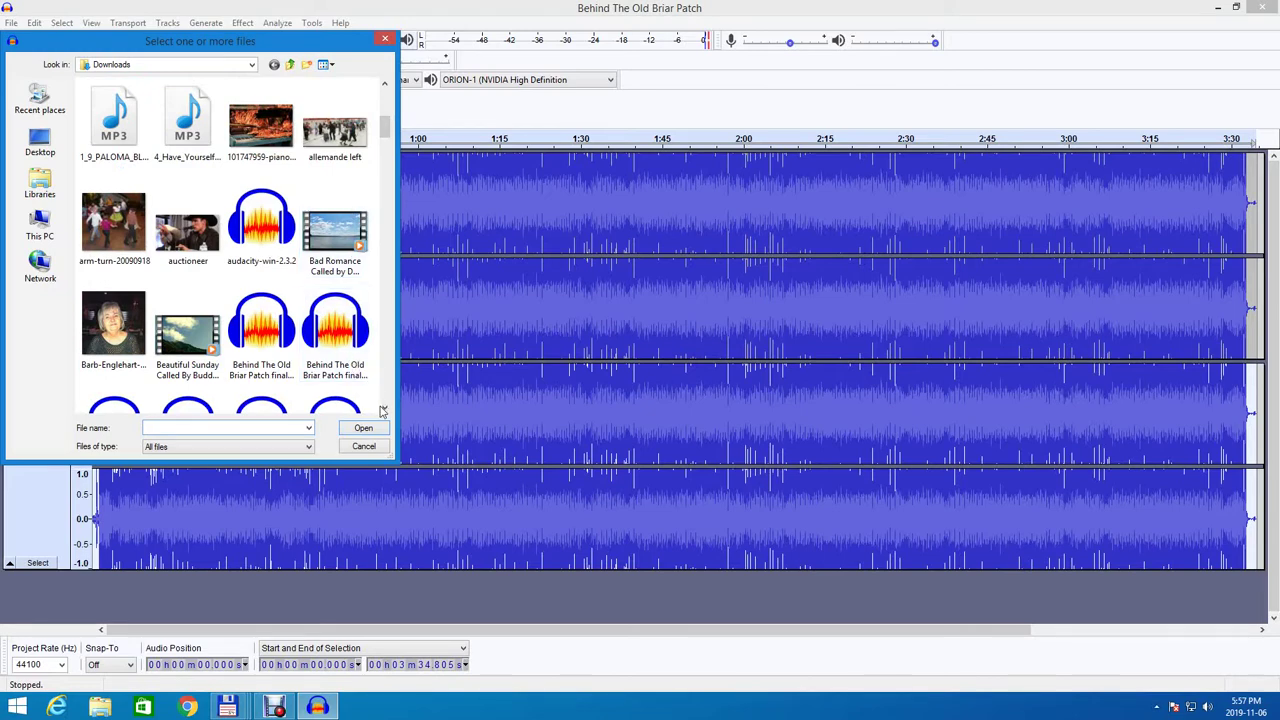
pyautogui.click(384, 408)
pyautogui.click(384, 408)
pyautogui.click(384, 408)
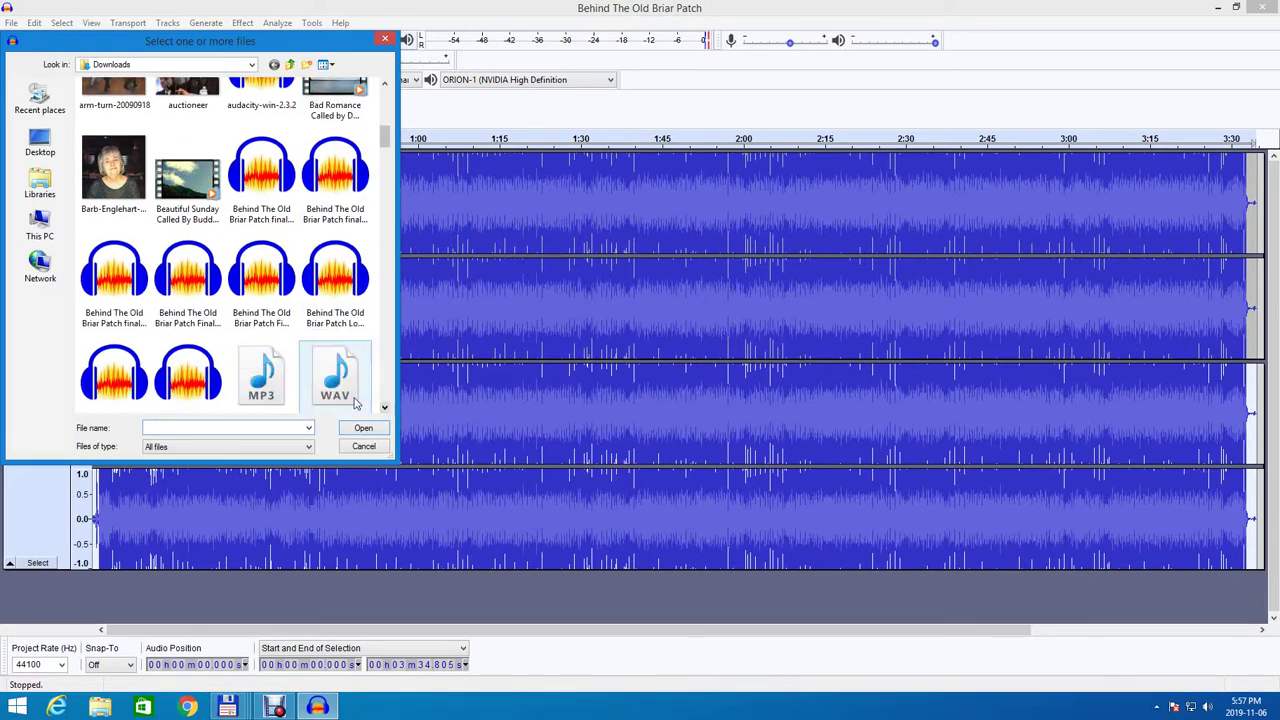
pyautogui.click(355, 401)
pyautogui.click(364, 430)
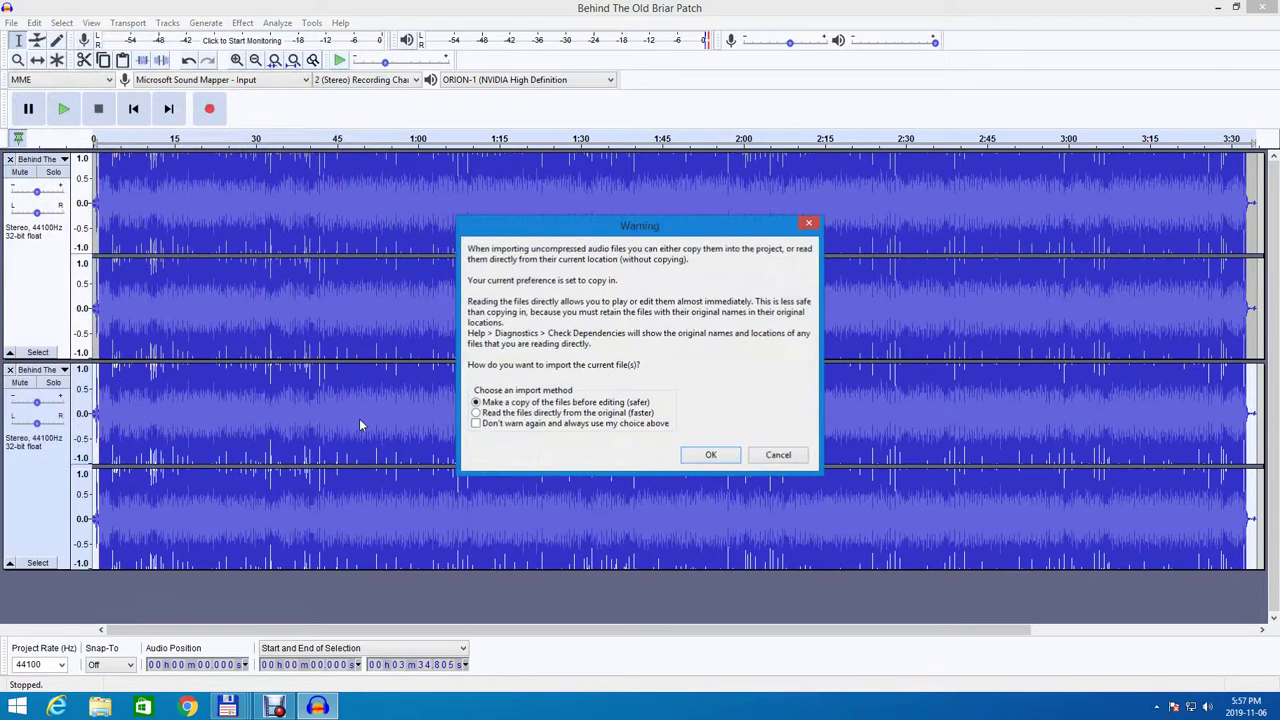
pyautogui.click(709, 455)
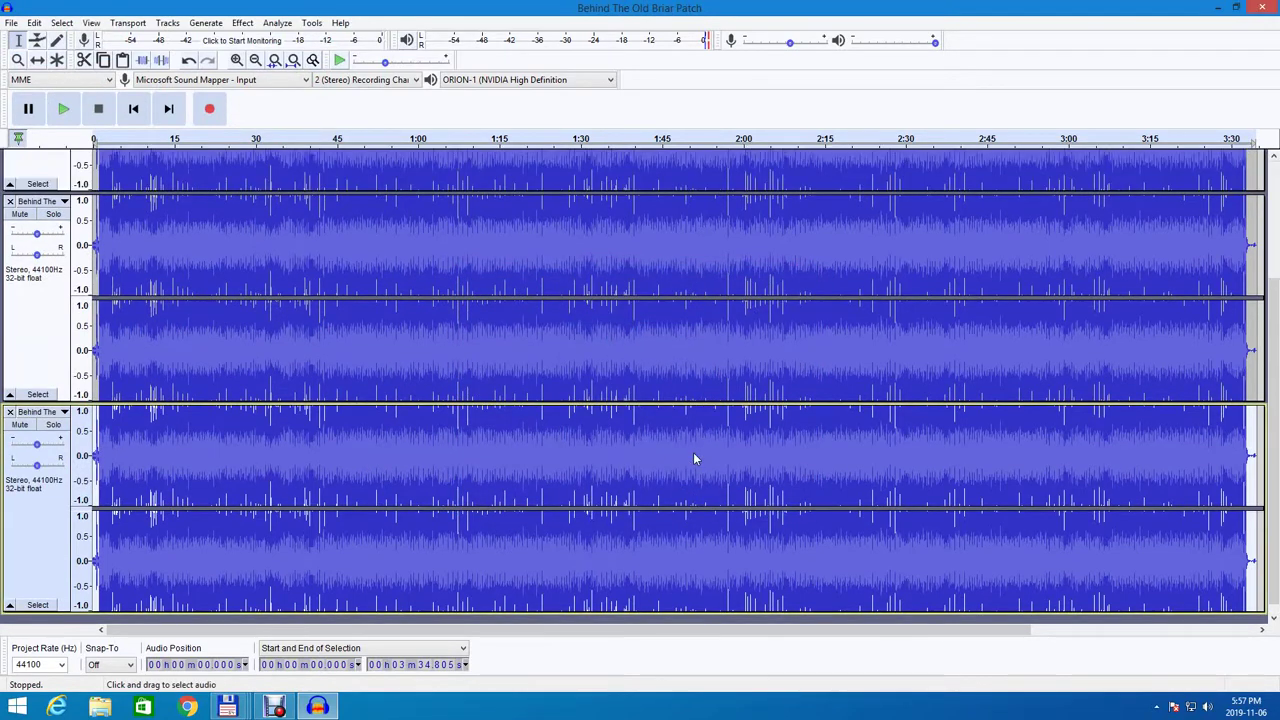
# Import the "Behind The Old Briar Patch" WAV from Downloads as a fourth track, making a copy of the file before editing.
pyautogui.click(12, 23)
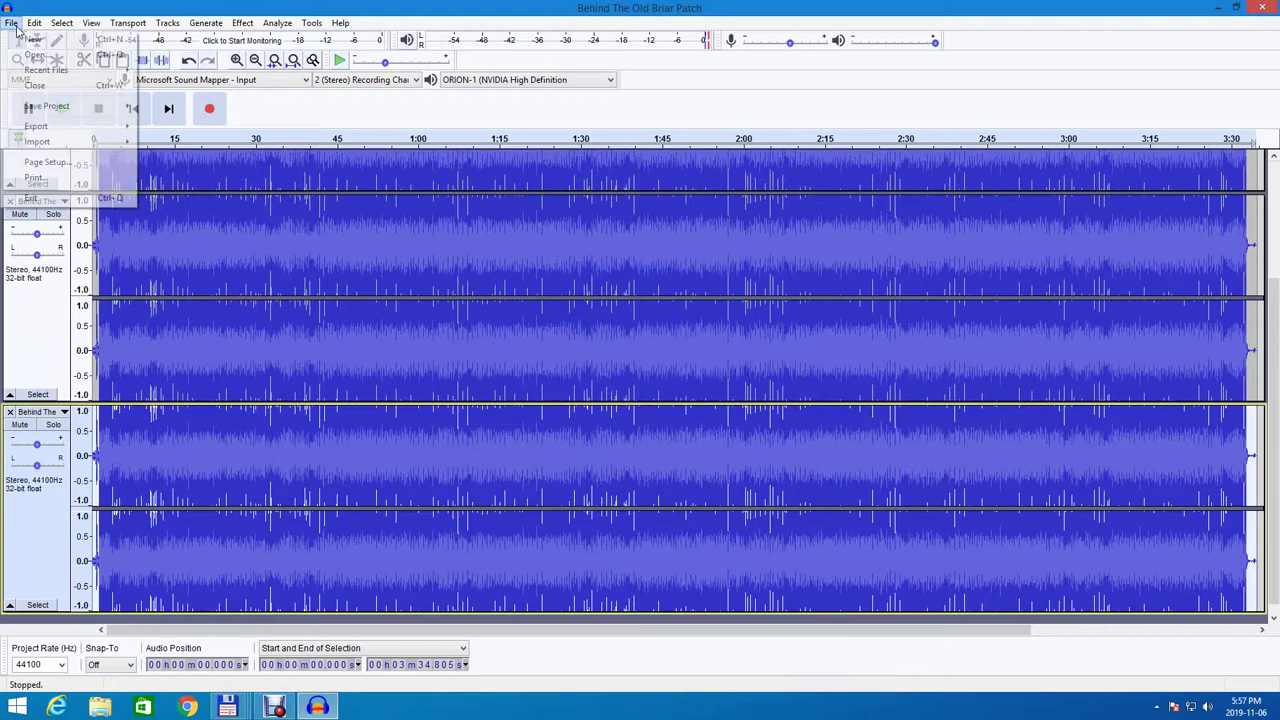
pyautogui.moveTo(40, 141)
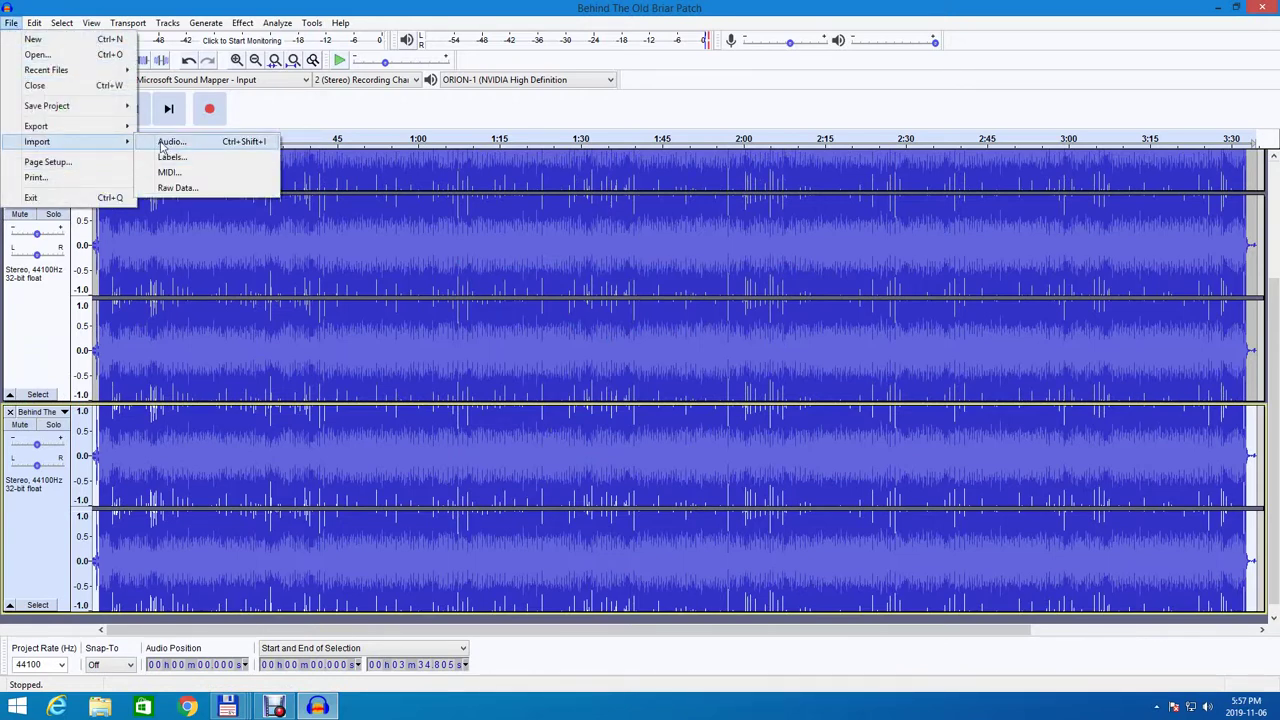
pyautogui.click(163, 143)
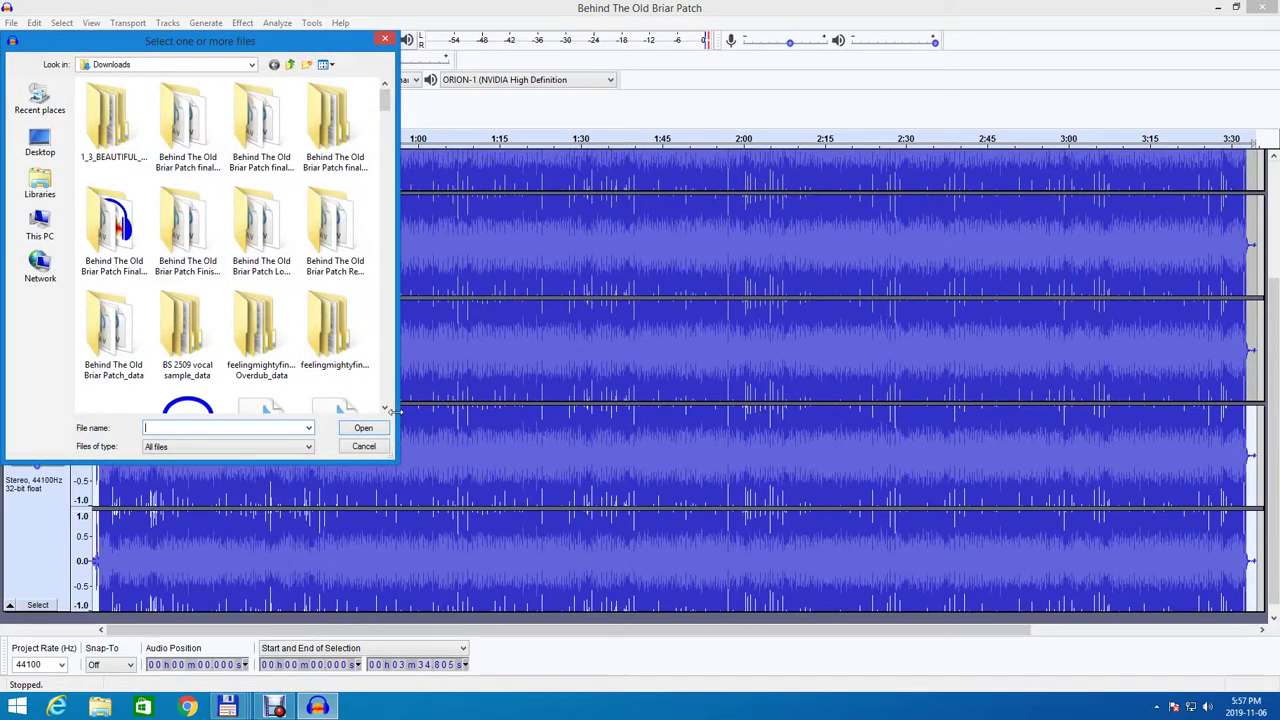
pyautogui.click(385, 409)
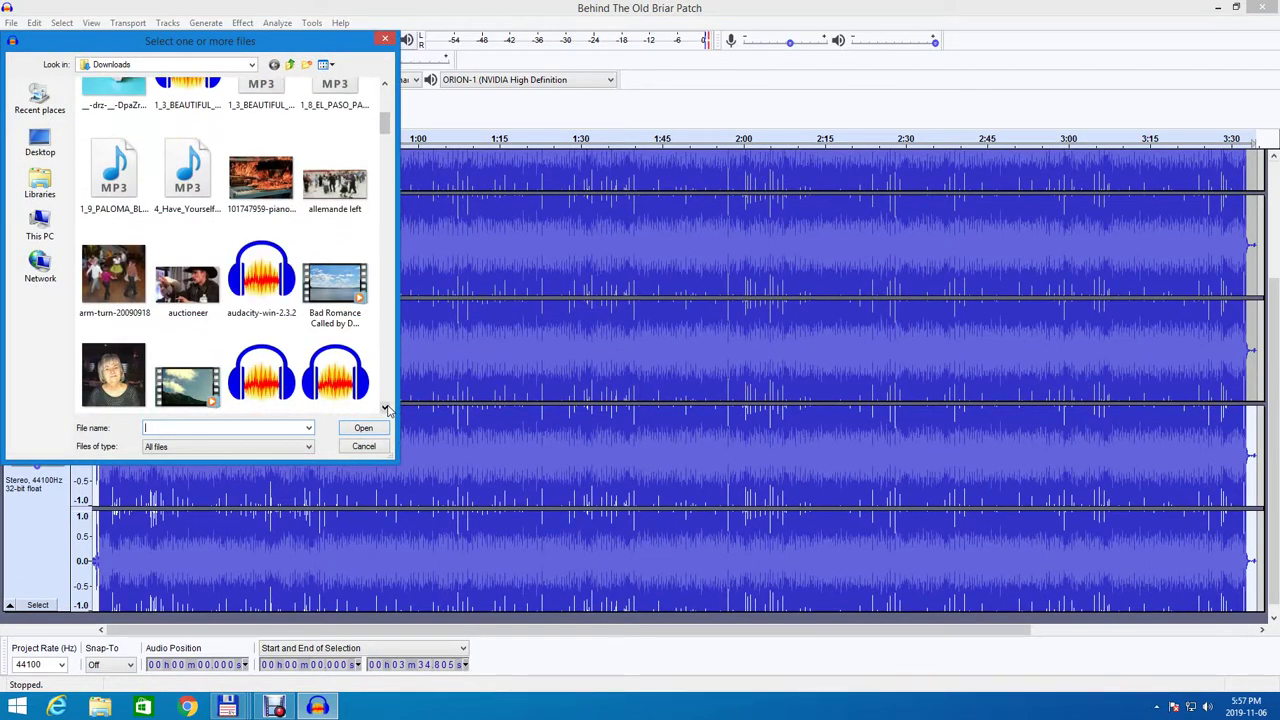
pyautogui.click(385, 409)
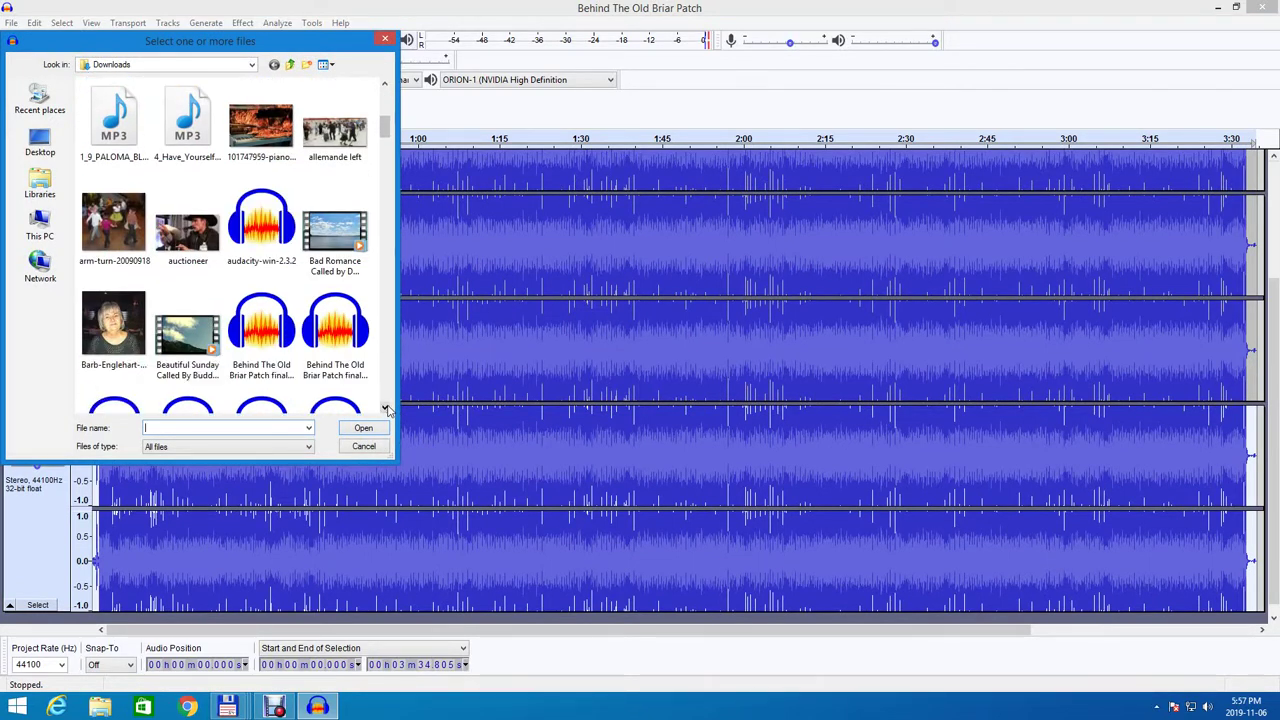
pyautogui.click(385, 409)
pyautogui.click(385, 409)
pyautogui.click(385, 409)
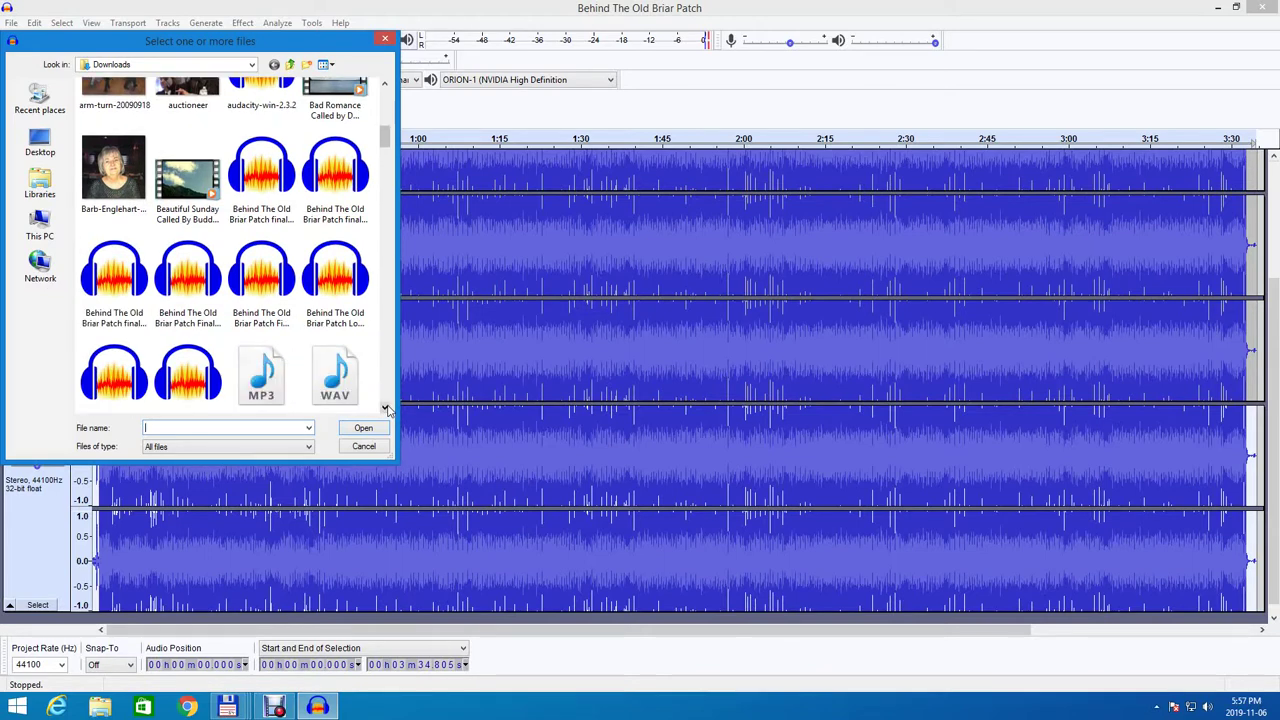
pyautogui.click(335, 375)
pyautogui.click(366, 432)
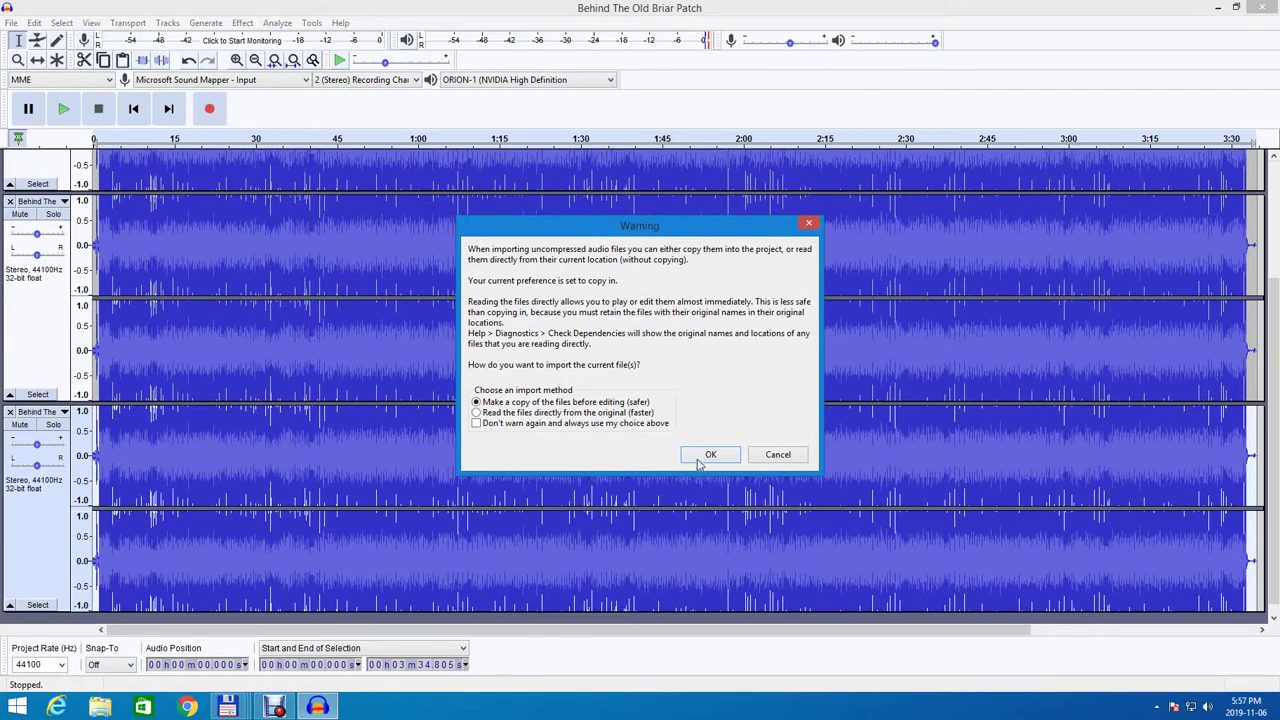
pyautogui.click(702, 455)
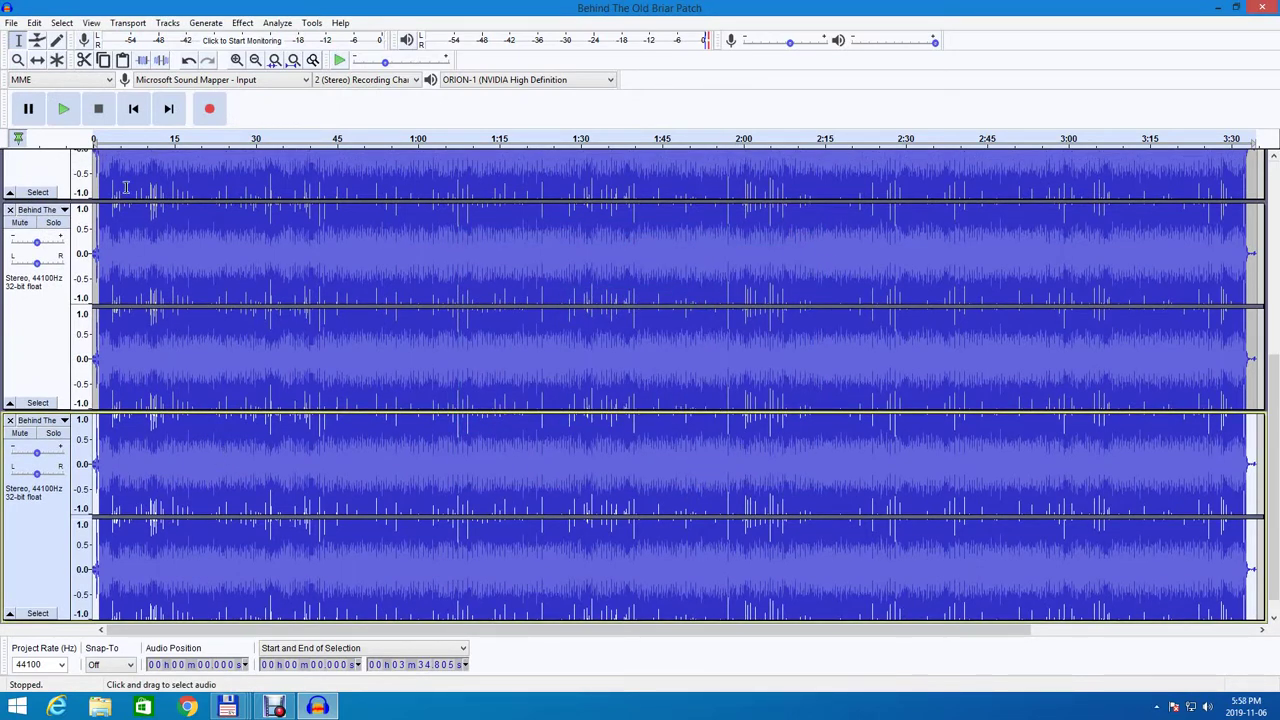
# Magnify the waveforms around 21.5 seconds with the Zoom tool and compare the peaks of all four tracks.
pyautogui.click(19, 61)
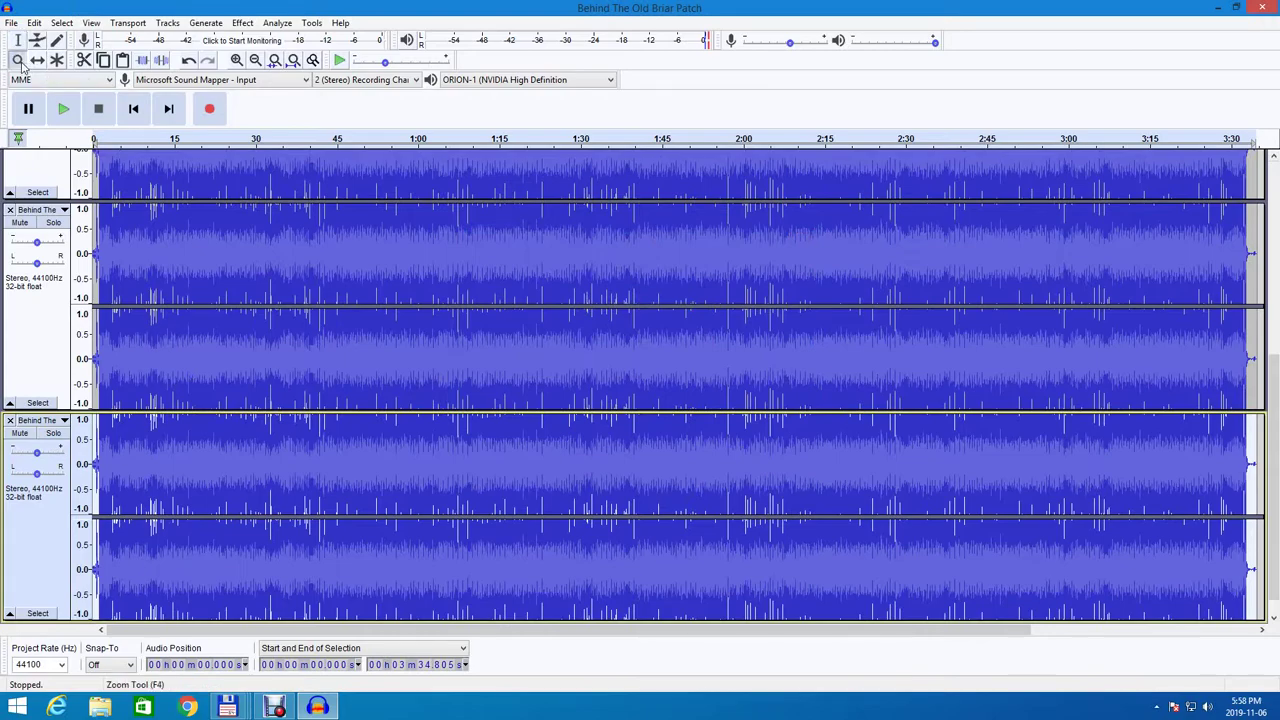
pyautogui.click(207, 297)
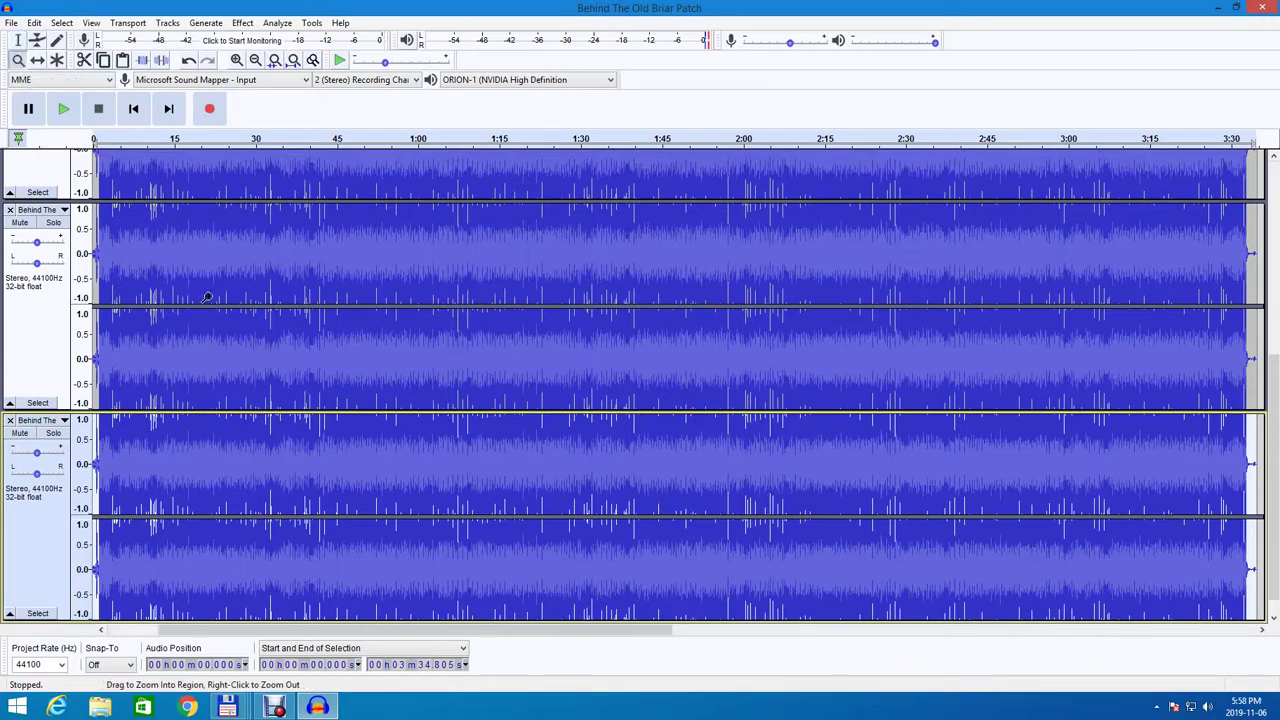
pyautogui.click(207, 297)
pyautogui.click(207, 297)
pyautogui.click(207, 297)
pyautogui.click(207, 297)
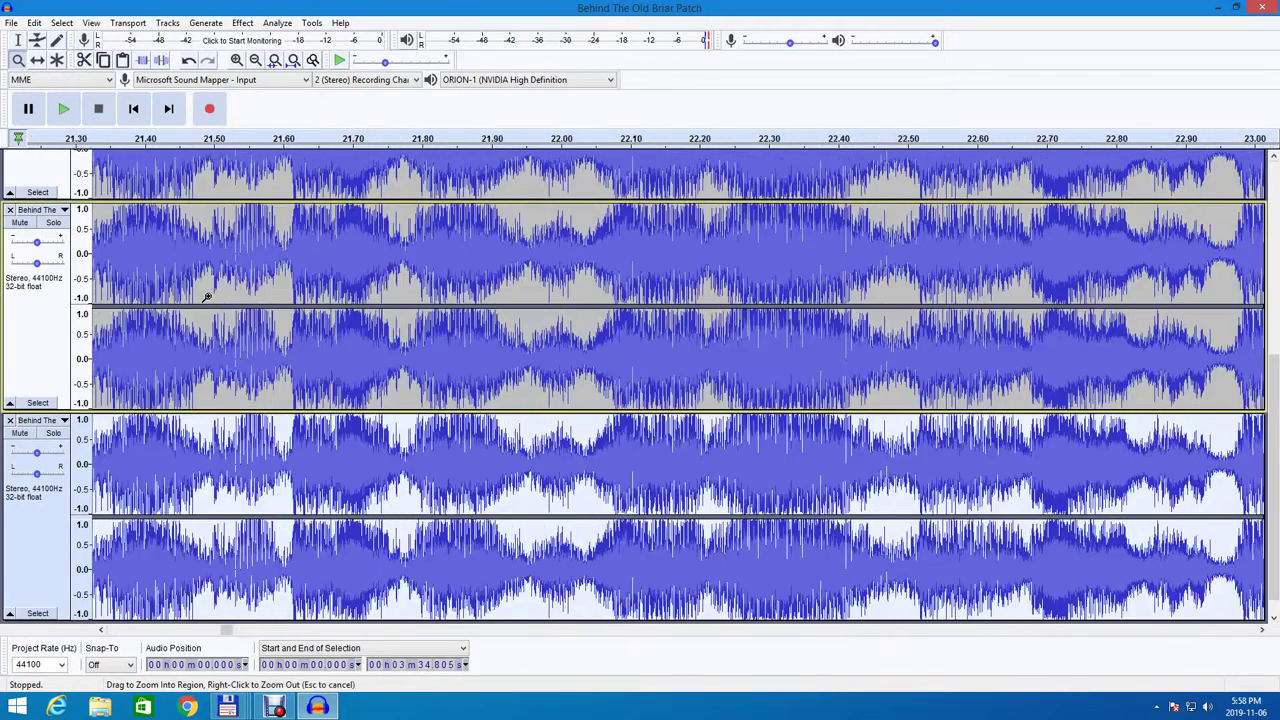
pyautogui.click(207, 297)
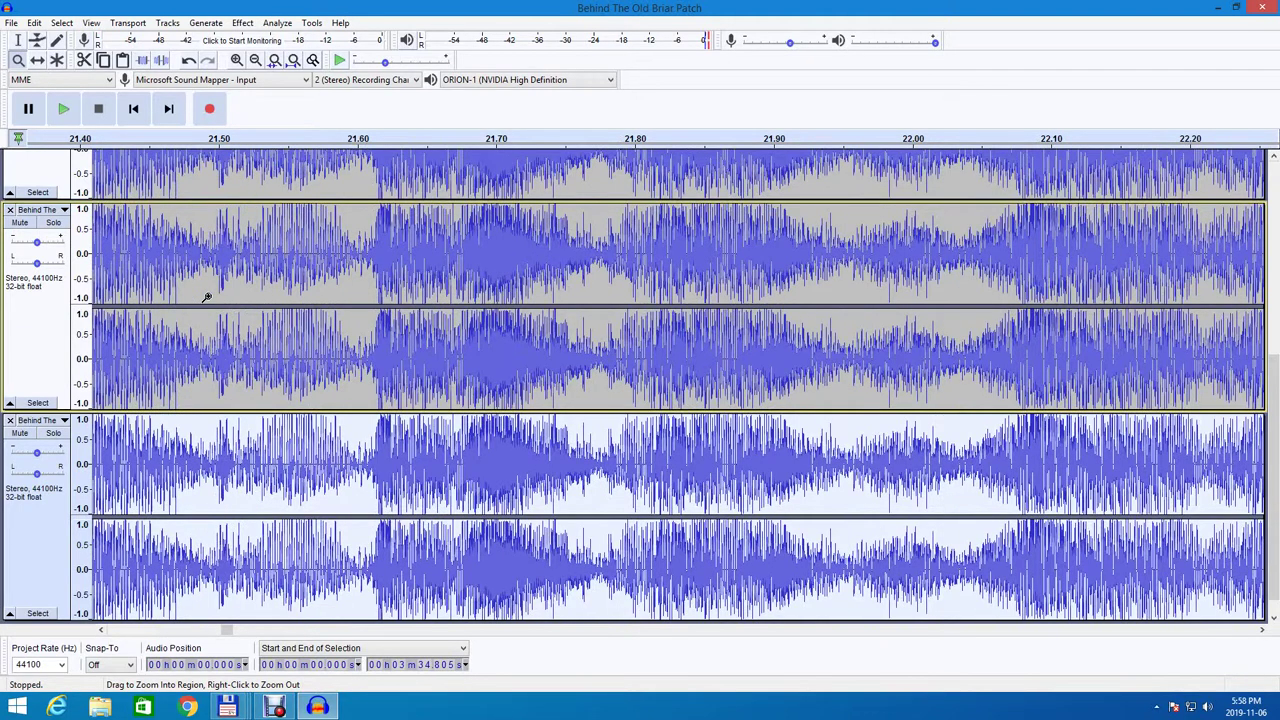
pyautogui.scroll(1, 317, 240)
pyautogui.scroll(-2, 317, 245)
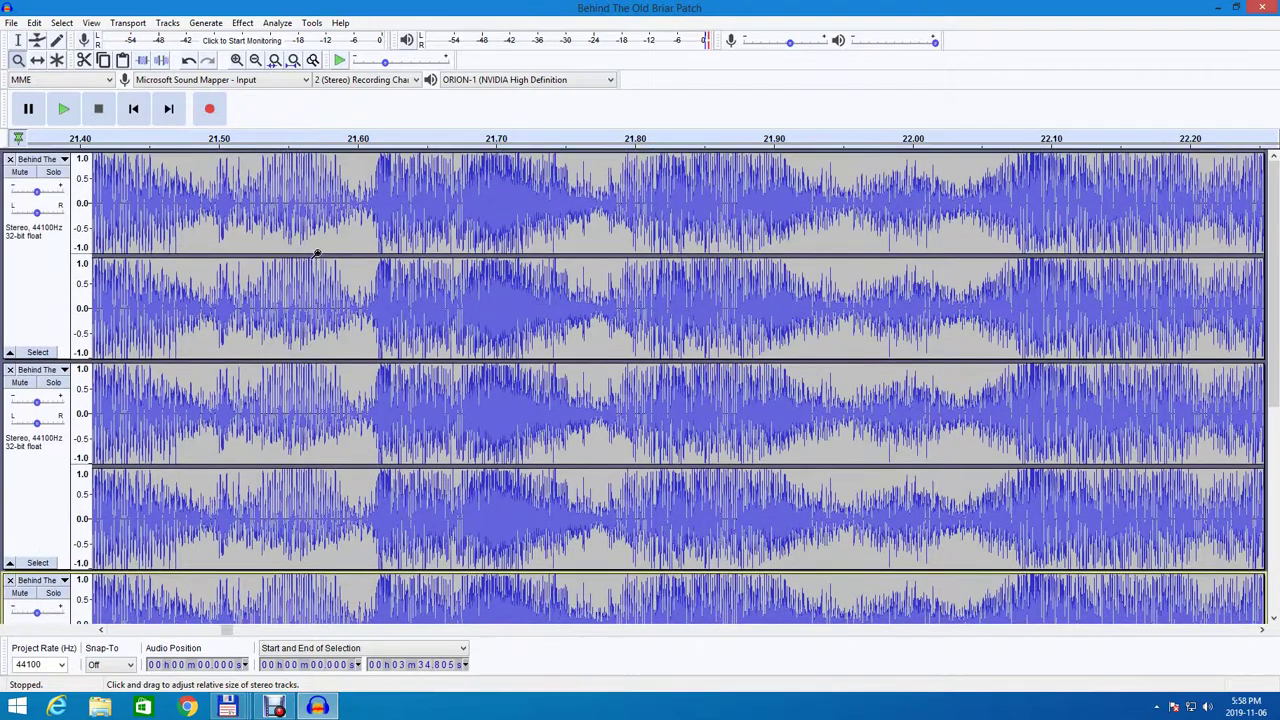
pyautogui.scroll(-3, 317, 255)
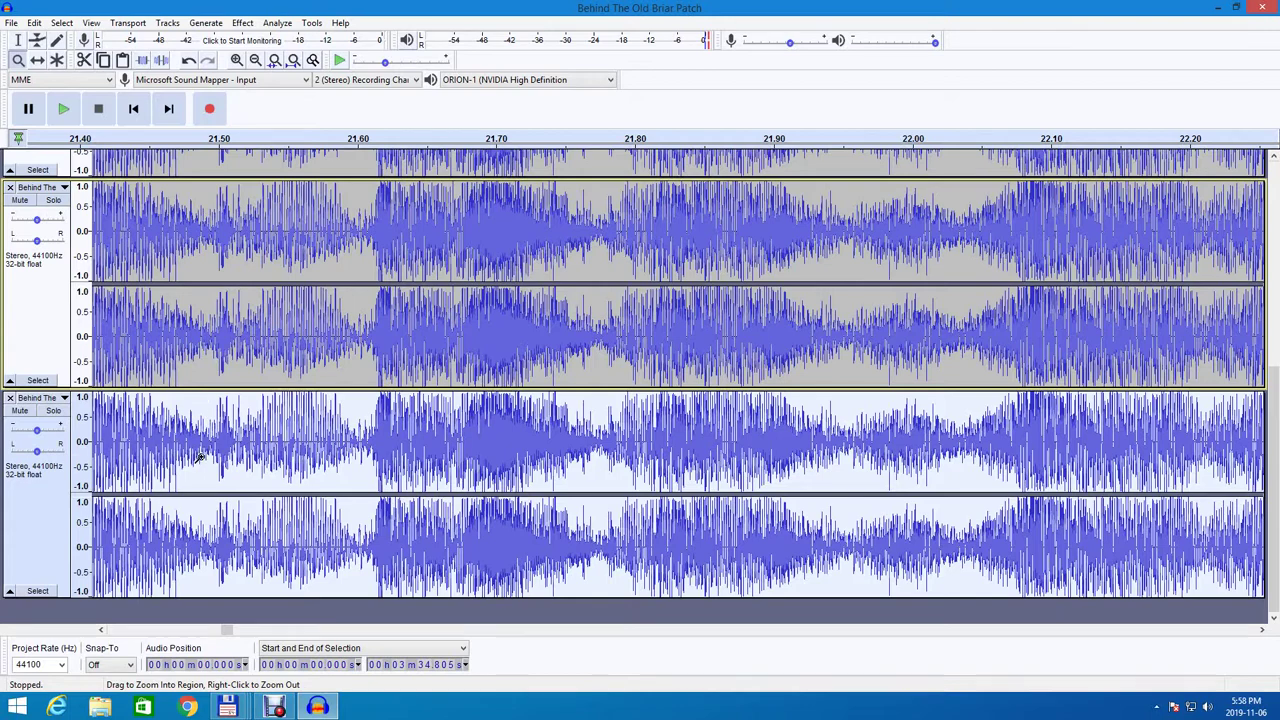
pyautogui.scroll(6, 197, 421)
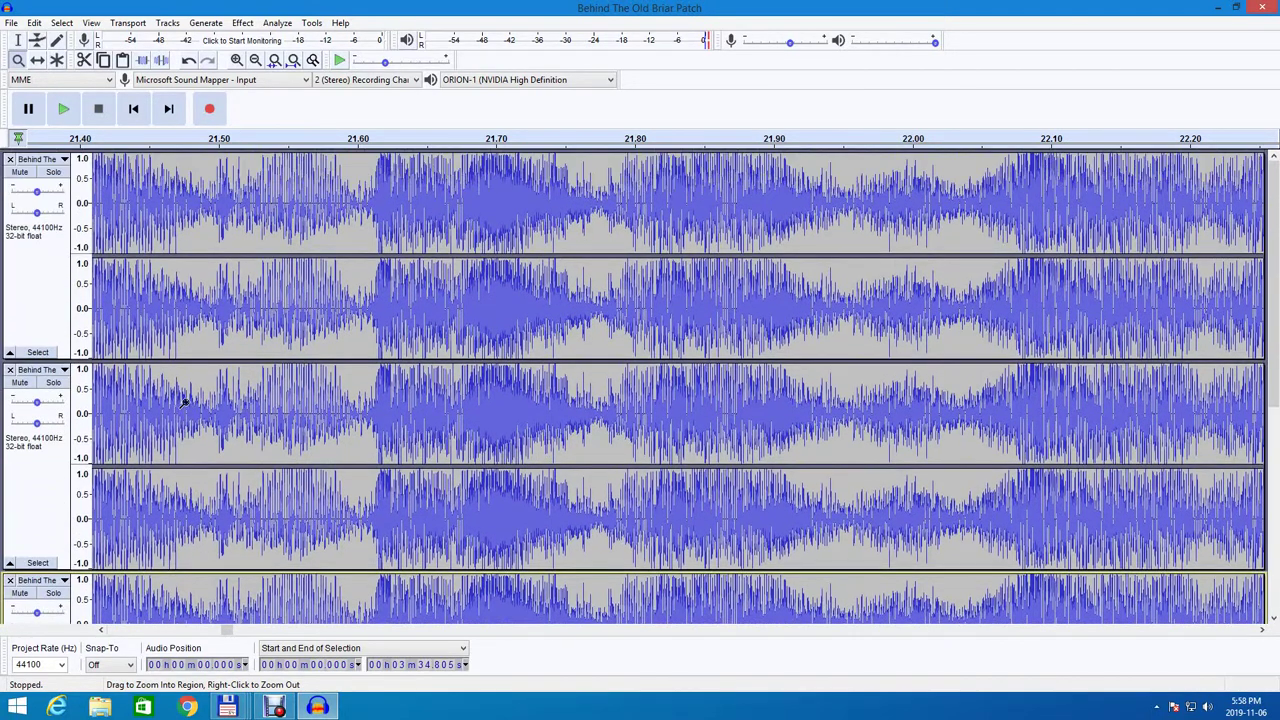
pyautogui.click(171, 244)
# Select the whole first track and amplify it by 2.736 dB with clipping allowed.
pyautogui.click(40, 256)
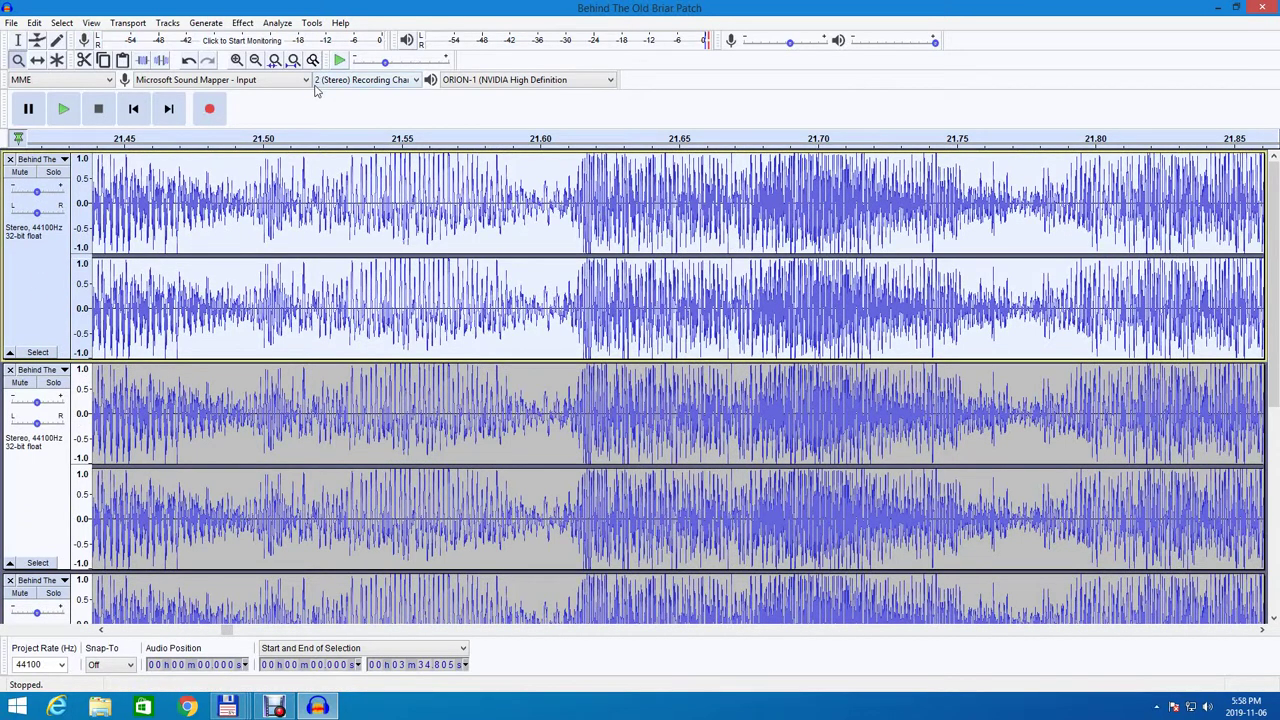
pyautogui.click(243, 23)
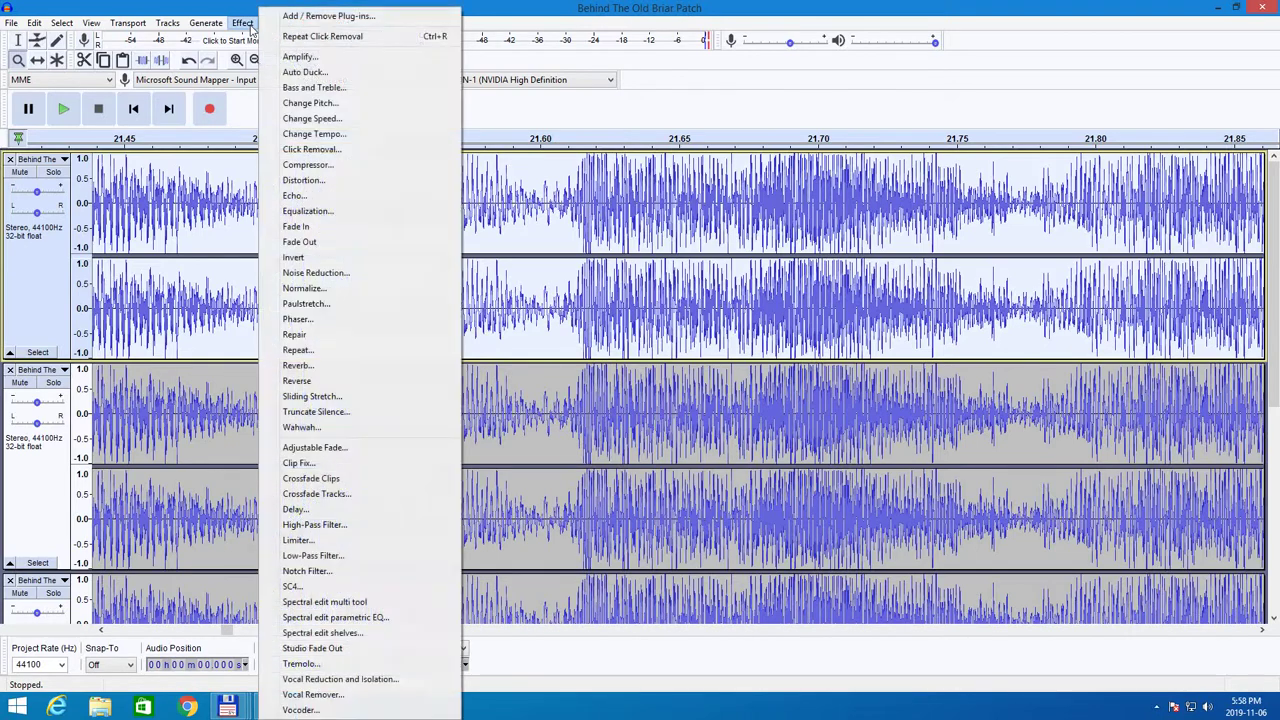
pyautogui.click(297, 57)
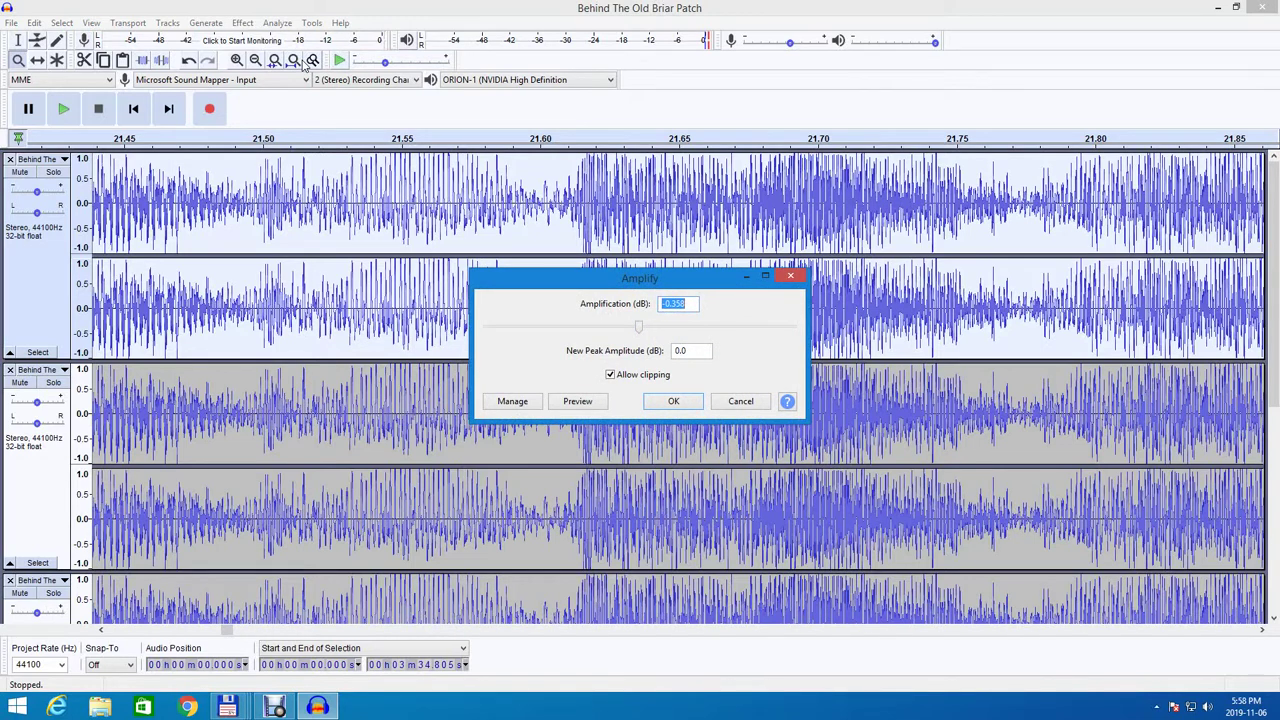
pyautogui.write('2.736')
pyautogui.click(676, 401)
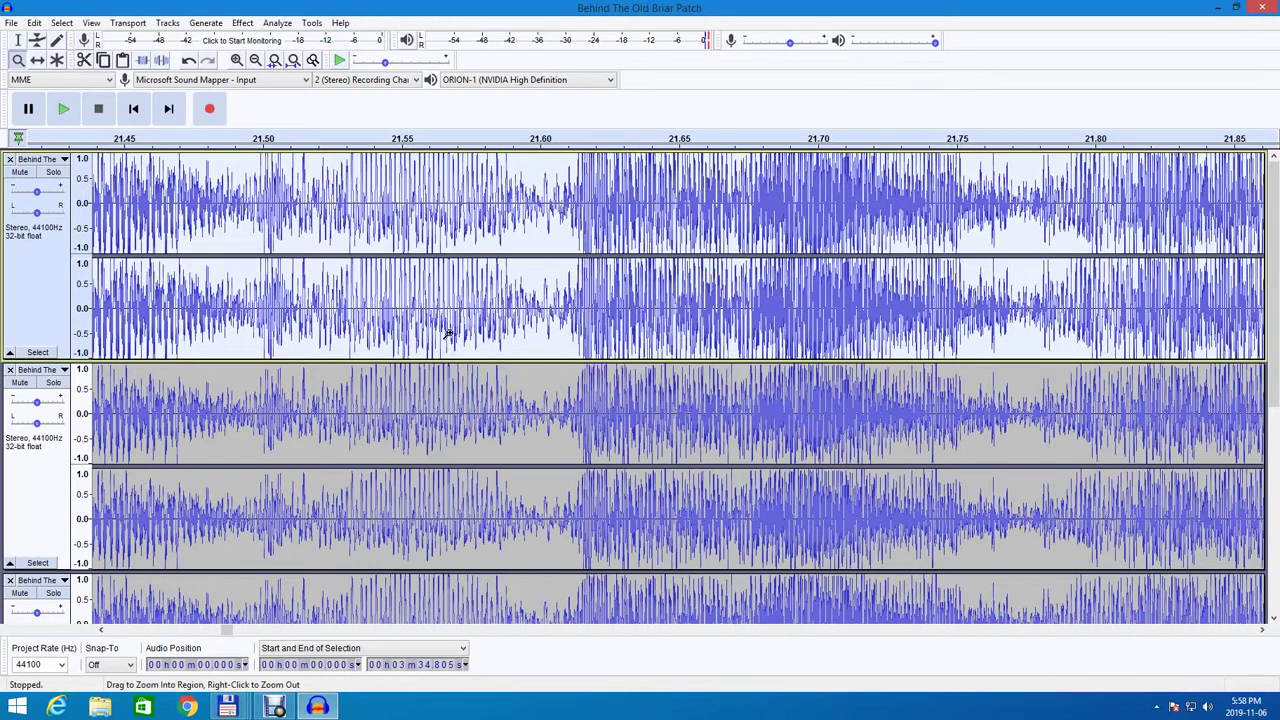
# Select the second track and apply Amplify with an amplification of -1.942 dB.
pyautogui.click(22, 466)
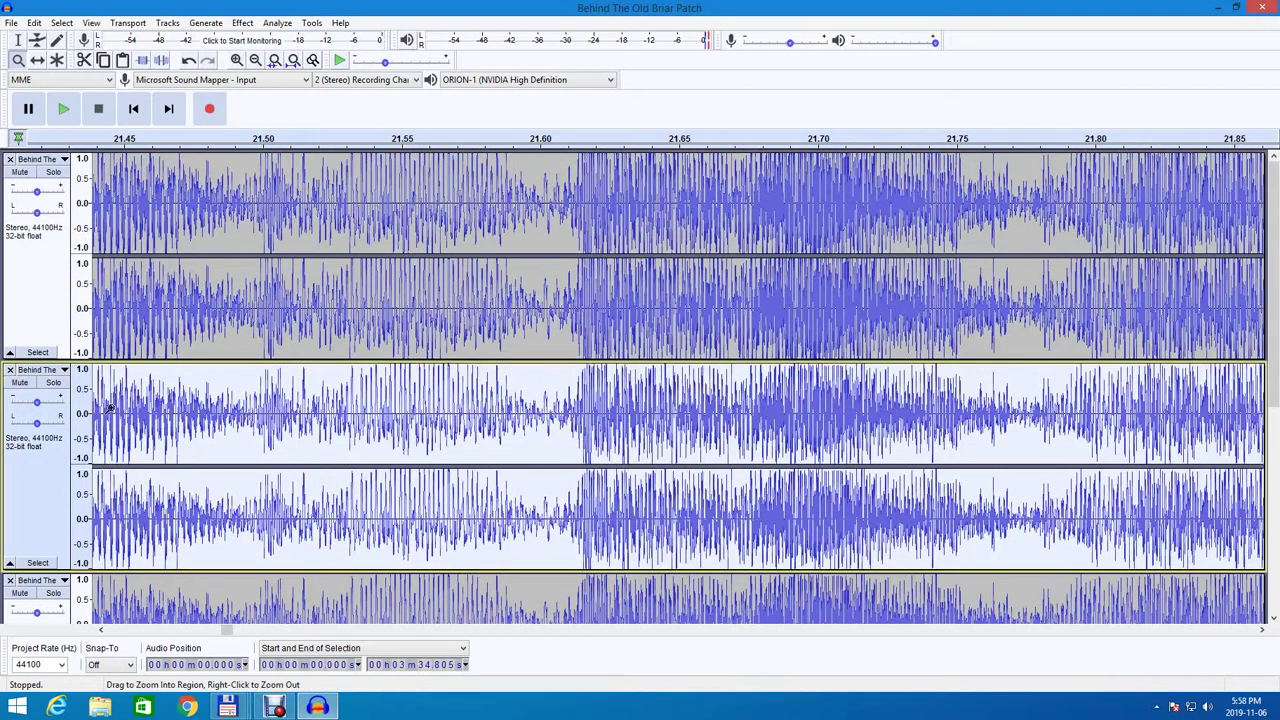
pyautogui.click(244, 23)
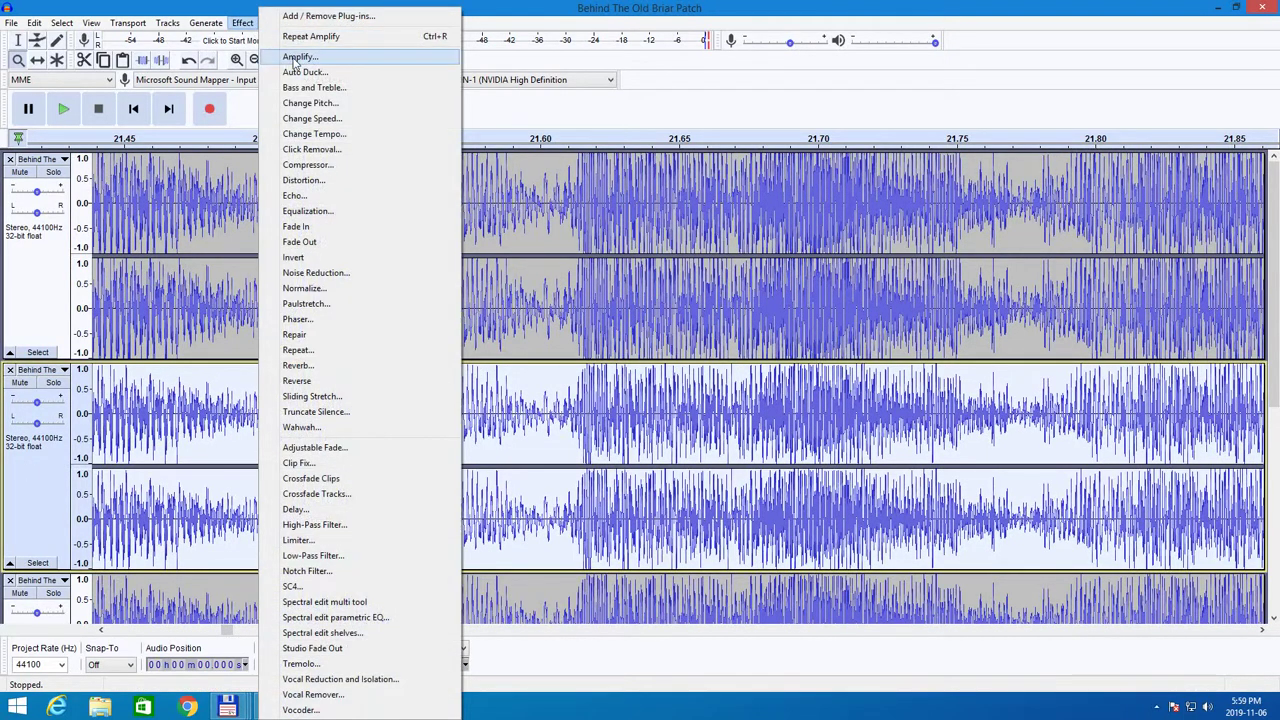
pyautogui.click(297, 57)
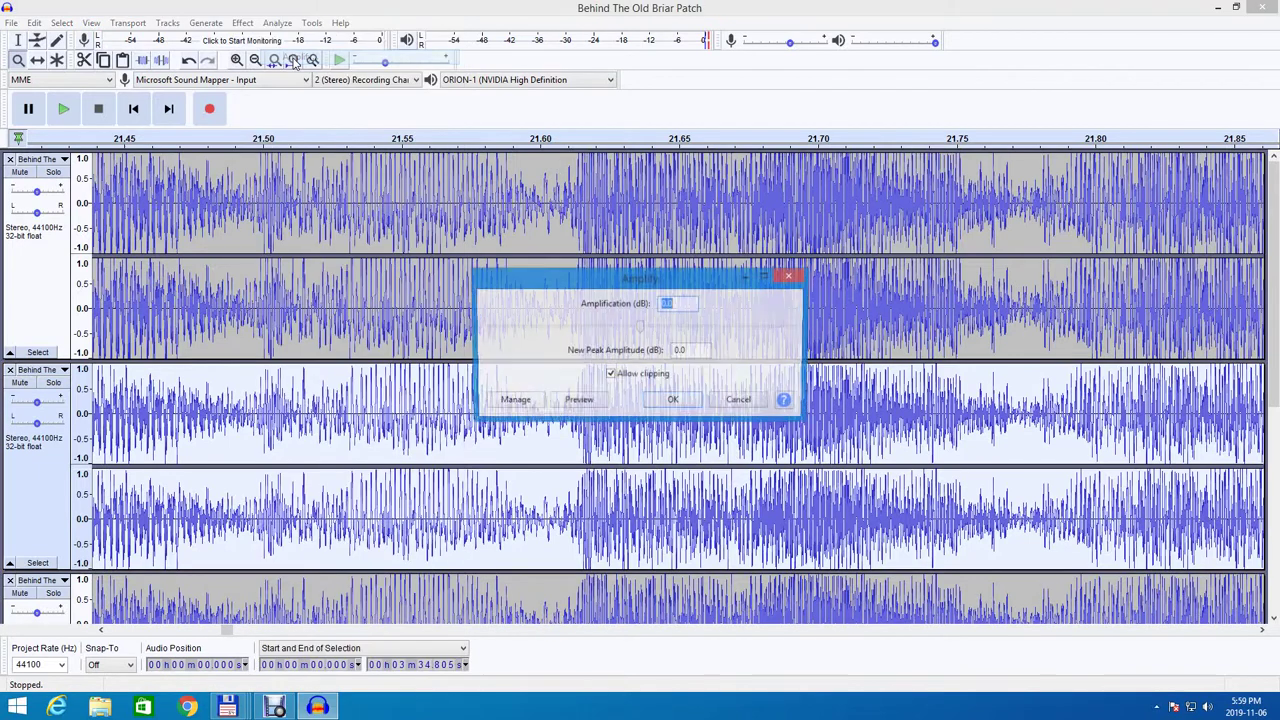
pyautogui.write('-')
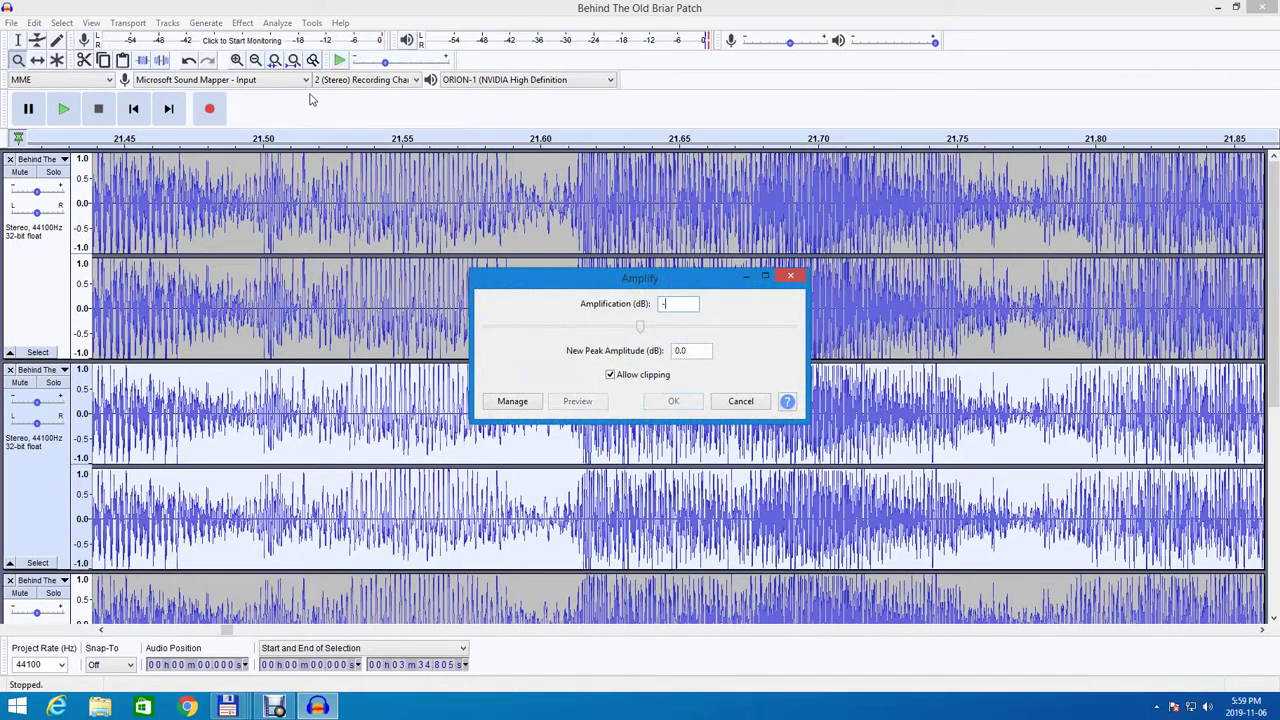
pyautogui.write('2')
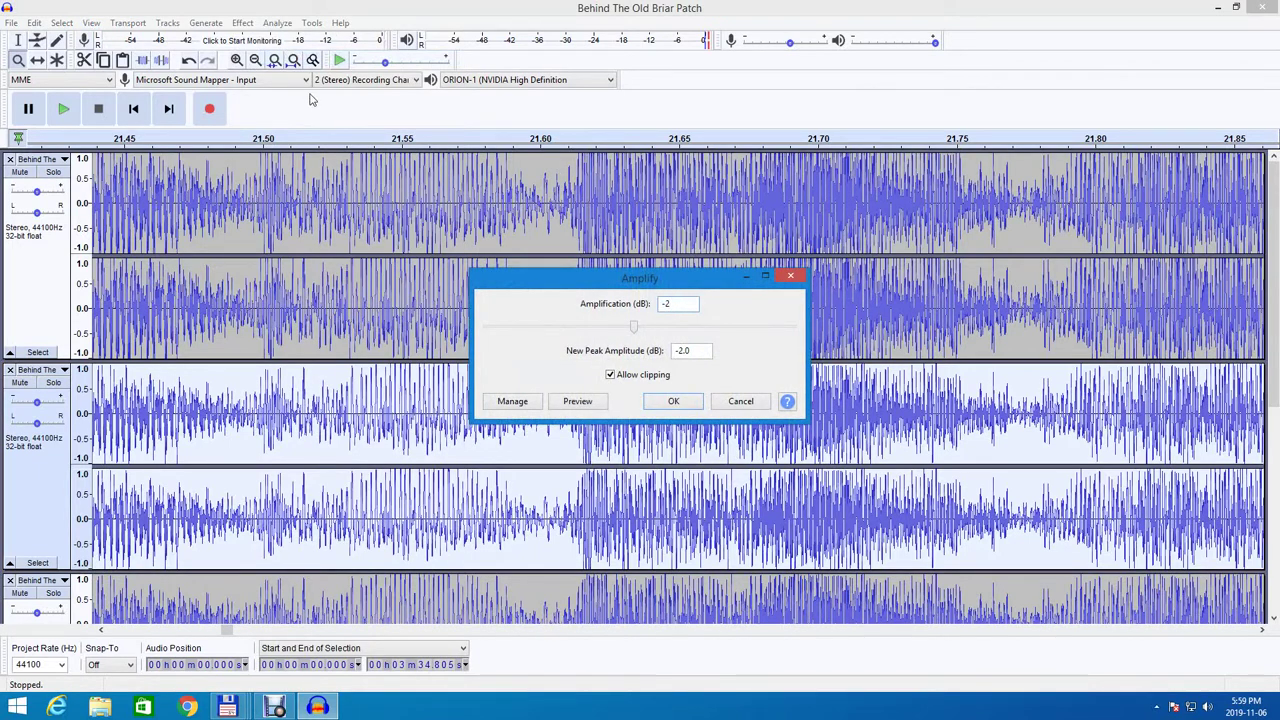
pyautogui.press('BackSpace')
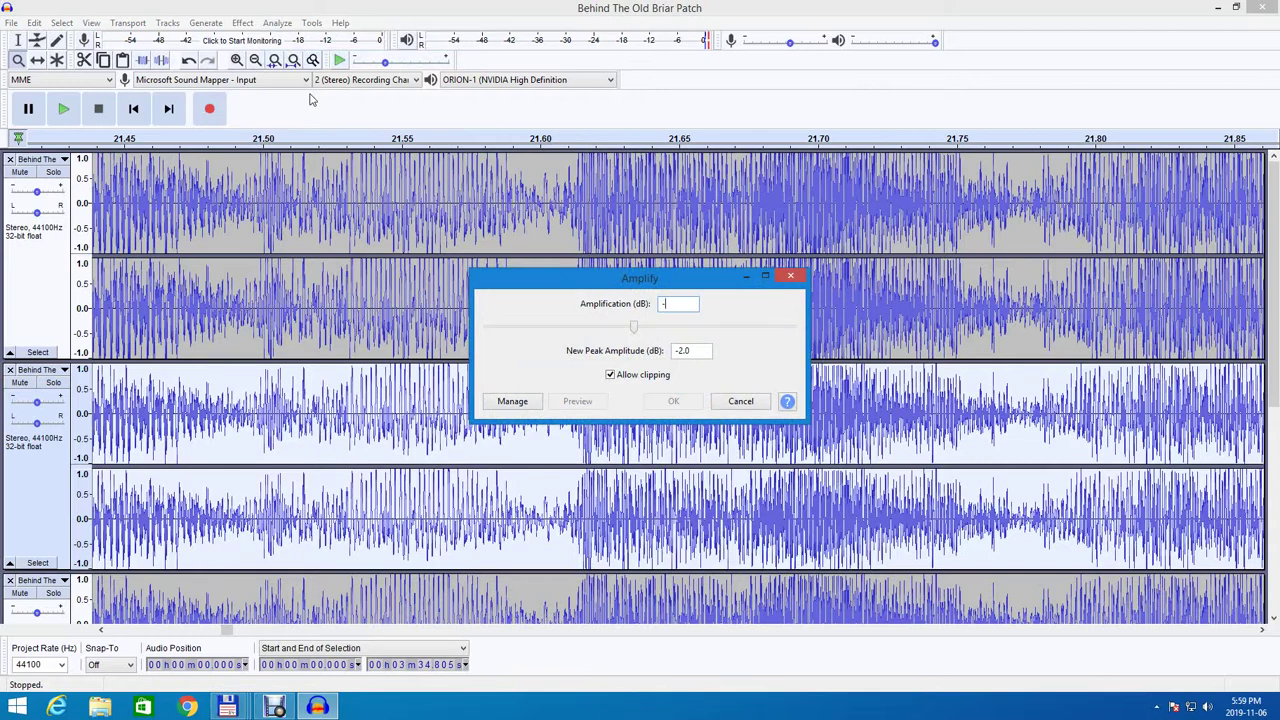
pyautogui.write('1.')
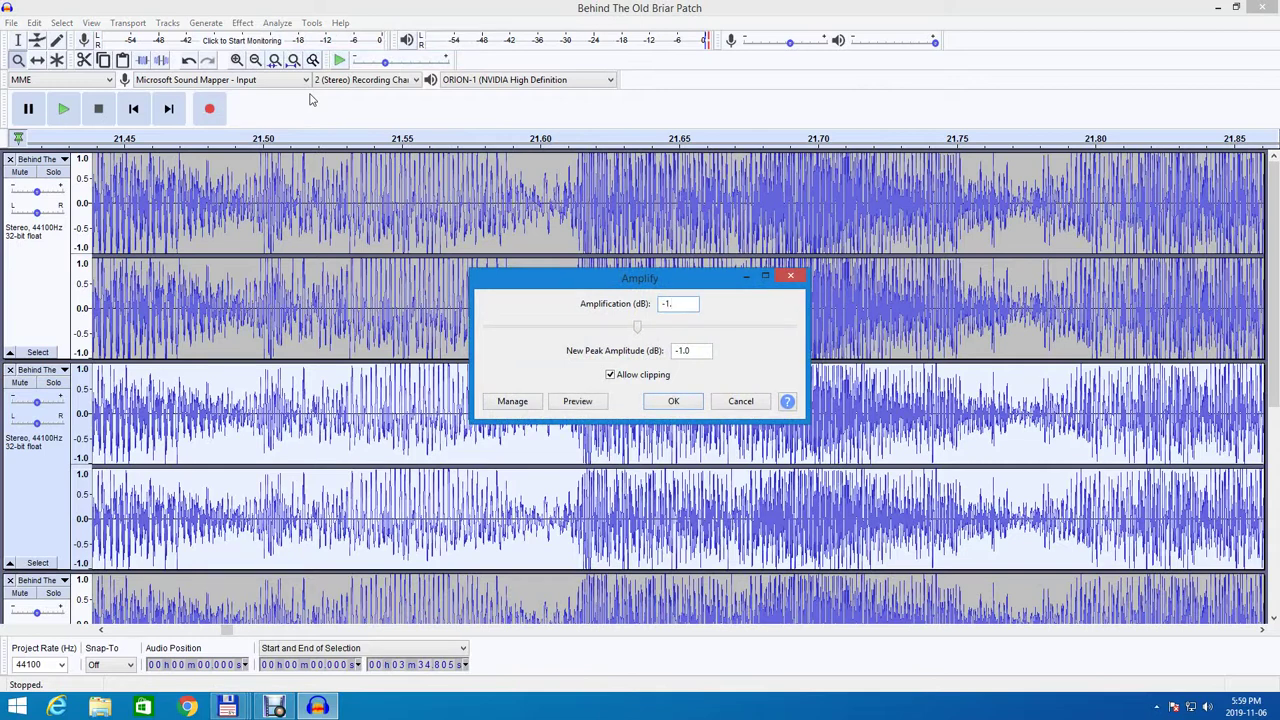
pyautogui.write('942')
pyautogui.click(673, 401)
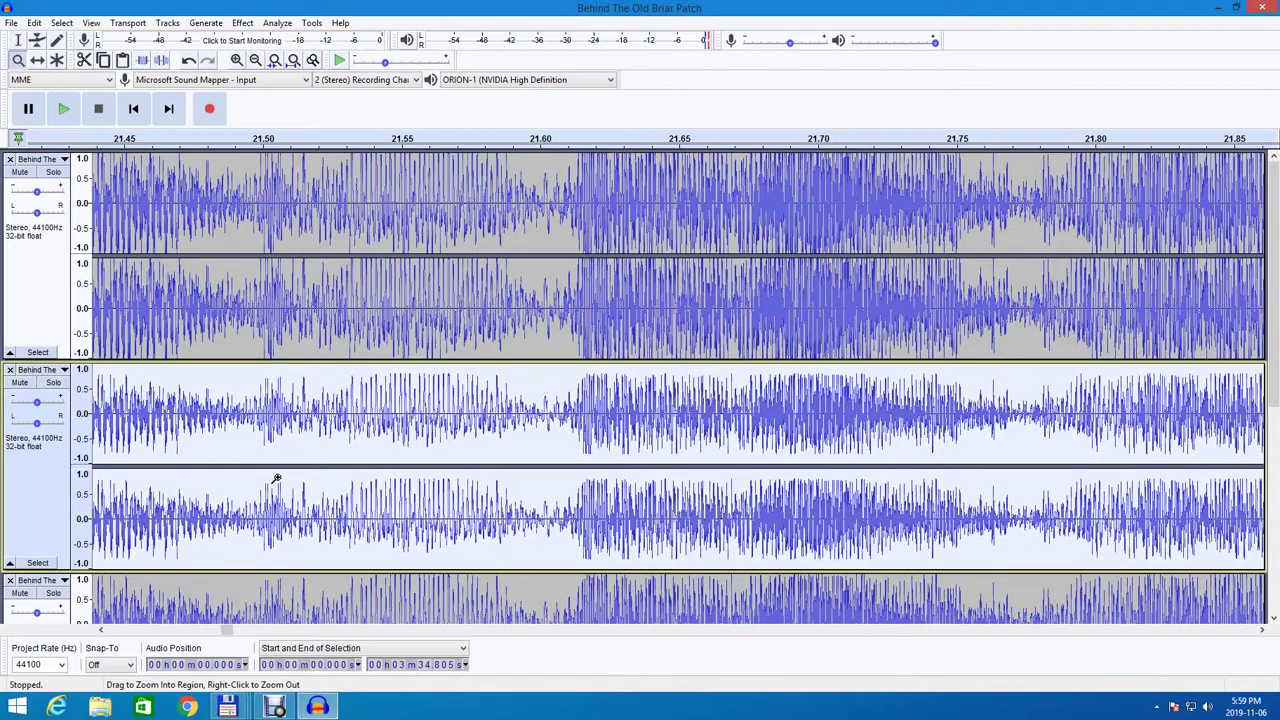
# Reduce the third track's level with Amplify, using an amplification of -3.296 dB.
pyautogui.scroll(-3, 150, 520)
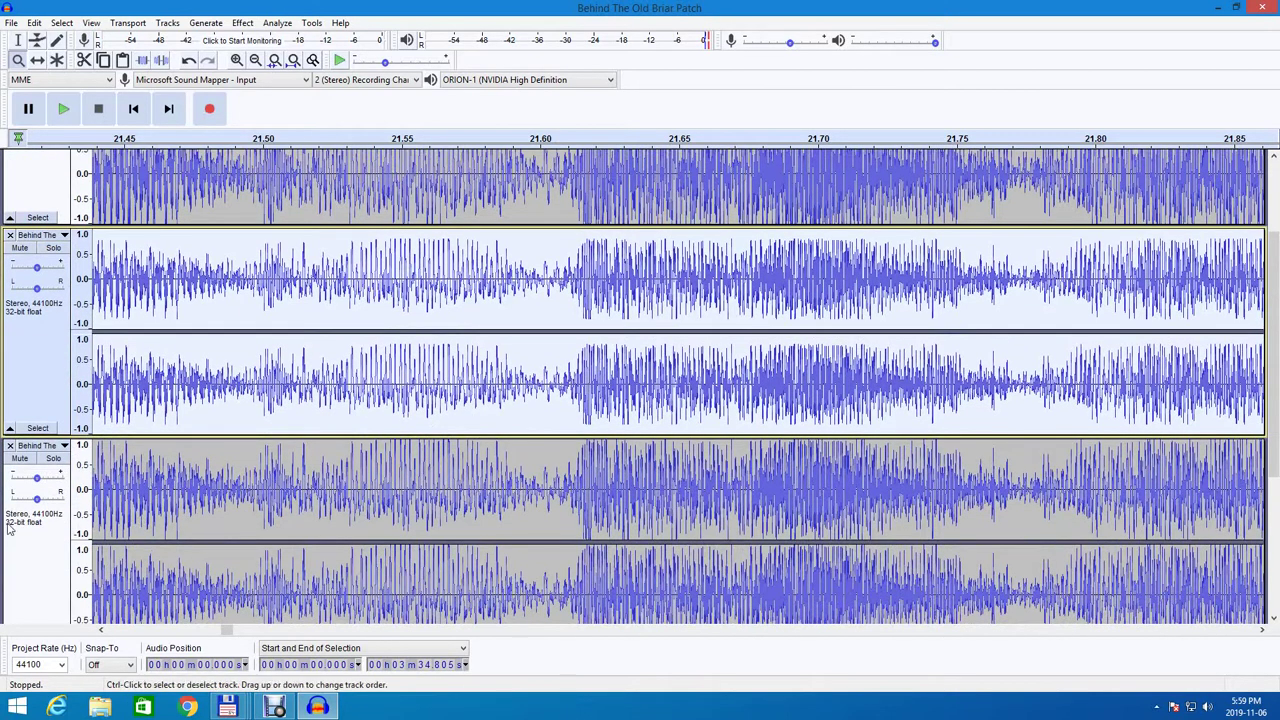
pyautogui.click(31, 545)
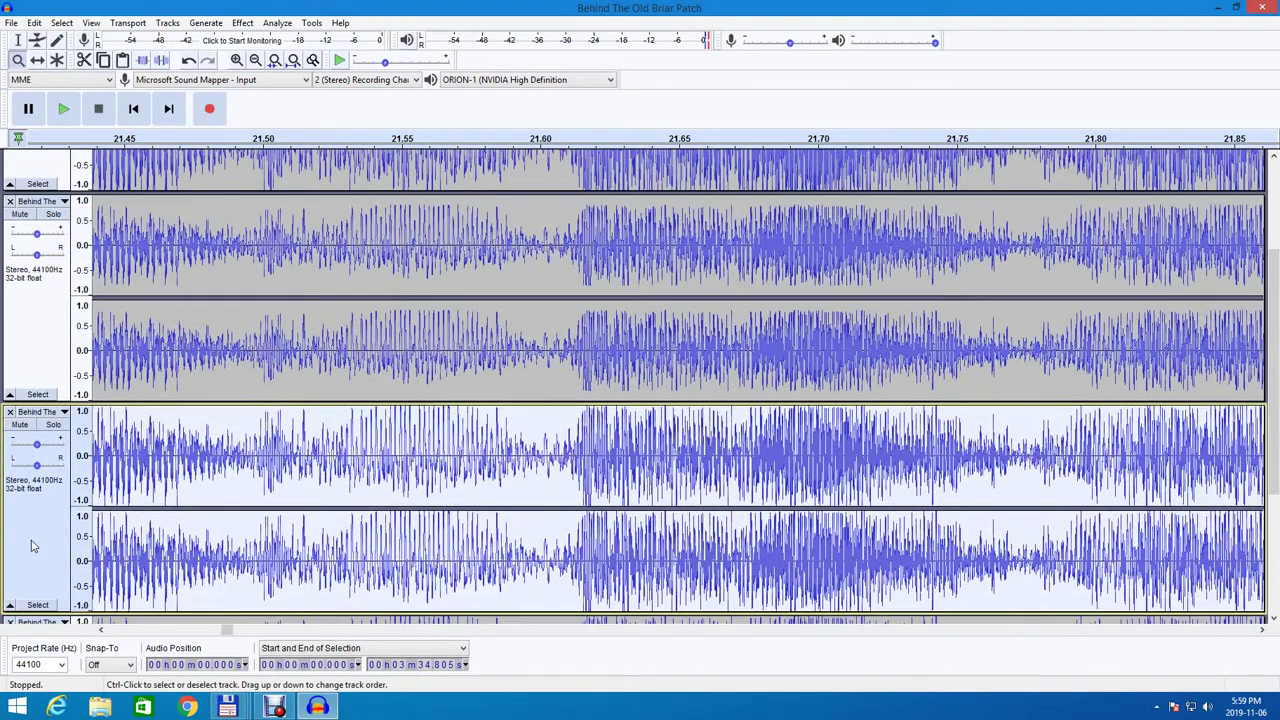
pyautogui.click(245, 22)
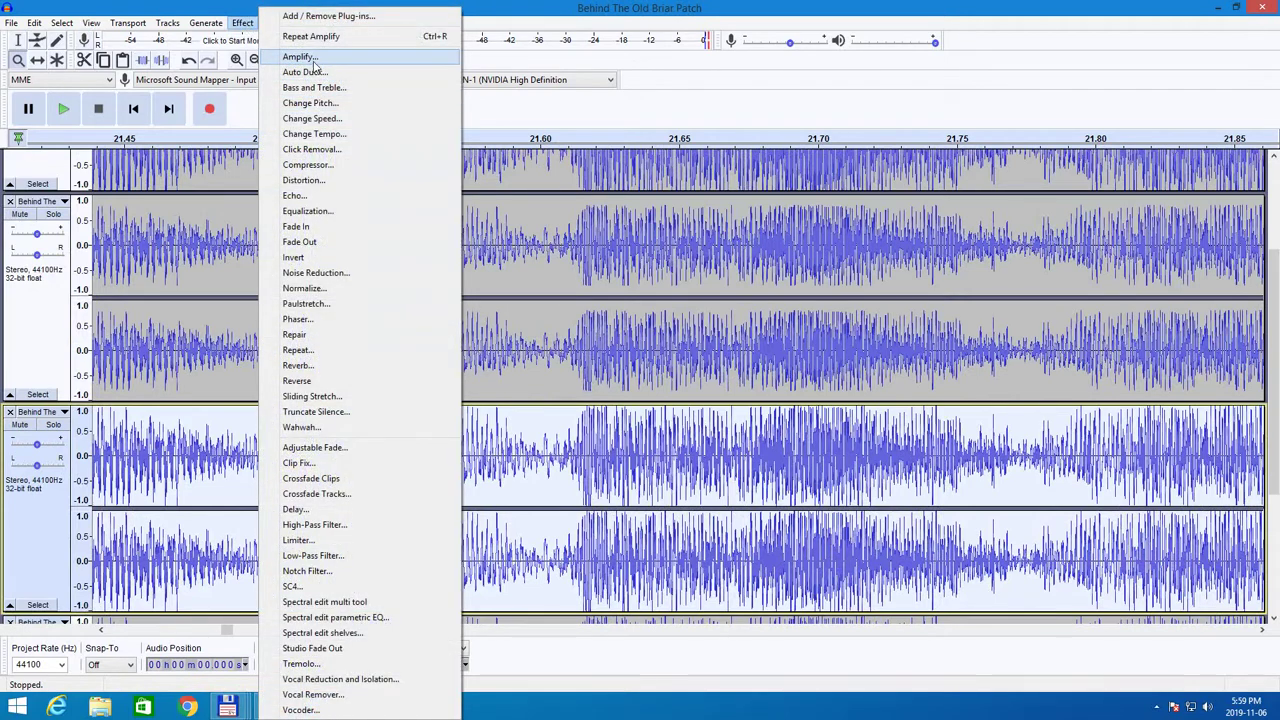
pyautogui.click(313, 58)
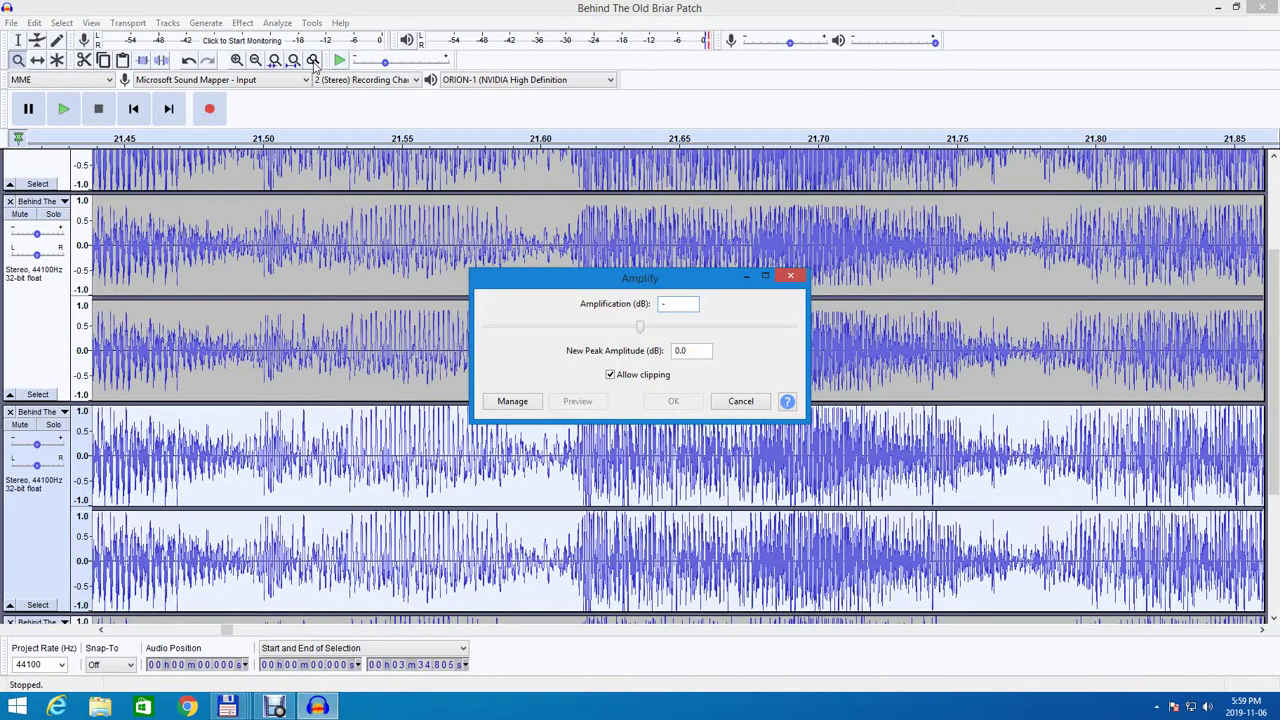
pyautogui.write('3.296')
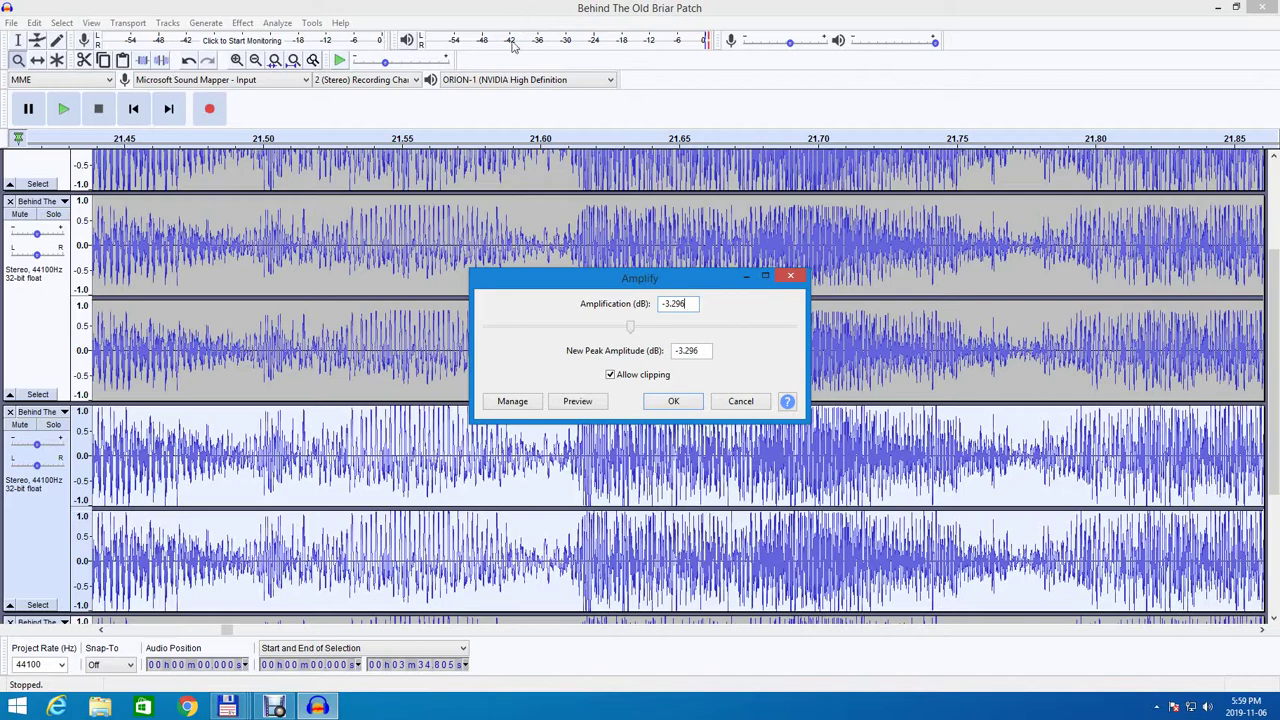
pyautogui.click(673, 402)
# Select the whole fourth track and apply Amplify with an amplification of -3.625 dB.
pyautogui.scroll(-5, 650, 405)
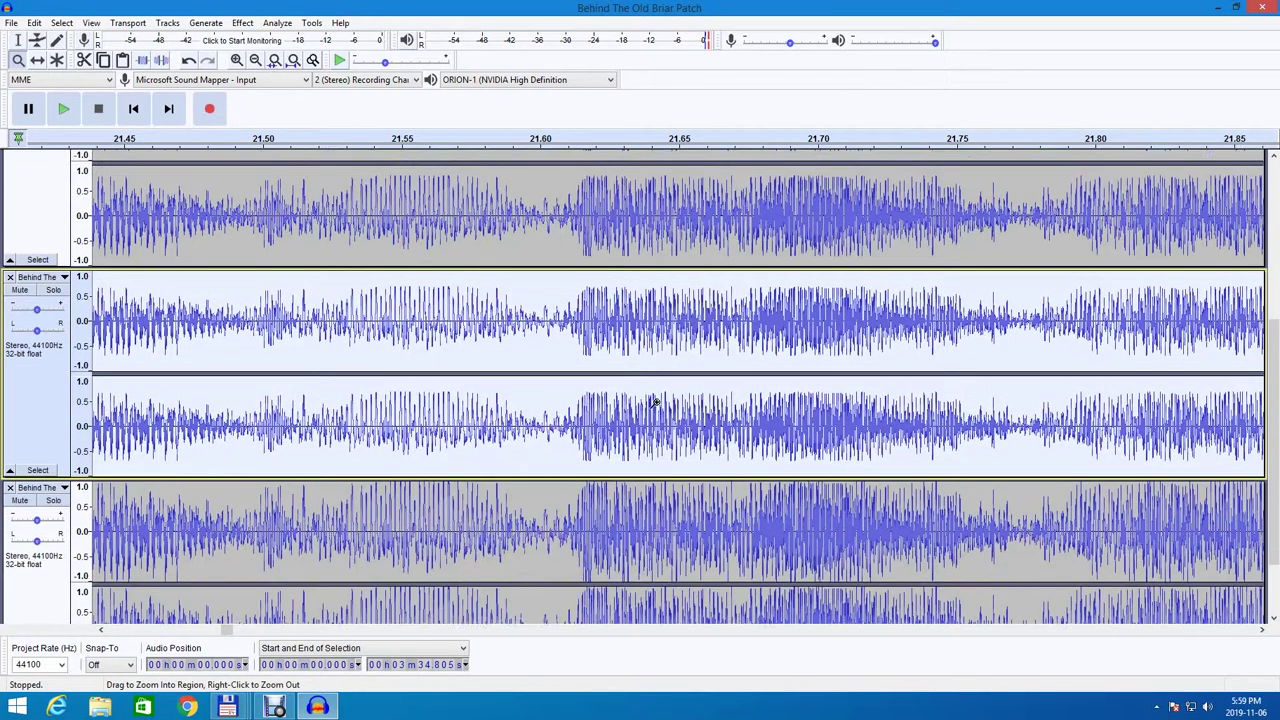
pyautogui.click(257, 449)
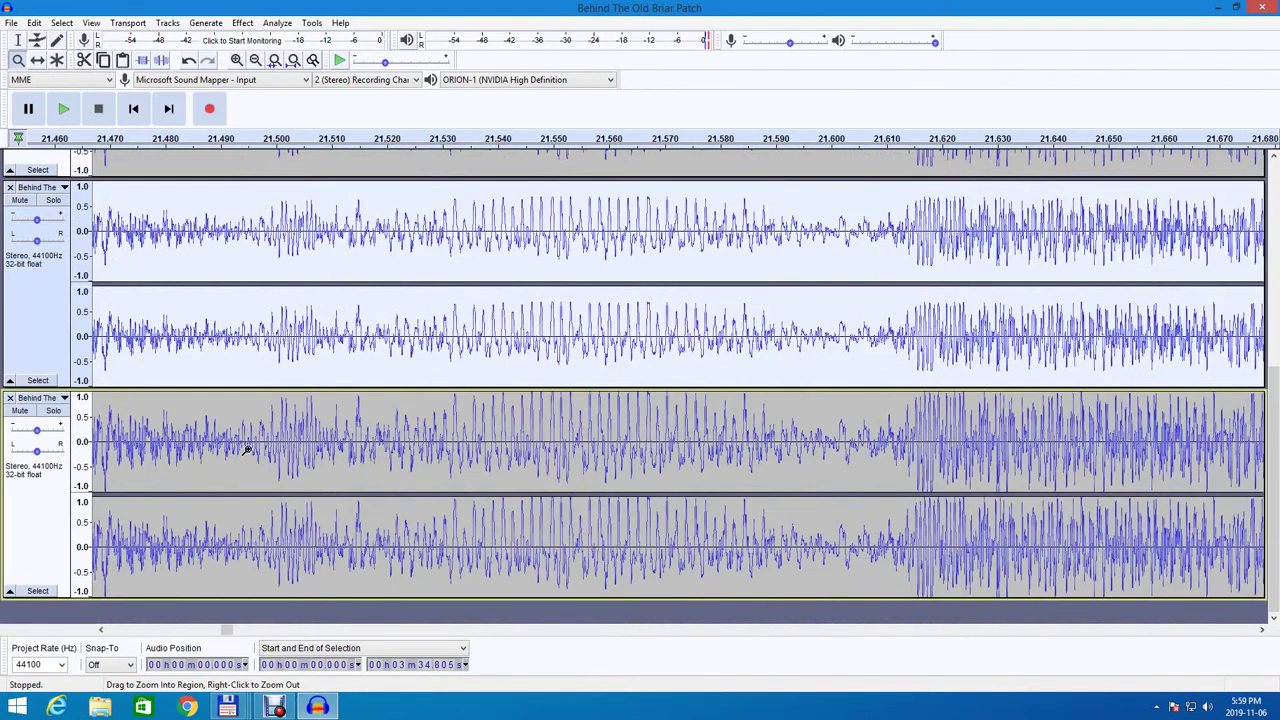
pyautogui.click(38, 462)
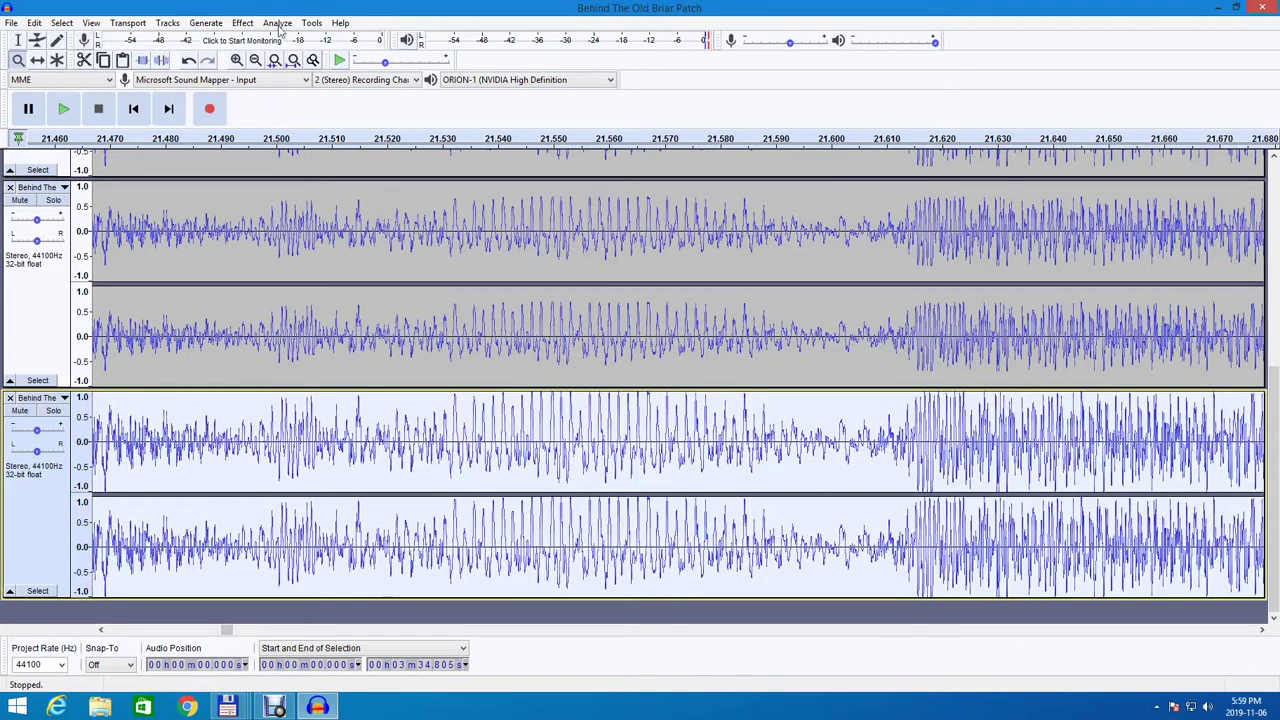
pyautogui.click(243, 23)
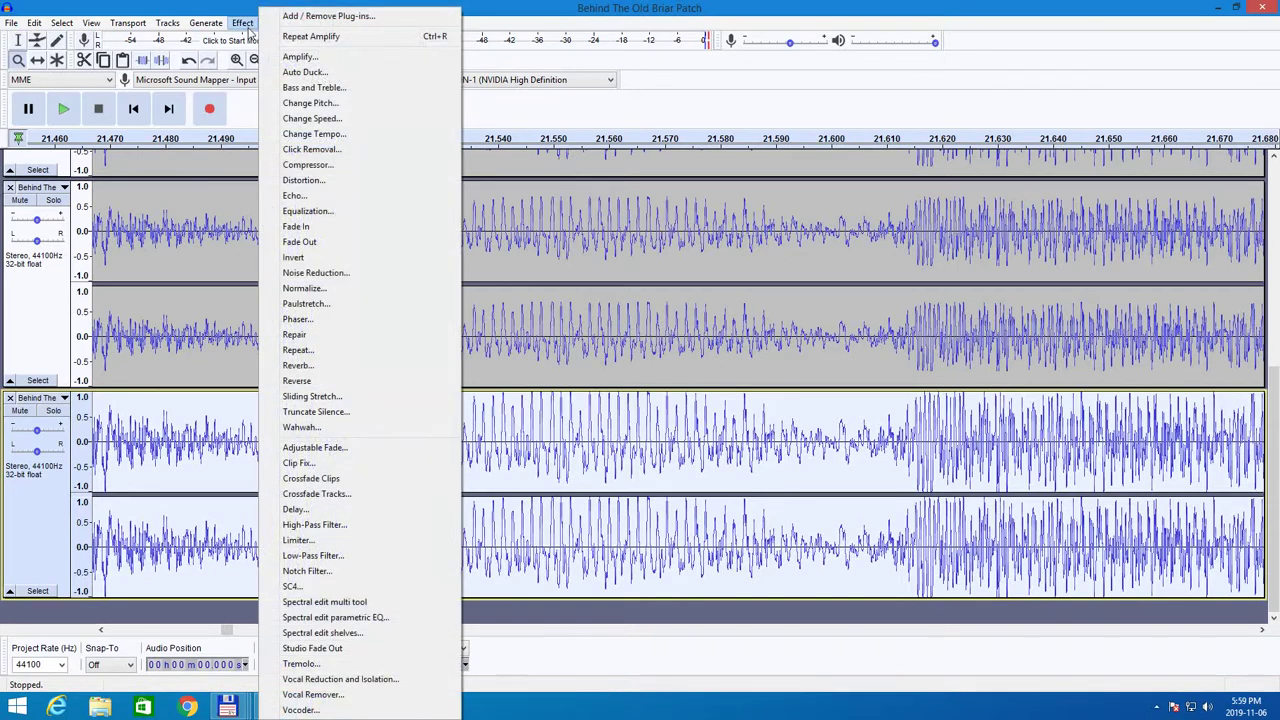
pyautogui.click(290, 58)
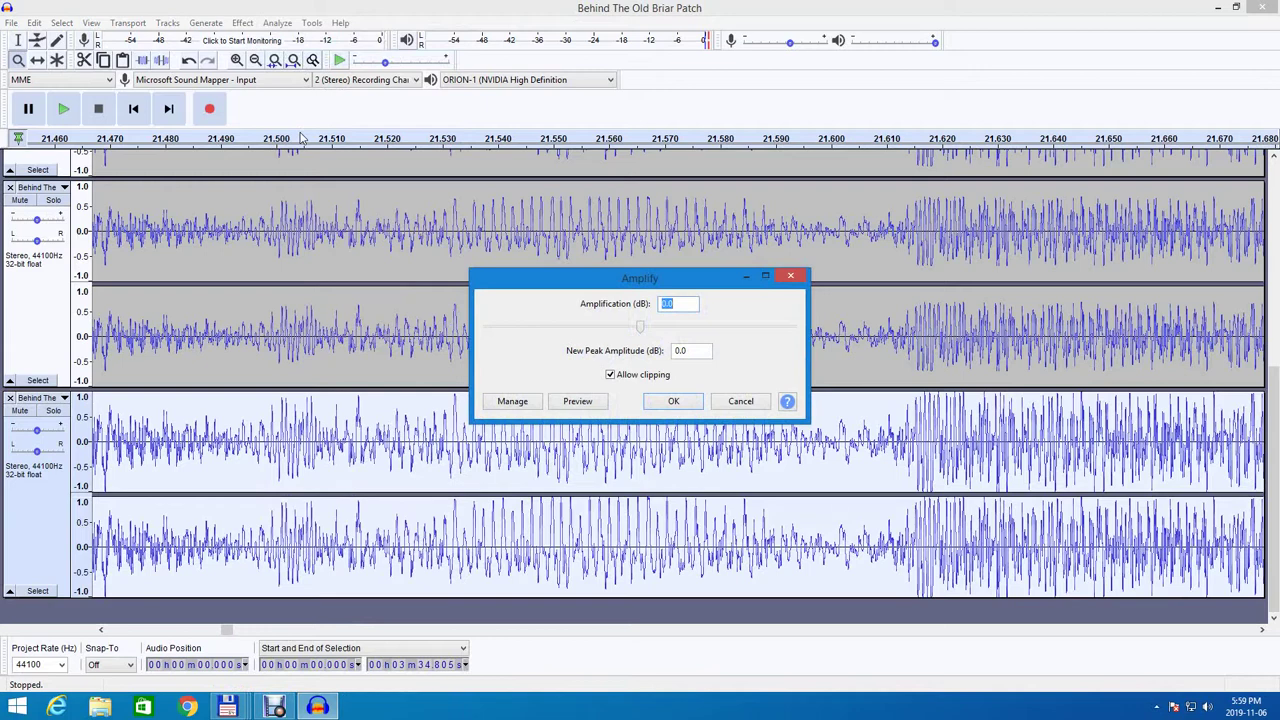
pyautogui.write('-4')
pyautogui.press('BackSpace')
pyautogui.write('3.625')
pyautogui.click(680, 401)
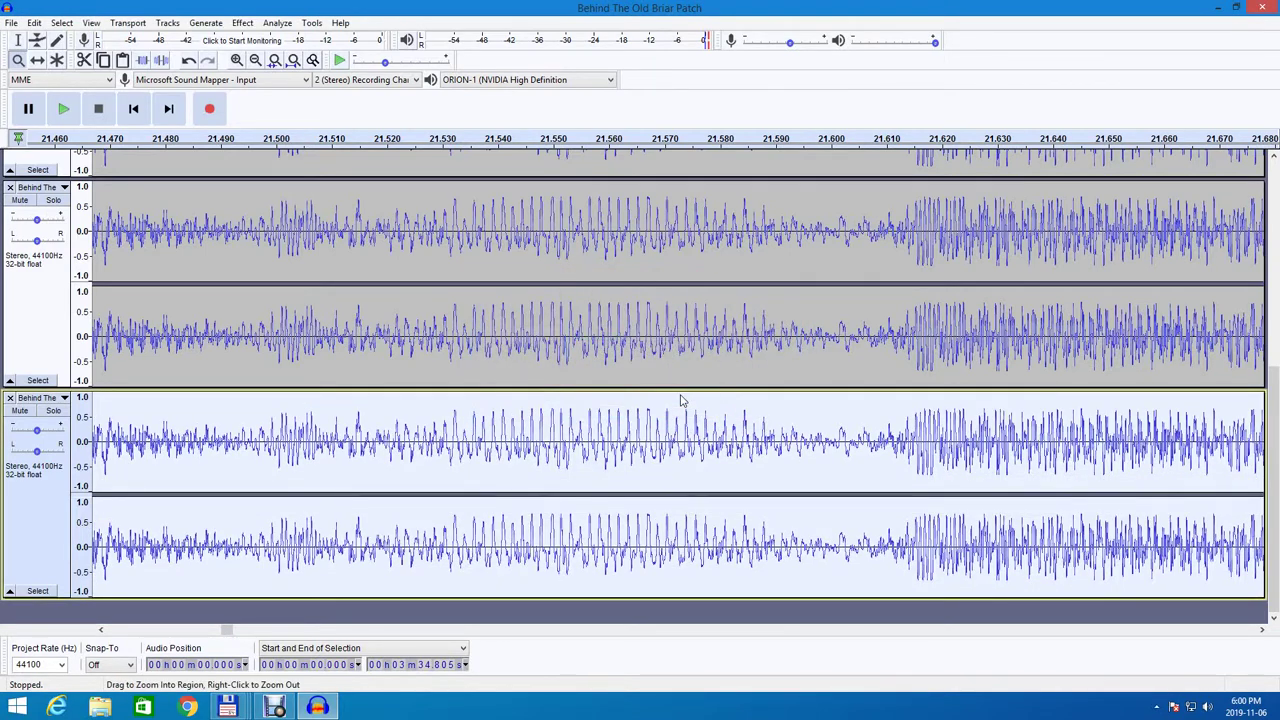
# Magnify the third and fourth tracks around 21.5 seconds and at the very start to compare their waveforms.
pyautogui.click(238, 467)
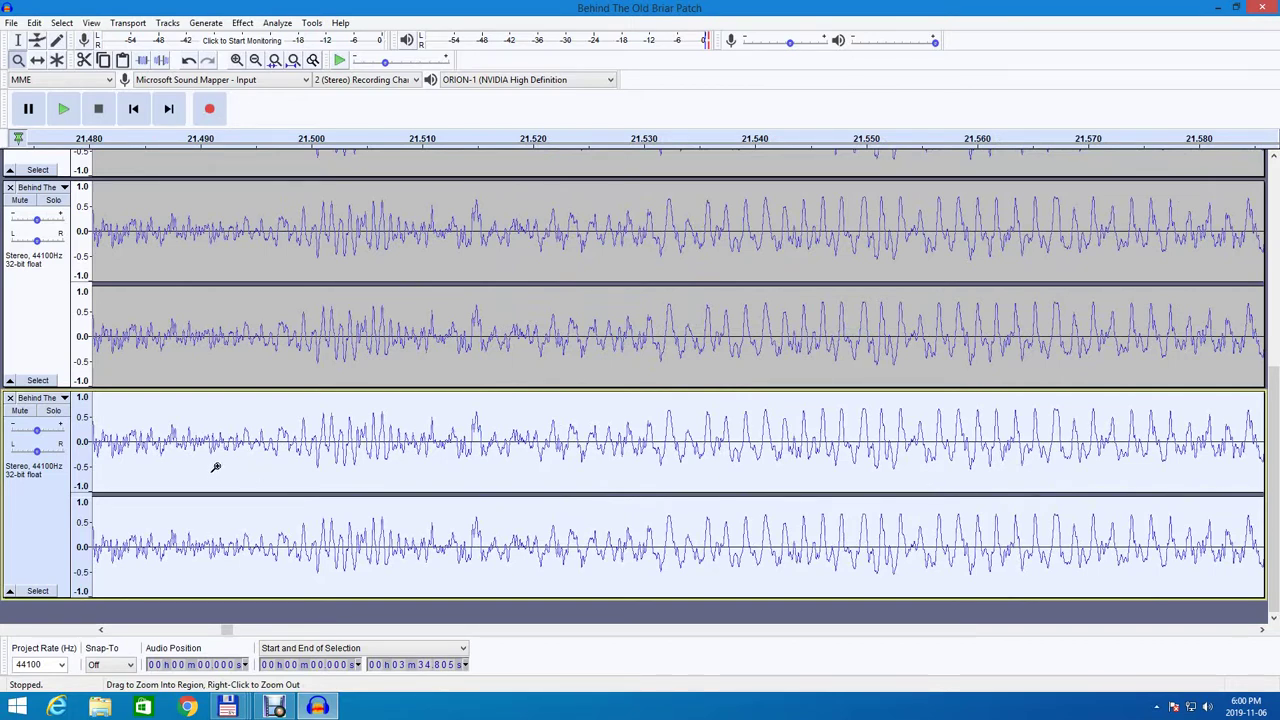
pyautogui.click(215, 375)
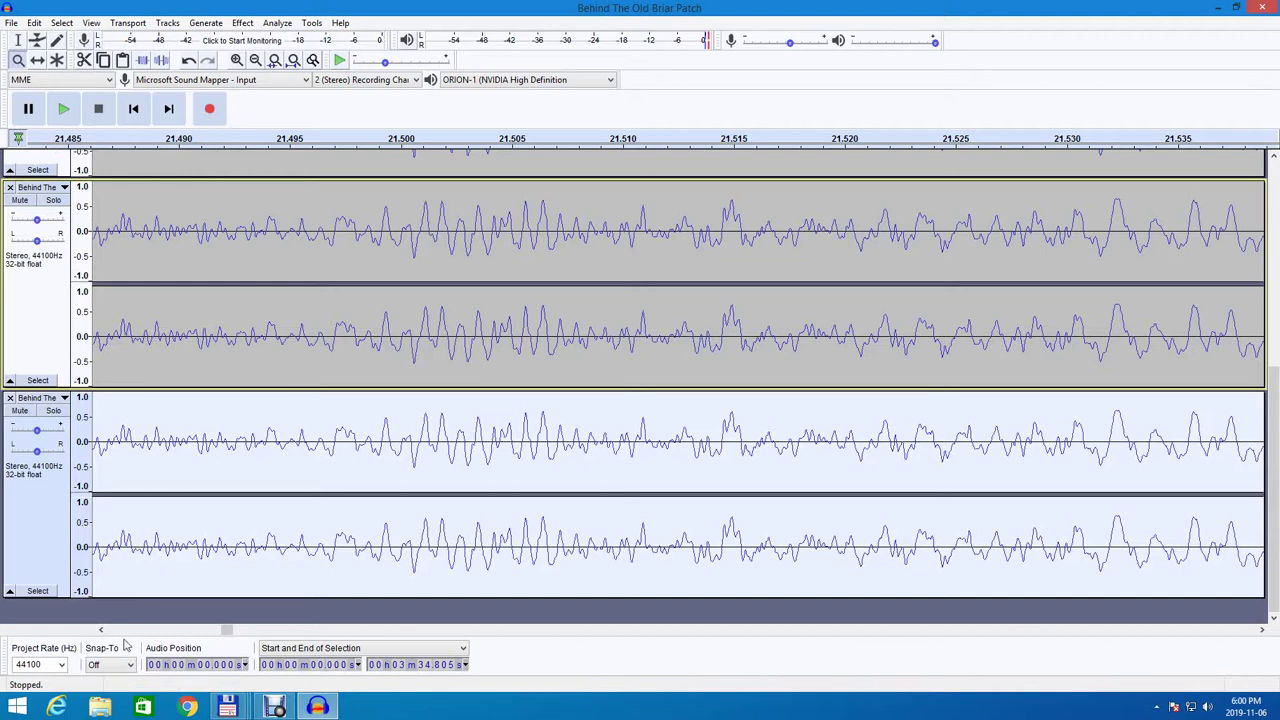
pyautogui.moveTo(228, 630); pyautogui.dragTo(96, 630)
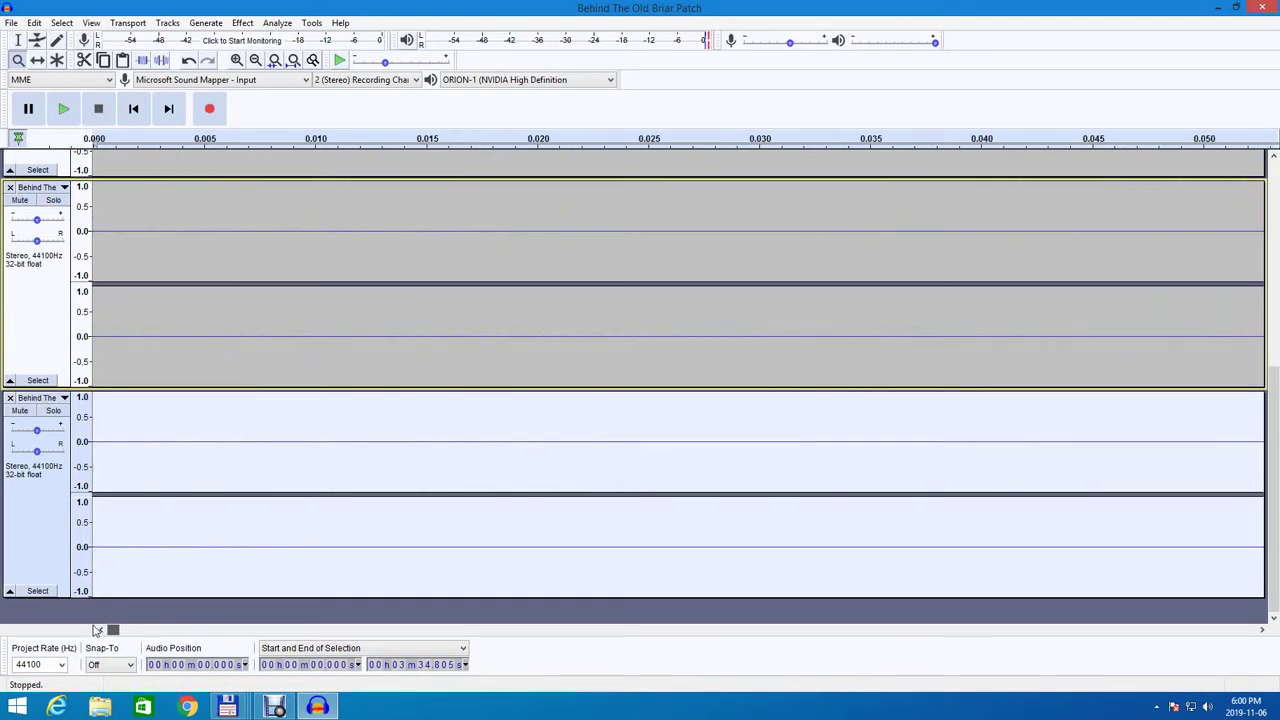
pyautogui.click(108, 437)
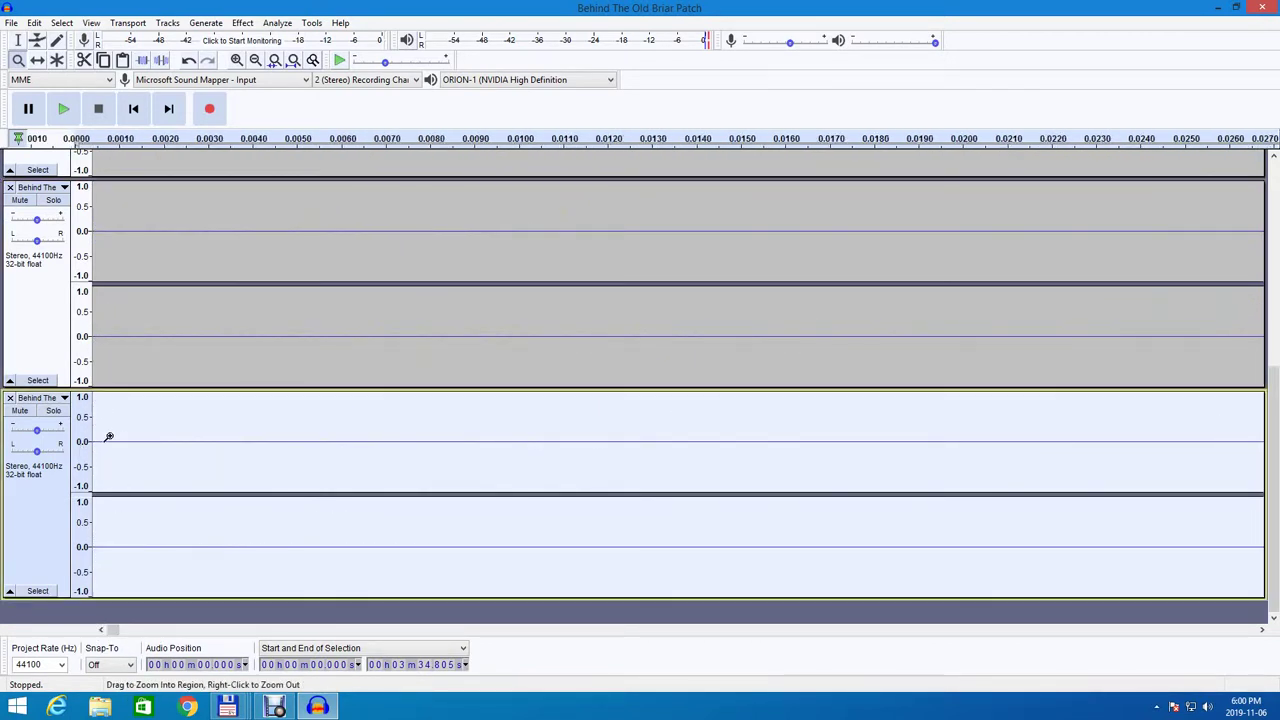
pyautogui.click(114, 289)
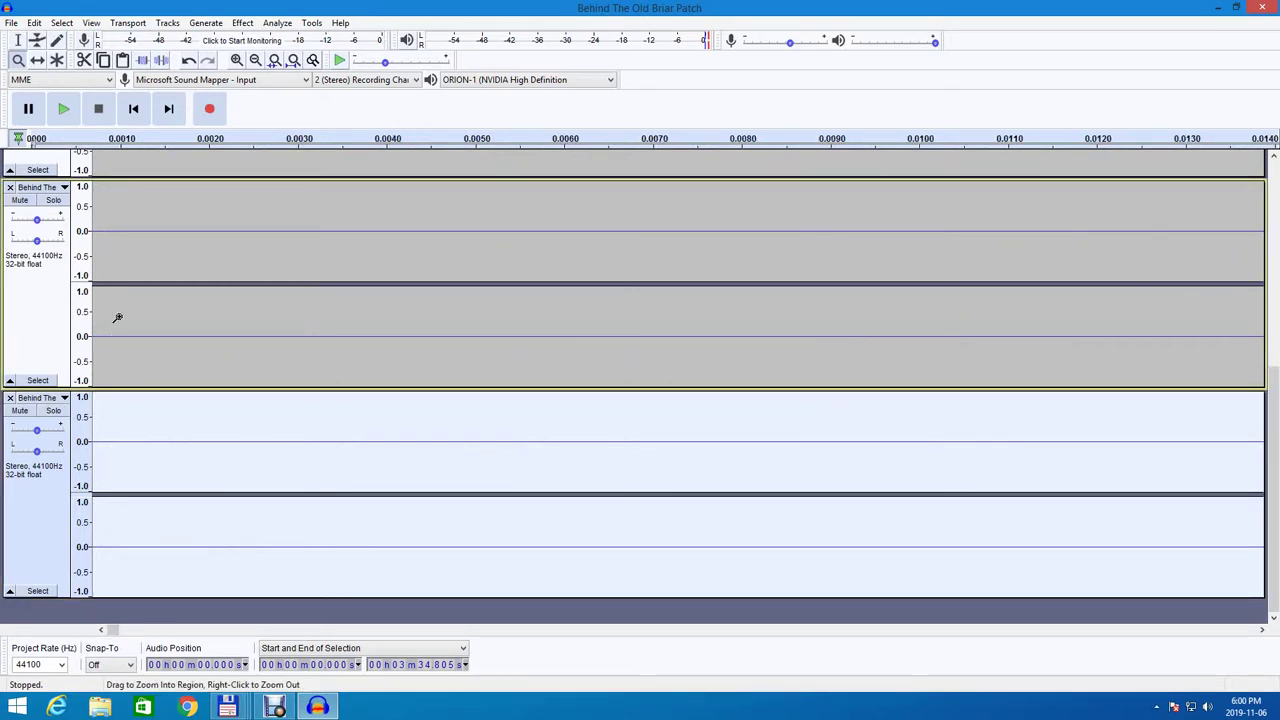
# Play the stacked tracks from the start, muting and unmuting the second and third tracks to compare the mix, and stop playback.
pyautogui.click(63, 110)
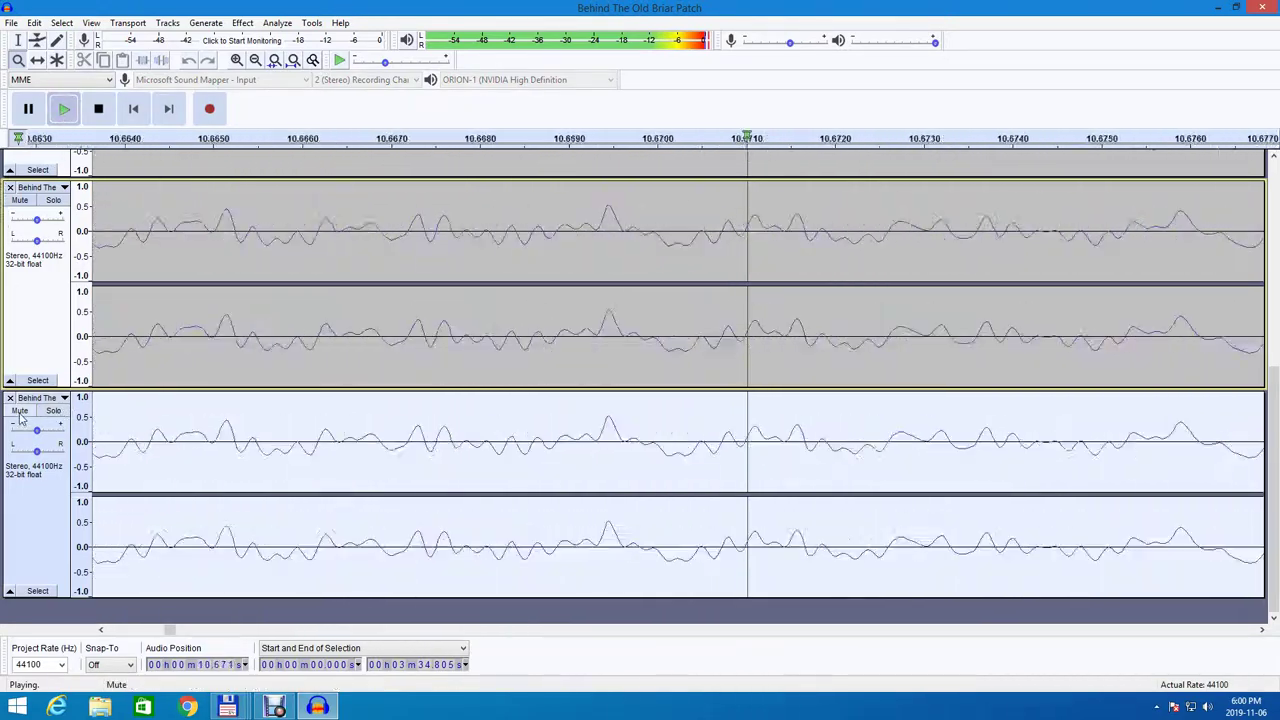
pyautogui.click(21, 201)
pyautogui.click(26, 205)
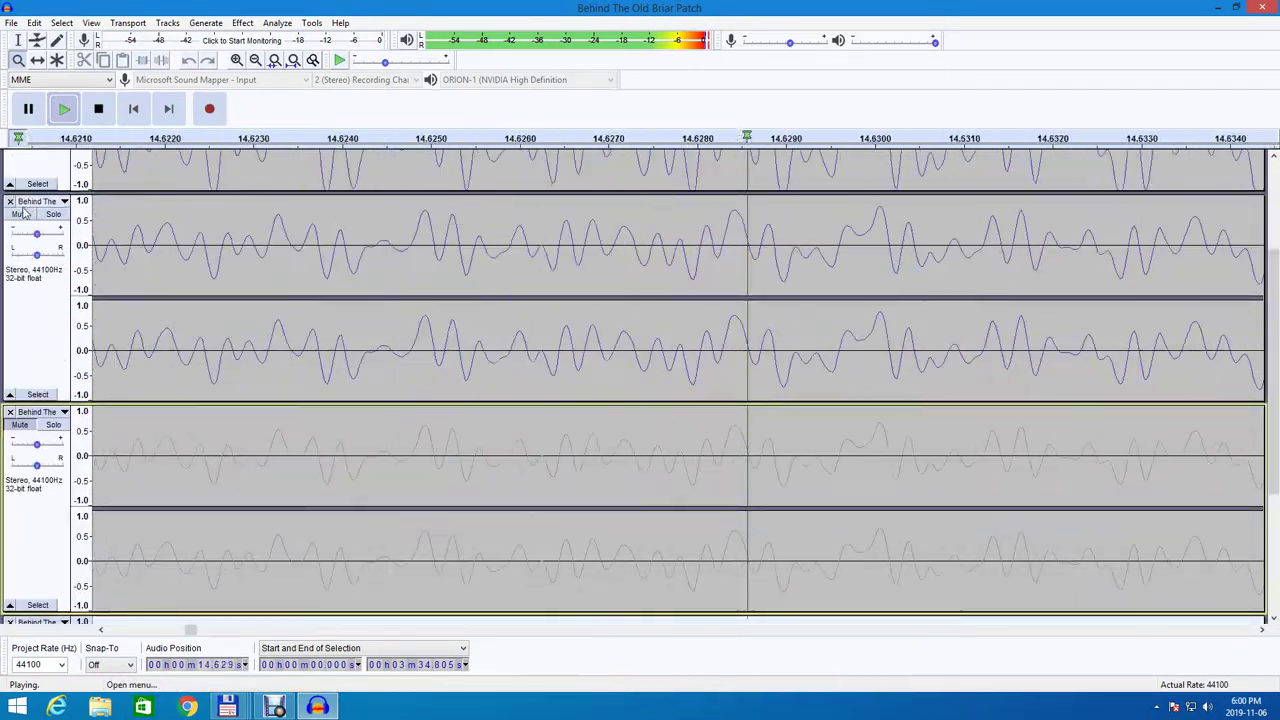
pyautogui.scroll(1, 20, 225)
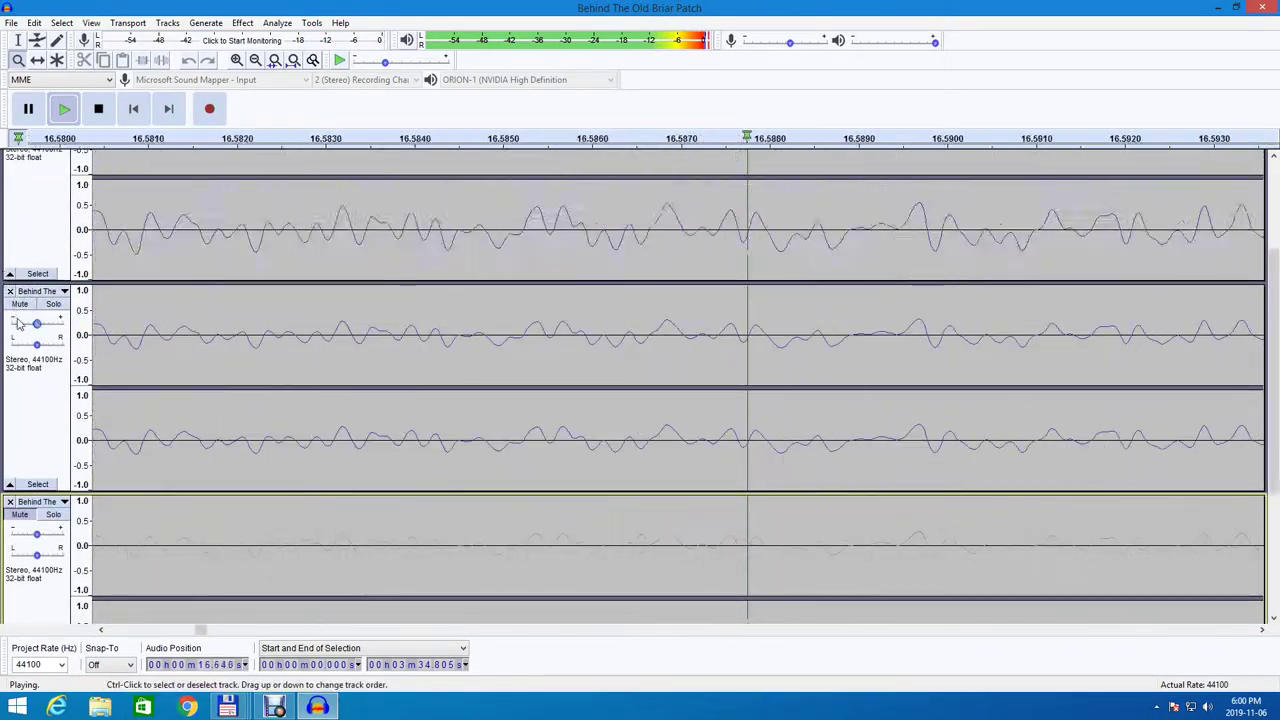
pyautogui.scroll(-2, 17, 325)
pyautogui.scroll(1, 25, 310)
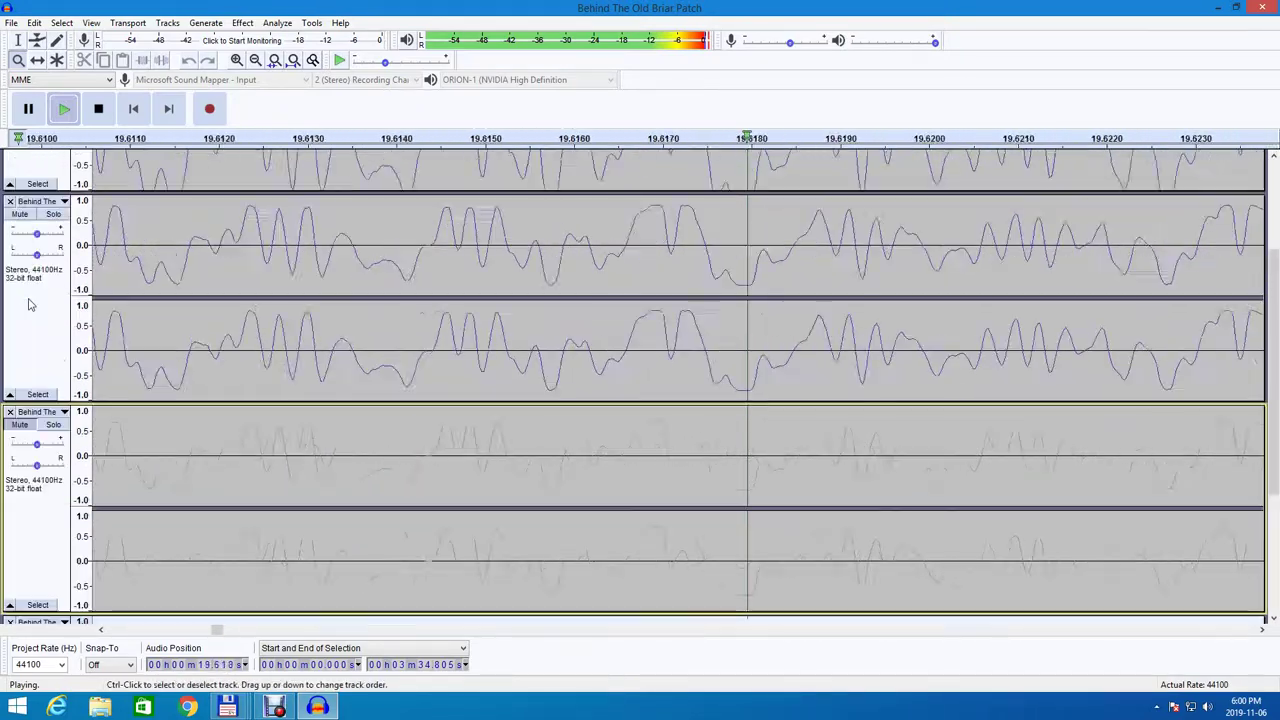
pyautogui.click(20, 215)
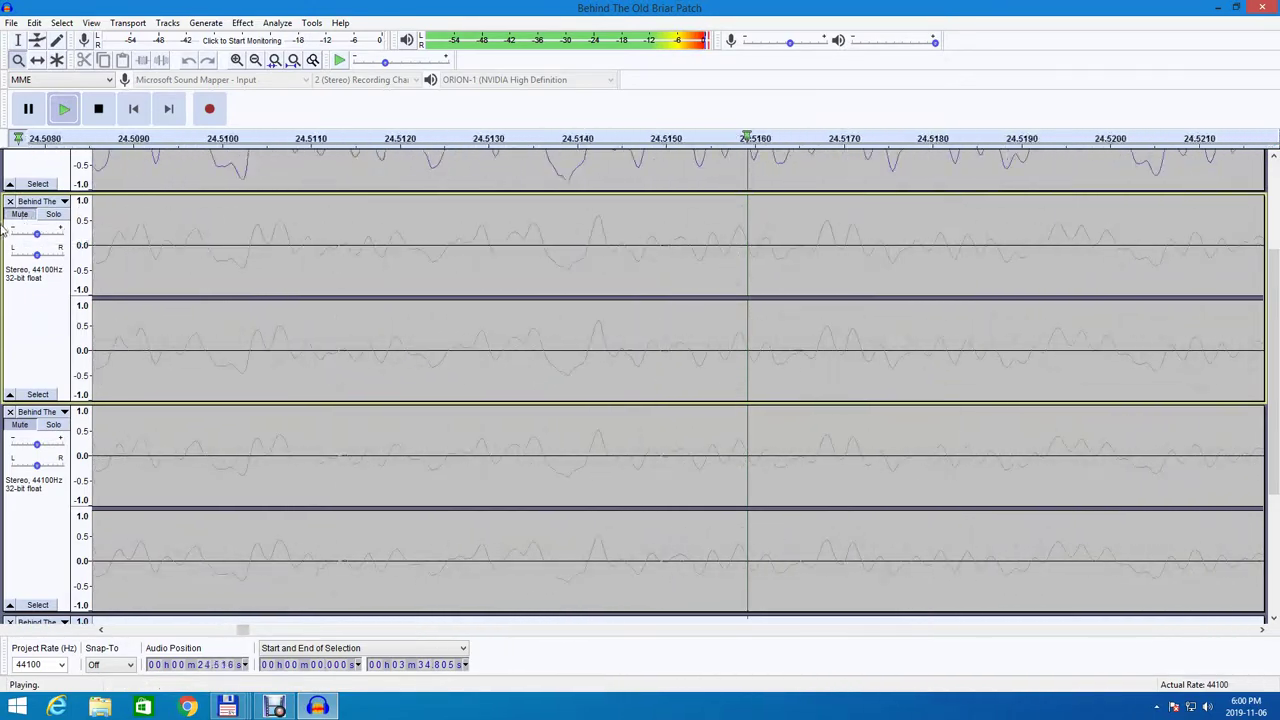
pyautogui.click(20, 215)
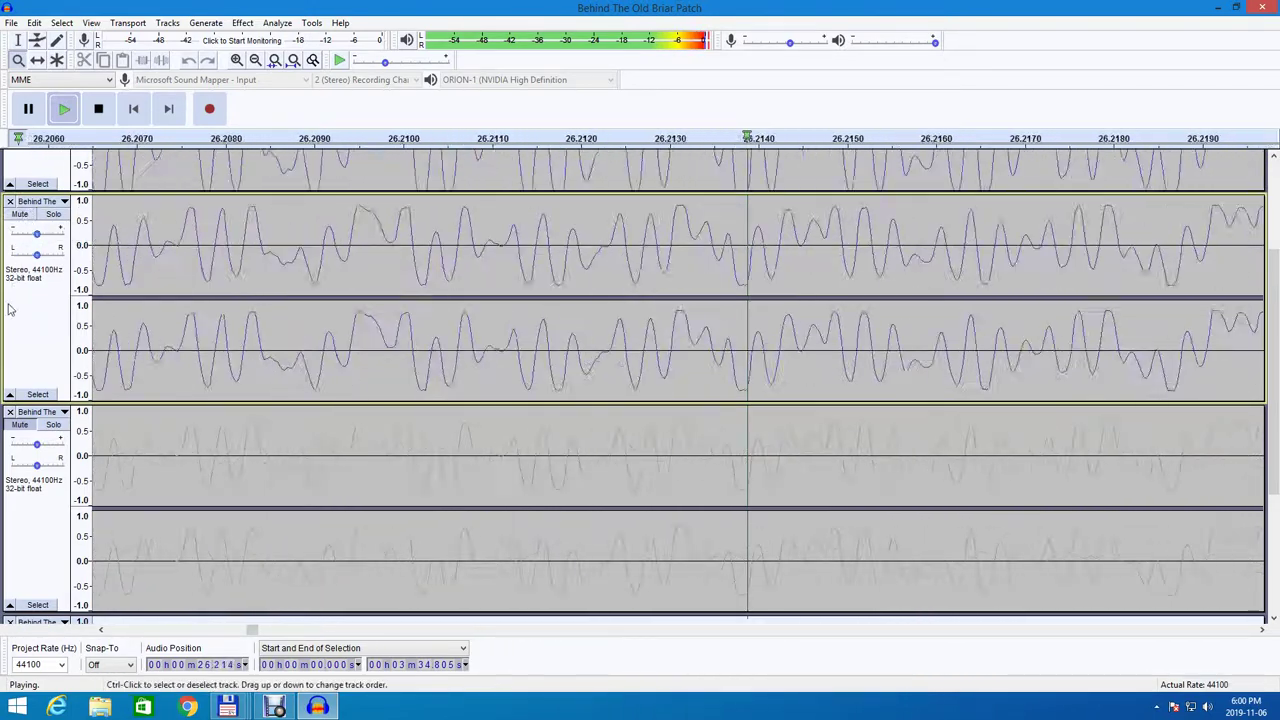
pyautogui.click(19, 426)
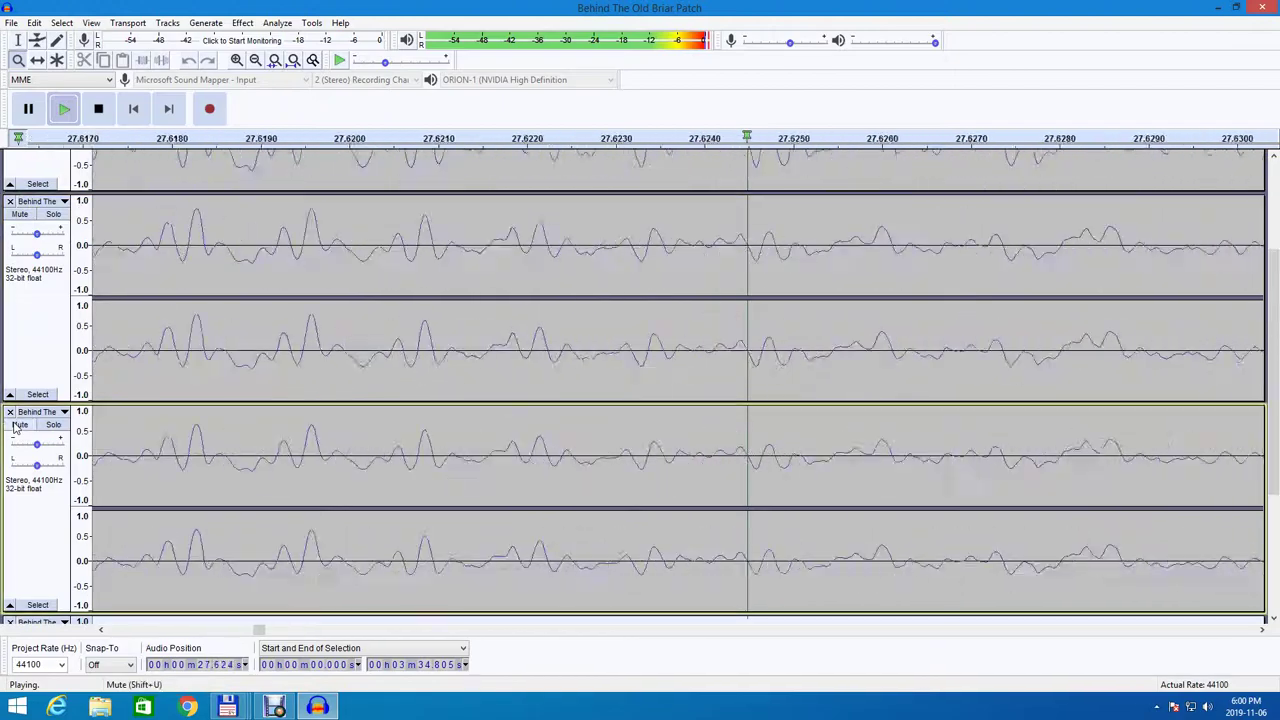
pyautogui.click(19, 505)
pyautogui.scroll(1, 19, 505)
pyautogui.scroll(-1, 19, 507)
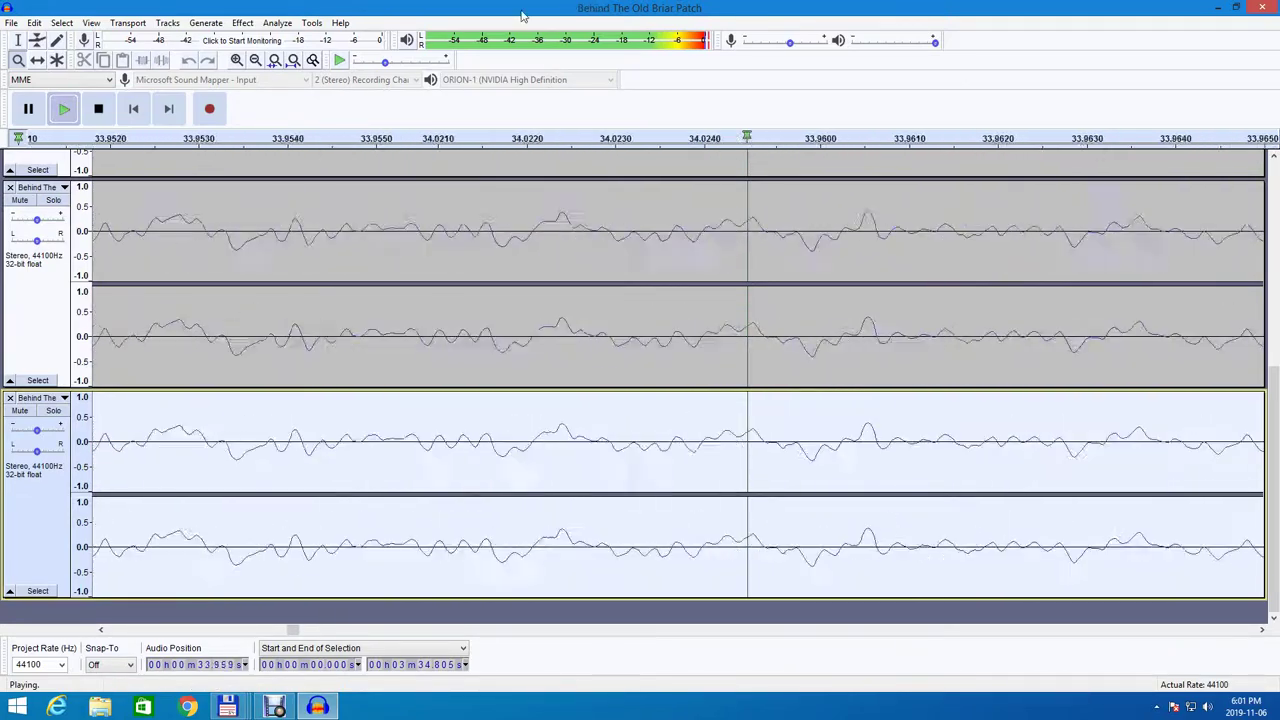
pyautogui.click(99, 110)
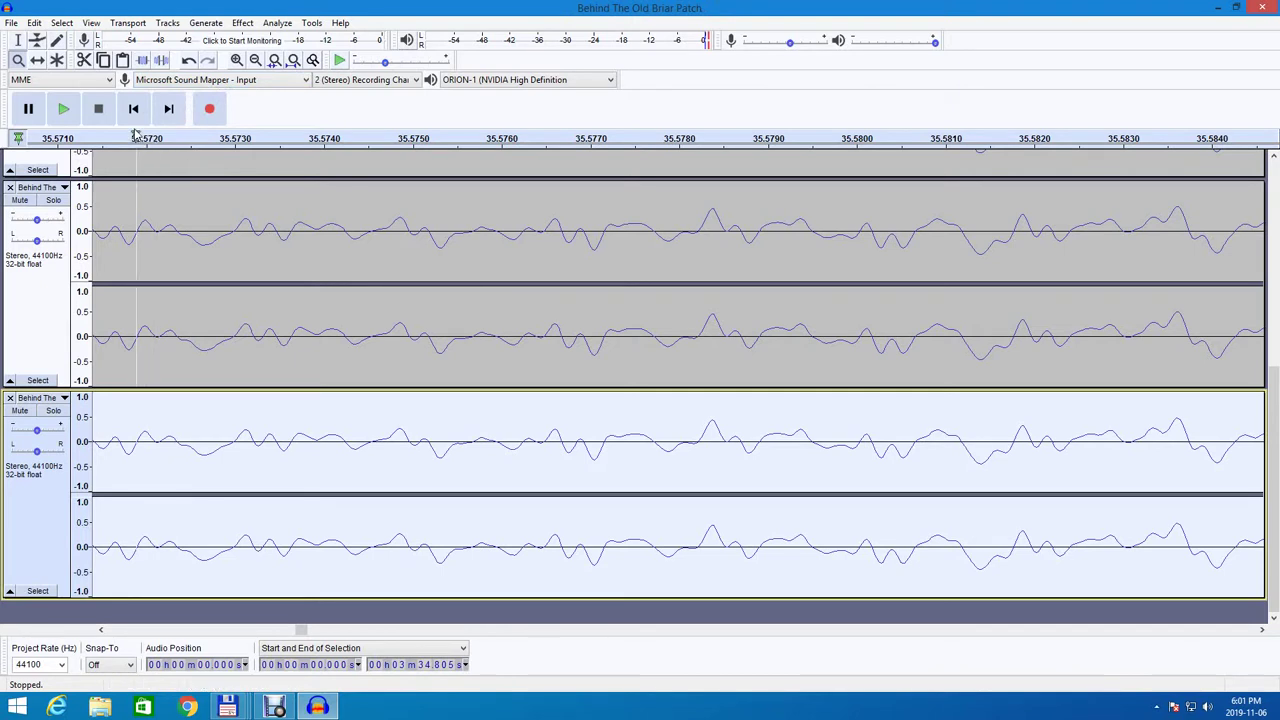
# Save a lossless copy of the project in Downloads as "Behind The Old Briar Patch extended Version".
pyautogui.click(10, 24)
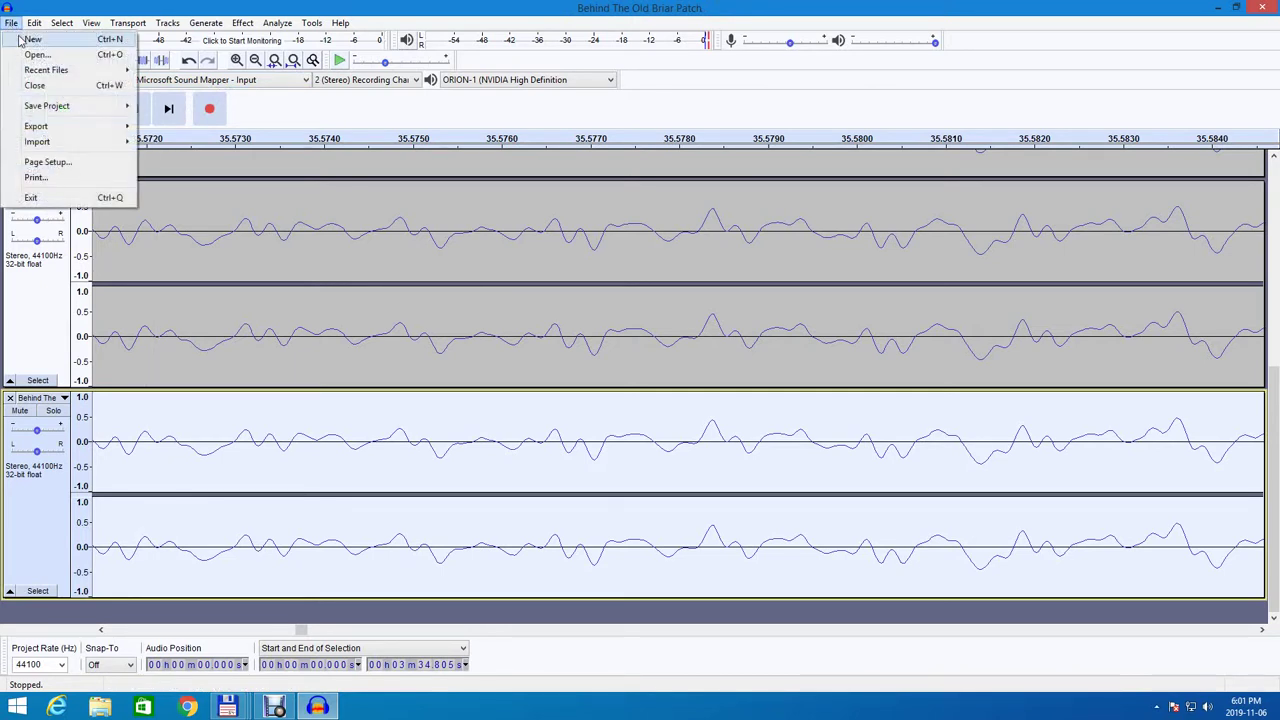
pyautogui.moveTo(30, 30)
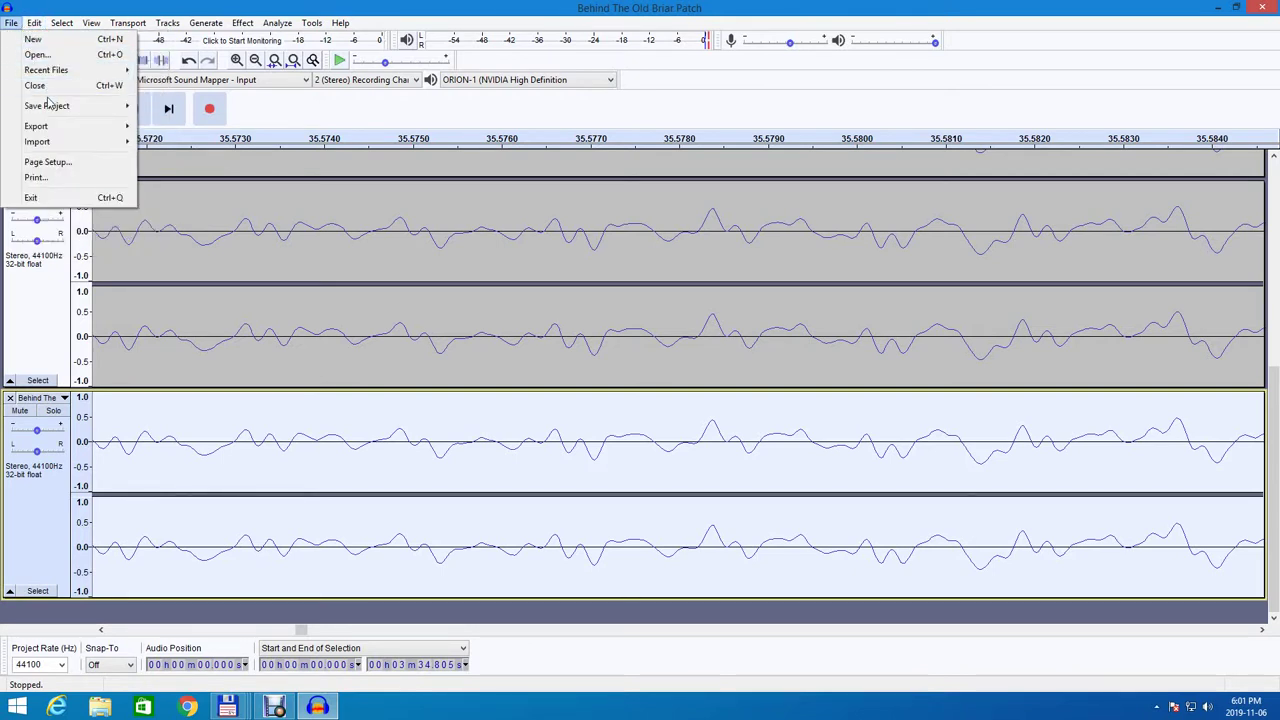
pyautogui.moveTo(49, 113)
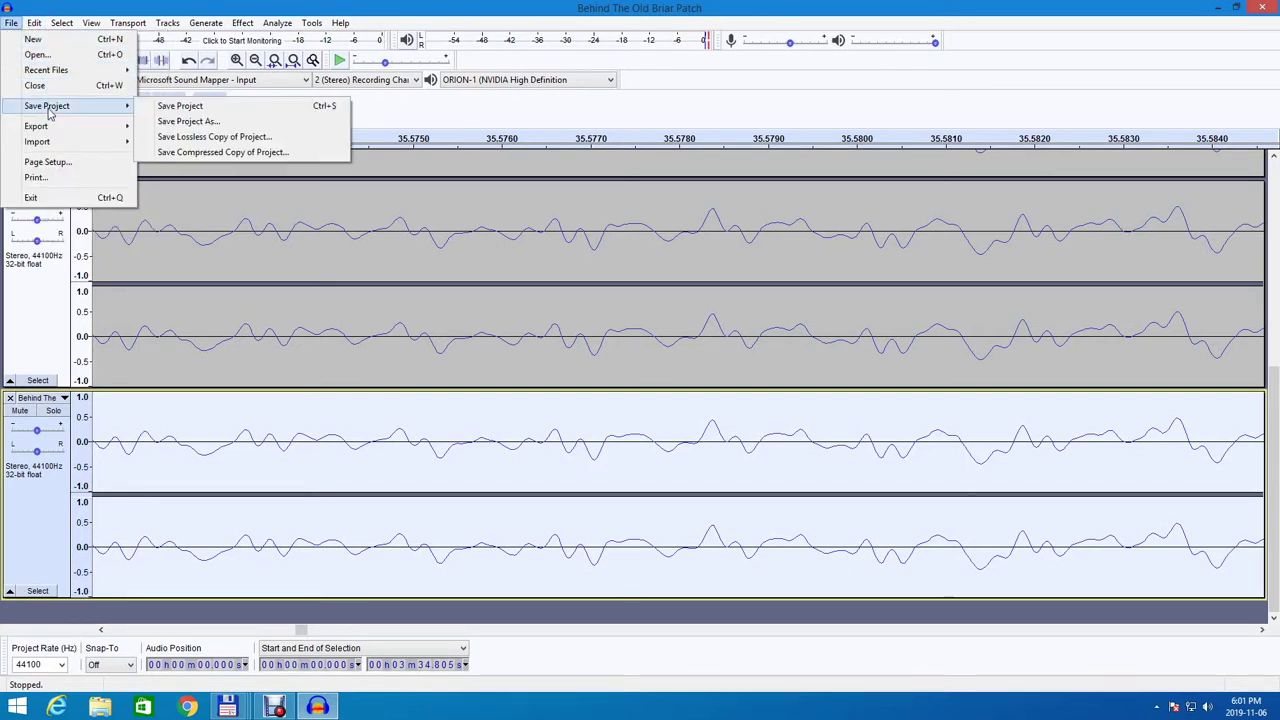
pyautogui.click(198, 137)
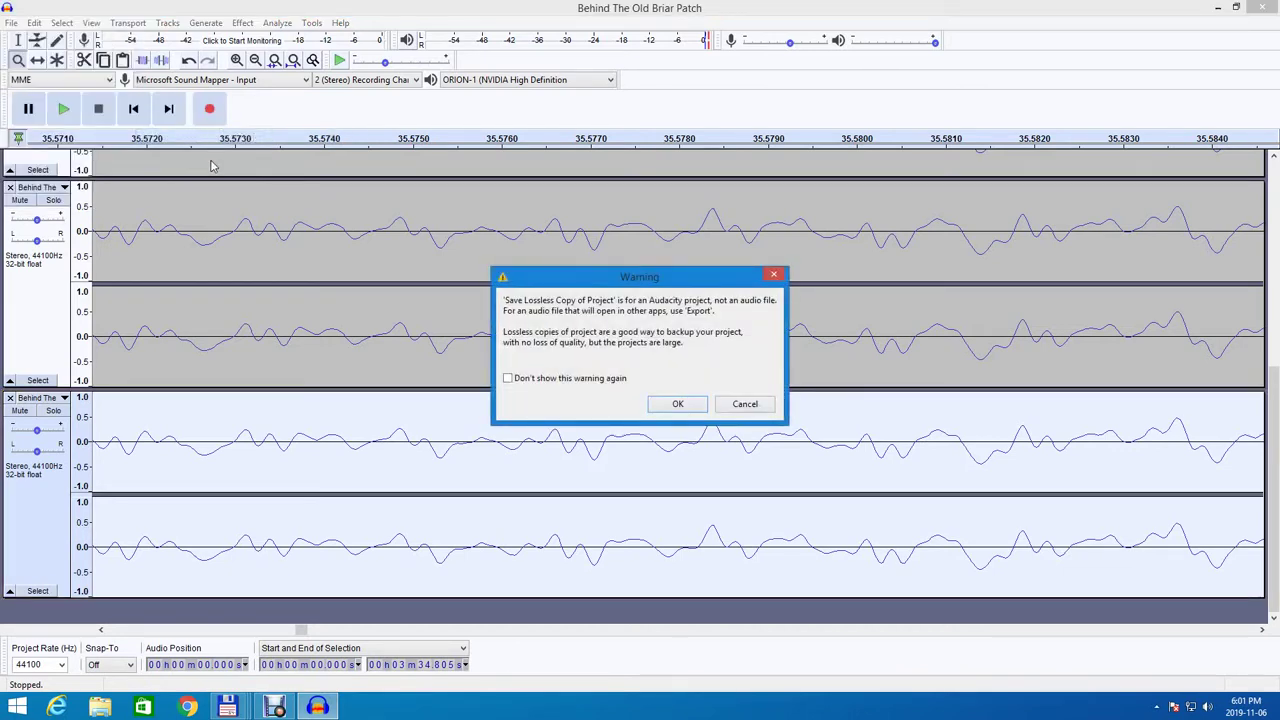
pyautogui.click(672, 405)
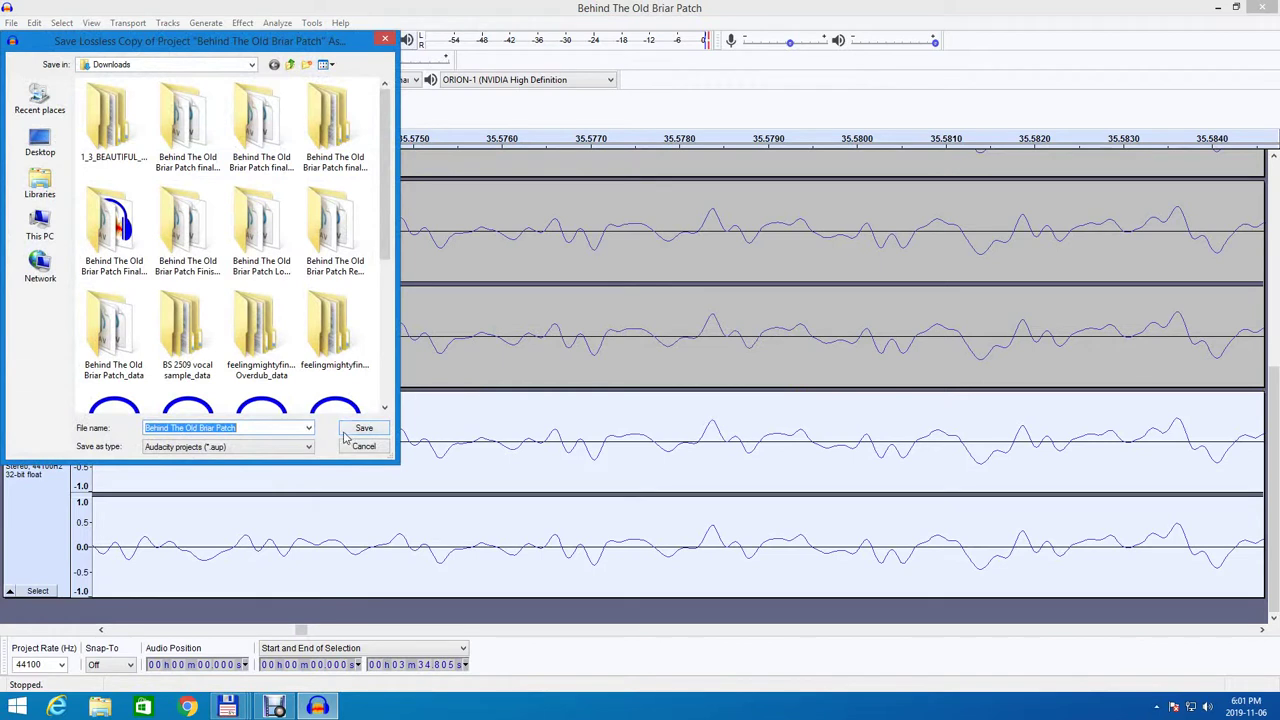
pyautogui.click(266, 427)
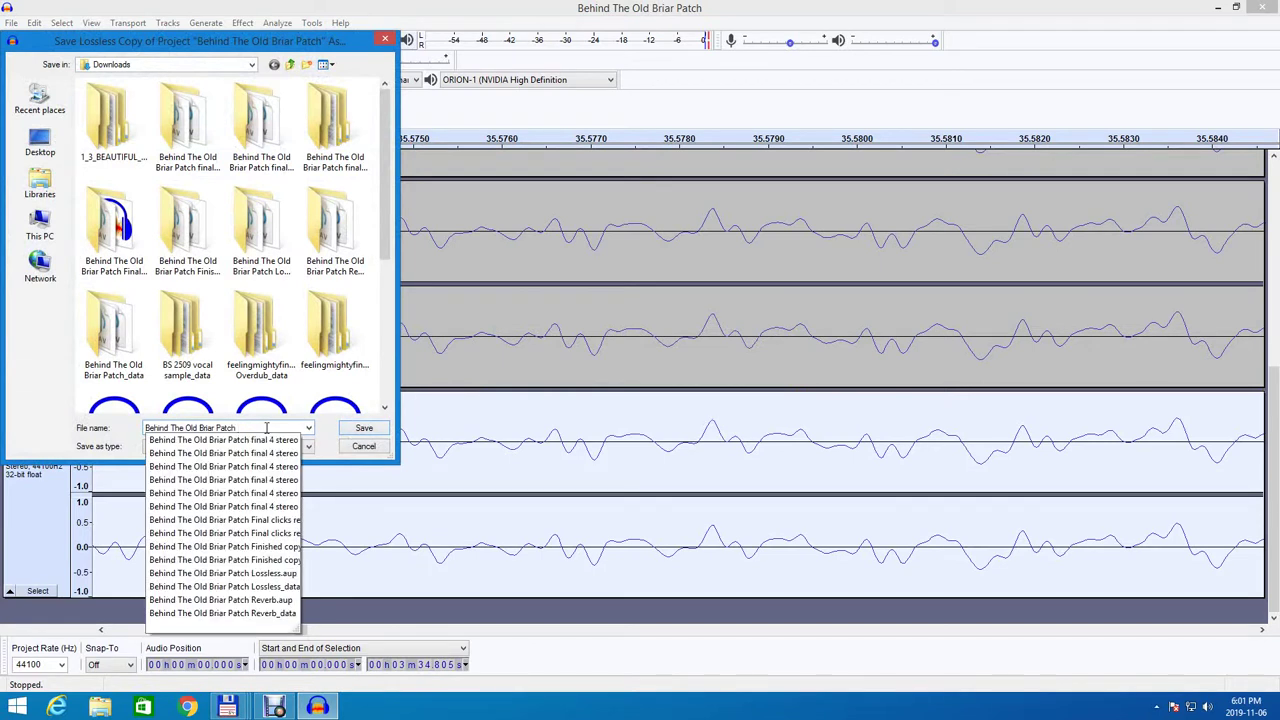
pyautogui.write('extended Version')
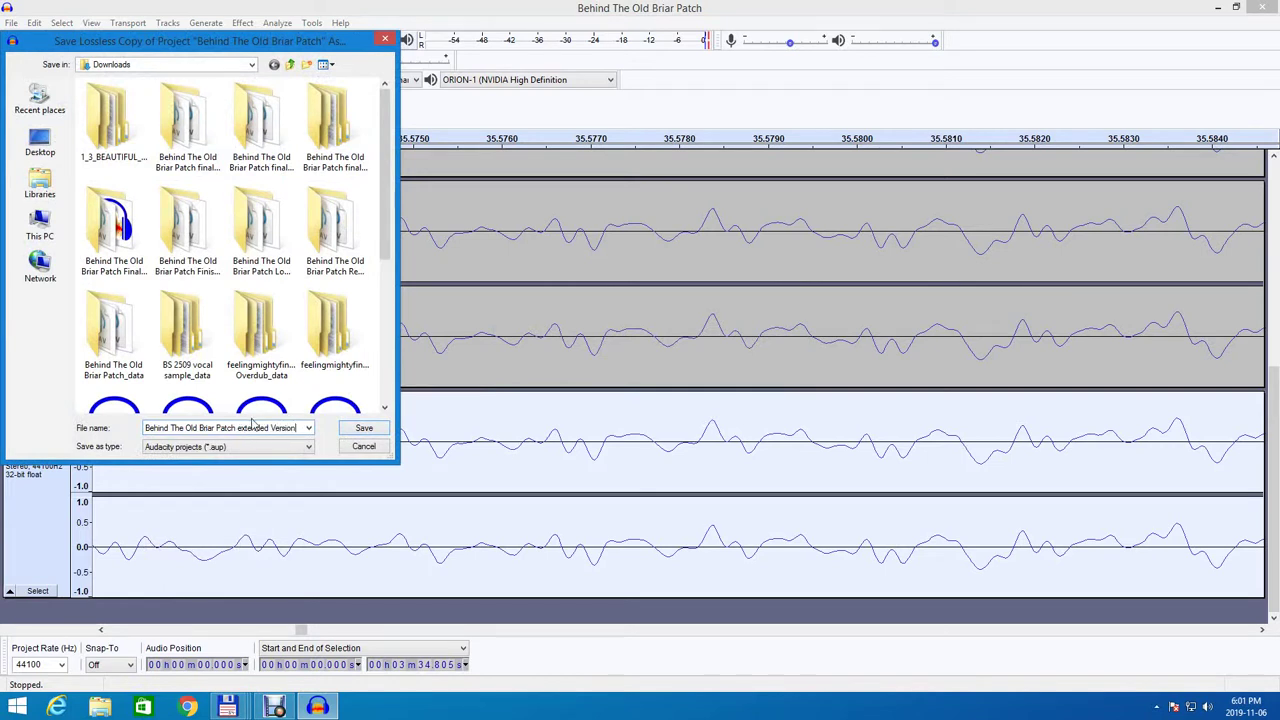
pyautogui.click(364, 430)
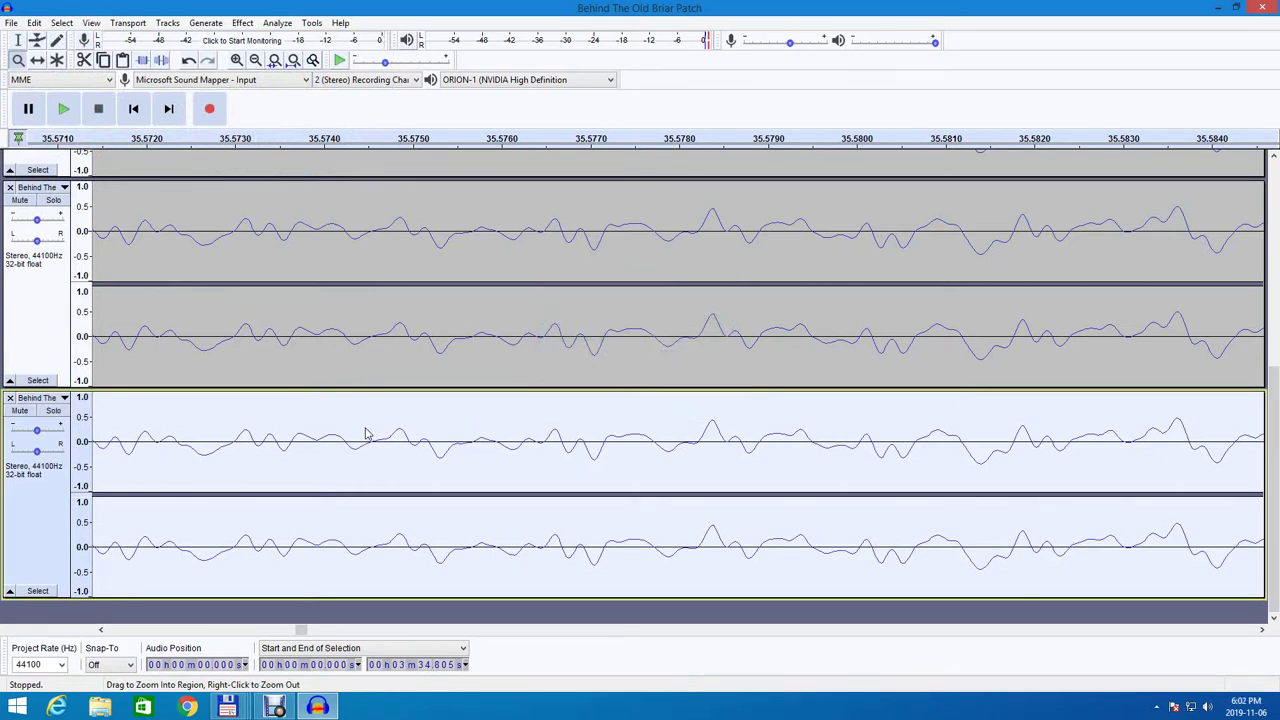
# Magnify the waveforms around 35.575 seconds down to individual samples and compare all four tracks.
pyautogui.click(631, 325)
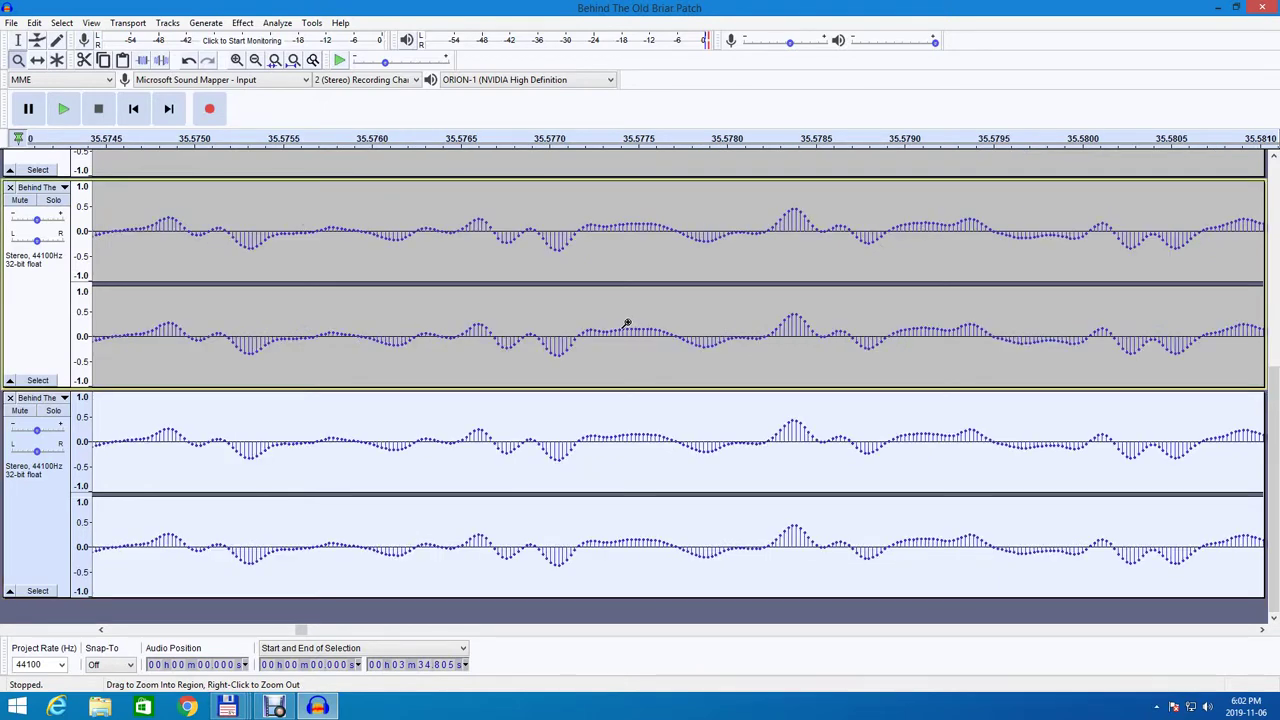
pyautogui.hotkey('ctrl', 'd')
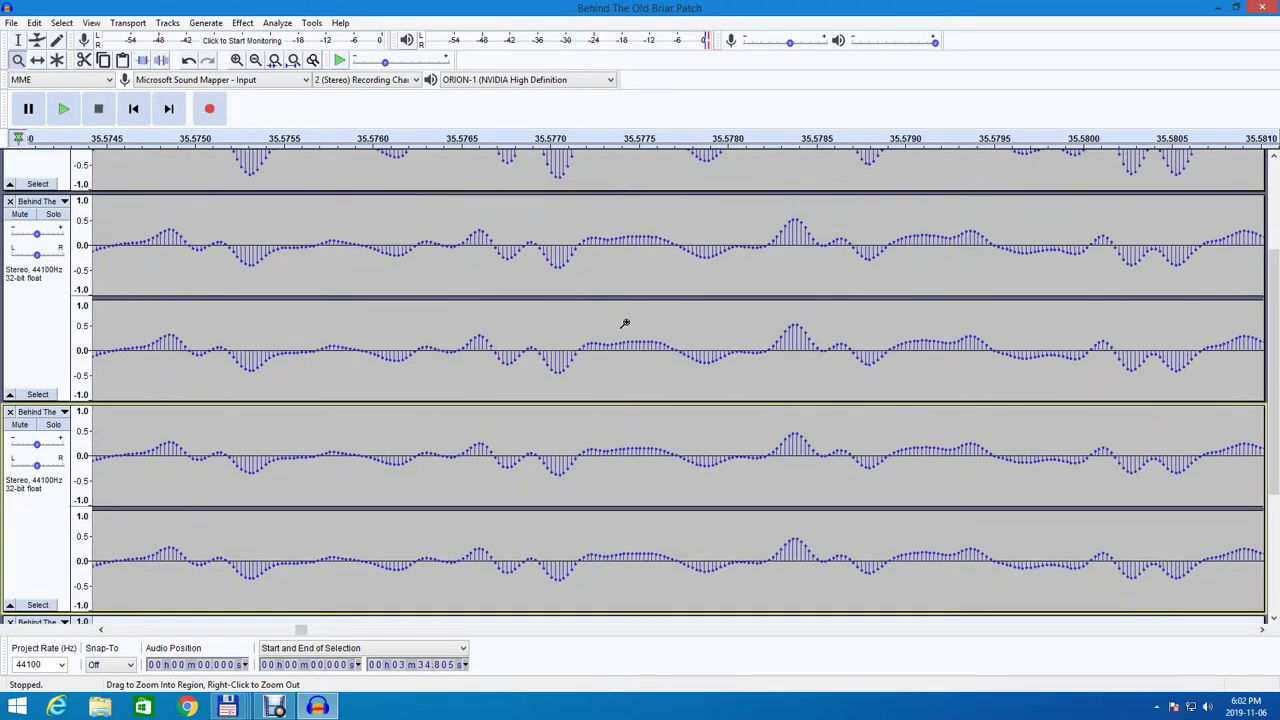
pyautogui.press('Down')
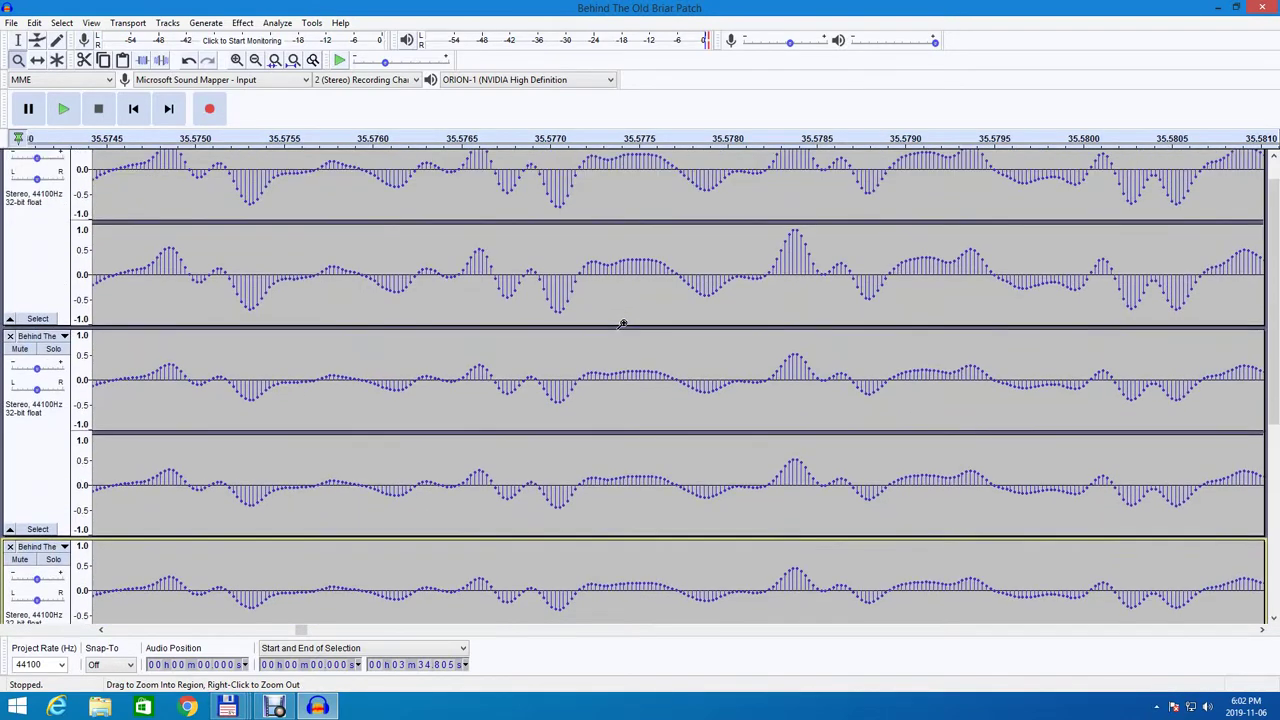
pyautogui.scroll(1, 624, 324)
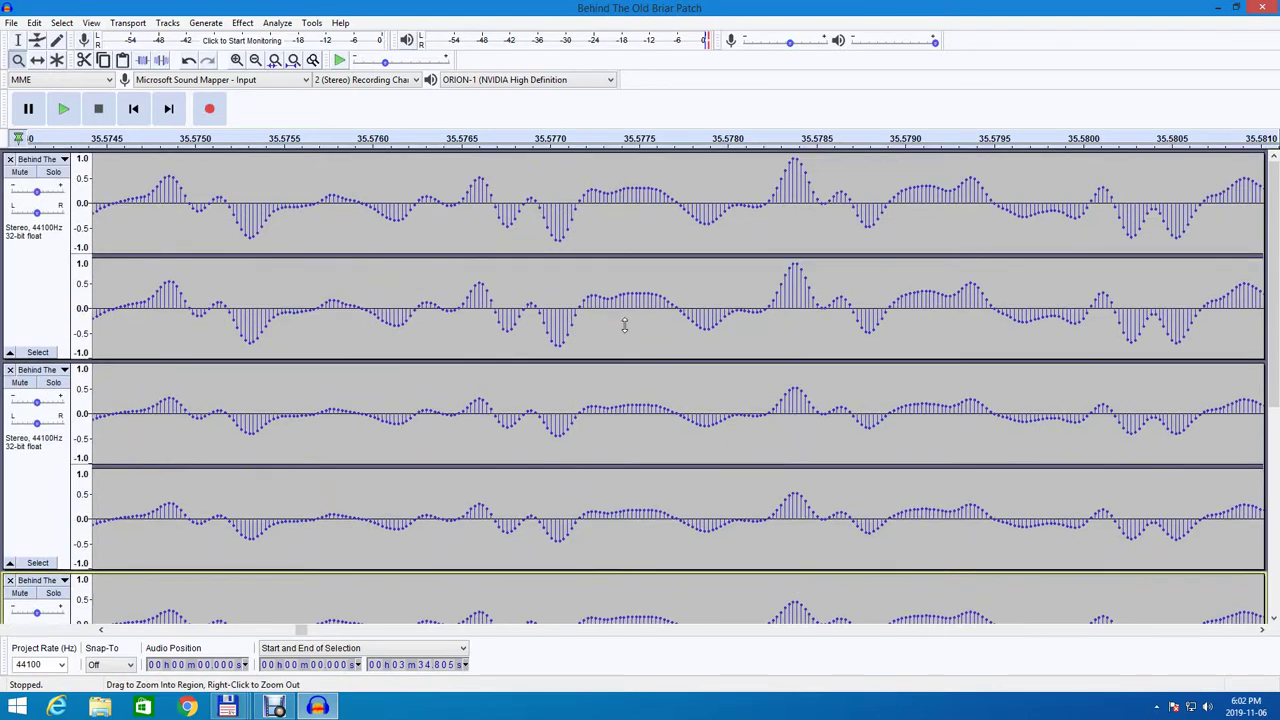
pyautogui.scroll(-1, 624, 324)
pyautogui.hotkey('shift', 'Up')
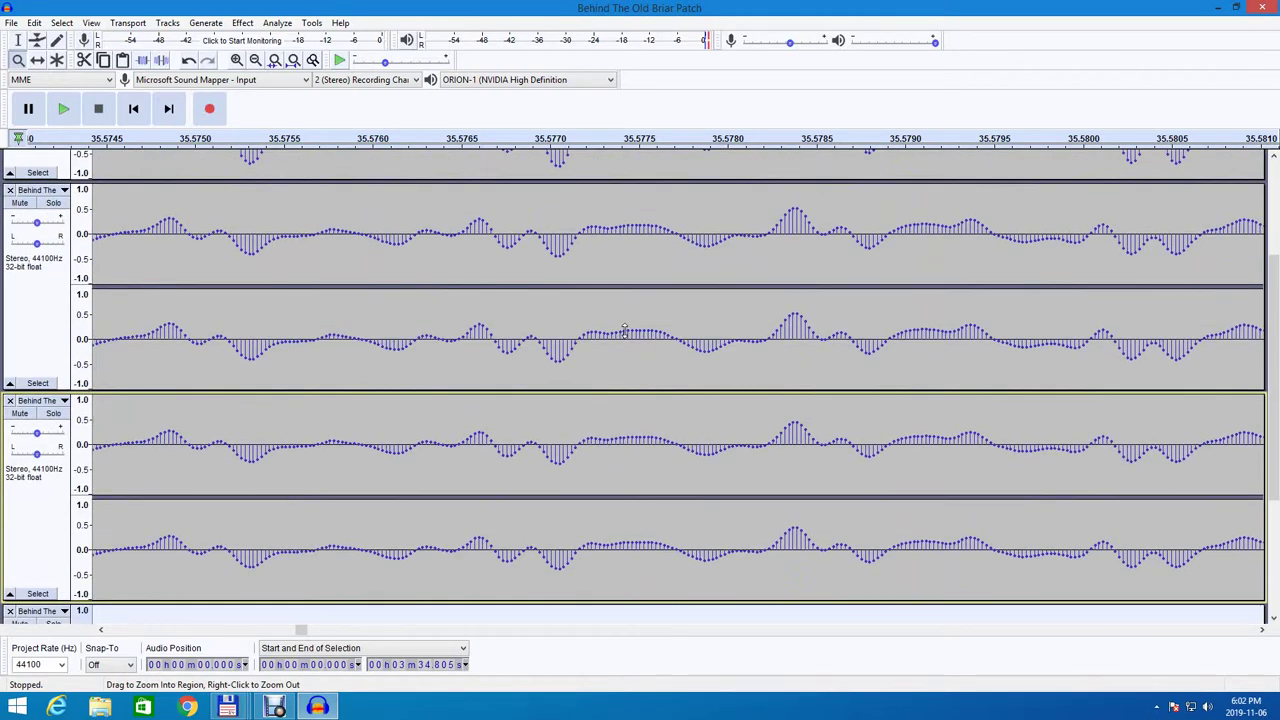
pyautogui.scroll(-2, 620, 334)
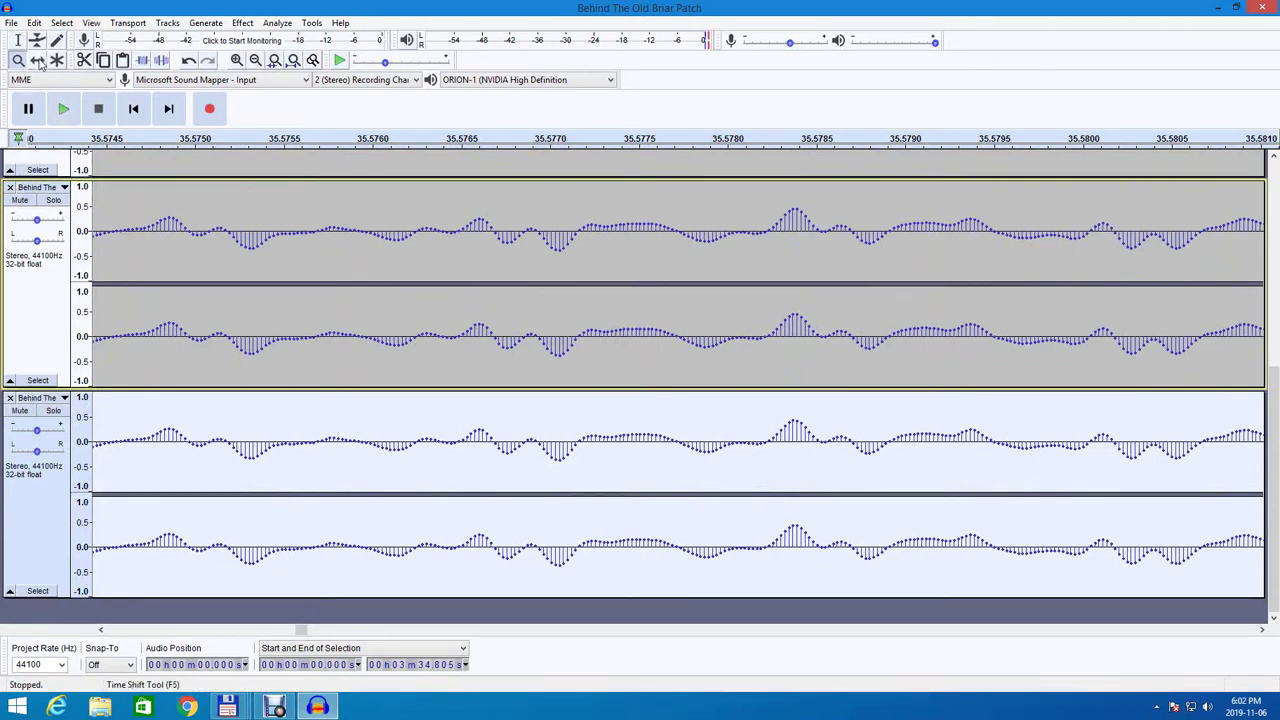
pyautogui.click(108, 200)
pyautogui.click(97, 416)
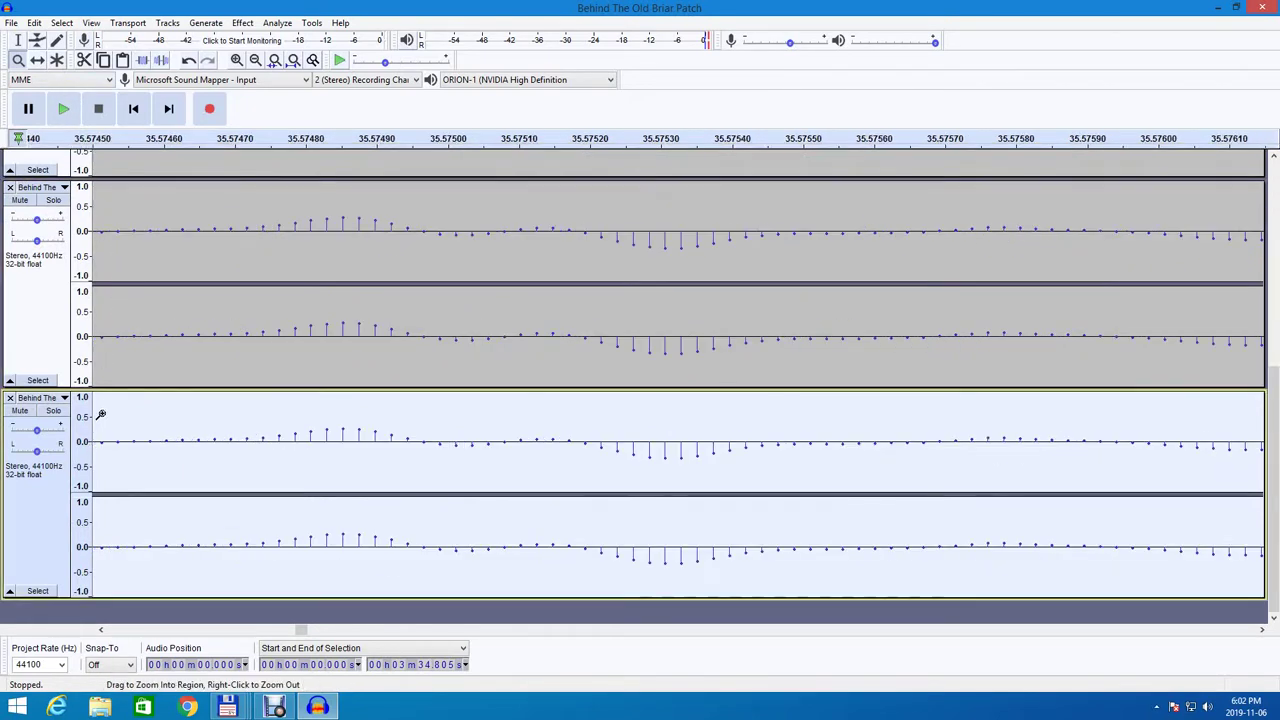
# Magnify the samples further, select the third track, and play the stacked mix from the start before stopping playback.
pyautogui.click(108, 364)
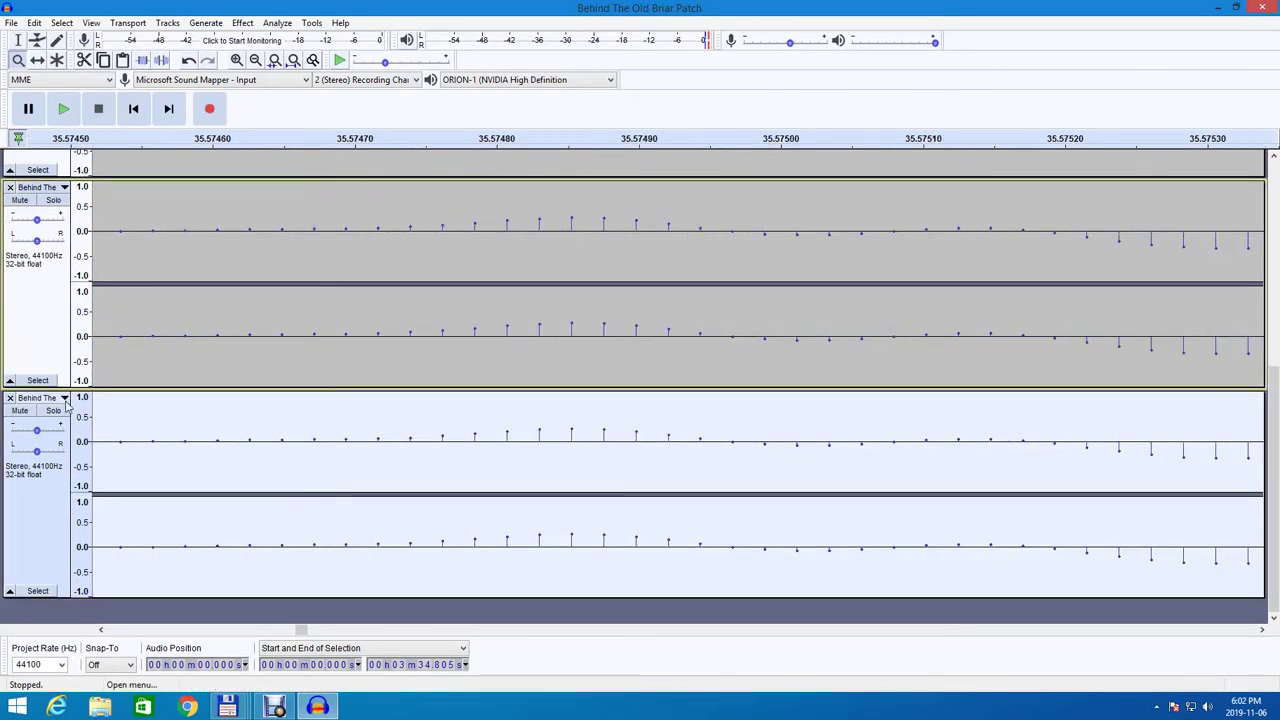
pyautogui.click(60, 318)
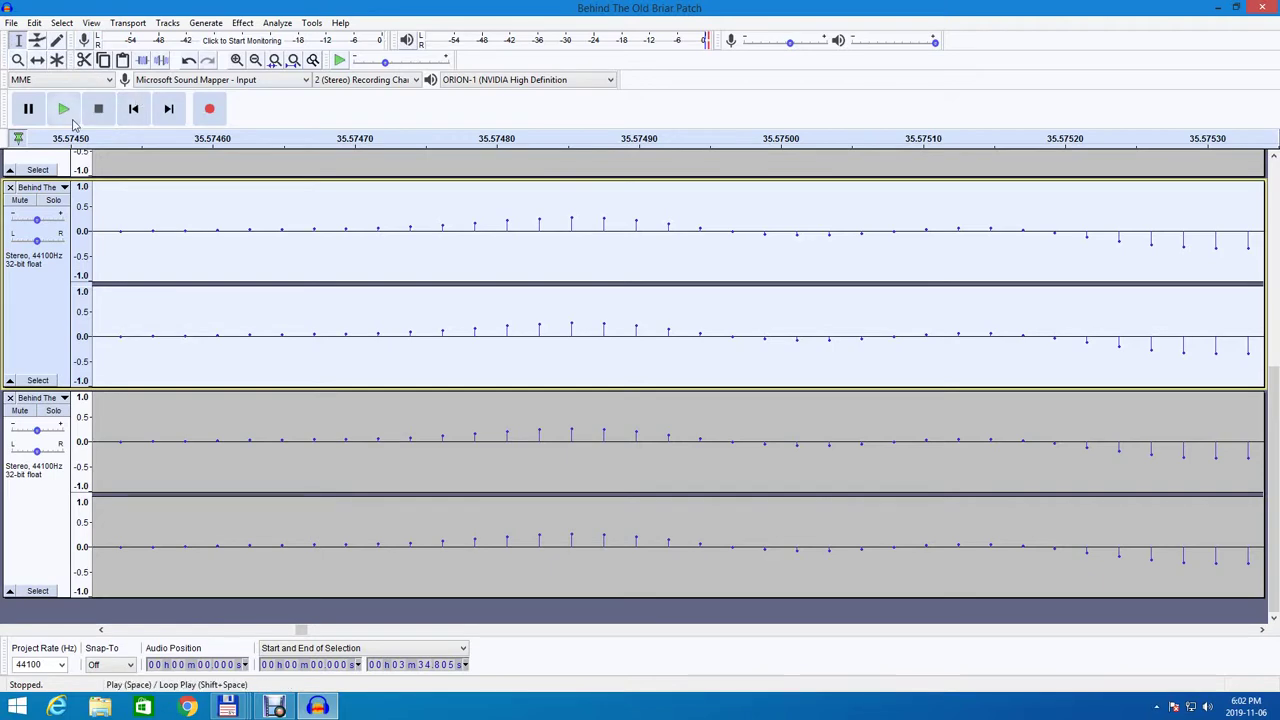
pyautogui.click(64, 109)
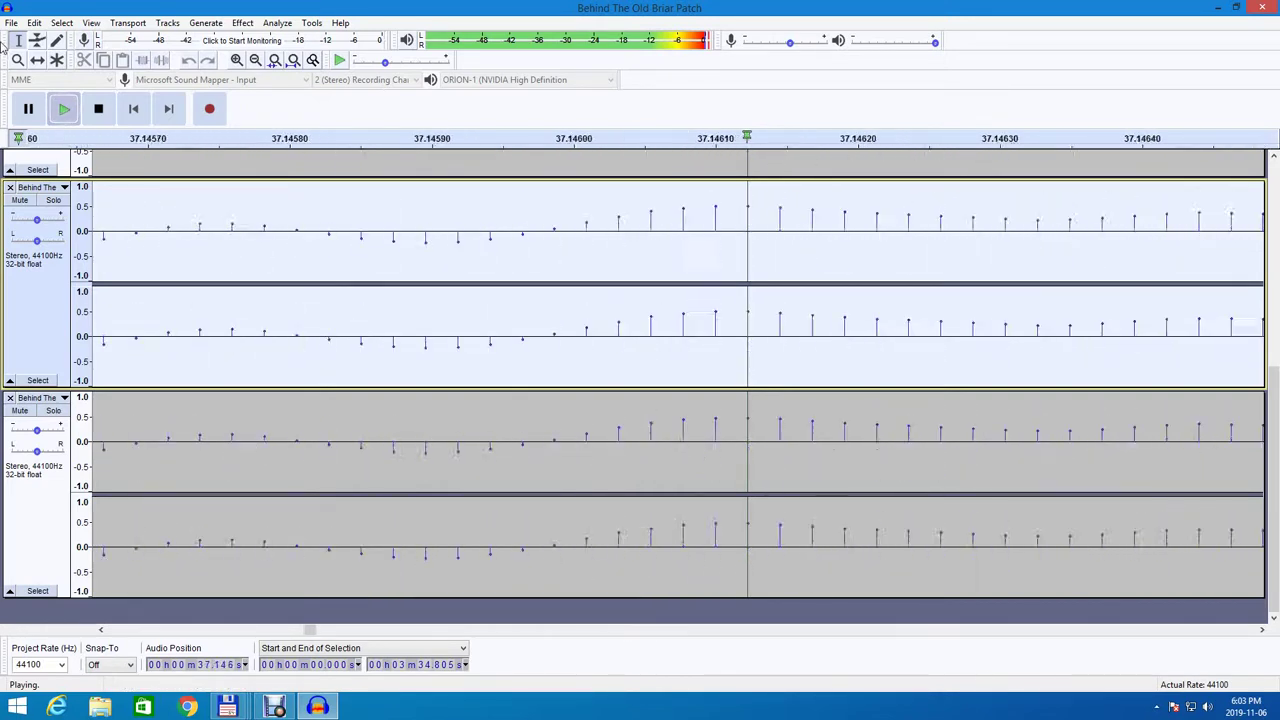
pyautogui.click(99, 112)
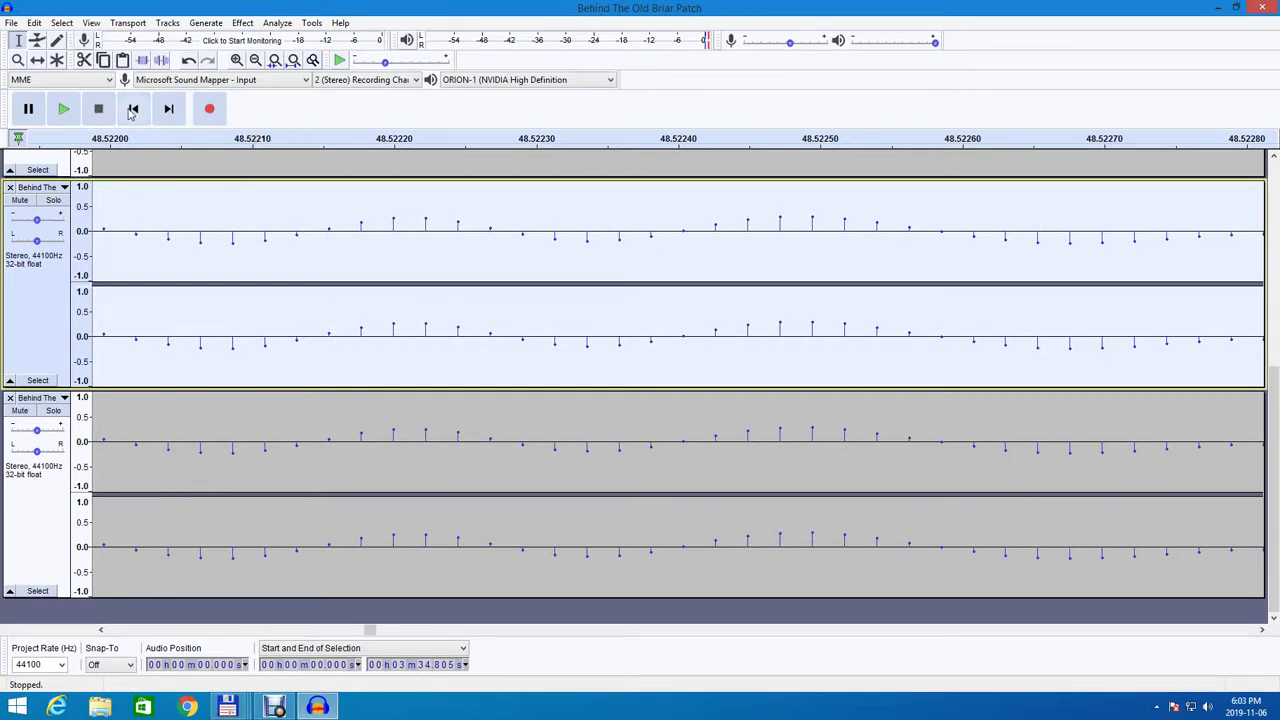
# Export the mix as a signed 16-bit PCM WAV named "Behind The Old Briar Patch Extended", accepting the mixdown to one stereo file.
pyautogui.click(11, 22)
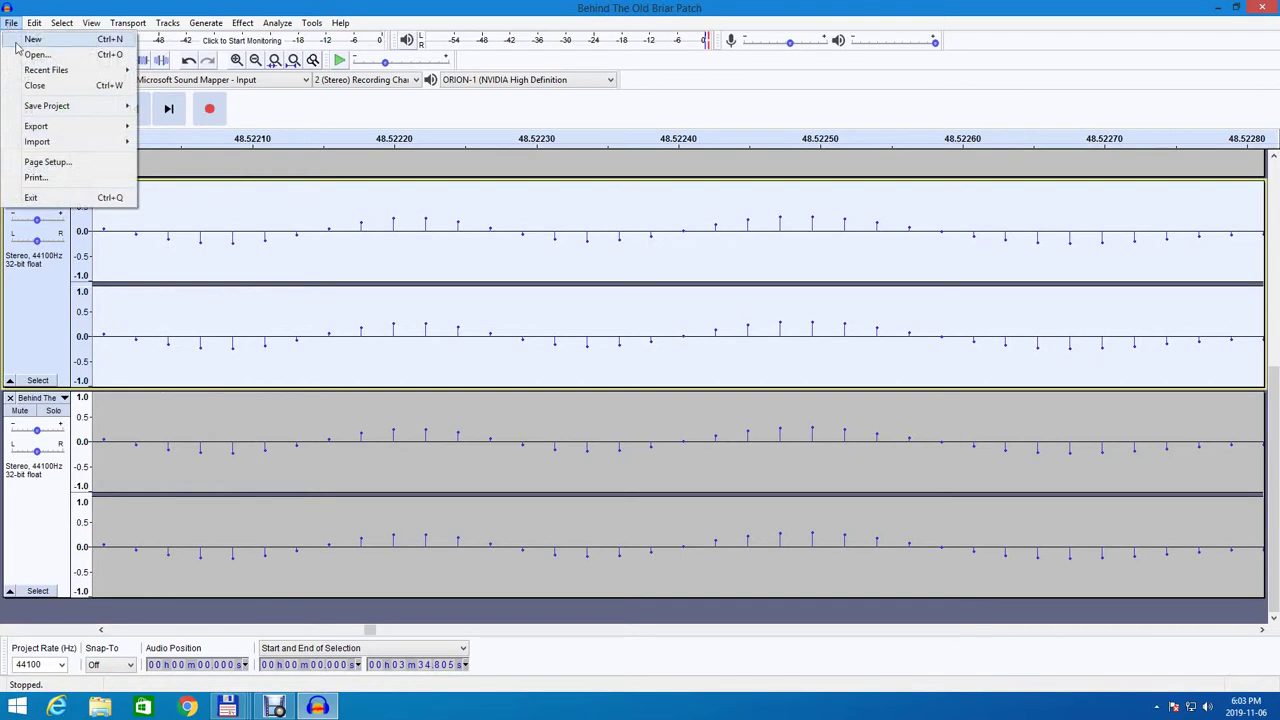
pyautogui.moveTo(45, 128)
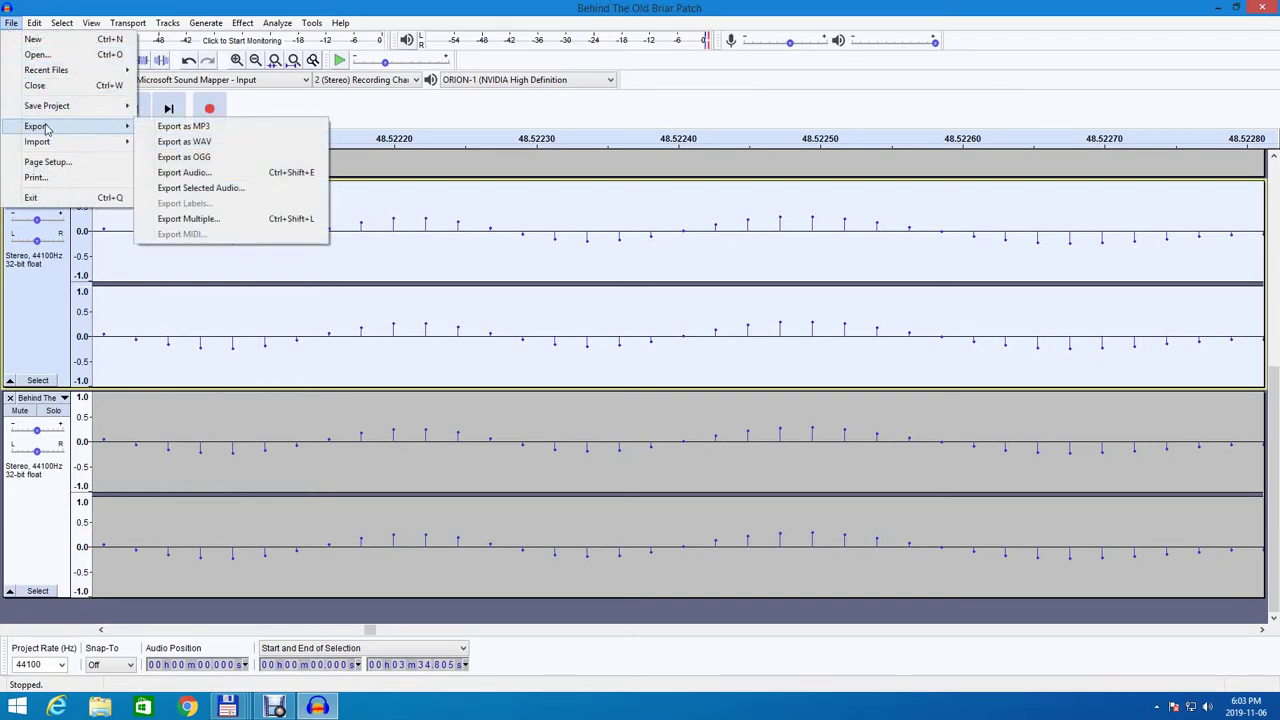
pyautogui.click(186, 142)
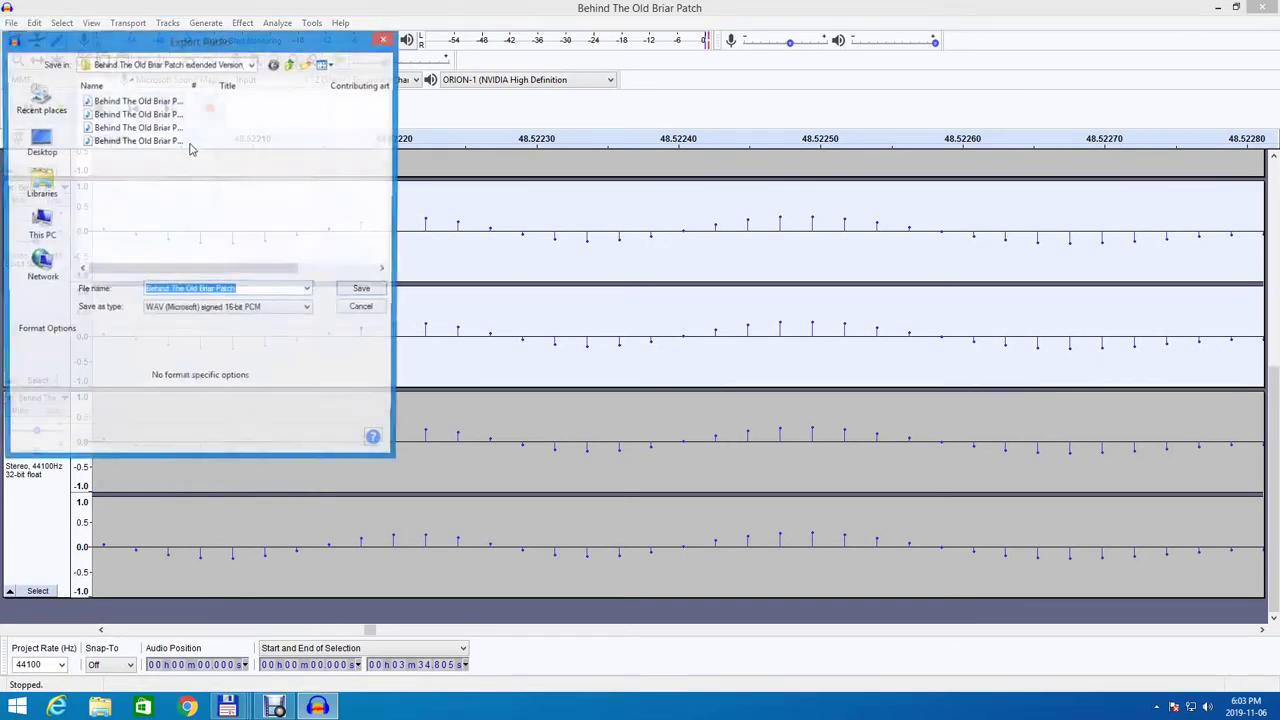
pyautogui.click(278, 290)
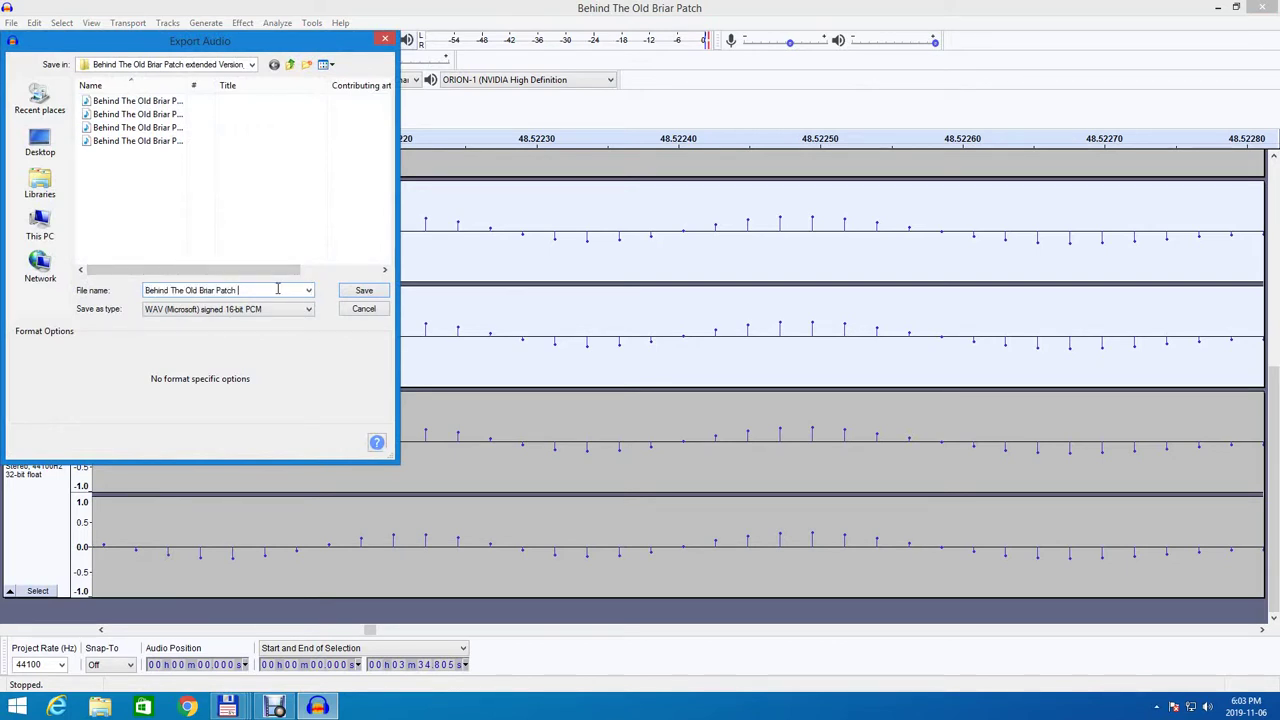
pyautogui.write('Extended')
pyautogui.click(365, 295)
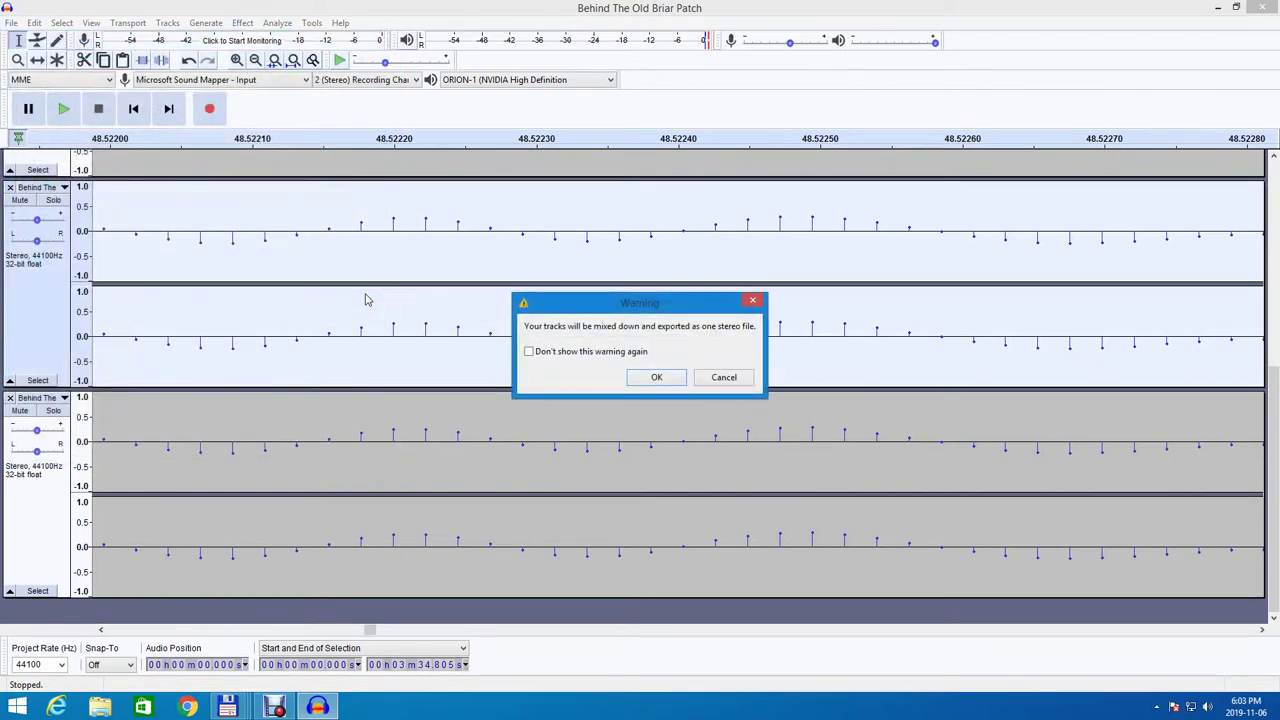
pyautogui.click(652, 383)
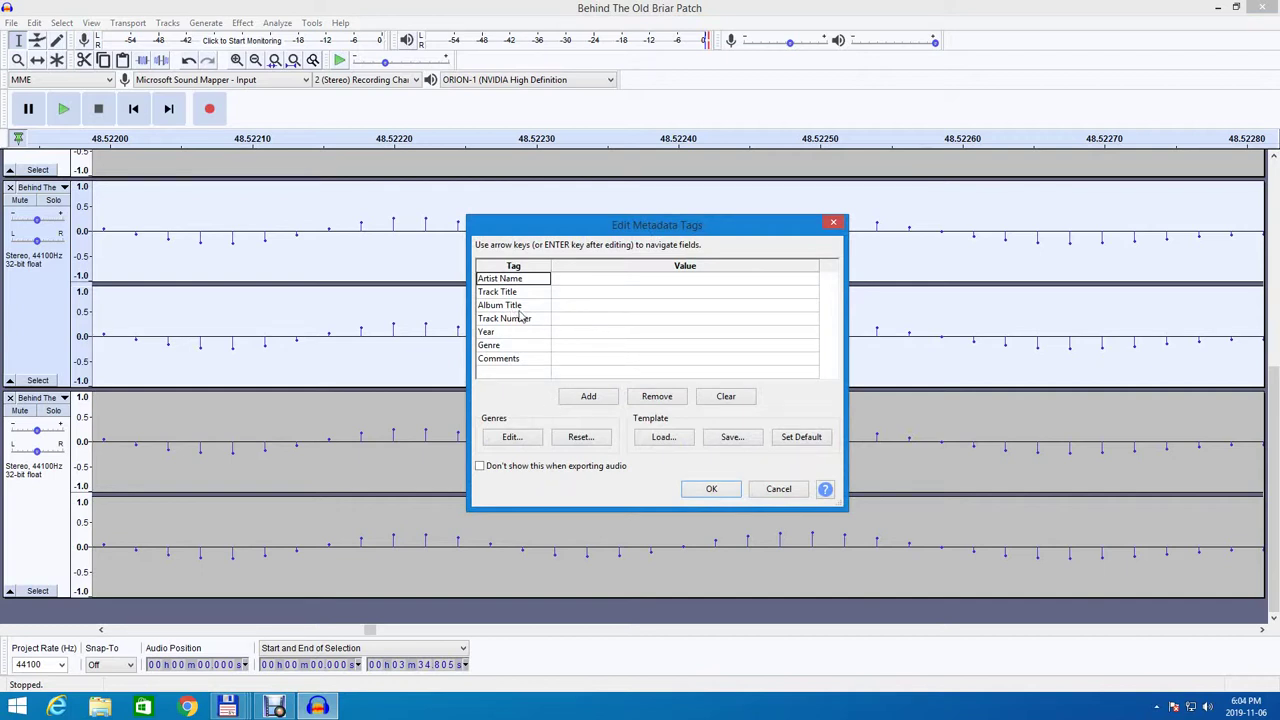
# Set the export's artist name tag to "Folkcraft" and the track title to "Behind The Old Briar Patch".
pyautogui.click(556, 280)
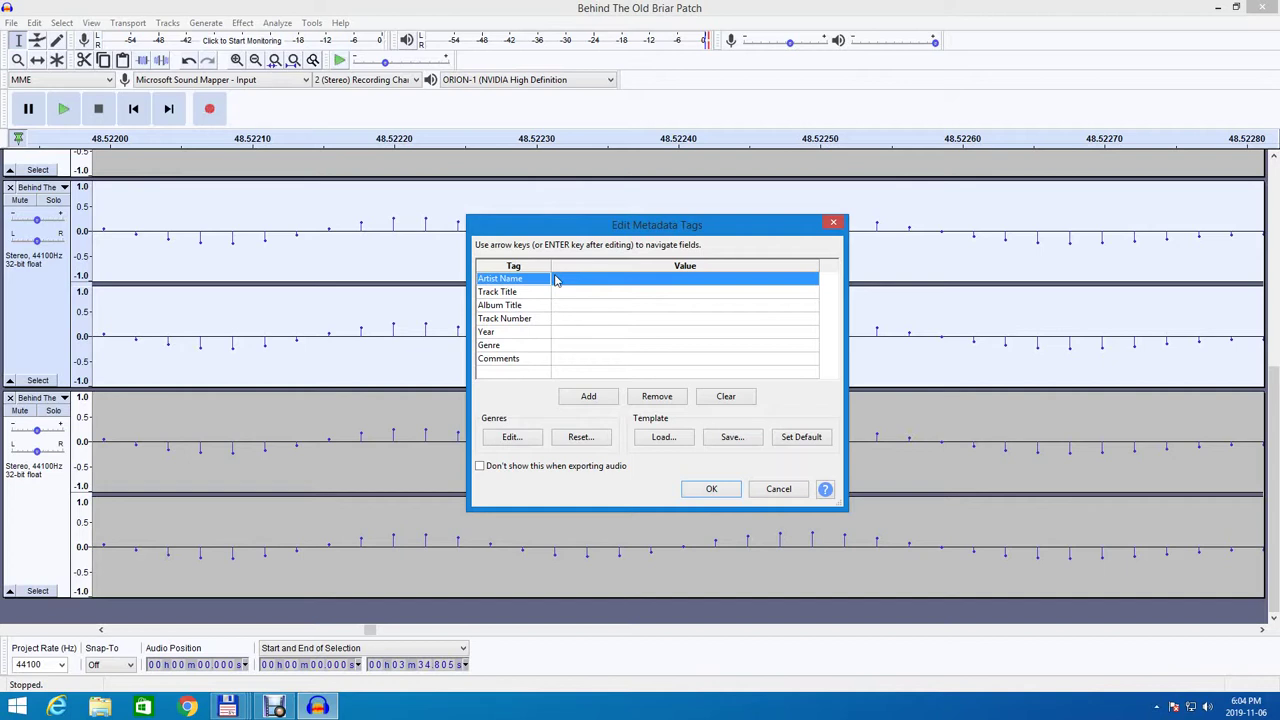
pyautogui.click(567, 285)
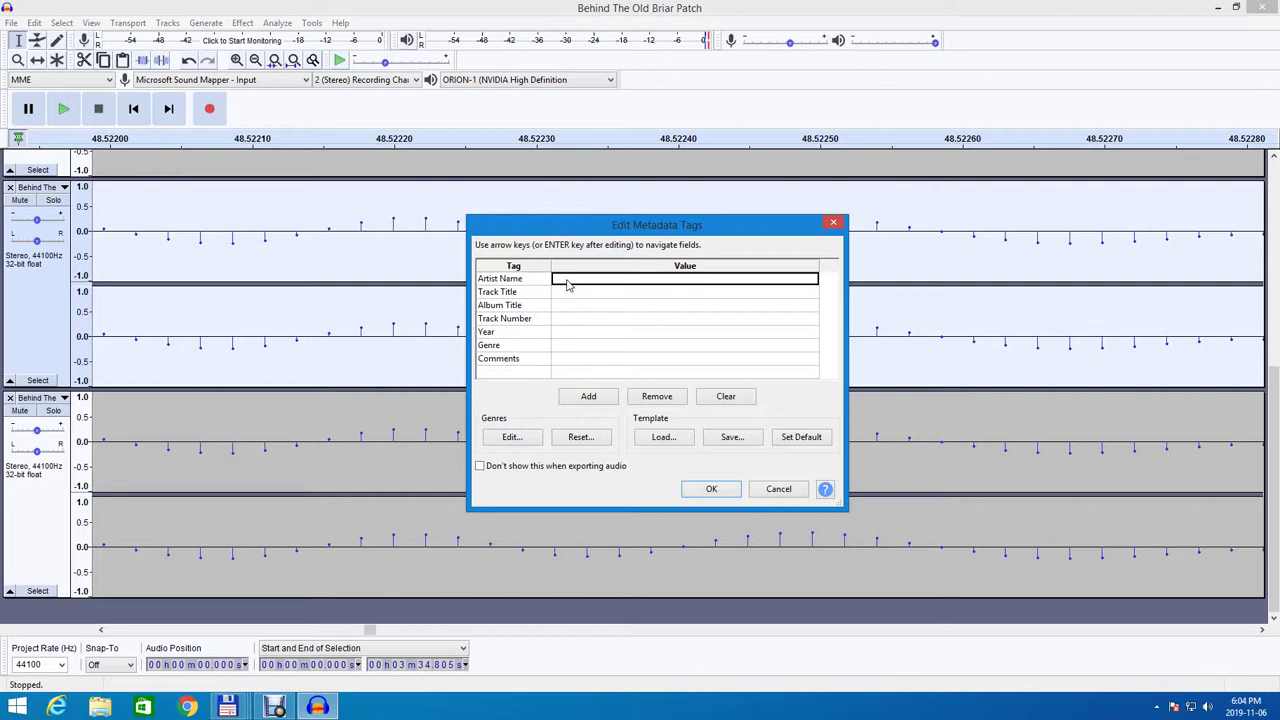
pyautogui.write('Folk')
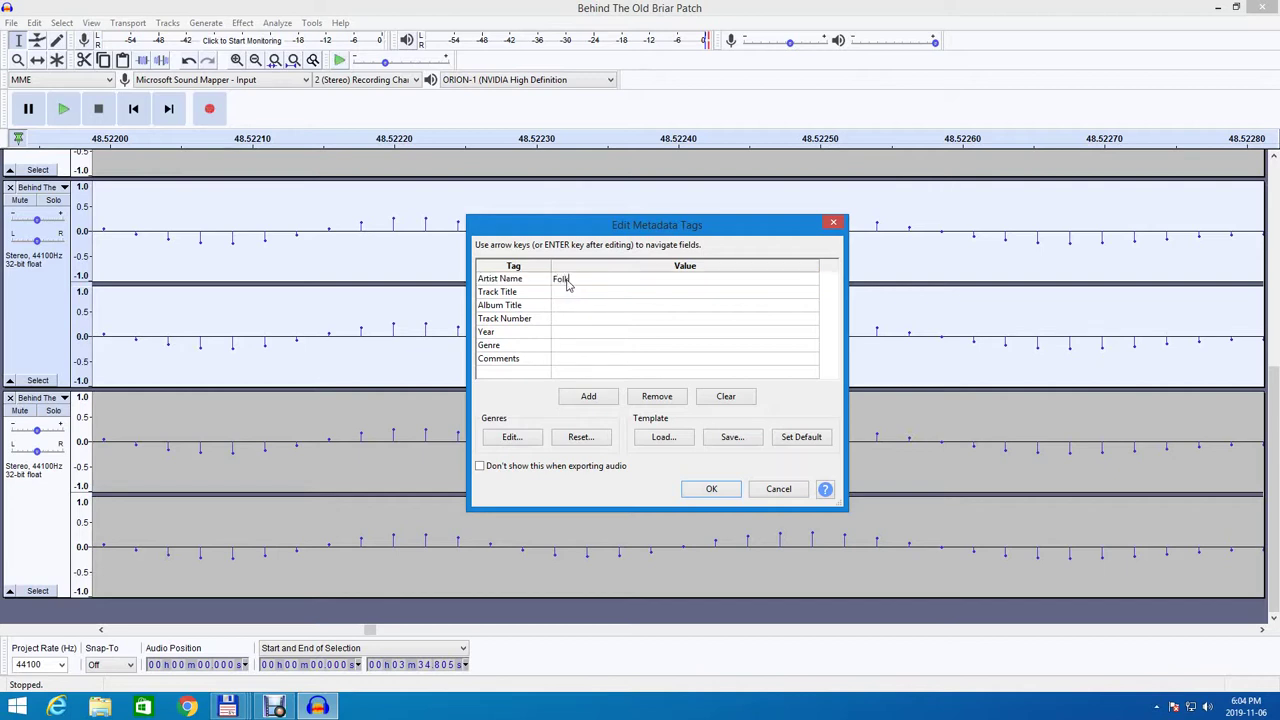
pyautogui.write('craft')
pyautogui.click(563, 292)
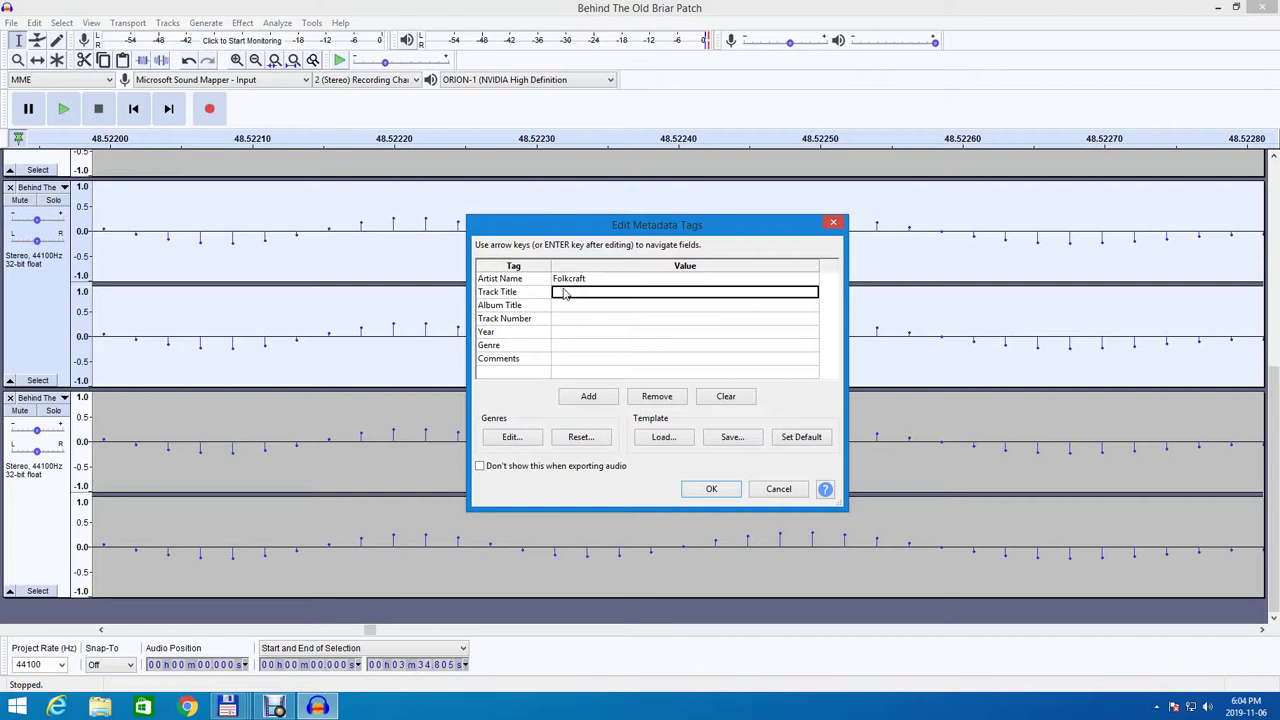
pyautogui.write('Be')
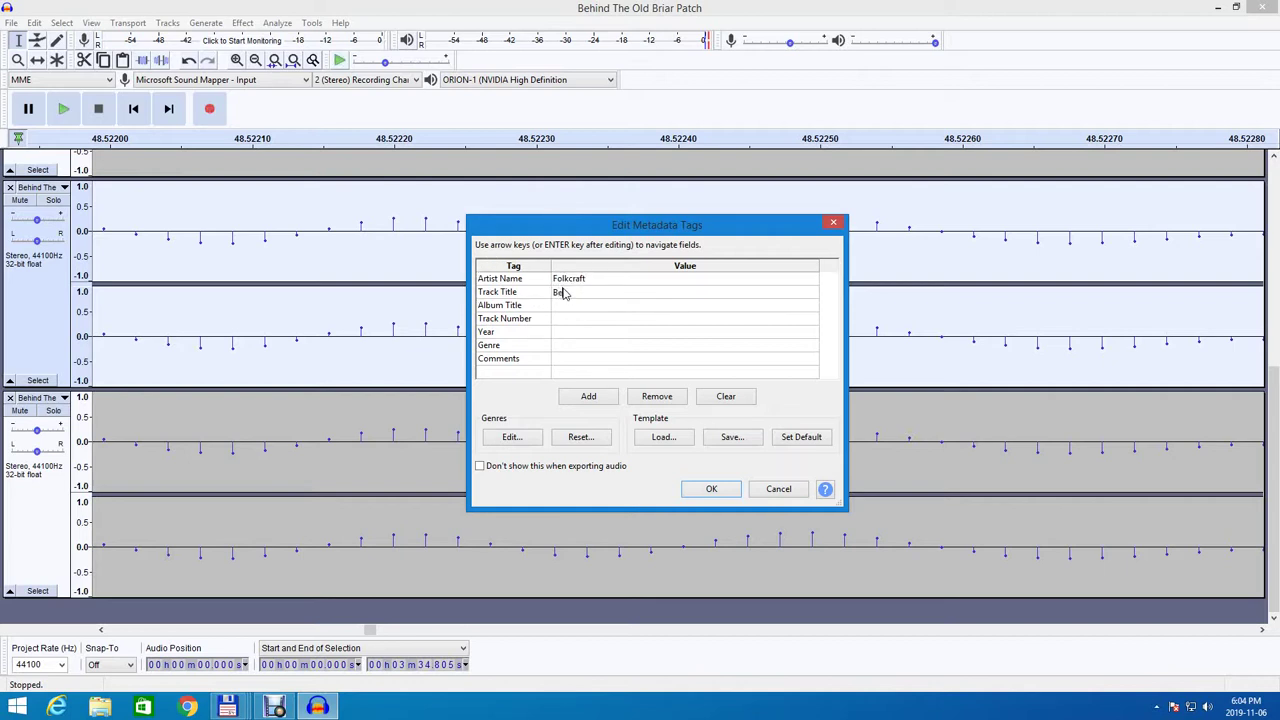
pyautogui.write('hind The Old Briar Patchh')
# Set the album title tag to "Behind The Old Briar Patch Remix" and the track number to 01.
pyautogui.click(561, 308)
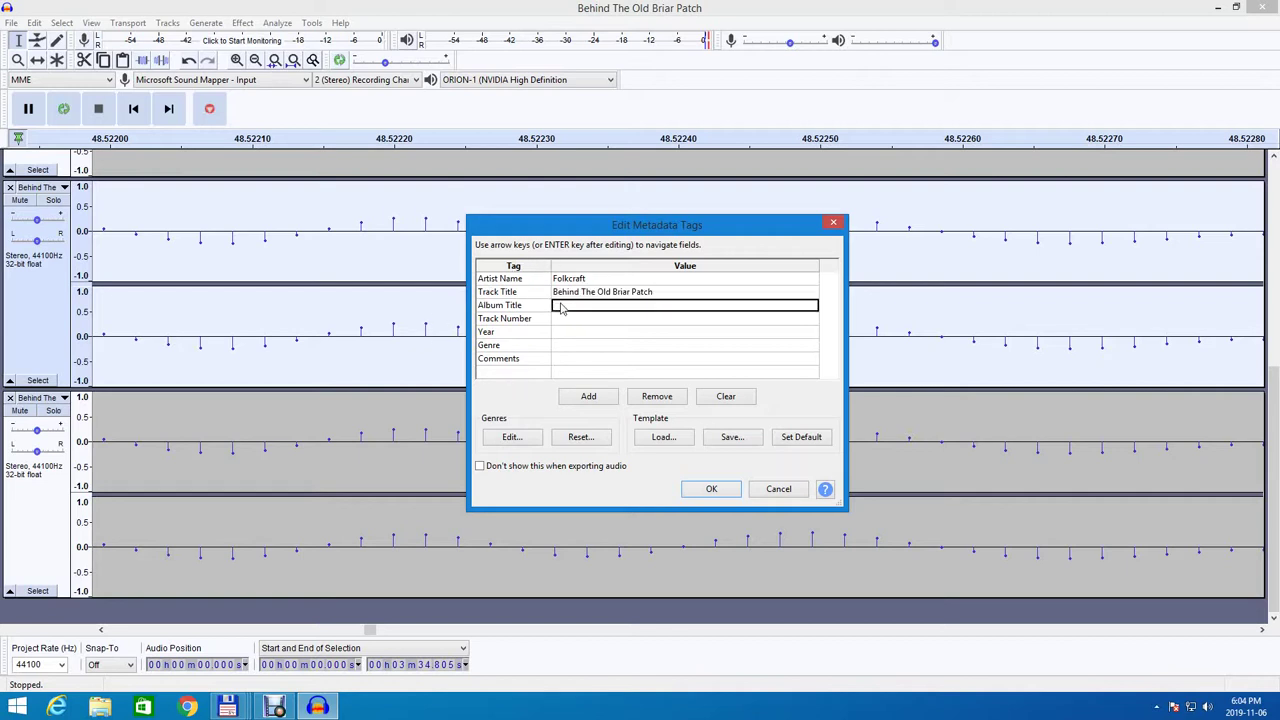
pyautogui.write('Beh')
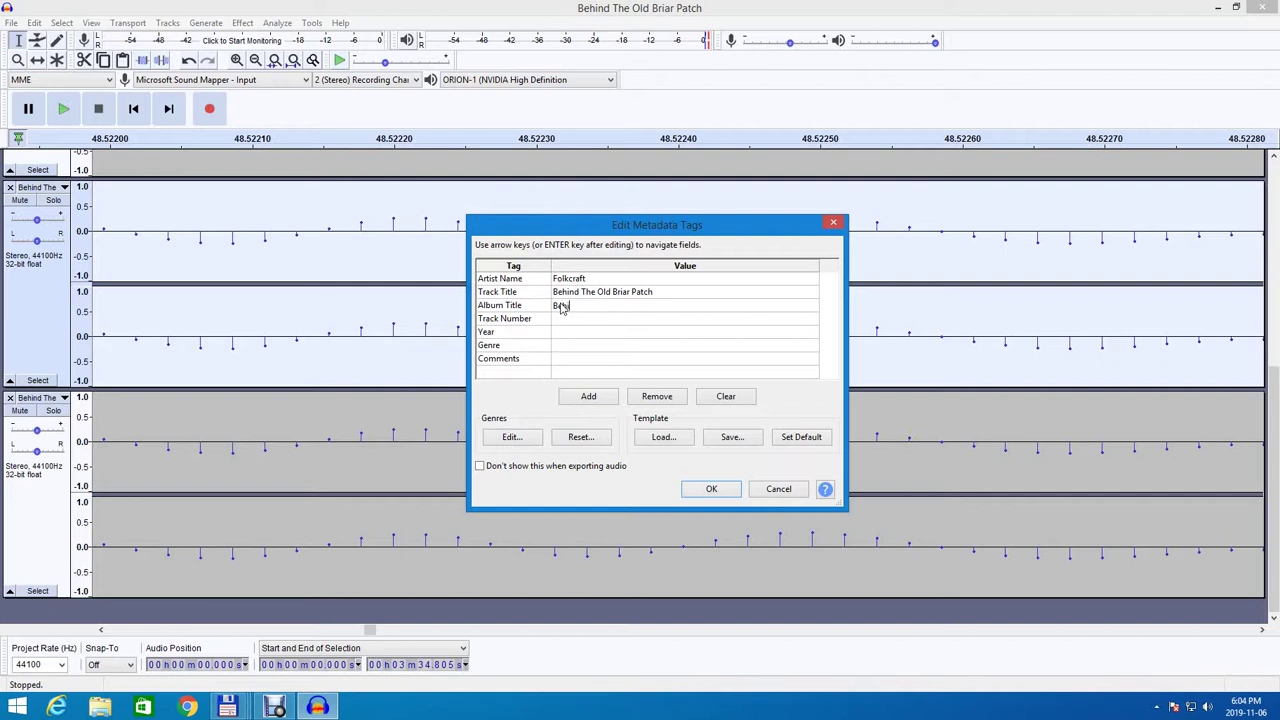
pyautogui.write('ind The Old Briar Patch Remix')
pyautogui.click(561, 320)
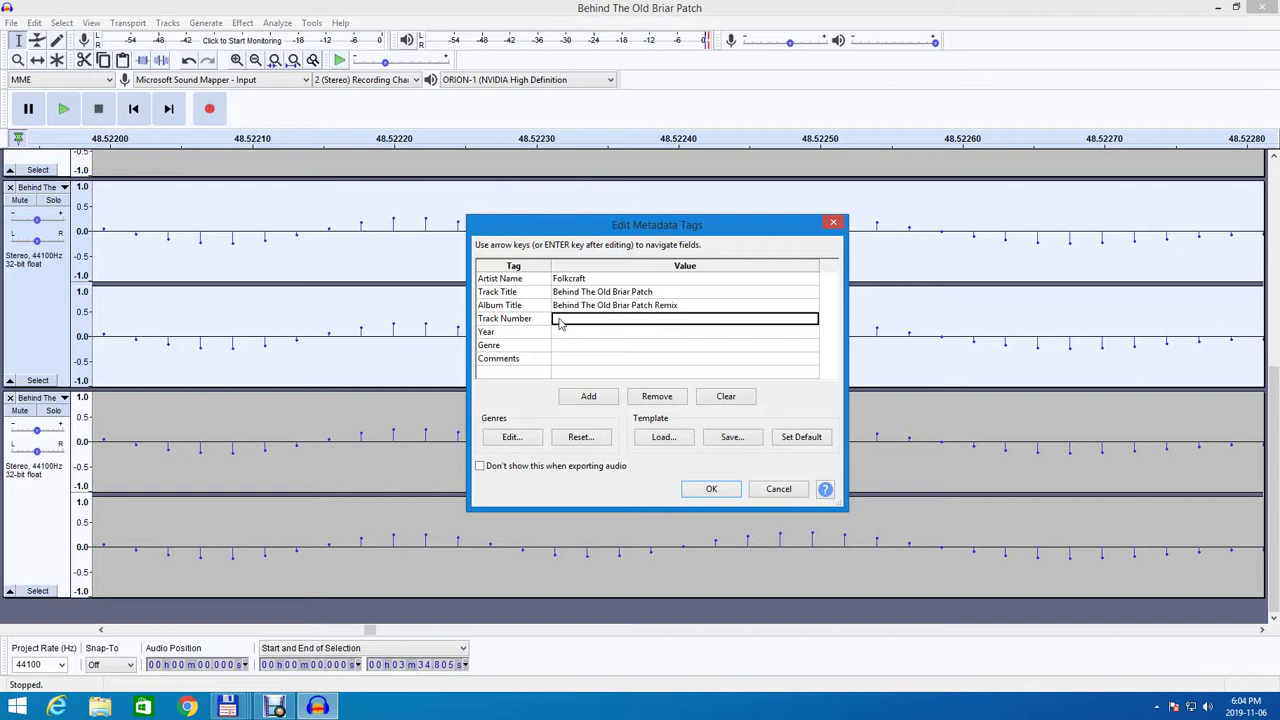
pyautogui.write('01')
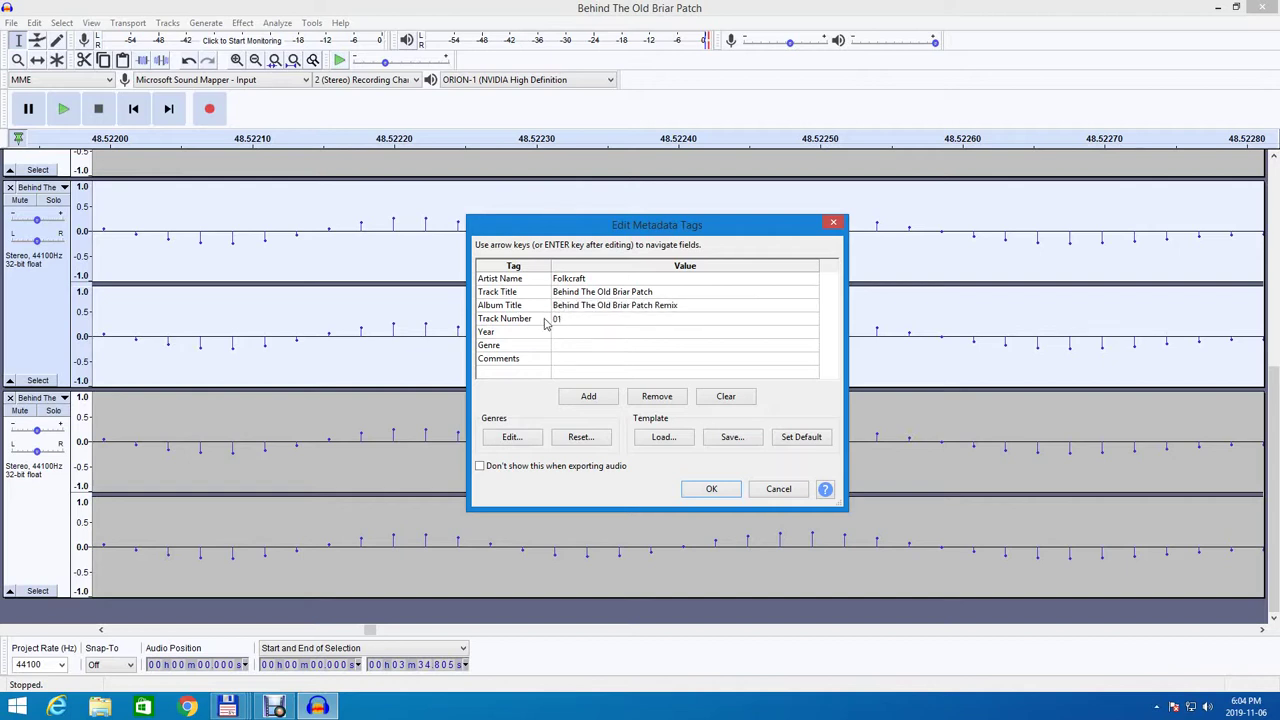
# Set the year tag to 2019 and the genre to "Square Dance Patter Recording".
pyautogui.press('Return')
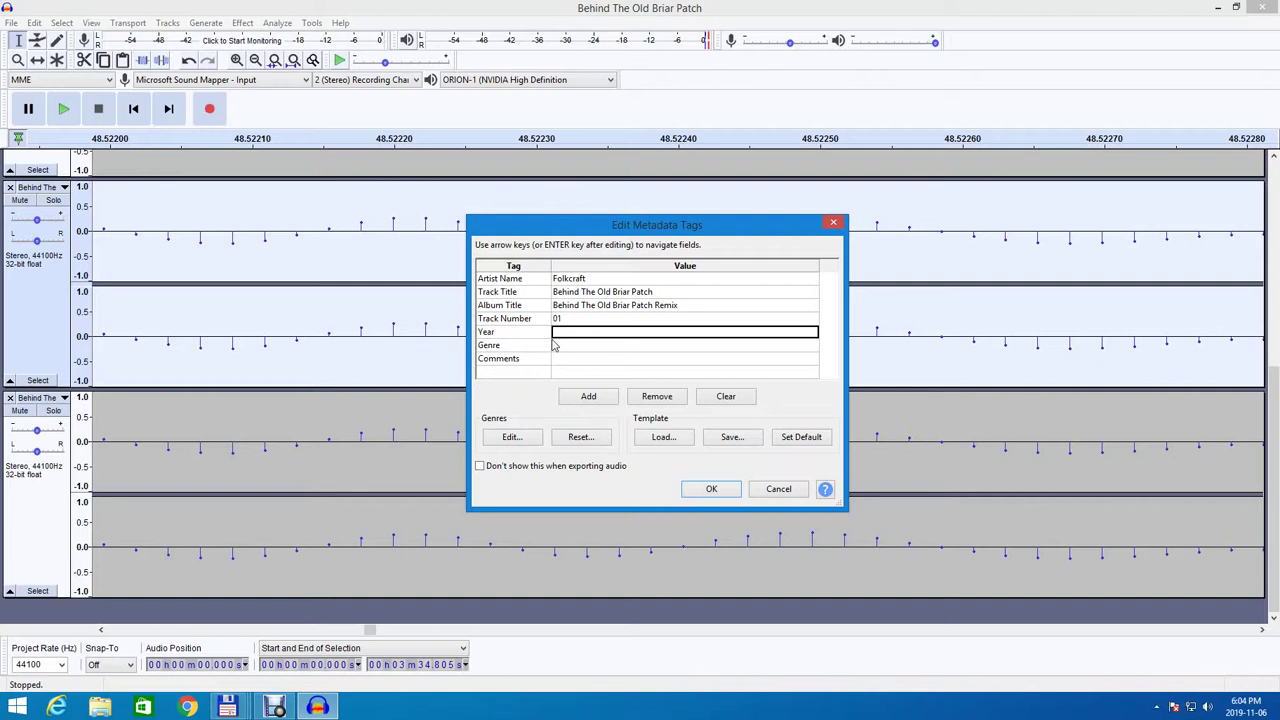
pyautogui.write('2019')
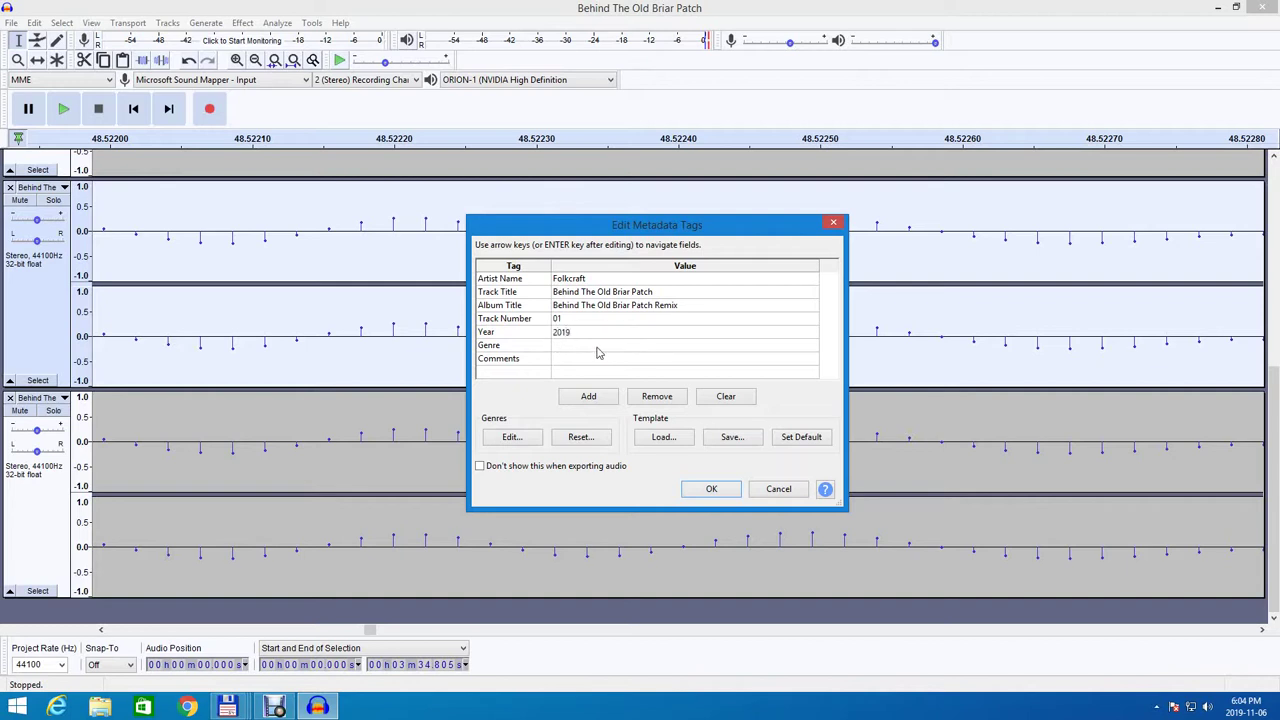
pyautogui.click(556, 347)
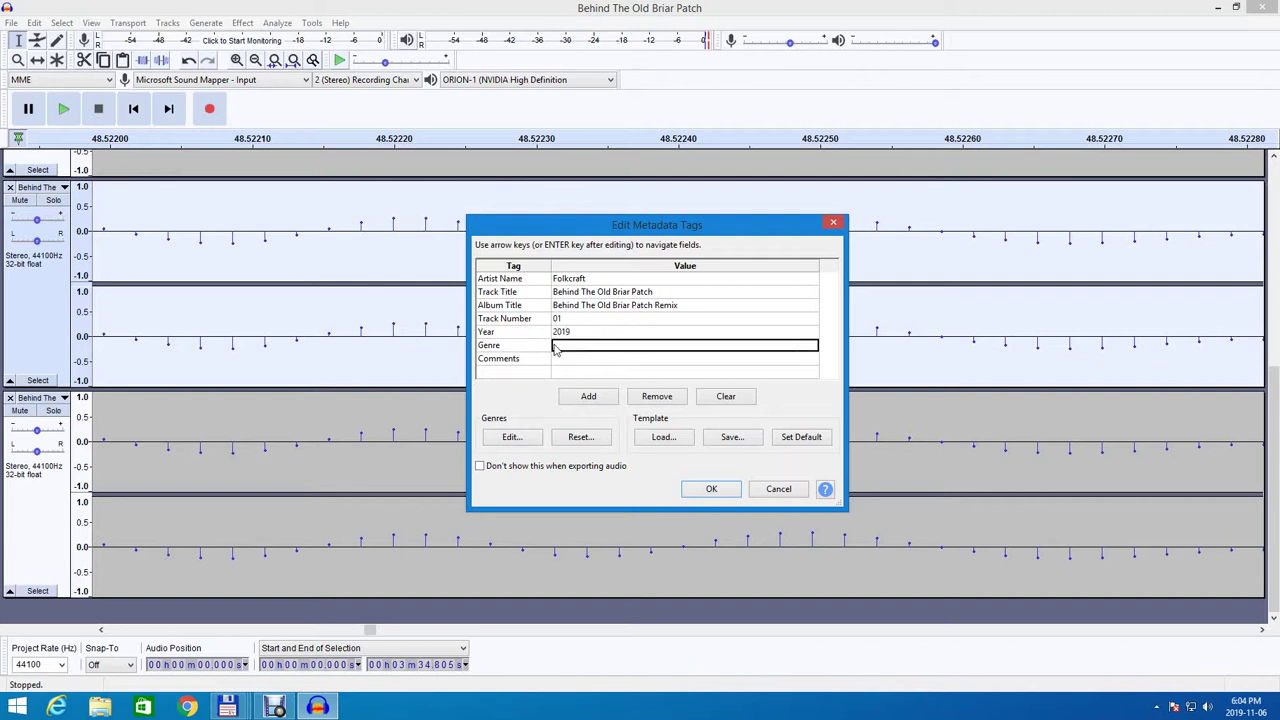
pyautogui.write('Sou')
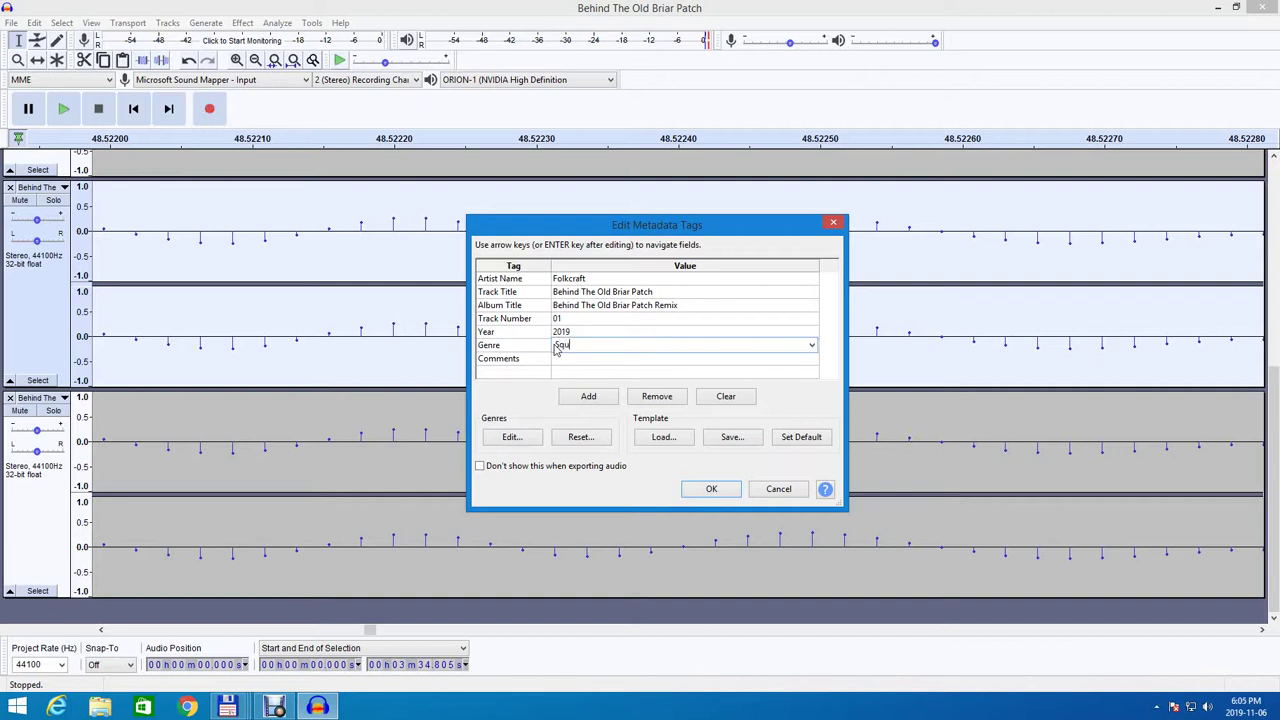
pyautogui.write('are Dance Patter Recording')
# Add a comment naming the person the recording was done for, and accept the metadata to complete the WAV export.
pyautogui.click(570, 361)
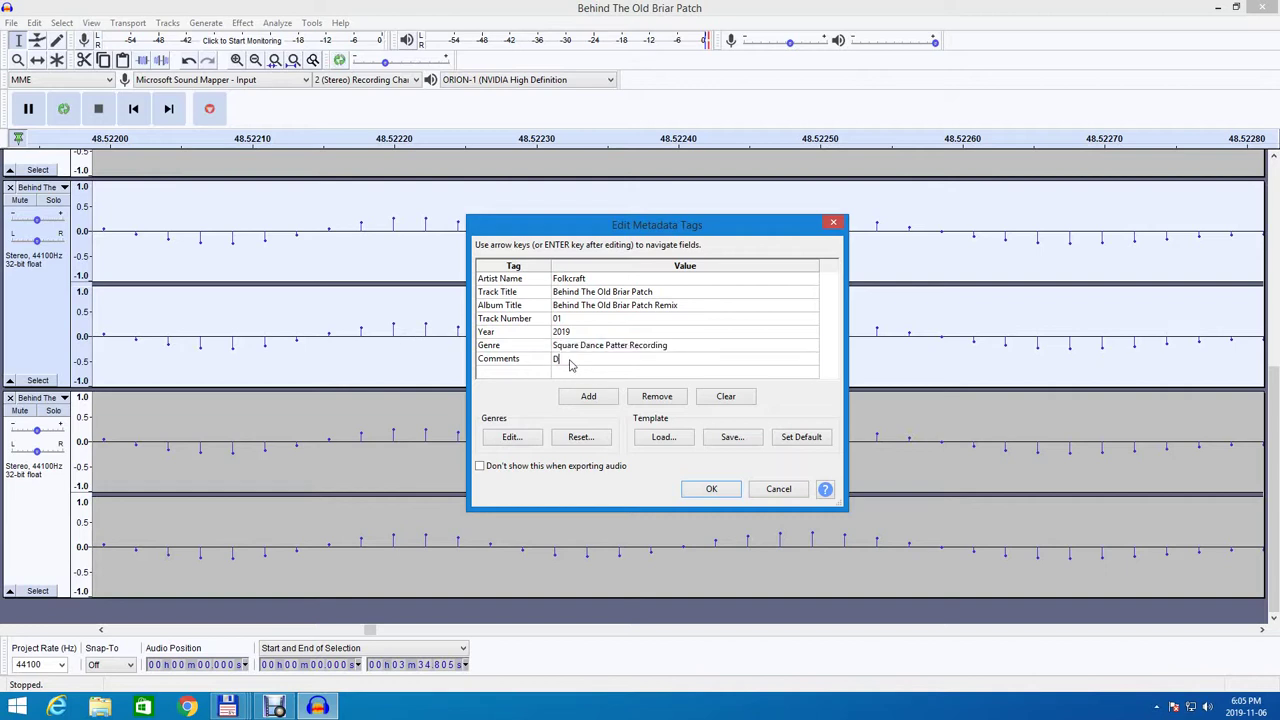
pyautogui.write('Done for Buddy Weaver')
pyautogui.click(713, 496)
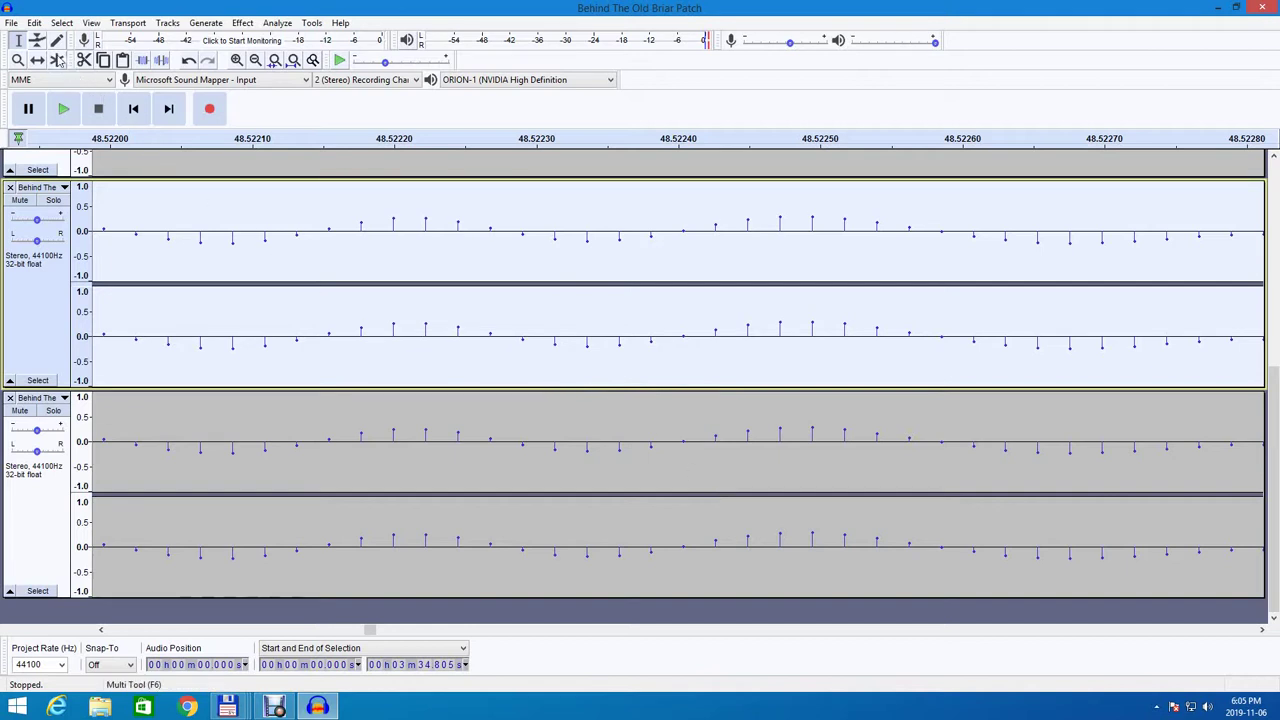
# Play the first few seconds of the mix, stop playback, and exit the program without saving the project.
pyautogui.click(63, 110)
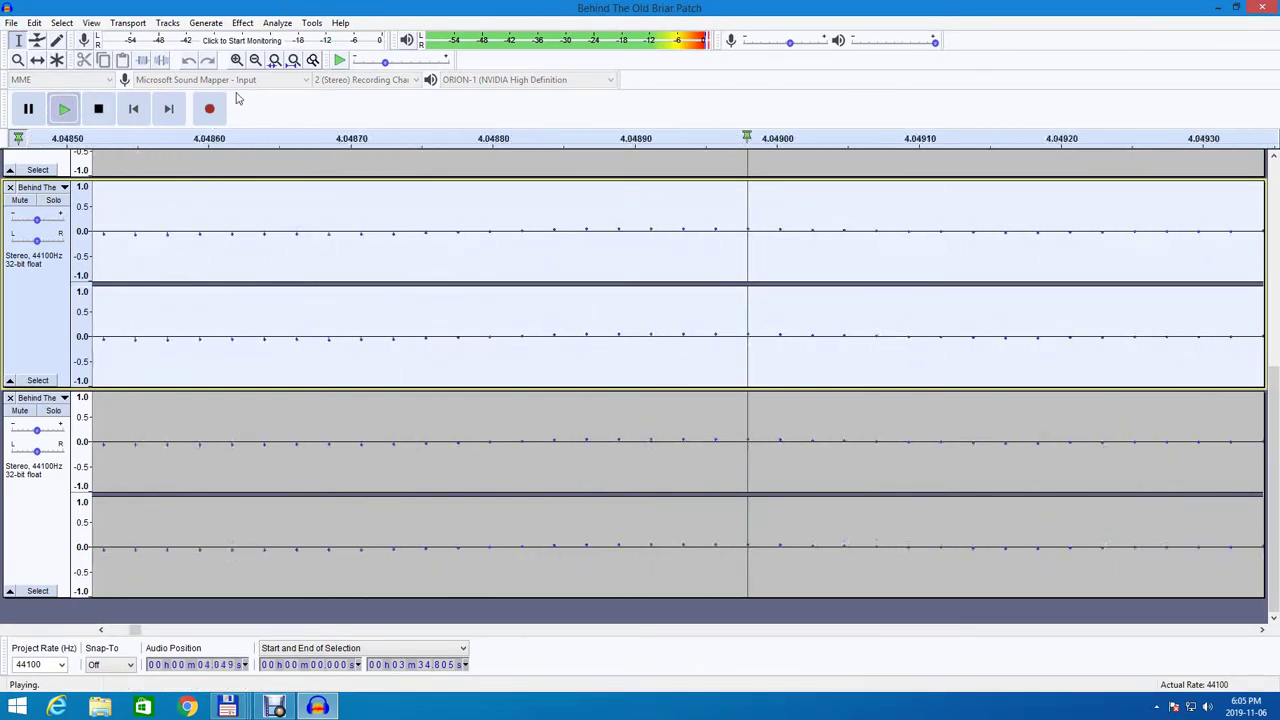
pyautogui.click(100, 108)
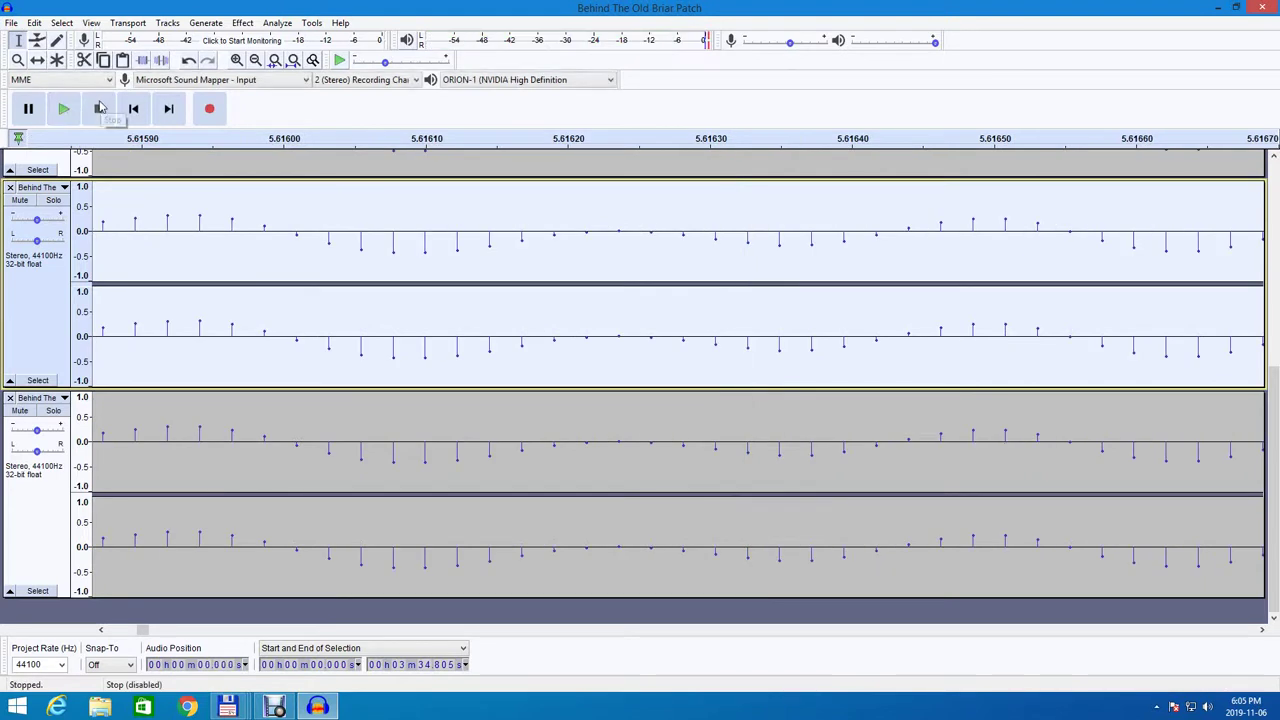
pyautogui.click(11, 22)
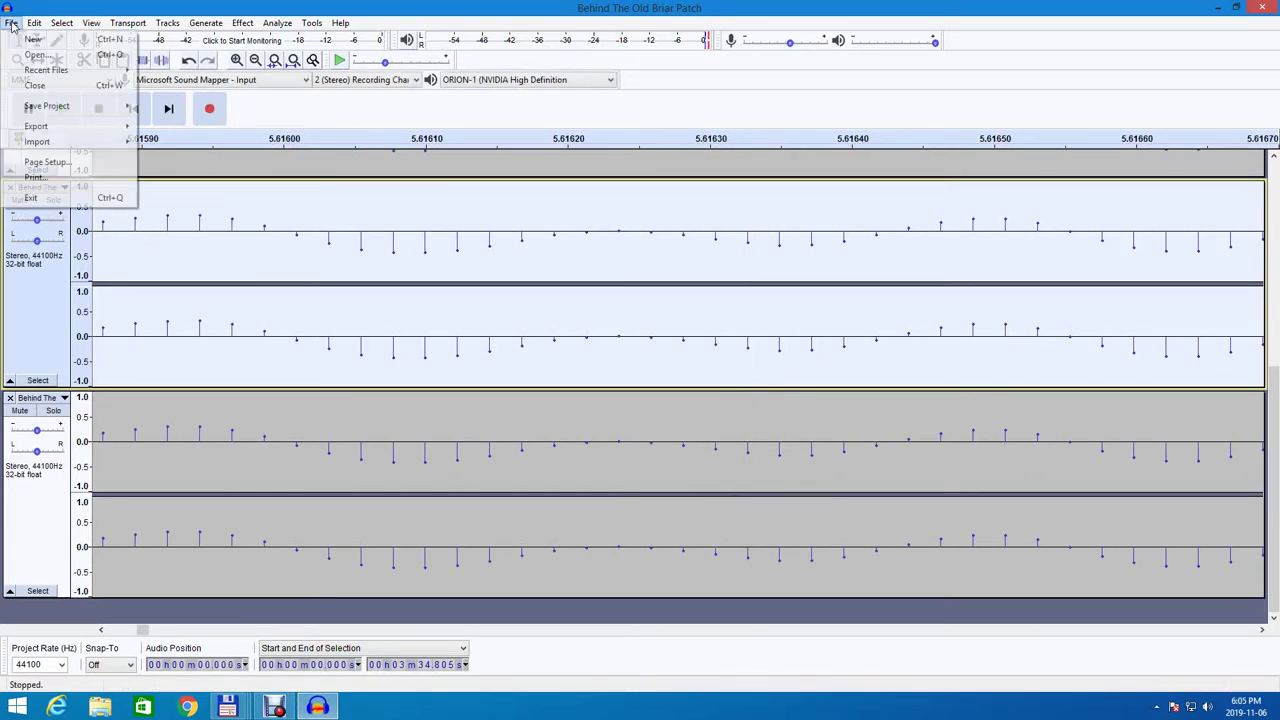
pyautogui.click(31, 197)
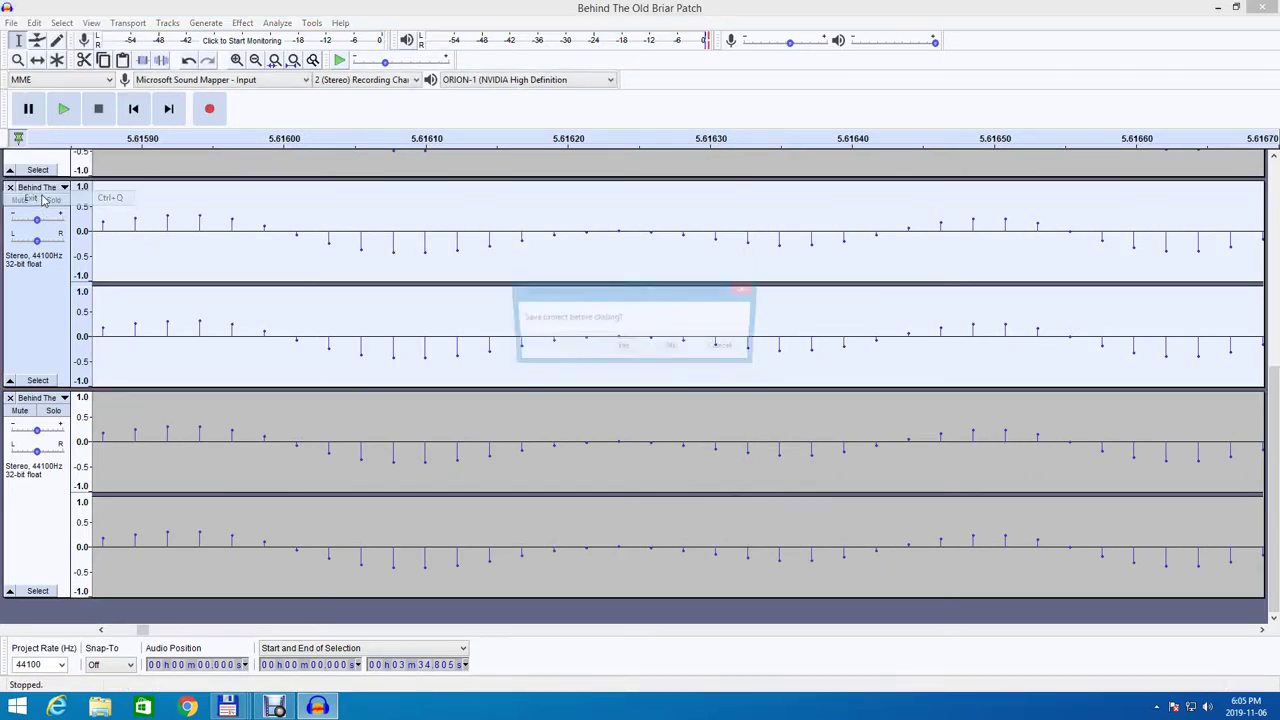
pyautogui.click(672, 349)
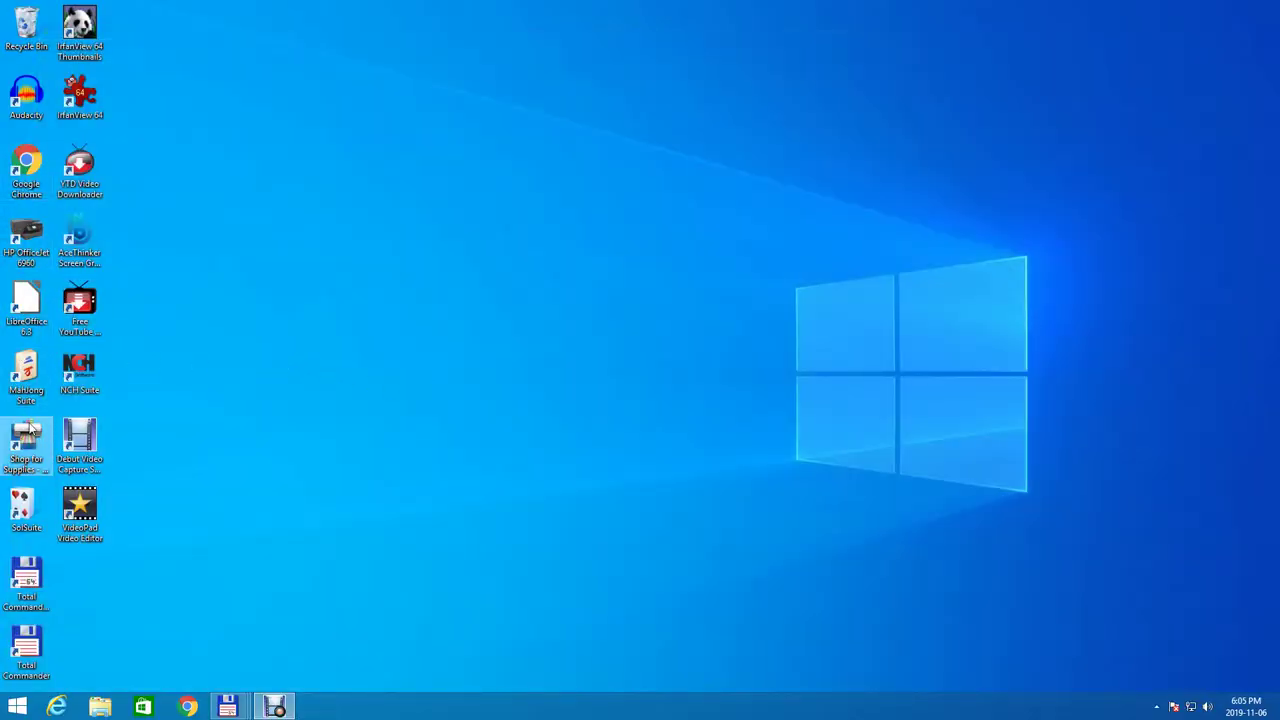
# Start Audacity and open the exported "Behind The Old Briar Patch Extended" audio file, making a copy of the file before editing.
pyautogui.doubleClick(26, 92)
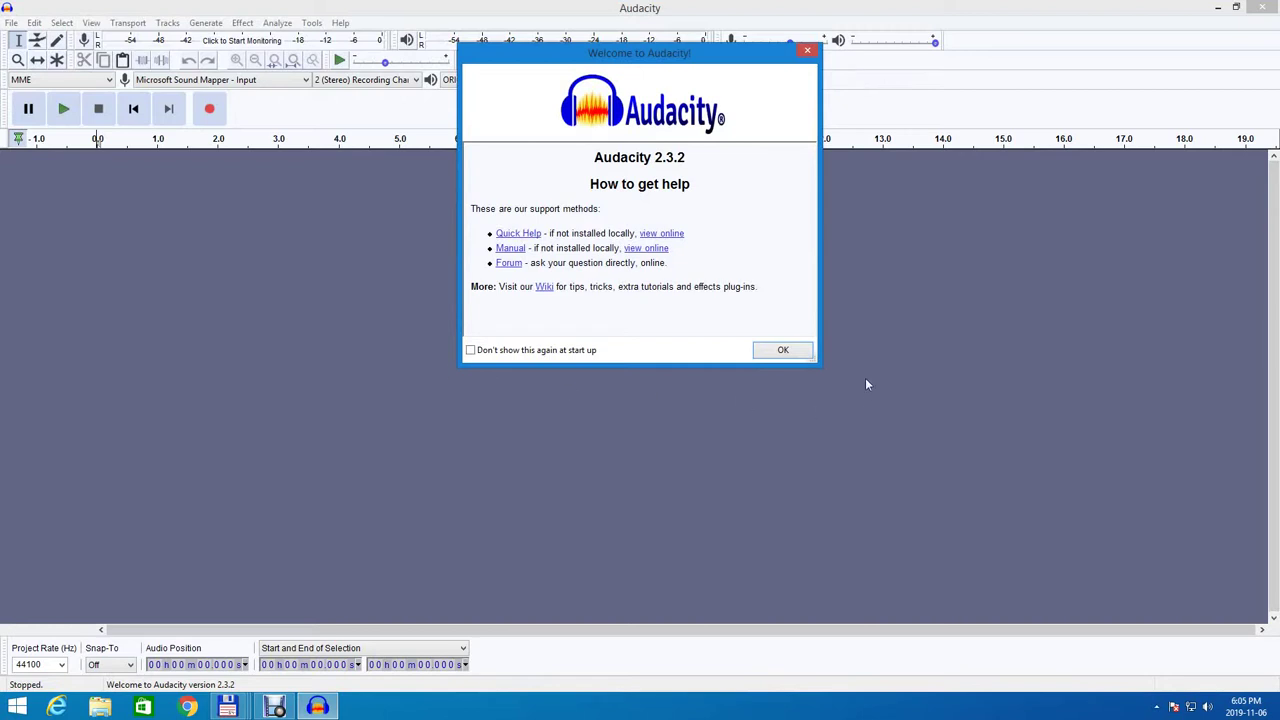
pyautogui.click(791, 355)
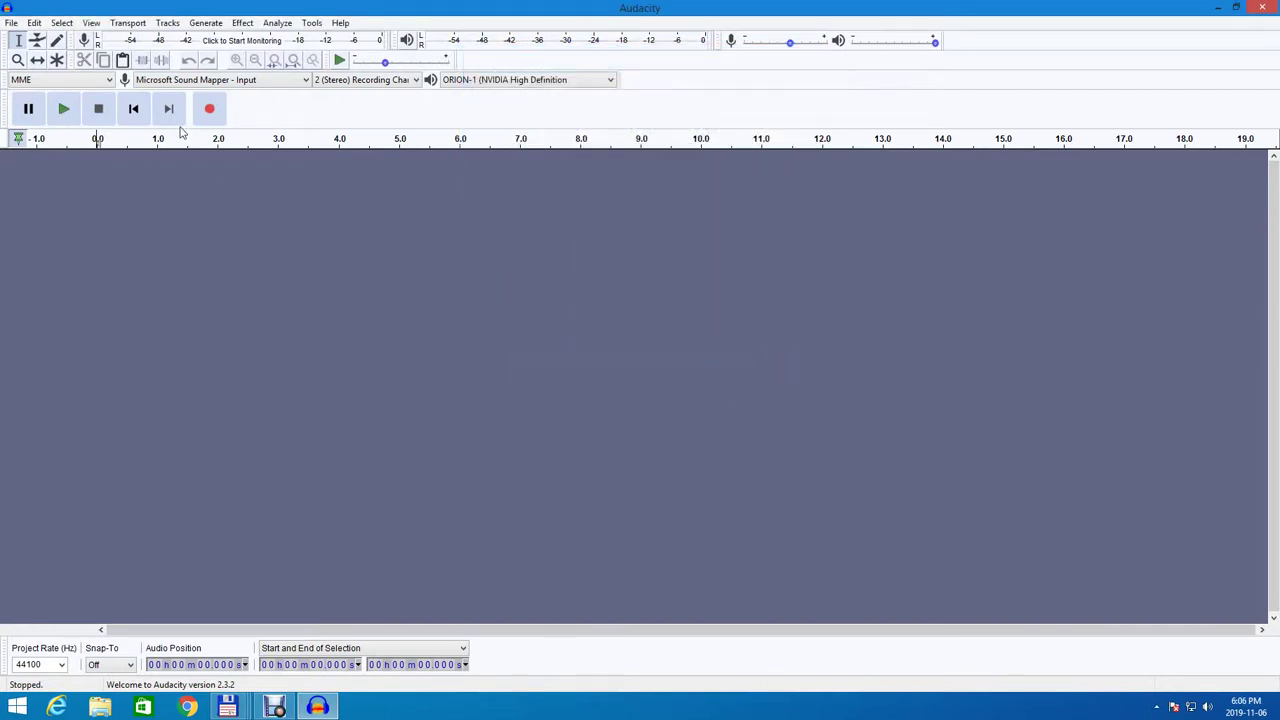
pyautogui.click(11, 22)
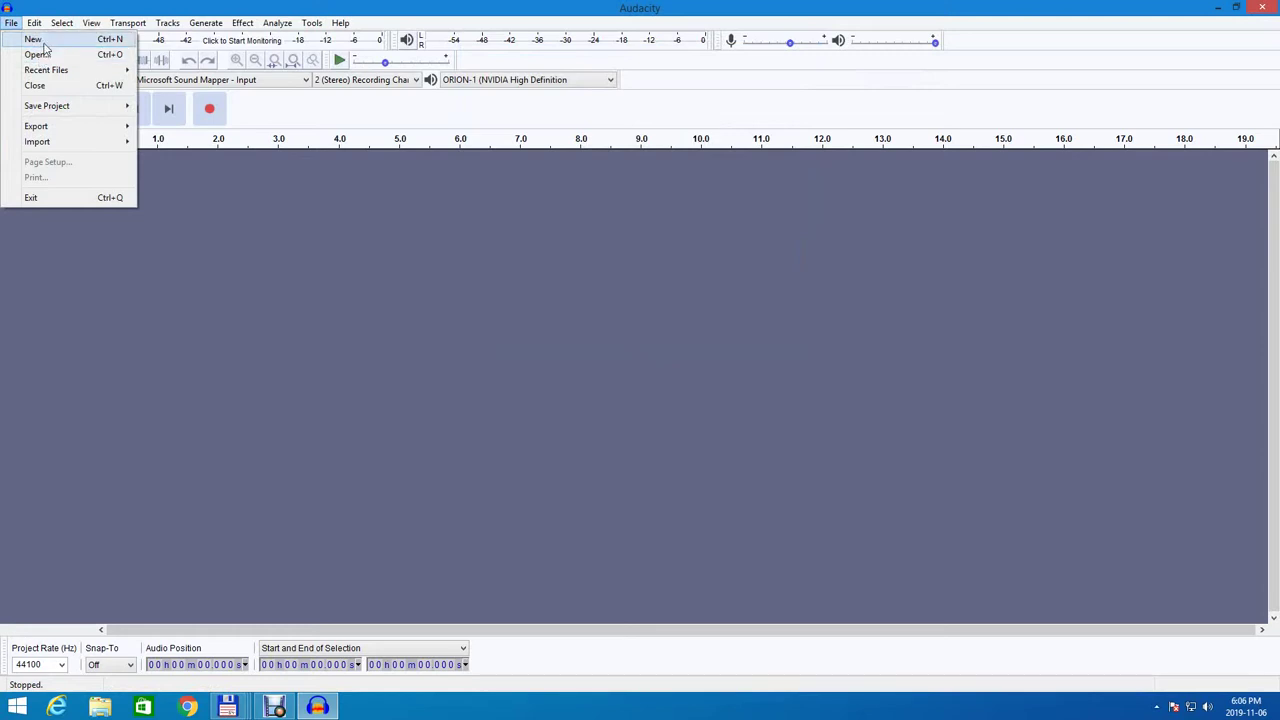
pyautogui.click(44, 54)
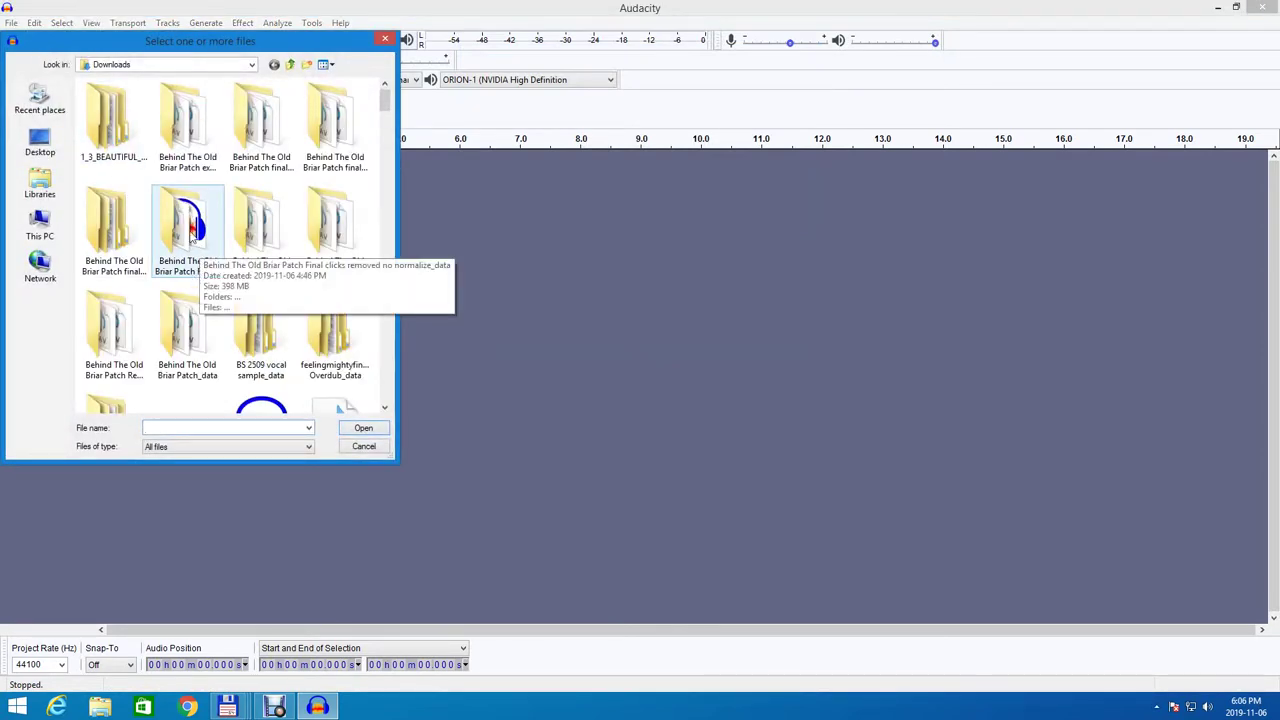
pyautogui.doubleClick(195, 145)
pyautogui.doubleClick(243, 104)
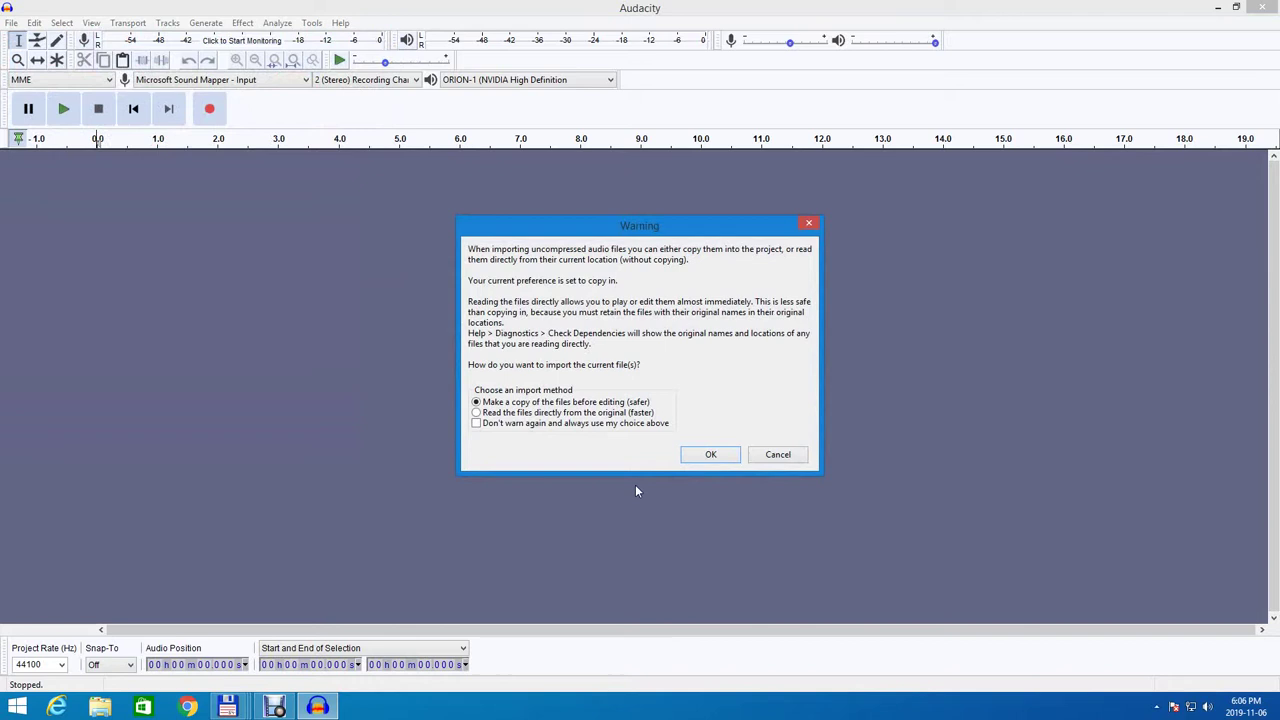
pyautogui.click(709, 456)
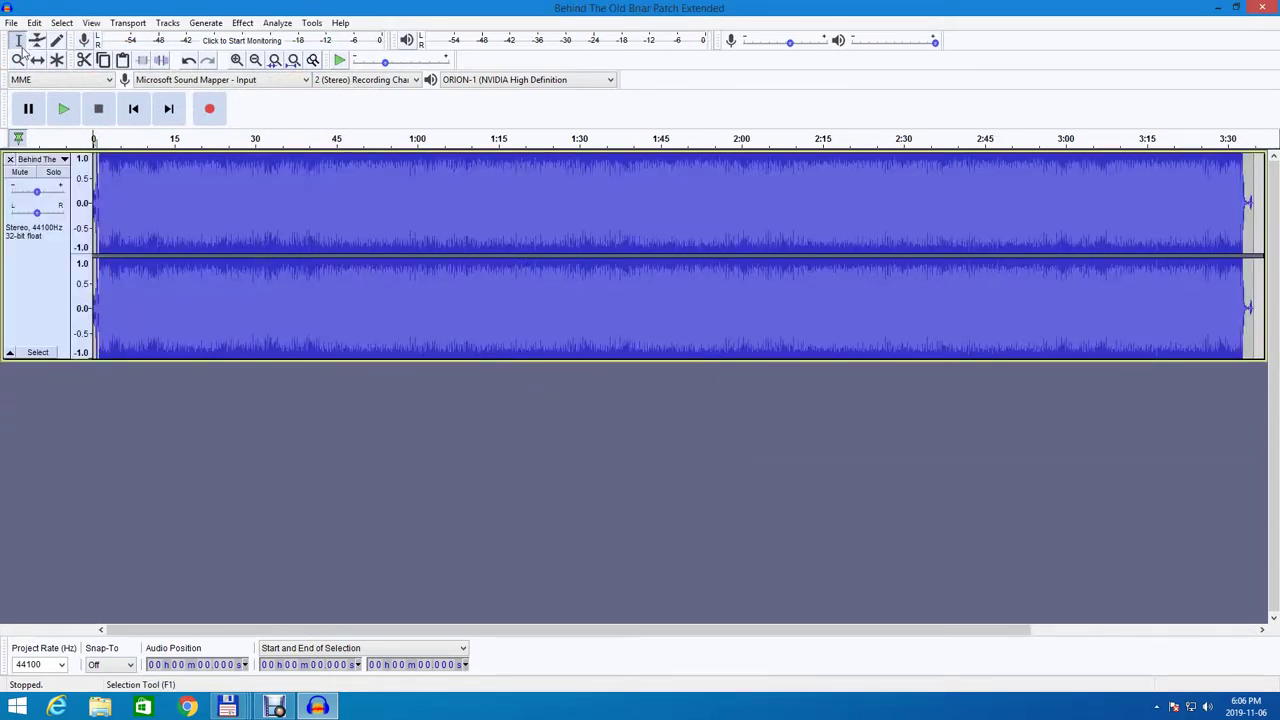
# Play the extended mix from the start while examining its waveform from a full overview down to individual samples, and stop playback.
pyautogui.click(61, 113)
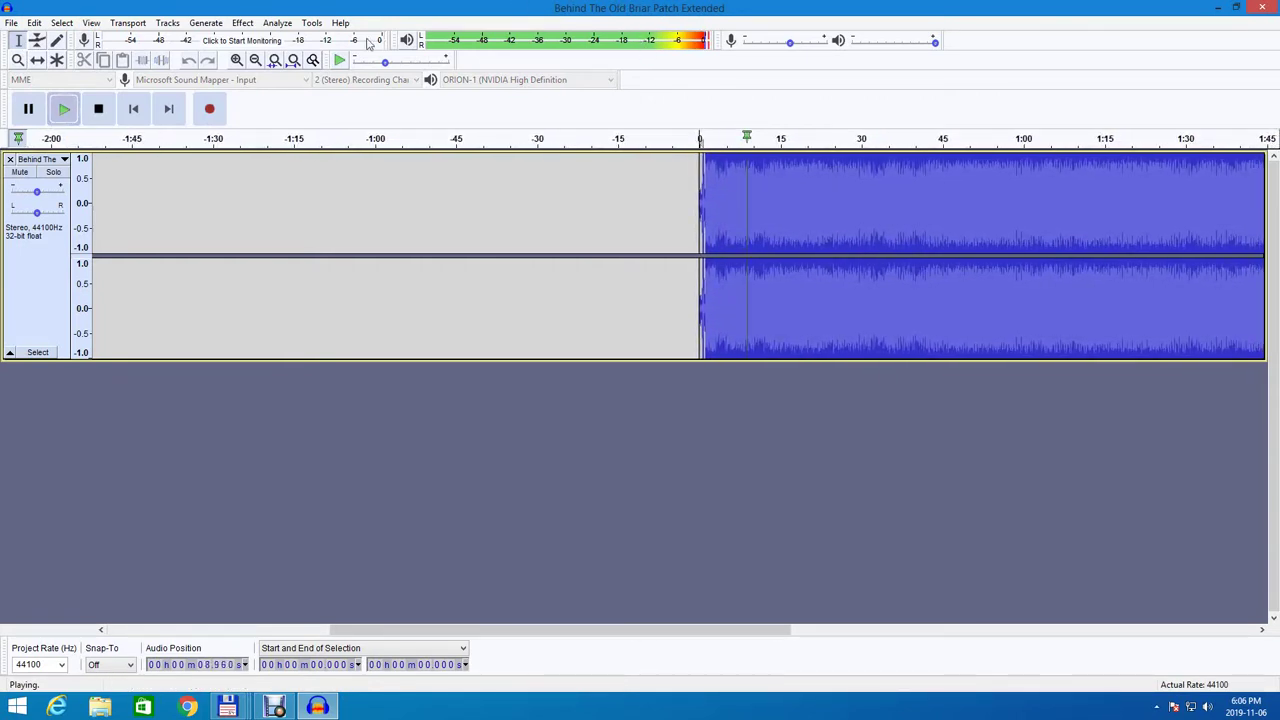
pyautogui.click(18, 61)
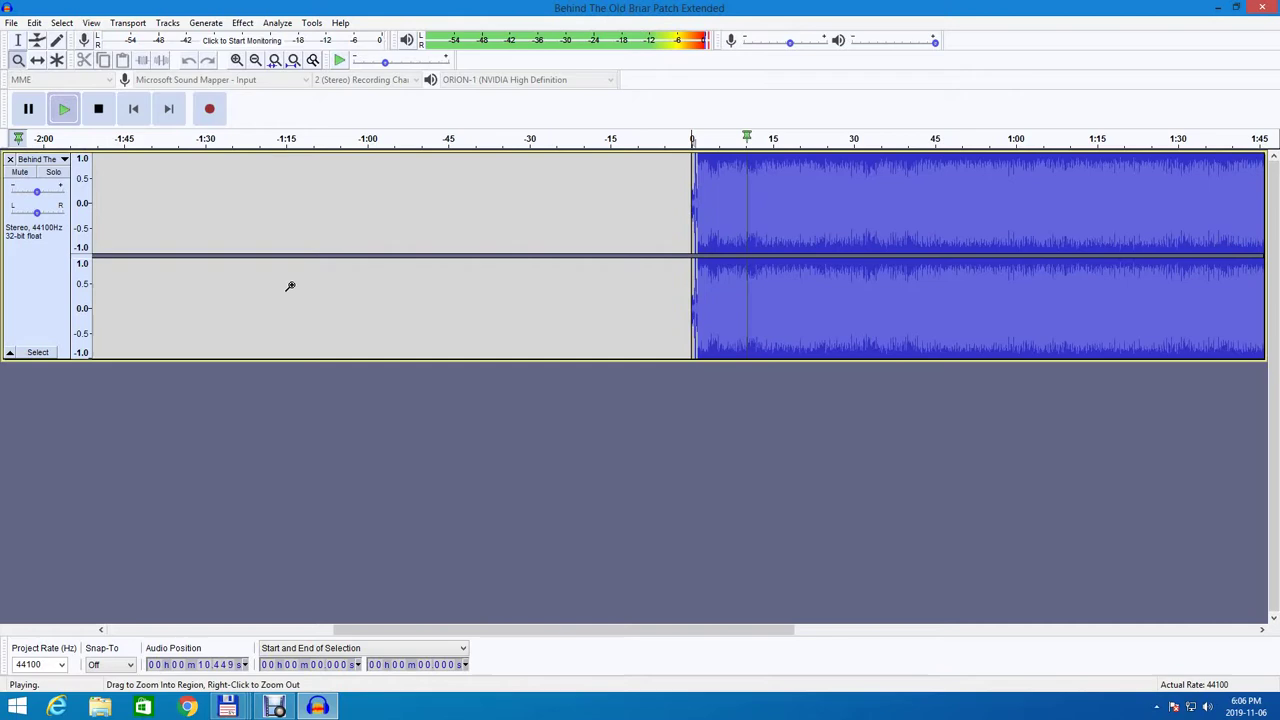
pyautogui.rightClick(494, 319)
pyautogui.rightClick(497, 317)
pyautogui.rightClick(497, 317)
pyautogui.rightClick(497, 317)
pyautogui.rightClick(497, 317)
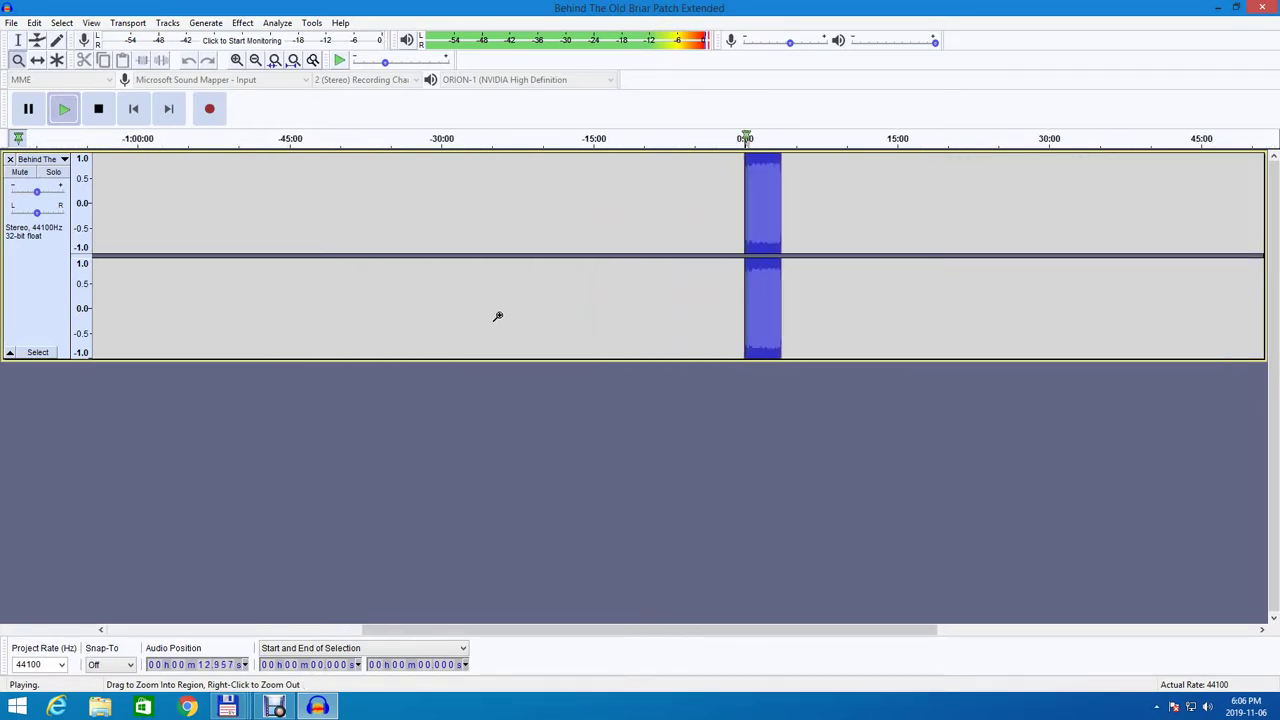
pyautogui.click(497, 317)
pyautogui.click(497, 317)
pyautogui.click(497, 317)
pyautogui.click(497, 317)
pyautogui.click(497, 317)
pyautogui.click(497, 317)
pyautogui.click(497, 317)
pyautogui.click(497, 317)
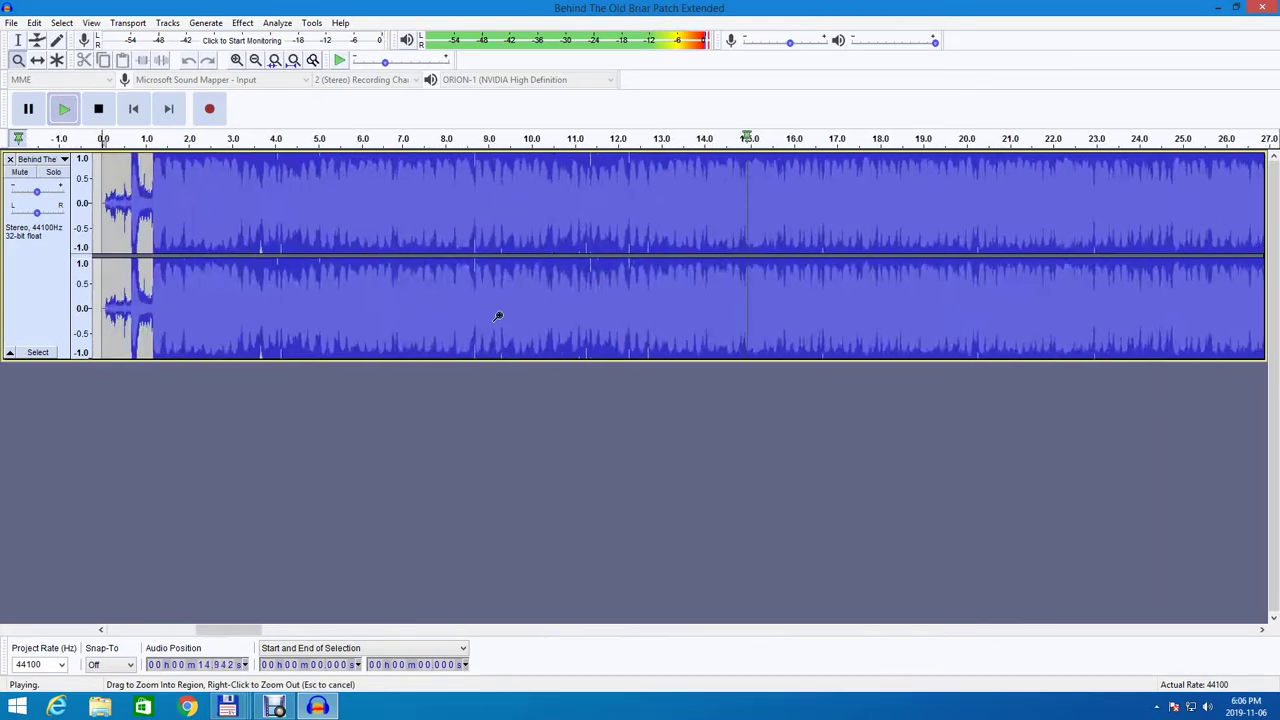
pyautogui.click(497, 317)
pyautogui.click(497, 317)
pyautogui.click(497, 317)
pyautogui.click(497, 317)
pyautogui.click(497, 317)
pyautogui.click(497, 317)
pyautogui.click(497, 317)
pyautogui.click(497, 317)
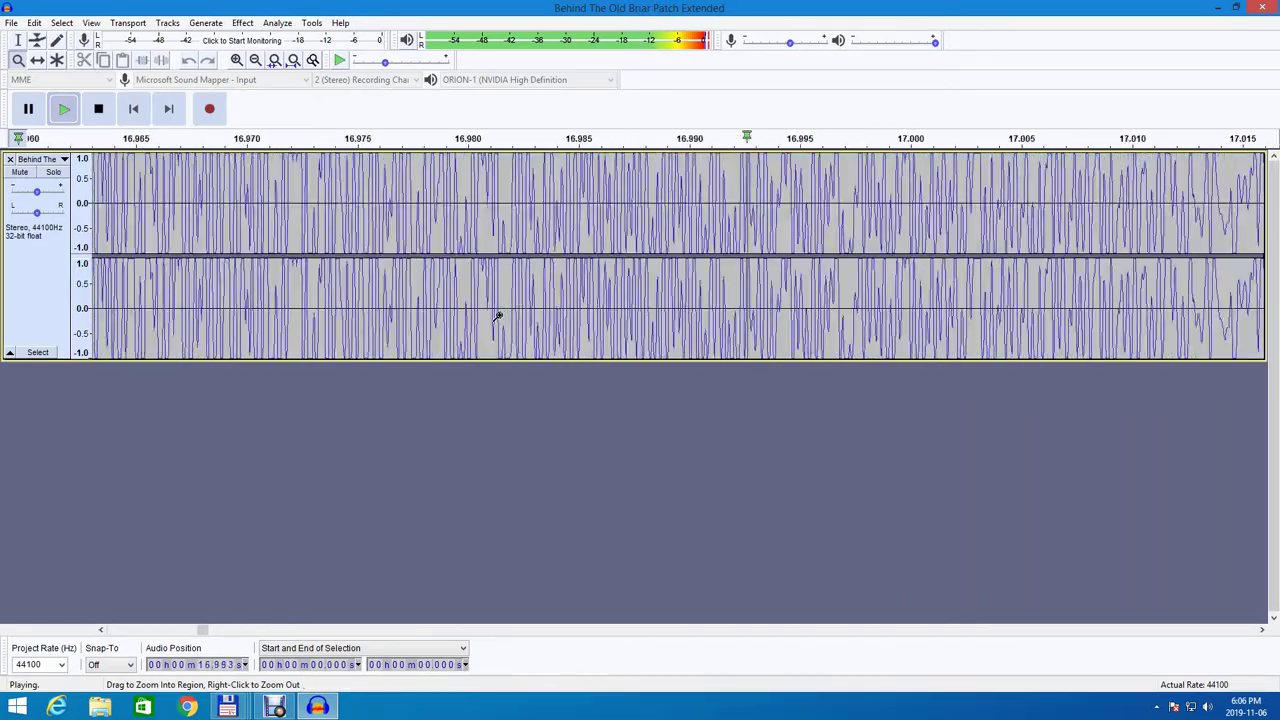
pyautogui.click(497, 317)
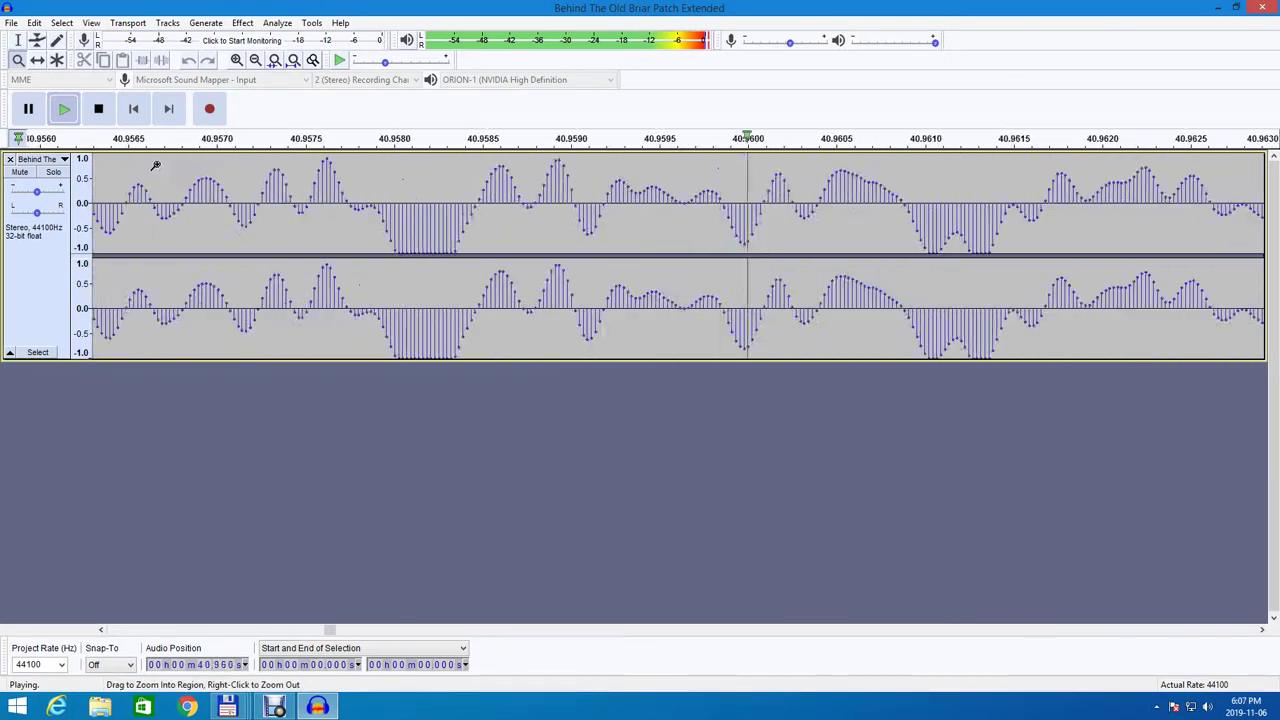
pyautogui.click(116, 112)
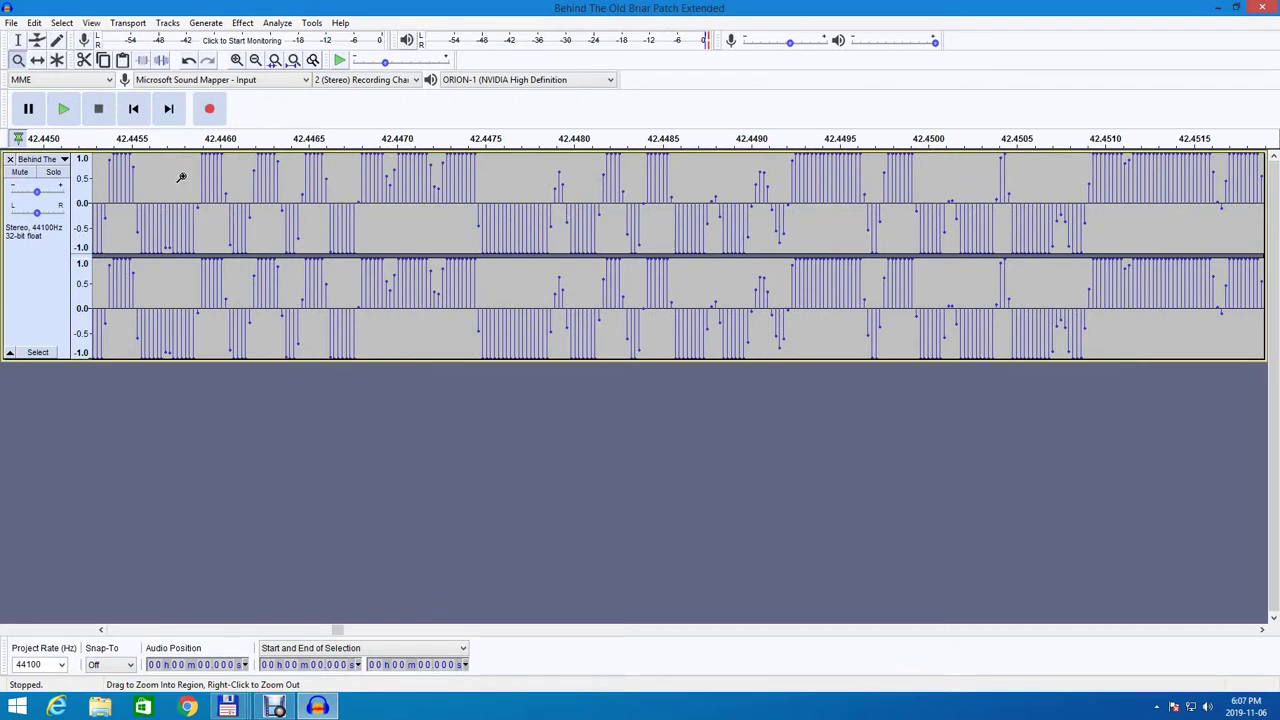
# Examine the waveform peaks near 42.446 s at sample level, and in the surrounding two seconds of audio.
pyautogui.rightClick(257, 220)
pyautogui.click(257, 220)
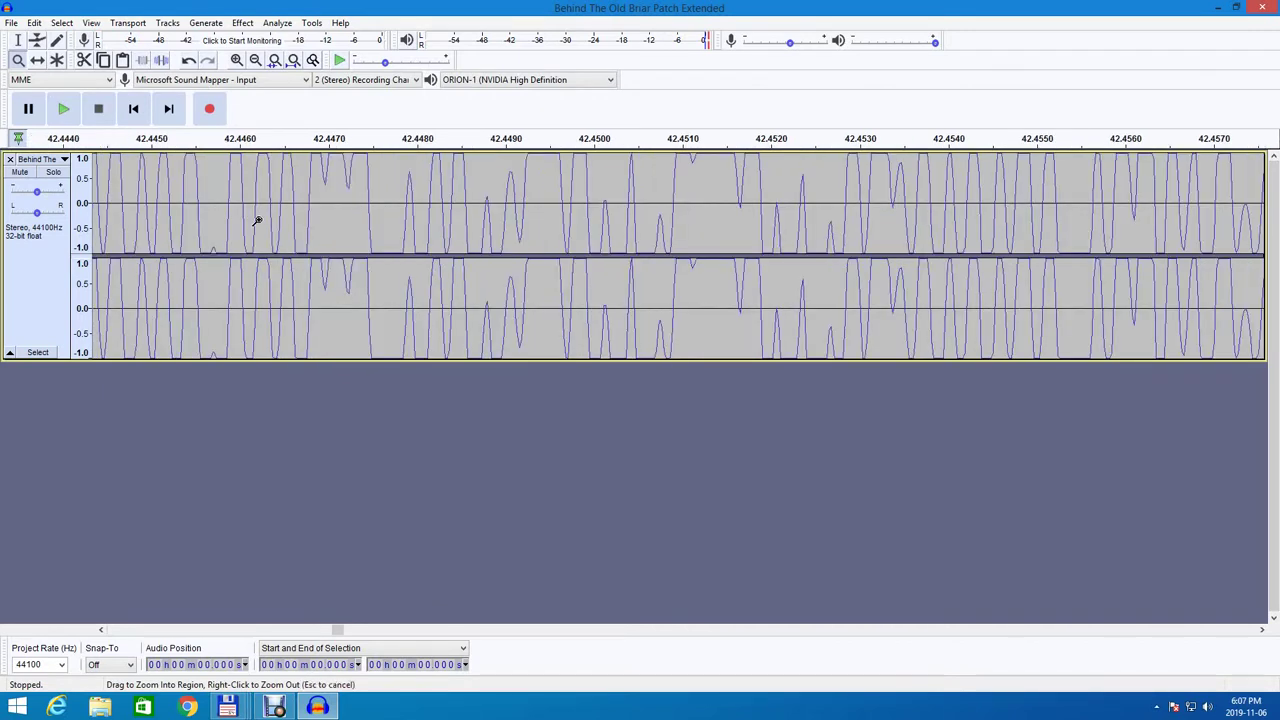
pyautogui.click(257, 220)
pyautogui.click(257, 220)
pyautogui.click(257, 220)
pyautogui.click(257, 220)
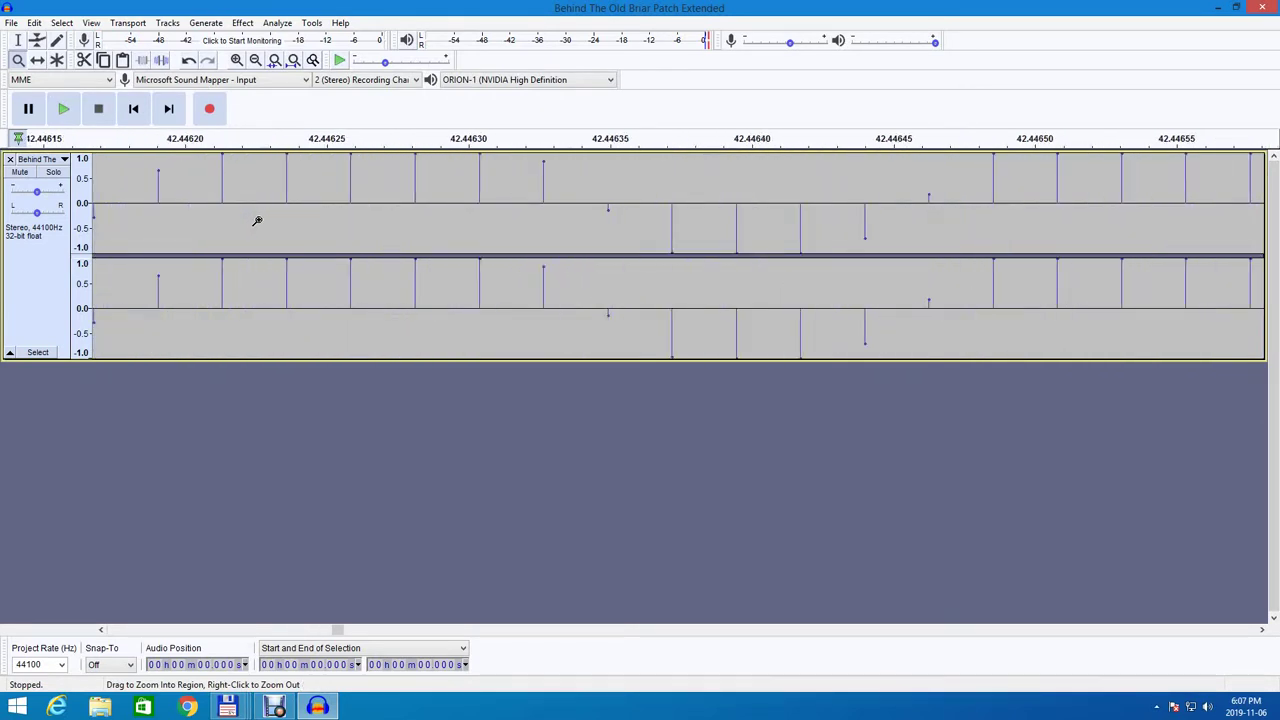
pyautogui.rightClick(257, 220)
pyautogui.rightClick(257, 220)
pyautogui.rightClick(257, 220)
pyautogui.rightClick(257, 220)
pyautogui.rightClick(257, 220)
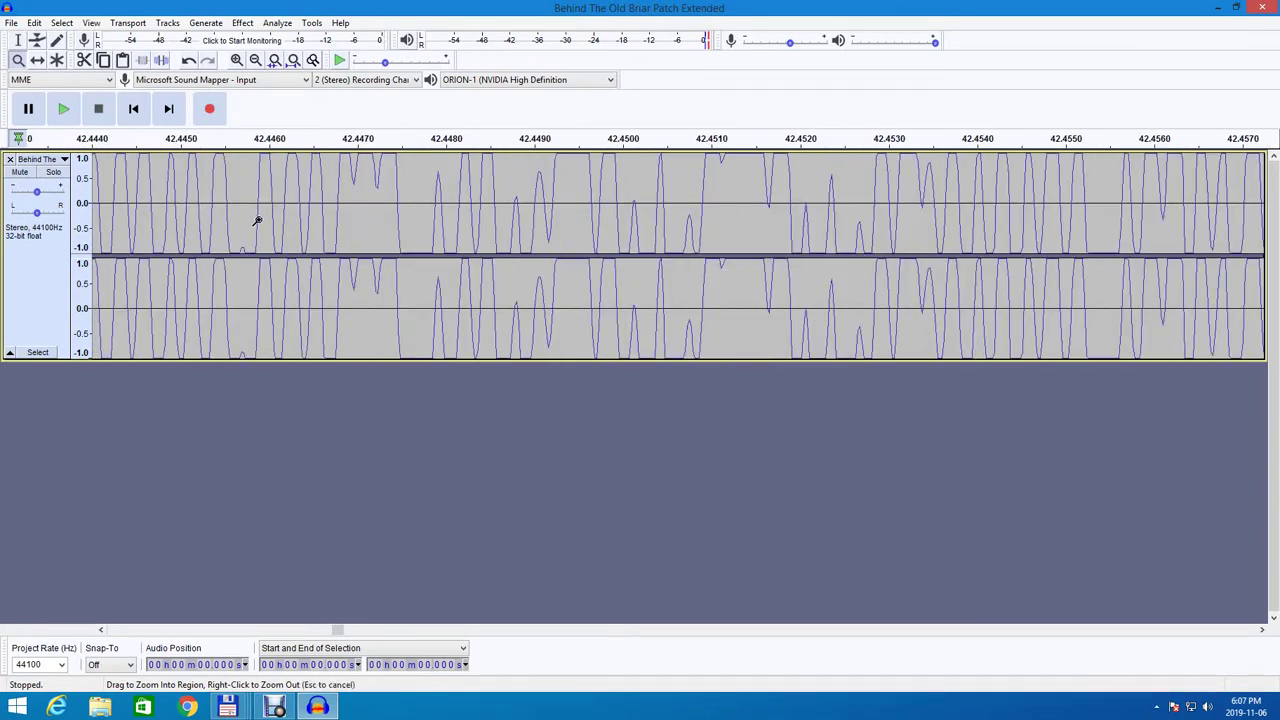
pyautogui.rightClick(257, 220)
pyautogui.rightClick(257, 220)
pyautogui.rightClick(257, 220)
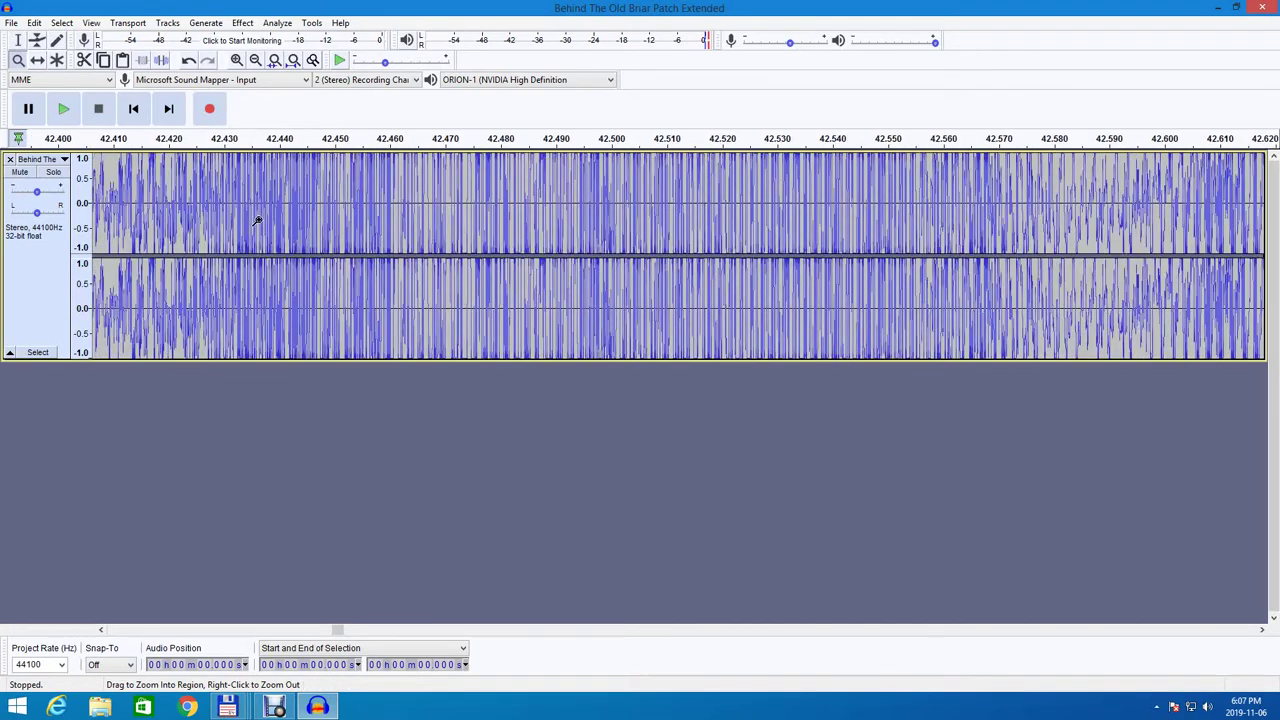
pyautogui.rightClick(257, 220)
pyautogui.rightClick(257, 220)
pyautogui.rightClick(257, 220)
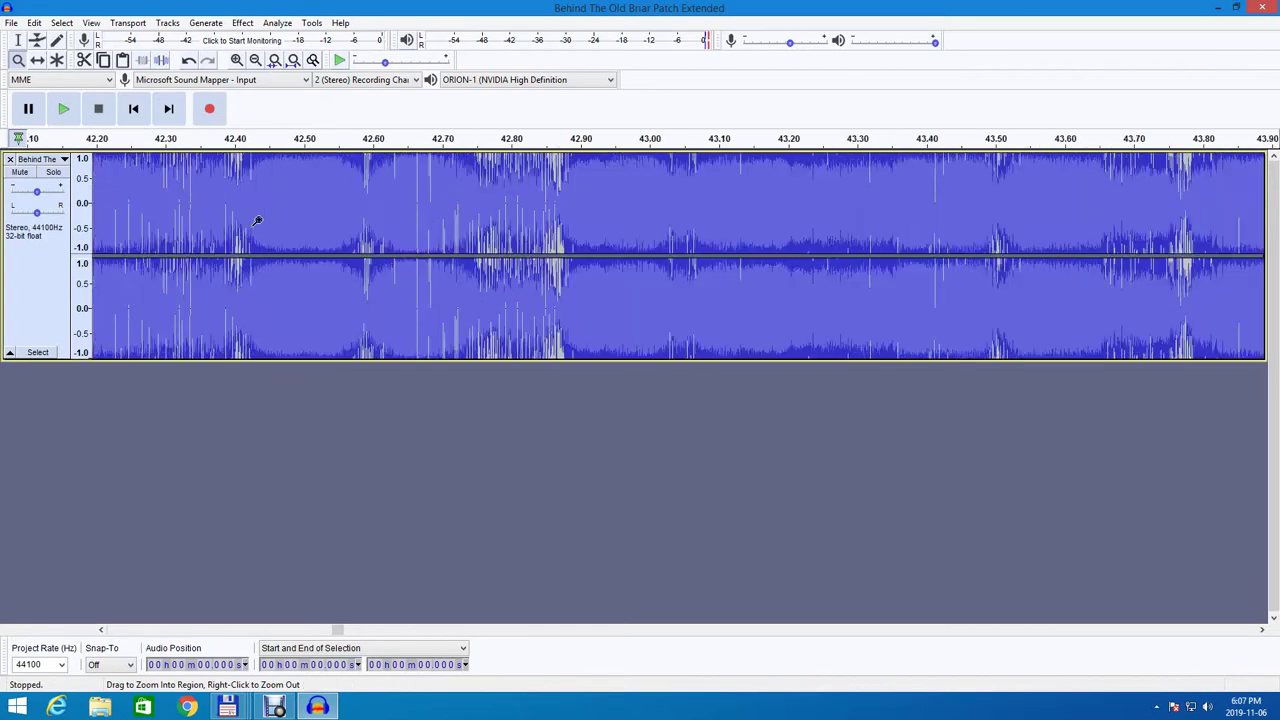
pyautogui.rightClick(257, 220)
# Inspect the individual samples around 42.4459 s in both channels at maximum magnification to check for flattened peaks.
pyautogui.click(258, 220)
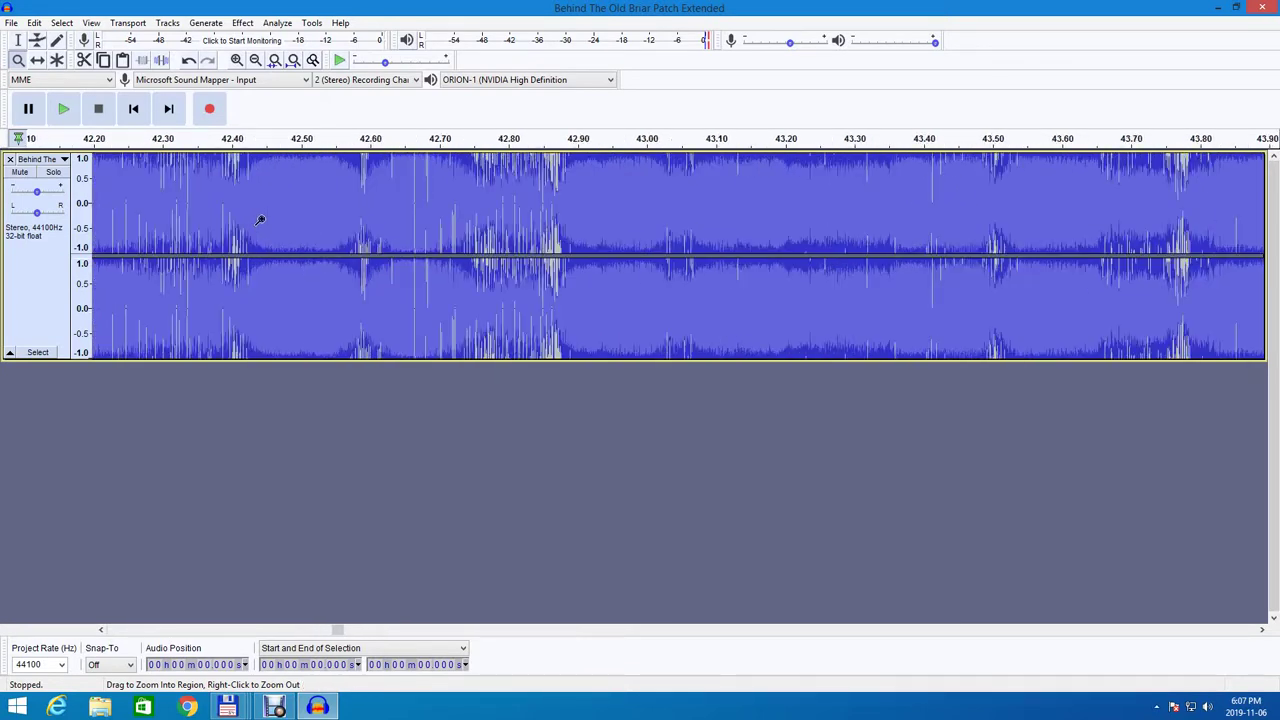
pyautogui.click(258, 220)
pyautogui.click(258, 220)
pyautogui.click(258, 220)
pyautogui.click(258, 220)
pyautogui.click(258, 220)
pyautogui.click(258, 220)
pyautogui.click(258, 220)
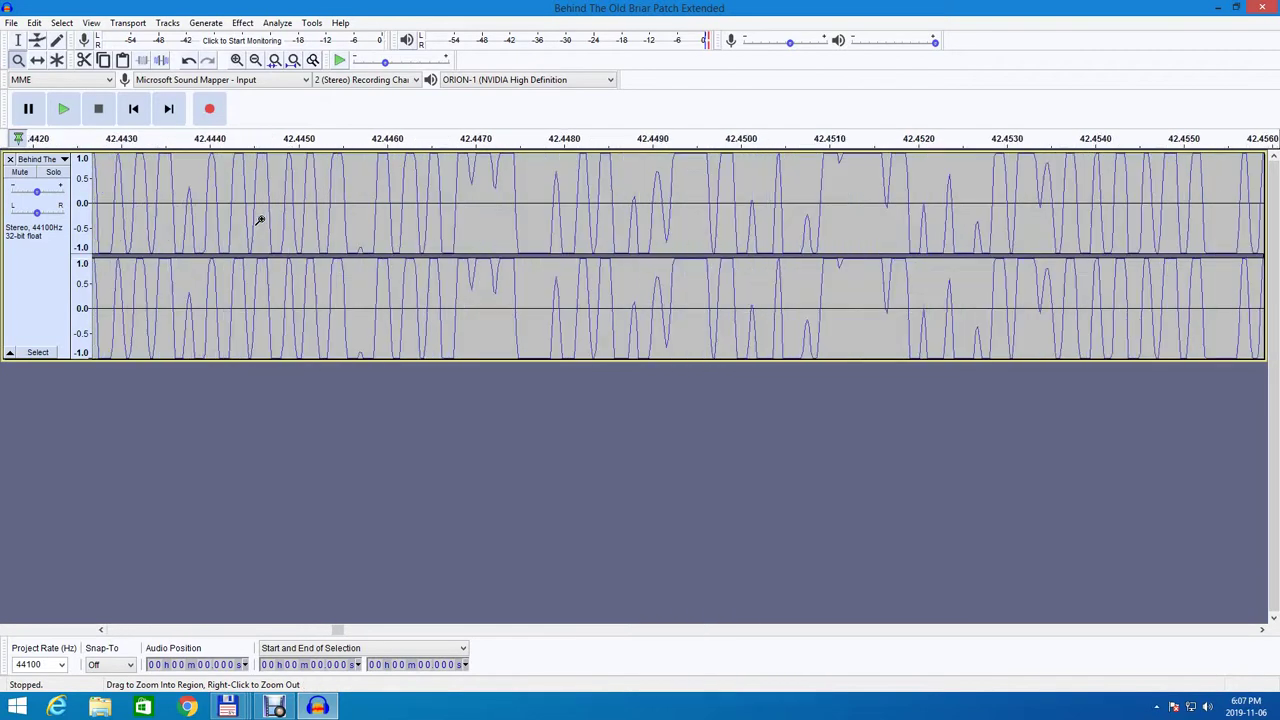
pyautogui.click(258, 220)
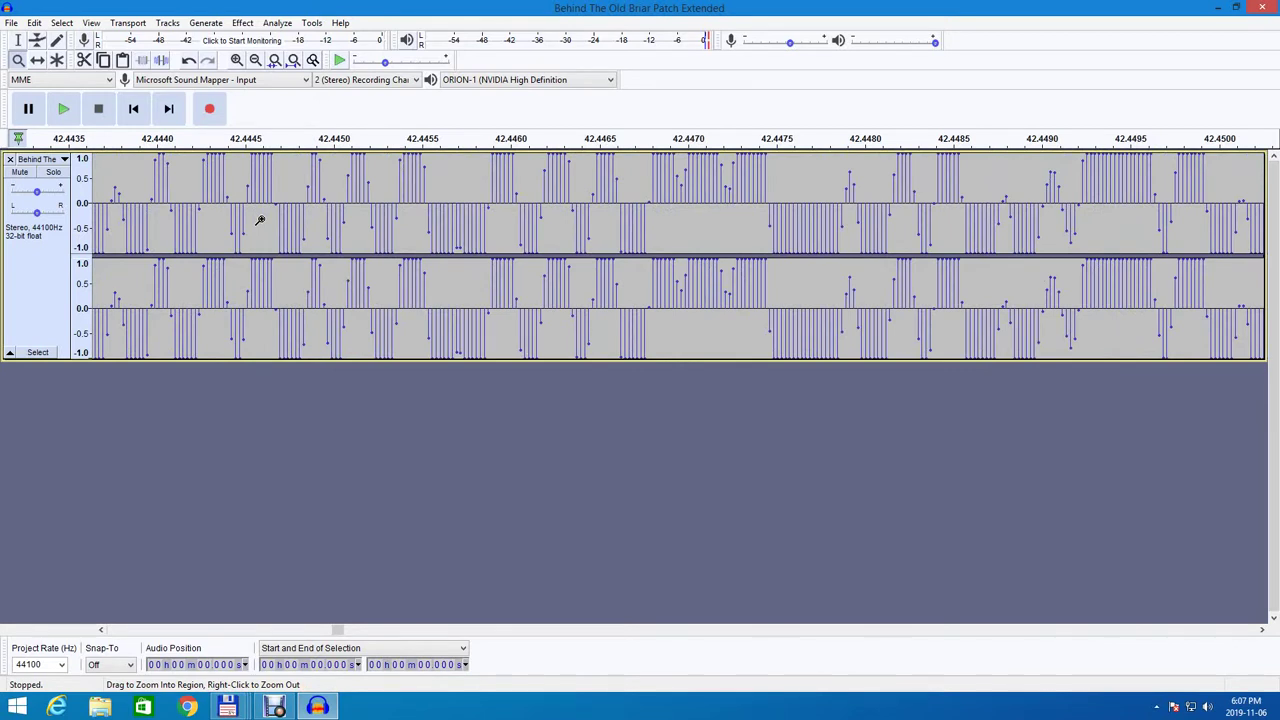
pyautogui.rightClick(258, 220)
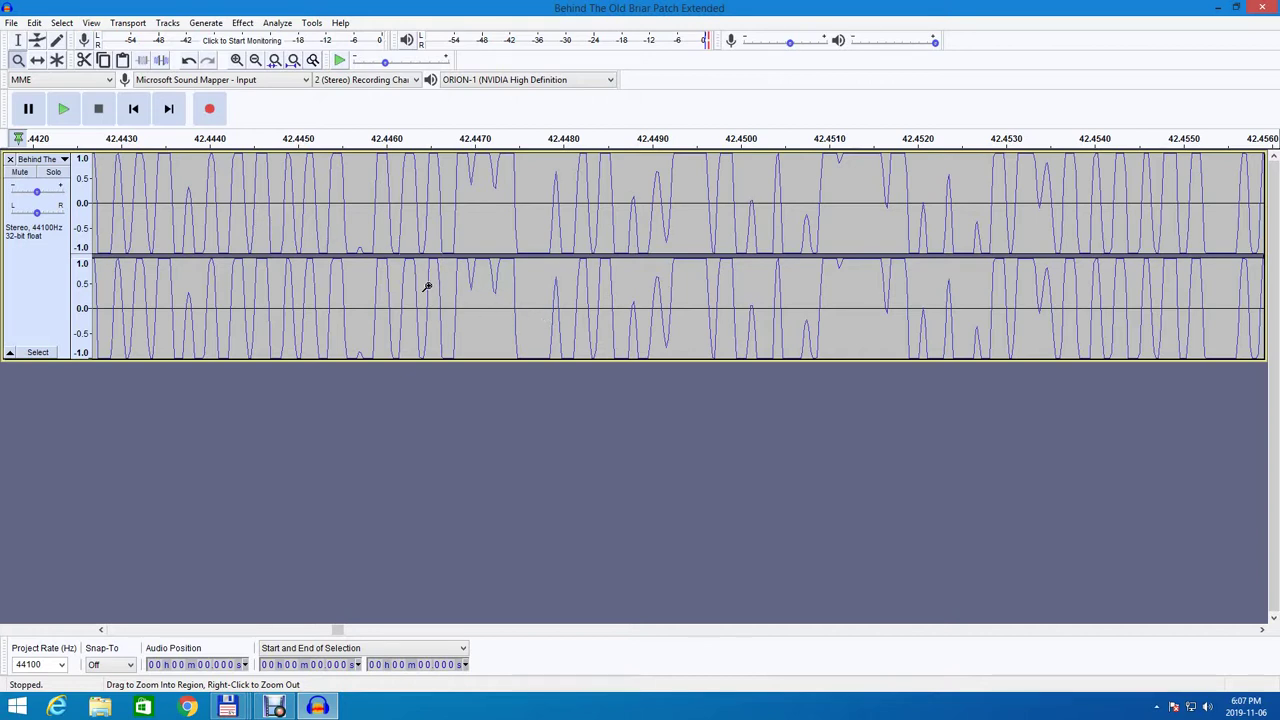
pyautogui.rightClick(371, 271)
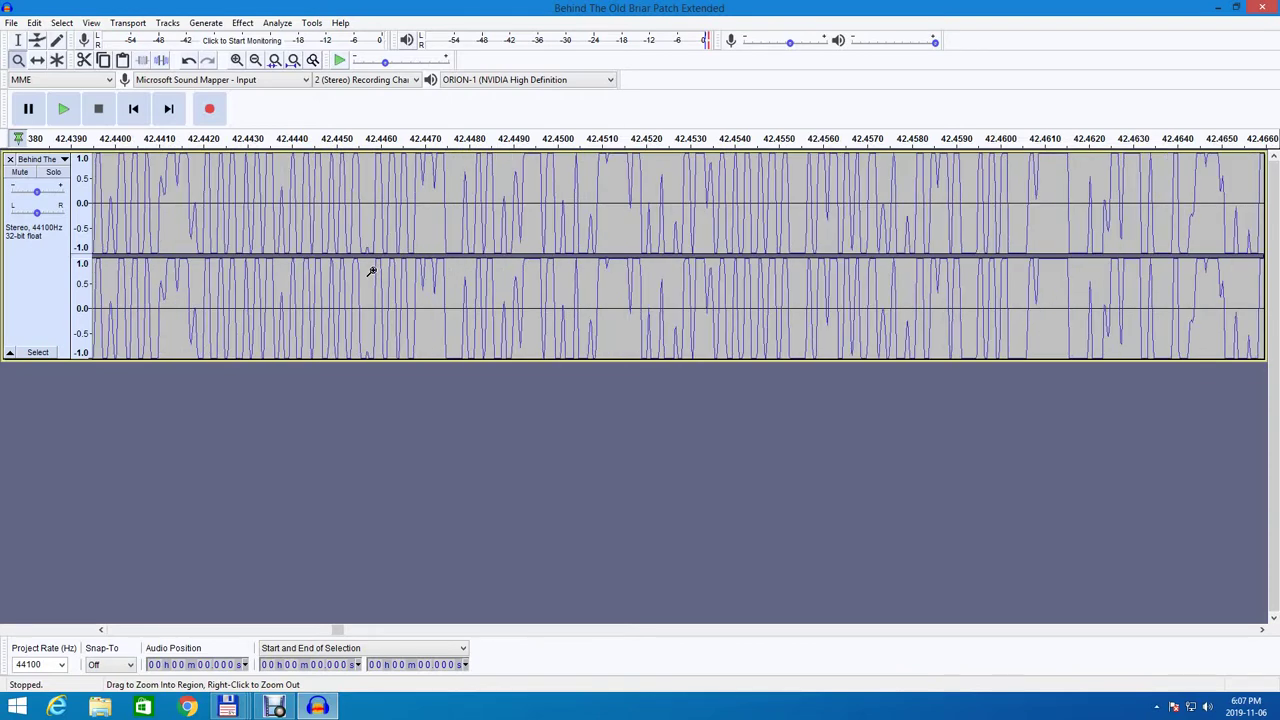
pyautogui.click(371, 271)
pyautogui.click(371, 271)
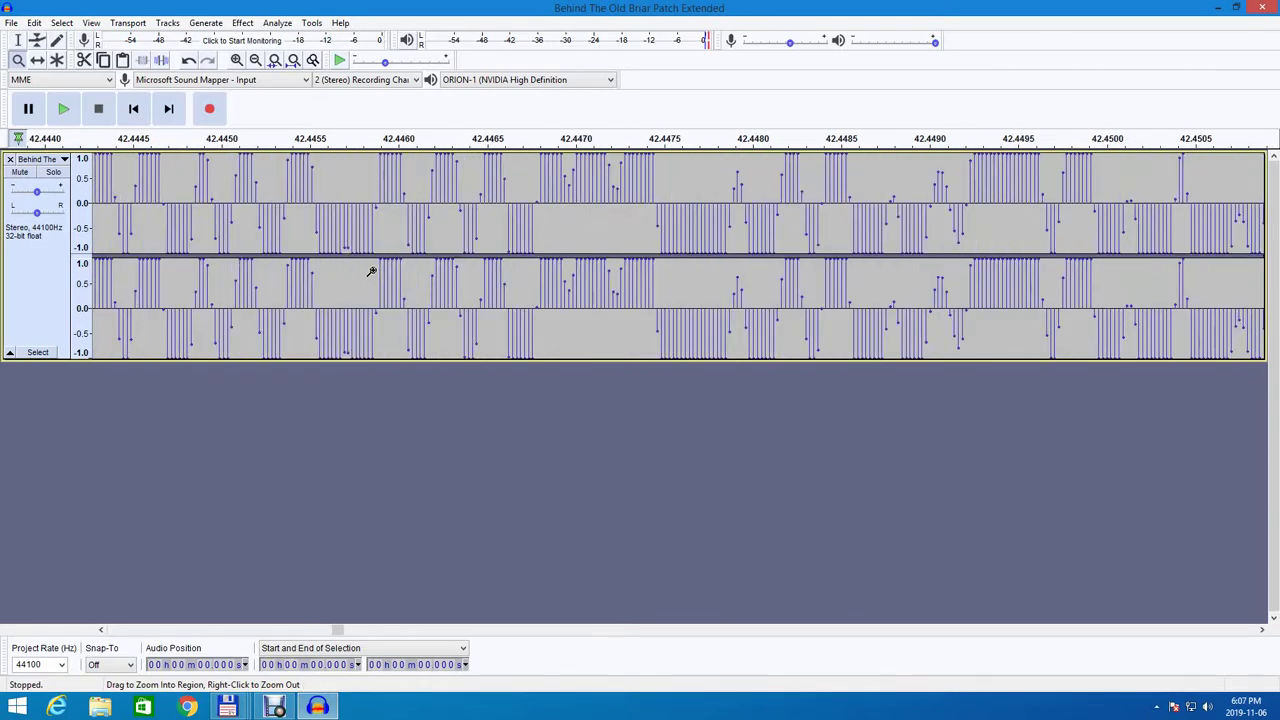
pyautogui.click(371, 271)
pyautogui.click(371, 271)
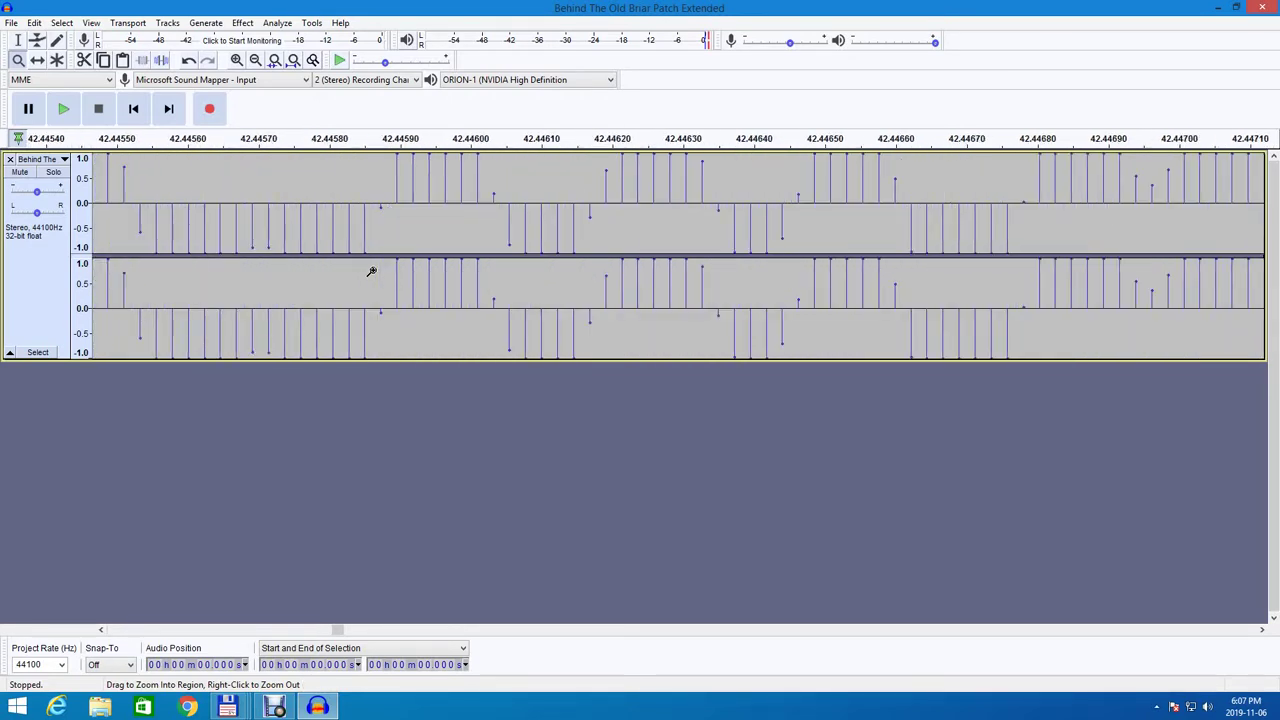
pyautogui.click(371, 271)
pyautogui.click(371, 271)
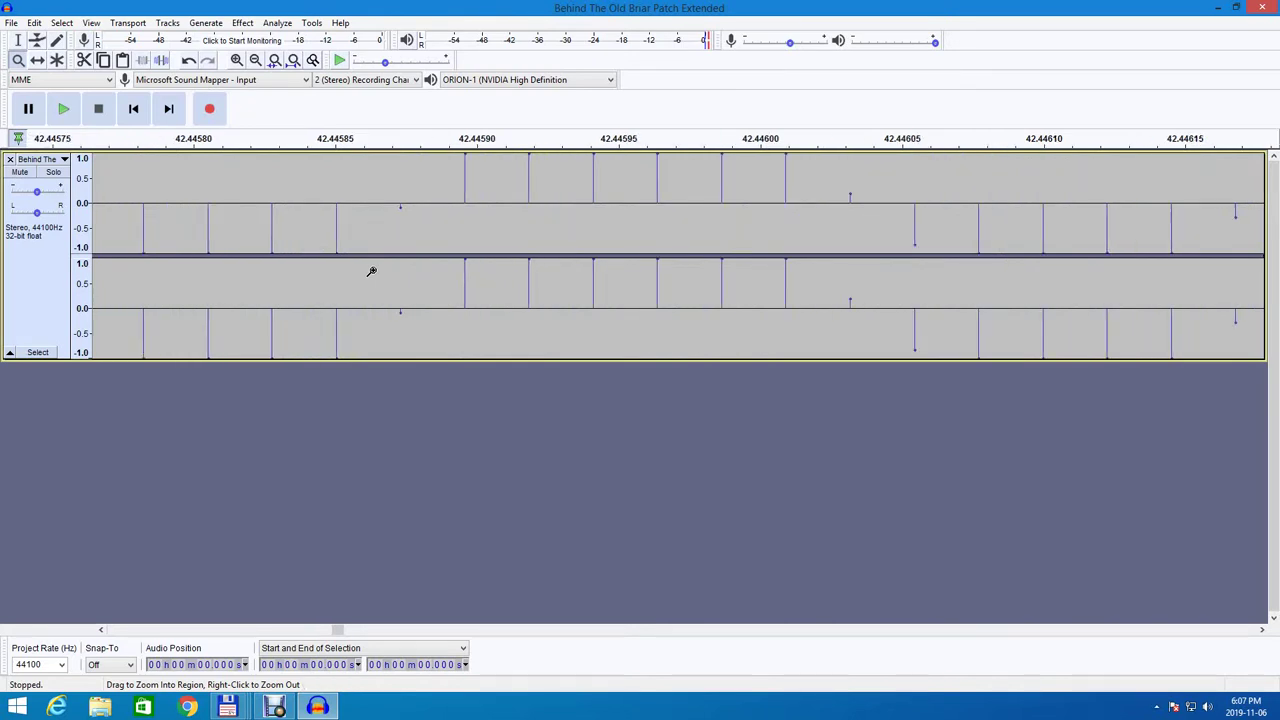
pyautogui.click(371, 271)
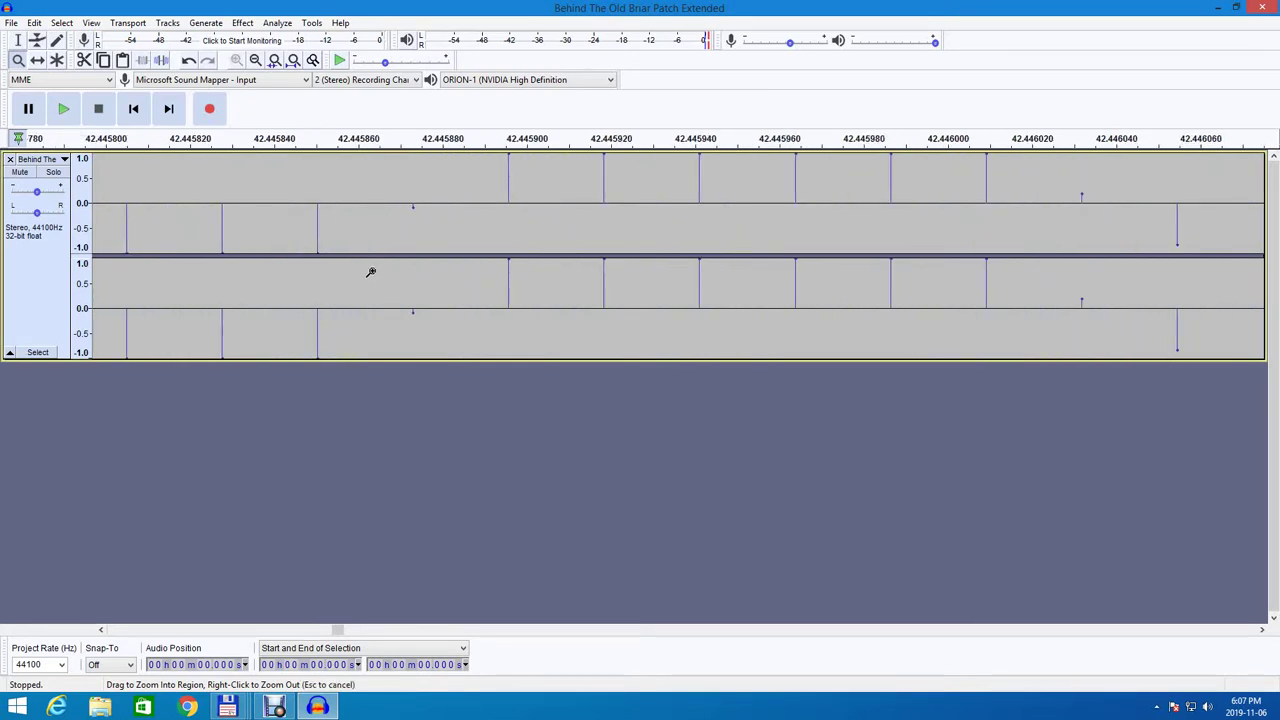
# Compare the sample-level peaks near 42.446 s with the wider waveform between about 42 and 44 s.
pyautogui.rightClick(371, 271)
pyautogui.rightClick(371, 271)
pyautogui.rightClick(371, 271)
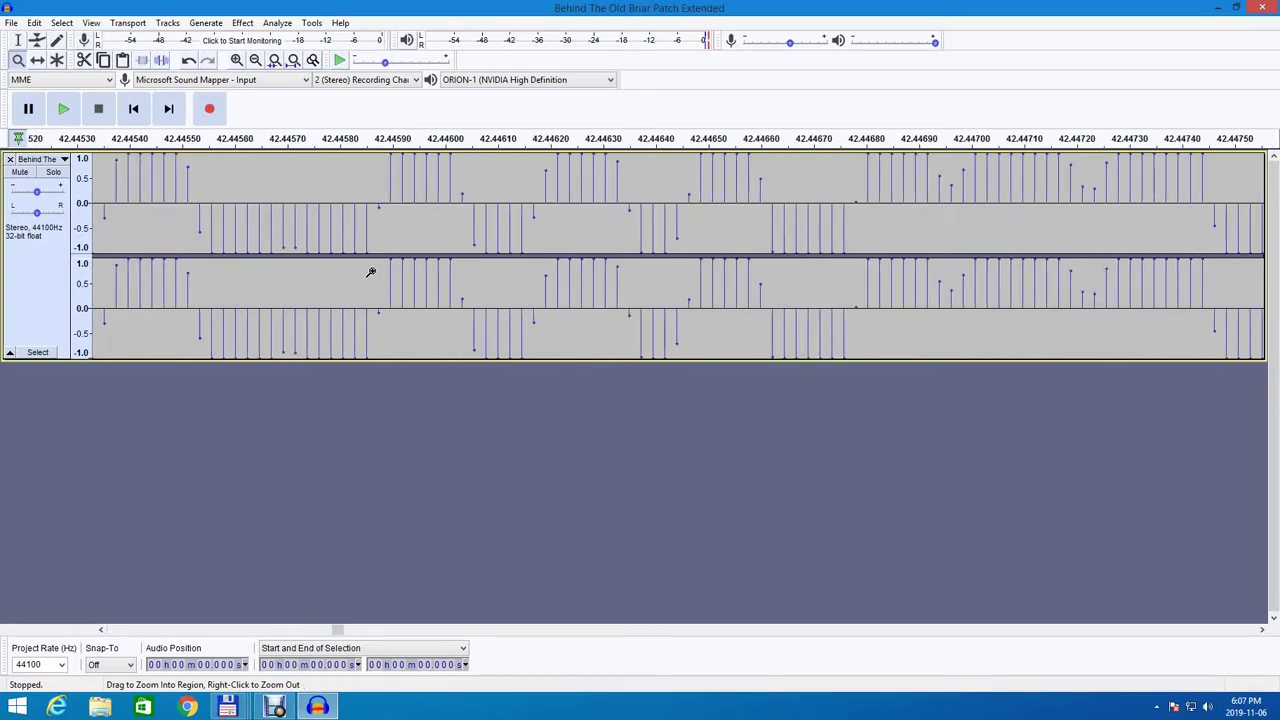
pyautogui.rightClick(371, 271)
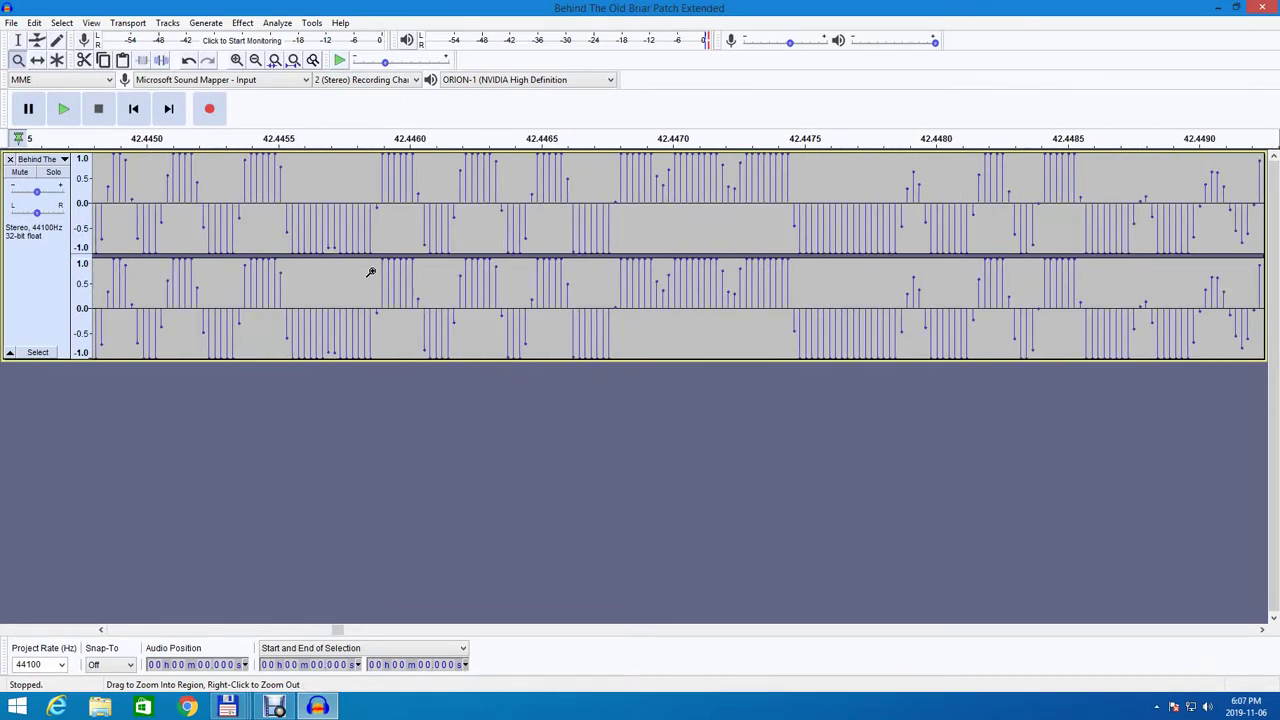
pyautogui.rightClick(371, 271)
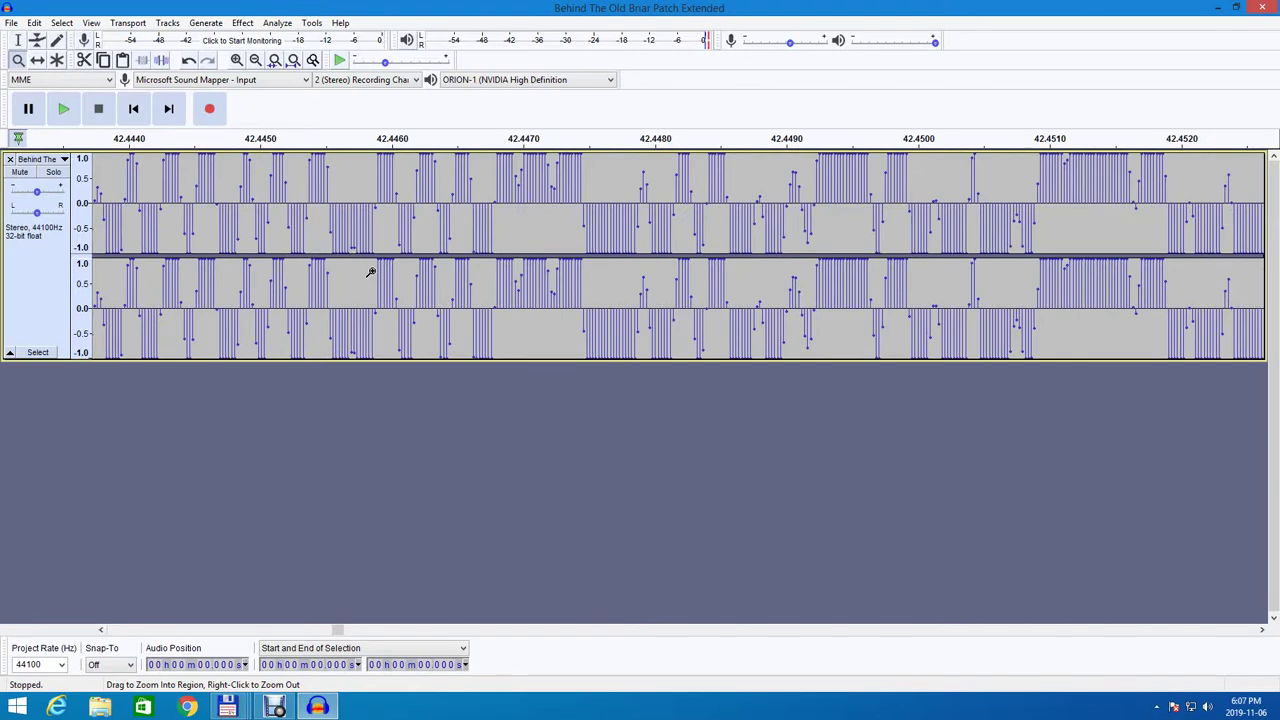
pyautogui.rightClick(371, 271)
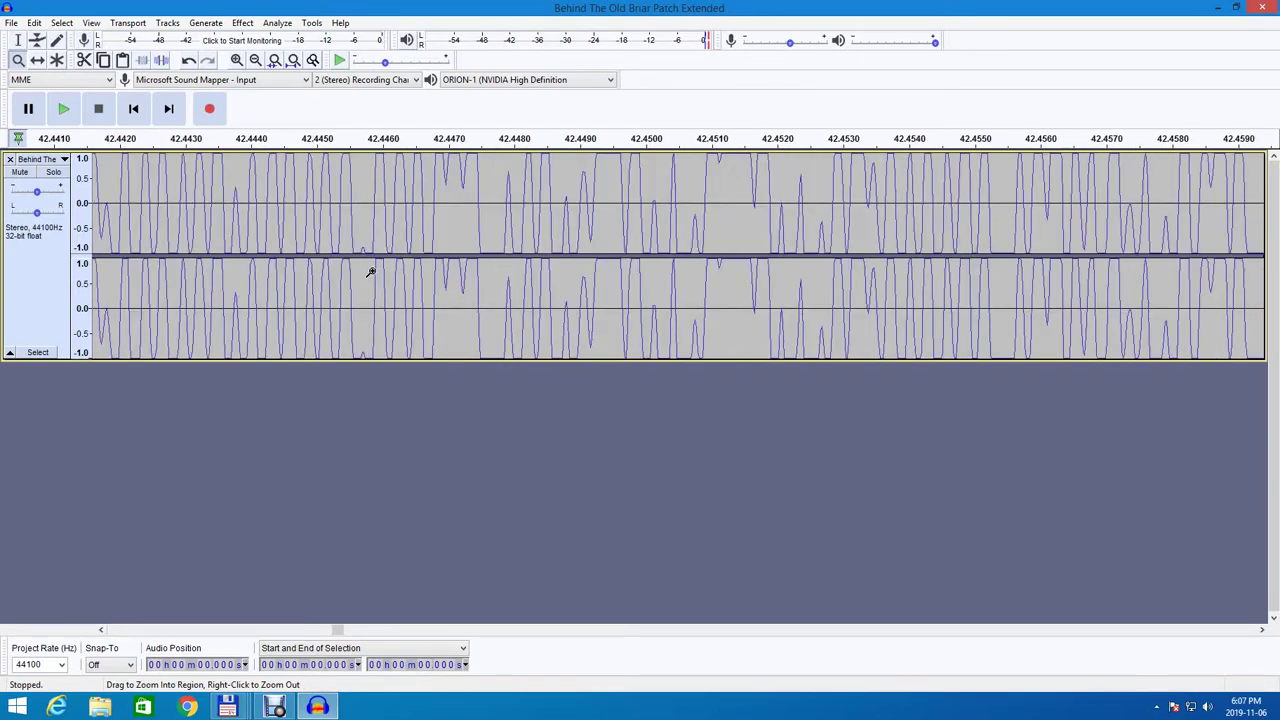
pyautogui.rightClick(371, 271)
pyautogui.rightClick(371, 271)
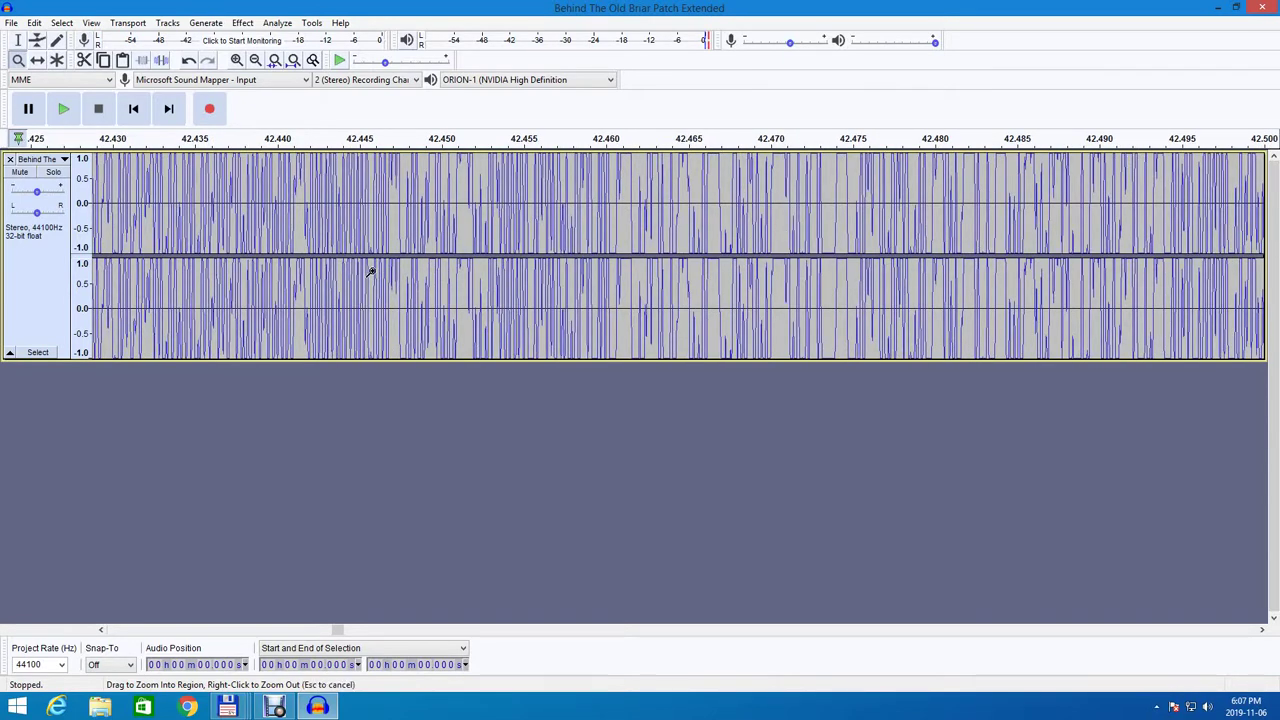
pyautogui.rightClick(371, 271)
pyautogui.rightClick(371, 271)
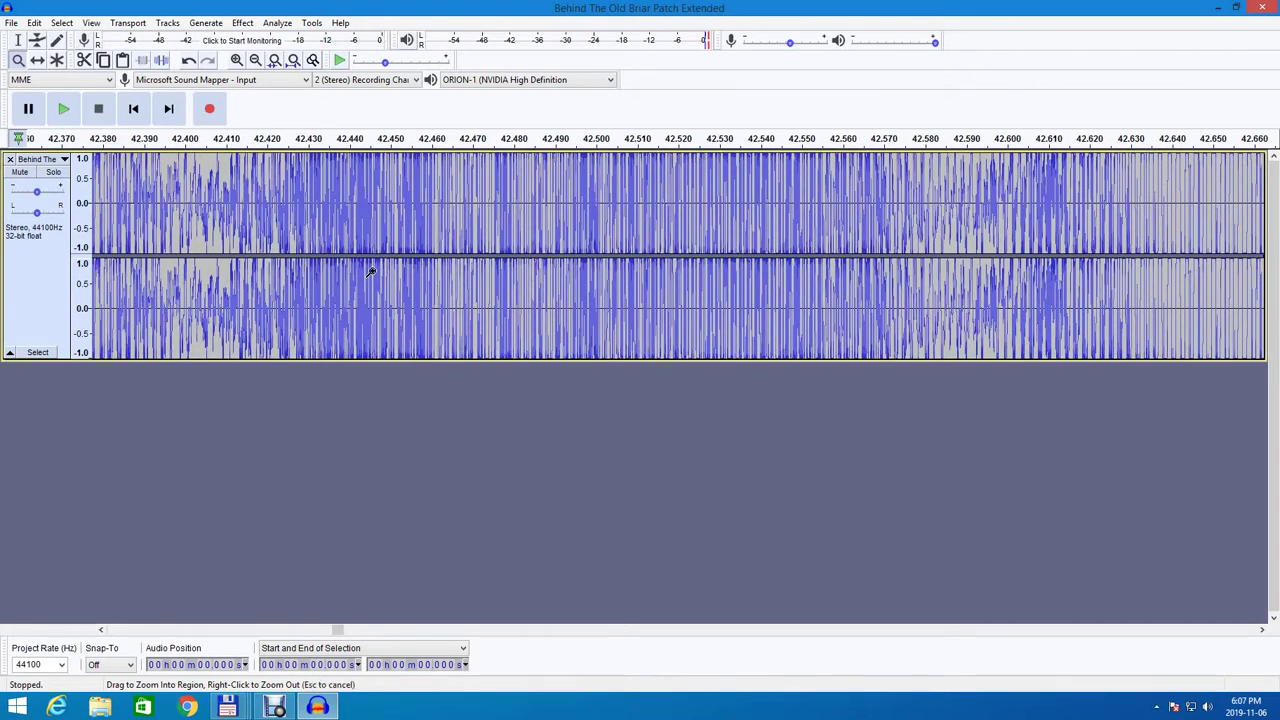
pyautogui.rightClick(371, 271)
pyautogui.rightClick(371, 271)
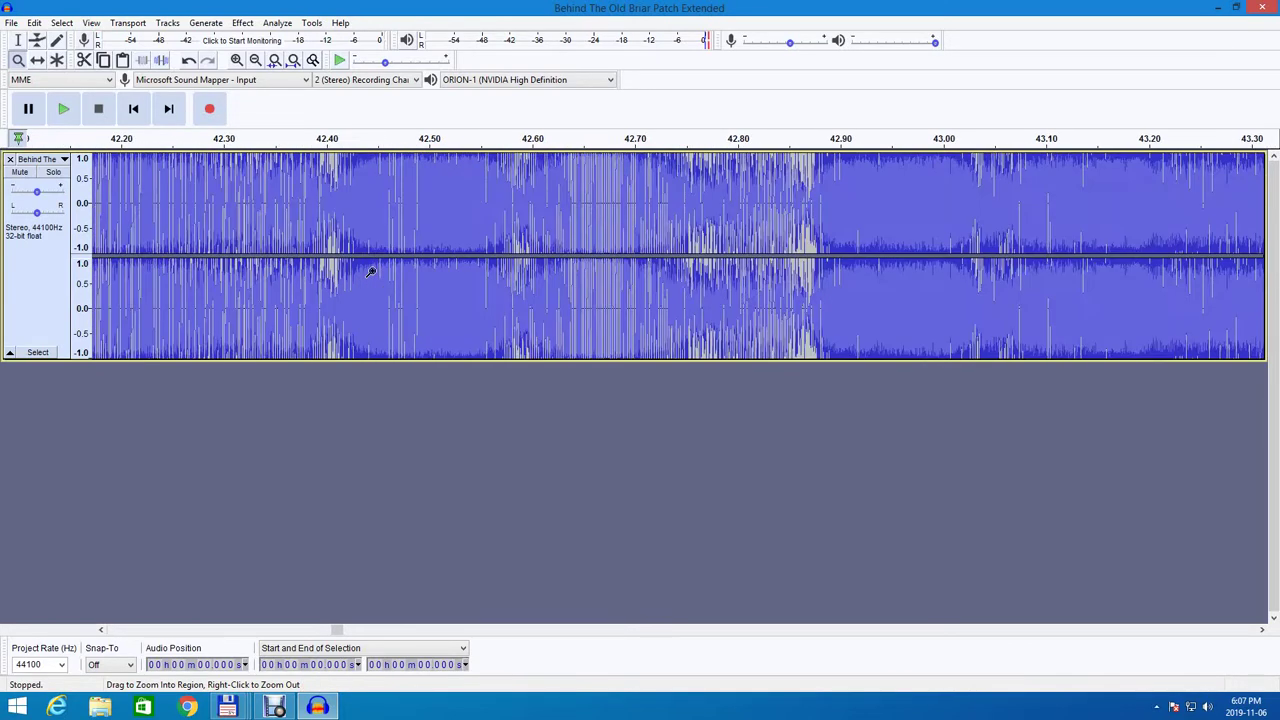
pyautogui.rightClick(371, 271)
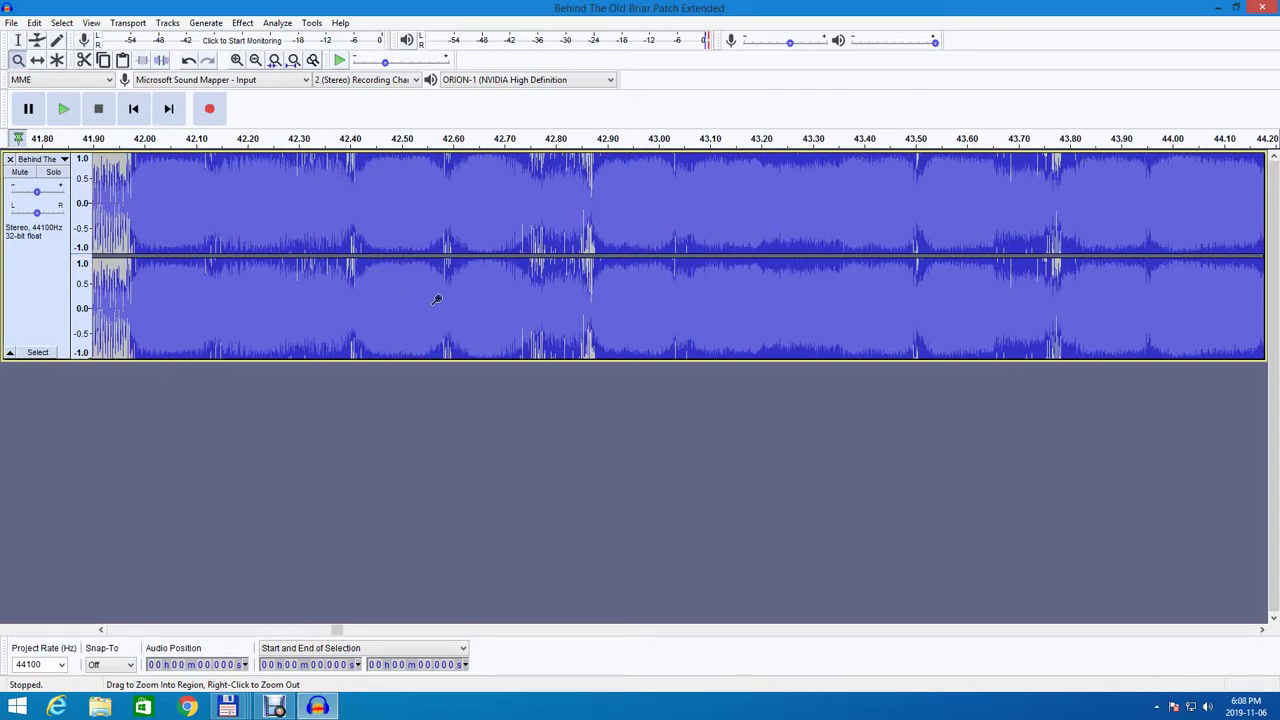
# Examine the clipped peaks in both channels closely between about 42.434 and 42.469 s.
pyautogui.click(328, 270)
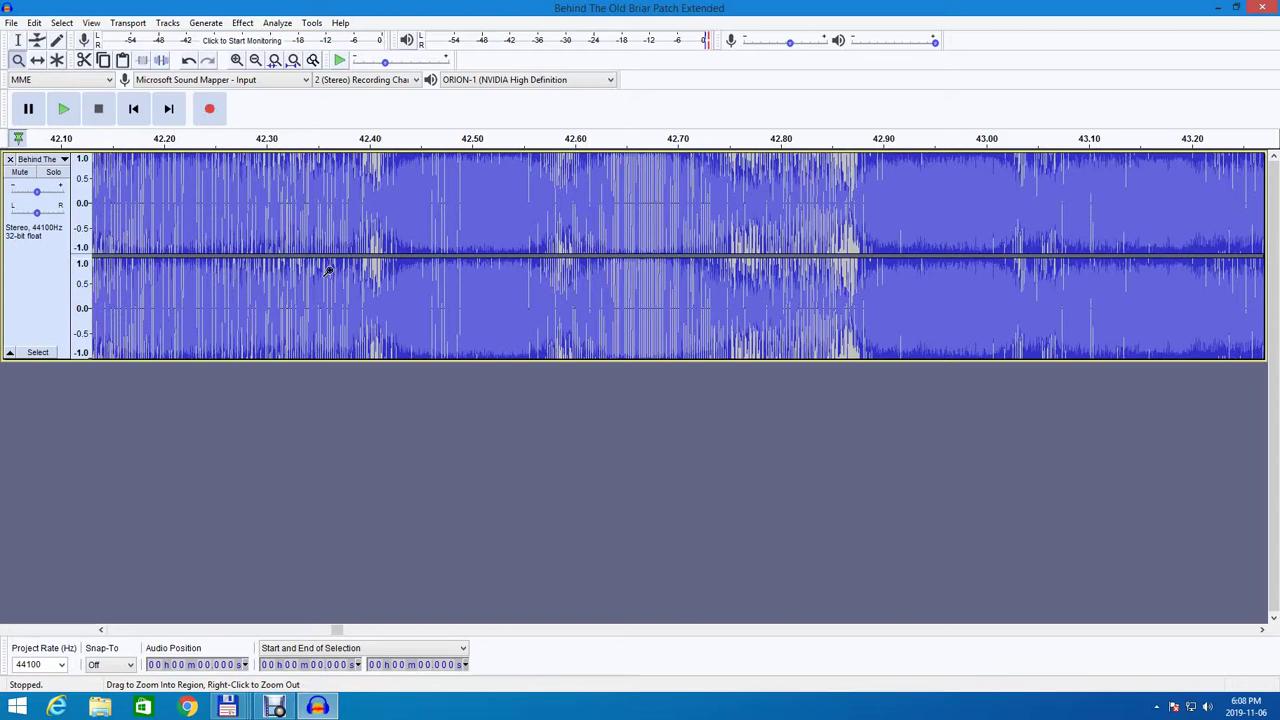
pyautogui.click(410, 285)
pyautogui.click(410, 287)
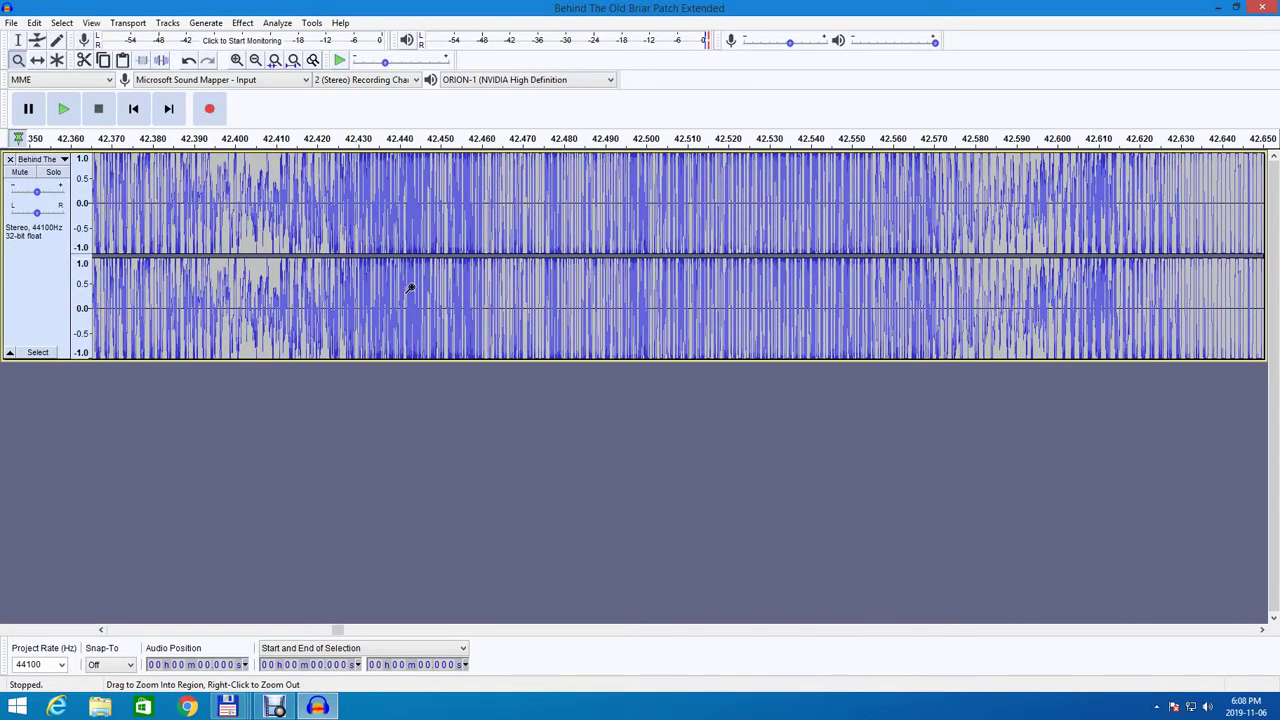
pyautogui.click(410, 288)
pyautogui.click(410, 288)
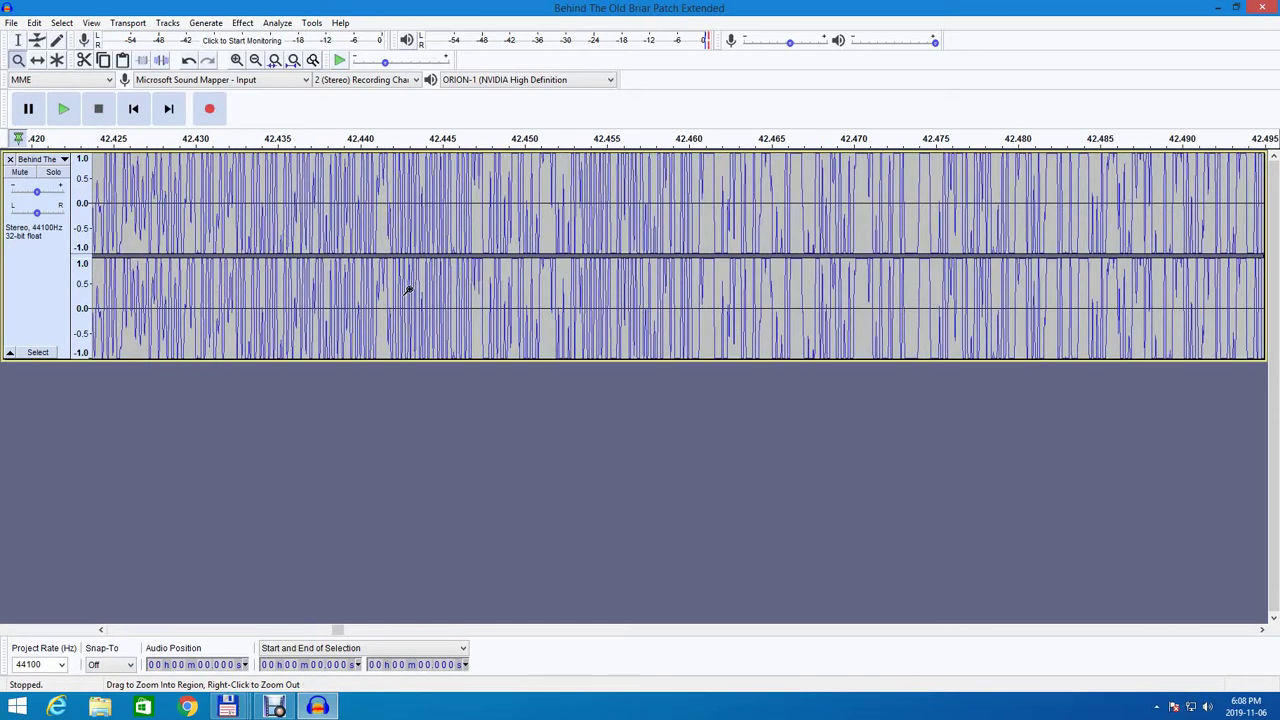
pyautogui.click(408, 290)
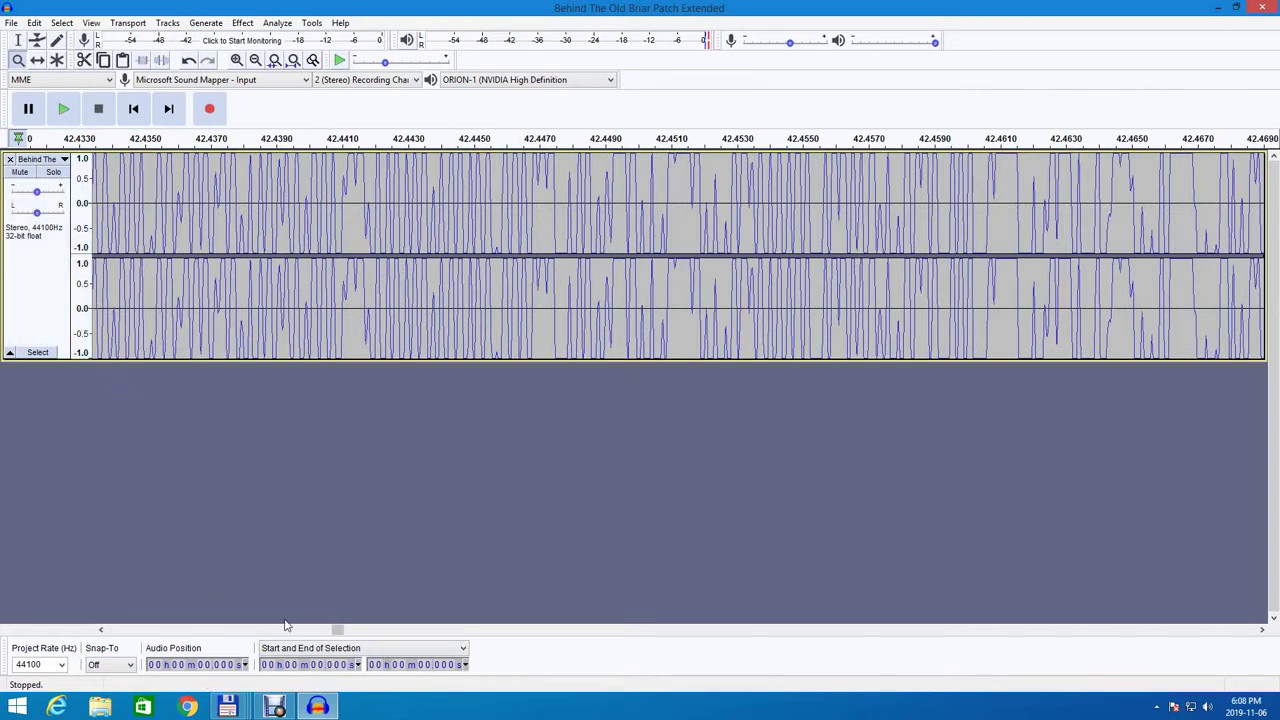
# Select the whole track and inspect its waveform at the very start and at several points within the first seven seconds.
pyautogui.moveTo(338, 632); pyautogui.dragTo(92, 624)
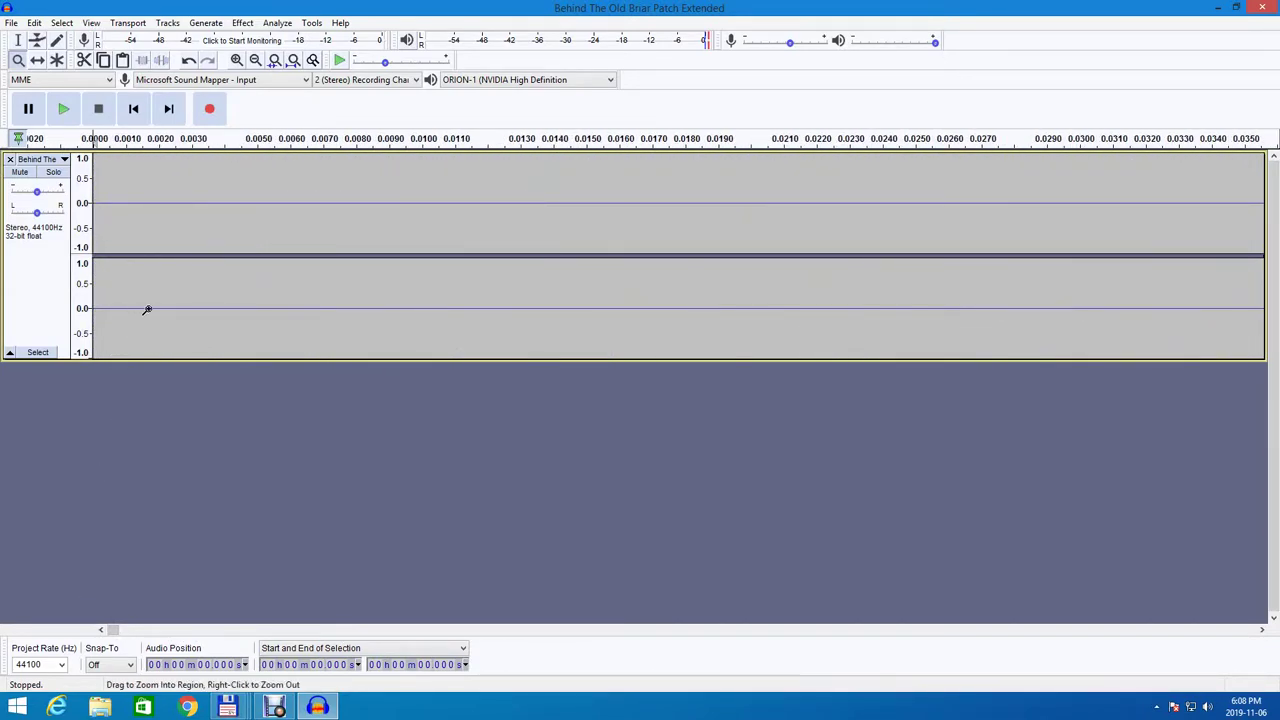
pyautogui.click(33, 270)
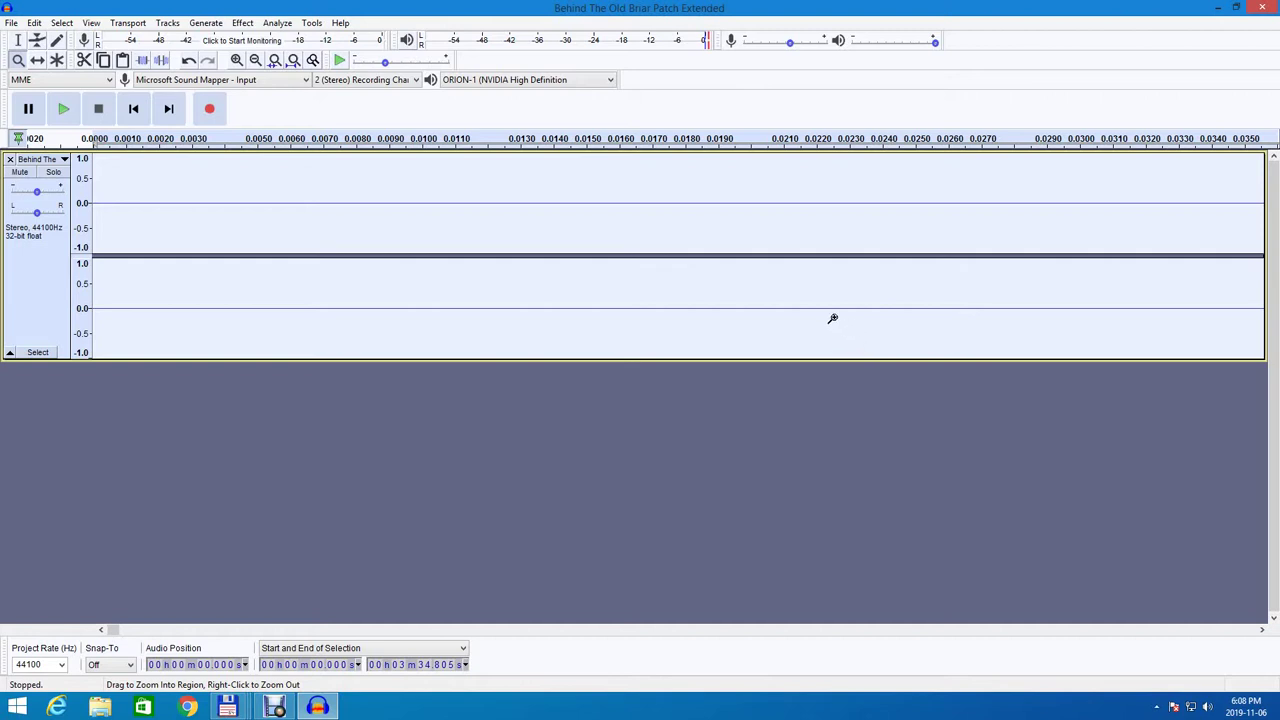
pyautogui.press('shift')
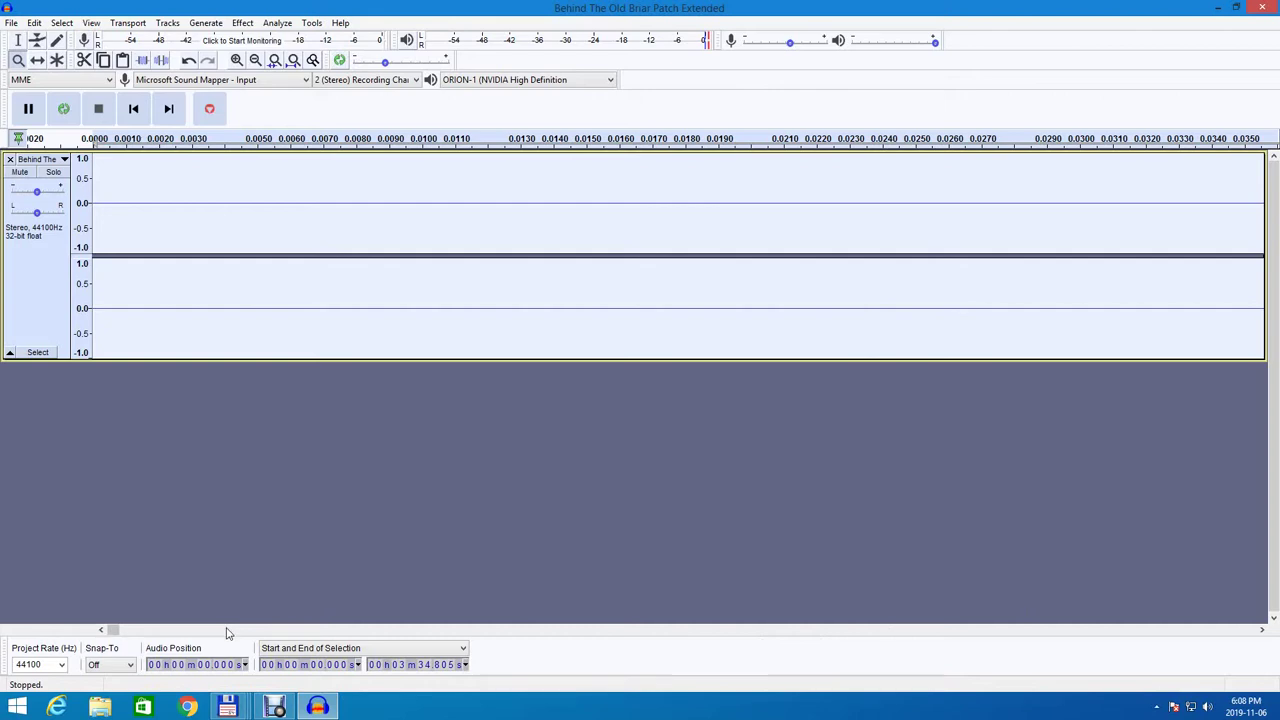
pyautogui.moveTo(226, 632); pyautogui.dragTo(143, 630)
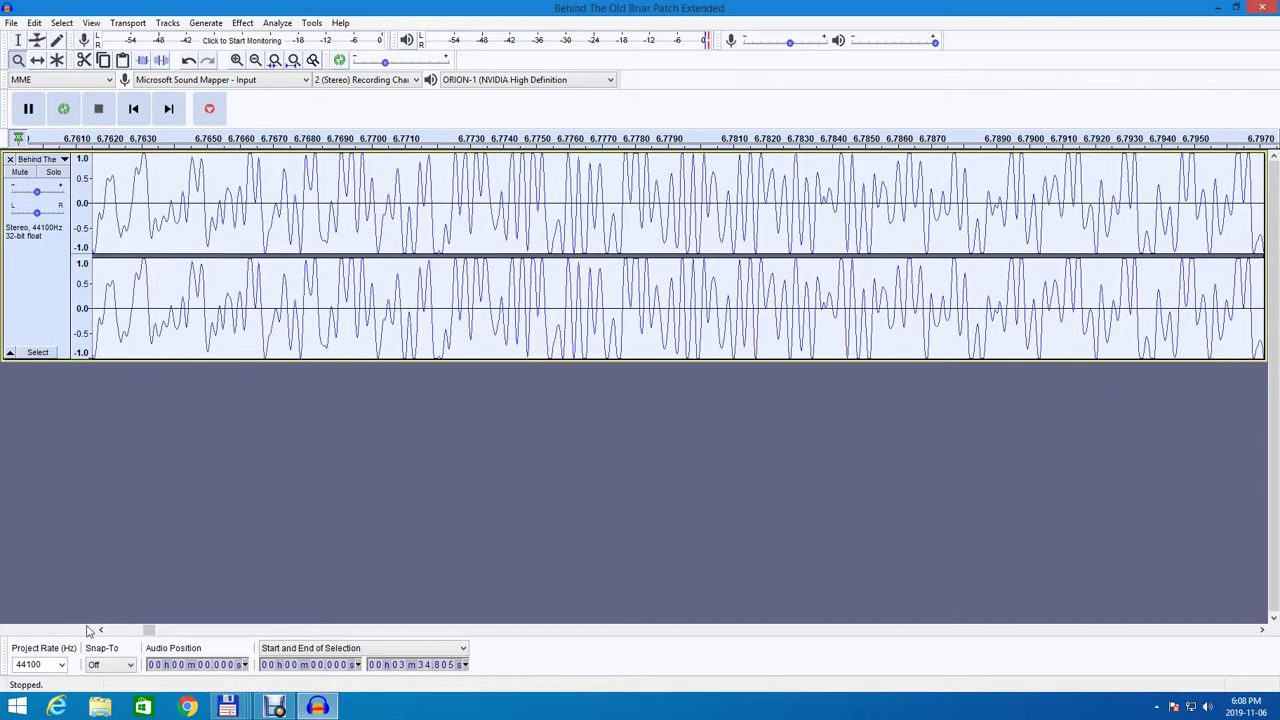
pyautogui.moveTo(148, 631); pyautogui.dragTo(120, 635)
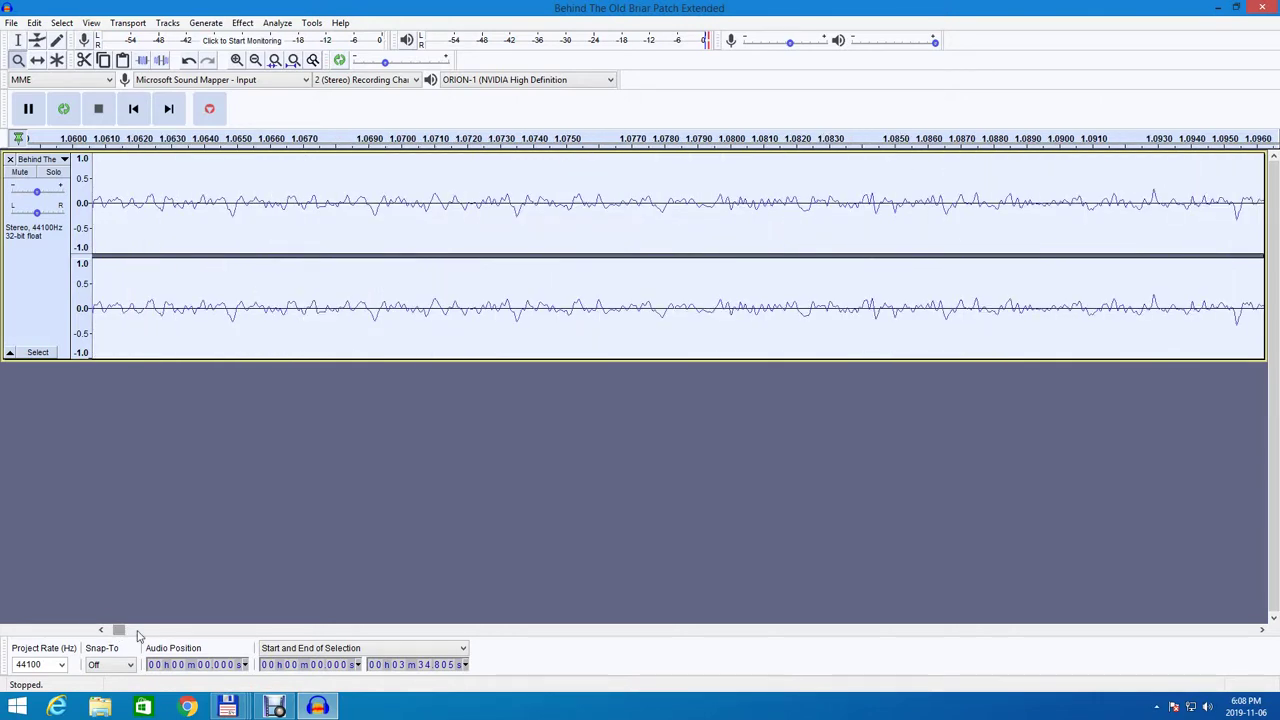
pyautogui.click(139, 634)
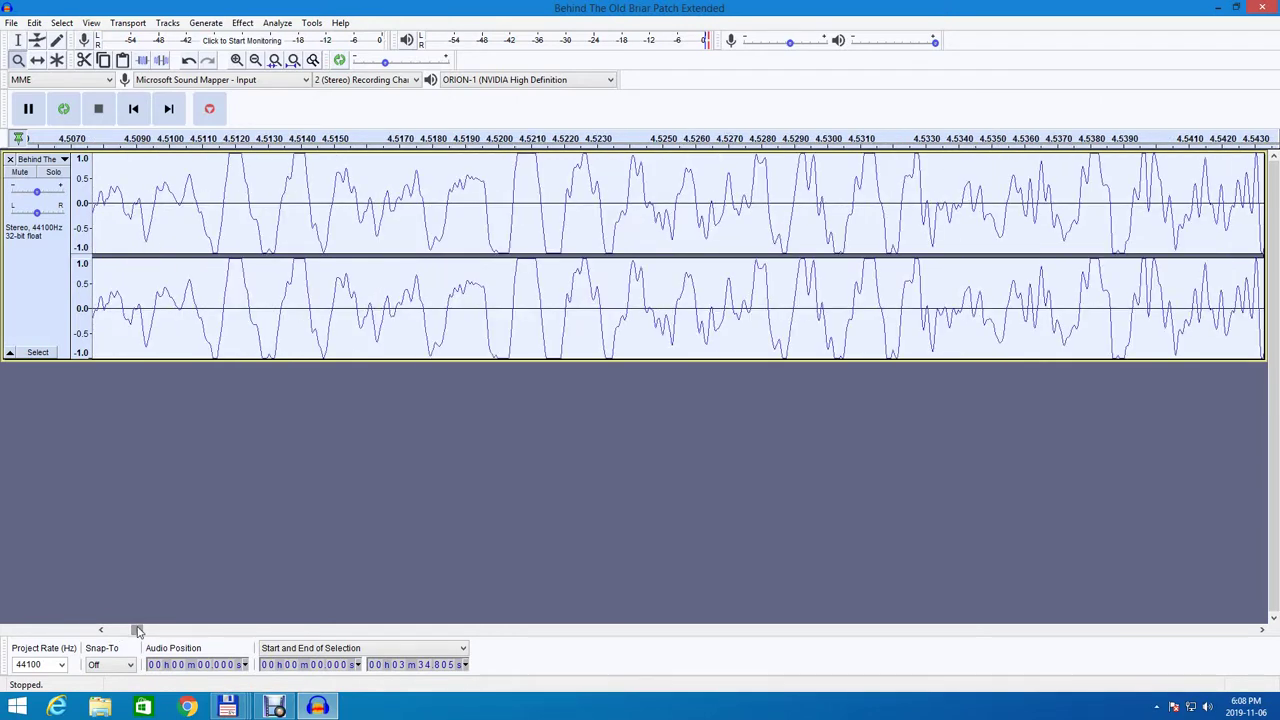
# Examine the waveform peaks backwards from about 4.54 s to 4.235 s for clipping in both channels.
pyautogui.click(103, 632)
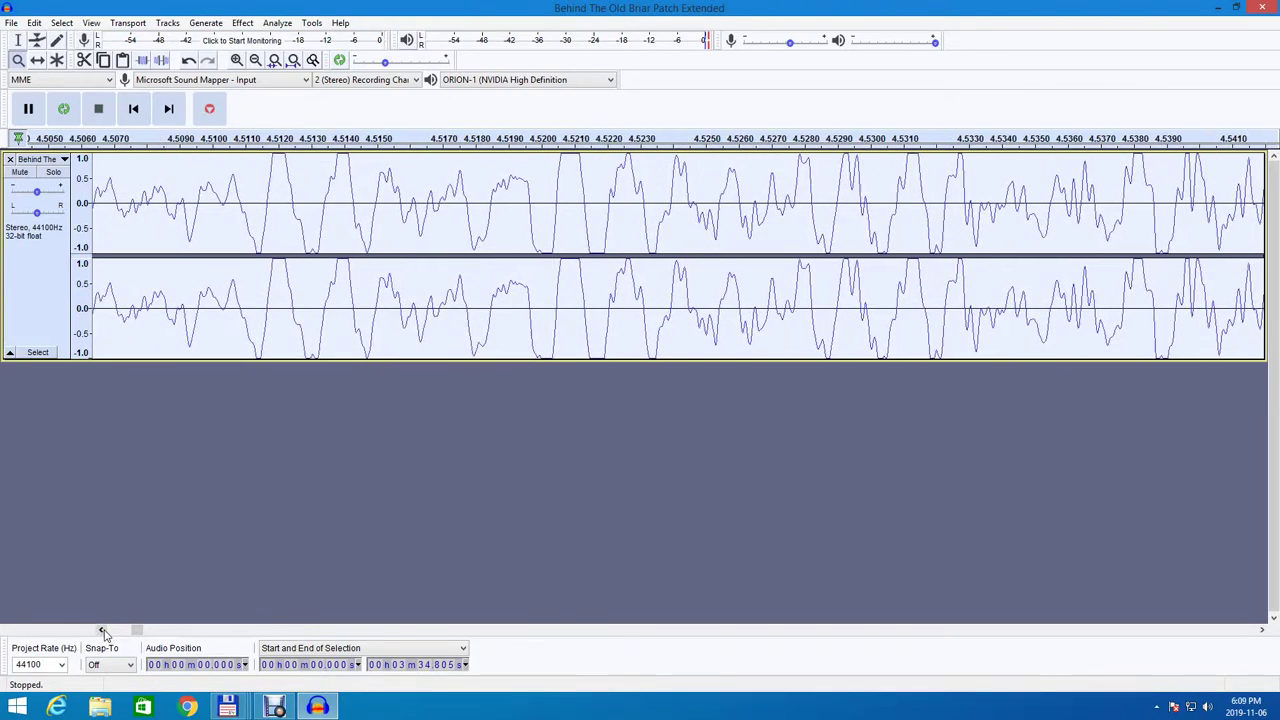
pyautogui.click(103, 632)
pyautogui.click(103, 632)
pyautogui.click(103, 632)
pyautogui.click(103, 632)
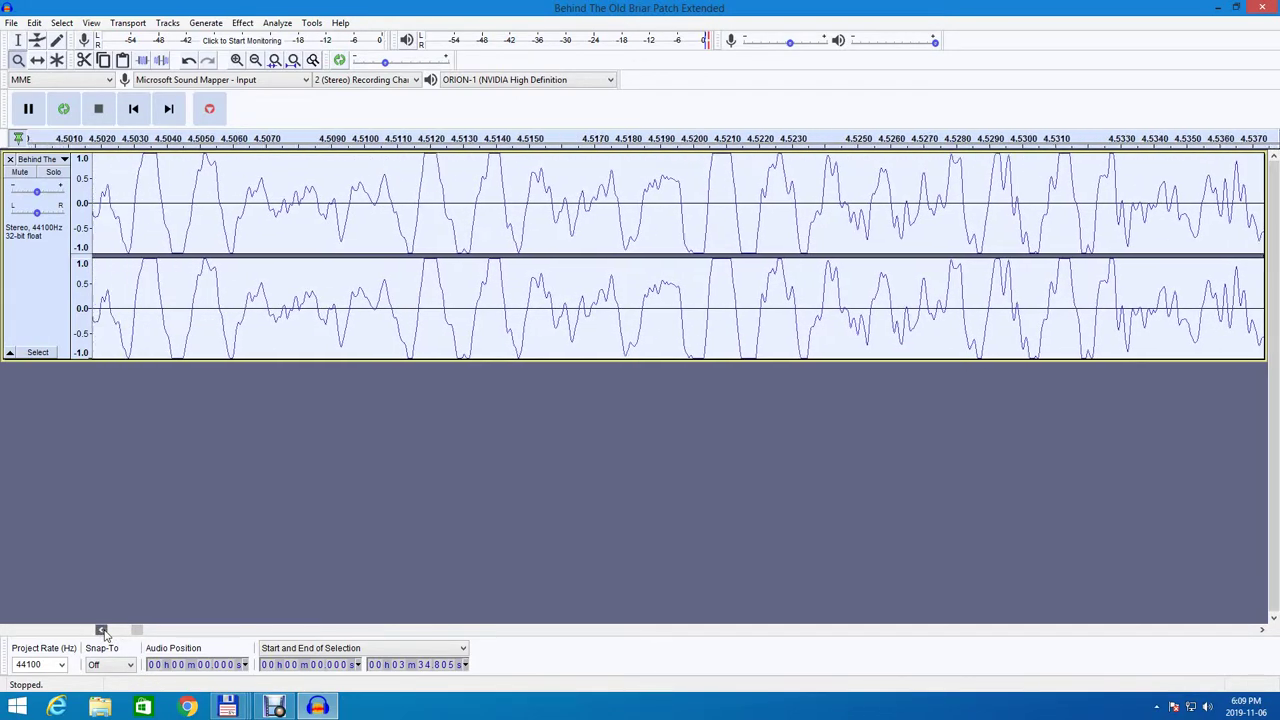
pyautogui.click(103, 632)
pyautogui.click(103, 632)
pyautogui.click(103, 632)
pyautogui.click(103, 632)
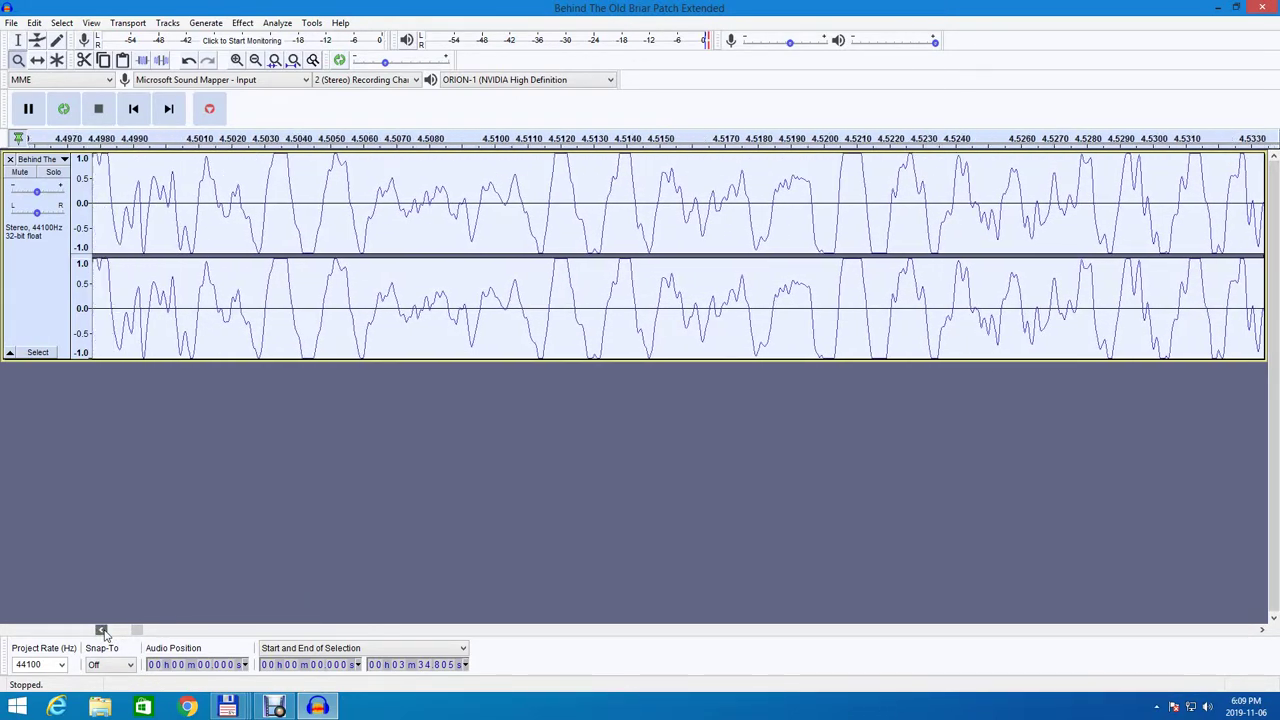
pyautogui.click(103, 632)
pyautogui.click(103, 632)
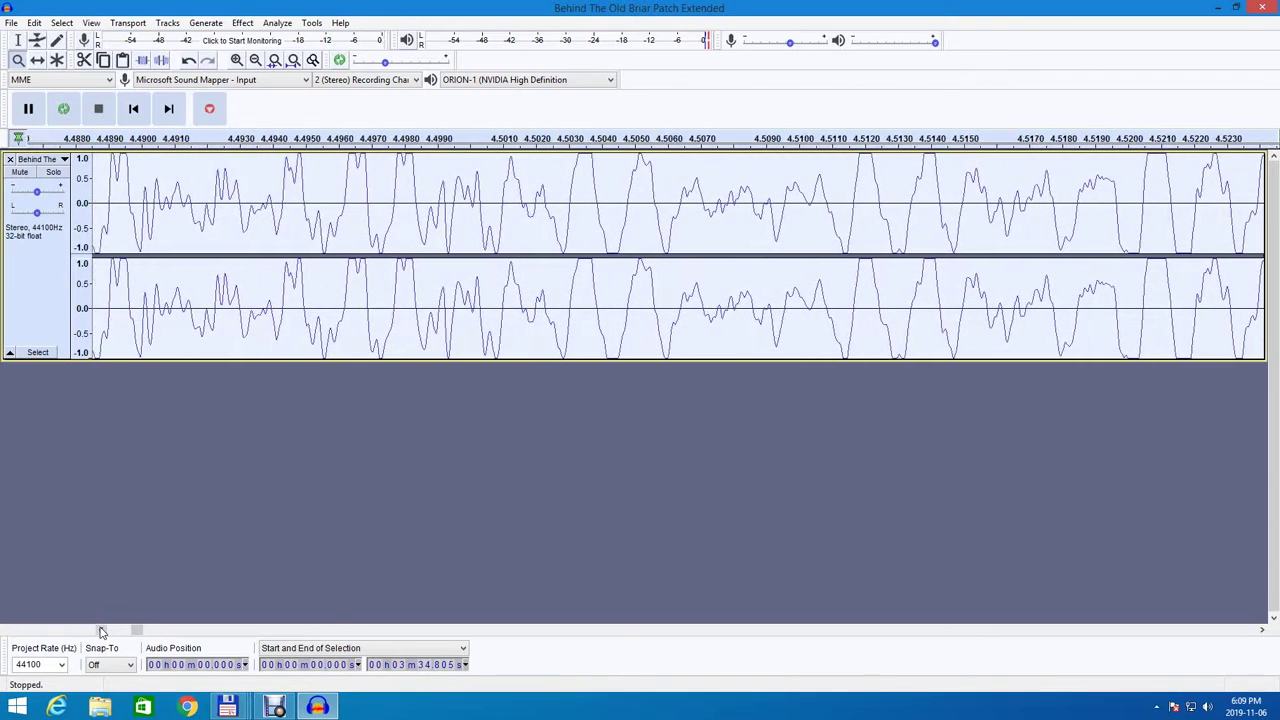
pyautogui.click(101, 632)
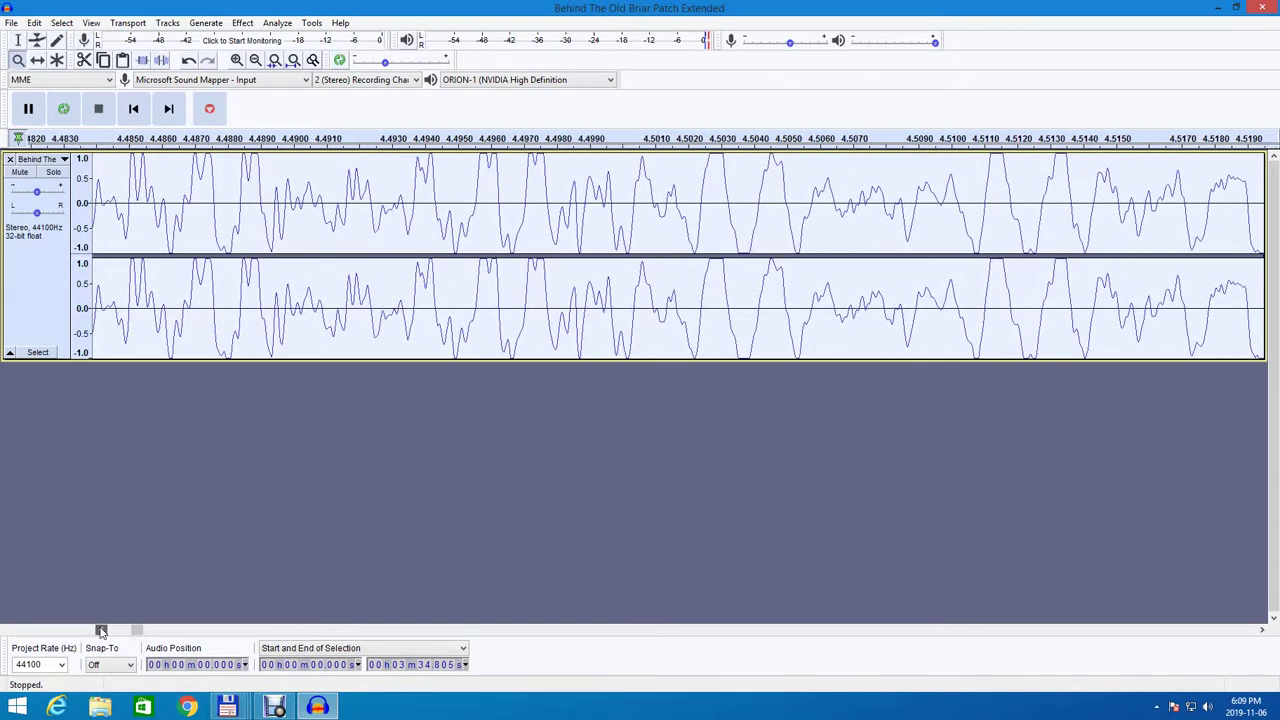
pyautogui.click(101, 632)
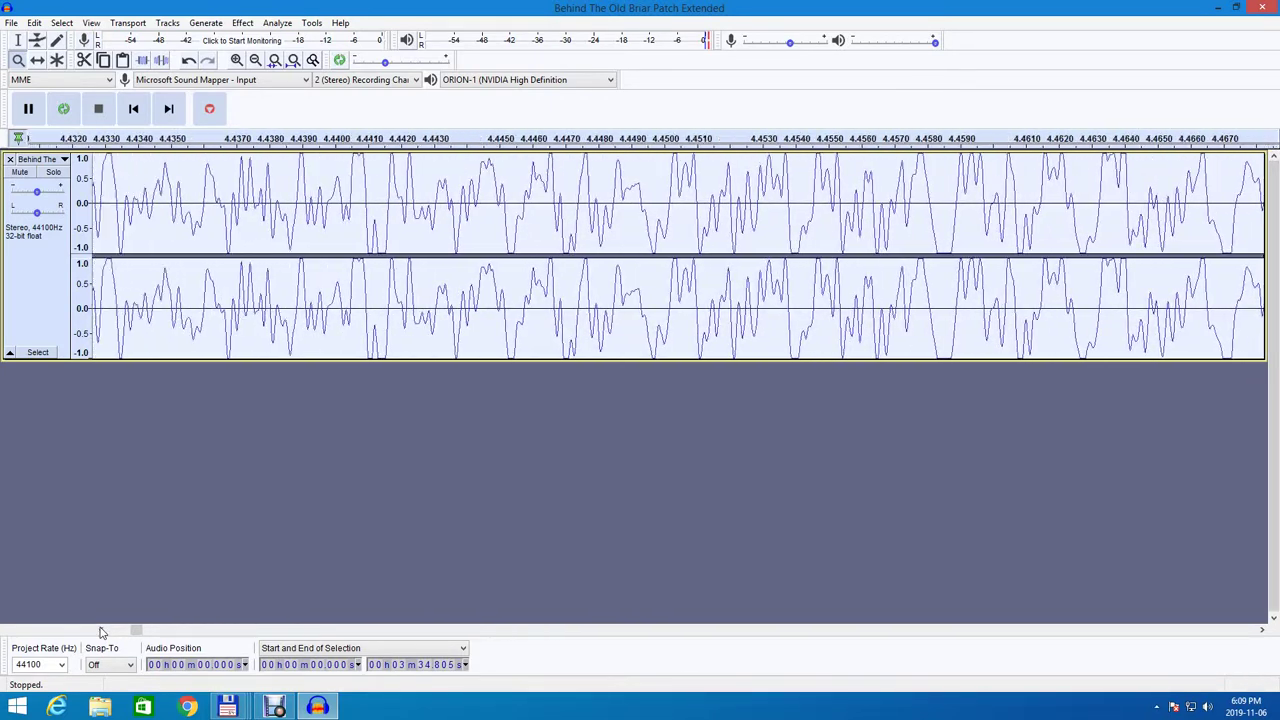
pyautogui.click(101, 632)
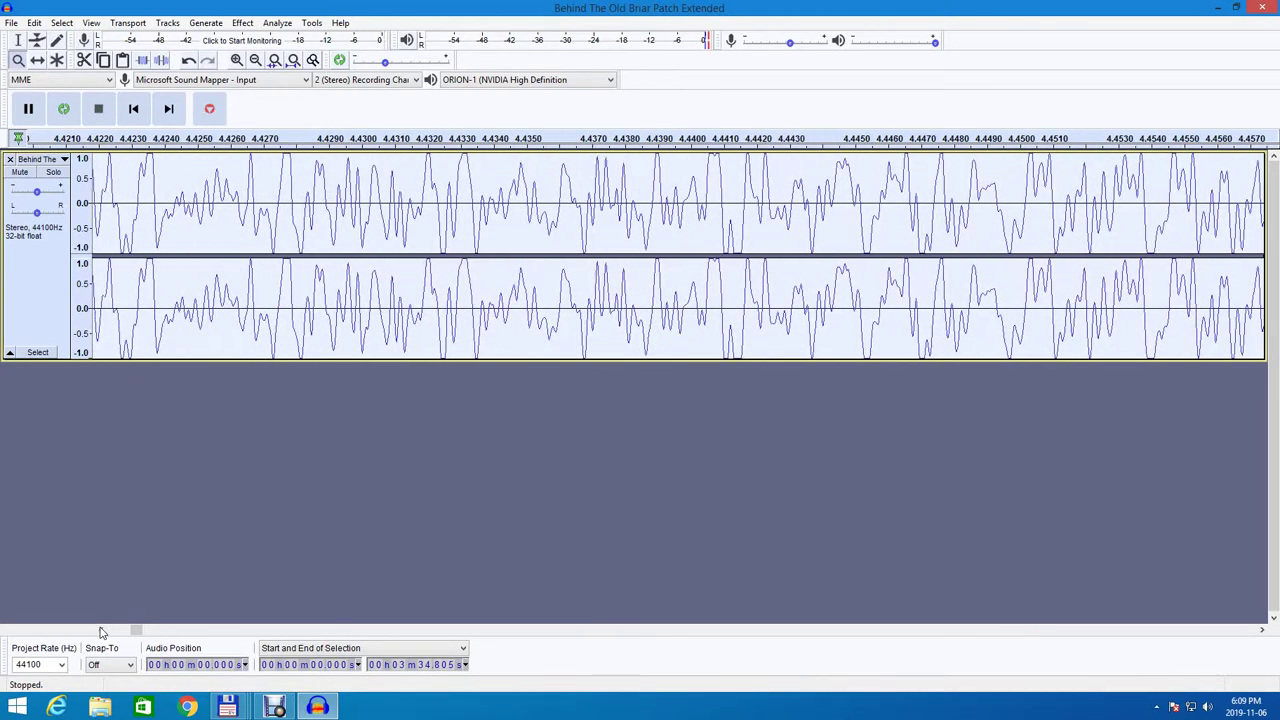
pyautogui.click(101, 632)
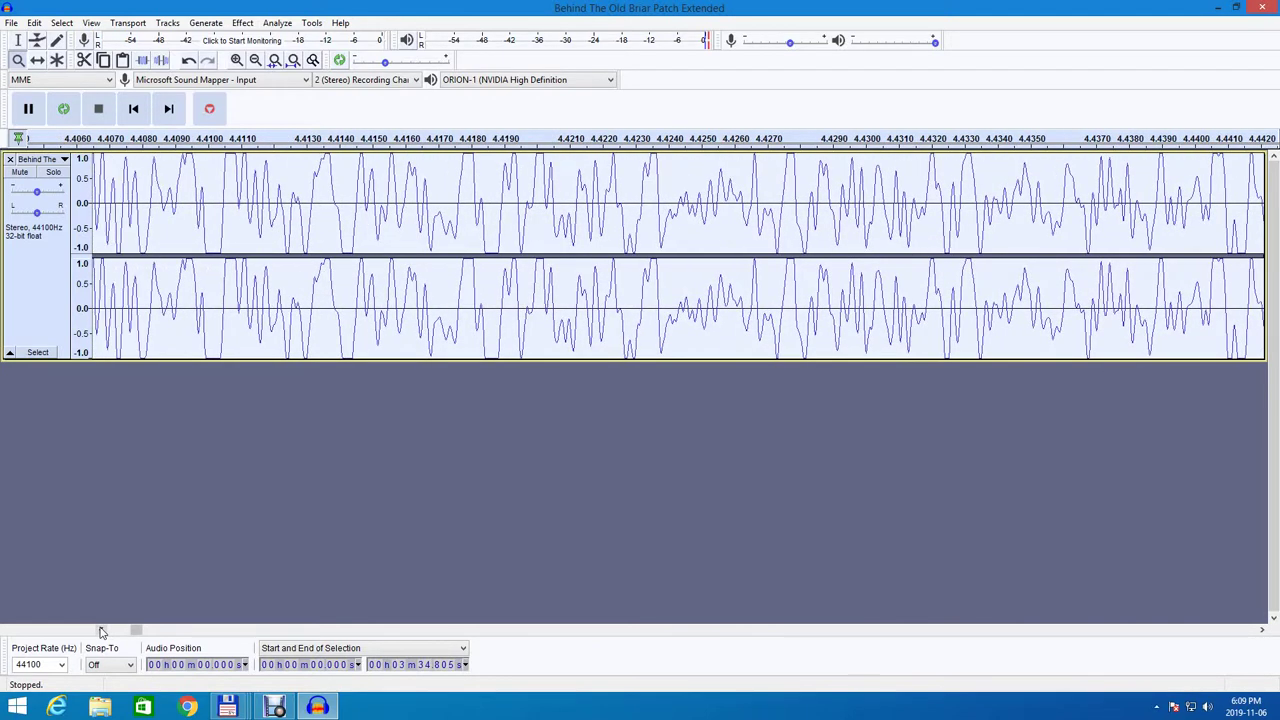
pyautogui.click(101, 632)
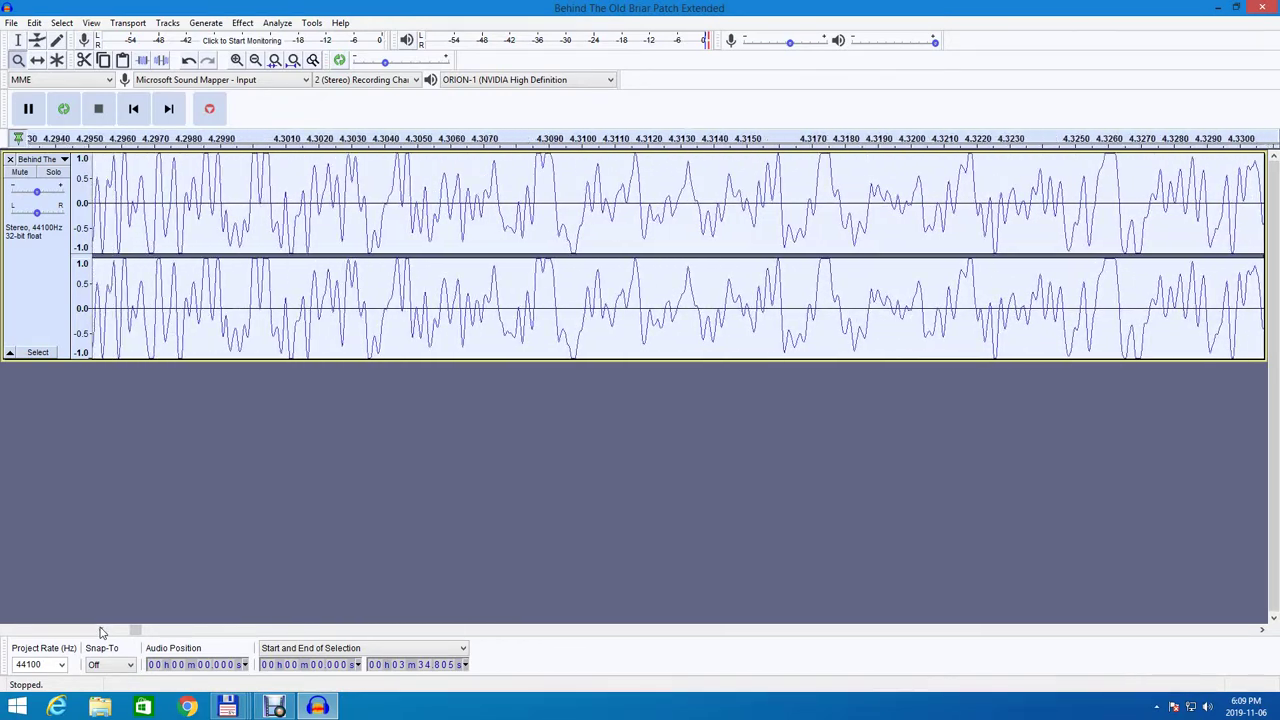
pyautogui.hscroll(-3, 100, 632)
pyautogui.hscroll(-3, 100, 632)
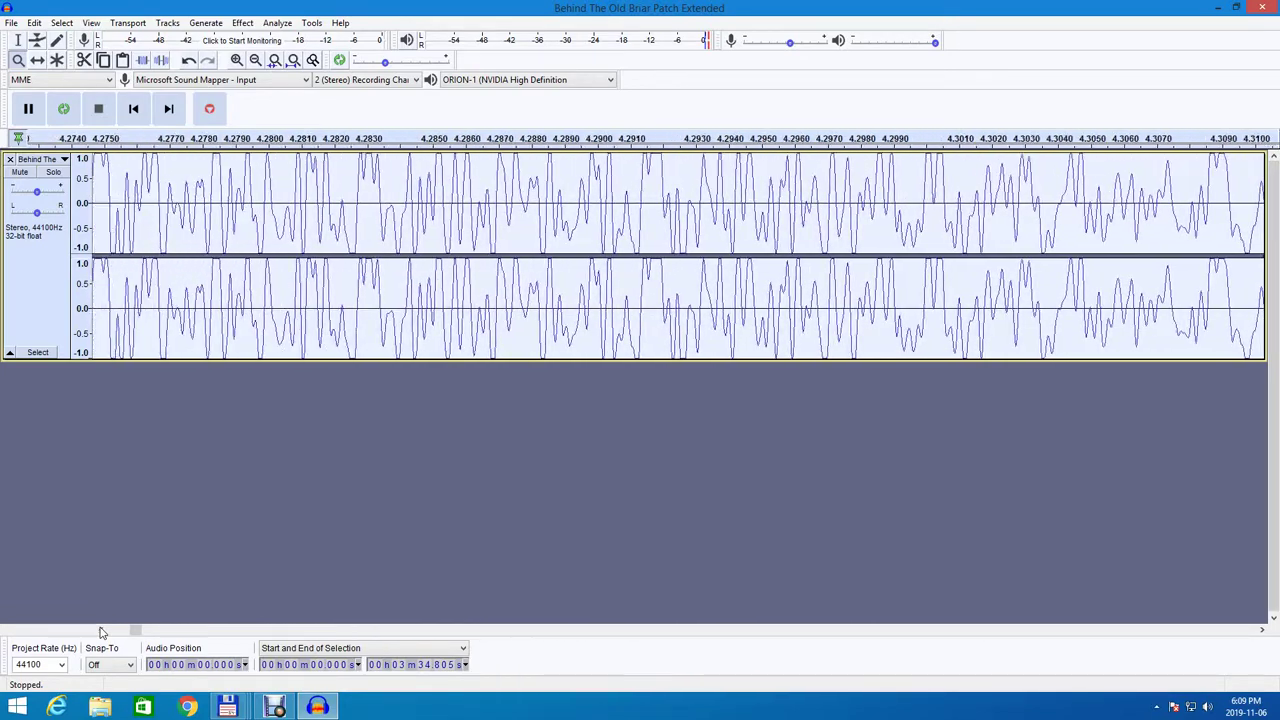
pyautogui.hscroll(-12, 100, 632)
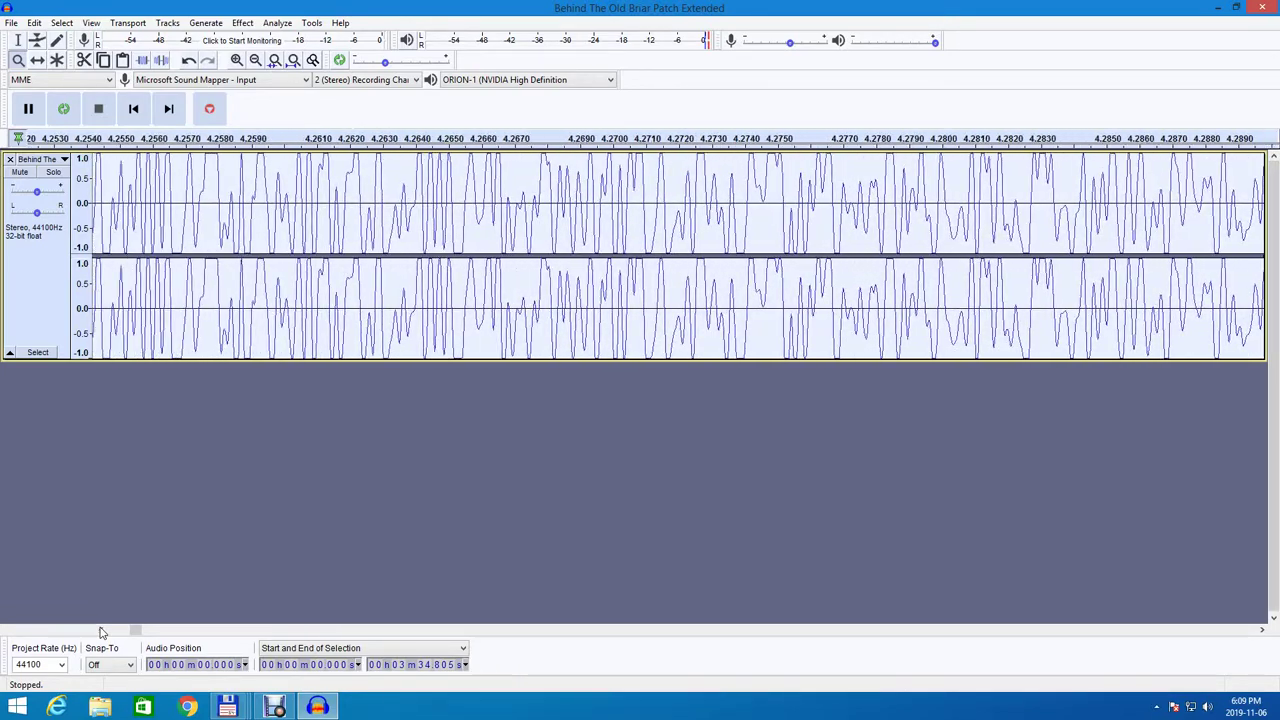
pyautogui.hscroll(-11, 100, 632)
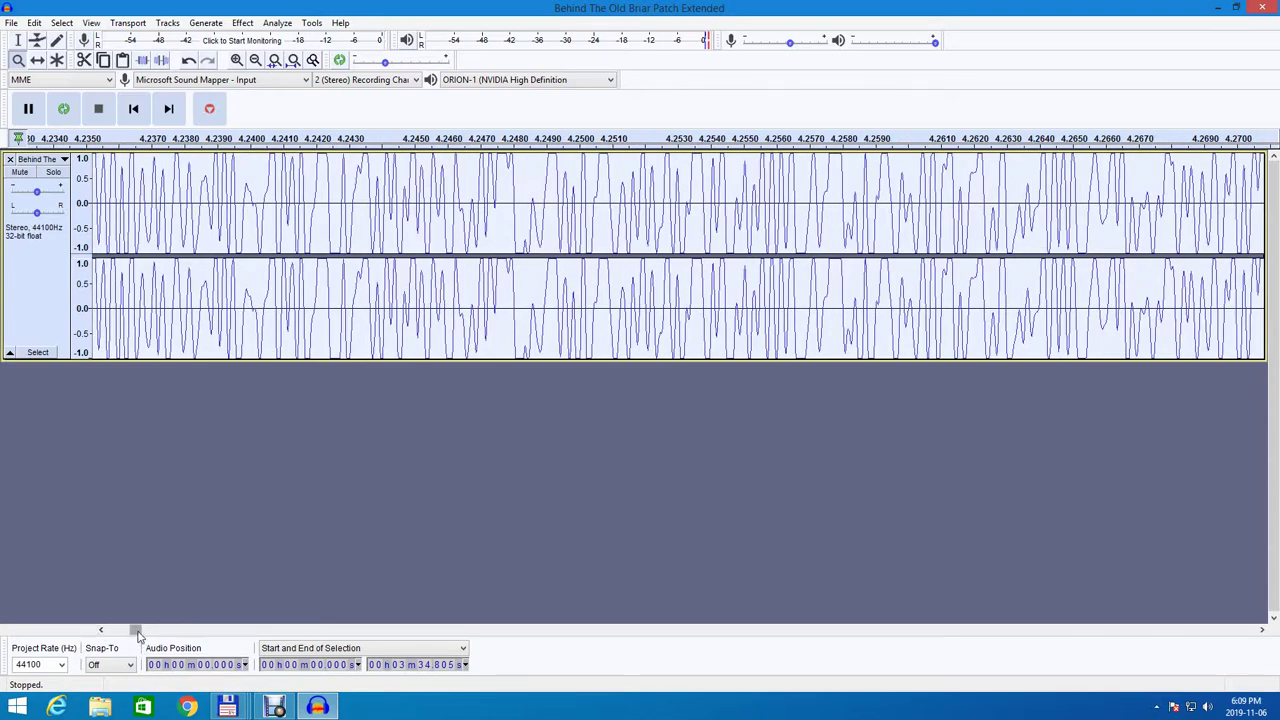
# Select the audio from 0.664 s, just before the music swells, to the end of the track and copy it.
pyautogui.moveTo(137, 632); pyautogui.dragTo(117, 631)
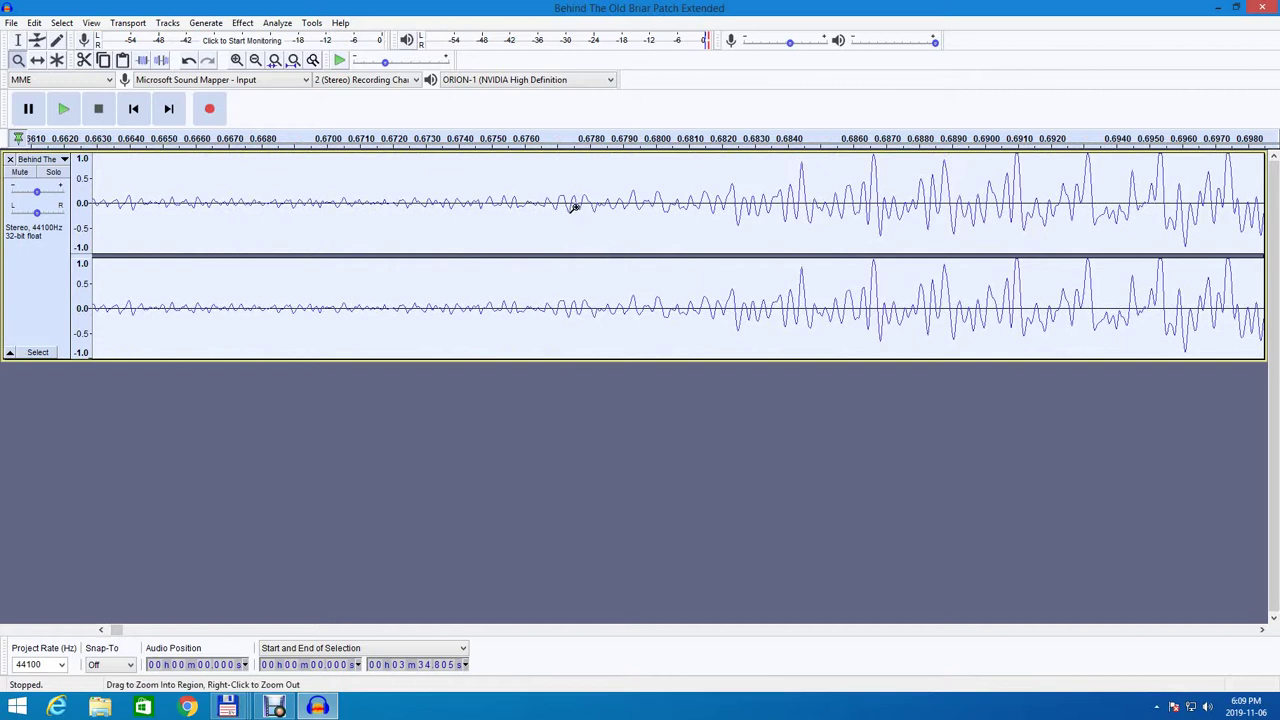
pyautogui.moveTo(574, 206)
pyautogui.mouseDown()
pyautogui.moveTo(669, 214)
pyautogui.moveTo(571, 209)
pyautogui.mouseUp()
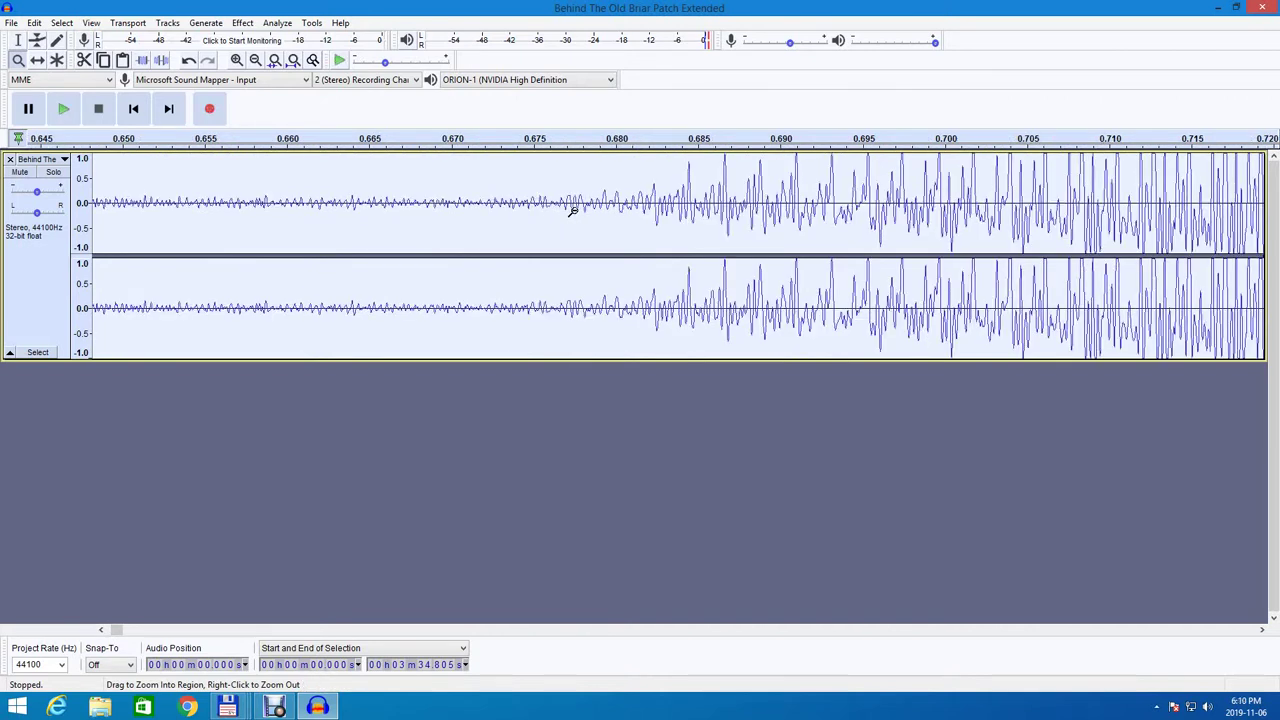
pyautogui.click(18, 41)
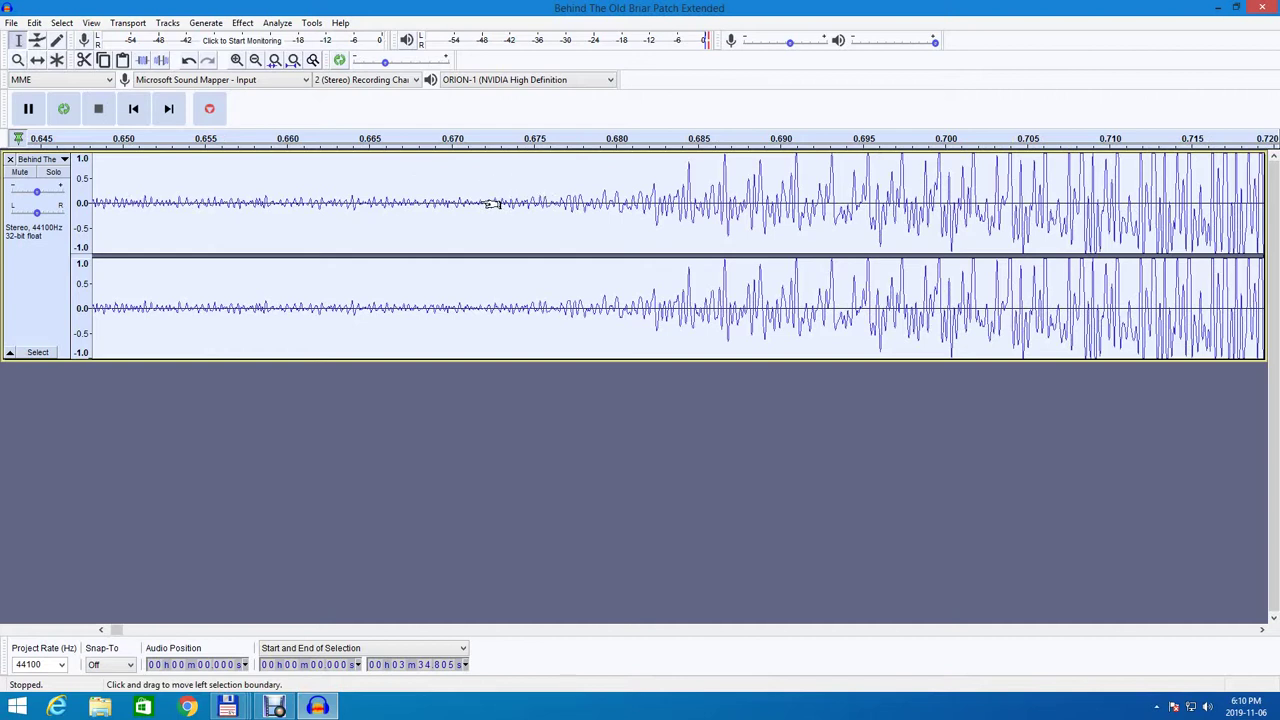
pyautogui.keyDown('shift'); pyautogui.click(482, 203); pyautogui.keyUp('shift')
pyautogui.moveTo(490, 203); pyautogui.dragTo(361, 198)
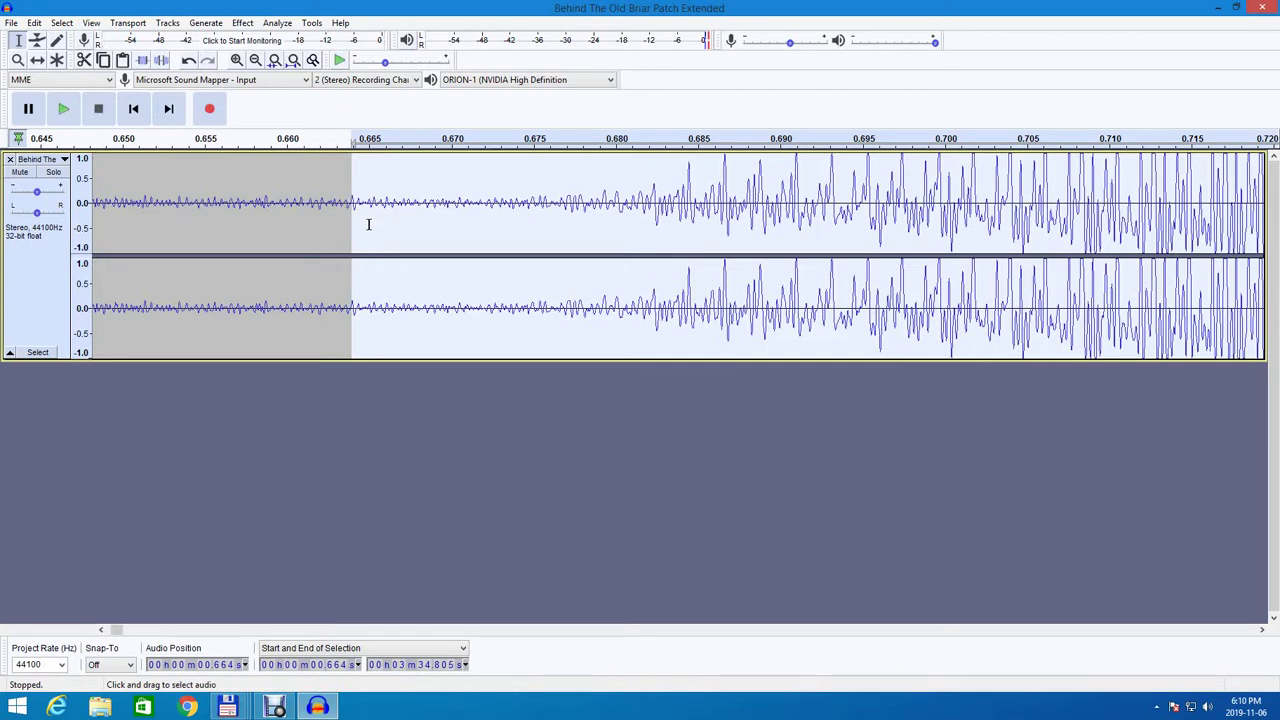
pyautogui.click(12, 23)
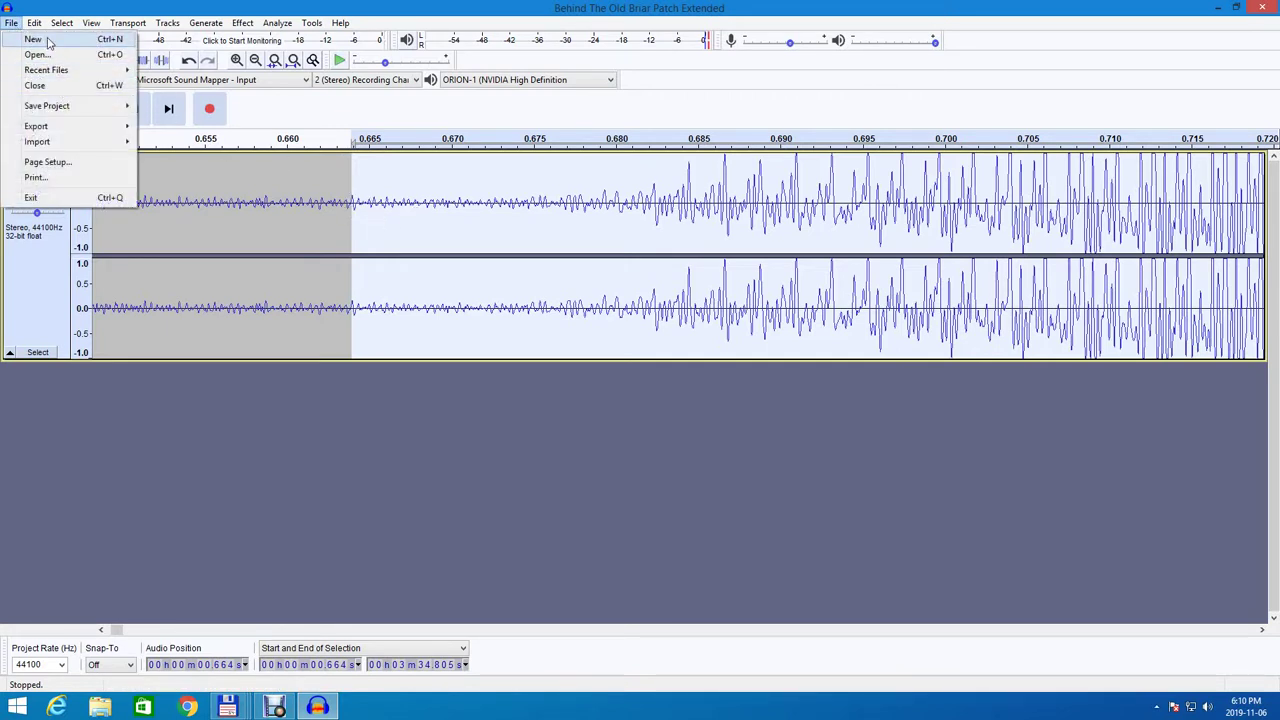
pyautogui.moveTo(36, 23)
pyautogui.click(66, 105)
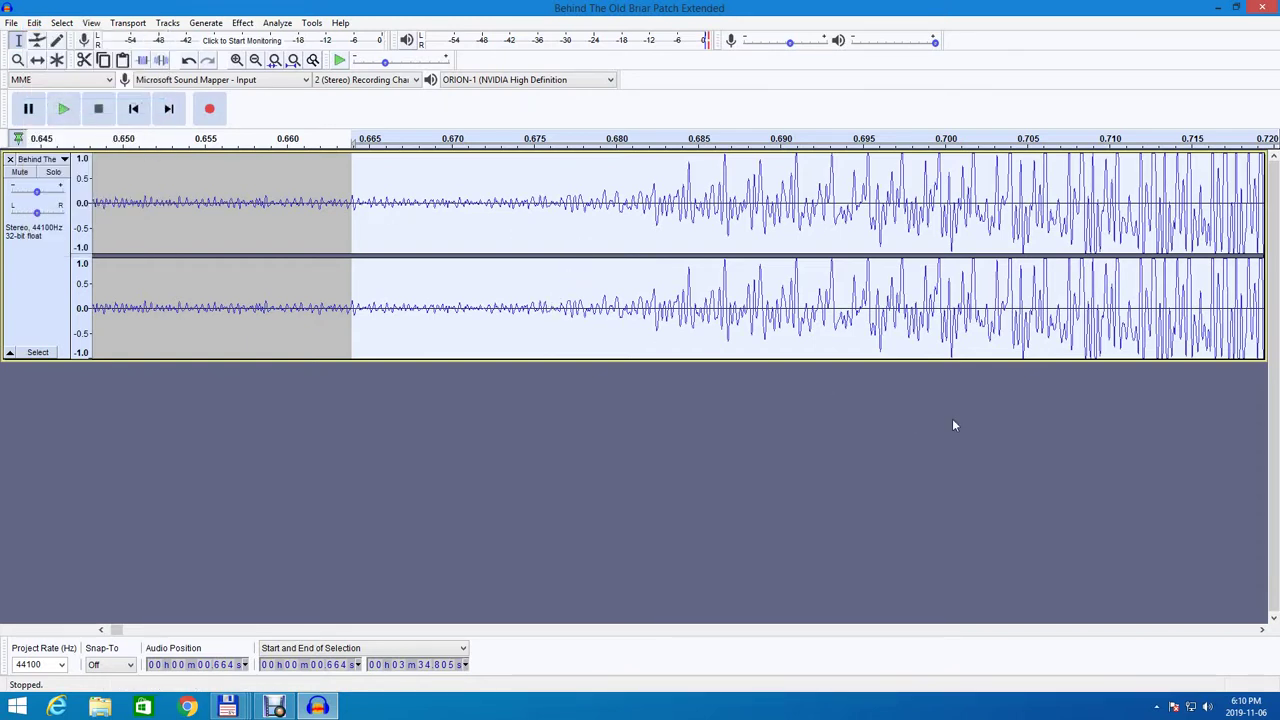
# Paste the copied audio at about 3:32.964, in the quiet passage near the end of the track.
pyautogui.hscroll(5, 1260, 605)
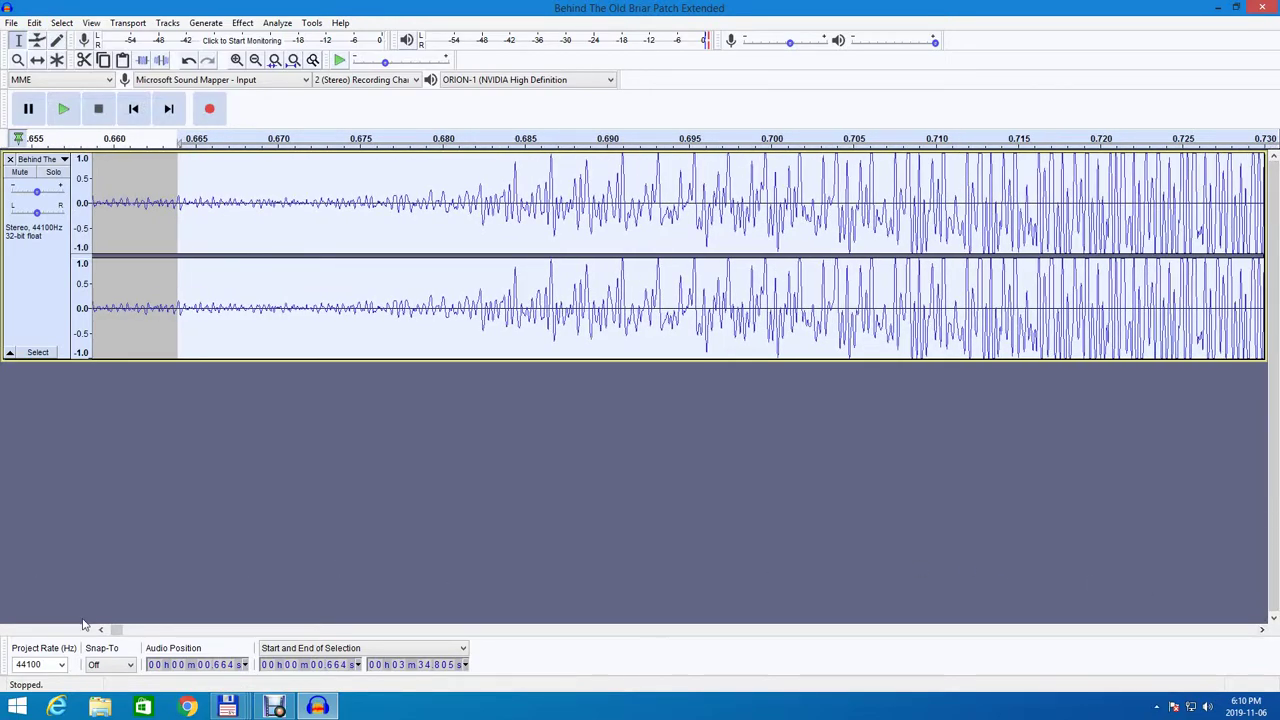
pyautogui.moveTo(116, 630); pyautogui.dragTo(1221, 629)
pyautogui.moveTo(1225, 712); pyautogui.dragTo(1243, 713)
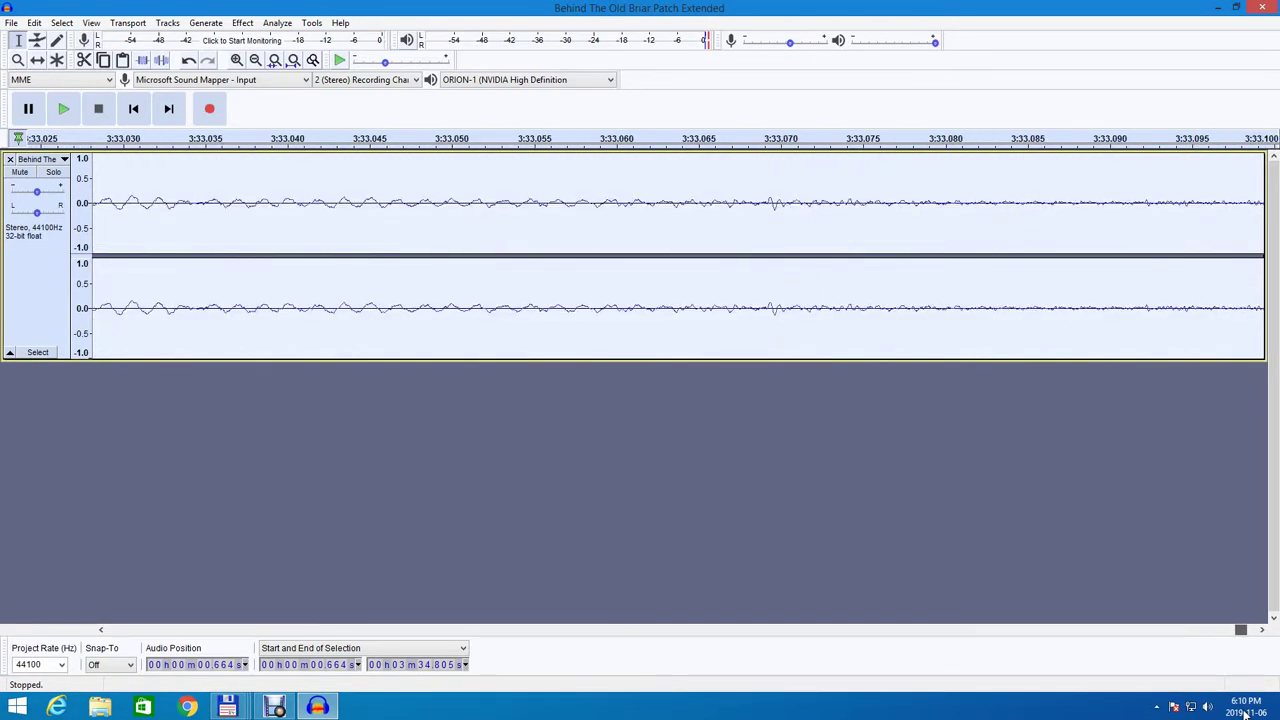
pyautogui.moveTo(1245, 712); pyautogui.dragTo(1240, 713)
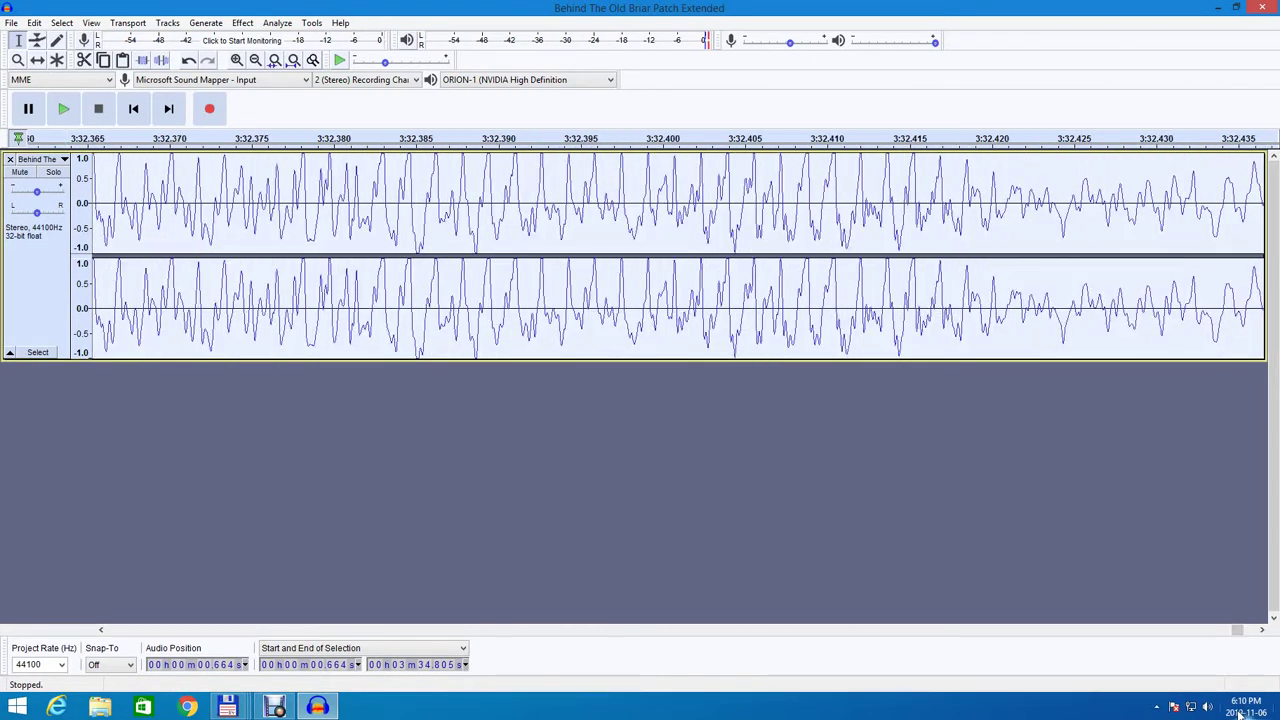
pyautogui.click(1263, 630)
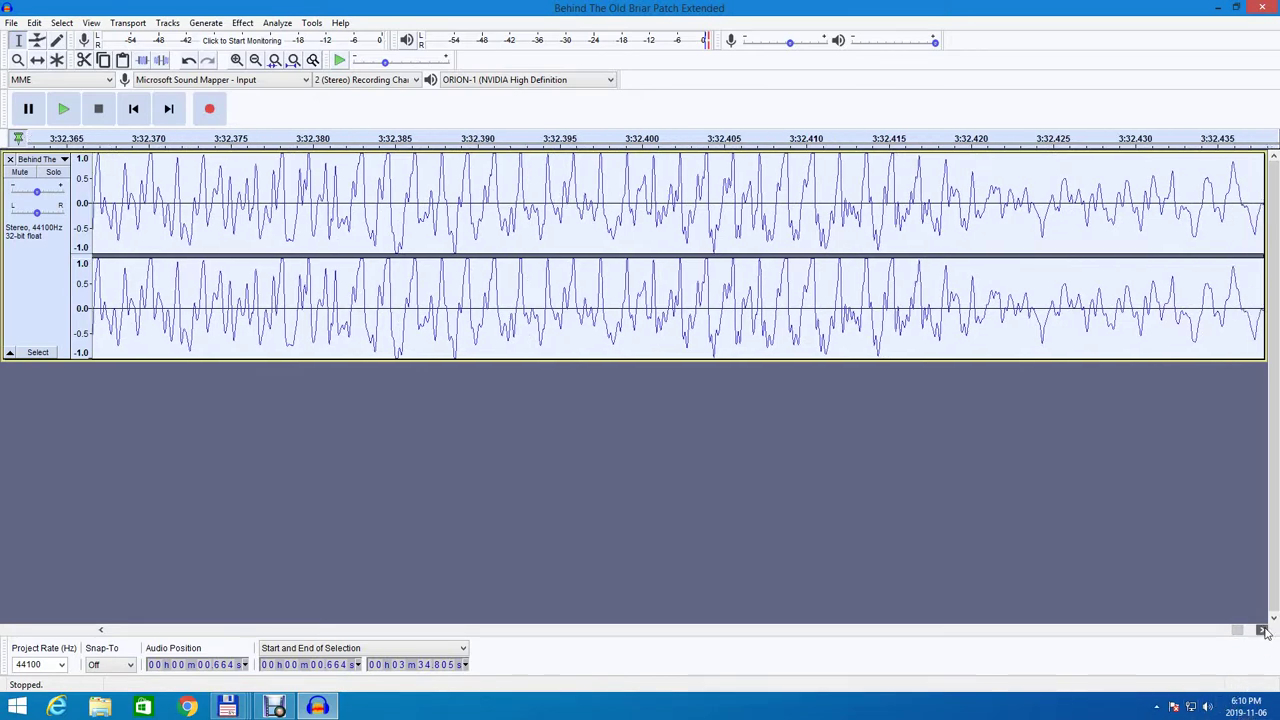
pyautogui.moveTo(1265, 632); pyautogui.dragTo(1243, 636)
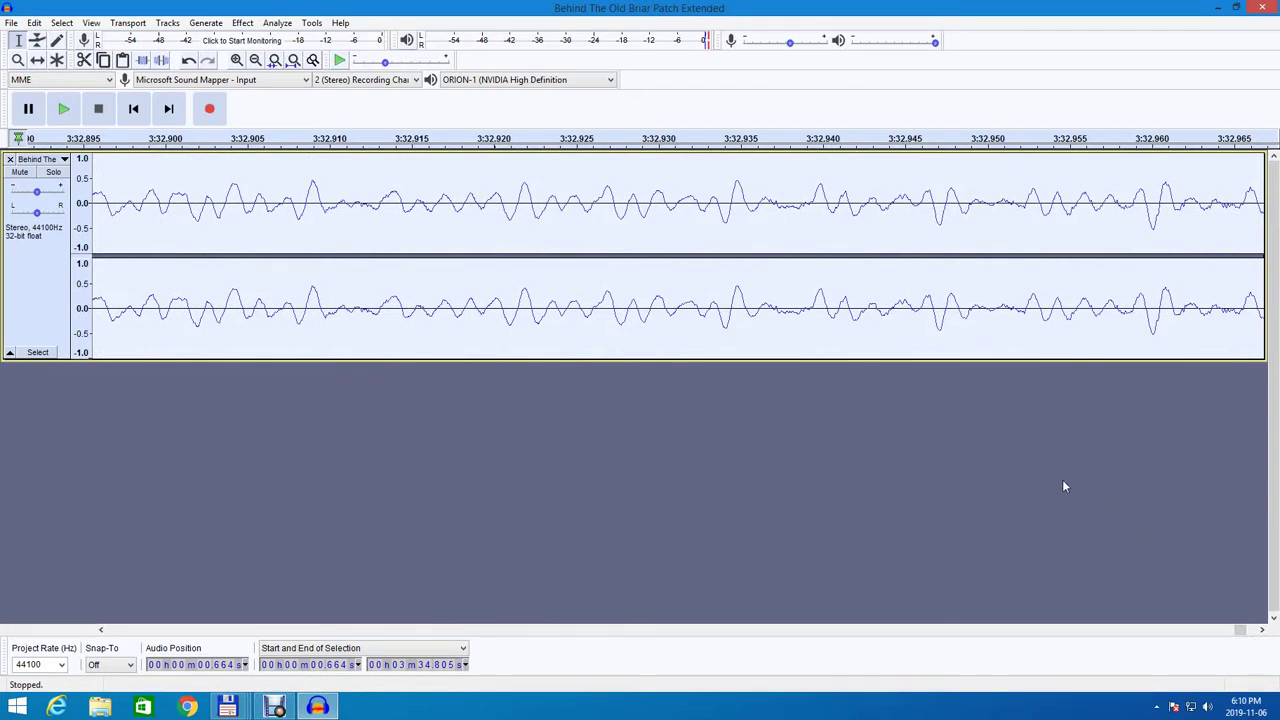
pyautogui.click(1216, 200)
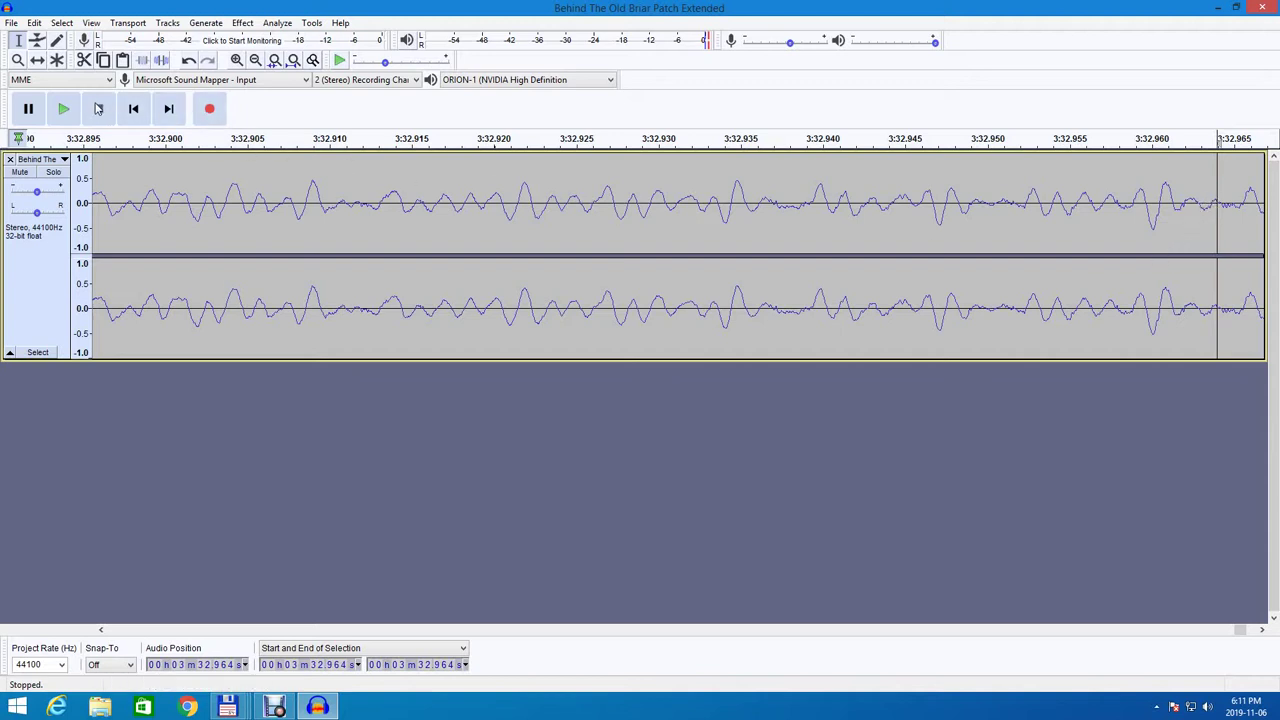
pyautogui.click(34, 22)
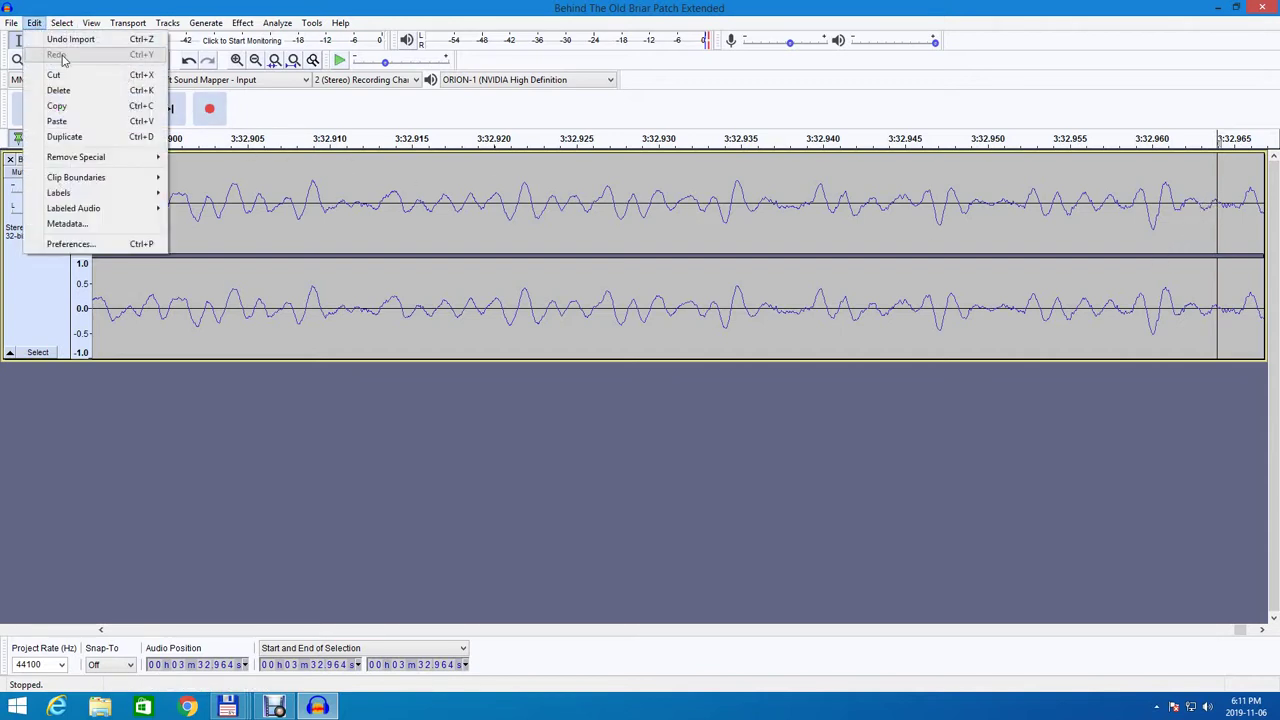
pyautogui.click(57, 121)
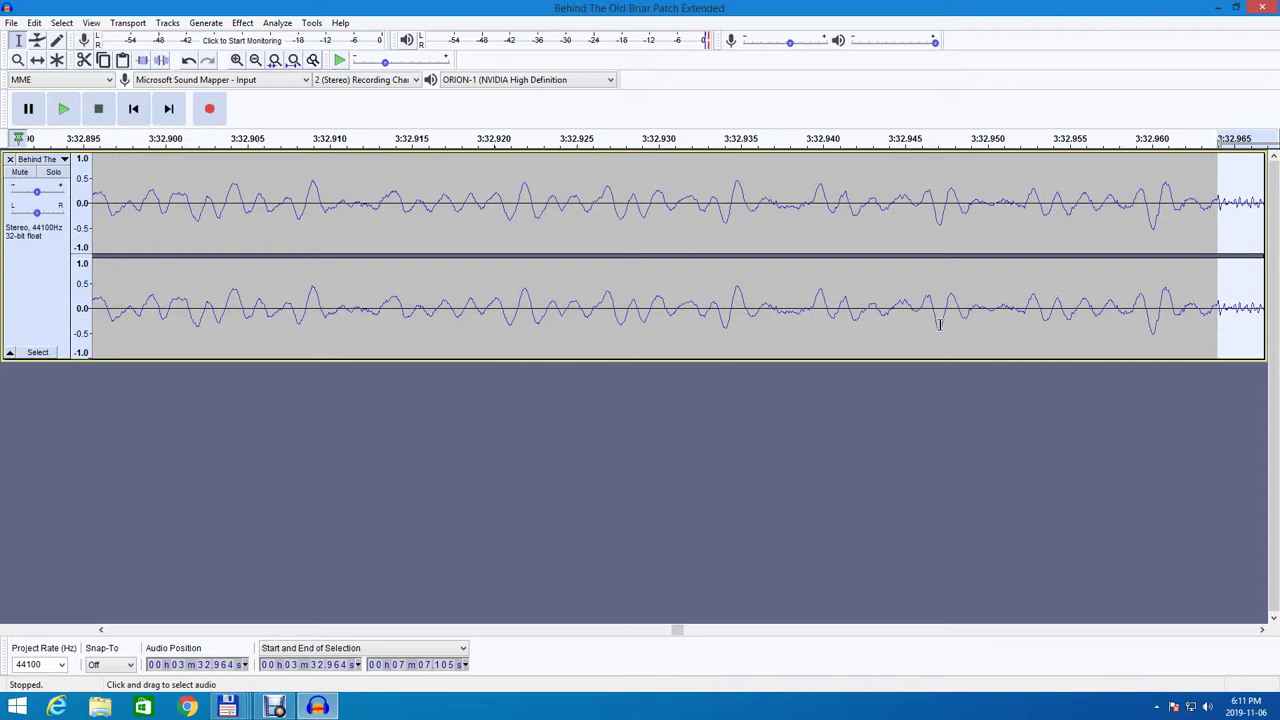
# Examine the waveform closely on both sides of the paste seam at 3:32.964, down to the individual samples.
pyautogui.click(17, 61)
pyautogui.click(1249, 227)
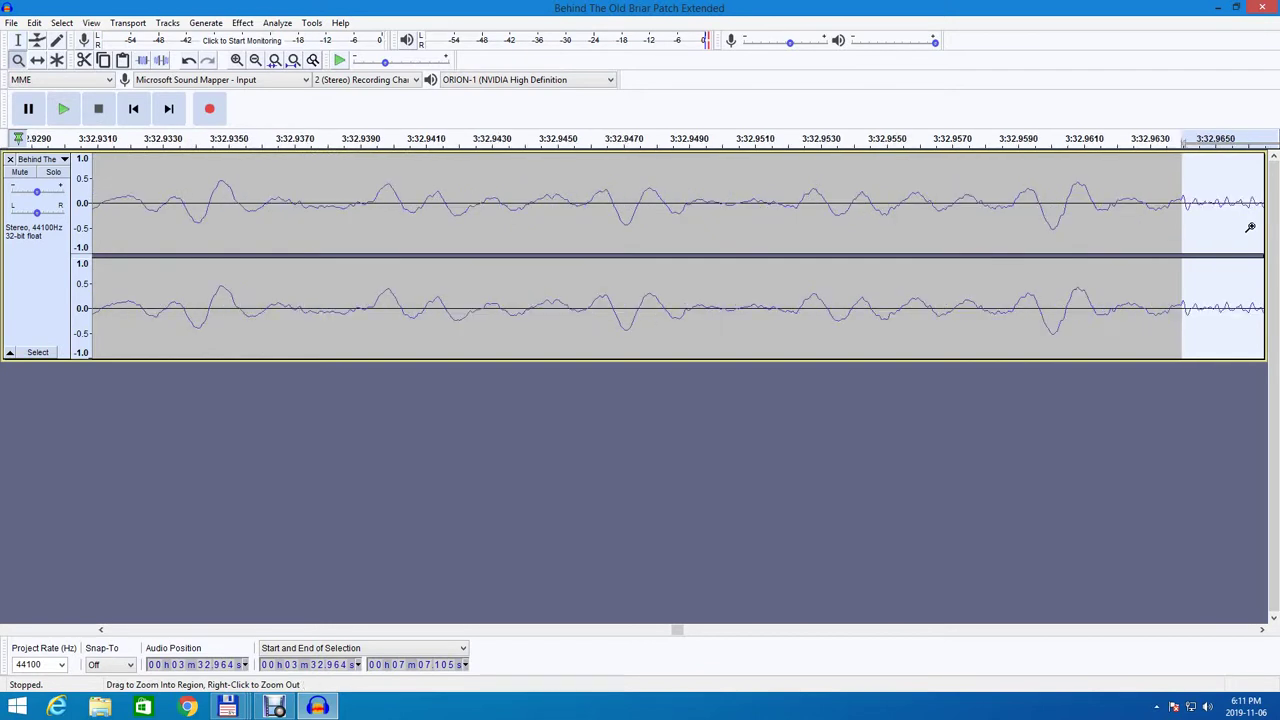
pyautogui.moveTo(1249, 227); pyautogui.dragTo(1136, 204)
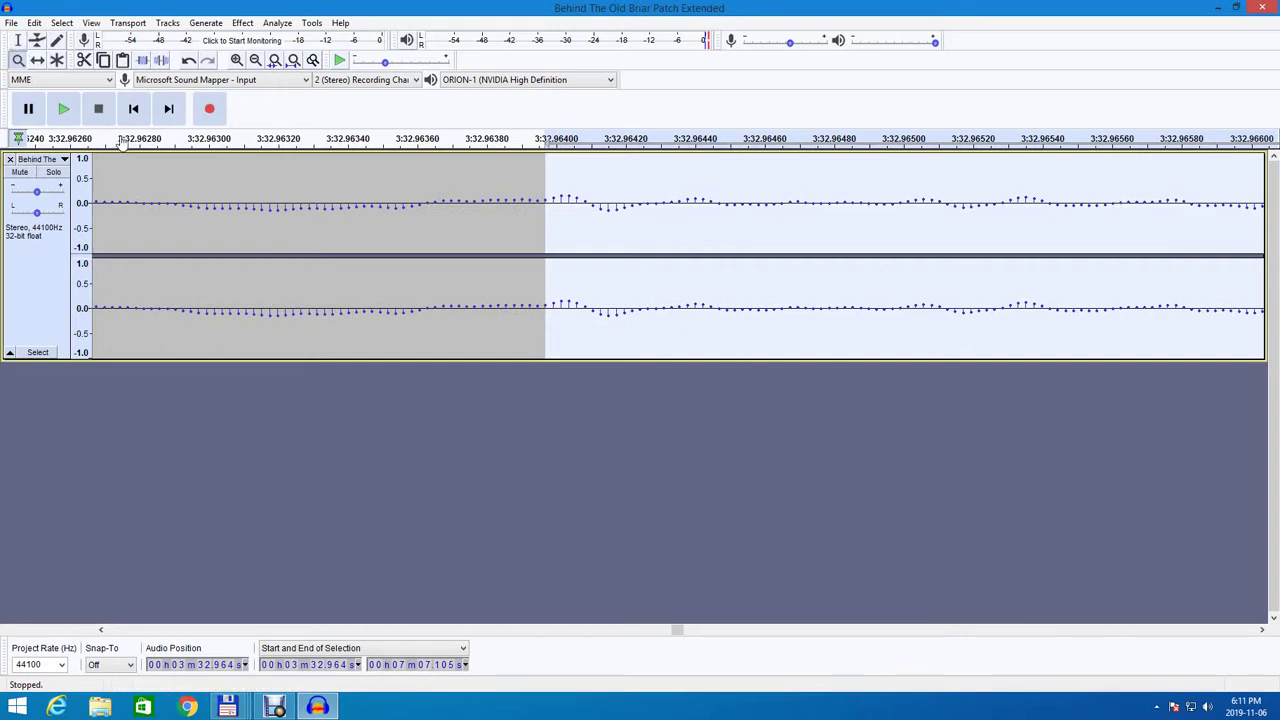
pyautogui.rightClick(235, 232)
pyautogui.click(235, 232)
pyautogui.click(235, 232)
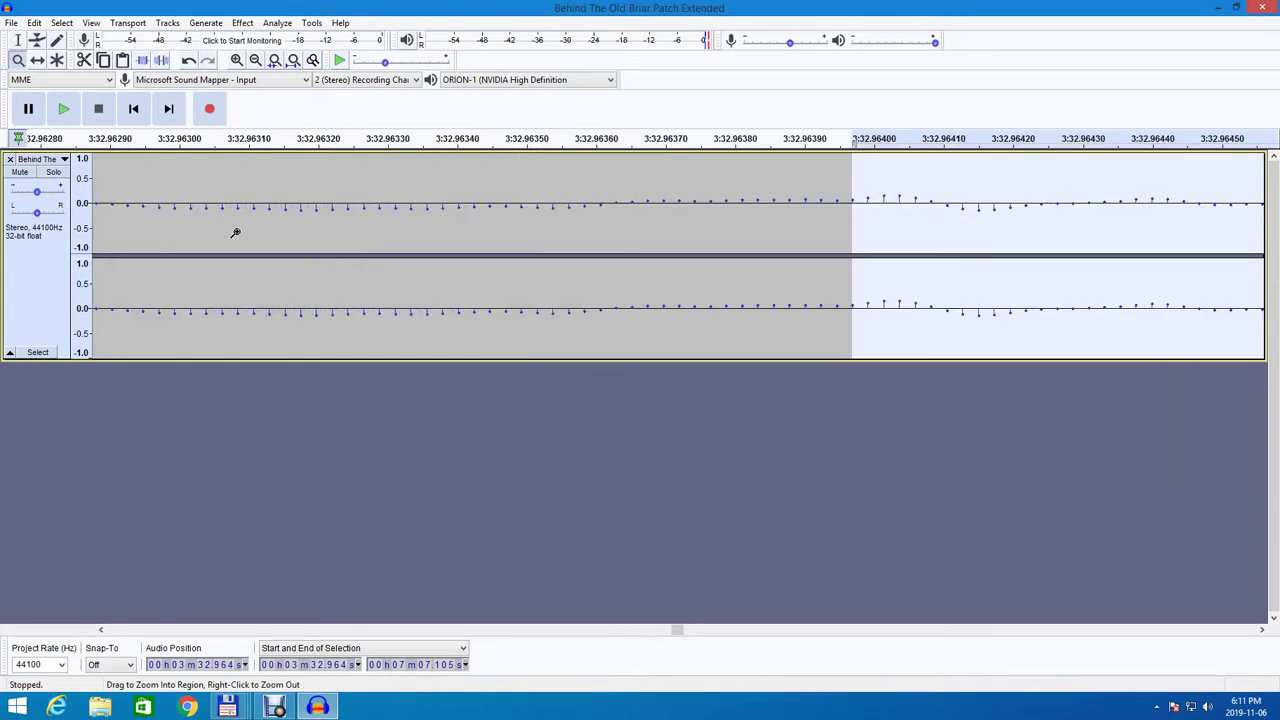
pyautogui.click(235, 232)
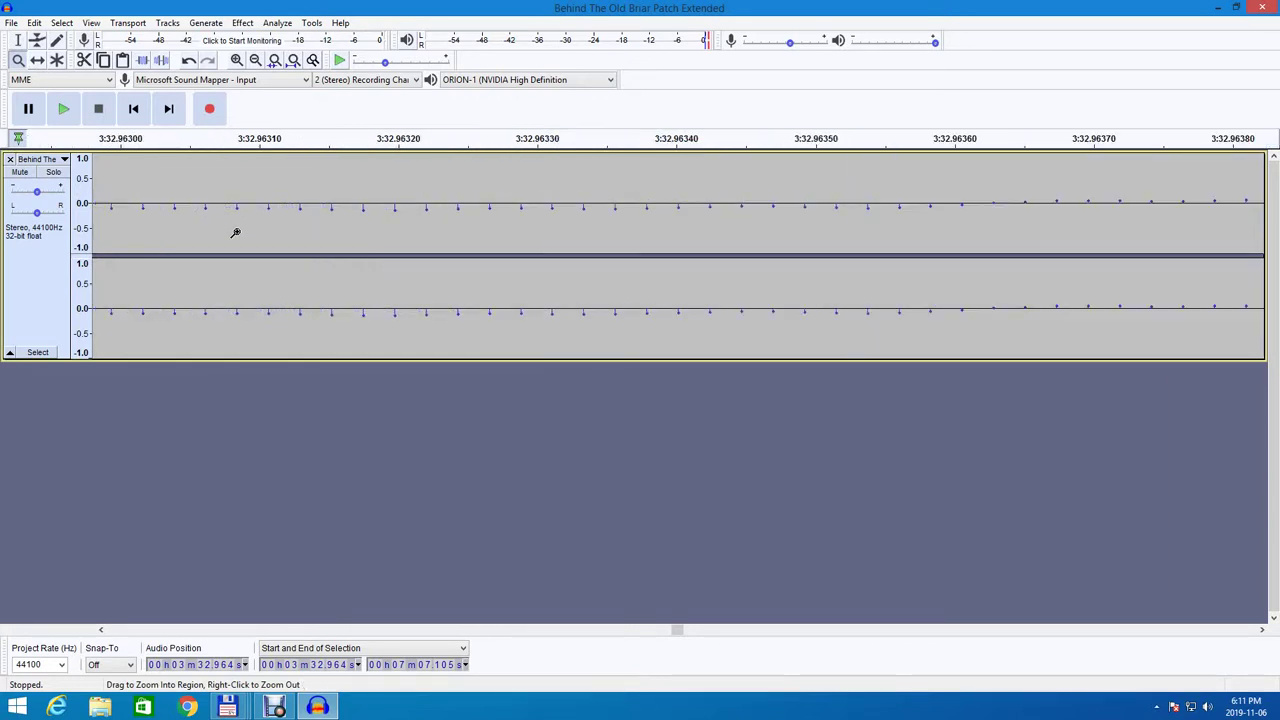
pyautogui.rightClick(235, 232)
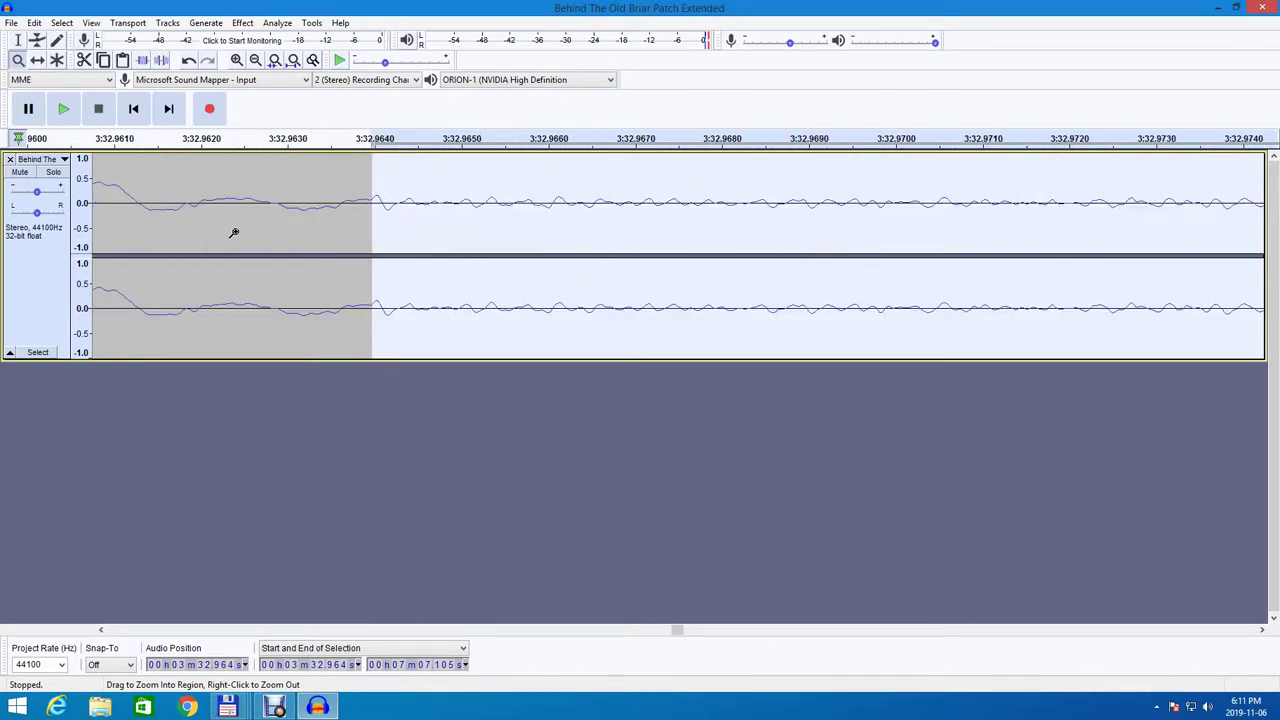
pyautogui.rightClick(234, 232)
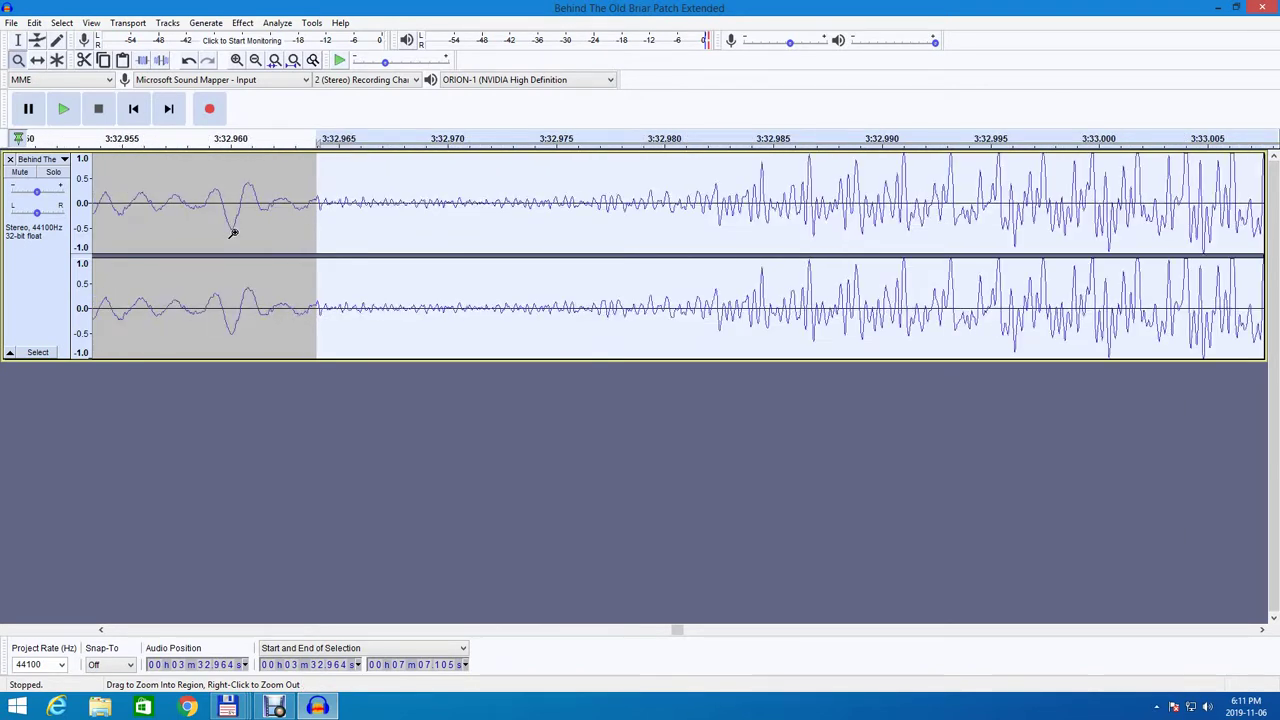
pyautogui.click(303, 191)
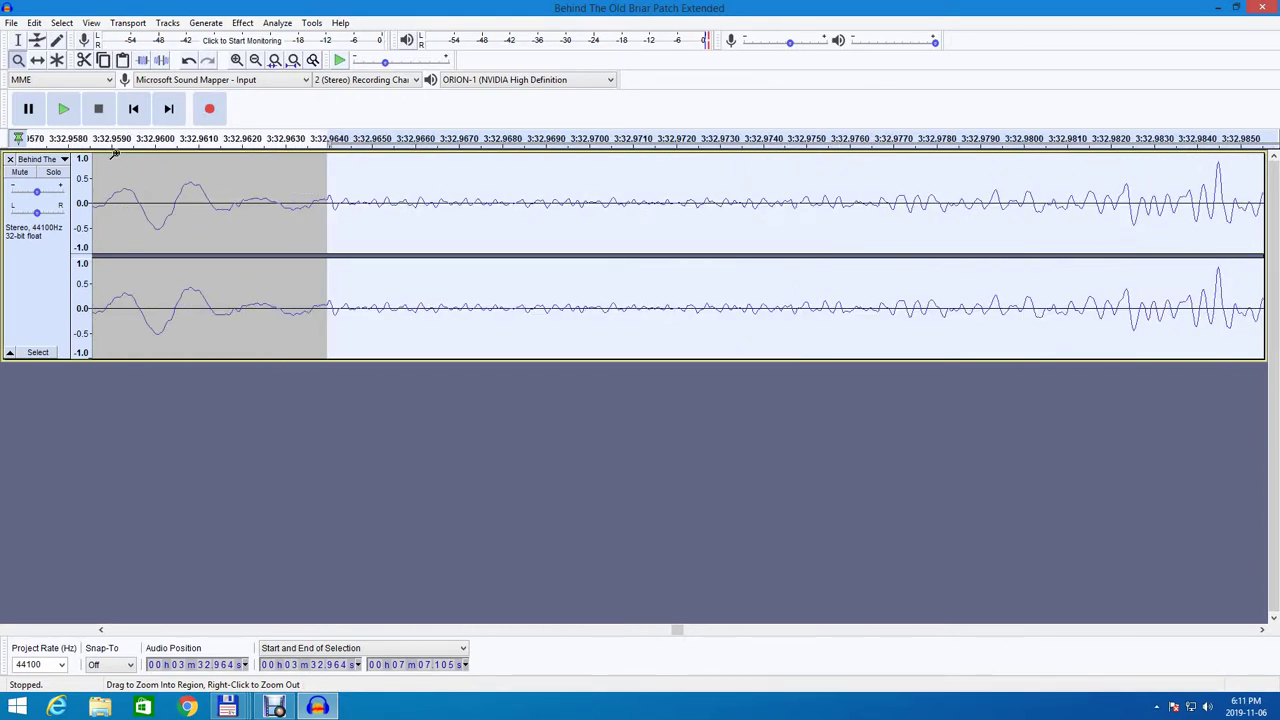
# Select the short stretch of audio across the paste seam, from about 3:32.962 to 3:32.966.
pyautogui.click(19, 41)
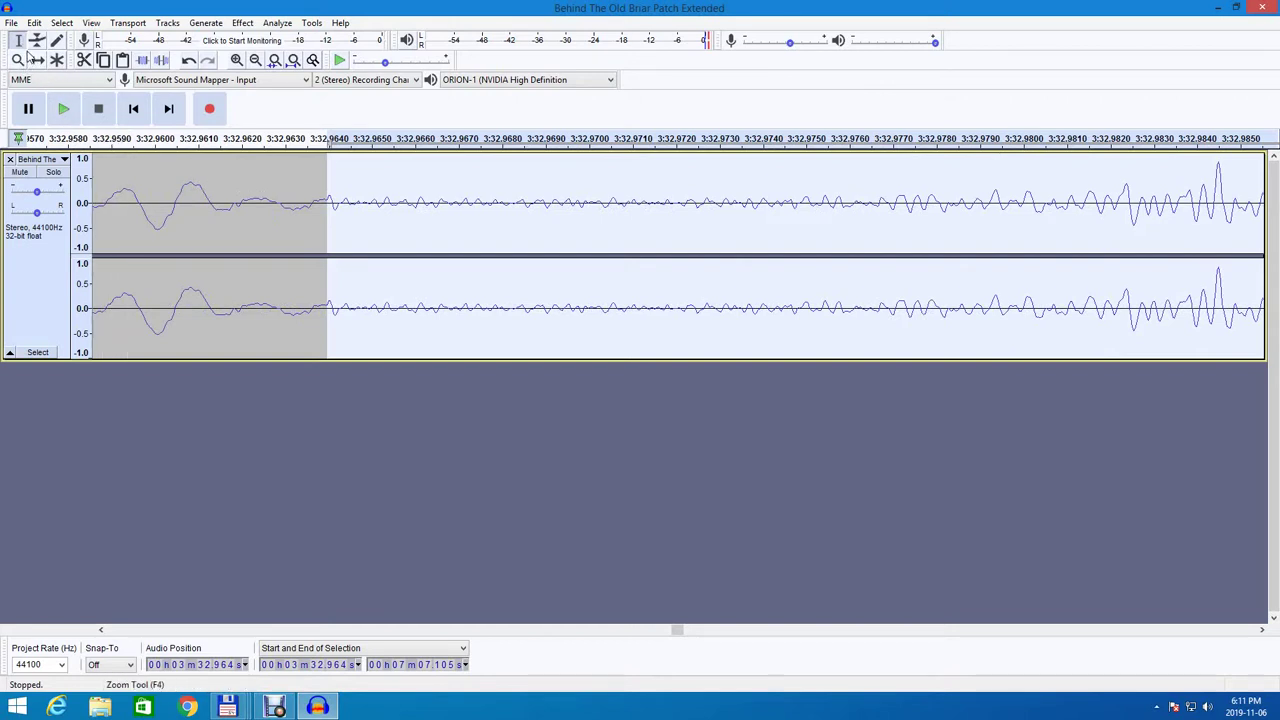
pyautogui.click(235, 180)
pyautogui.moveTo(263, 188); pyautogui.dragTo(401, 218)
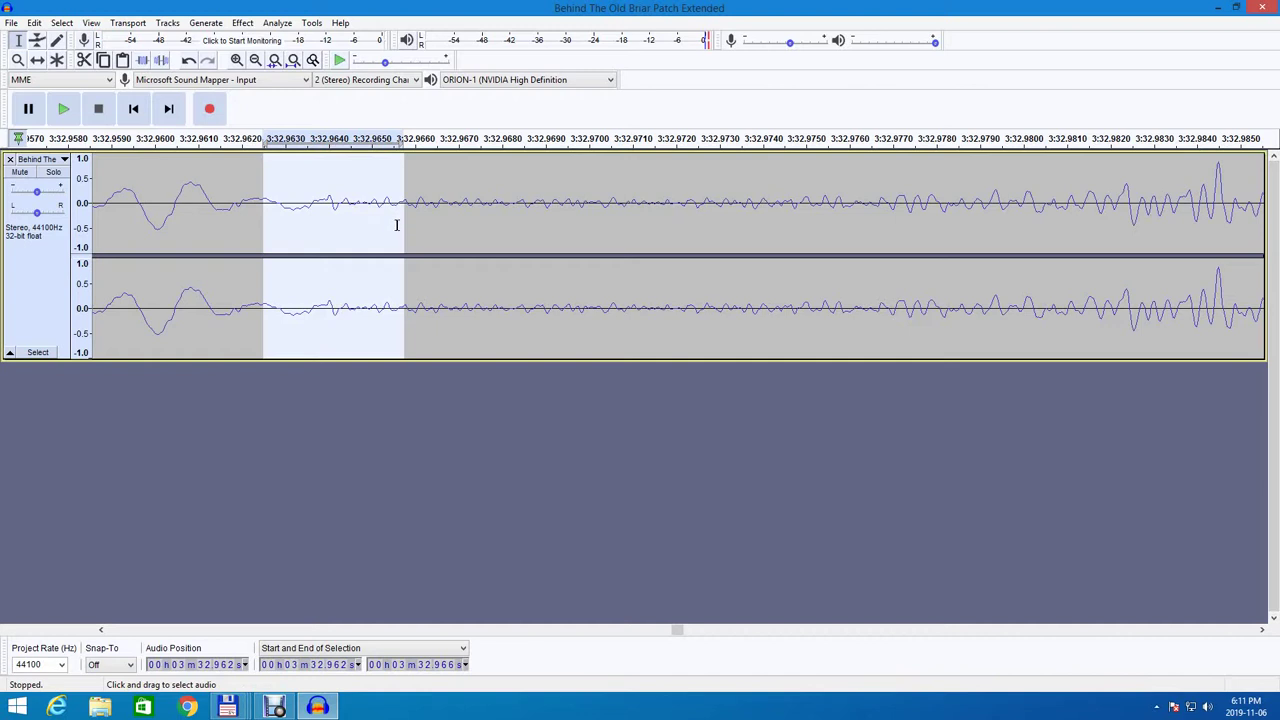
pyautogui.click(14, 25)
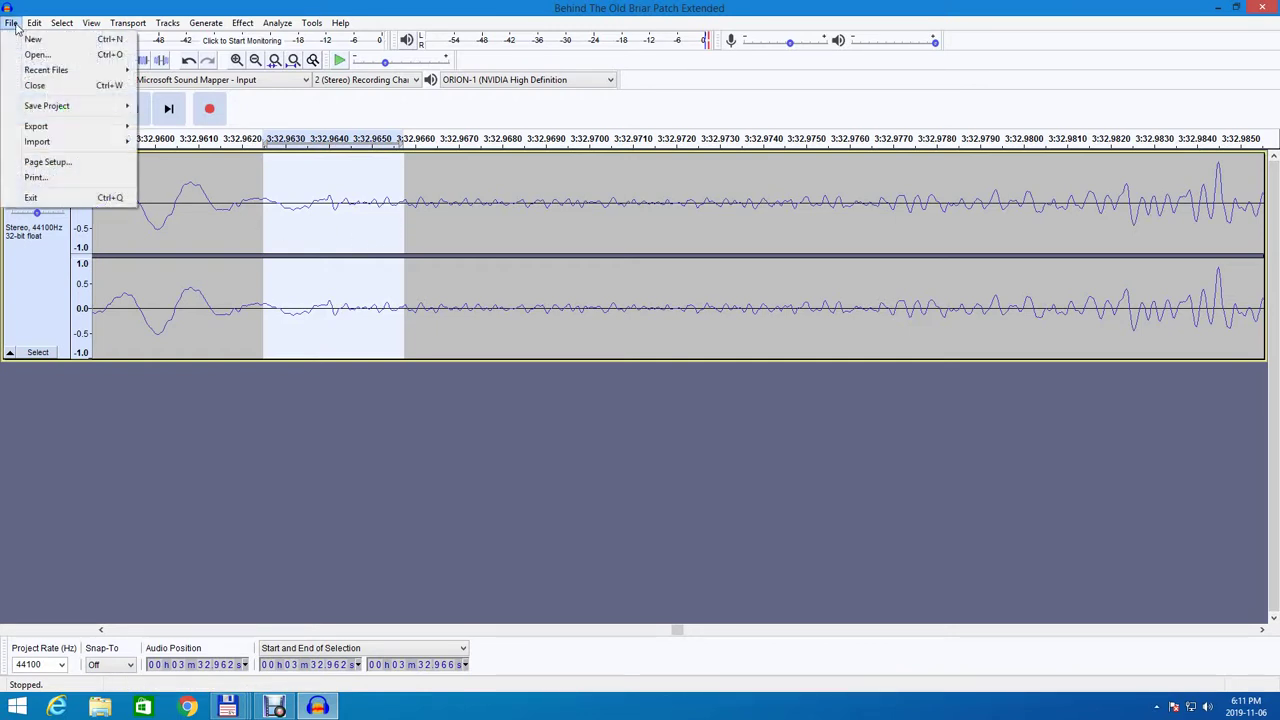
pyautogui.moveTo(34, 22)
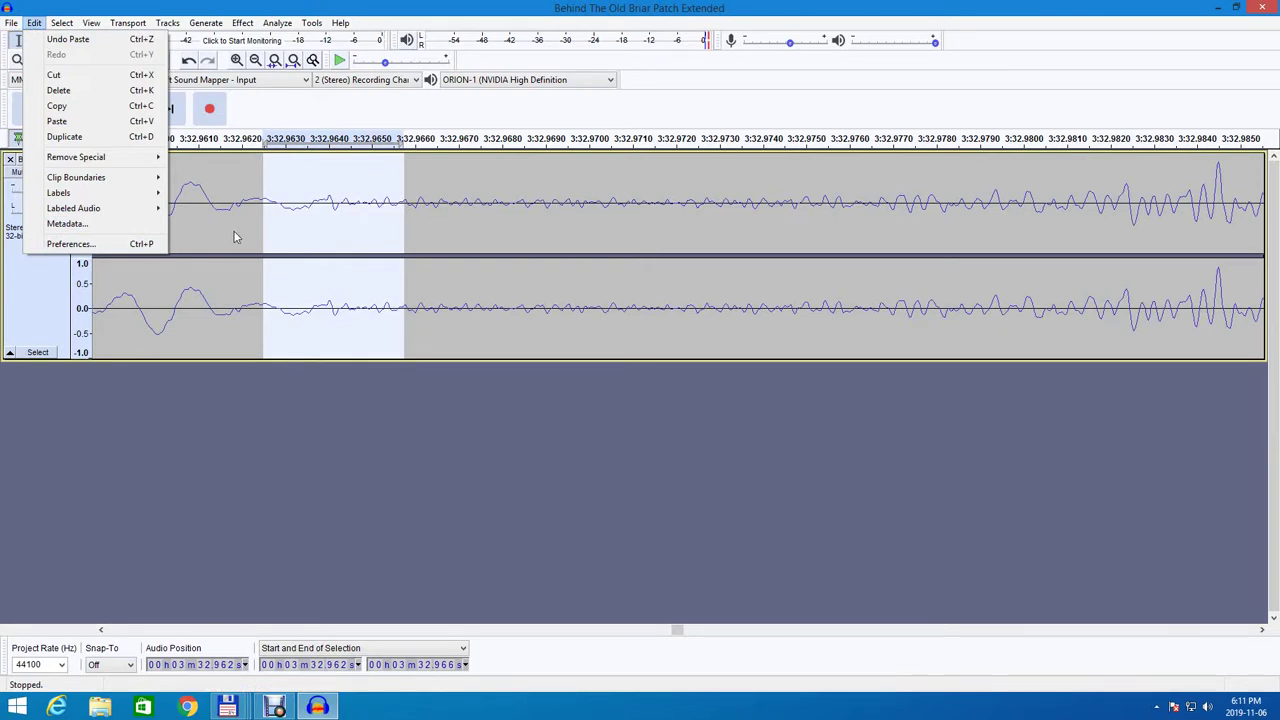
pyautogui.click(118, 410)
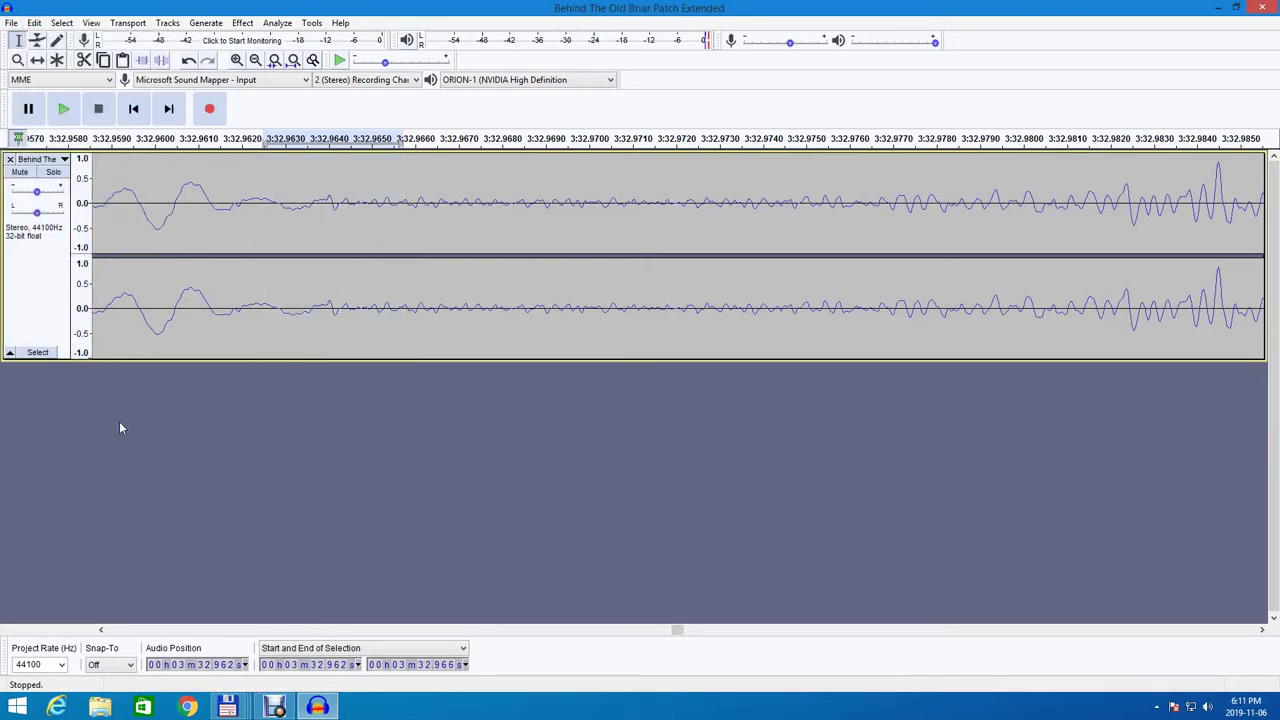
# Inspect the samples around the seam between about 3:32.962 and 3:32.966 and the waveform that follows it.
pyautogui.click(18, 62)
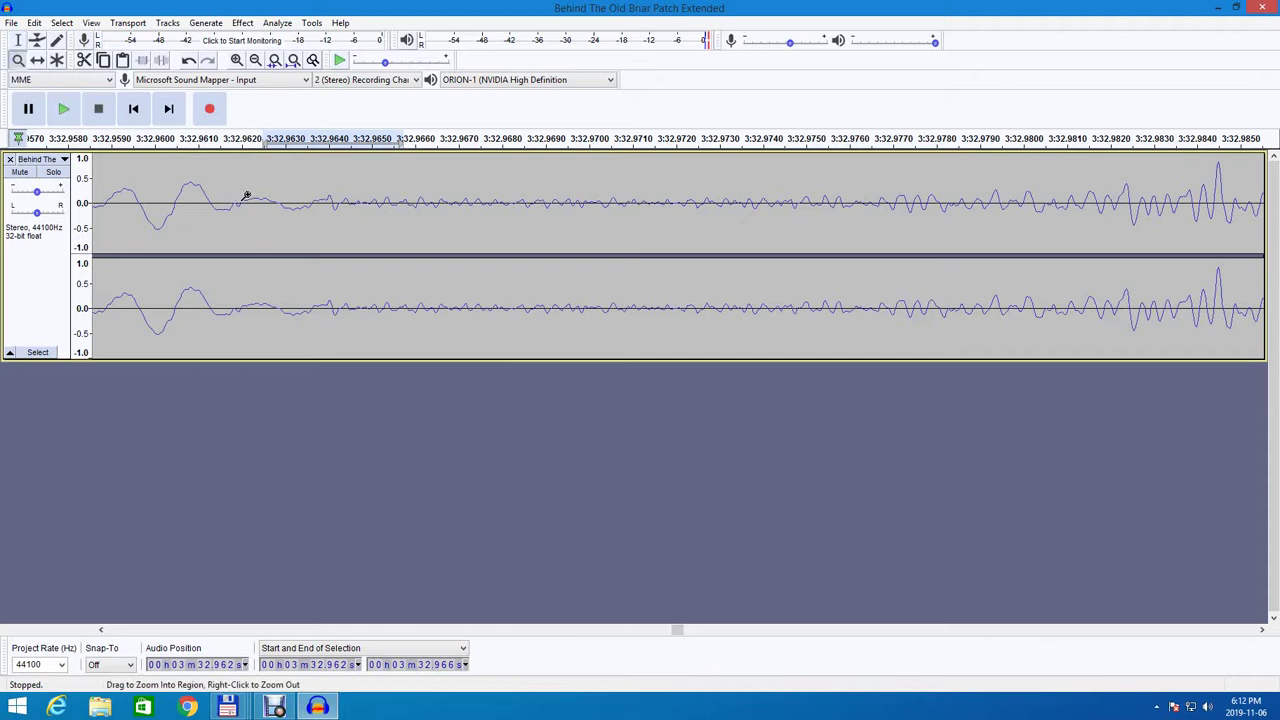
pyautogui.moveTo(342, 213); pyautogui.dragTo(412, 236)
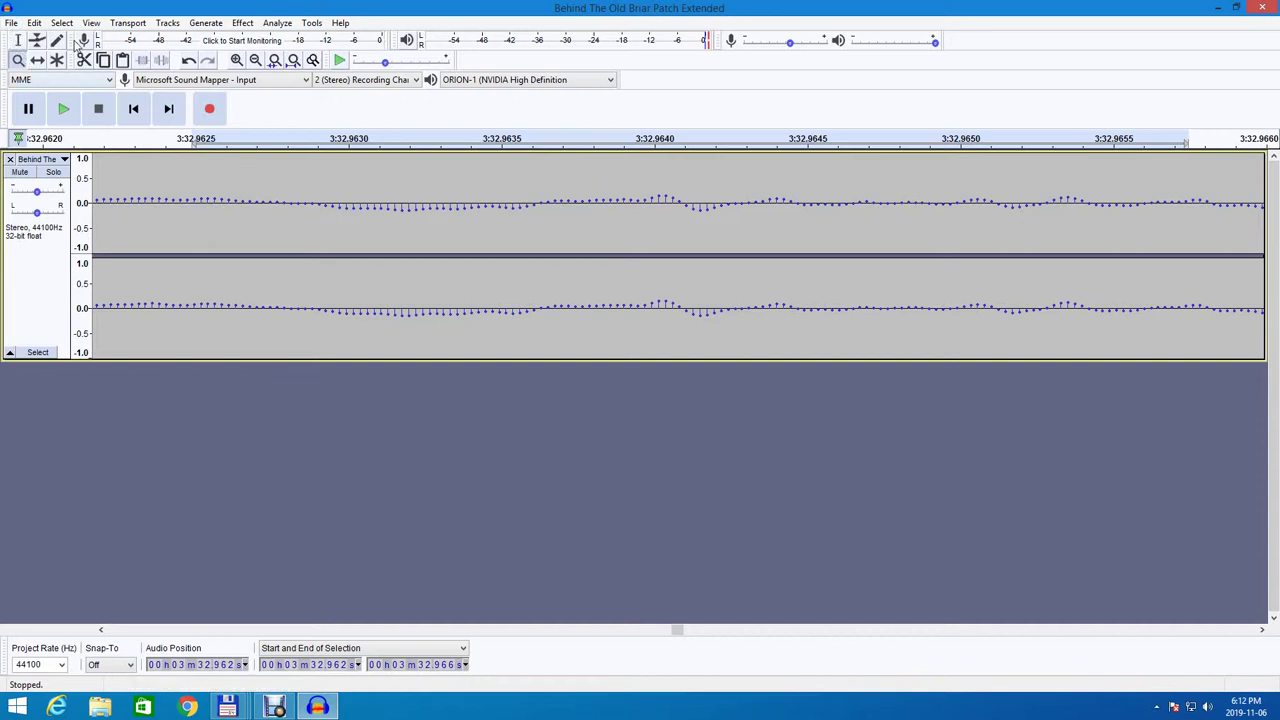
pyautogui.click(35, 23)
pyautogui.moveTo(13, 26)
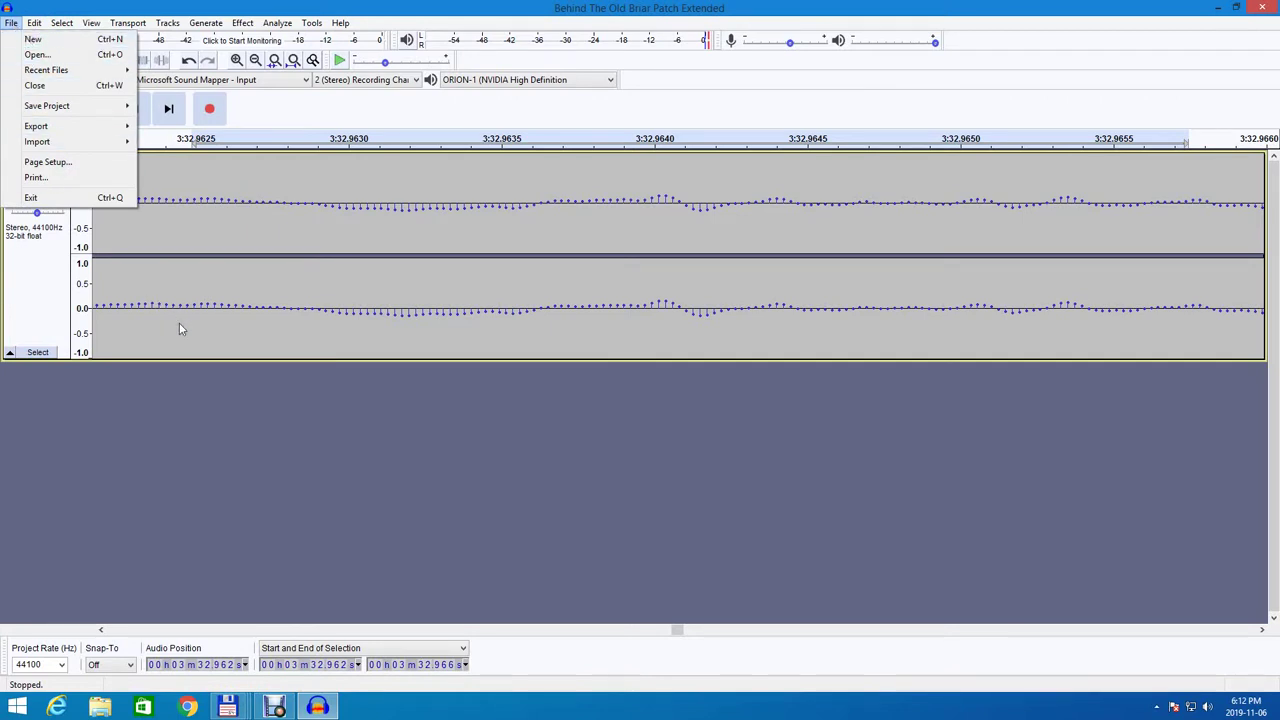
pyautogui.click(251, 437)
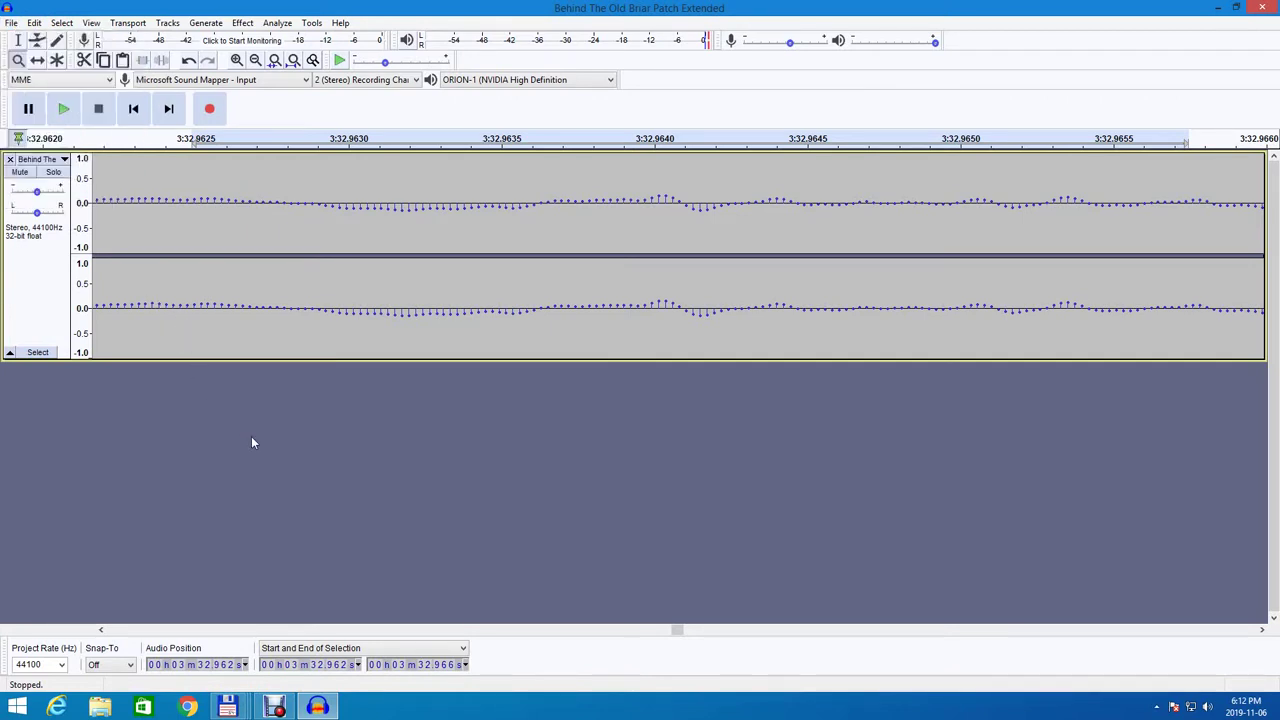
pyautogui.click(251, 324)
pyautogui.rightClick(251, 324)
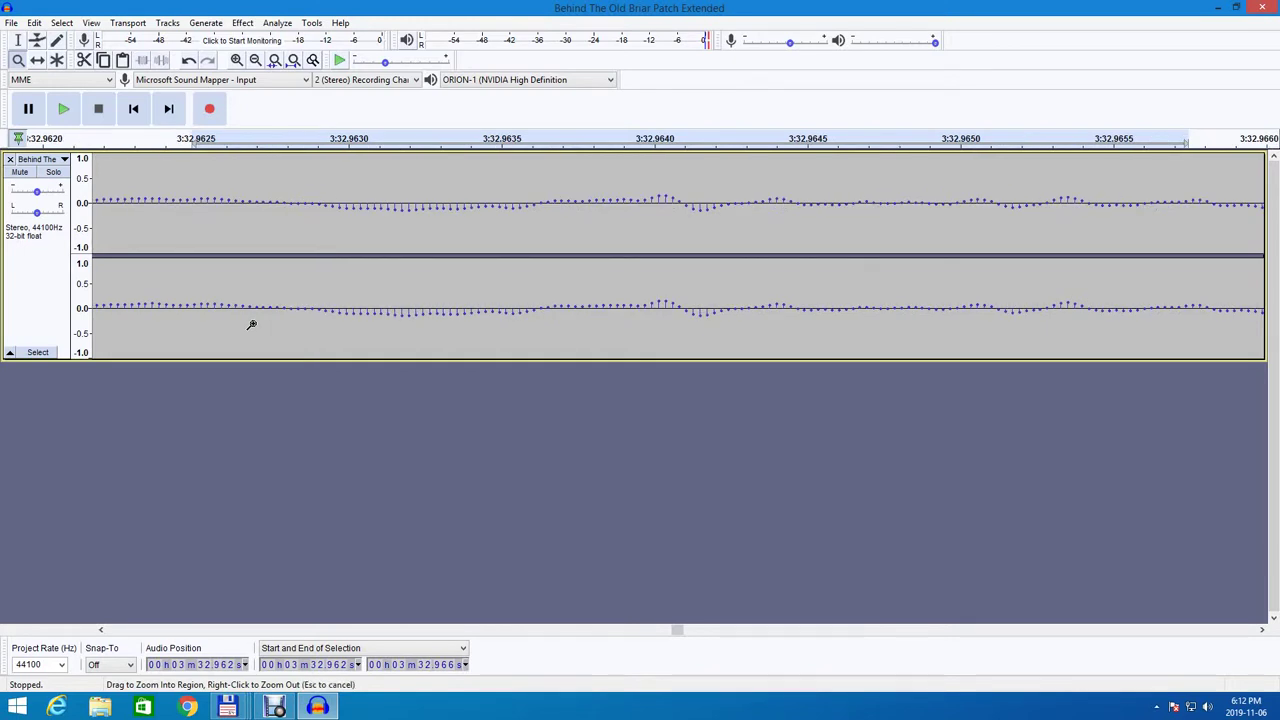
pyautogui.rightClick(251, 324)
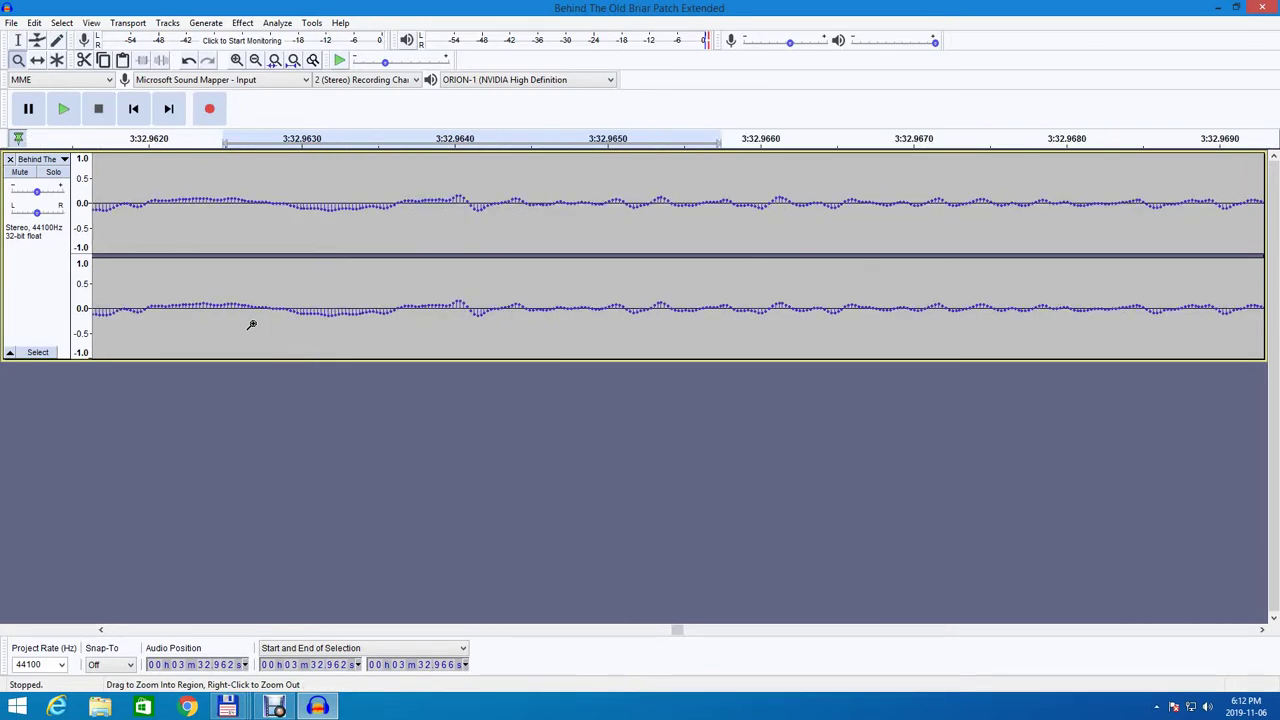
pyautogui.rightClick(251, 324)
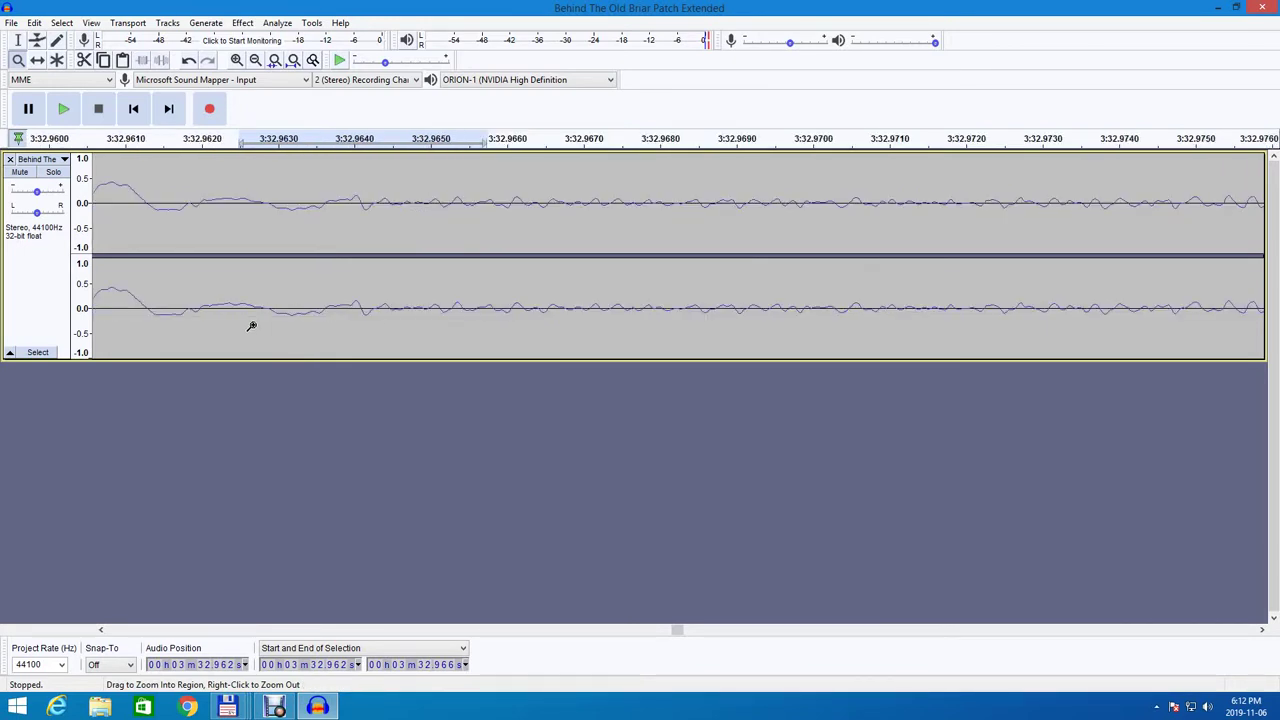
pyautogui.rightClick(254, 327)
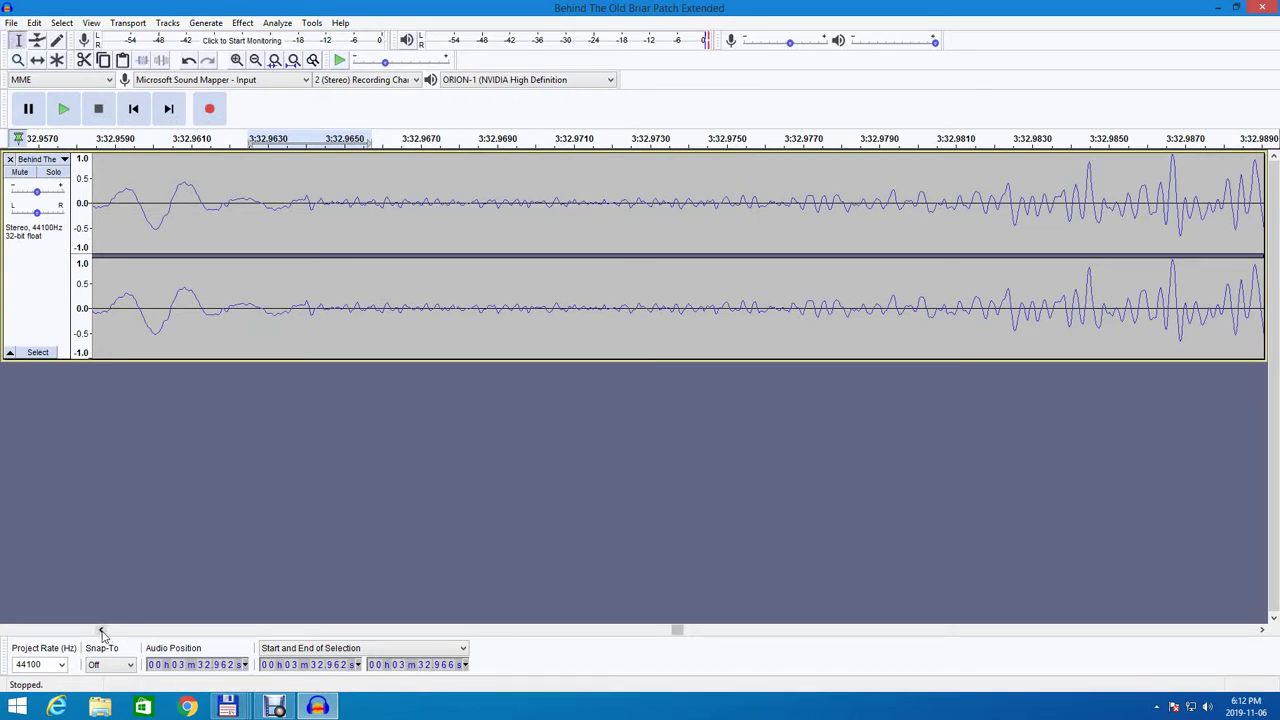
# Listen to the transition across the paste seam, playing from 3:32.493 and again from 3:32.873.
pyautogui.moveTo(102, 633); pyautogui.dragTo(104, 633)
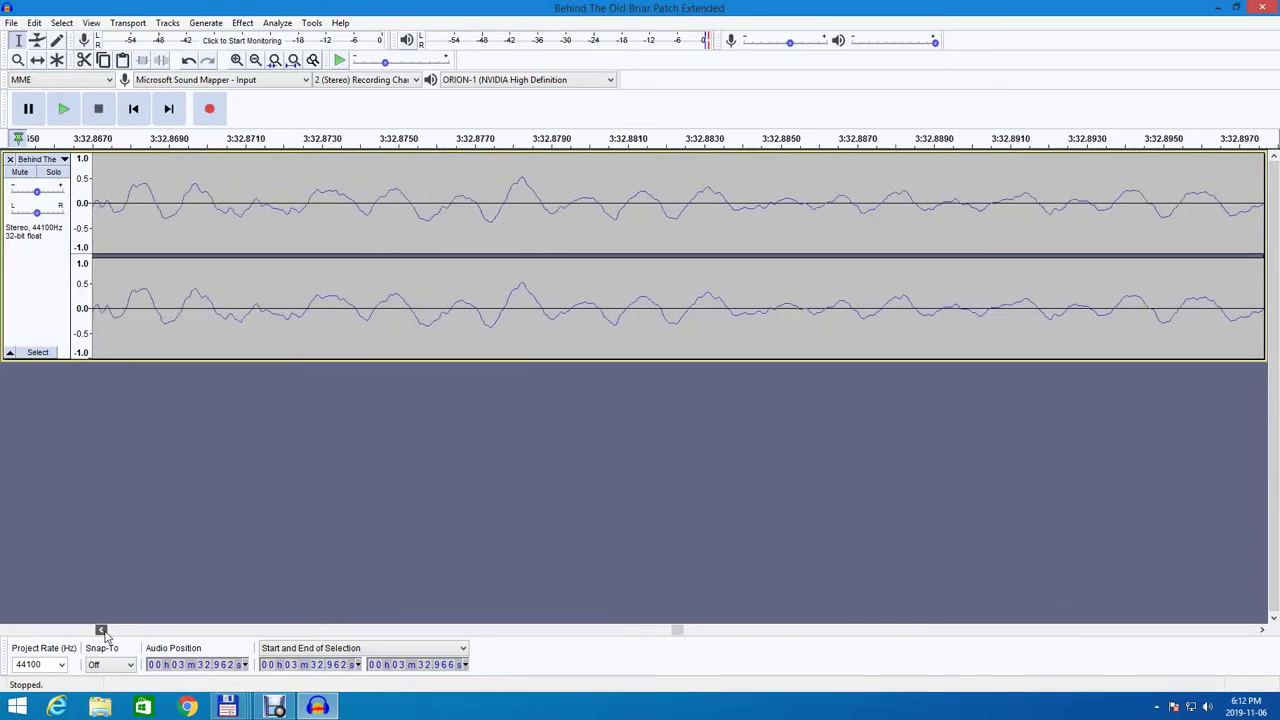
pyautogui.moveTo(125, 634); pyautogui.dragTo(125, 634)
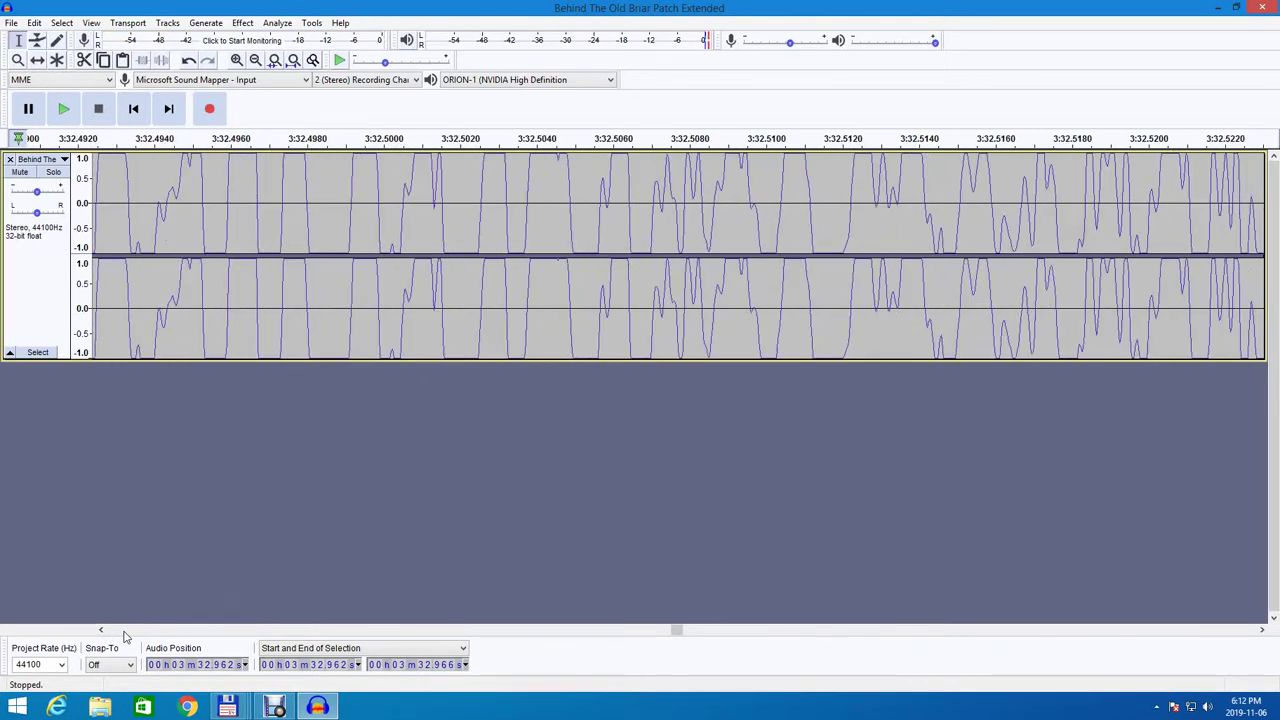
pyautogui.click(128, 348)
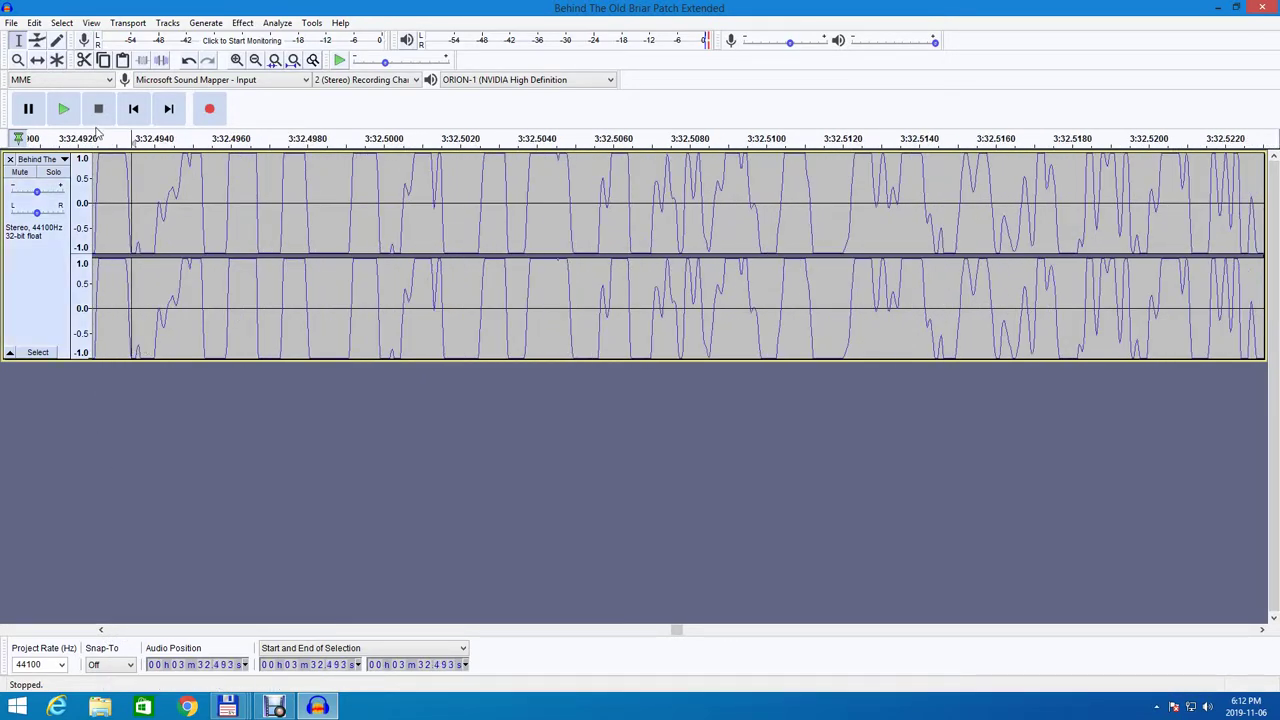
pyautogui.click(64, 109)
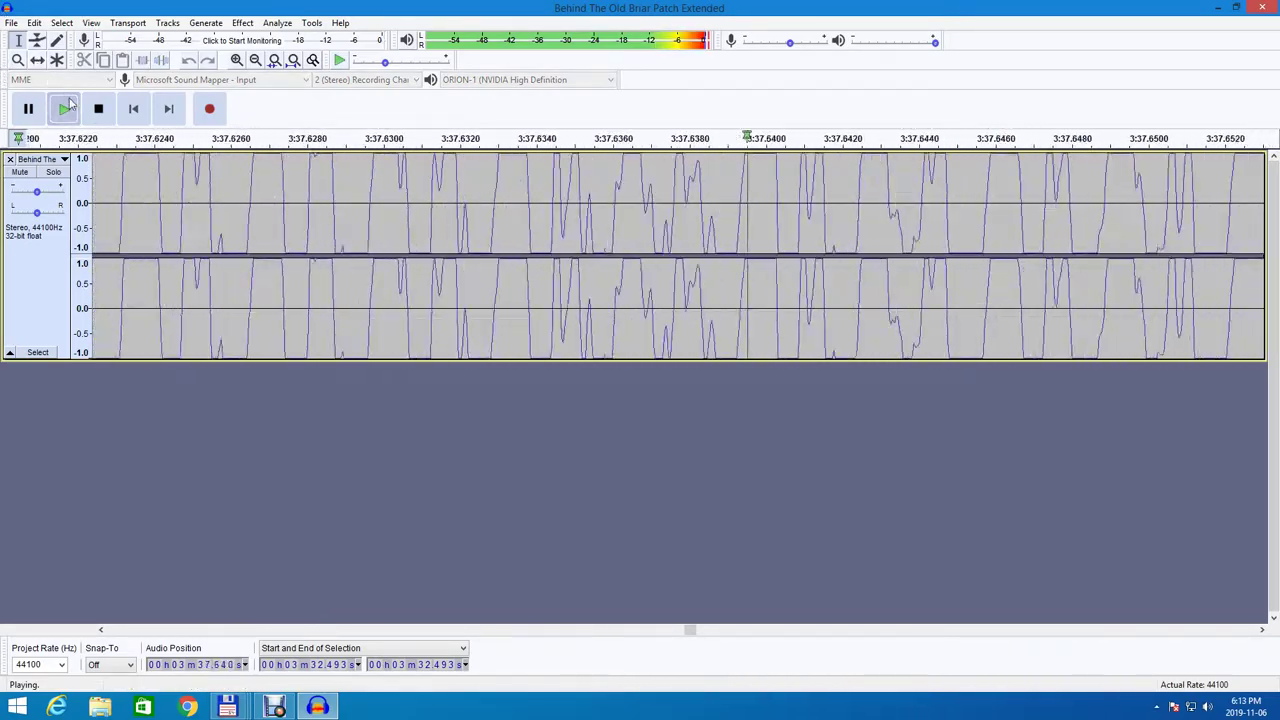
pyautogui.click(98, 109)
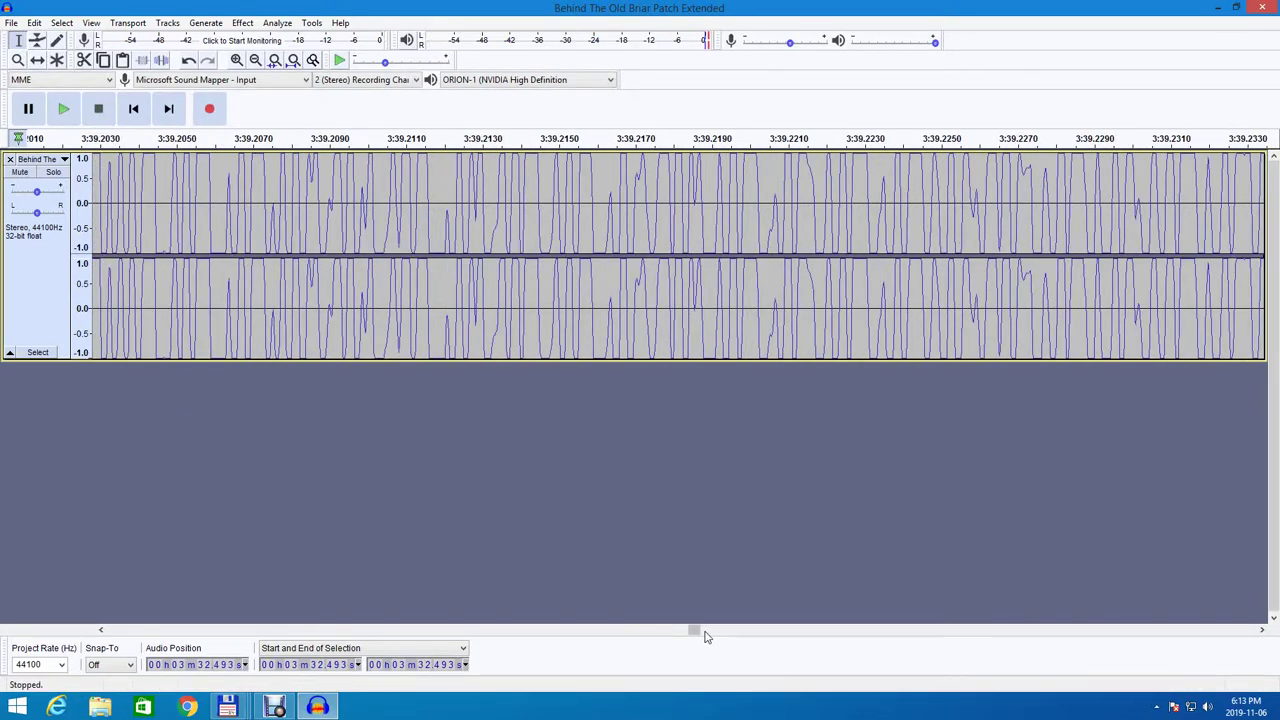
pyautogui.moveTo(695, 634)
pyautogui.mouseDown()
pyautogui.moveTo(623, 632)
pyautogui.moveTo(678, 632)
pyautogui.mouseUp()
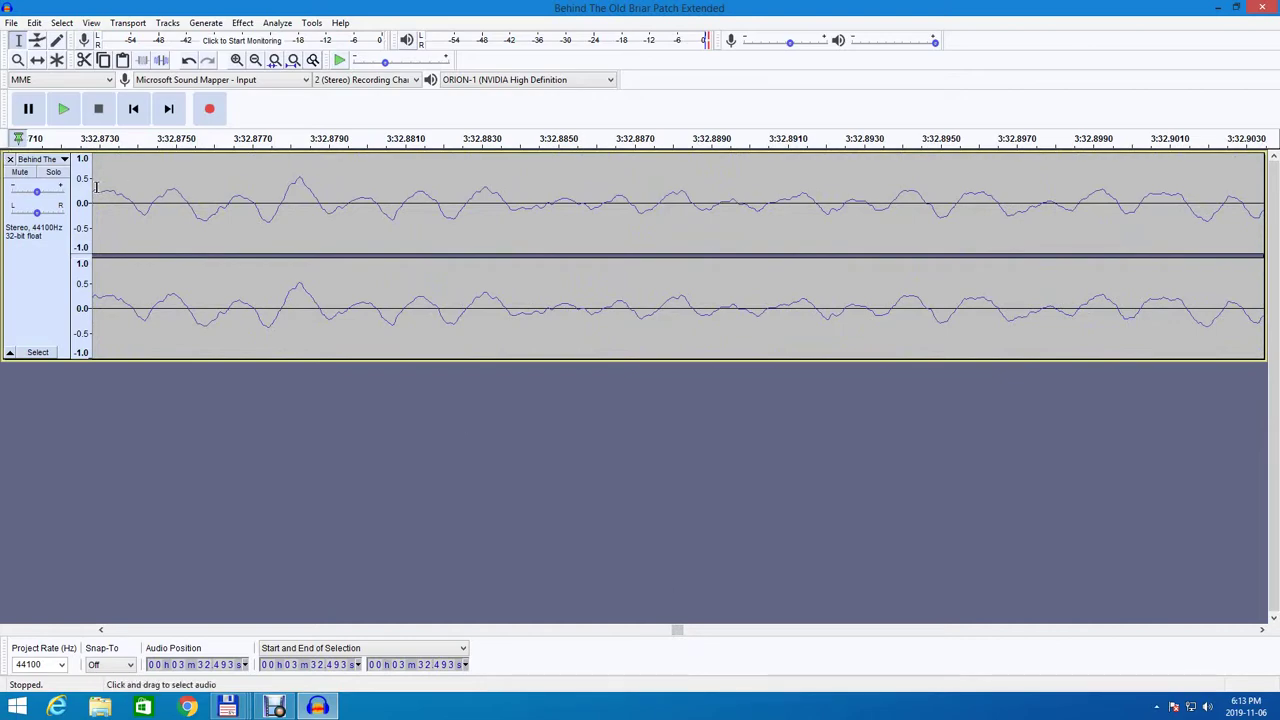
pyautogui.click(58, 117)
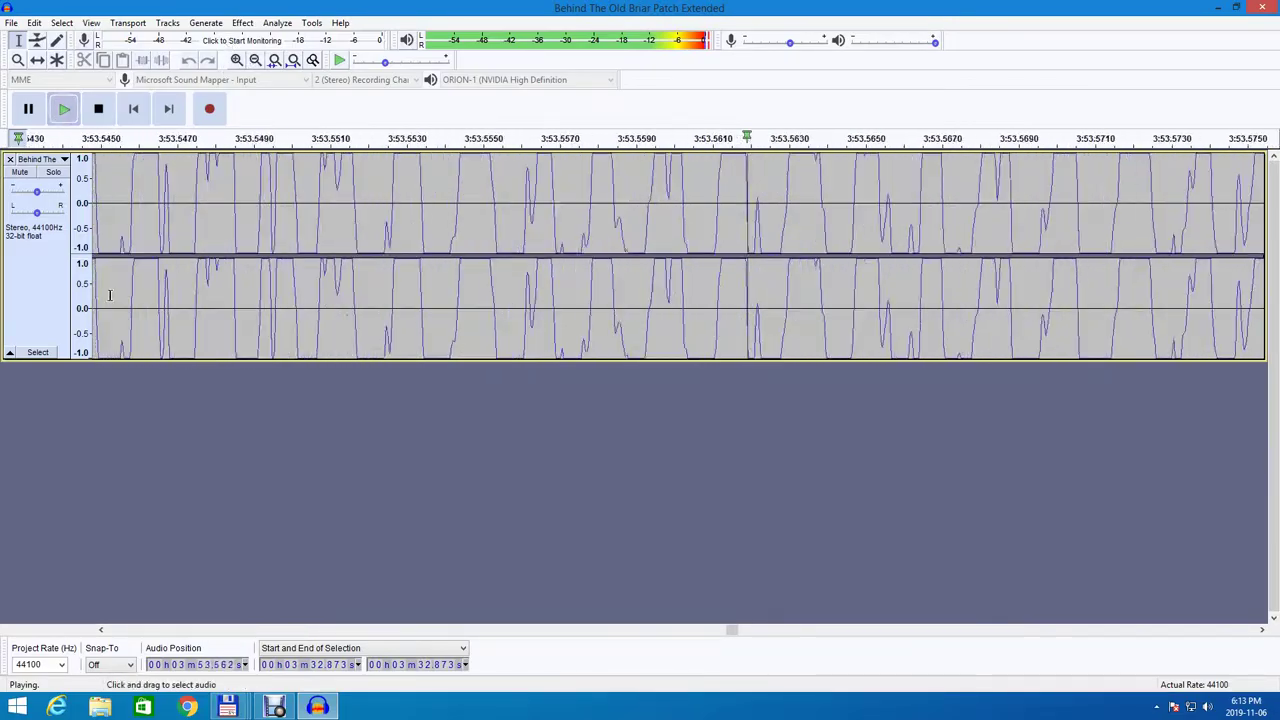
# Stop the playback and place the cursor ahead of the paste seam, at 3:25.730.
pyautogui.click(97, 109)
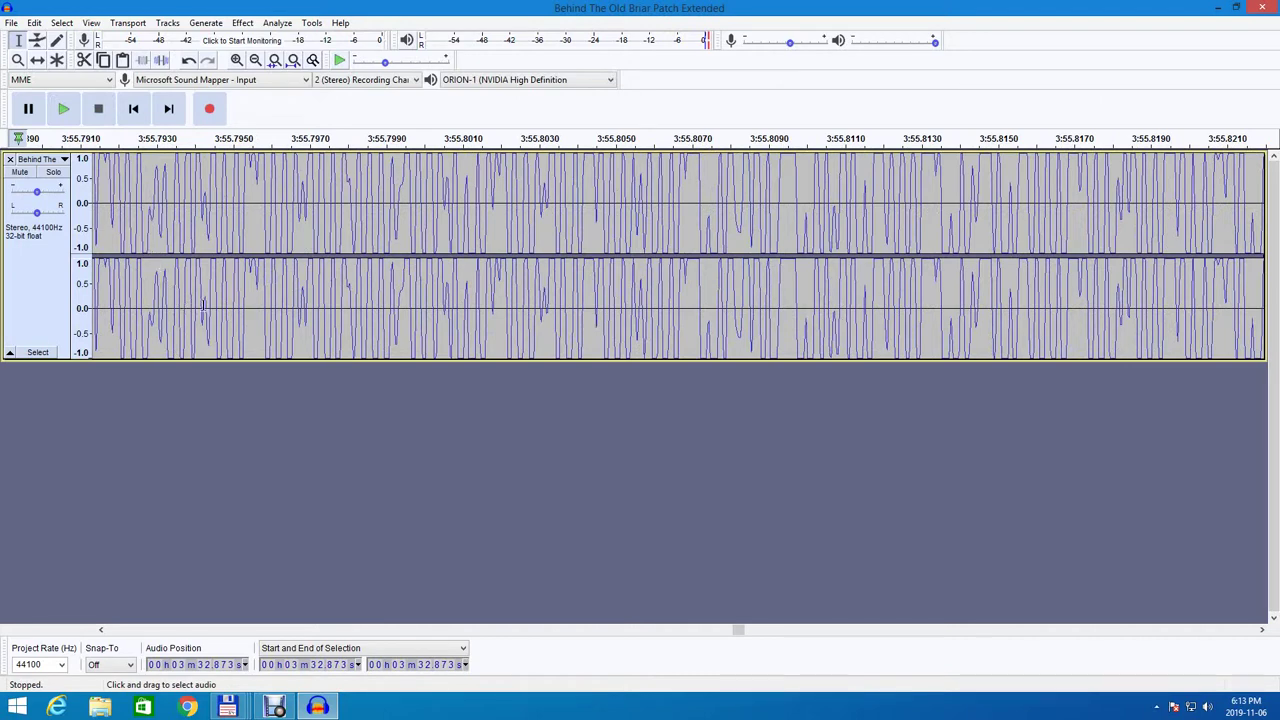
pyautogui.hscroll(-10, 221, 608)
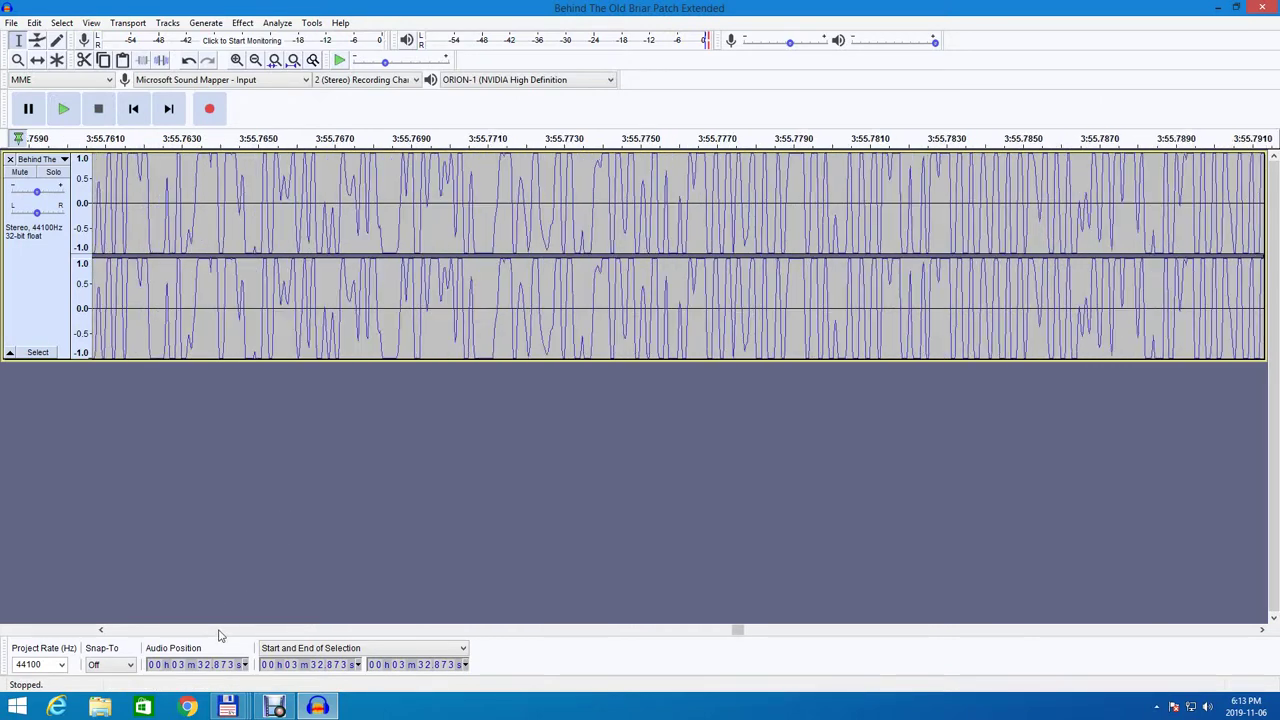
pyautogui.hscroll(-8, 222, 636)
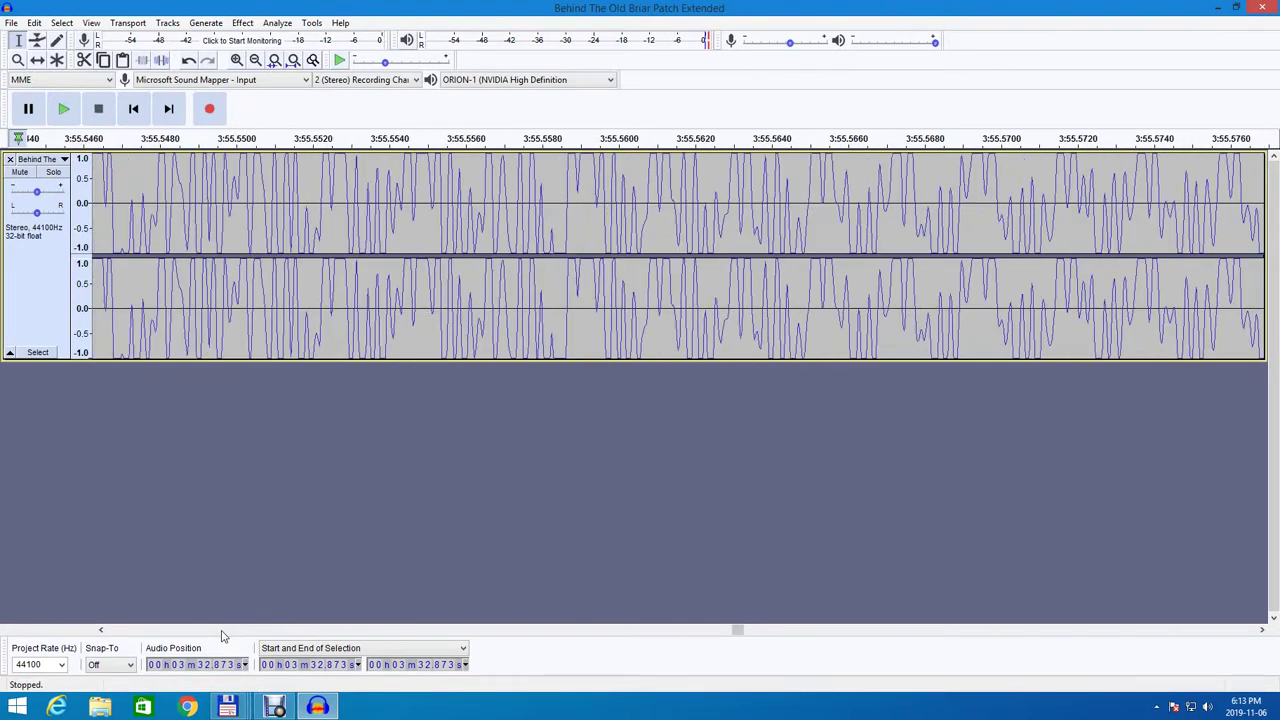
pyautogui.hscroll(-8, 222, 636)
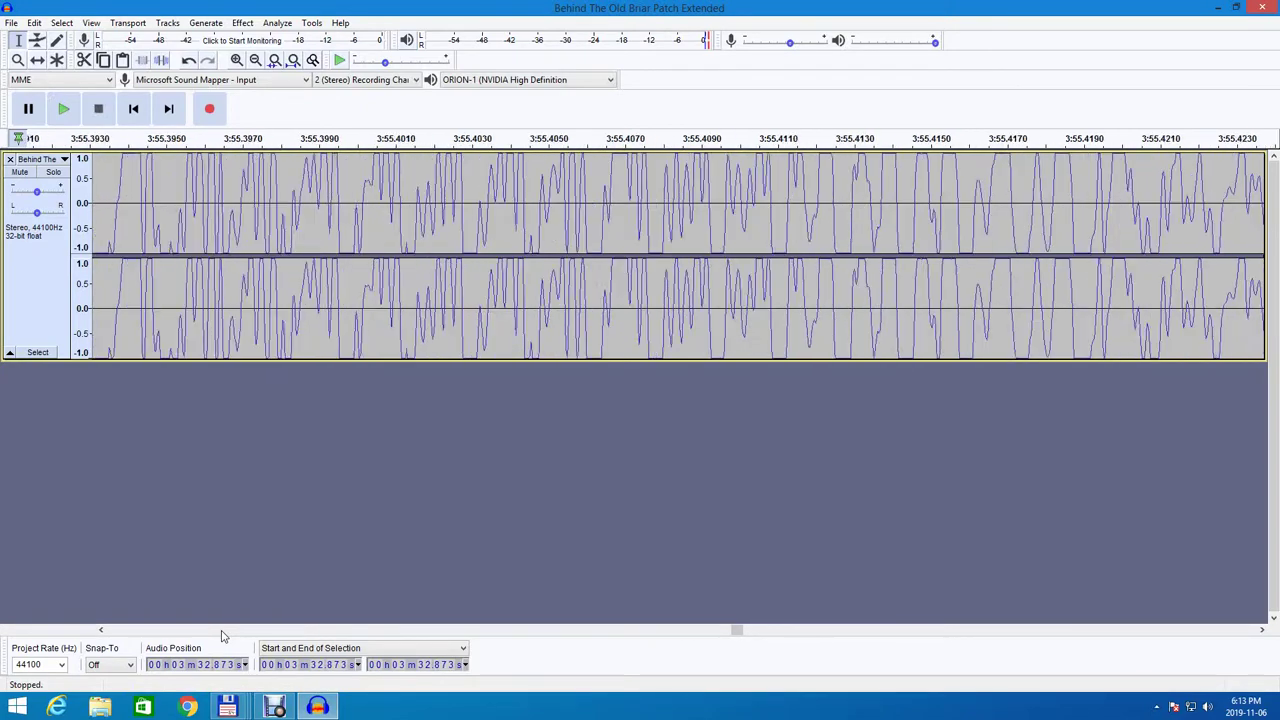
pyautogui.hscroll(-20, 222, 636)
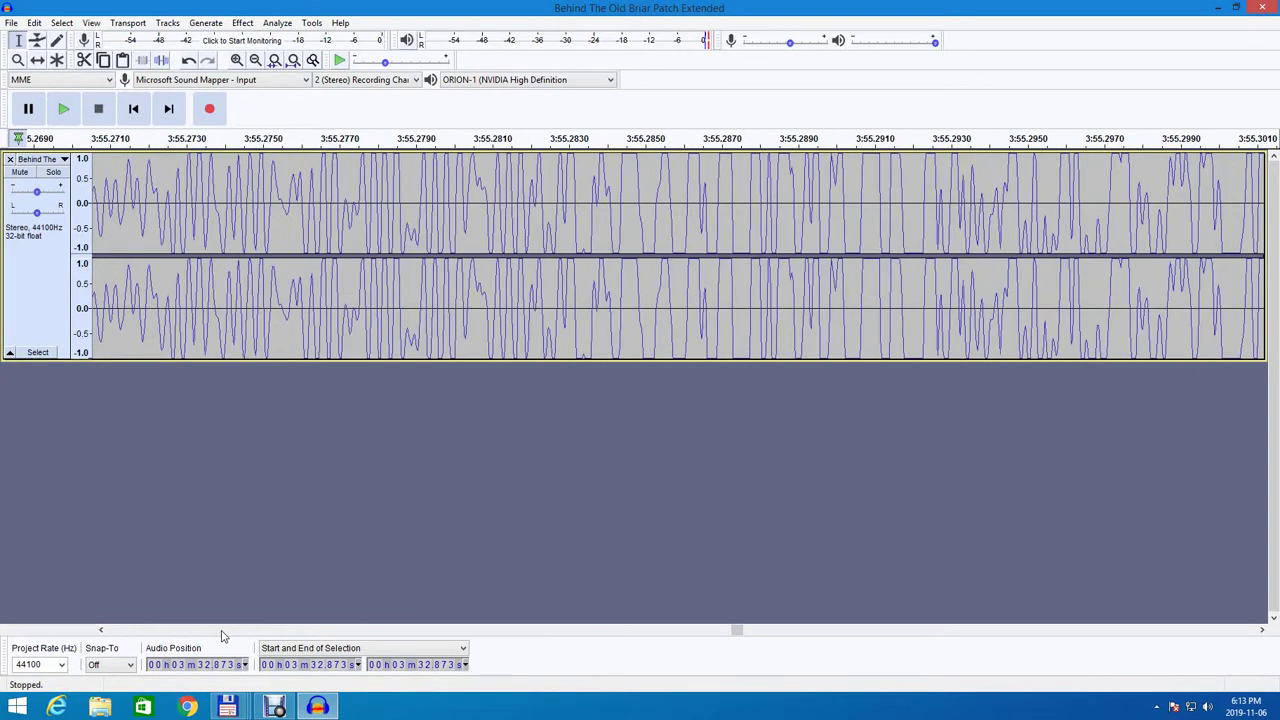
pyautogui.hscroll(-20, 222, 636)
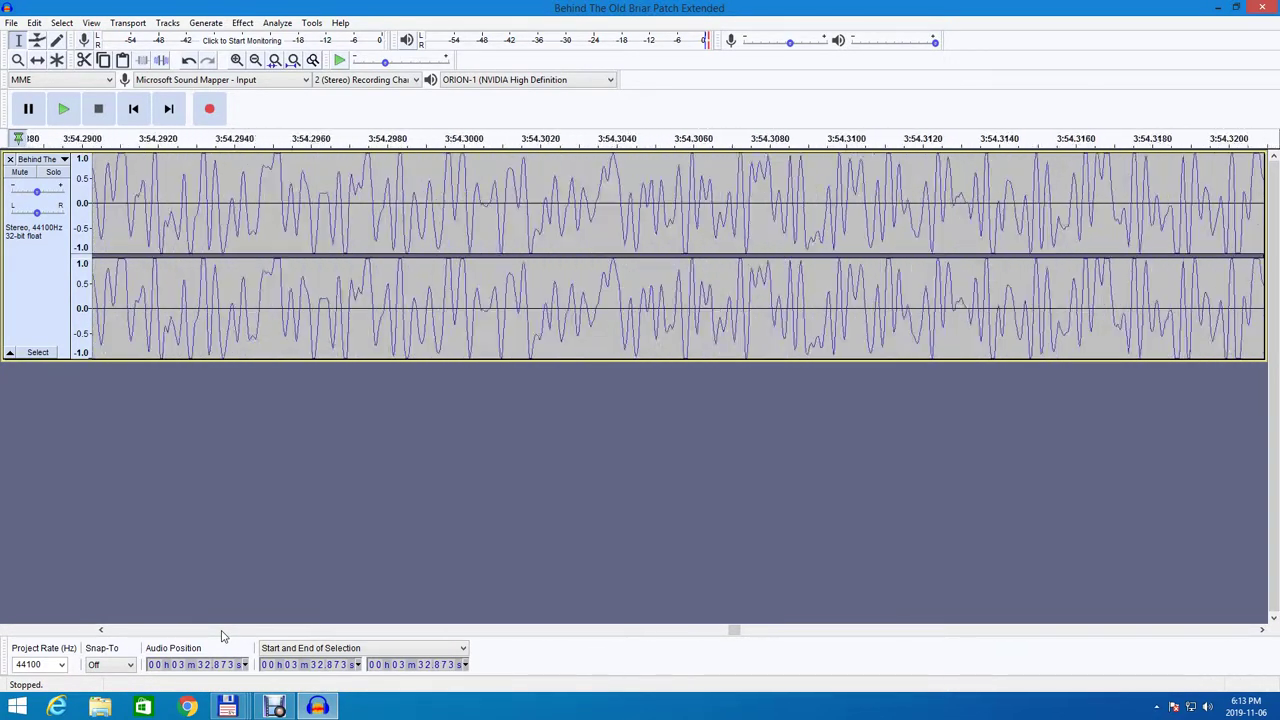
pyautogui.hscroll(-20, 222, 636)
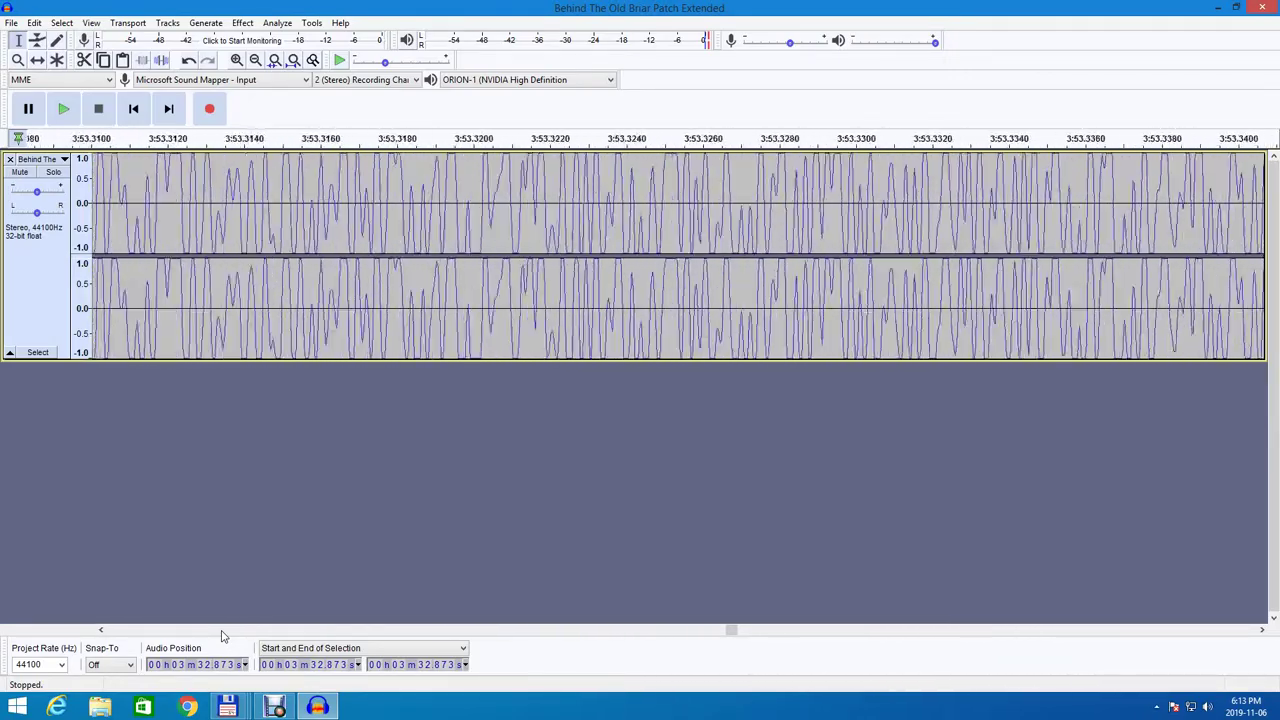
pyautogui.hscroll(-20, 222, 636)
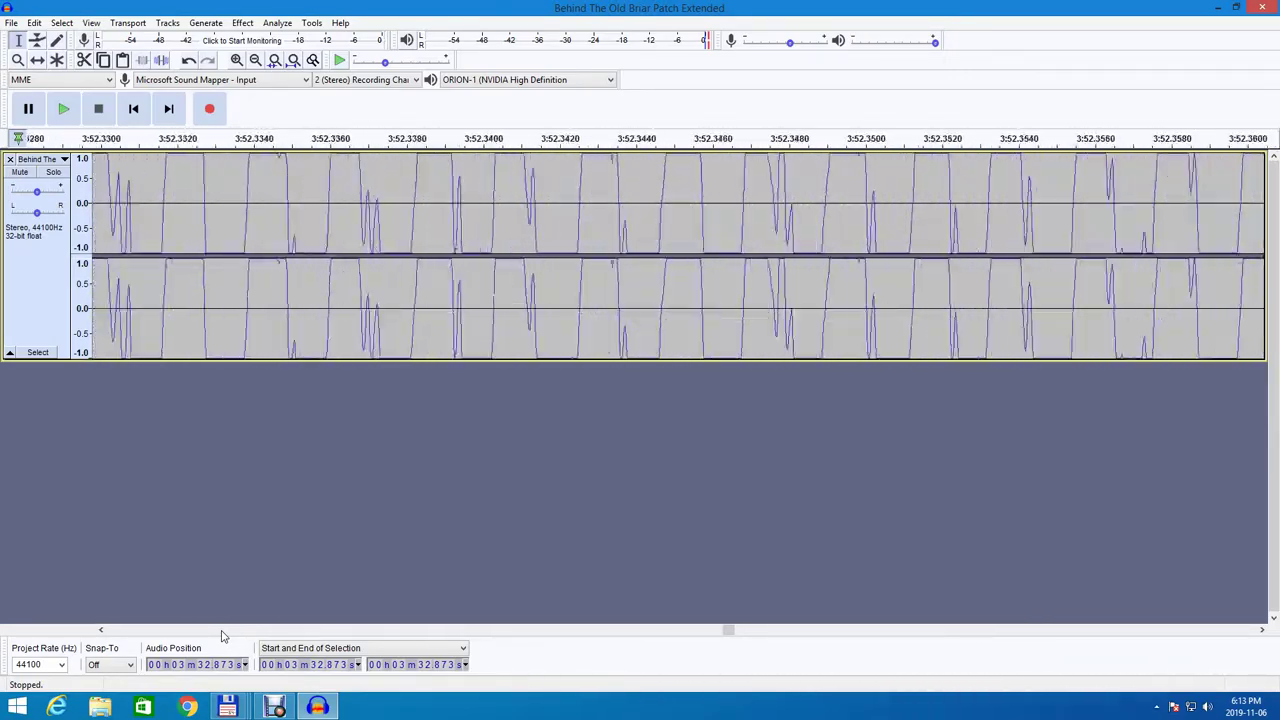
pyautogui.hscroll(-20, 222, 636)
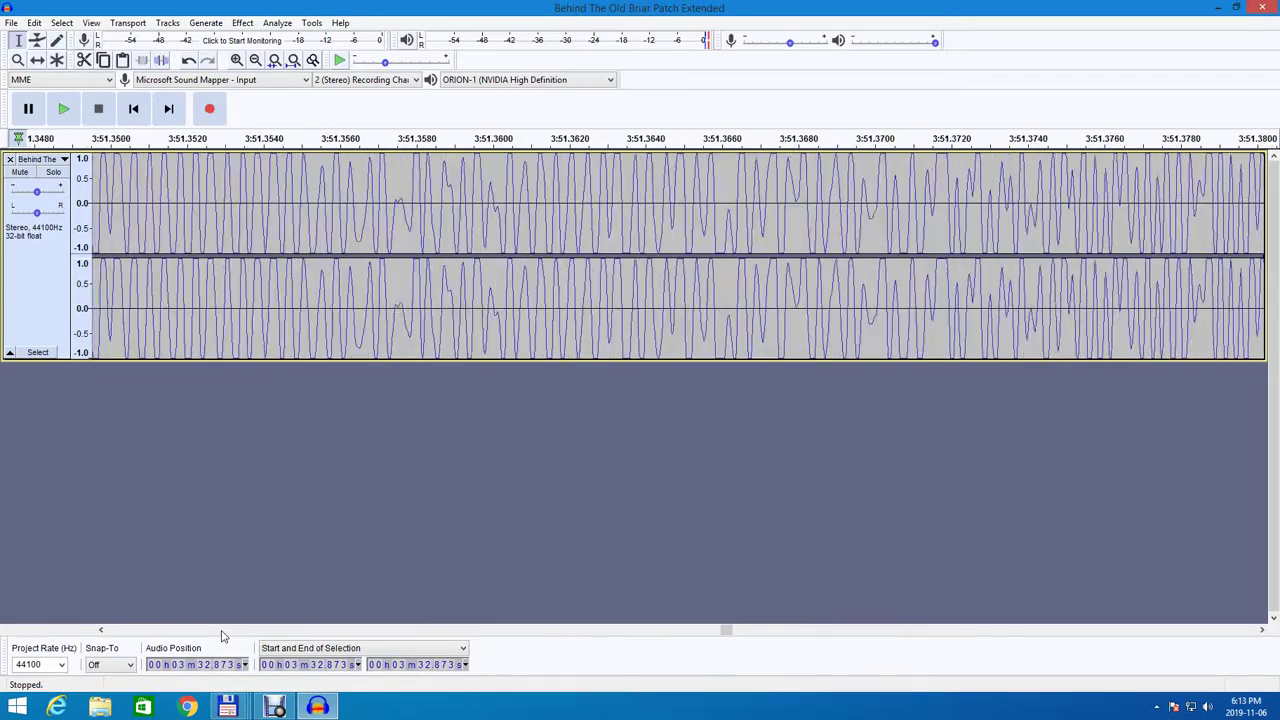
pyautogui.hscroll(-6, 222, 636)
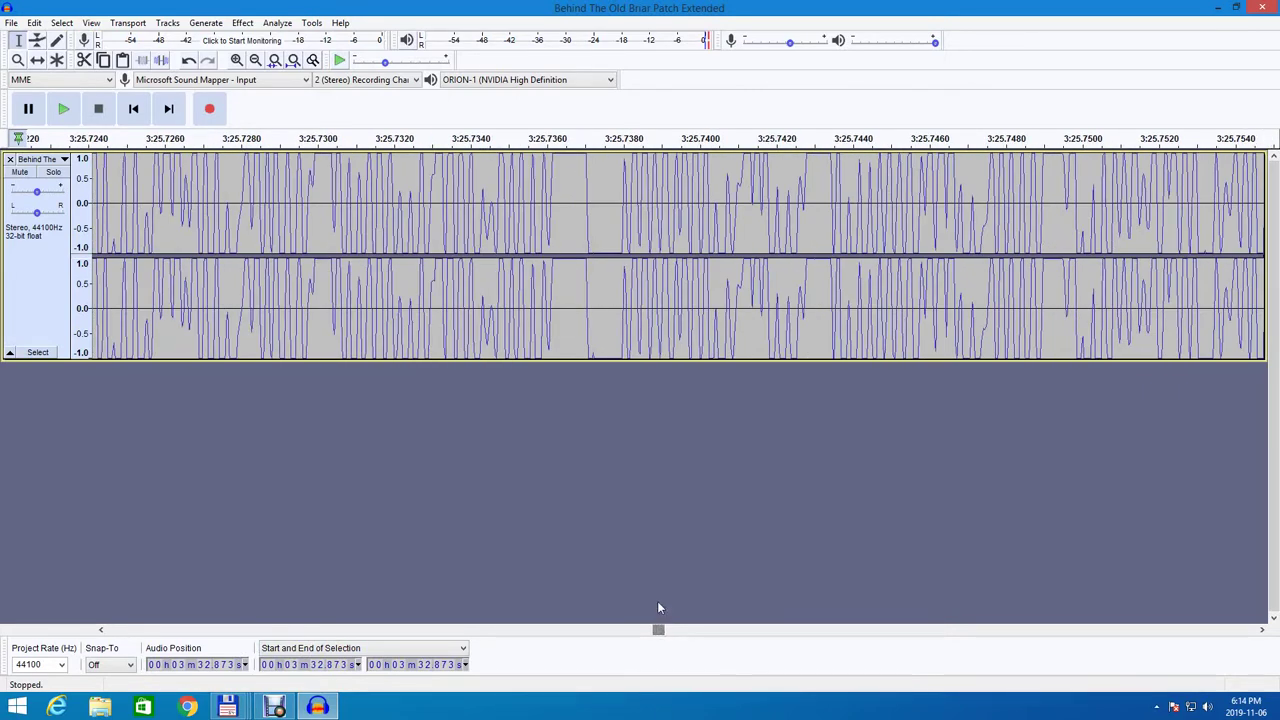
pyautogui.click(570, 204)
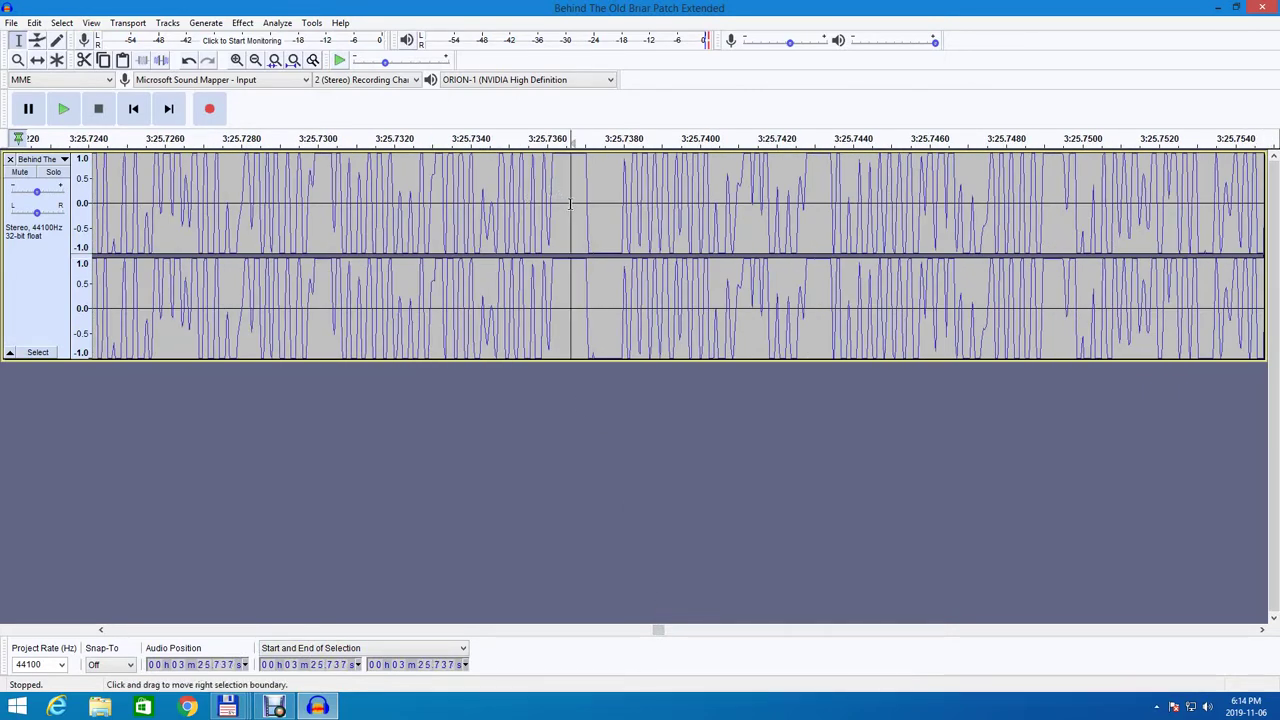
pyautogui.click(405, 210)
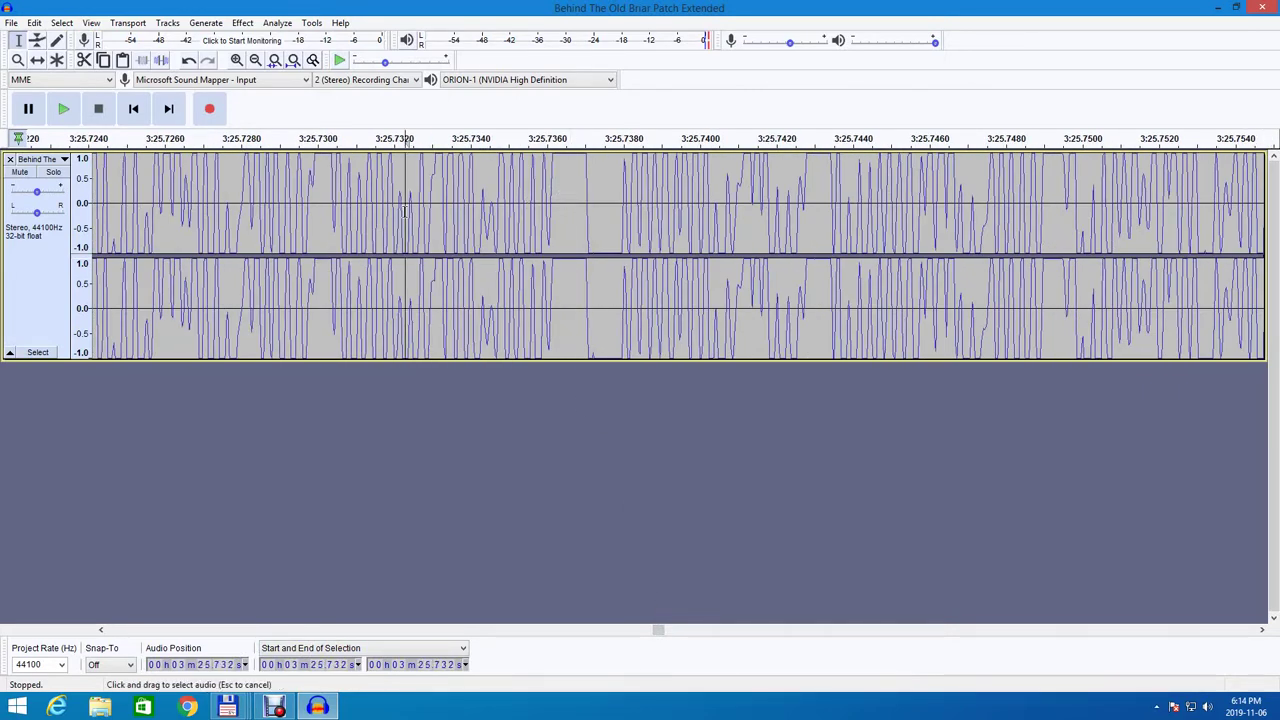
pyautogui.click(320, 205)
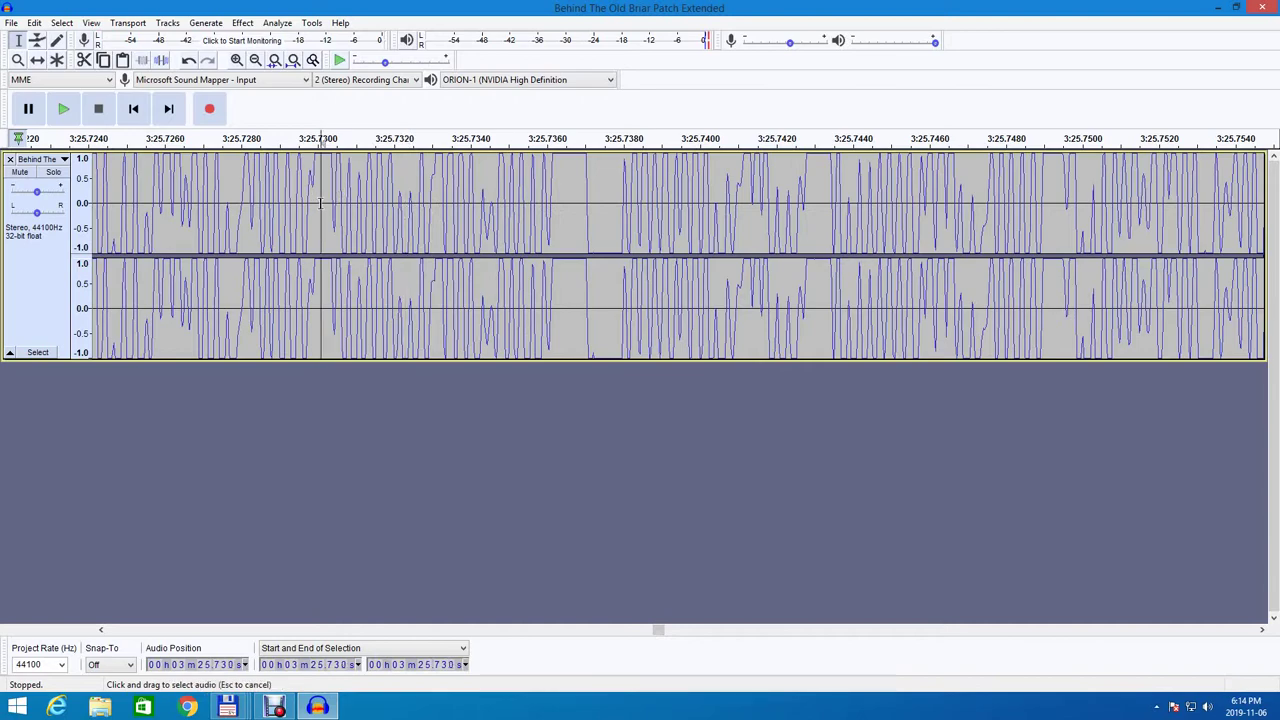
# Listen to the lead-in and the transition across the paste seam, playing from 3:25.730 to about 3:33.541.
pyautogui.click(64, 110)
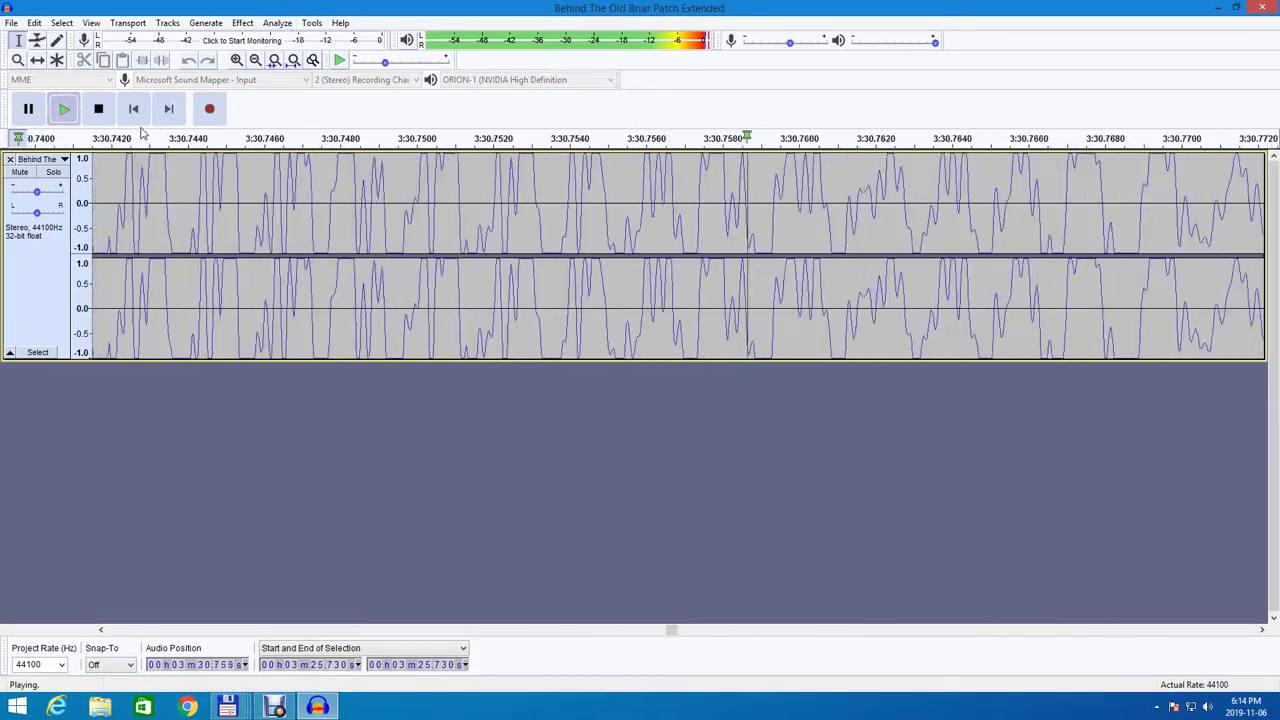
pyautogui.click(28, 107)
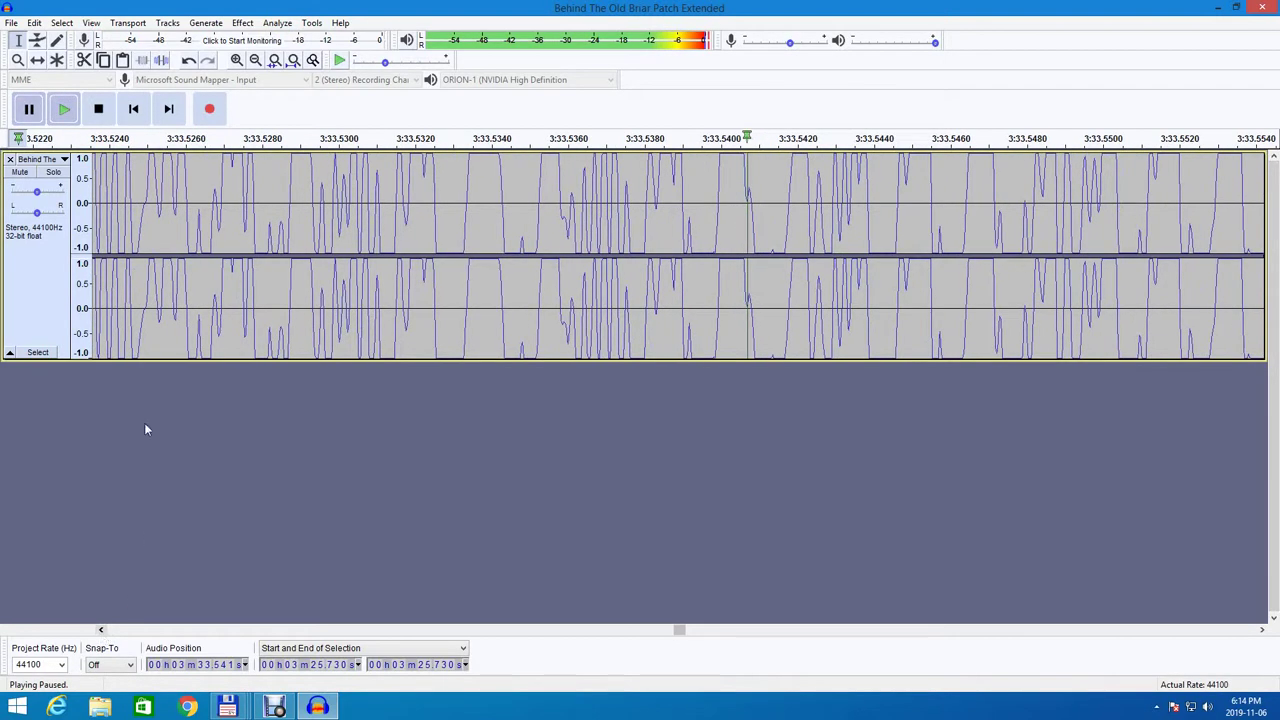
pyautogui.click(104, 112)
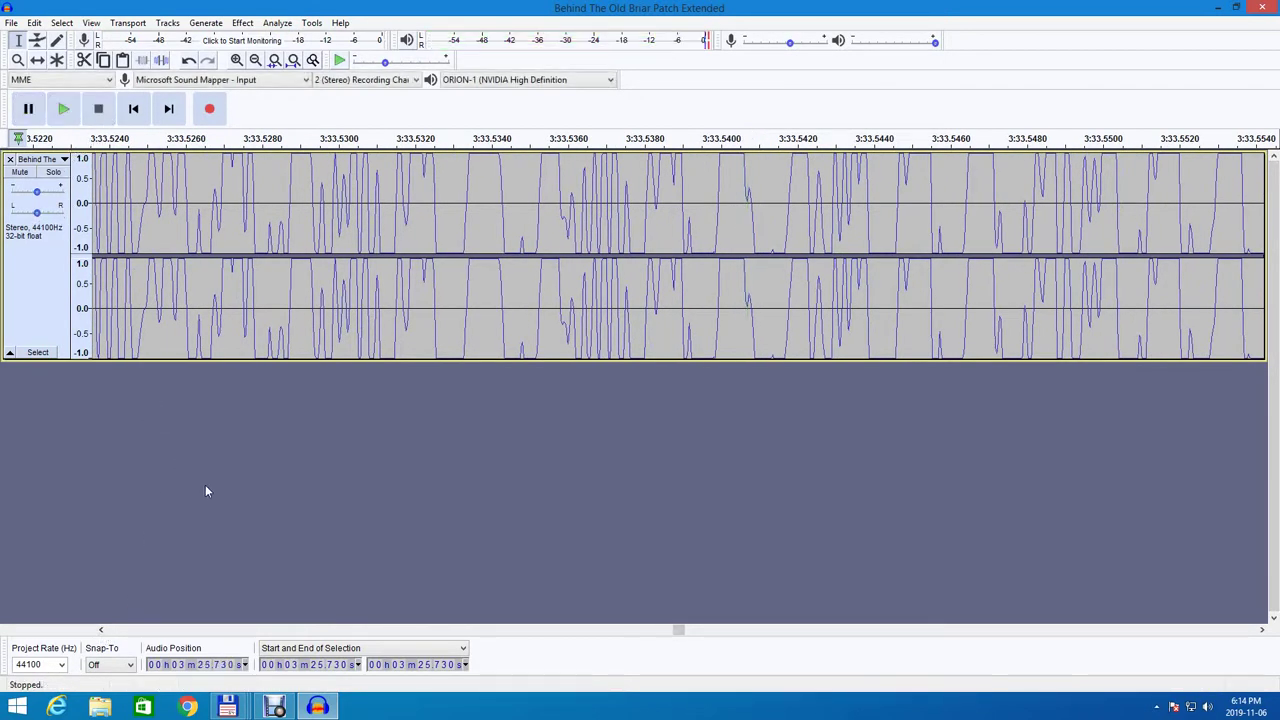
# Place the cursor just after the paste seam at 3:33.529 and listen to about five seconds from there.
pyautogui.click(103, 631)
pyautogui.click(103, 631)
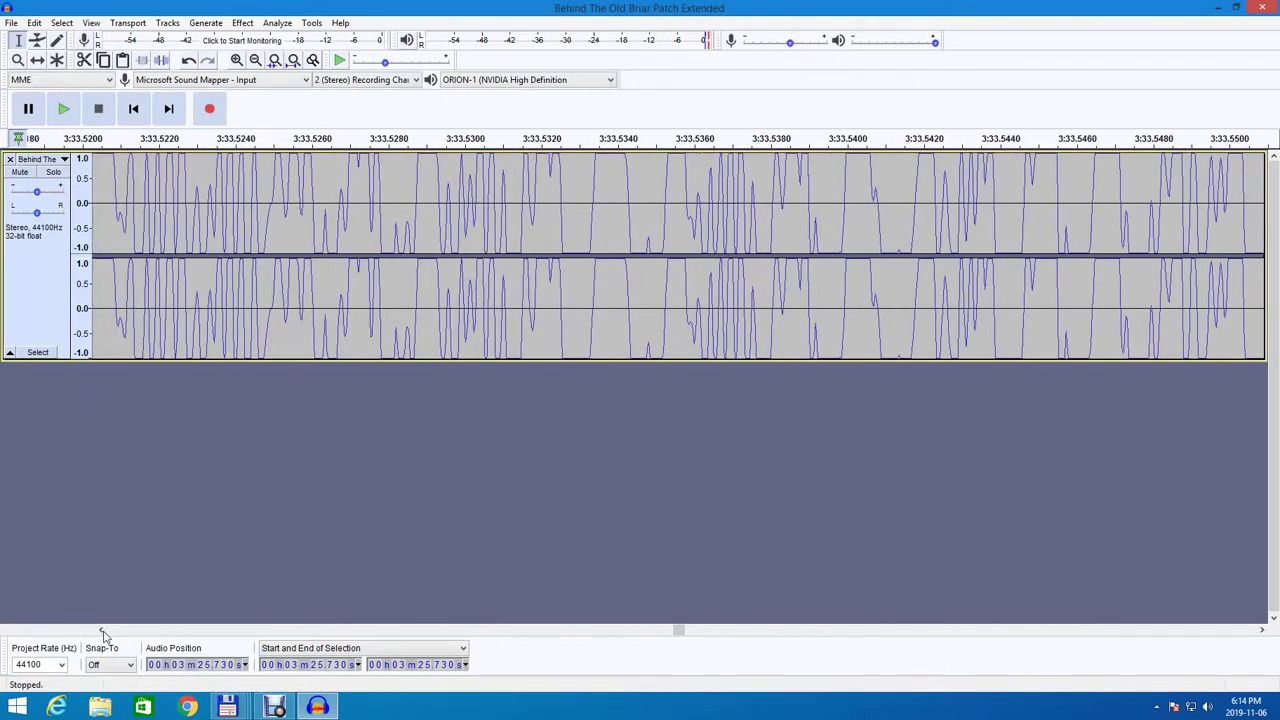
pyautogui.click(103, 631)
pyautogui.click(103, 631)
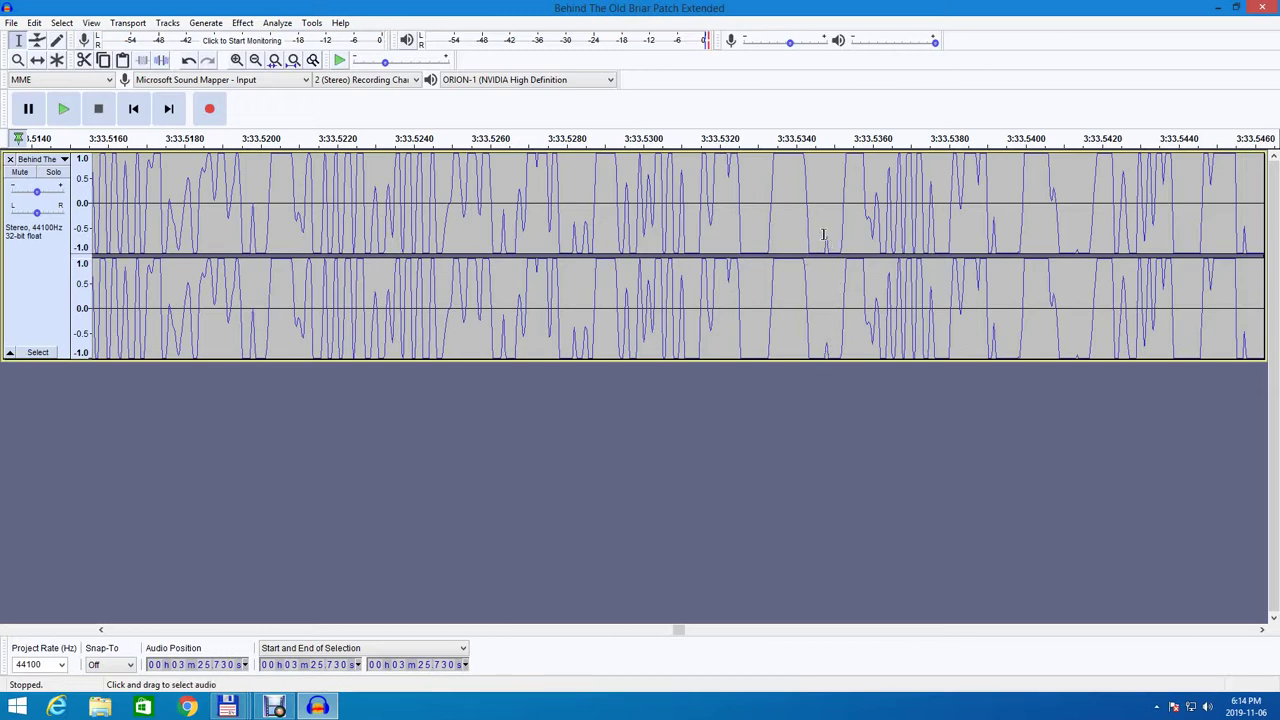
pyautogui.click(587, 232)
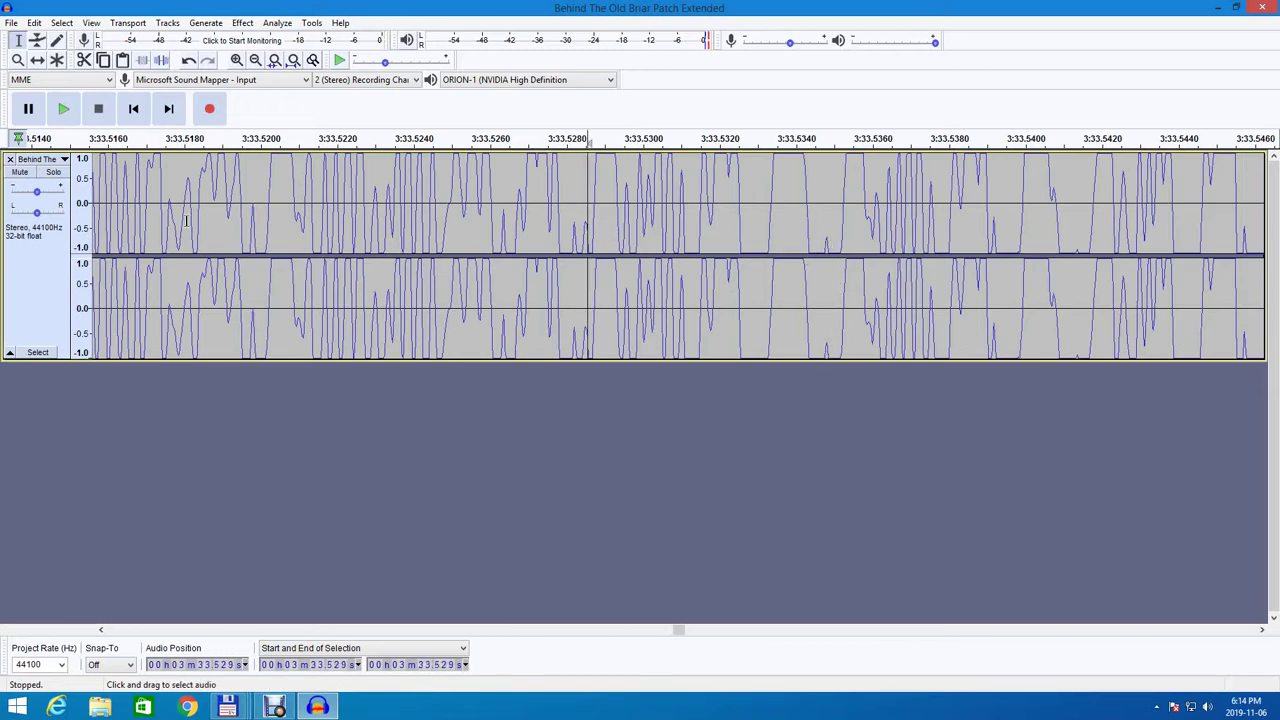
pyautogui.click(64, 109)
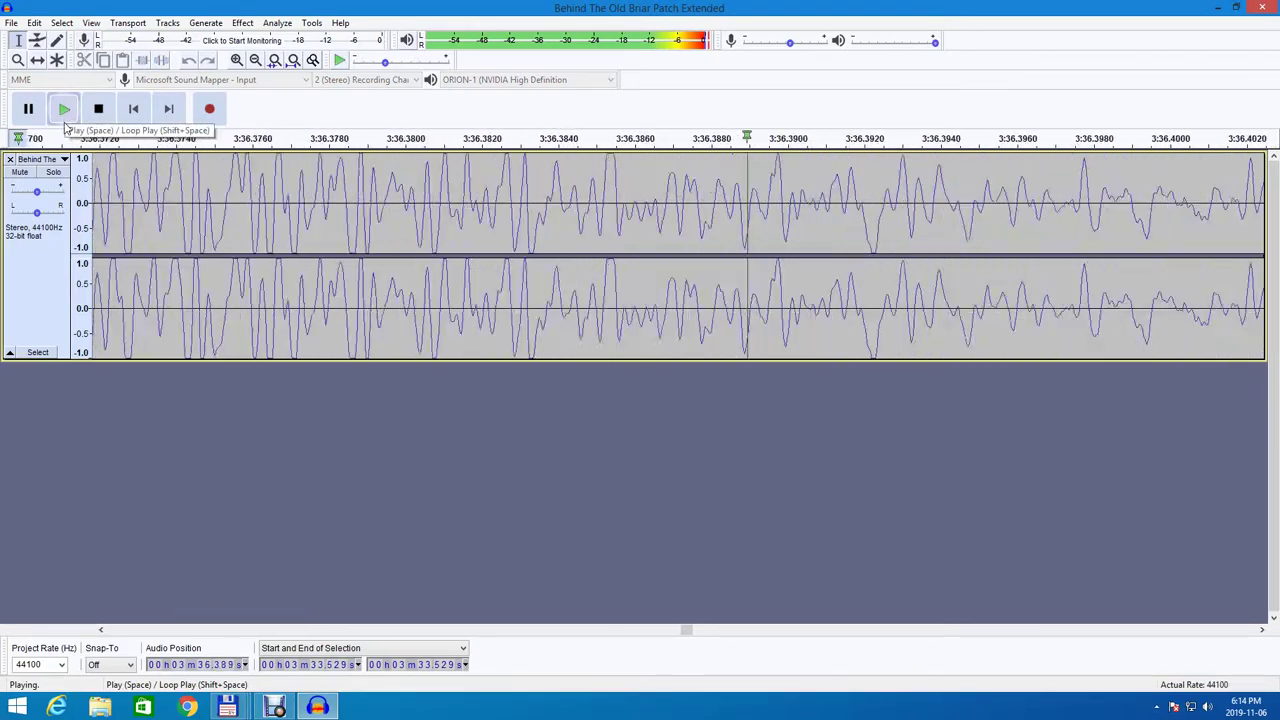
pyautogui.press('space')
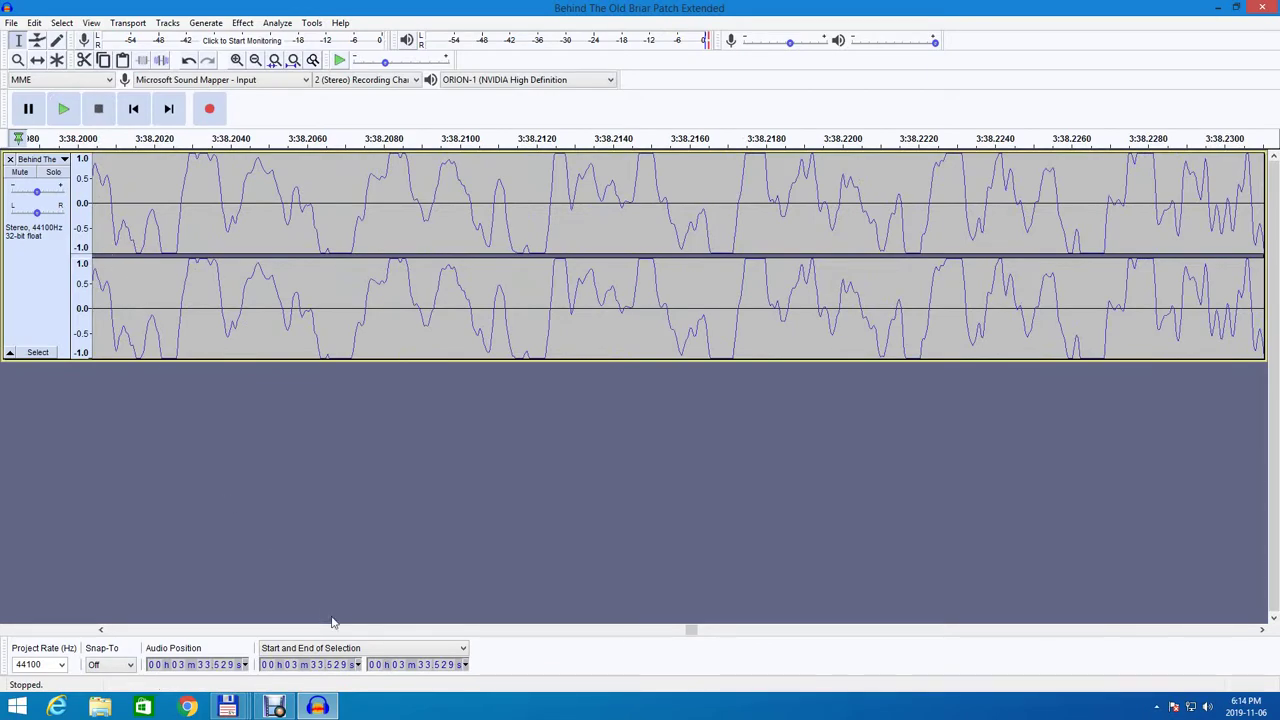
# Listen to the pasted audio from 3:35.290 to about 3:43.8.
pyautogui.hscroll(-8, 369, 640)
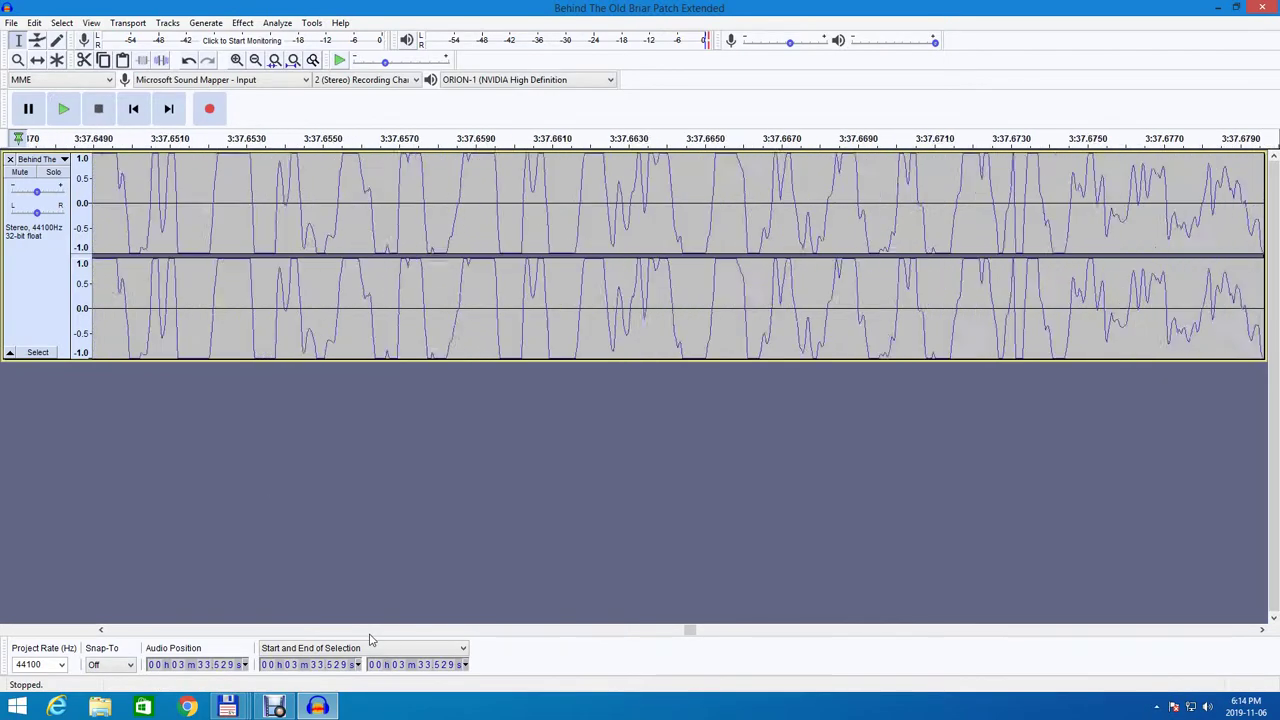
pyautogui.hscroll(-10, 369, 640)
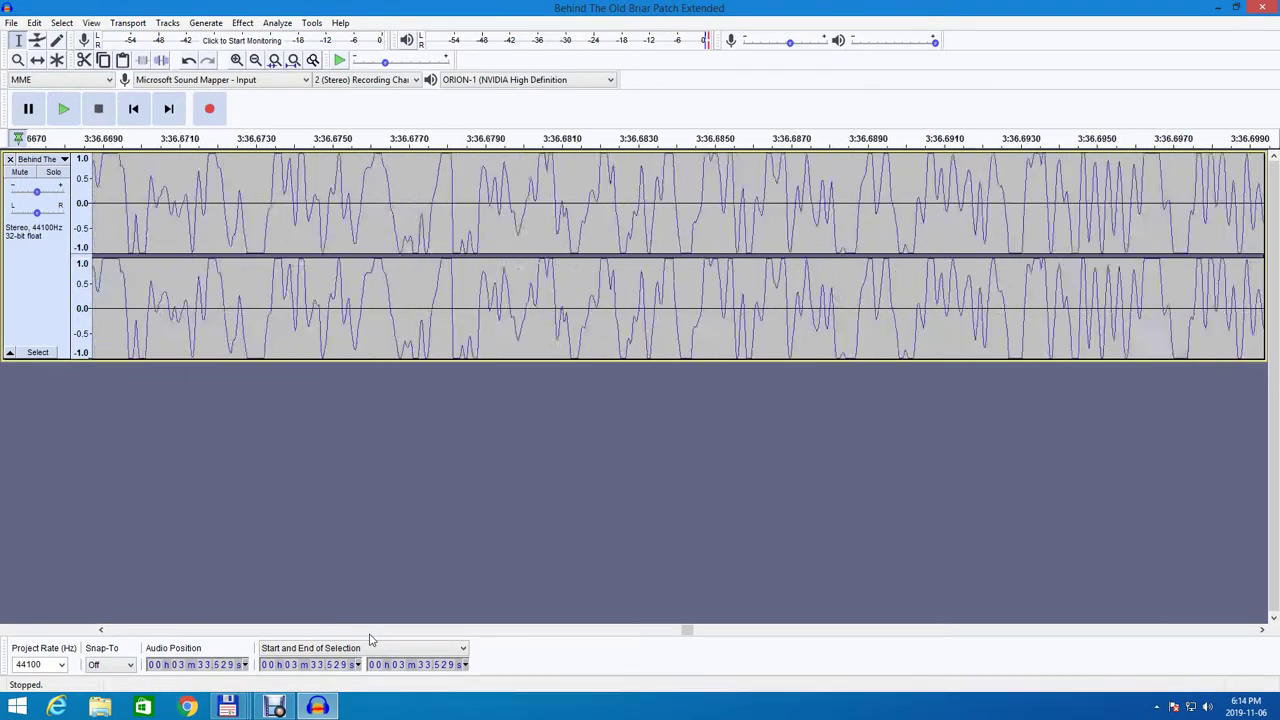
pyautogui.hscroll(-10, 369, 640)
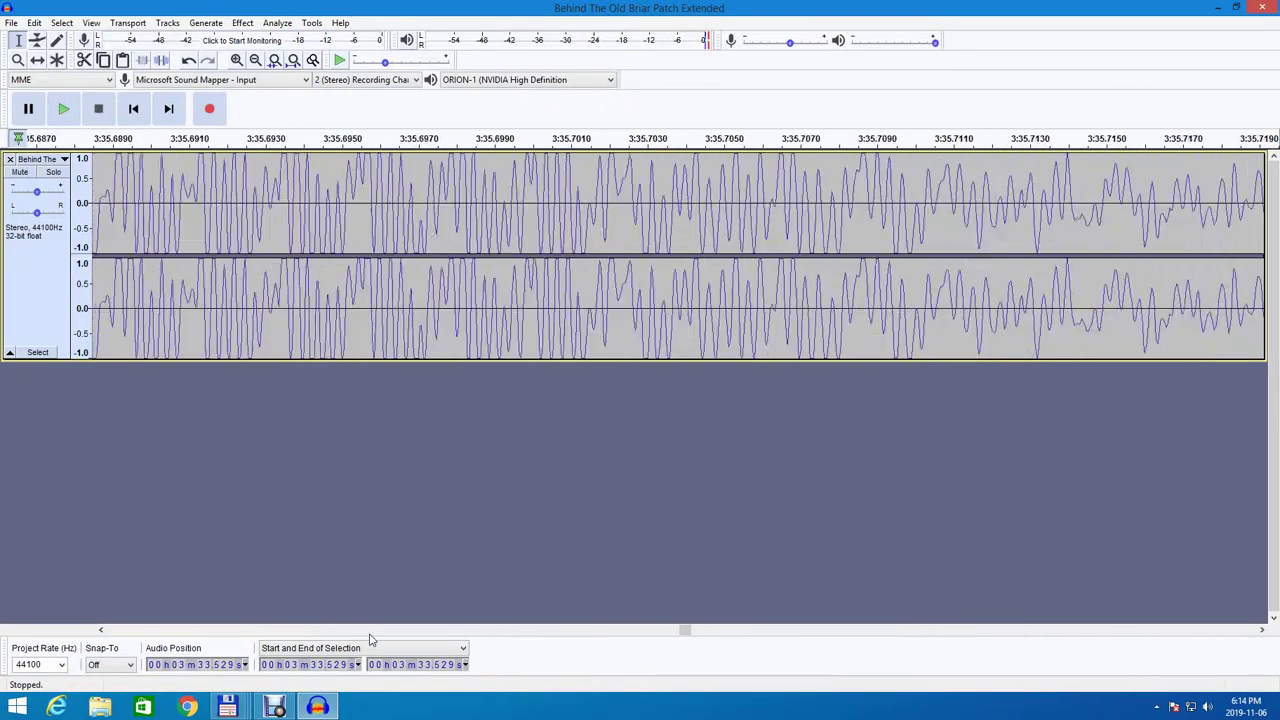
pyautogui.hscroll(-2, 369, 640)
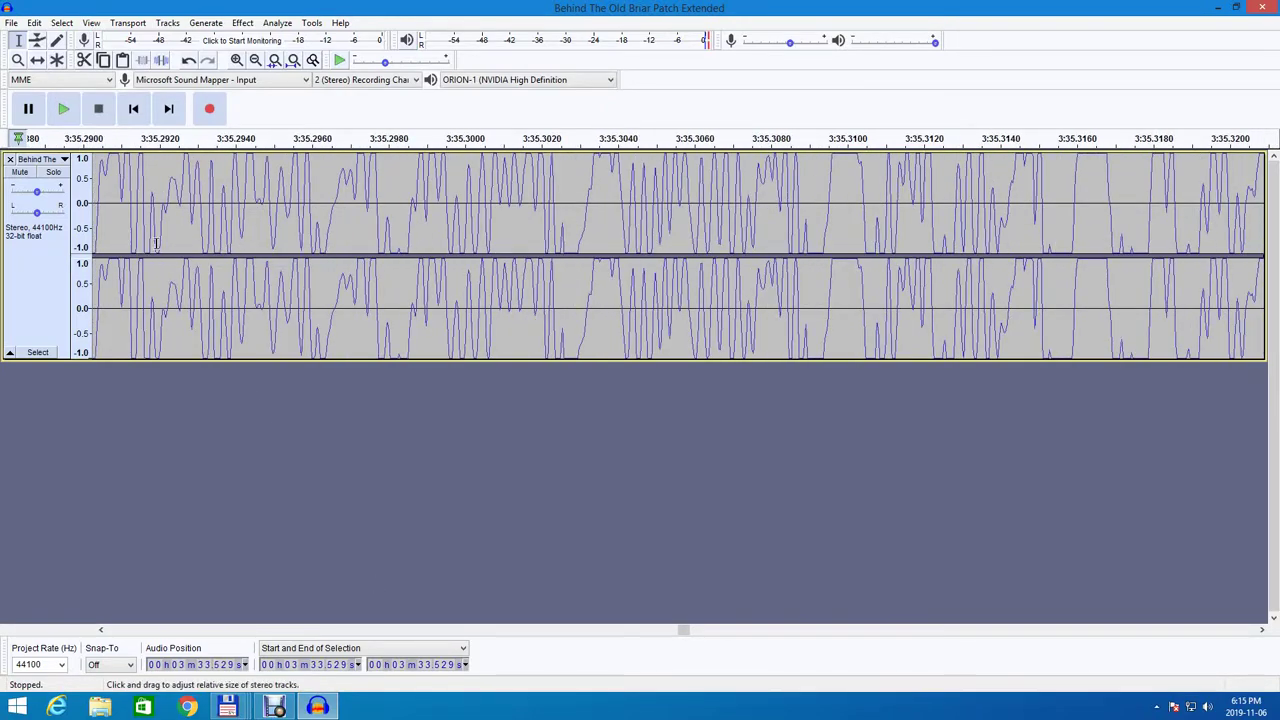
pyautogui.click(63, 108)
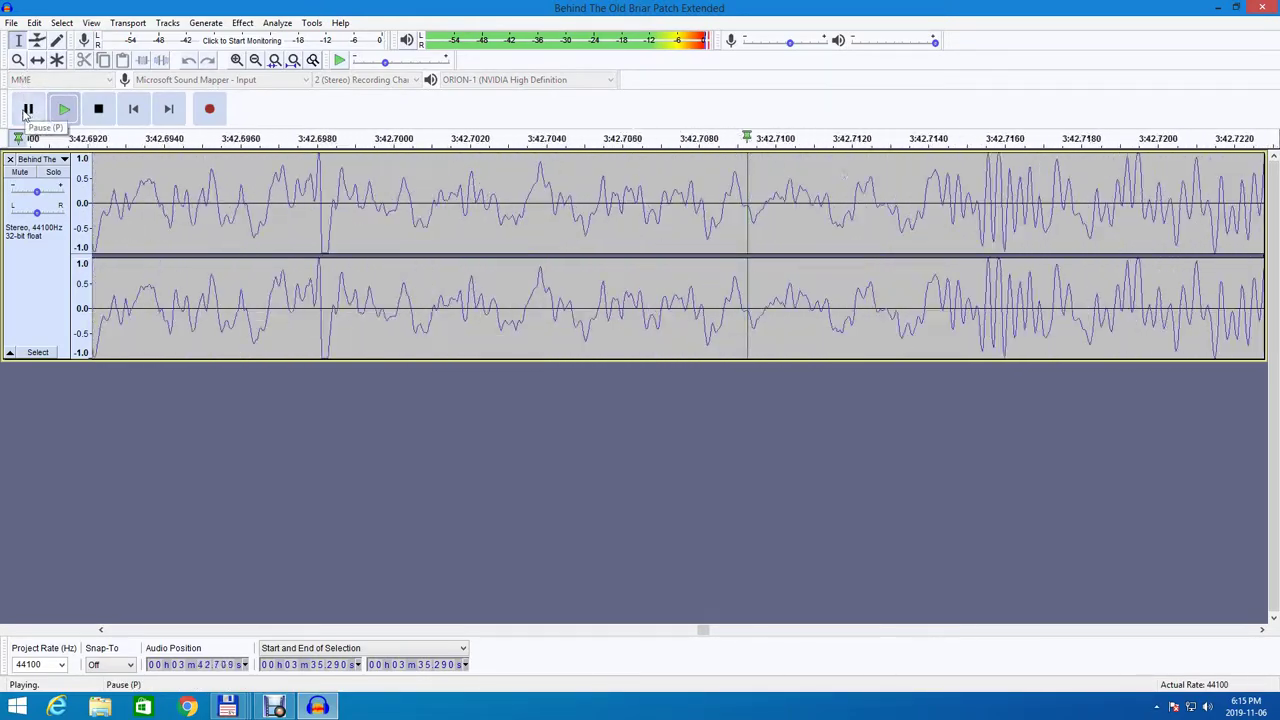
pyautogui.click(99, 109)
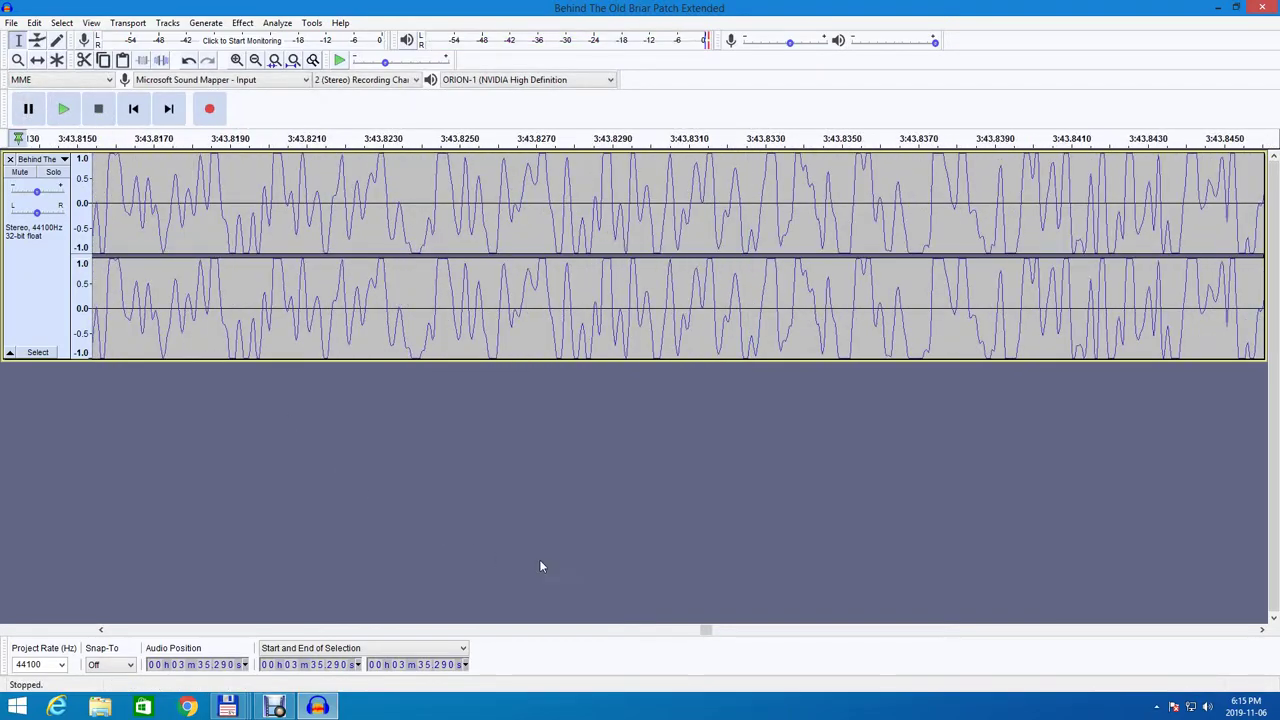
# Play the track from 3:01.631 to about 3:33.19 to locate the passage by ear, and stop playback there.
pyautogui.moveTo(702, 637); pyautogui.dragTo(598, 640)
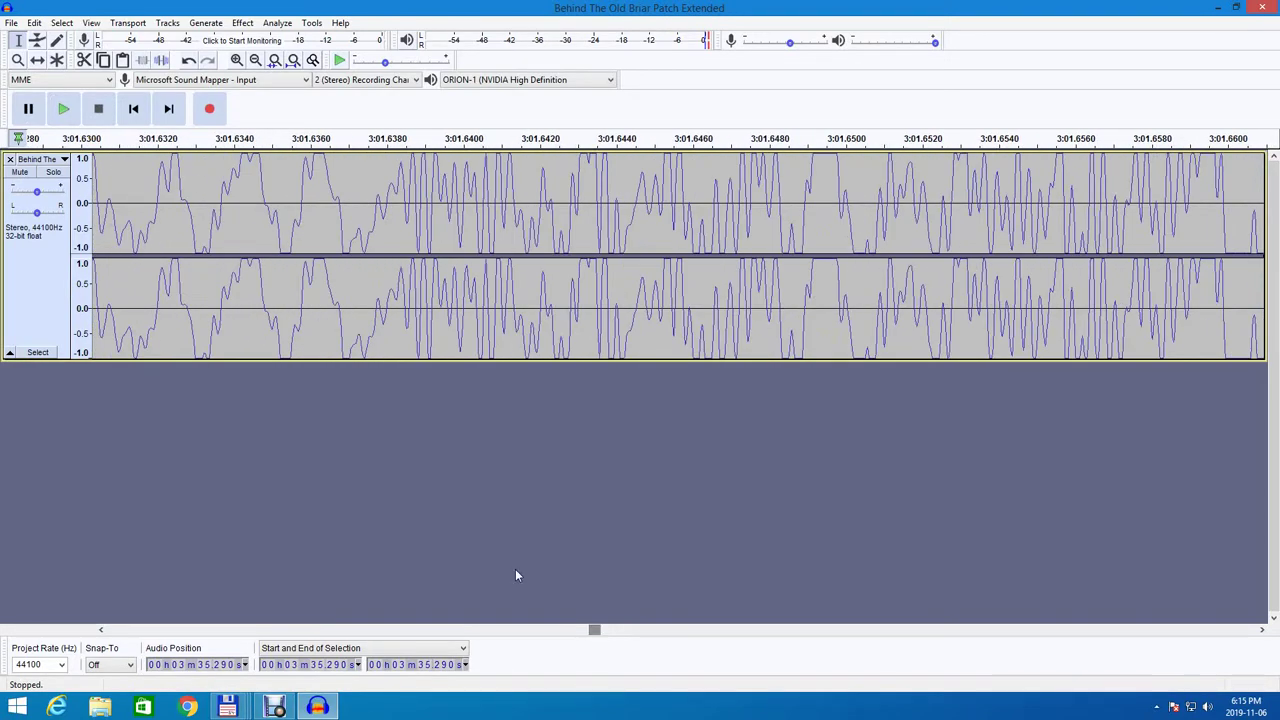
pyautogui.click(63, 112)
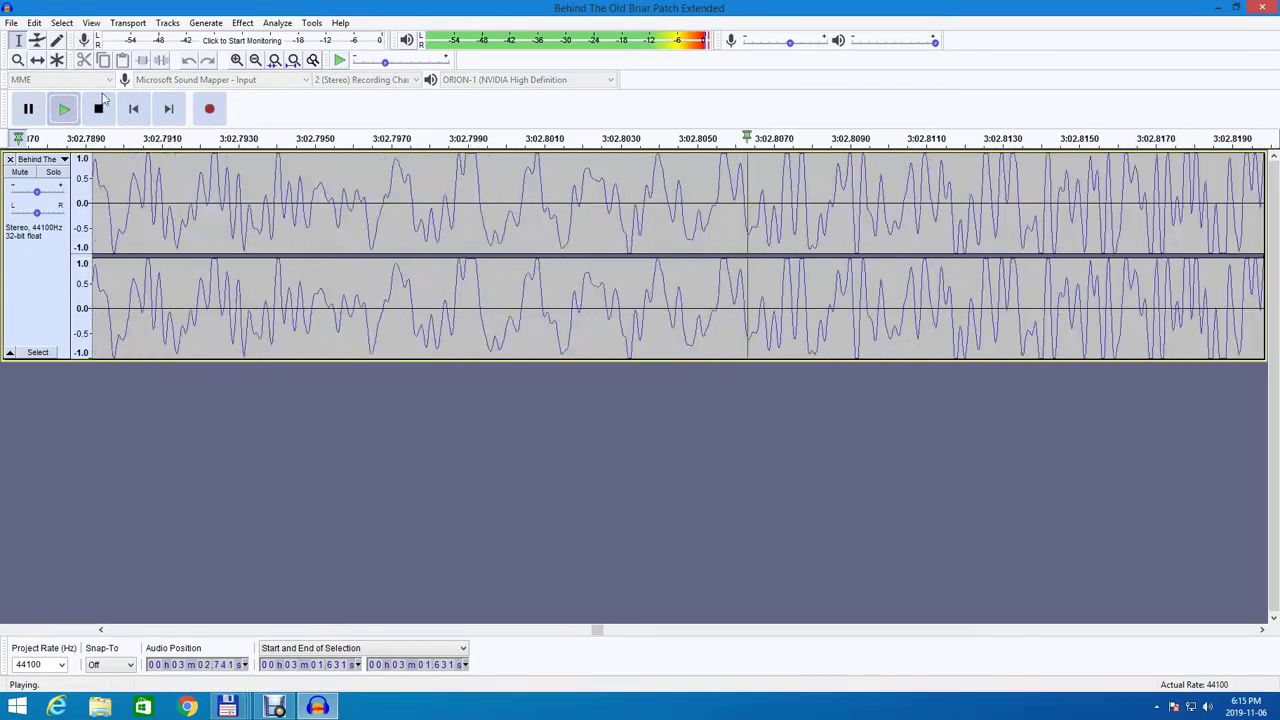
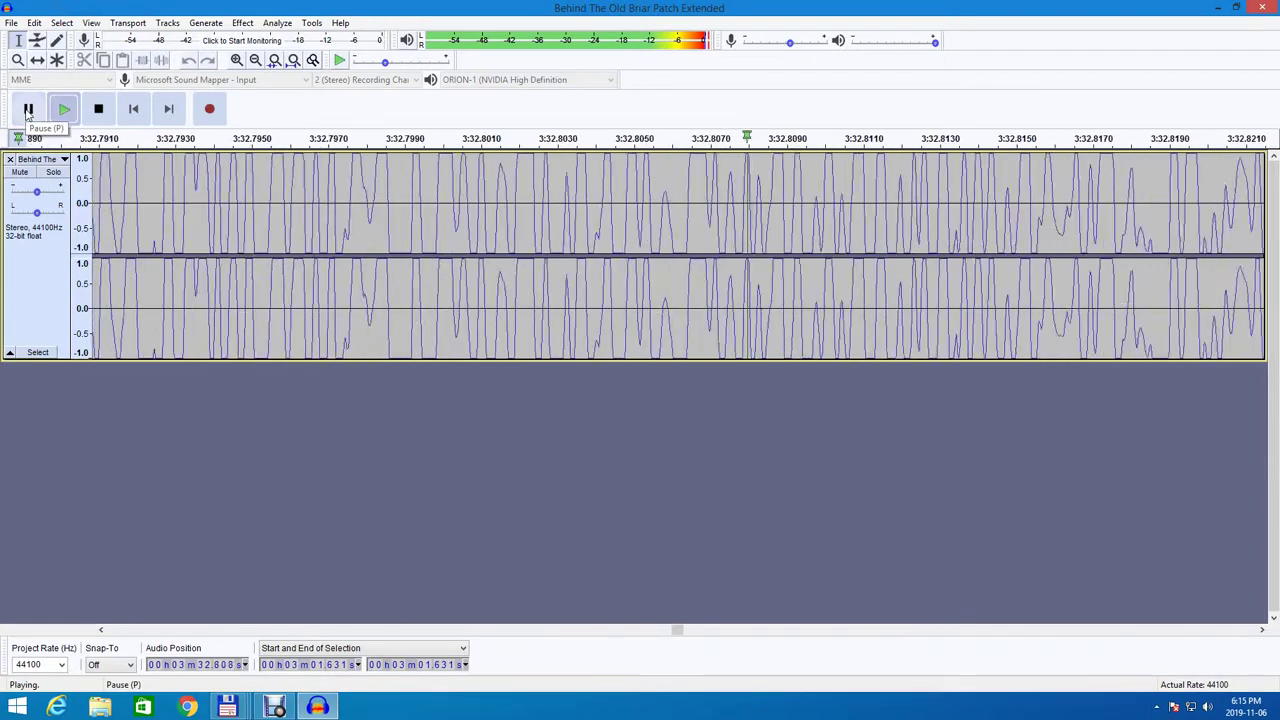
pyautogui.click(28, 110)
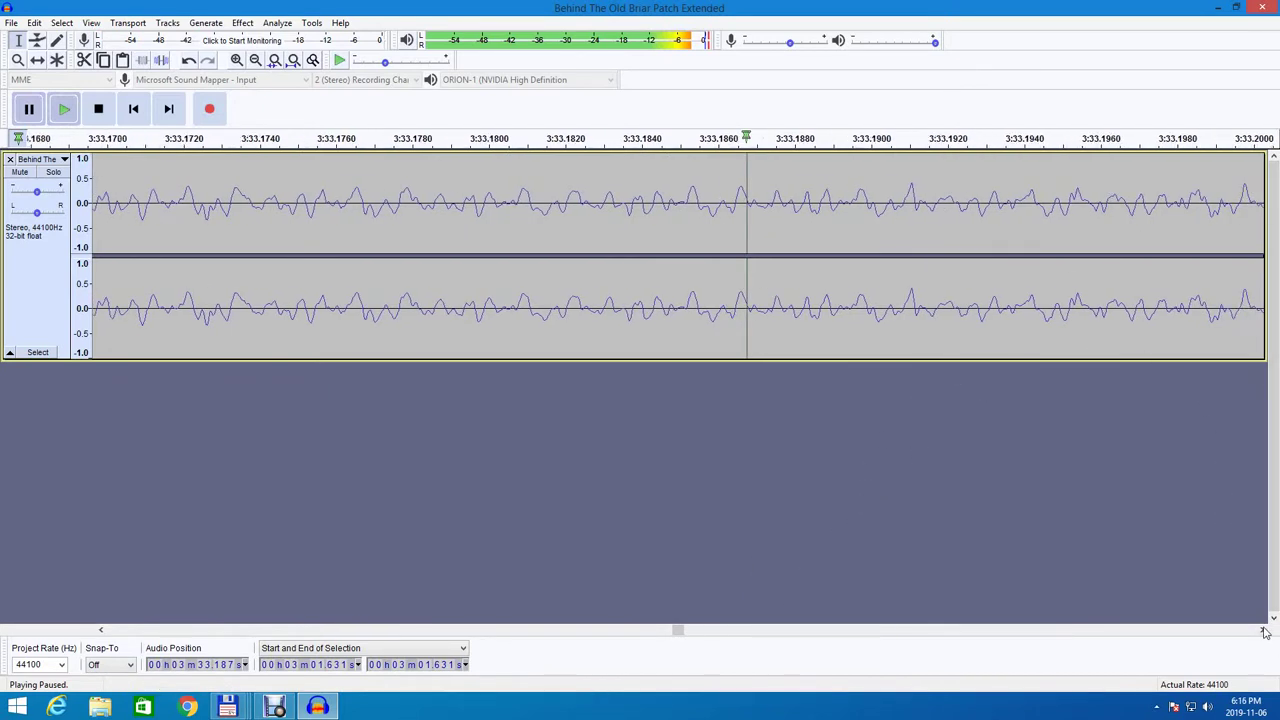
pyautogui.click(99, 110)
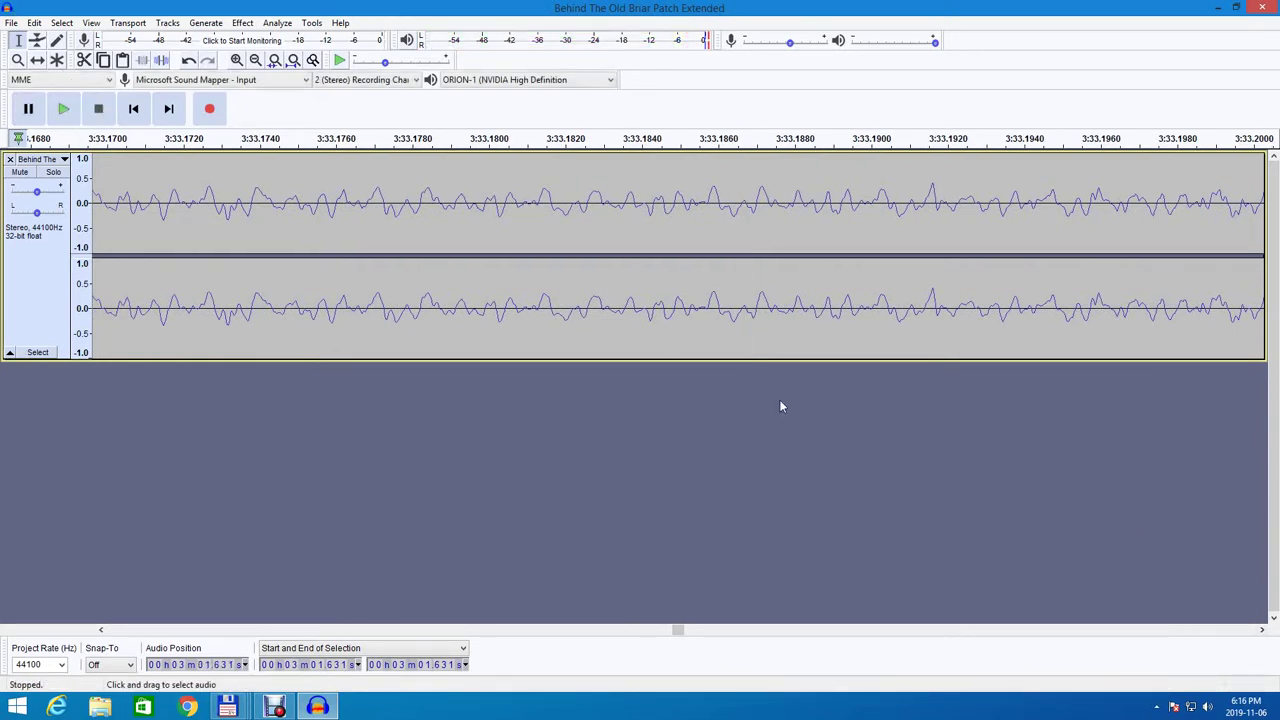
# Examine the magnified waveform of both channels from about 3:33.17 to 3:33.42 for irregular spikes.
pyautogui.click(1261, 631)
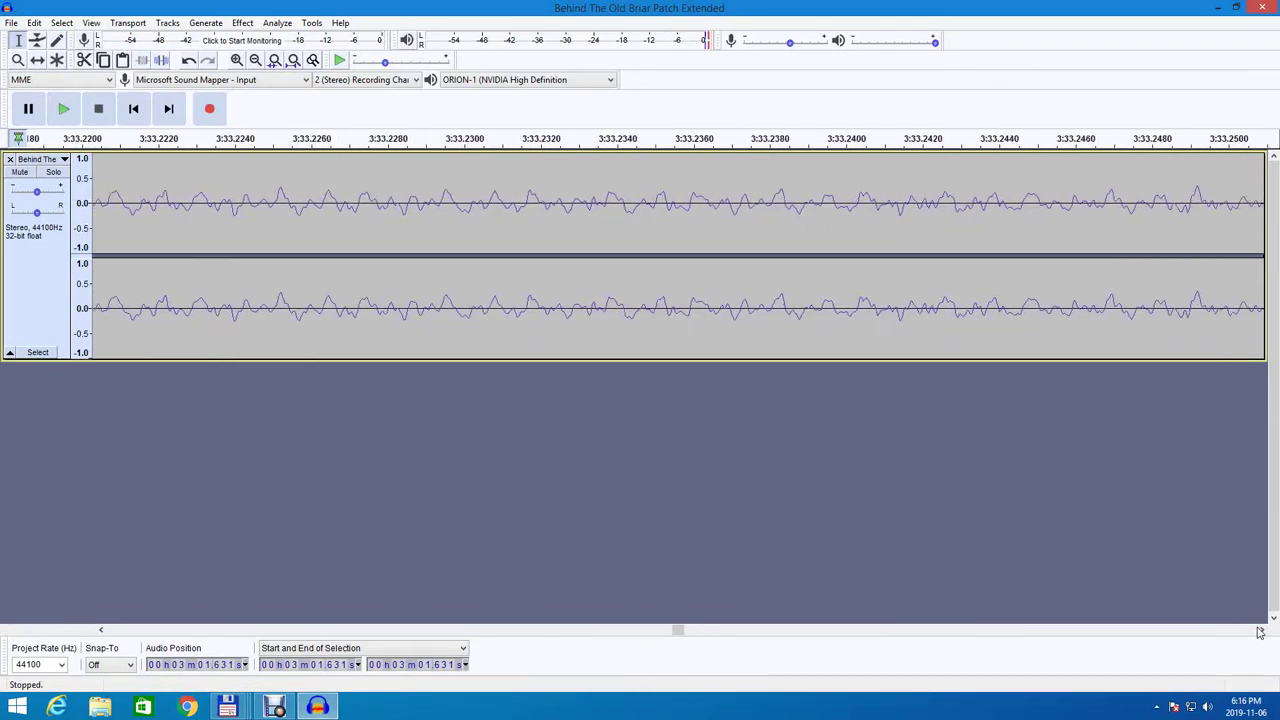
pyautogui.click(1261, 631)
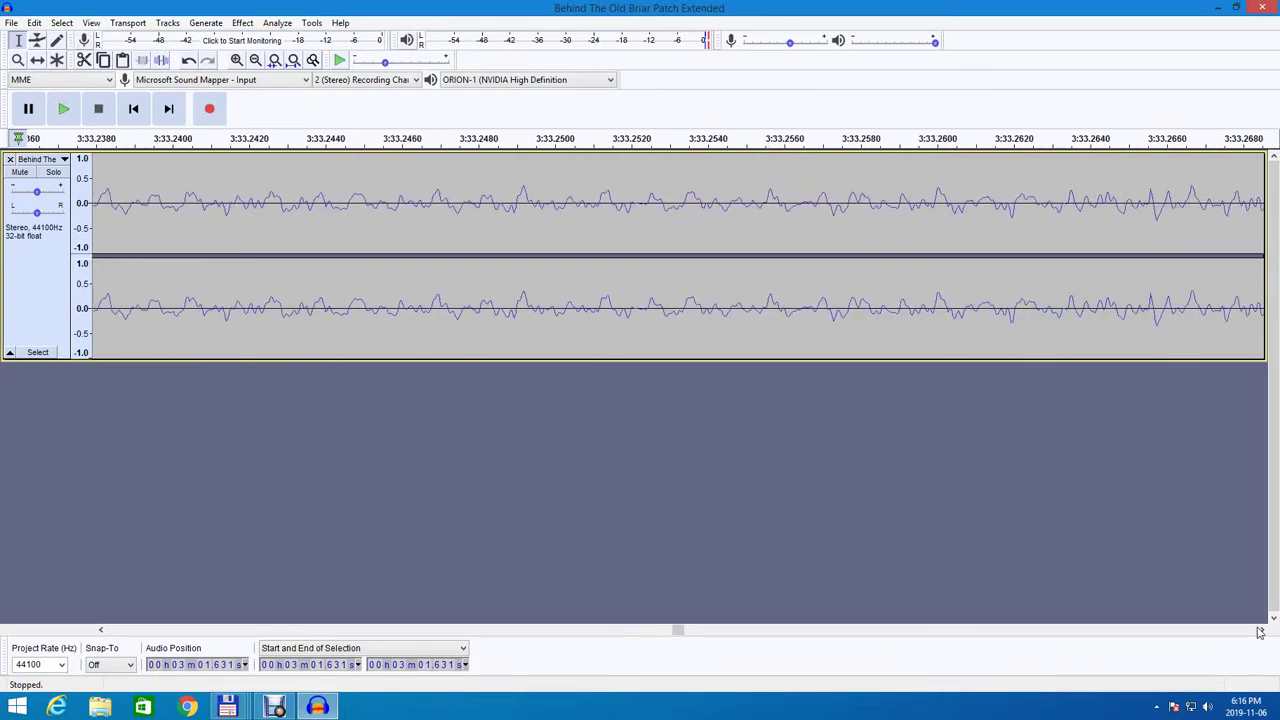
pyautogui.click(1261, 631)
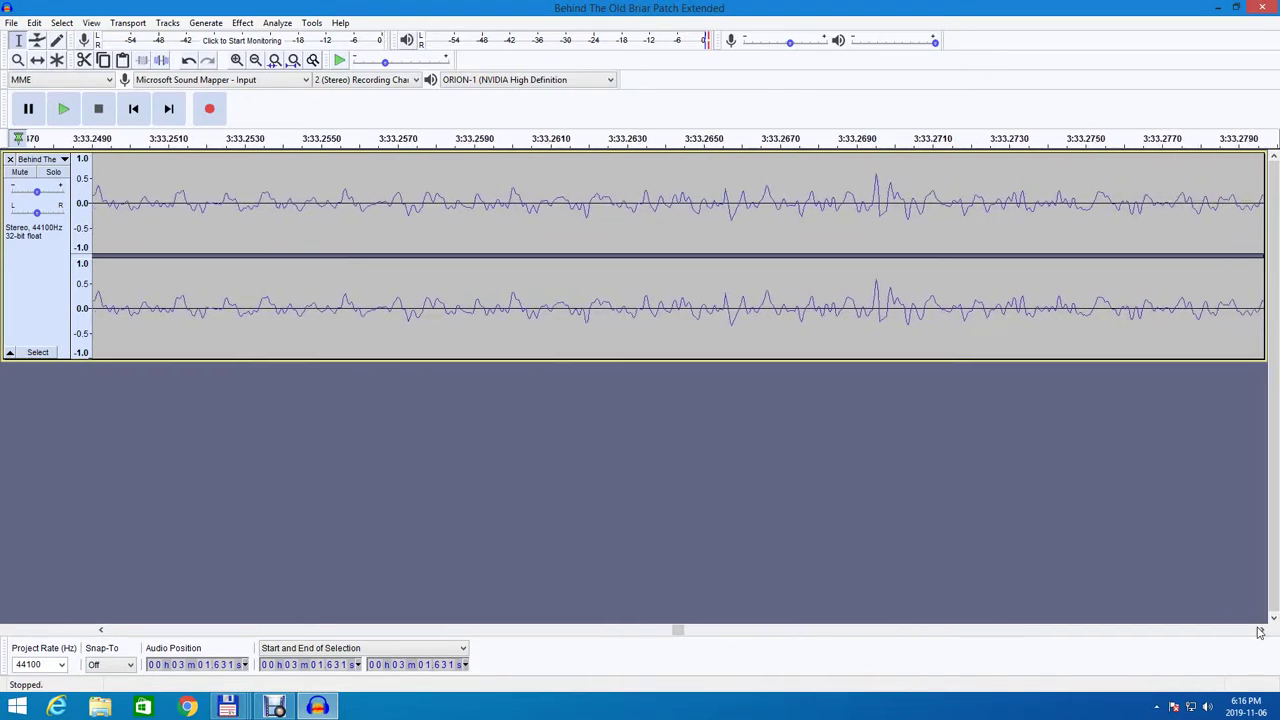
pyautogui.click(1261, 631)
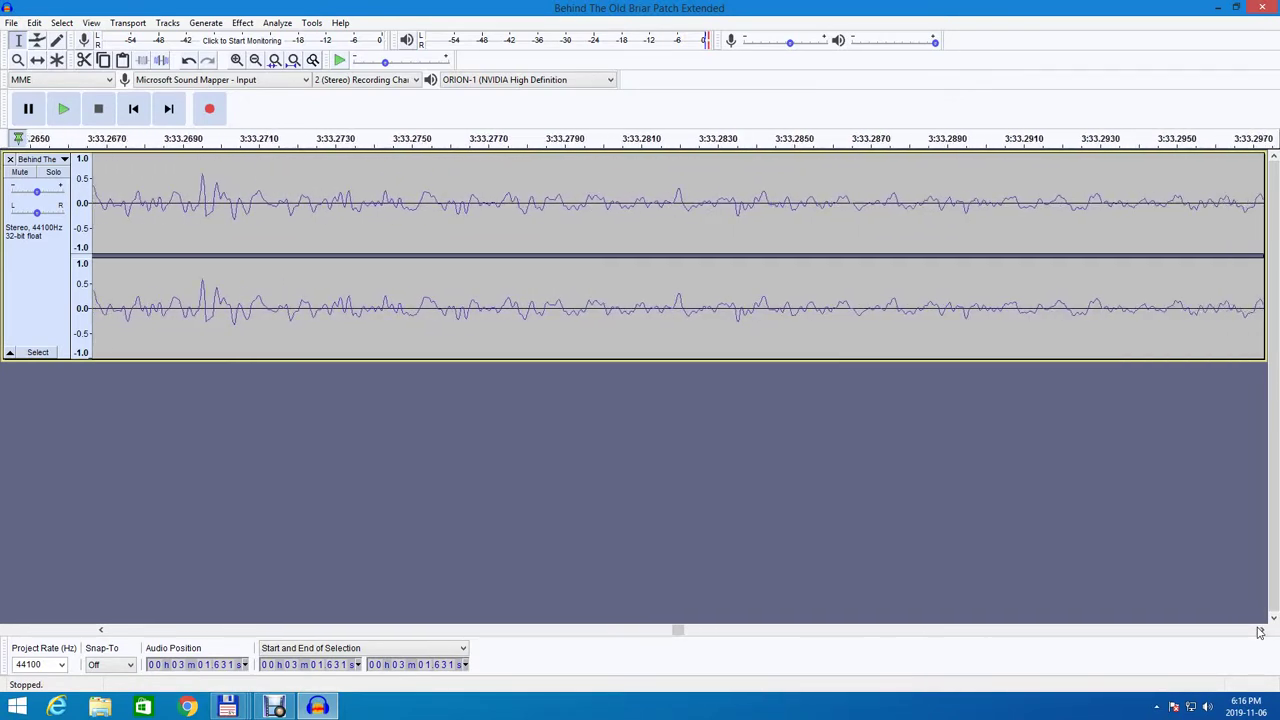
pyautogui.click(1261, 631)
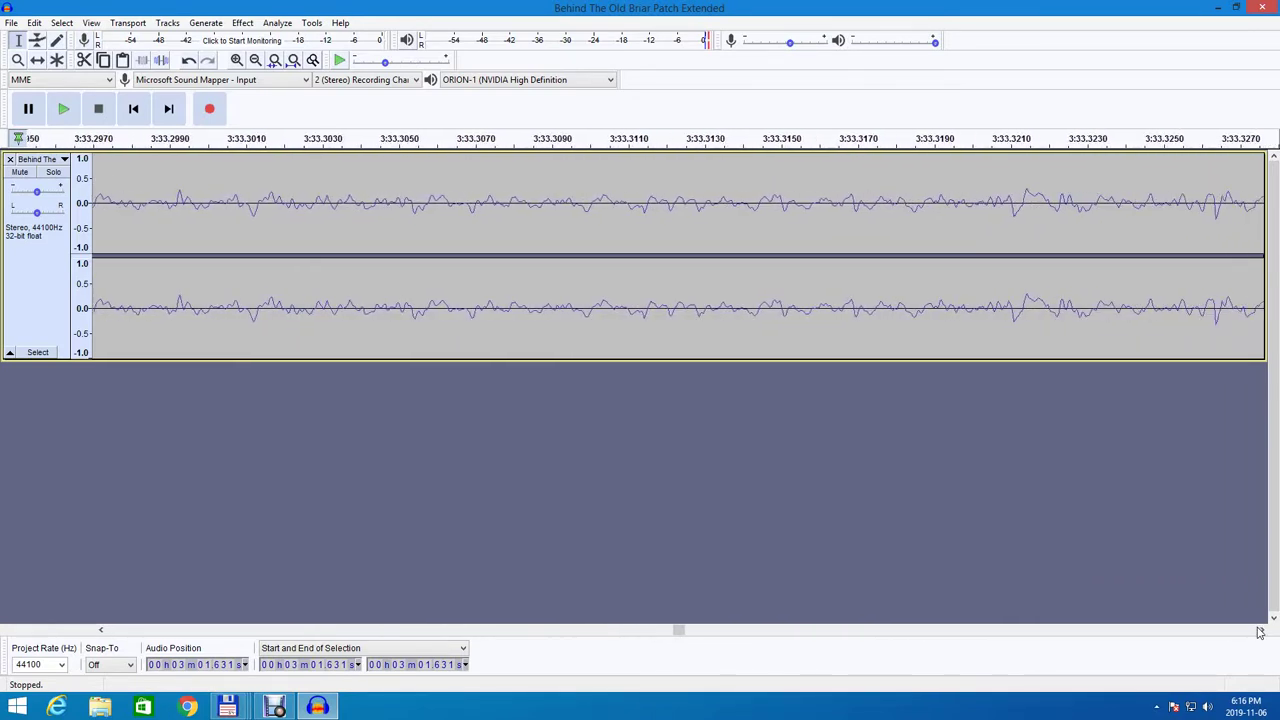
pyautogui.click(1260, 632)
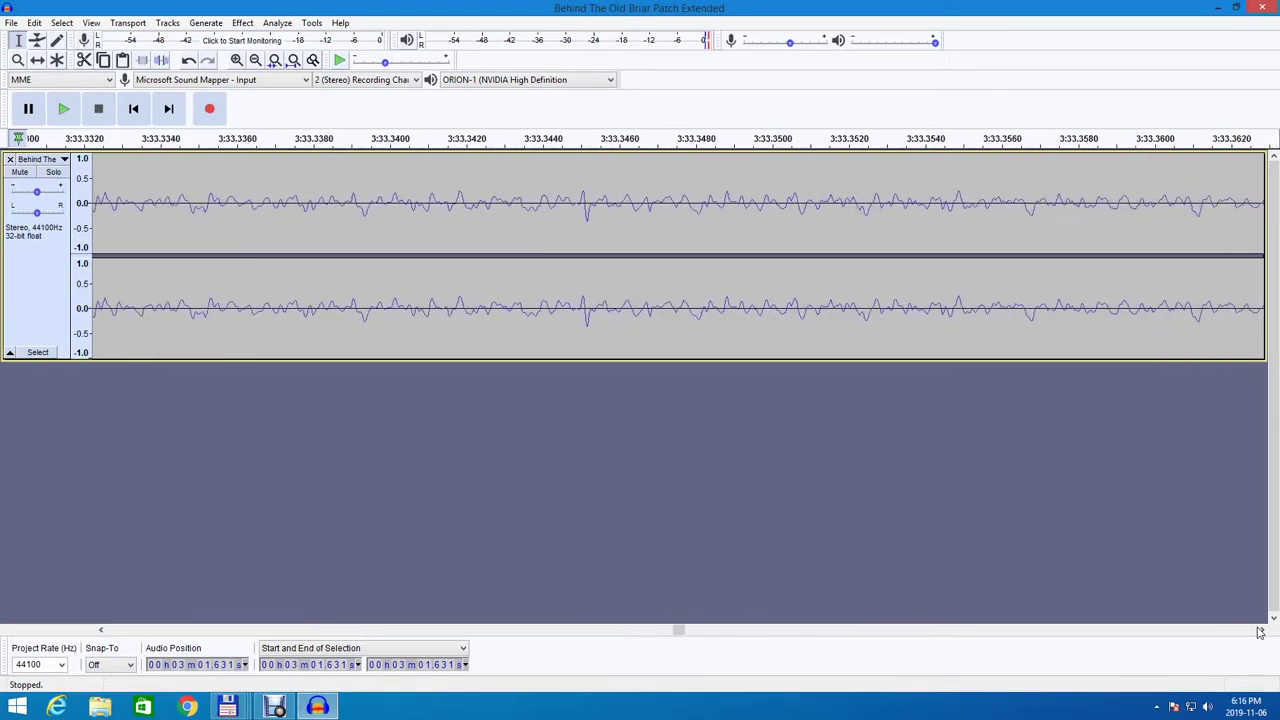
pyautogui.click(1260, 632)
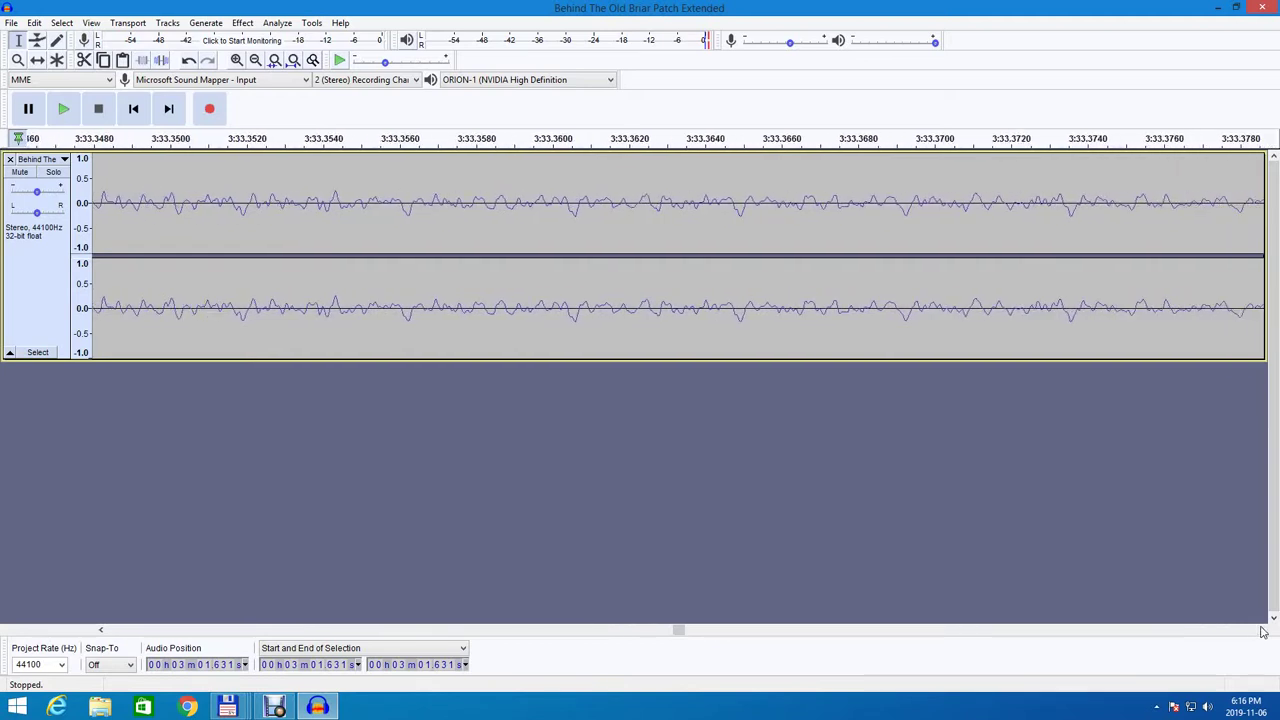
pyautogui.click(1262, 632)
pyautogui.click(1262, 632)
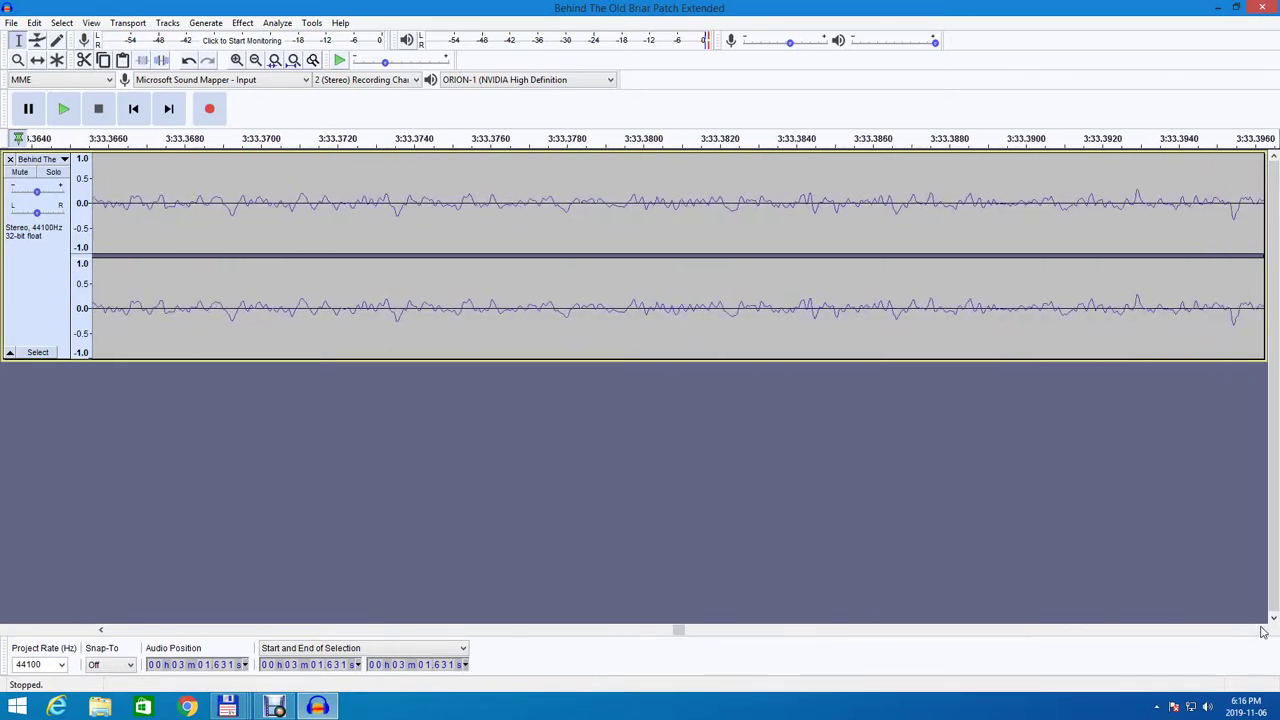
pyautogui.click(1262, 632)
pyautogui.click(1262, 632)
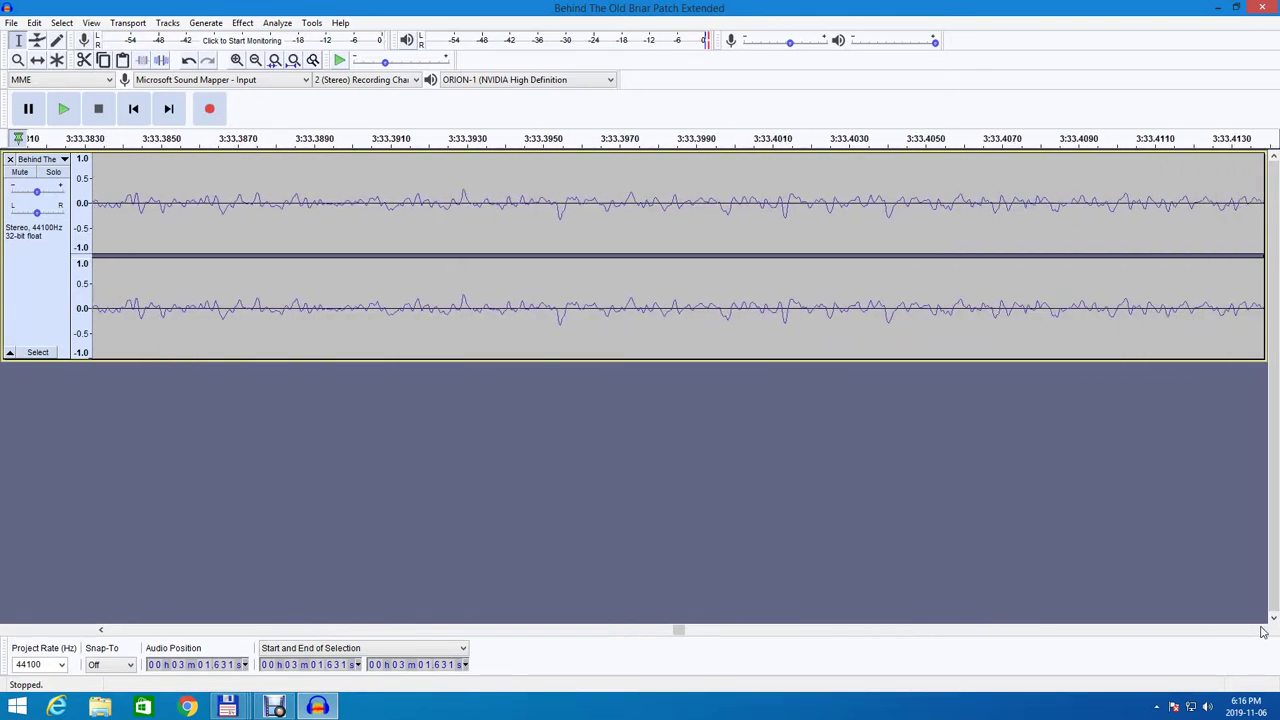
pyautogui.click(1262, 632)
pyautogui.click(1262, 632)
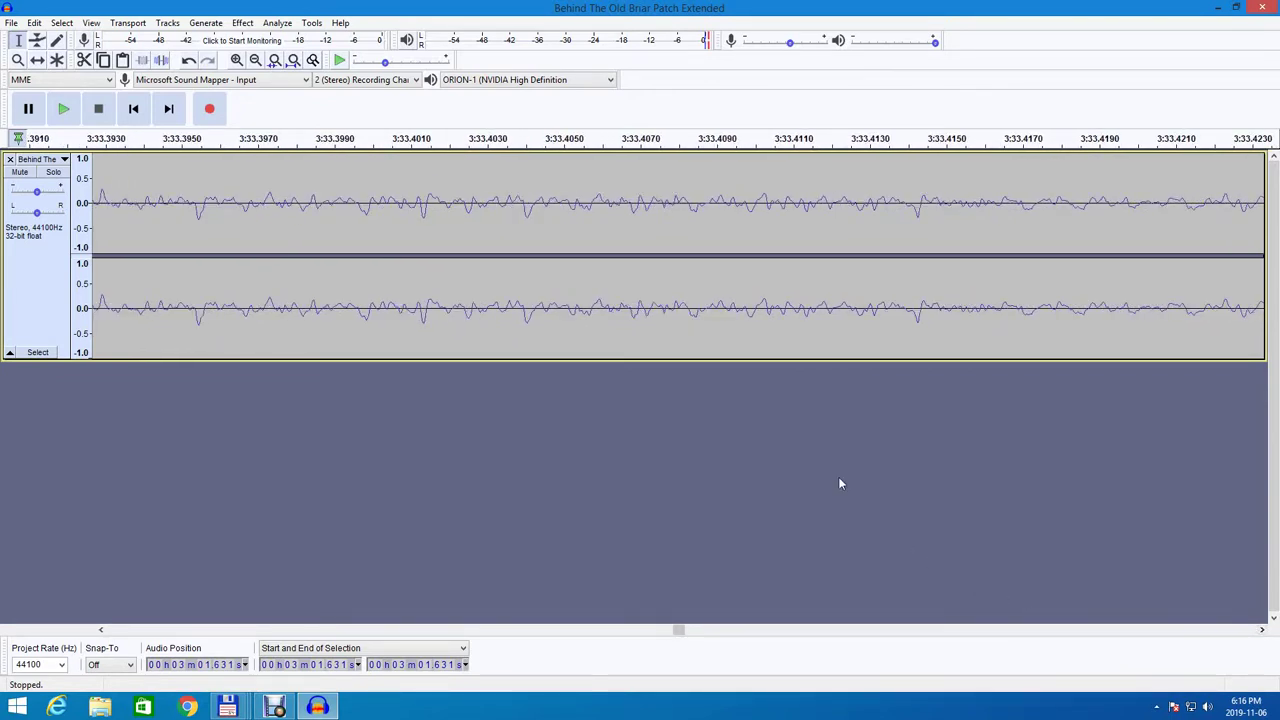
# Select the audio from 3:33.394 to 3:33.409 and play that short section.
pyautogui.click(152, 204)
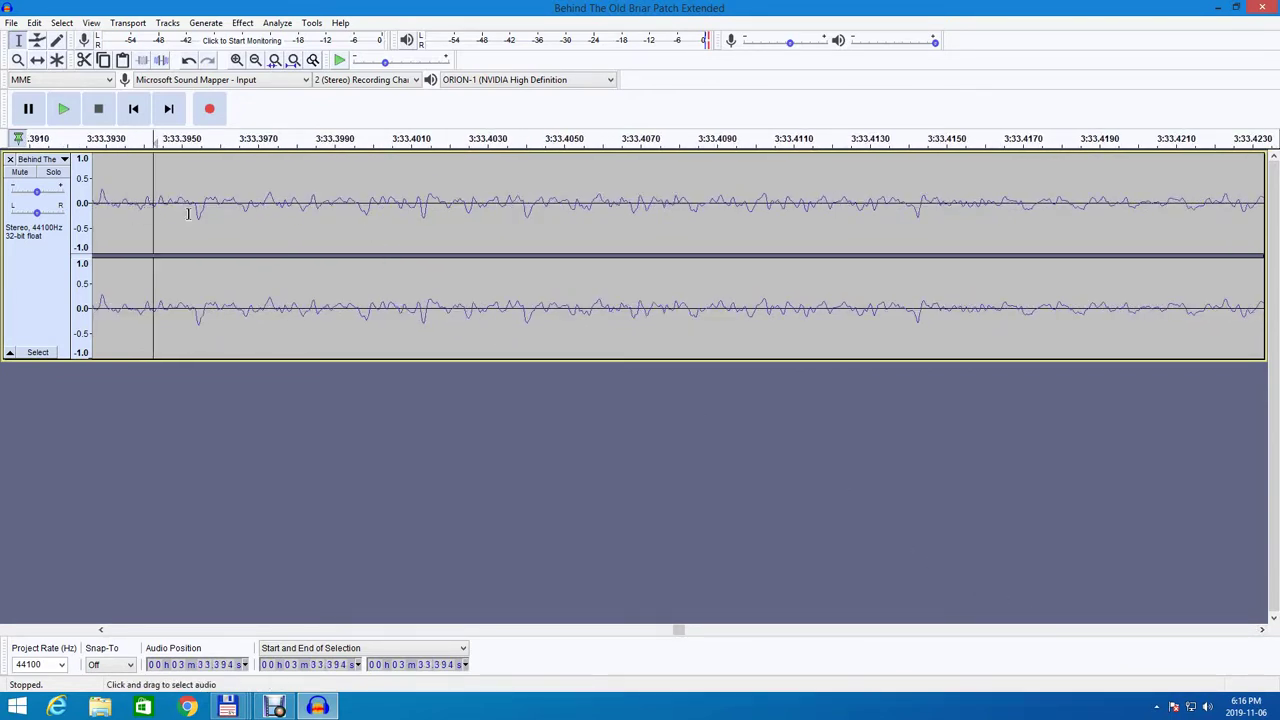
pyautogui.moveTo(154, 207); pyautogui.dragTo(719, 226)
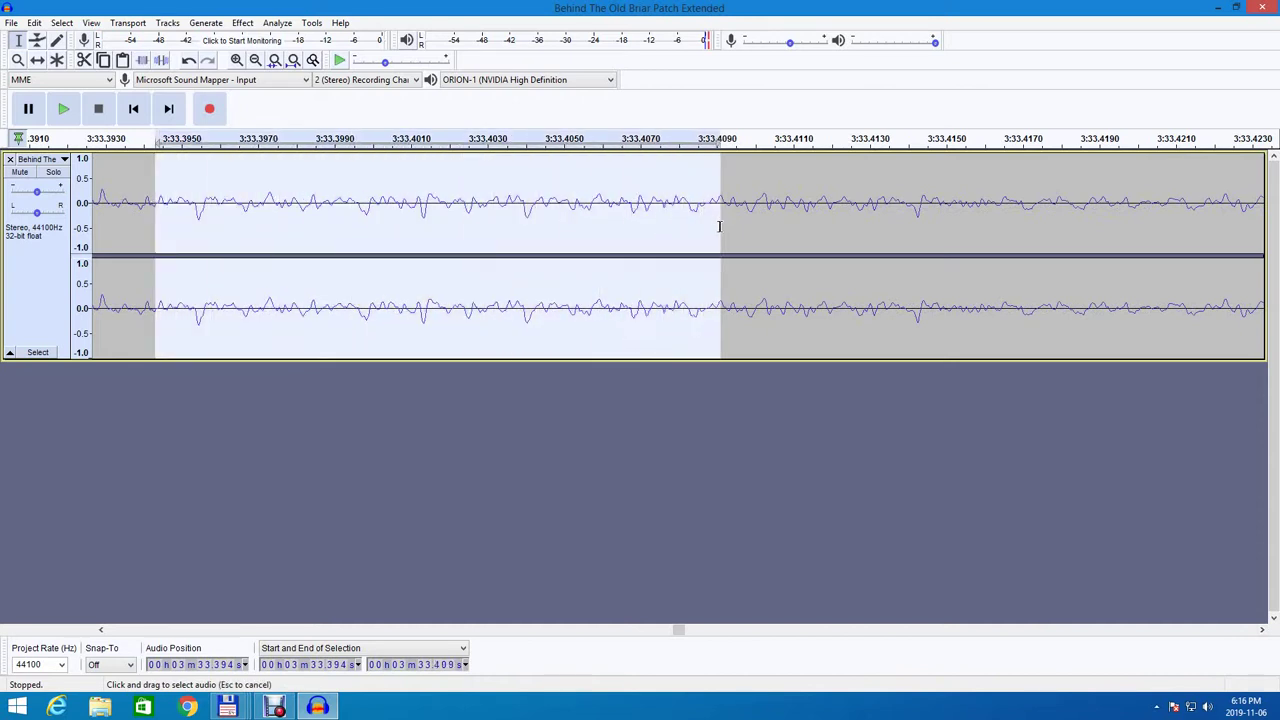
pyautogui.click(64, 109)
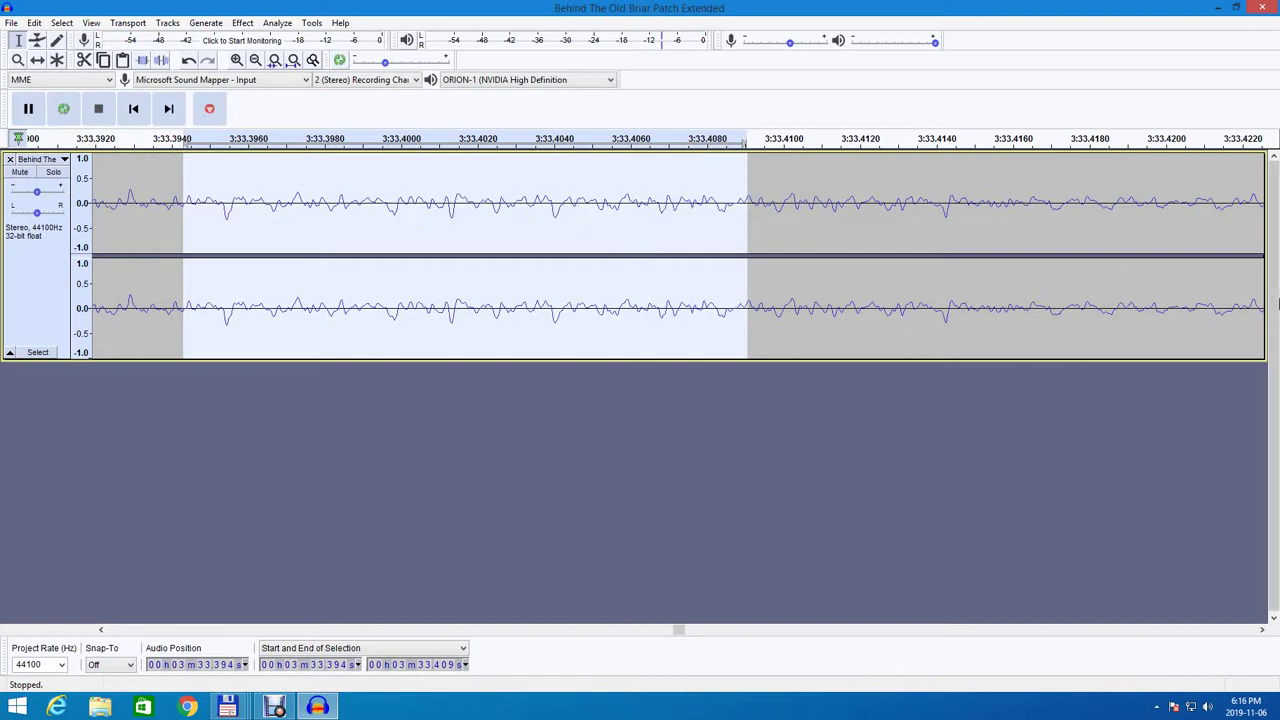
# Extend the end of the selection to 3:33.422 and play the longer section.
pyautogui.press('shift')
pyautogui.keyDown('shift'); pyautogui.click(1256, 310); pyautogui.keyUp('shift')
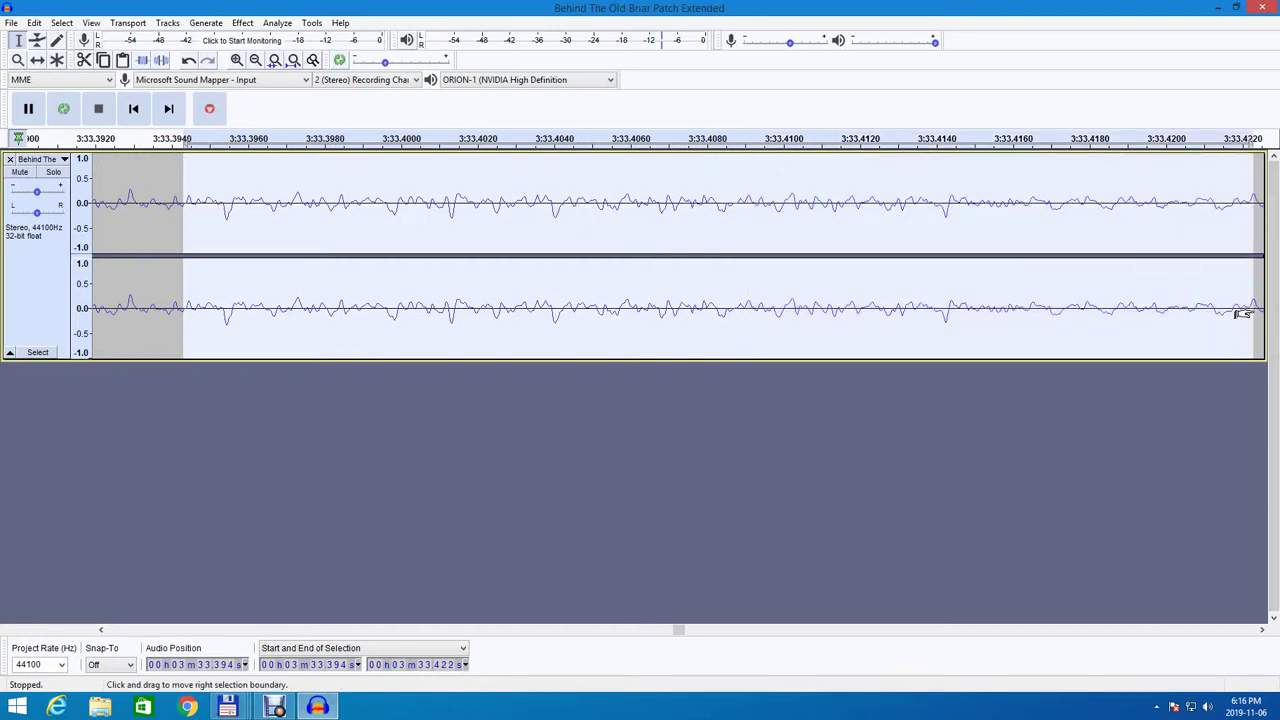
pyautogui.click(63, 108)
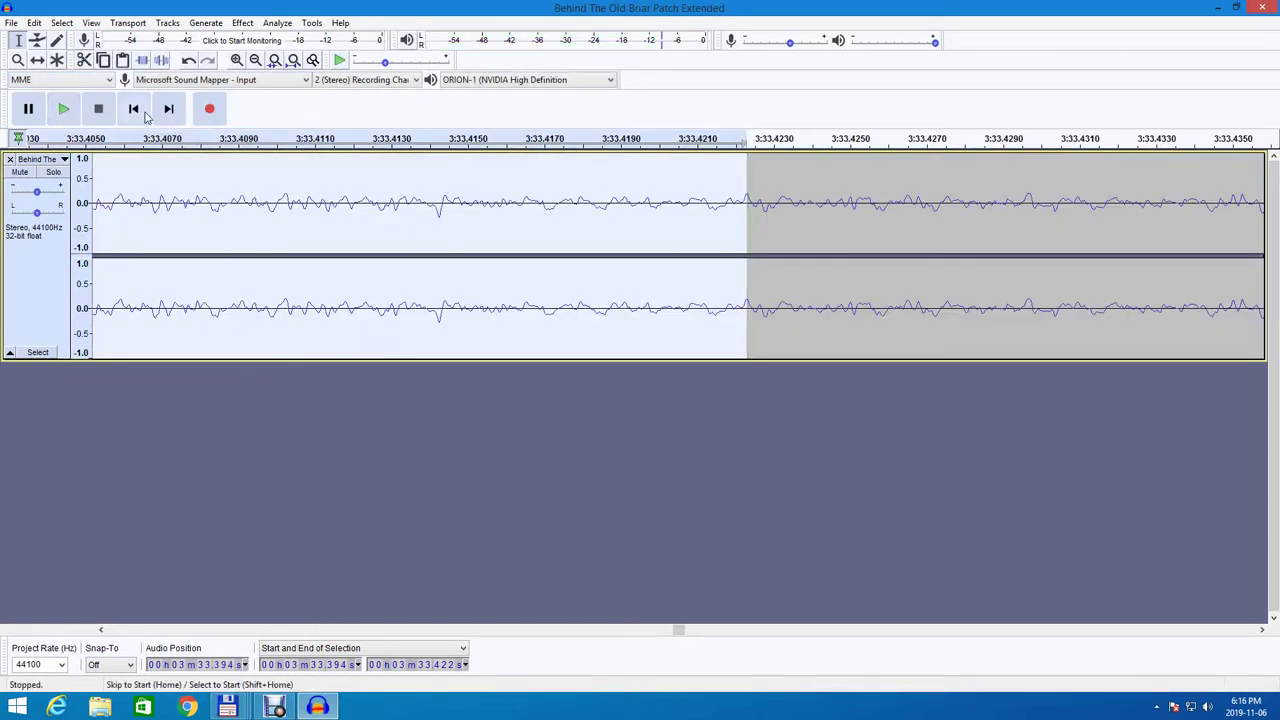
# Clear the selection with the cursor at 3:33.408 and inspect the sharp dip near 3:33.4142 at individual-sample and wider zoom levels.
pyautogui.click(203, 186)
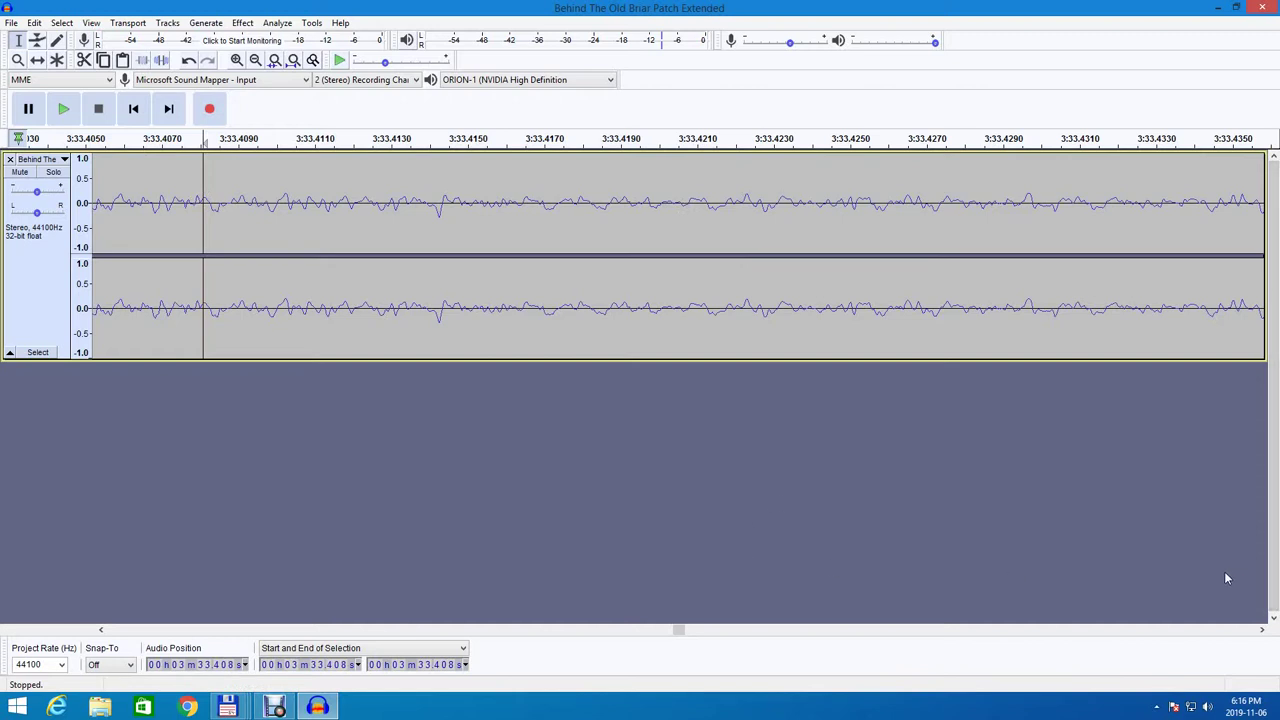
pyautogui.click(1261, 629)
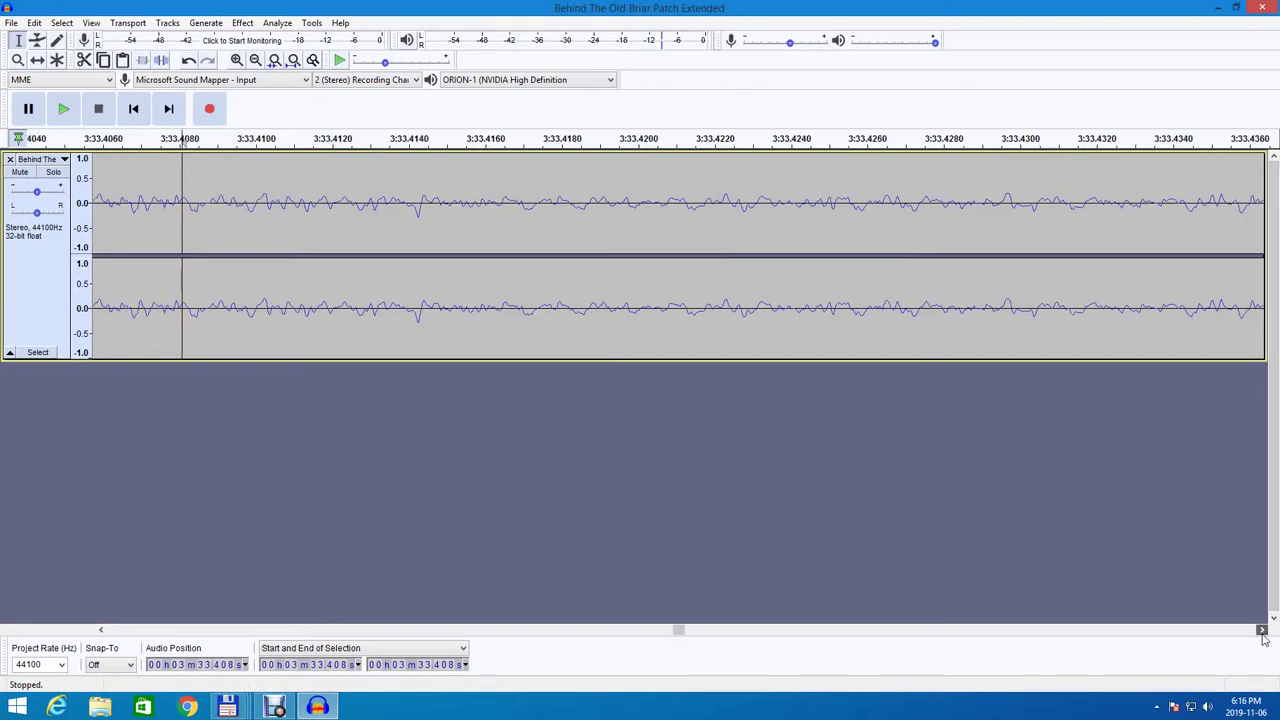
pyautogui.moveTo(1262, 632); pyautogui.dragTo(1262, 632)
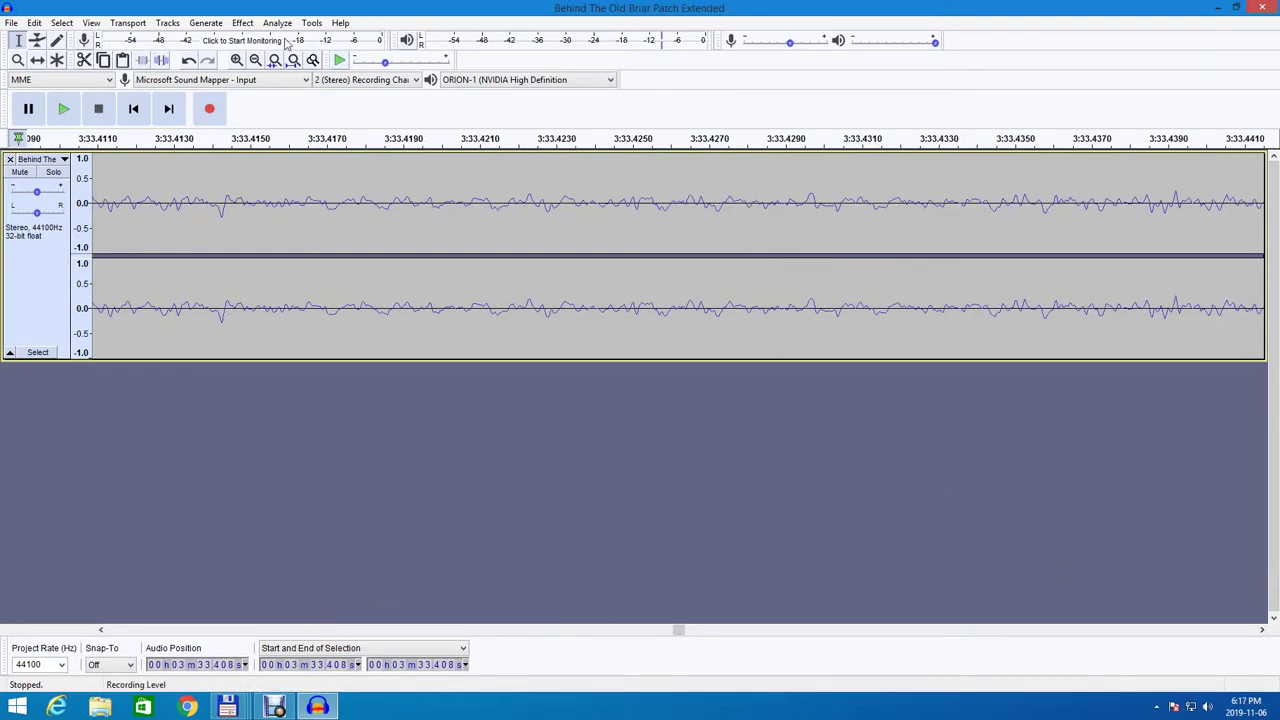
pyautogui.click(20, 62)
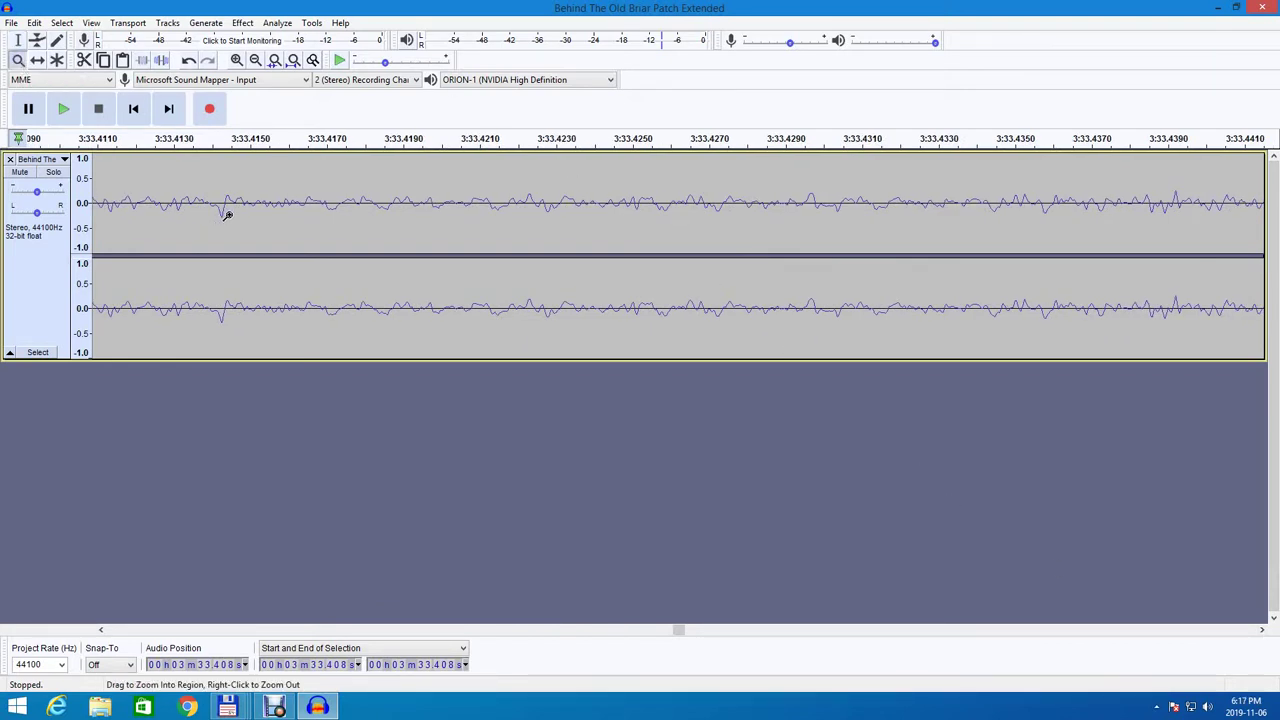
pyautogui.moveTo(228, 215); pyautogui.dragTo(218, 221)
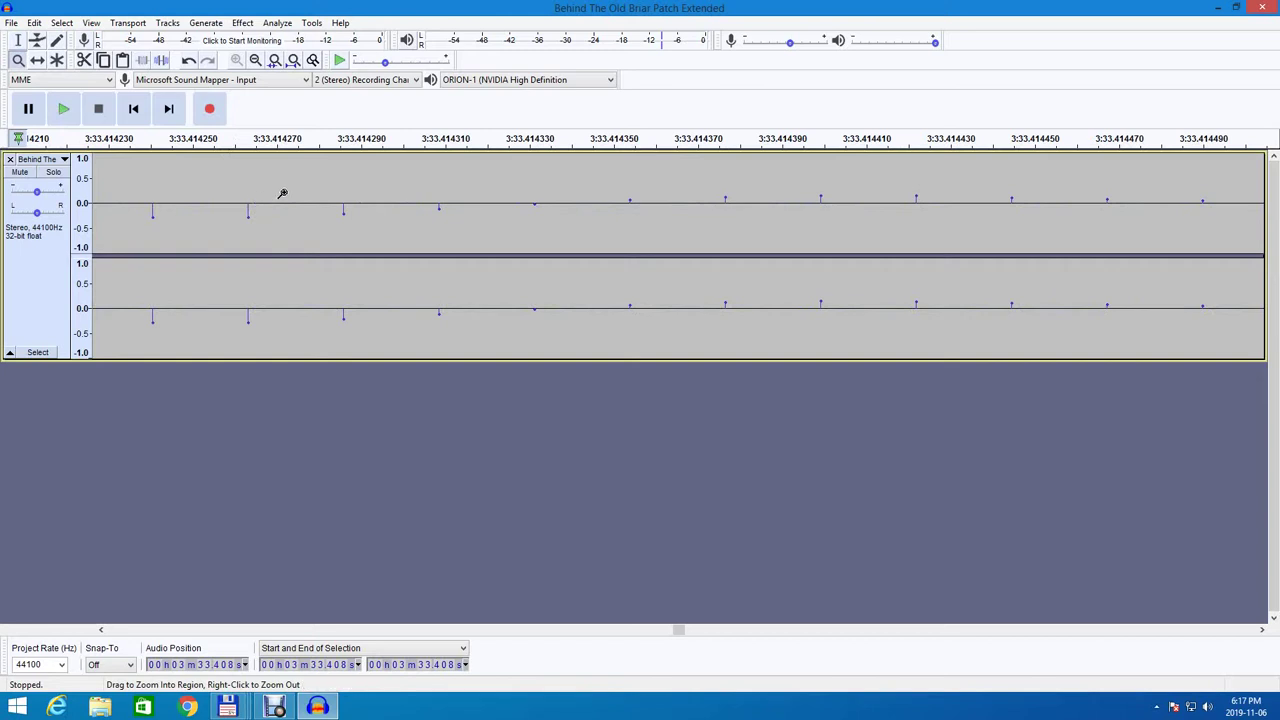
pyautogui.rightClick(570, 191)
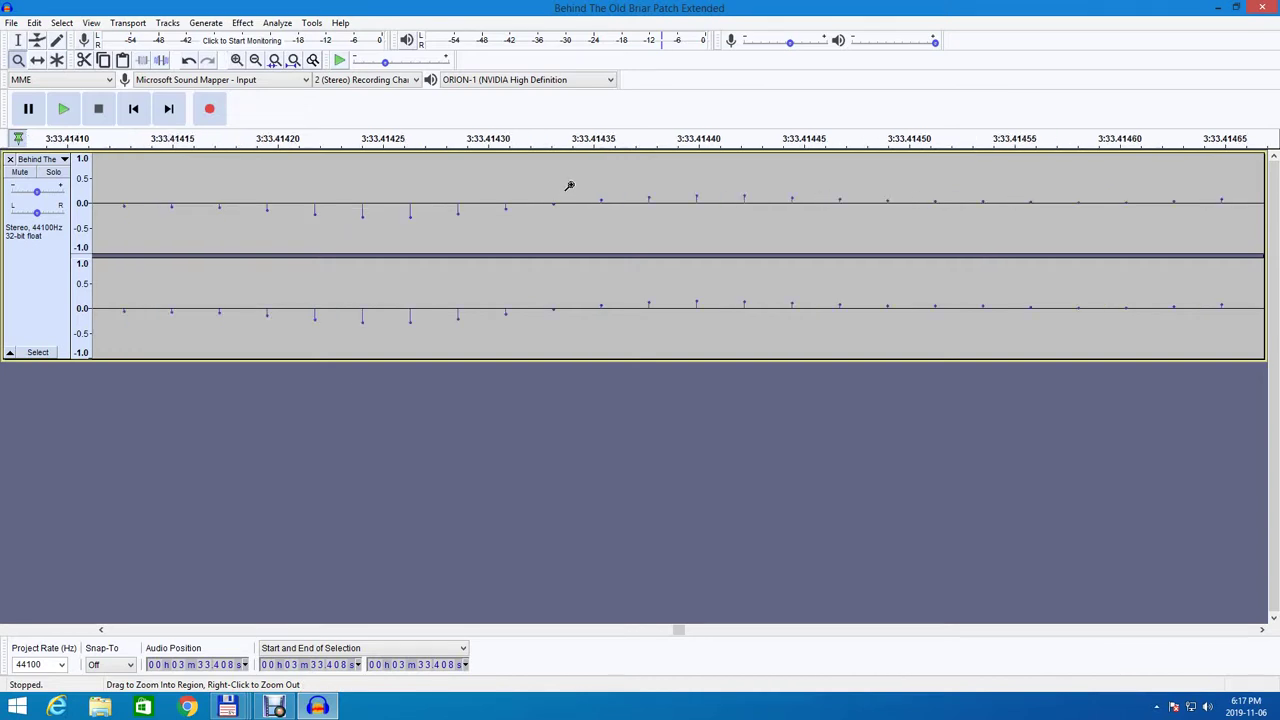
pyautogui.rightClick(569, 186)
pyautogui.rightClick(569, 186)
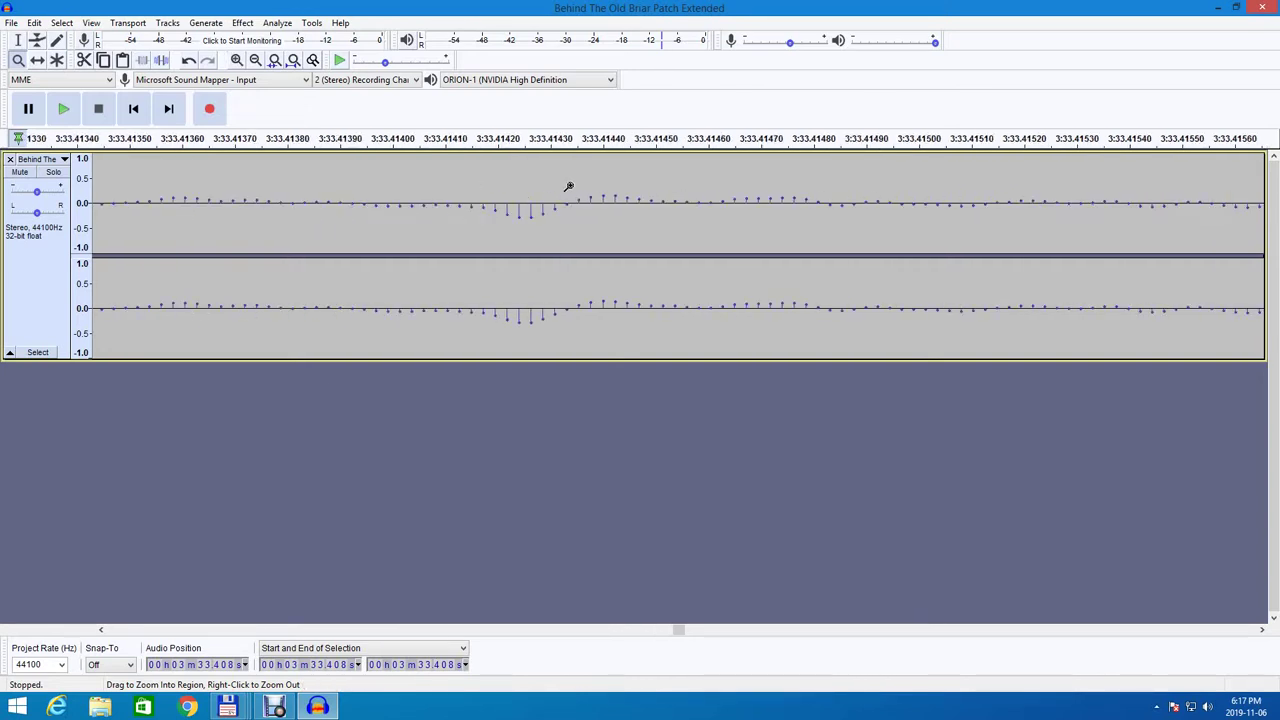
pyautogui.rightClick(569, 186)
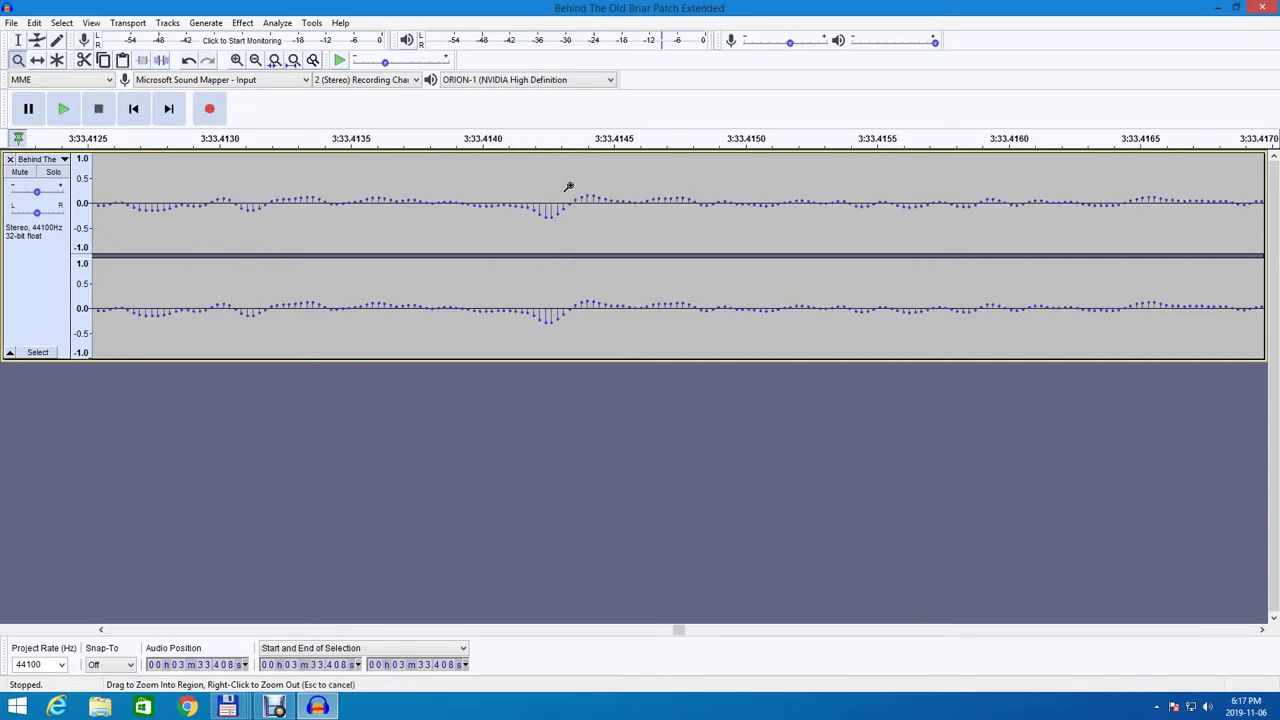
pyautogui.rightClick(569, 186)
pyautogui.rightClick(569, 186)
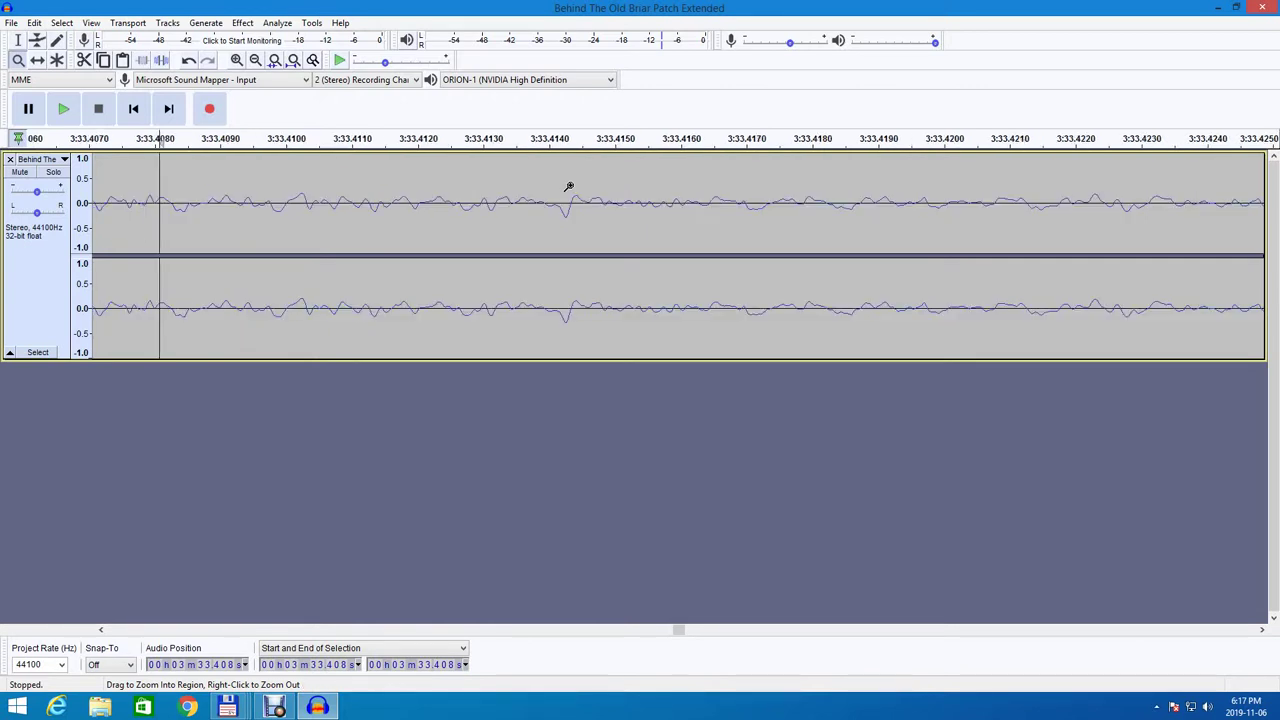
pyautogui.click(544, 183)
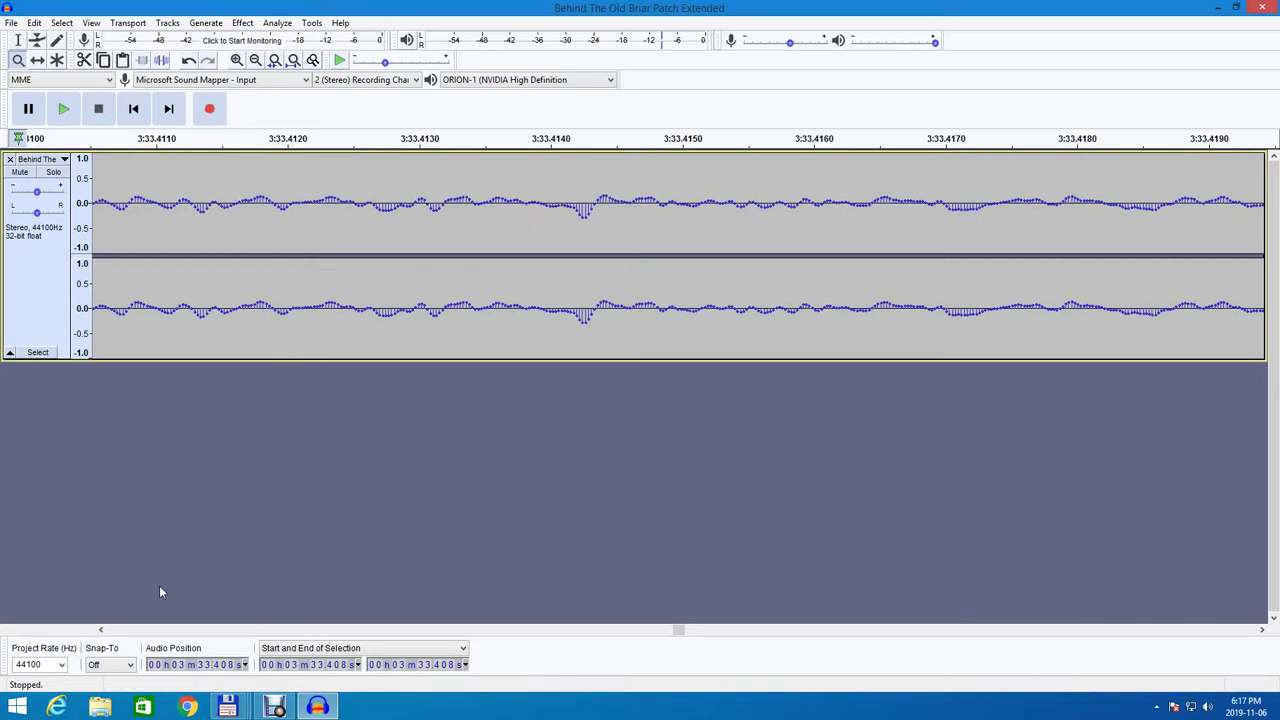
# Select the audio from 3:33.391 to 3:33.421 with the Selection tool and play it.
pyautogui.click(100, 629)
pyautogui.click(100, 629)
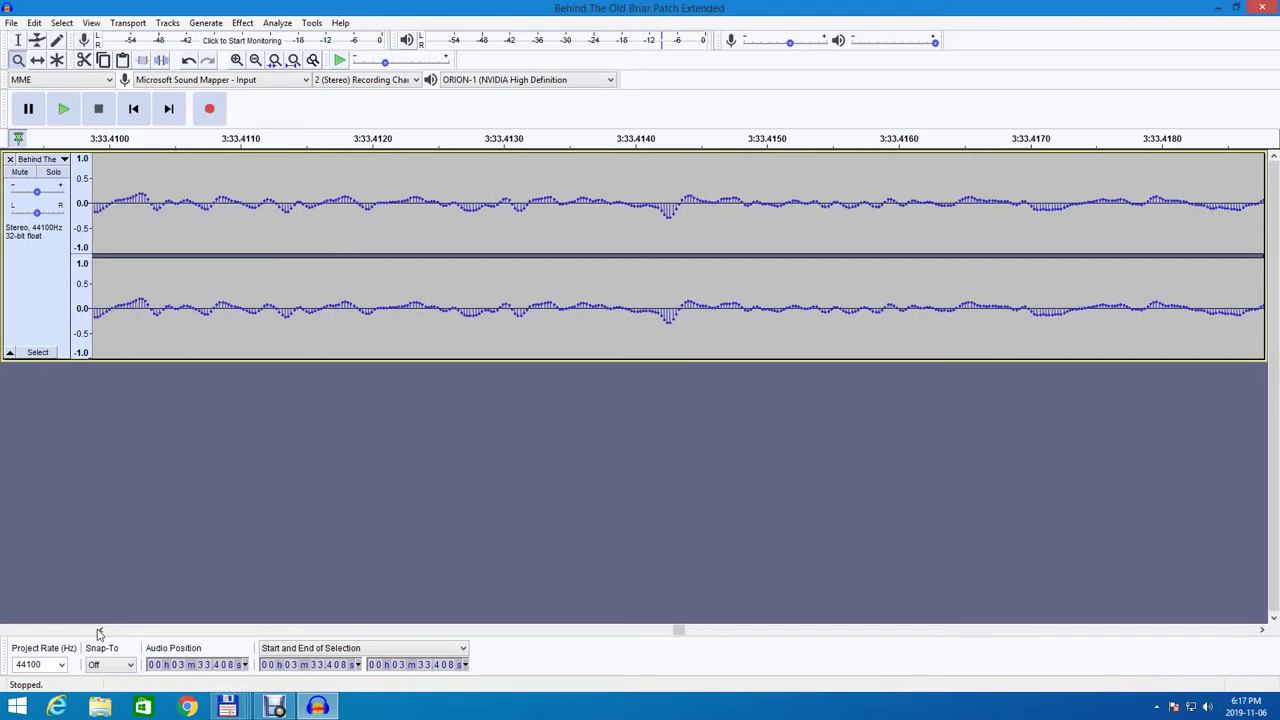
pyautogui.moveTo(100, 629); pyautogui.dragTo(100, 633)
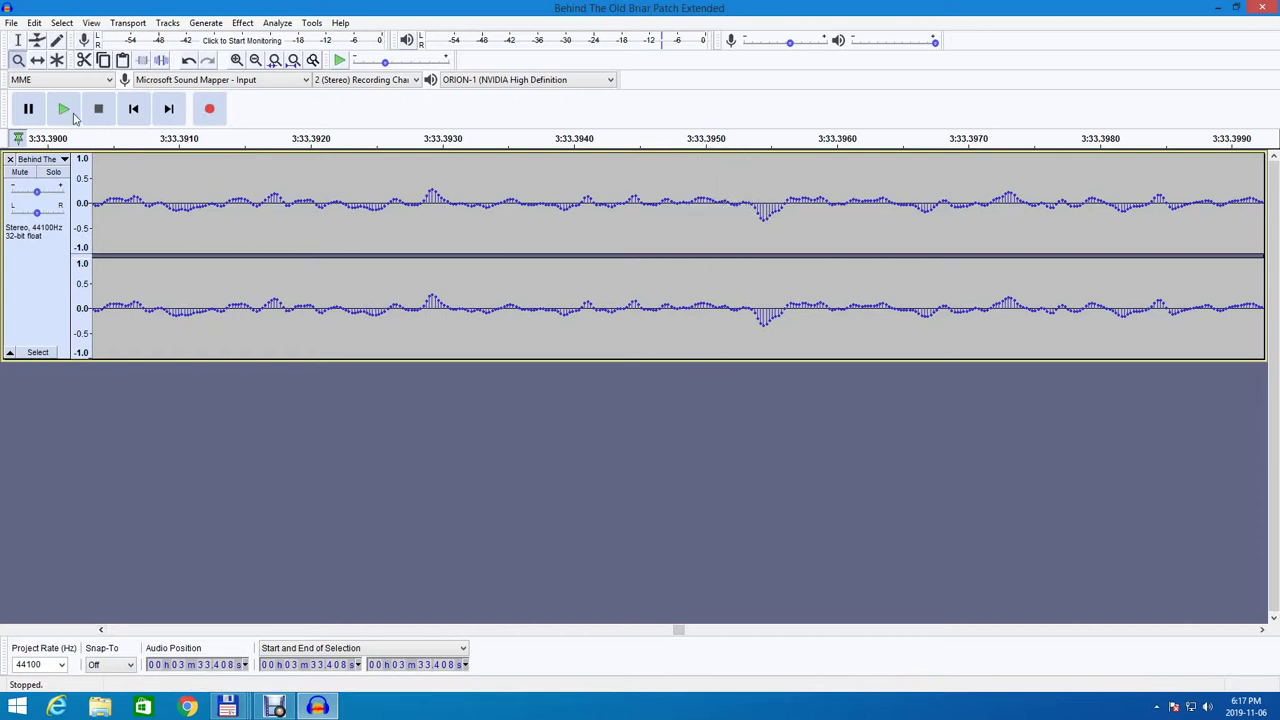
pyautogui.click(16, 40)
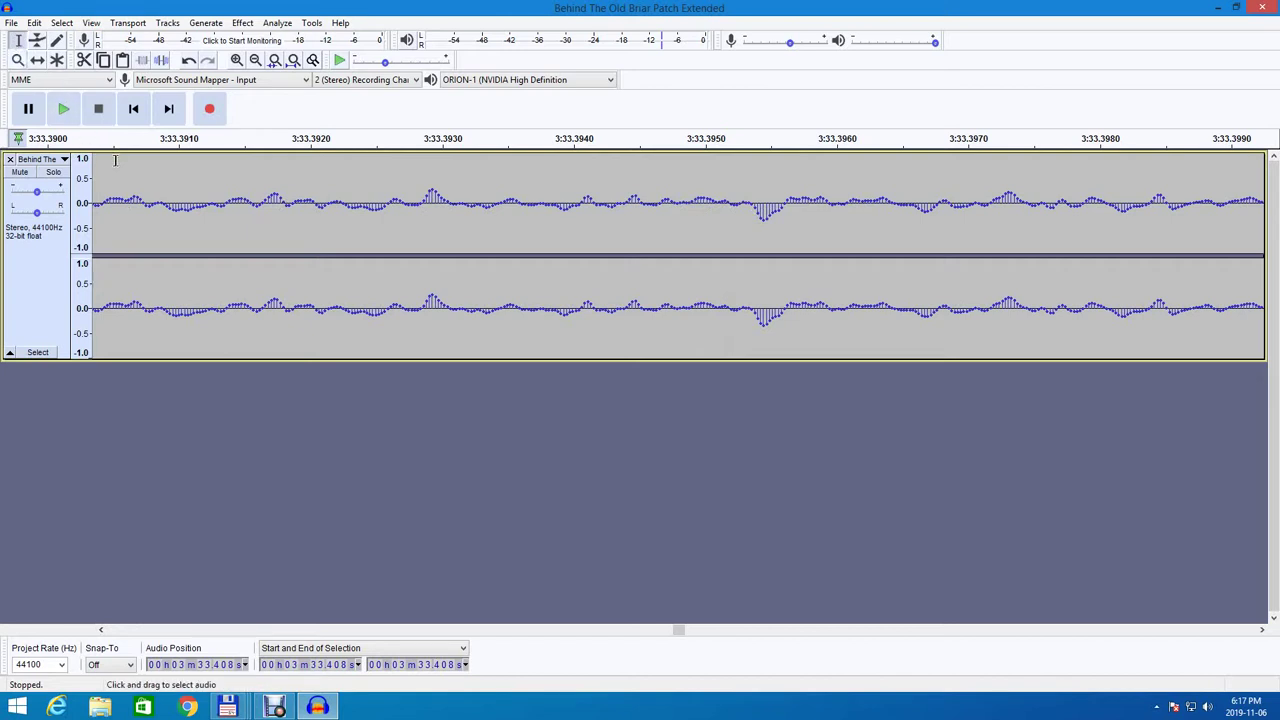
pyautogui.moveTo(115, 160); pyautogui.dragTo(1266, 584)
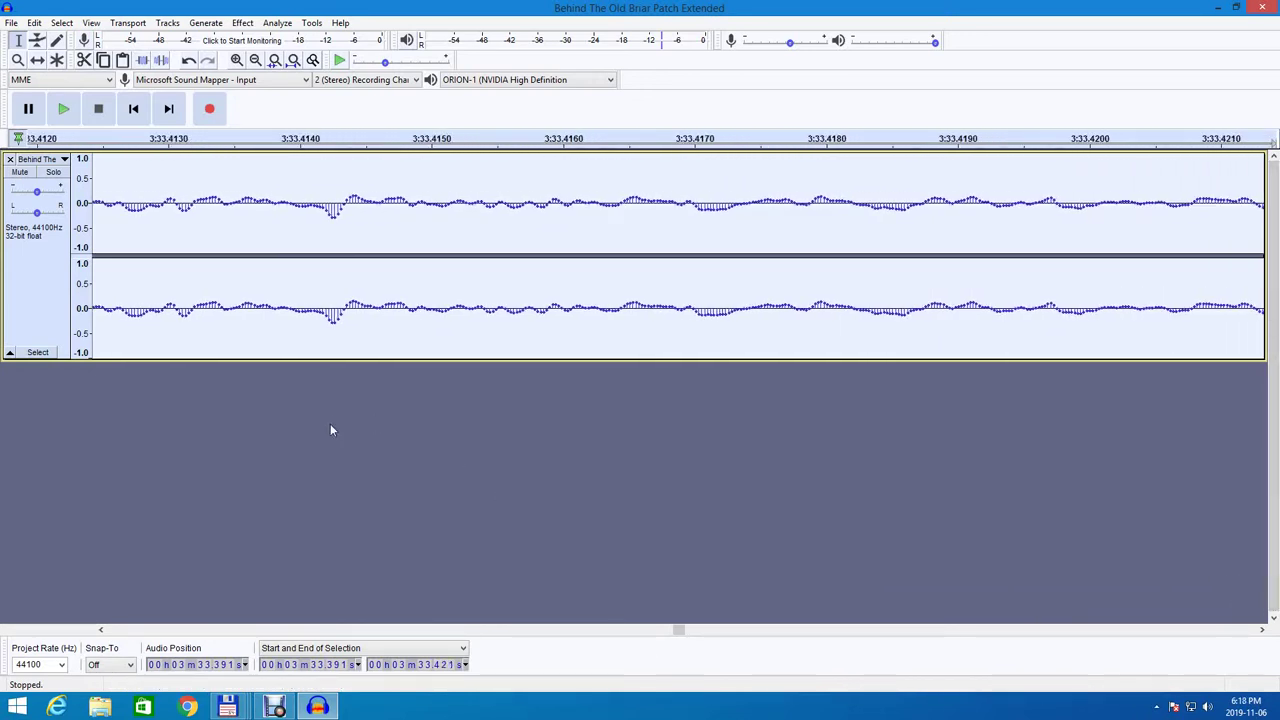
pyautogui.click(63, 108)
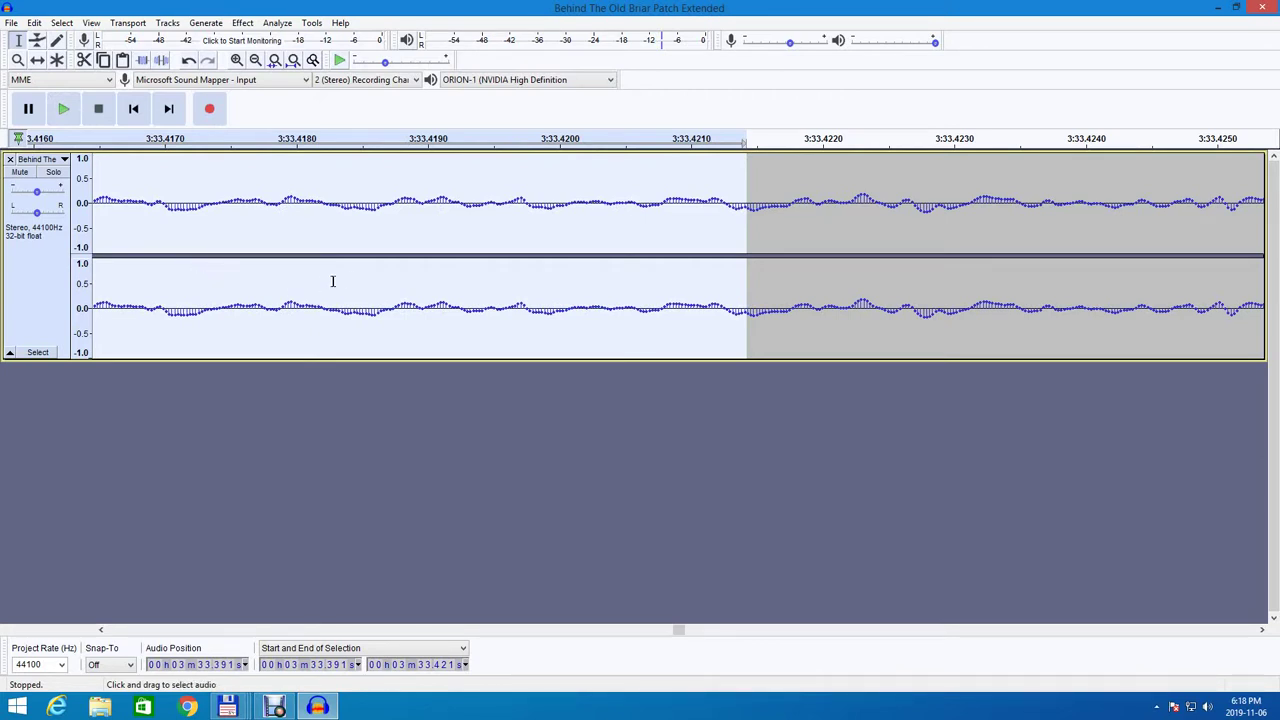
# Clear the selection with the cursor at 3:33.417 and examine the waveform from about 3:33.411 to 3:33.473.
pyautogui.click(137, 228)
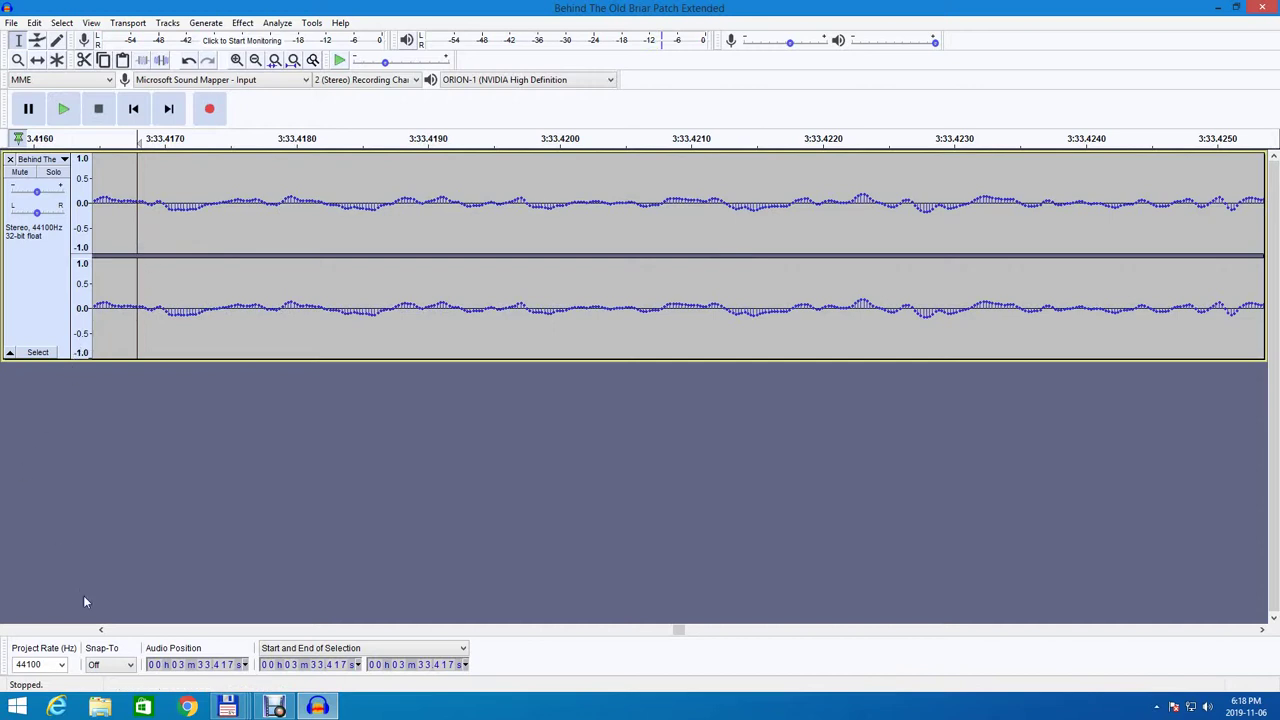
pyautogui.click(101, 630)
pyautogui.click(101, 630)
pyautogui.click(101, 630)
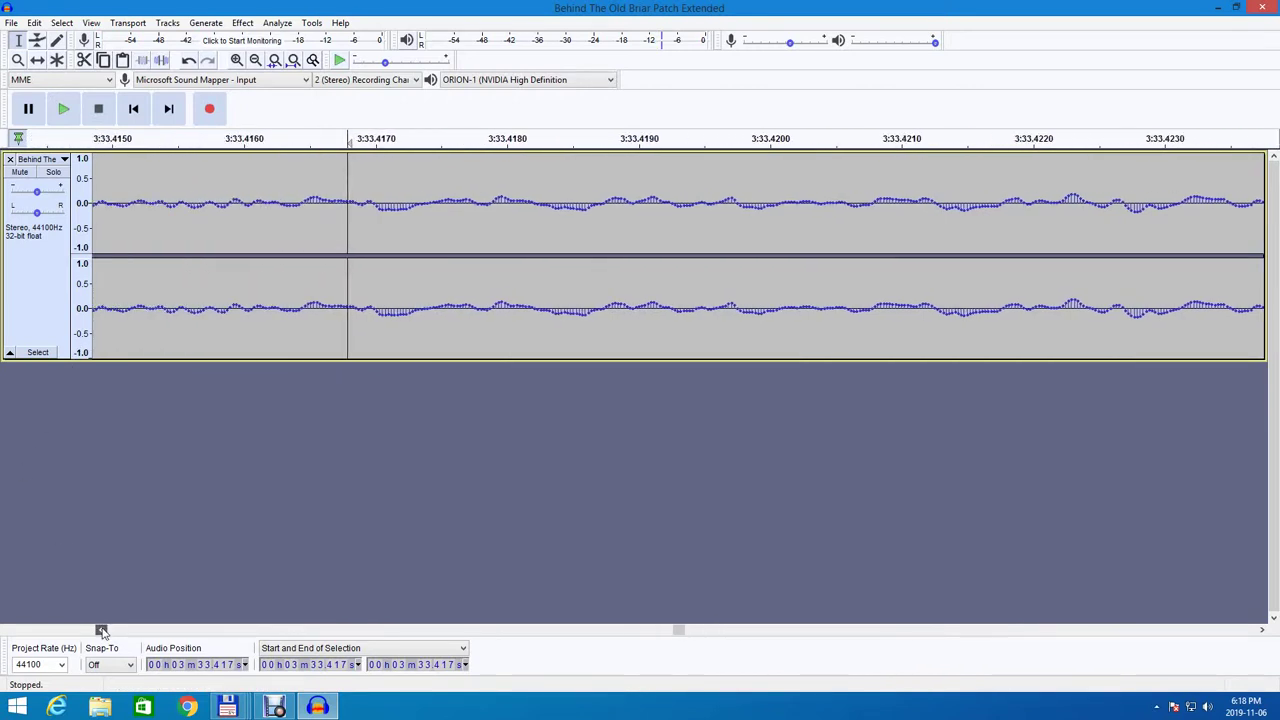
pyautogui.click(101, 630)
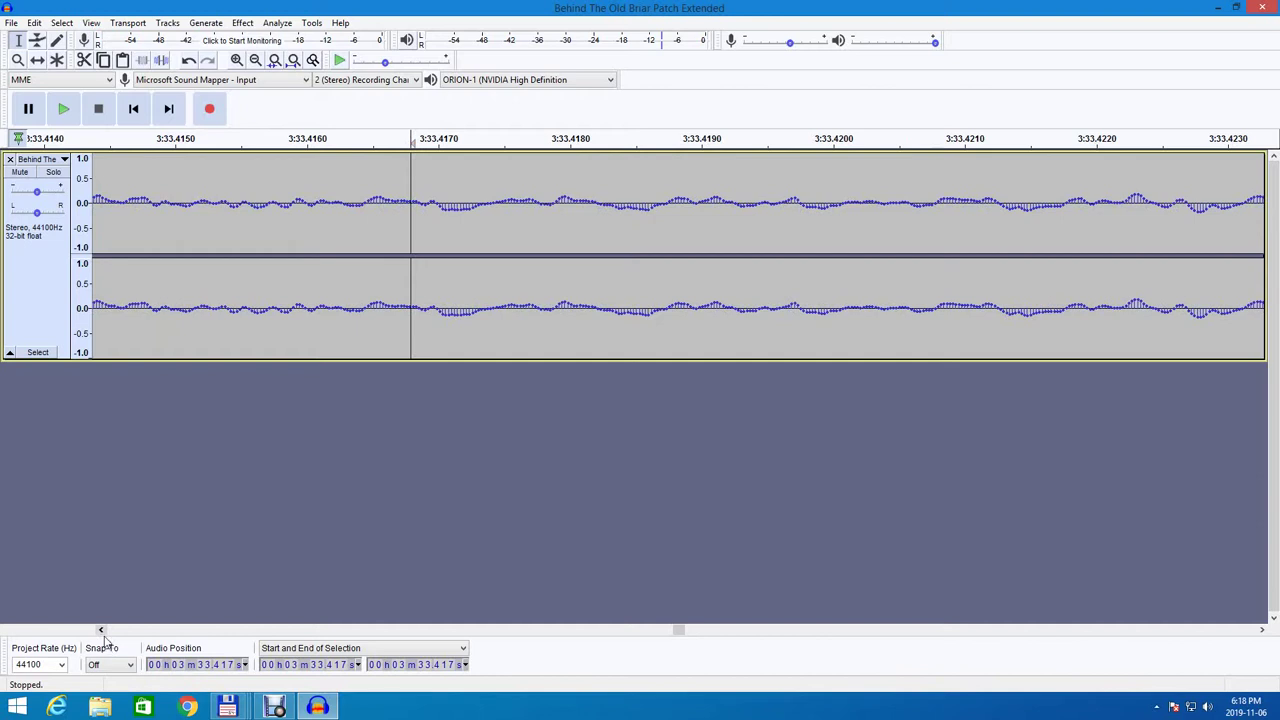
pyautogui.click(101, 630)
pyautogui.click(101, 630)
pyautogui.click(101, 630)
pyautogui.click(101, 630)
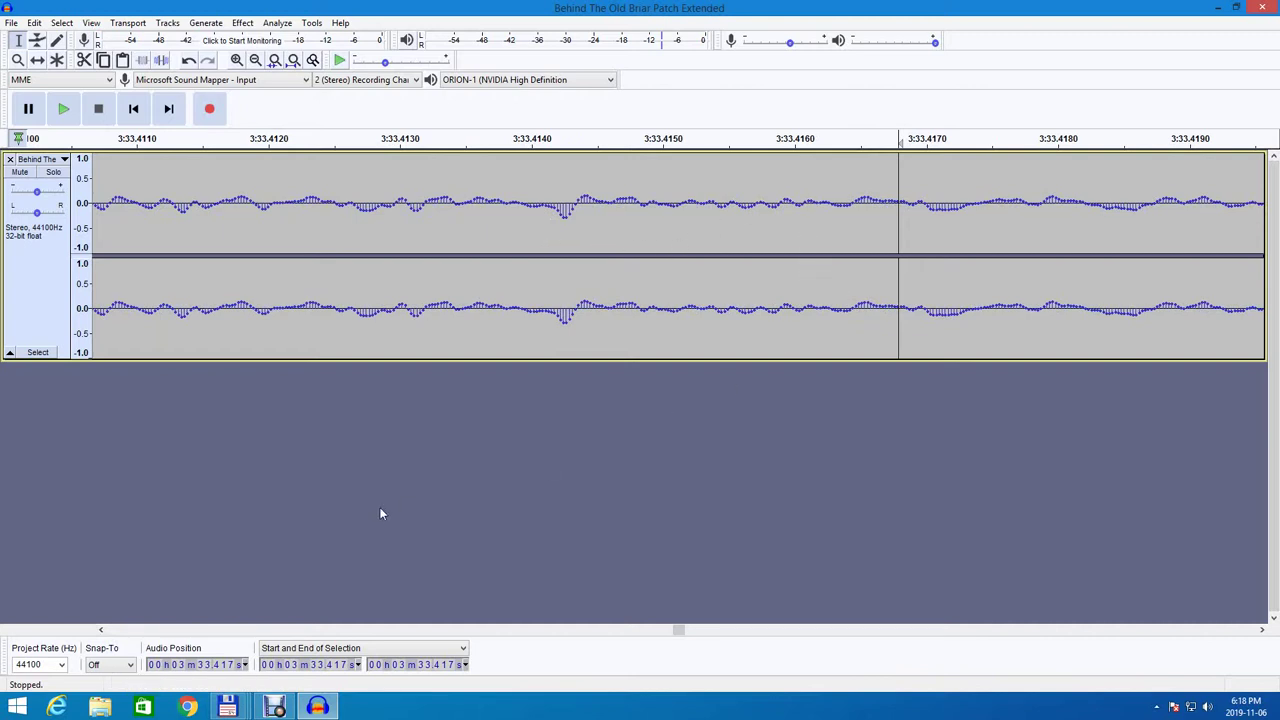
pyautogui.click(715, 633)
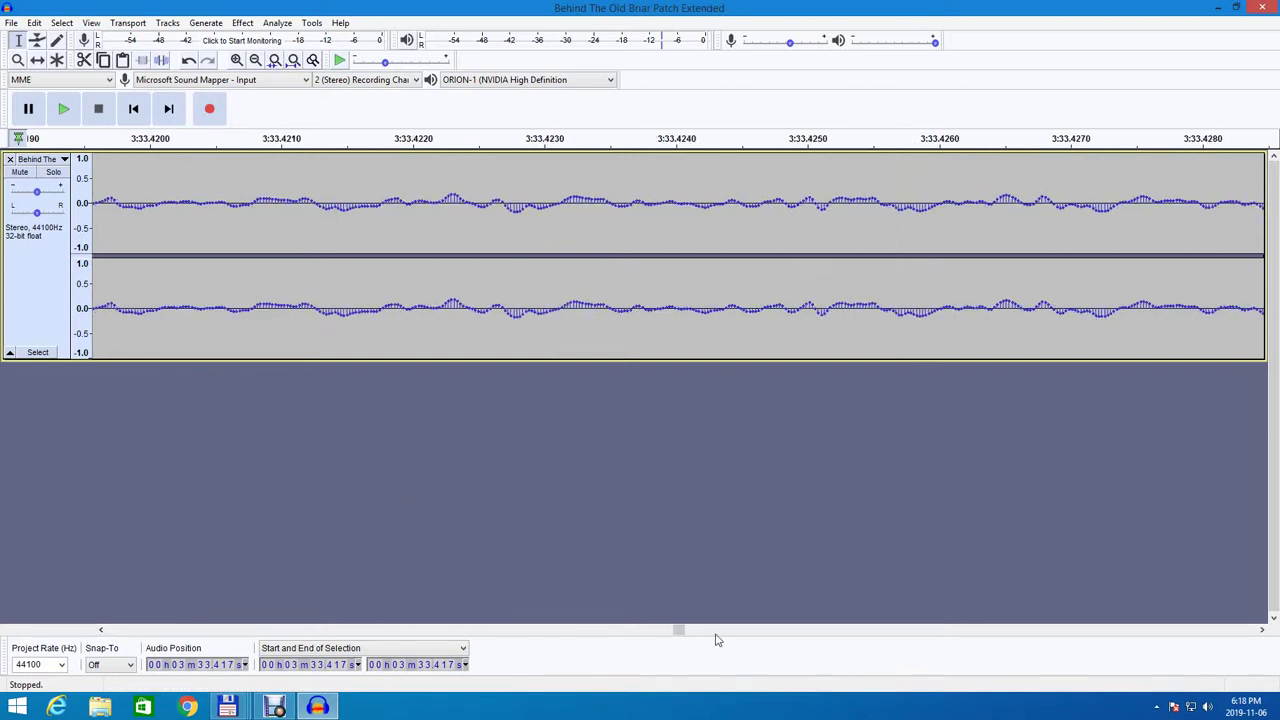
pyautogui.click(715, 631)
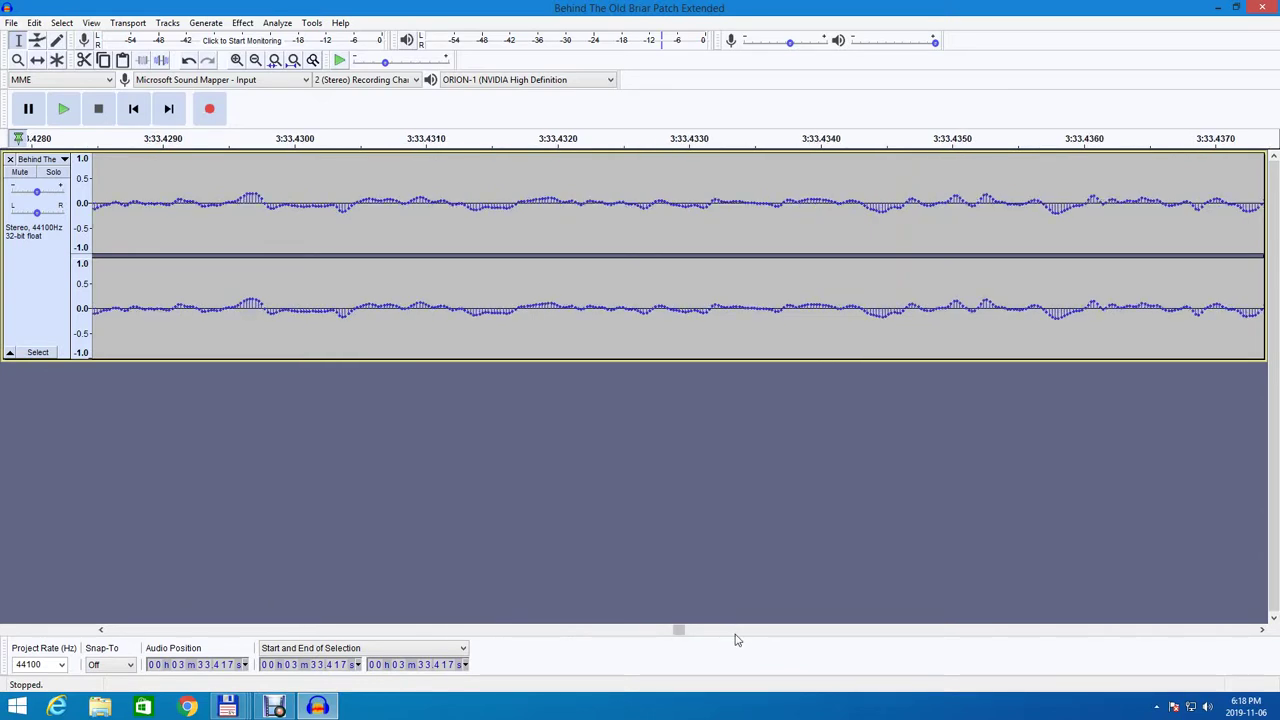
pyautogui.click(736, 632)
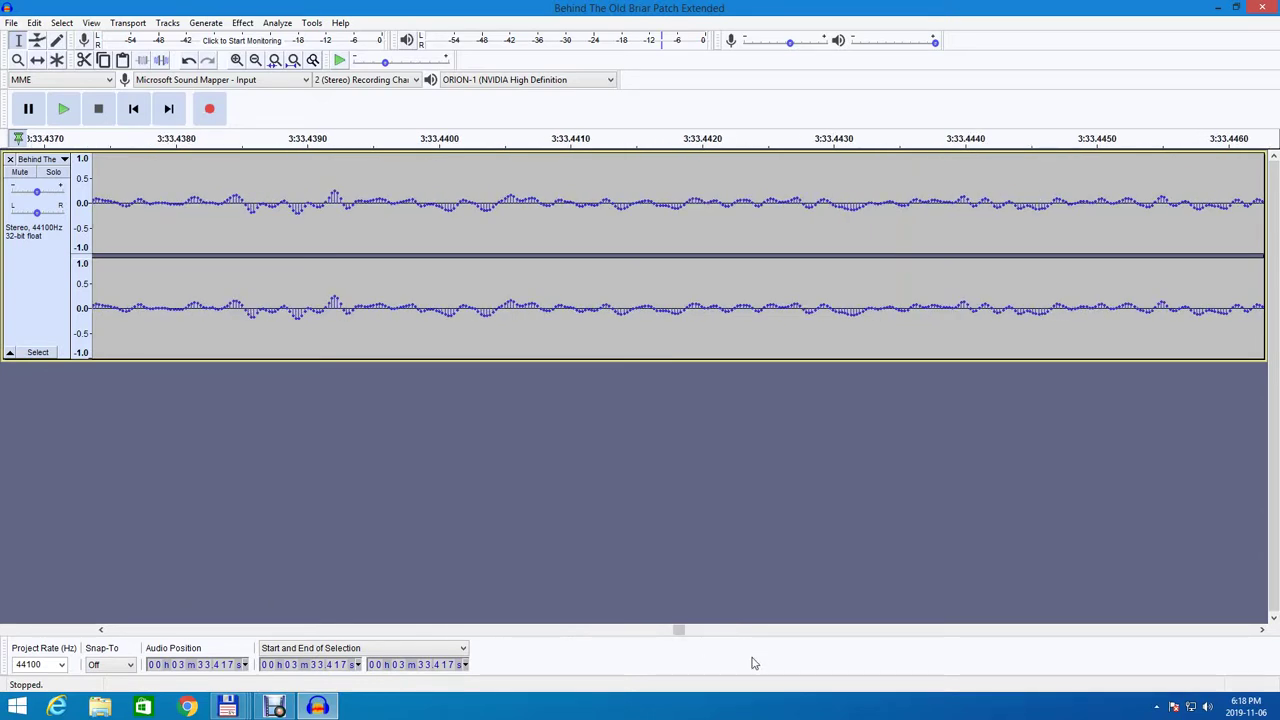
pyautogui.click(756, 634)
pyautogui.click(771, 631)
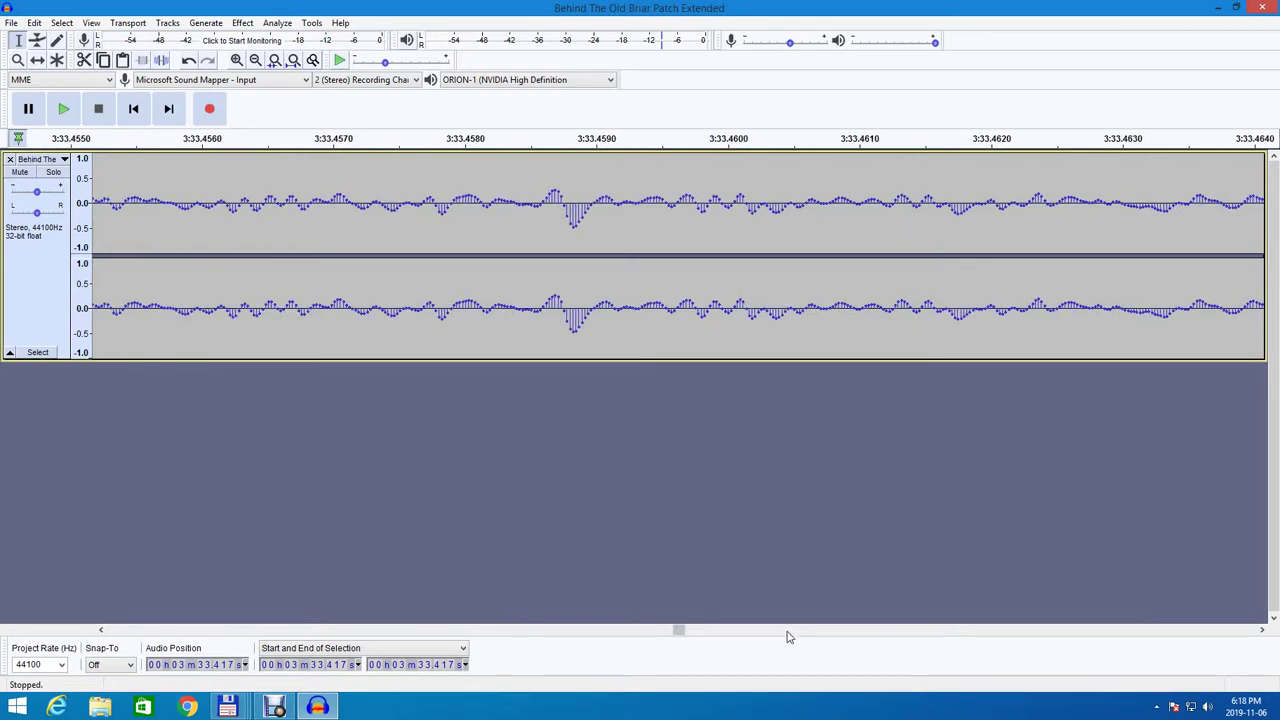
pyautogui.click(787, 634)
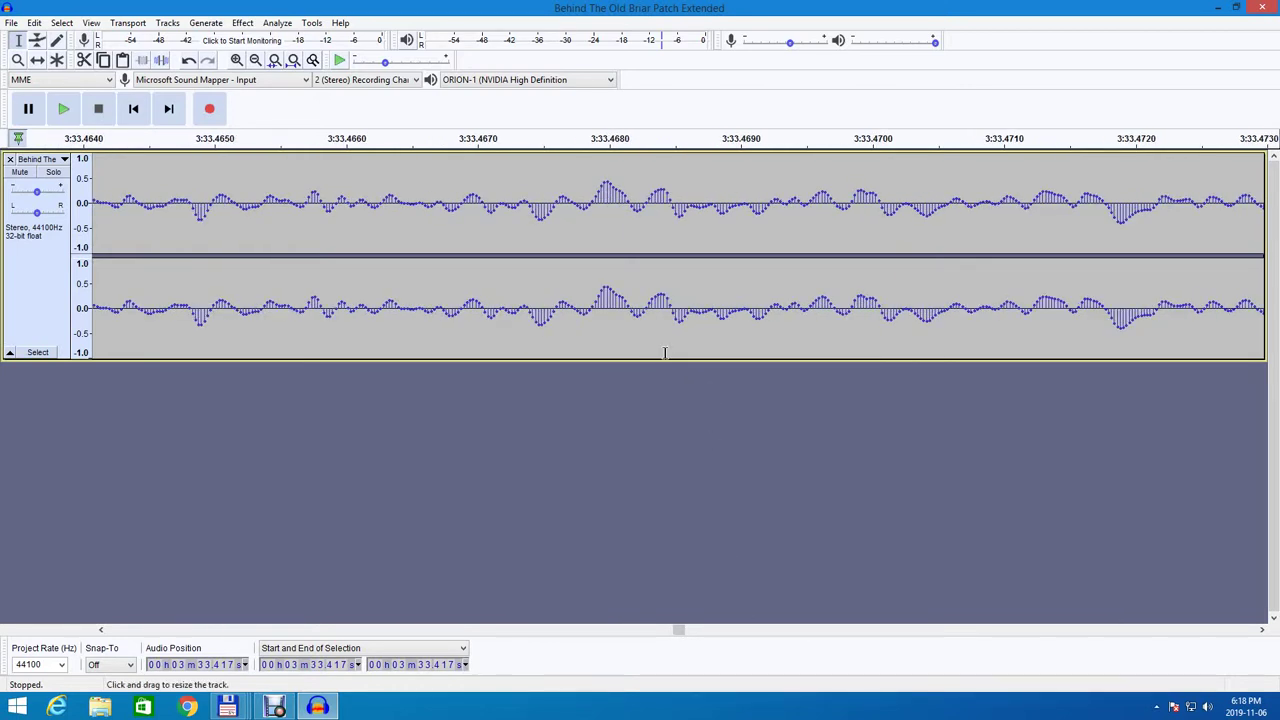
# Select the audio from 3:33.468 back to a zero crossing at 3:33.354 and cut it from the track.
pyautogui.moveTo(593, 197); pyautogui.dragTo(3, 88)
pyautogui.moveTo(3, 85); pyautogui.dragTo(4, 85)
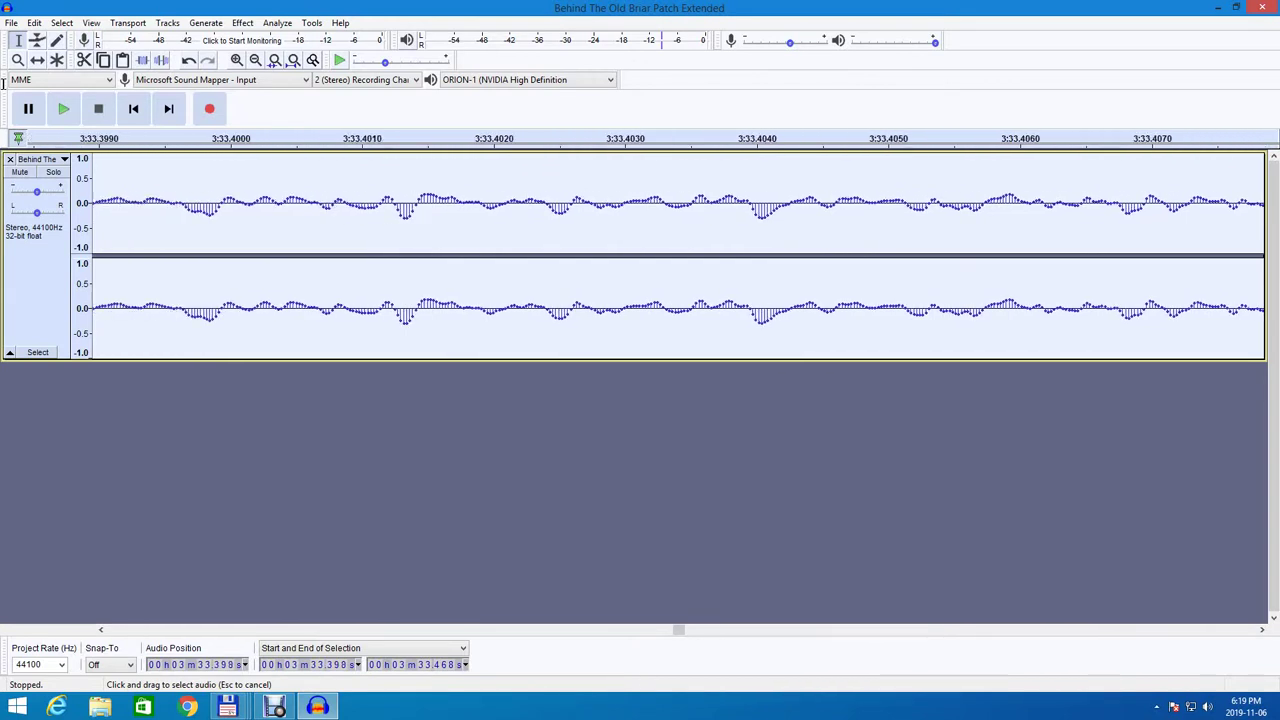
pyautogui.moveTo(4, 85); pyautogui.dragTo(4, 85)
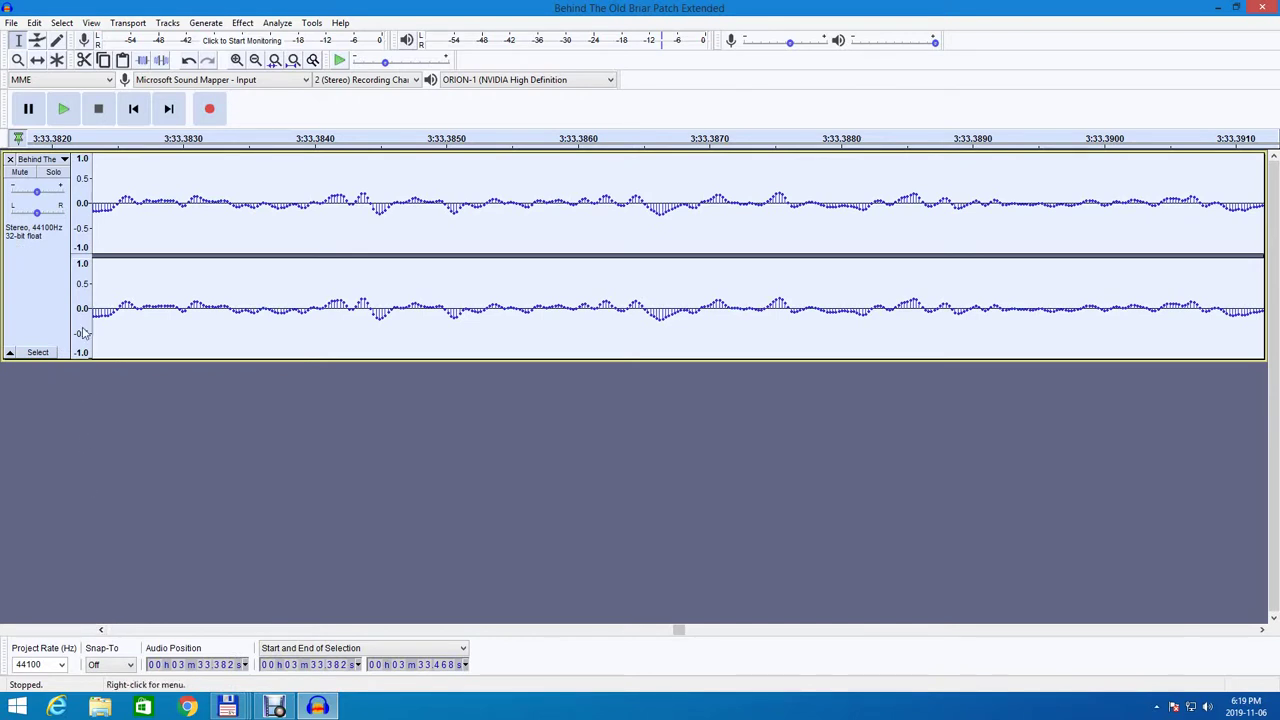
pyautogui.moveTo(100, 320); pyautogui.dragTo(55, 313)
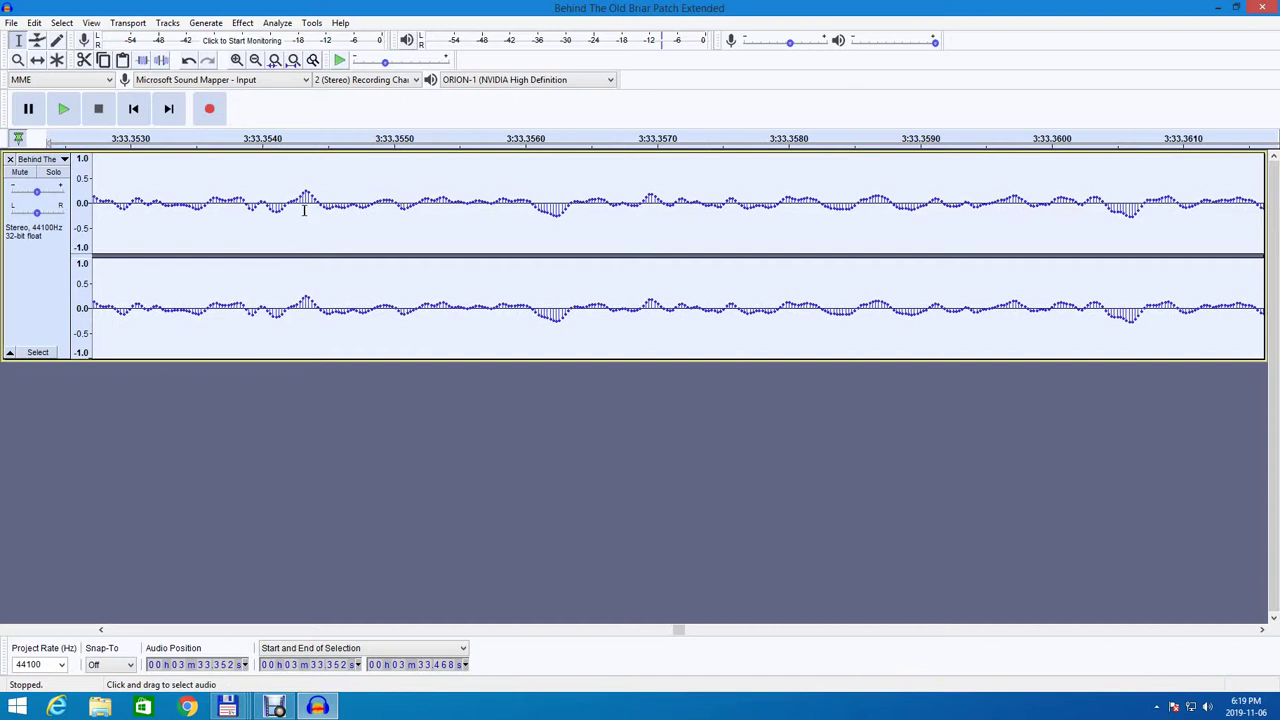
pyautogui.press('shift')
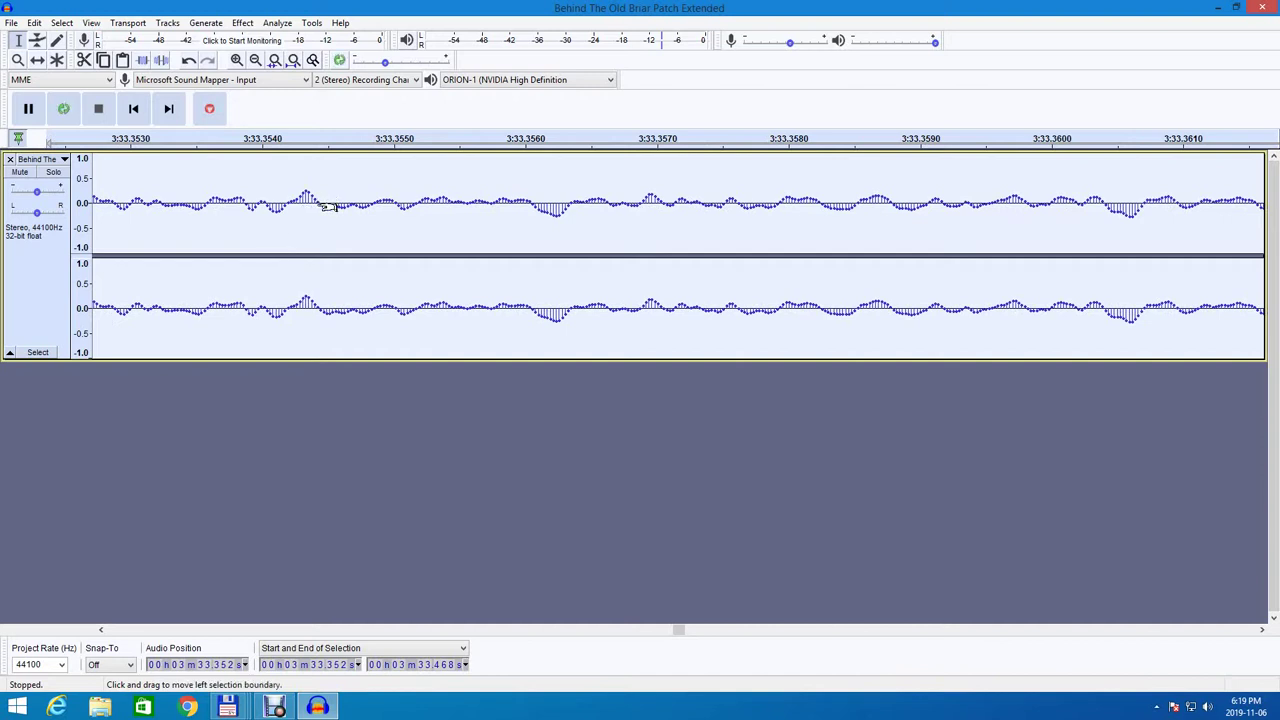
pyautogui.keyDown('shift'); pyautogui.click(320, 206); pyautogui.keyUp('shift')
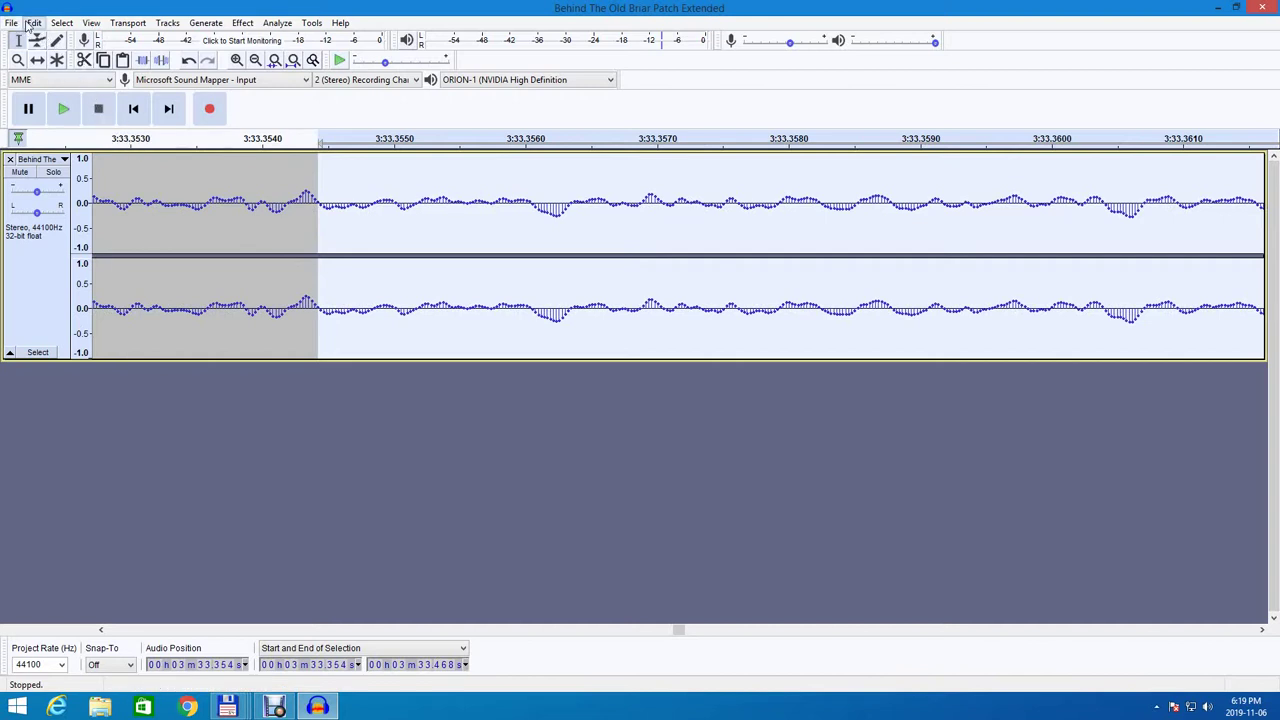
pyautogui.click(31, 25)
pyautogui.click(55, 76)
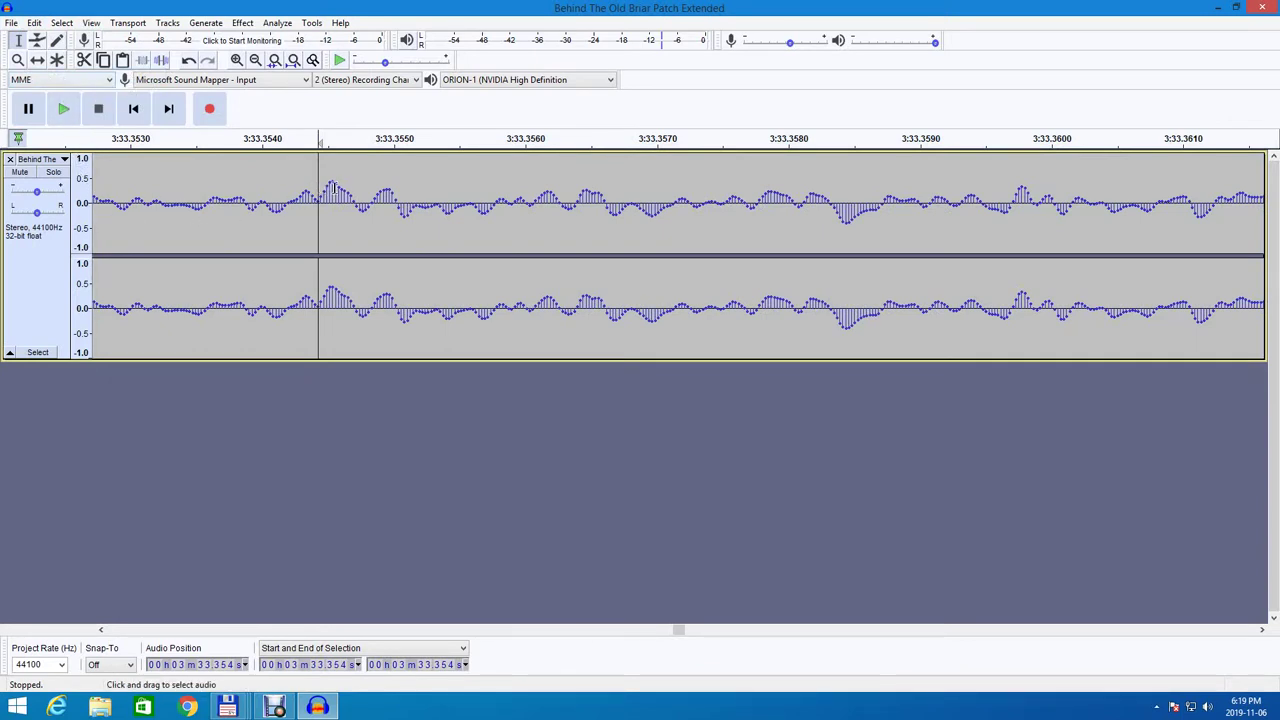
# Redraw the dip at the 3:33.354 cut point as a smooth rise in both channels with the Draw tool, then clear the selection.
pyautogui.moveTo(337, 184); pyautogui.dragTo(296, 178)
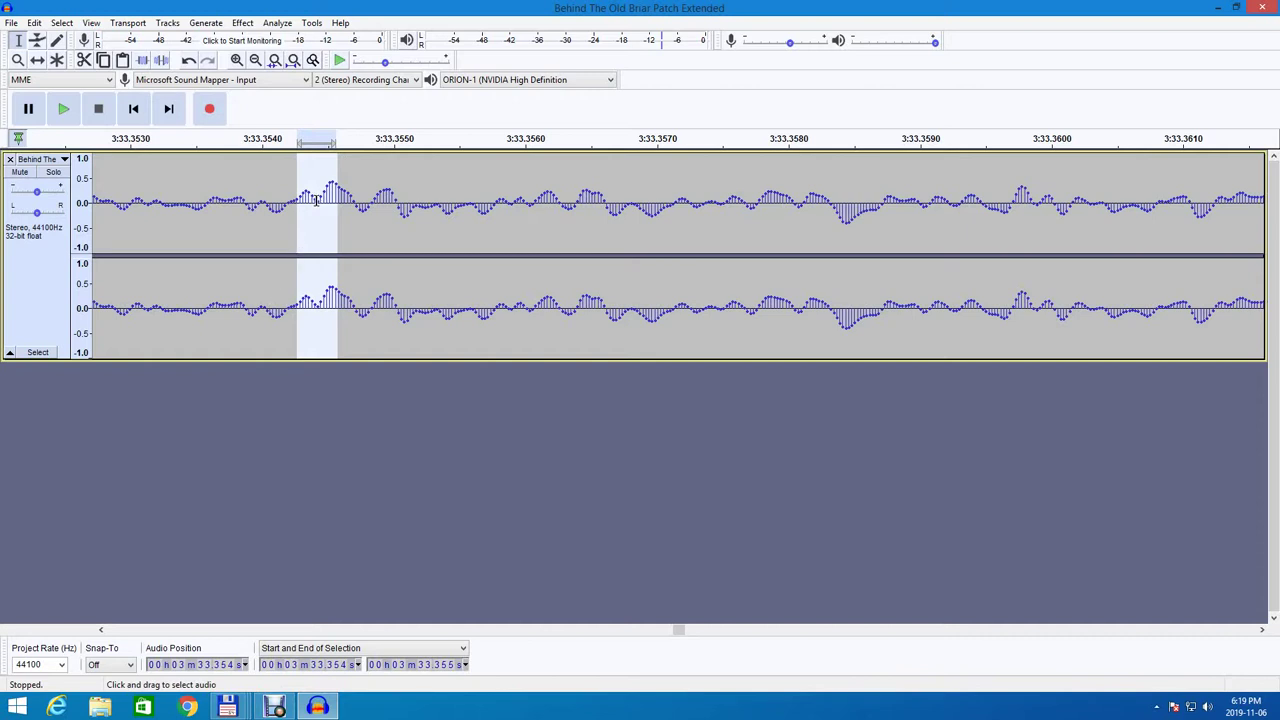
pyautogui.click(18, 61)
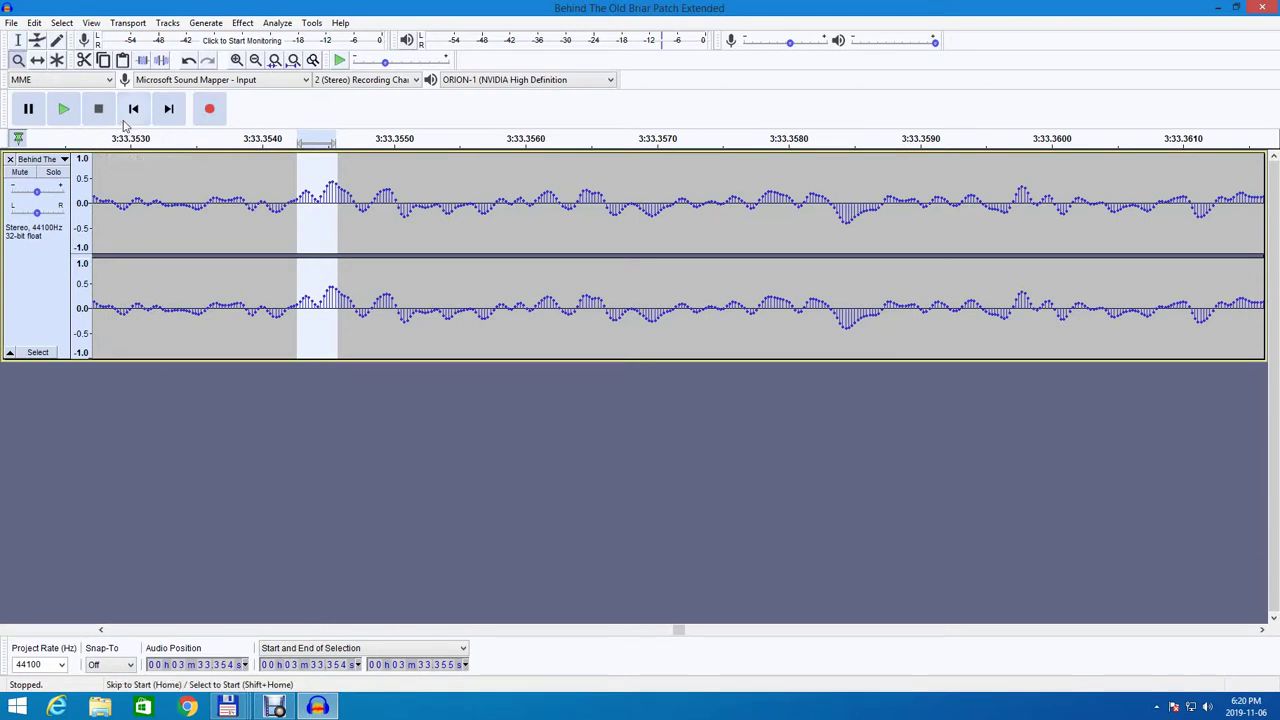
pyautogui.click(34, 22)
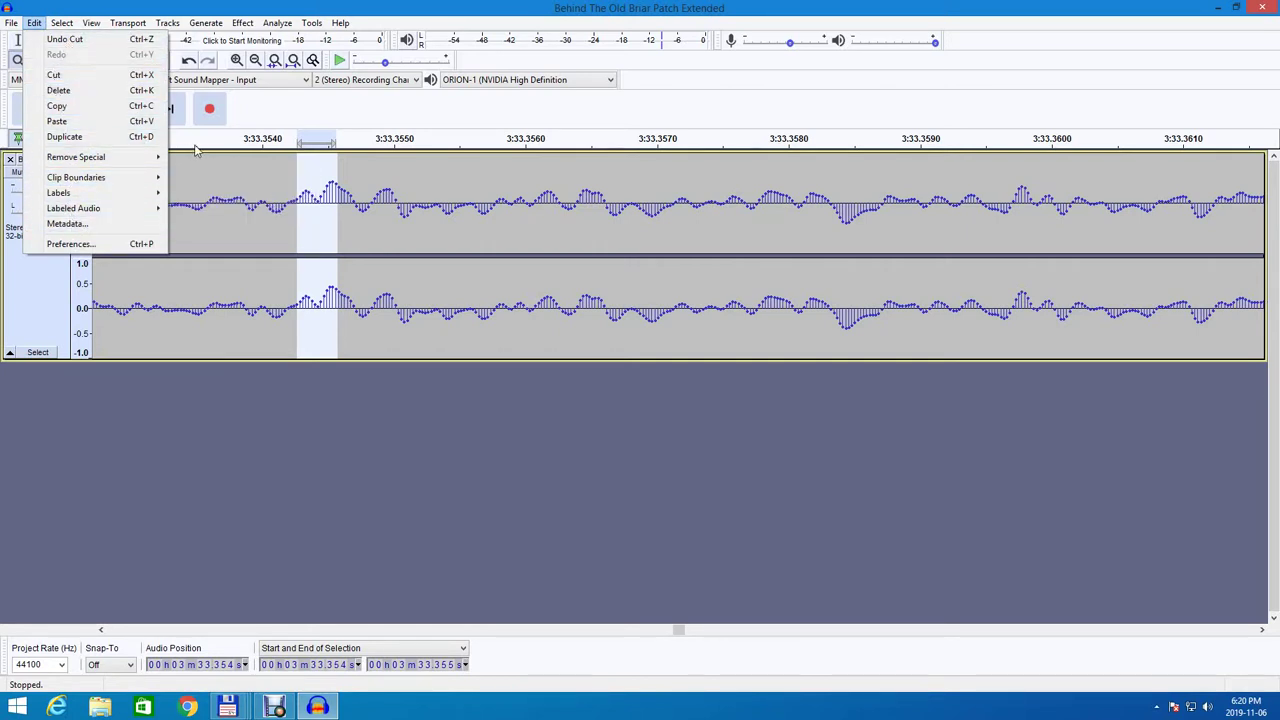
pyautogui.click(312, 195)
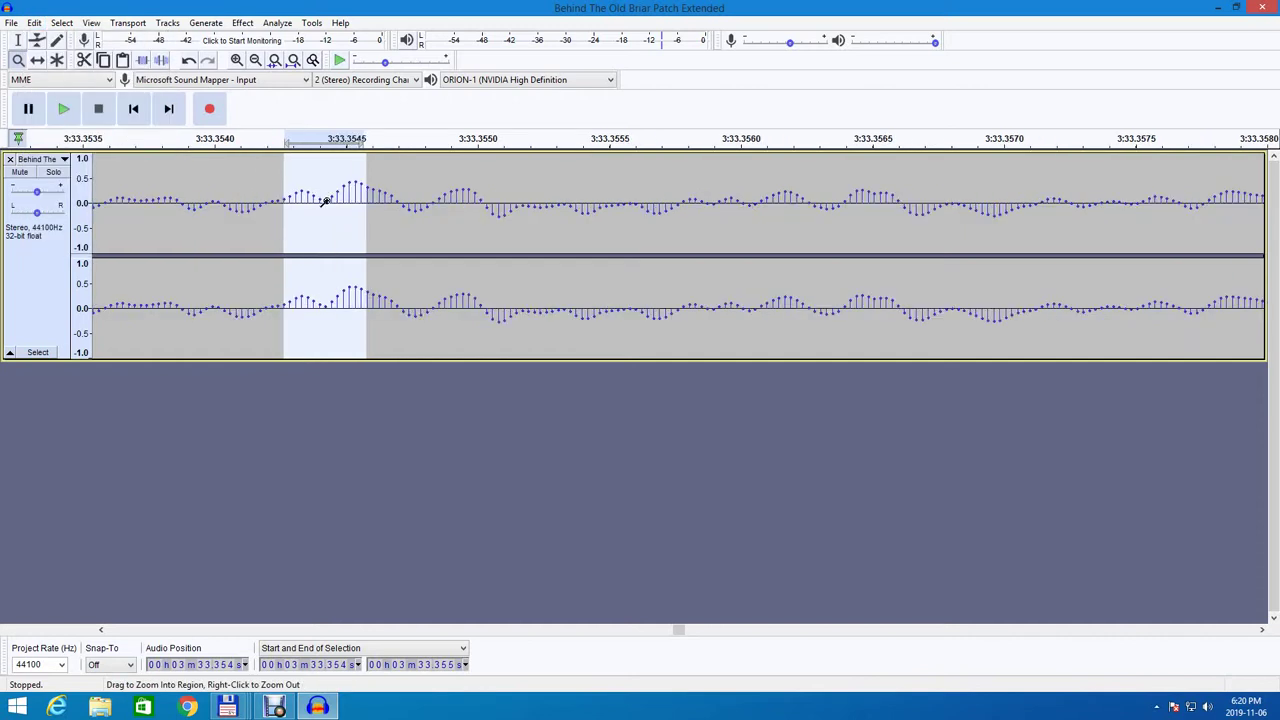
pyautogui.click(18, 40)
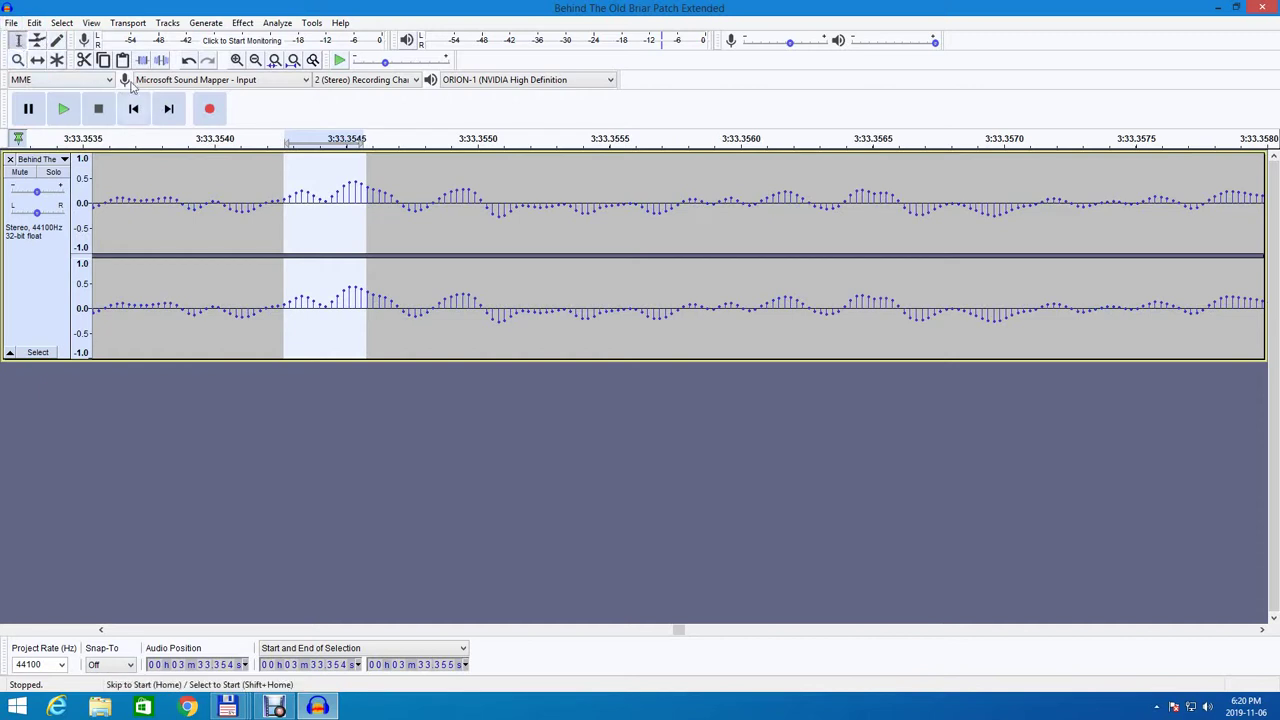
pyautogui.click(60, 42)
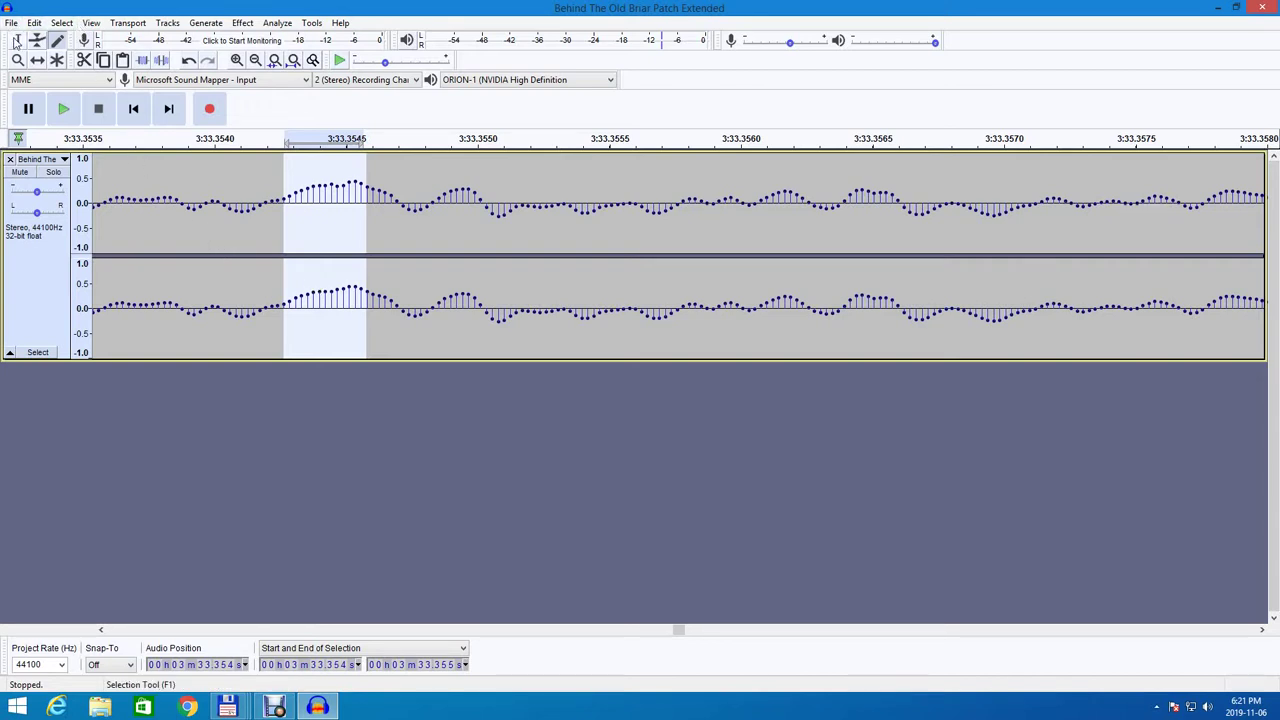
pyautogui.click(17, 41)
pyautogui.click(110, 184)
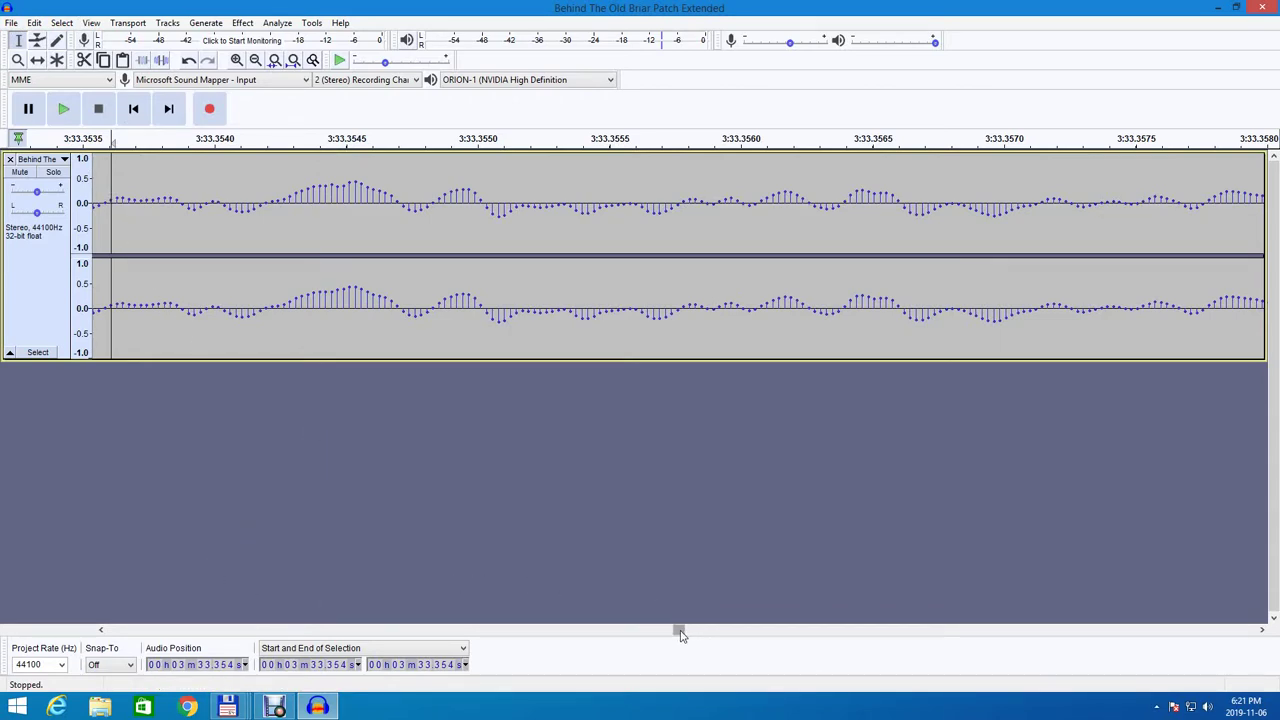
# Play the track from its beginning for a few seconds and stop playback.
pyautogui.moveTo(680, 631); pyautogui.dragTo(5, 645)
pyautogui.moveTo(60, 613); pyautogui.dragTo(105, 578)
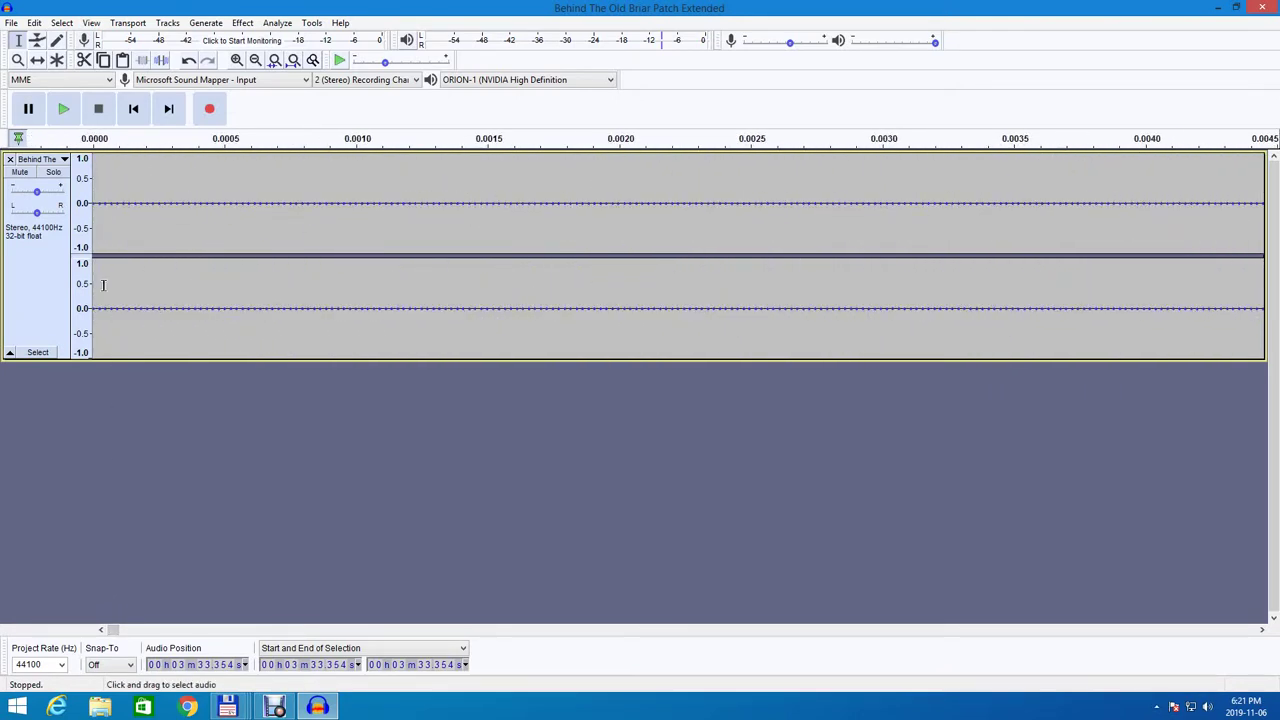
pyautogui.click(97, 228)
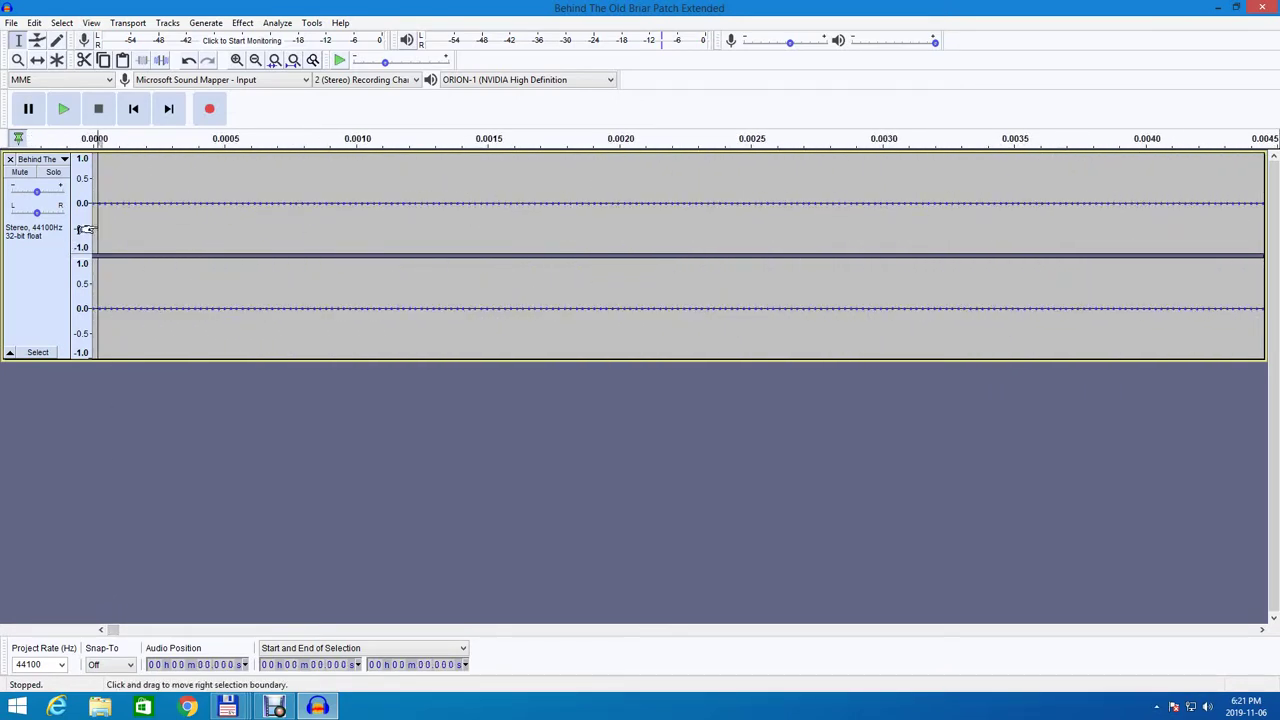
pyautogui.click(64, 118)
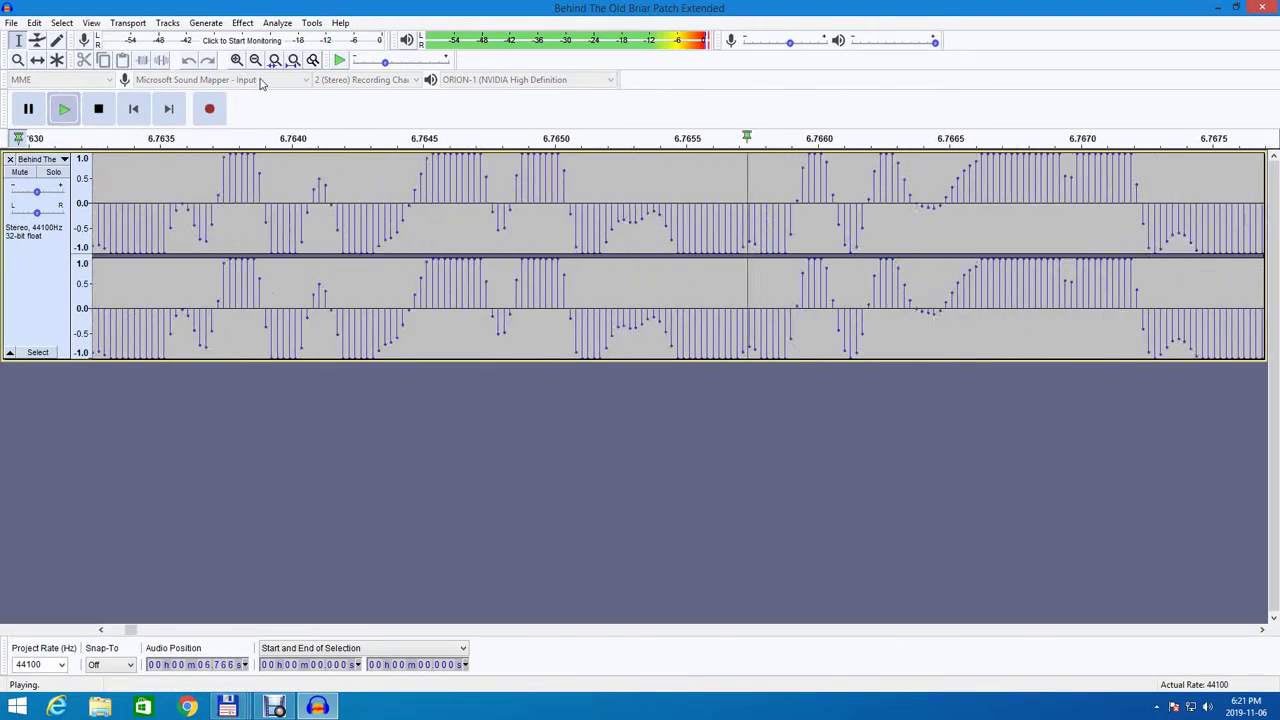
pyautogui.press('space')
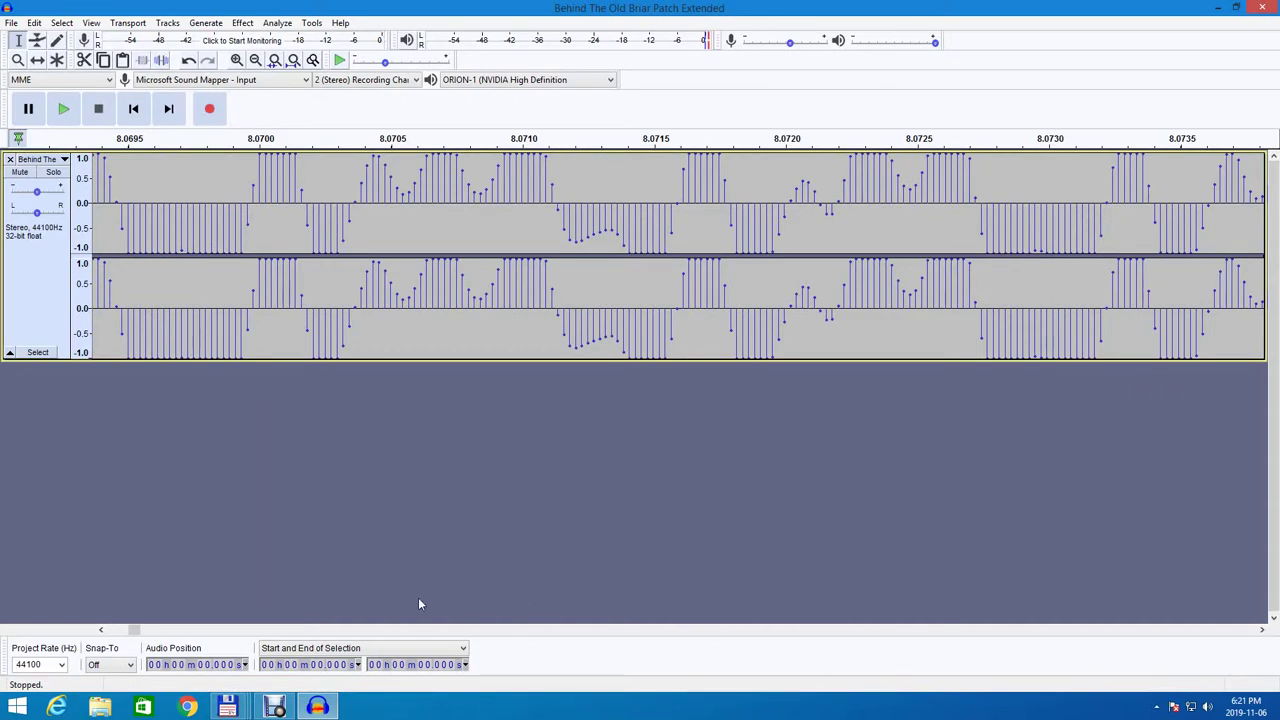
# Play the track from 3:00.532 past the edited spot at 3:33.354, restart briefly from the same point, and stop.
pyautogui.moveTo(134, 629); pyautogui.dragTo(598, 630)
pyautogui.moveTo(622, 698); pyautogui.dragTo(597, 712)
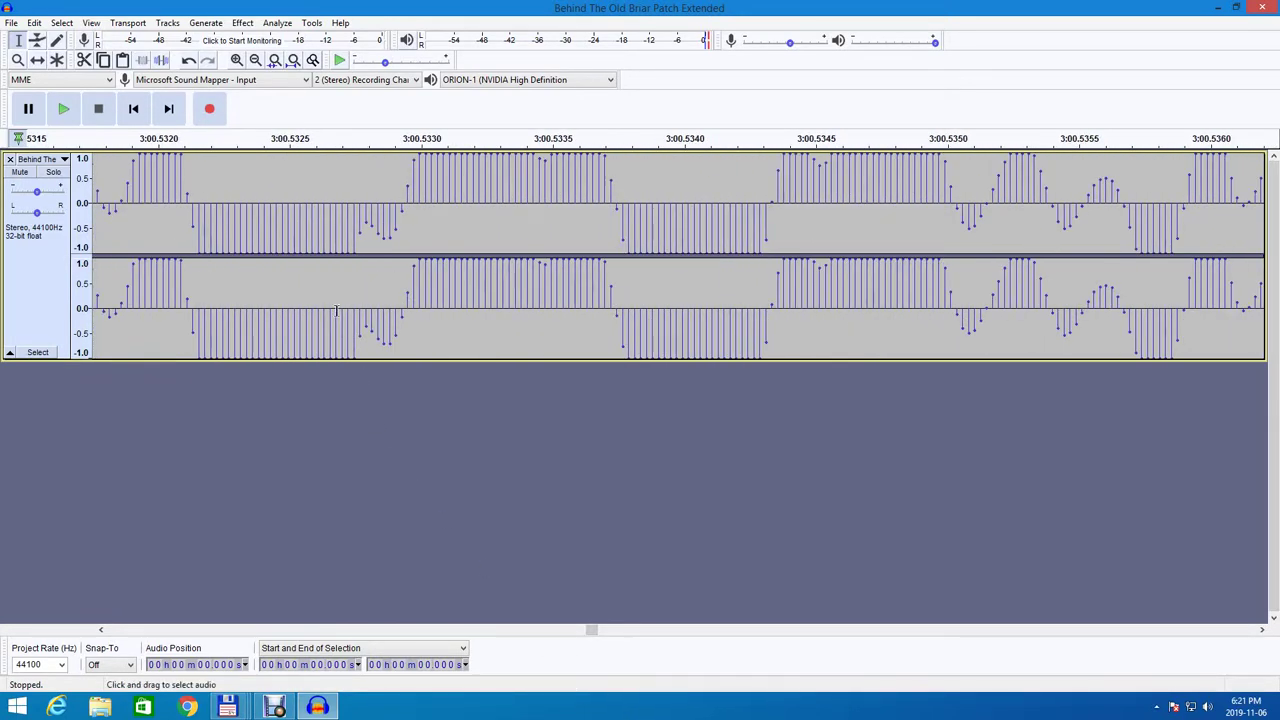
pyautogui.click(278, 154)
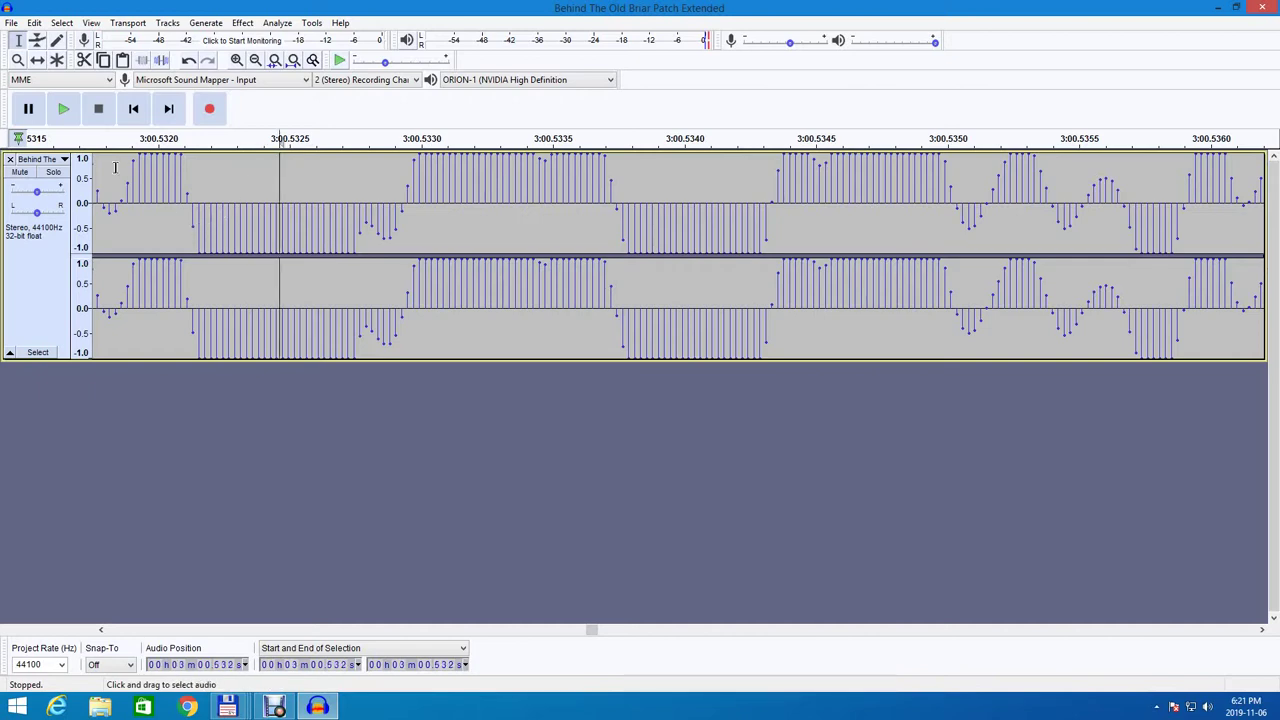
pyautogui.click(62, 108)
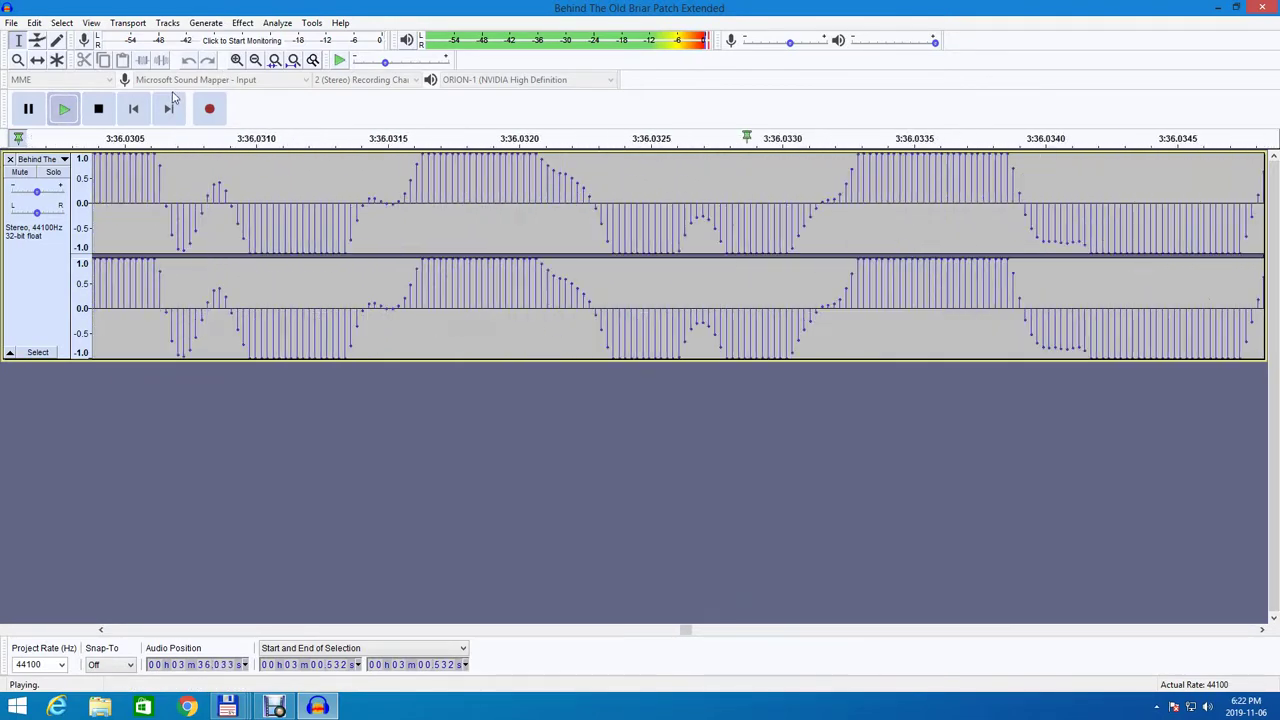
pyautogui.click(60, 109)
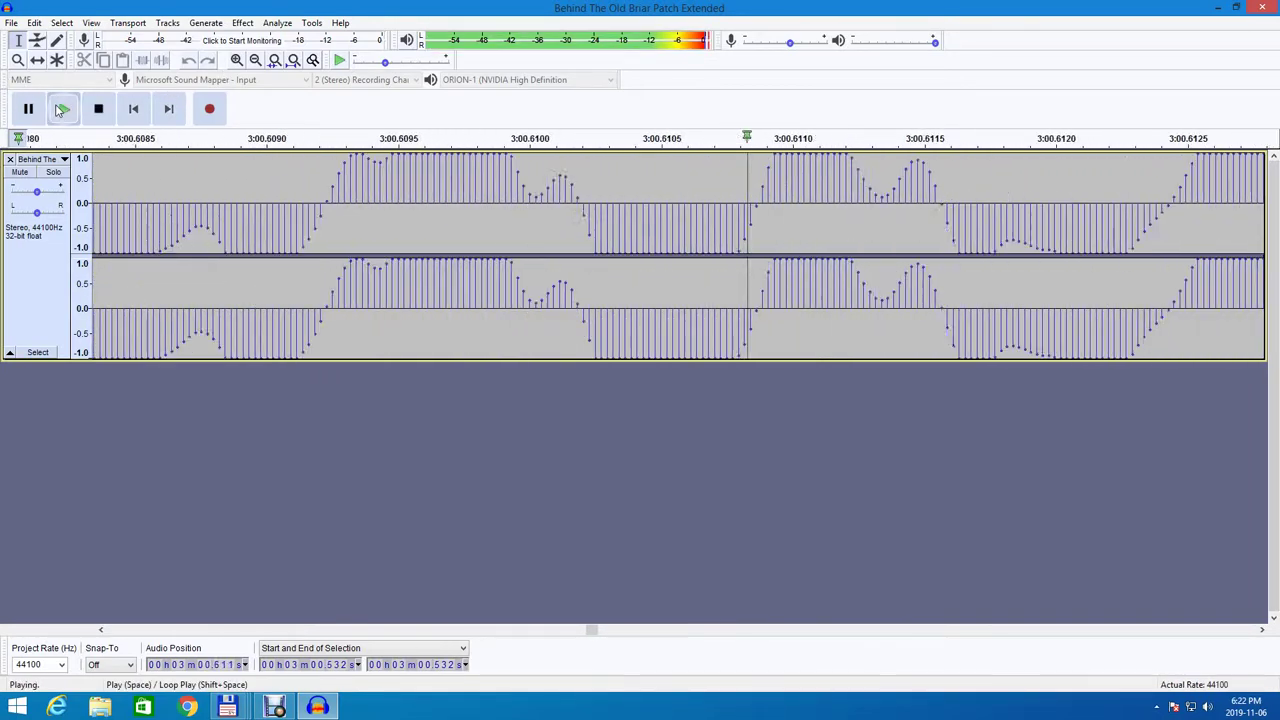
pyautogui.press('space')
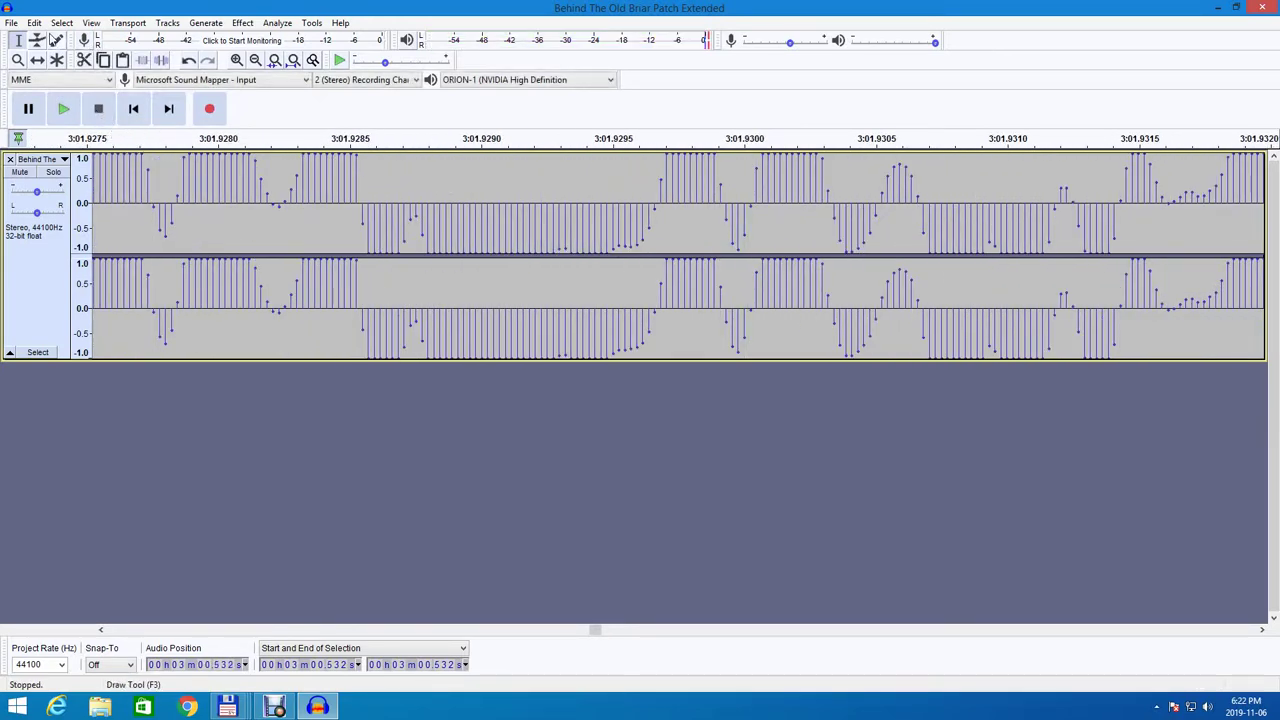
# Undo the redrawn samples at the cut point and the cut of the audio from 3:33.354 to 3:33.468.
pyautogui.click(34, 22)
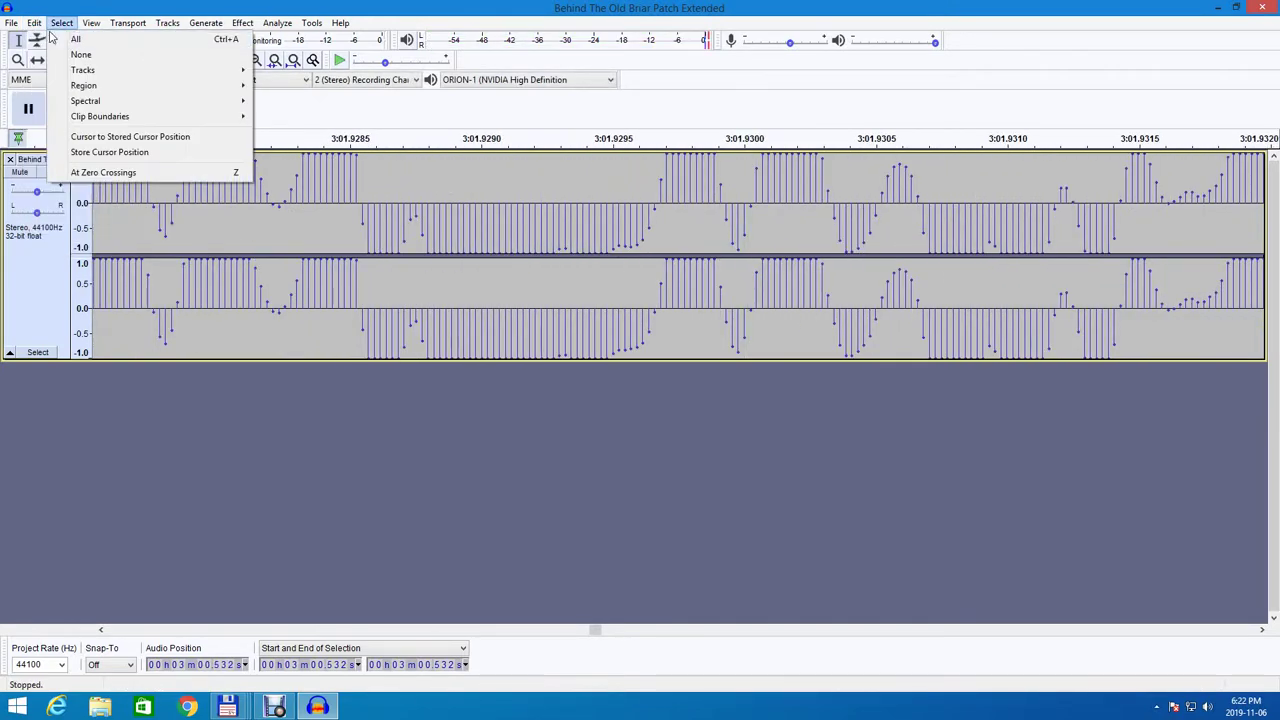
pyautogui.click(34, 22)
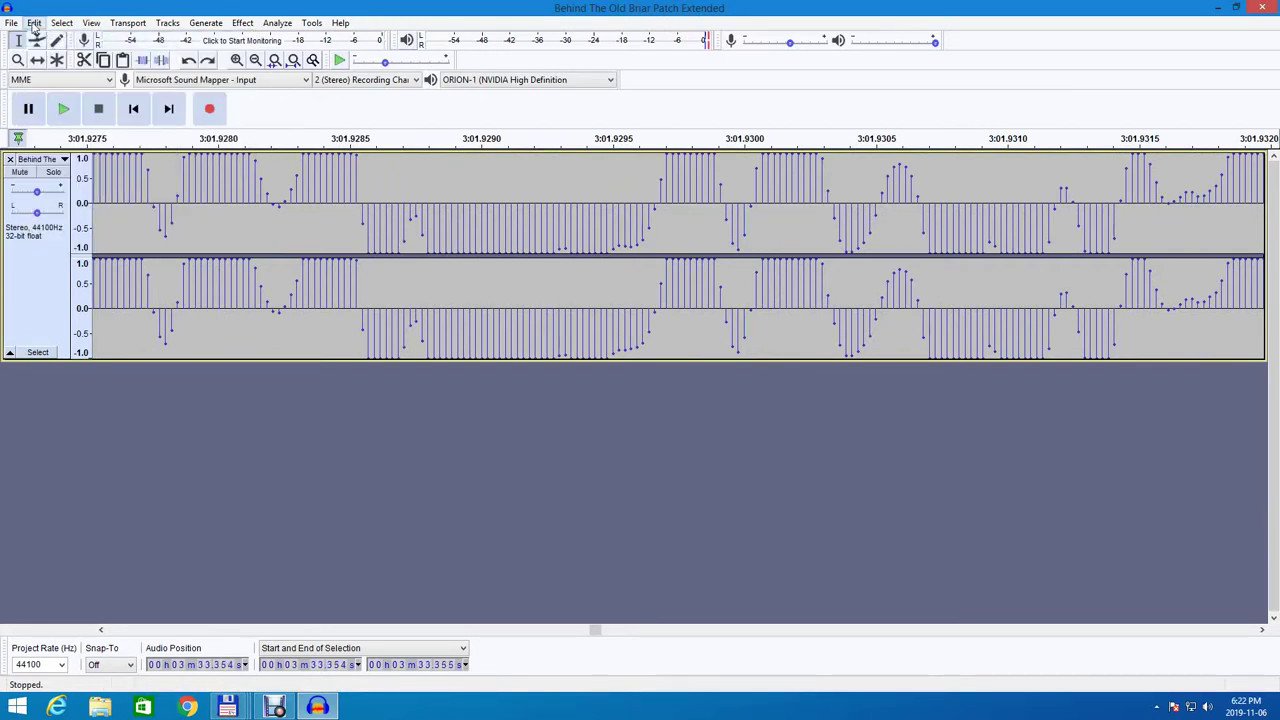
pyautogui.click(34, 22)
pyautogui.click(48, 40)
pyautogui.click(1261, 630)
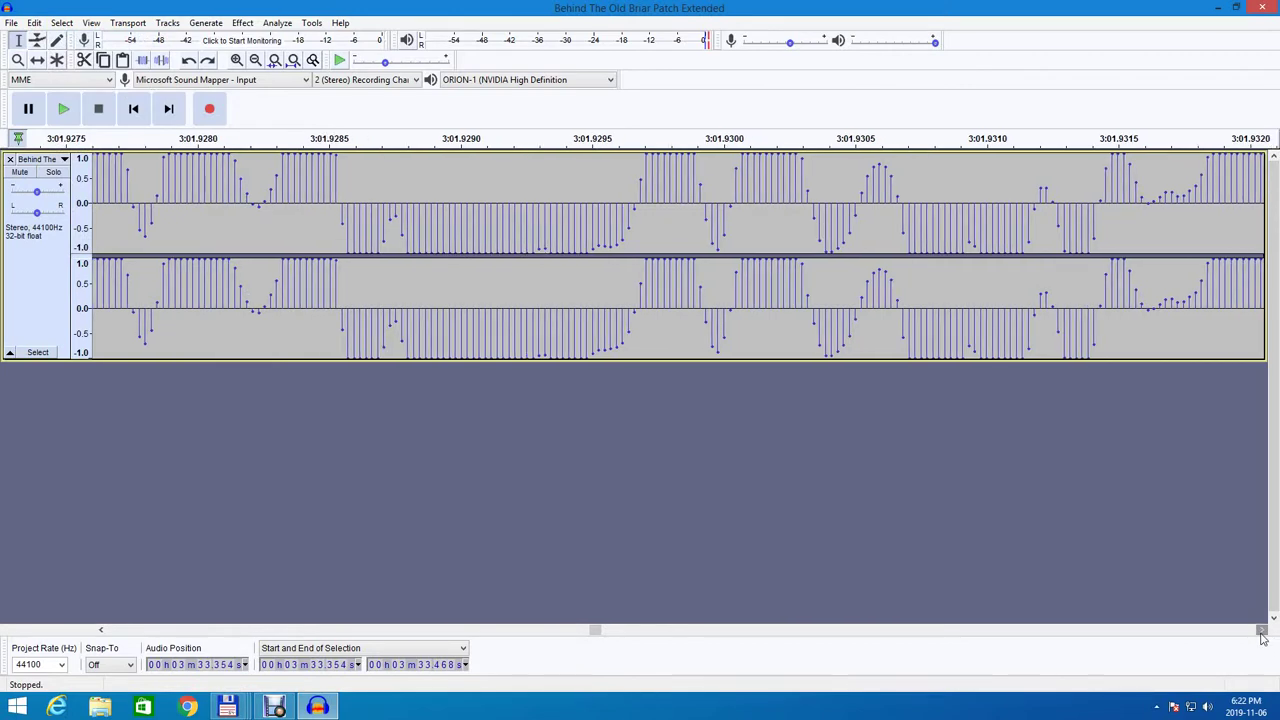
pyautogui.moveTo(1261, 633); pyautogui.dragTo(1263, 637)
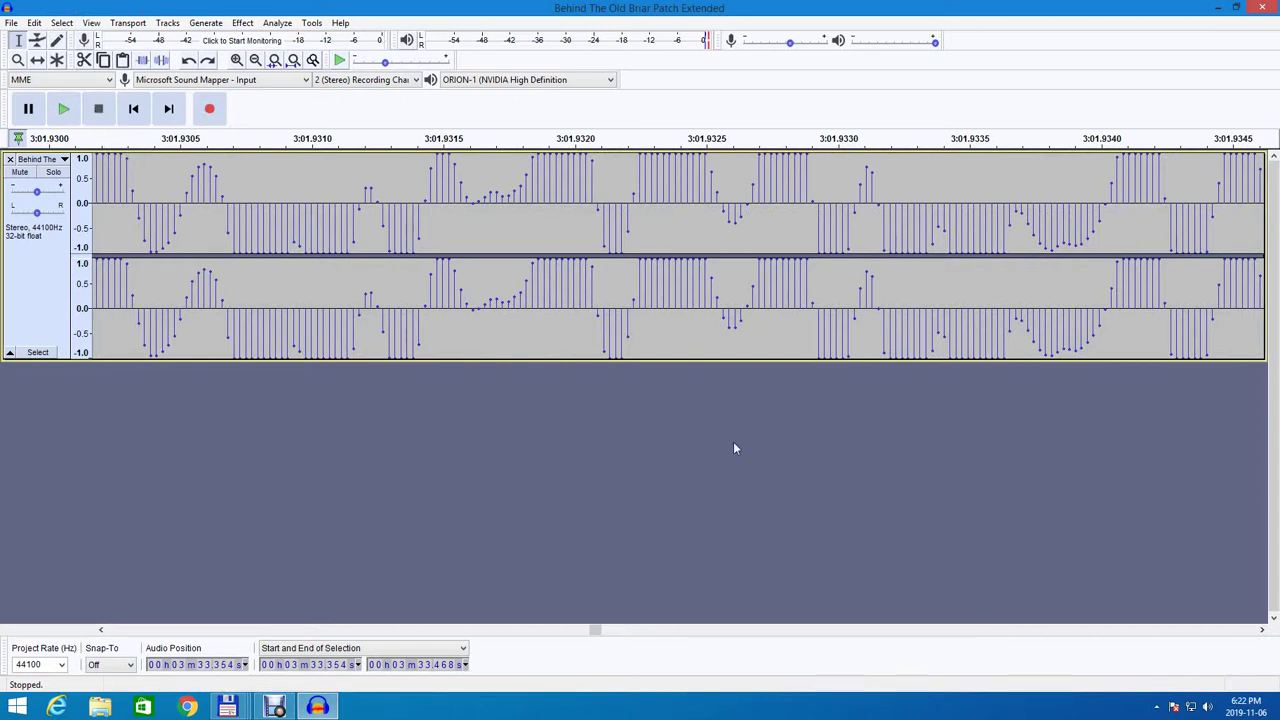
# Examine the sample-level waveform from 3:01.93 through 3:30.81 and around the quiet passage near 3:33.41 for a new cut point.
pyautogui.click(1262, 631)
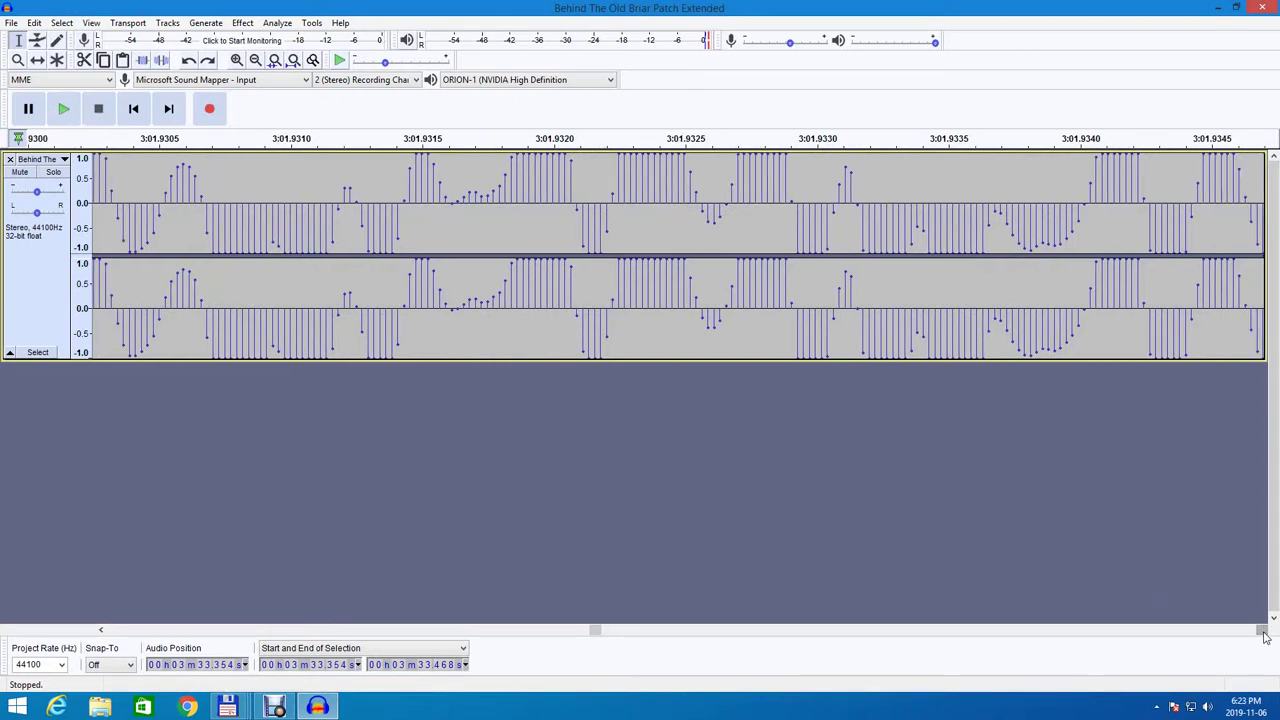
pyautogui.moveTo(1263, 637); pyautogui.dragTo(1263, 636)
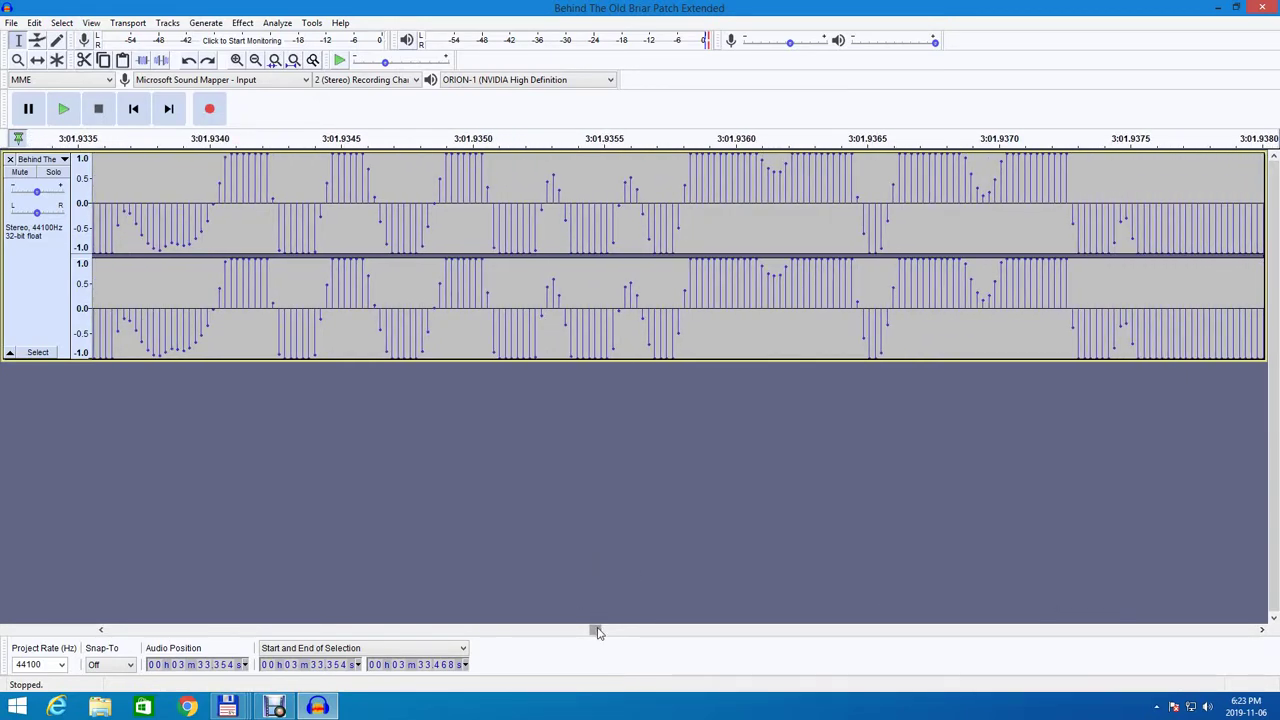
pyautogui.moveTo(597, 632); pyautogui.dragTo(672, 657)
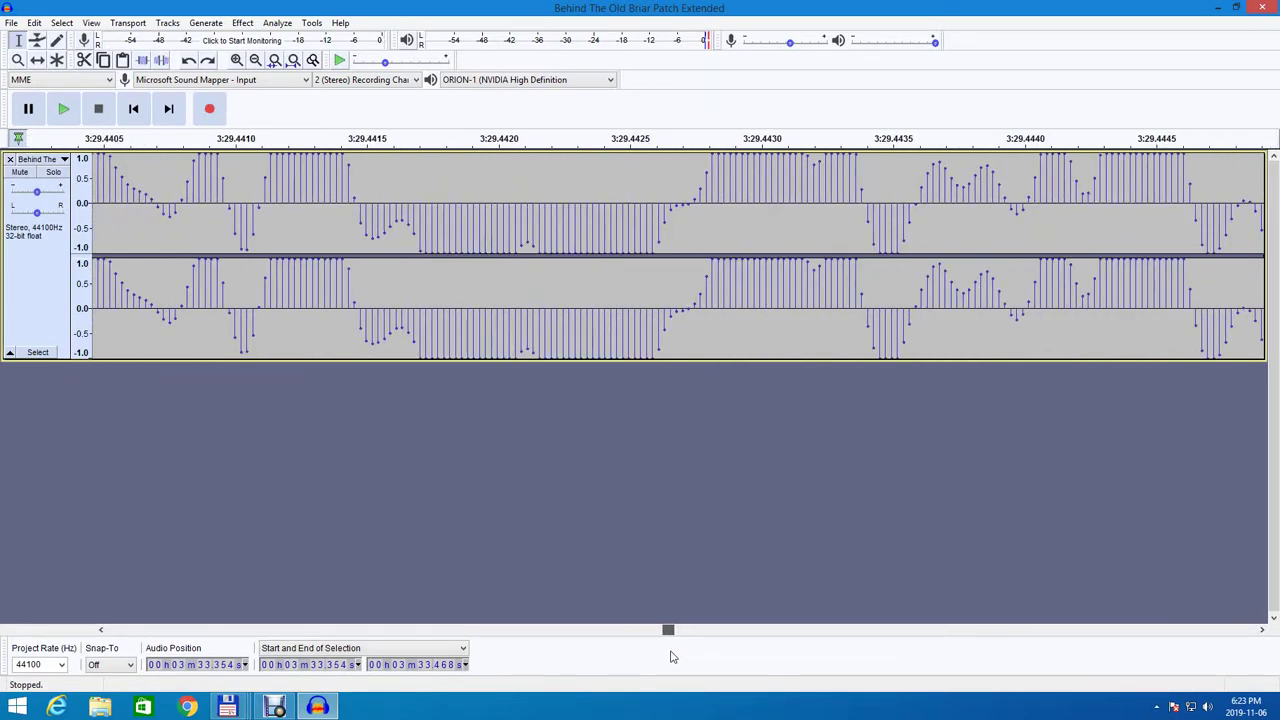
pyautogui.moveTo(672, 657); pyautogui.dragTo(674, 656)
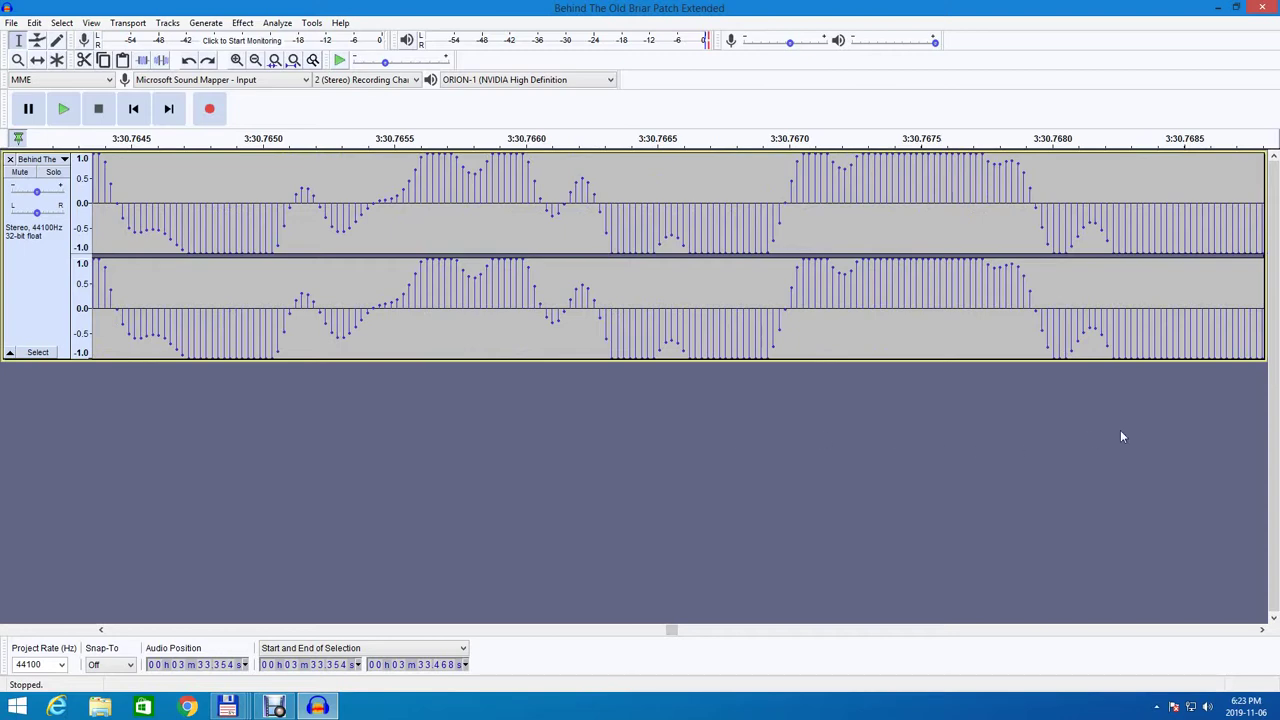
pyautogui.click(1261, 629)
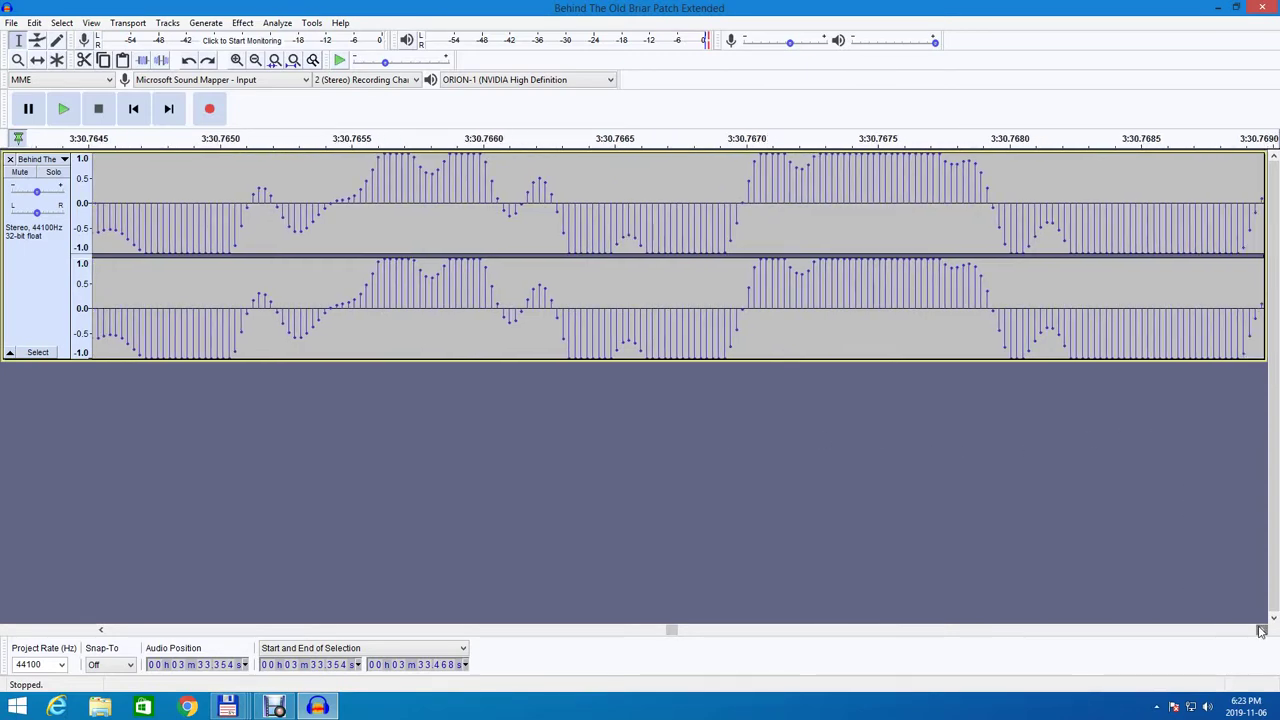
pyautogui.moveTo(1261, 629); pyautogui.dragTo(1263, 638)
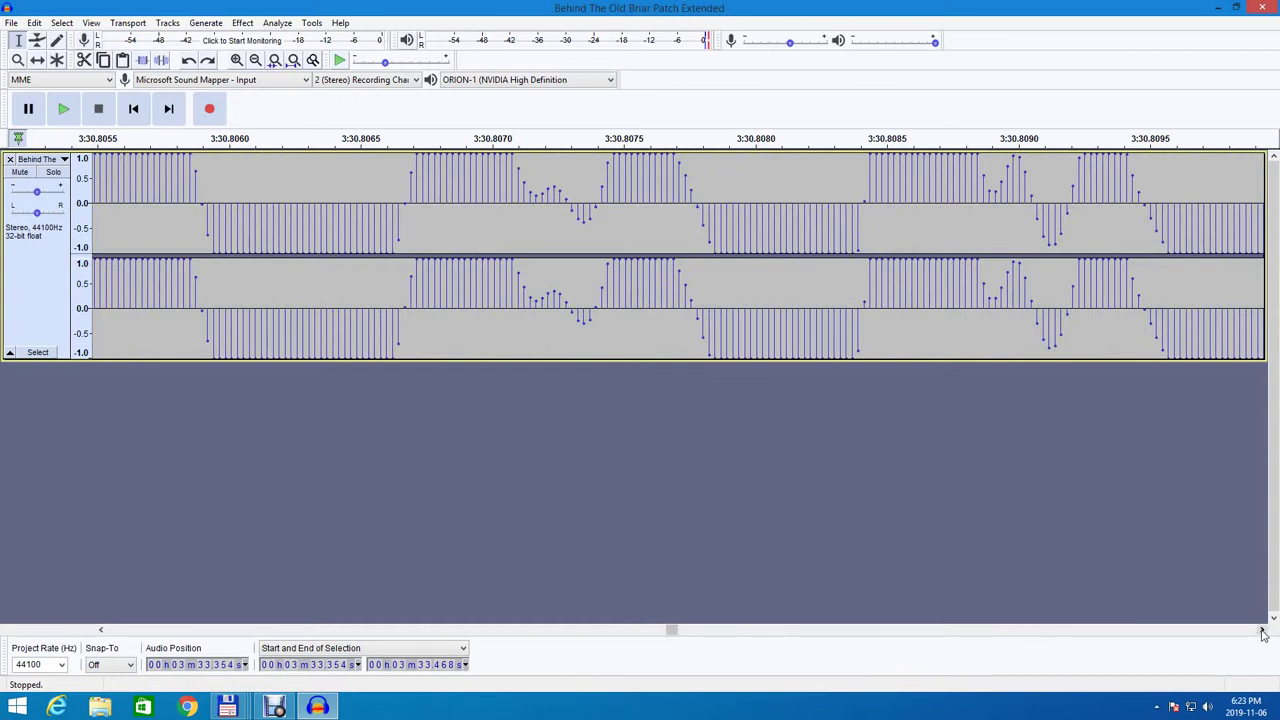
pyautogui.moveTo(1261, 633); pyautogui.dragTo(1262, 634)
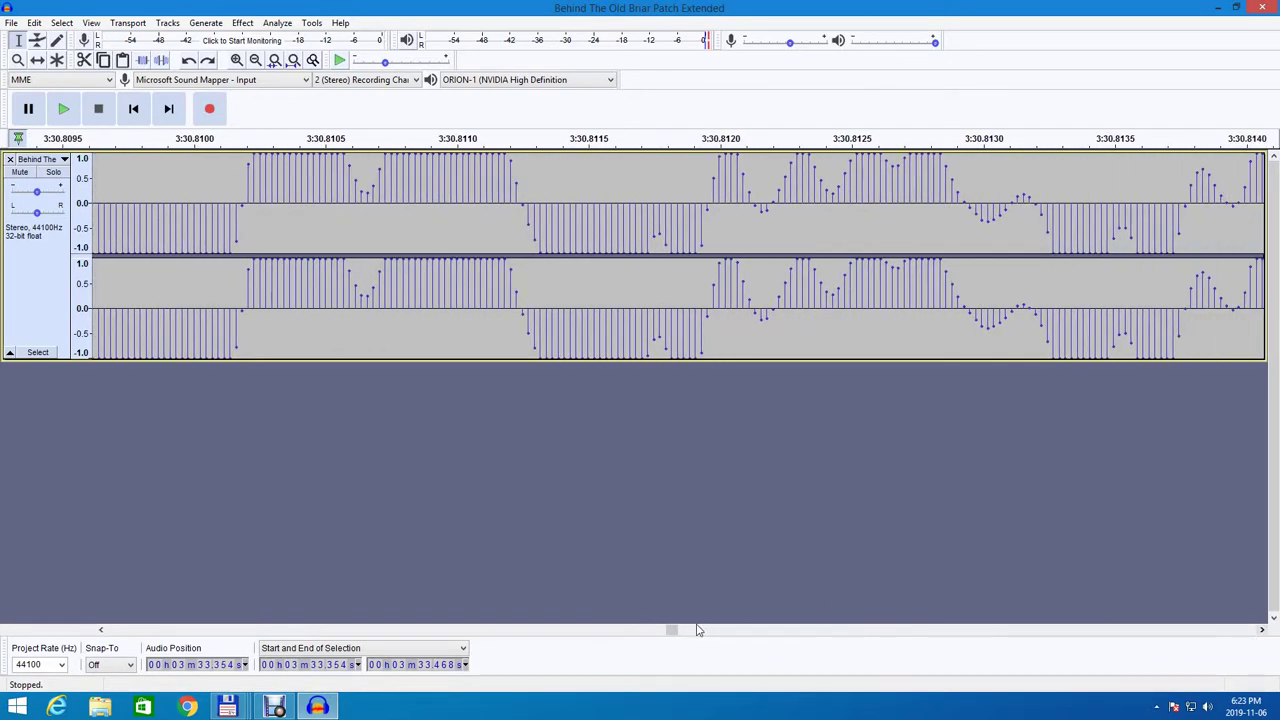
pyautogui.moveTo(674, 632); pyautogui.dragTo(680, 636)
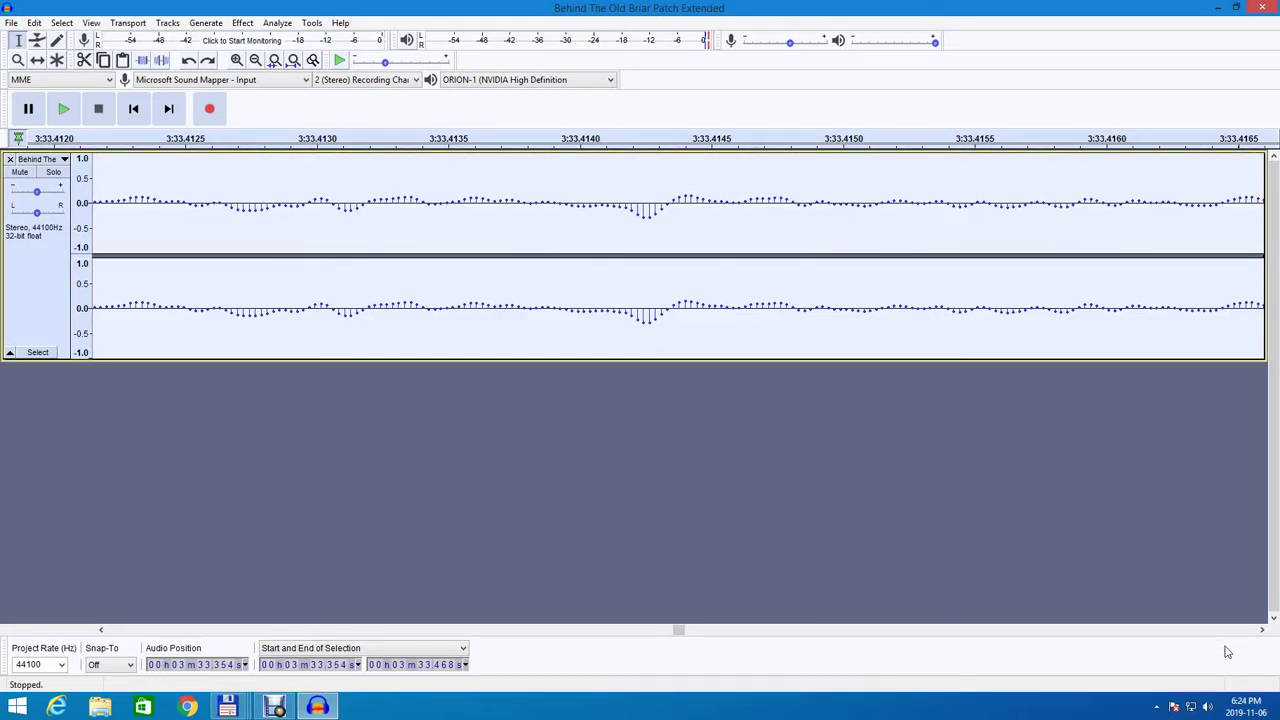
pyautogui.click(101, 630)
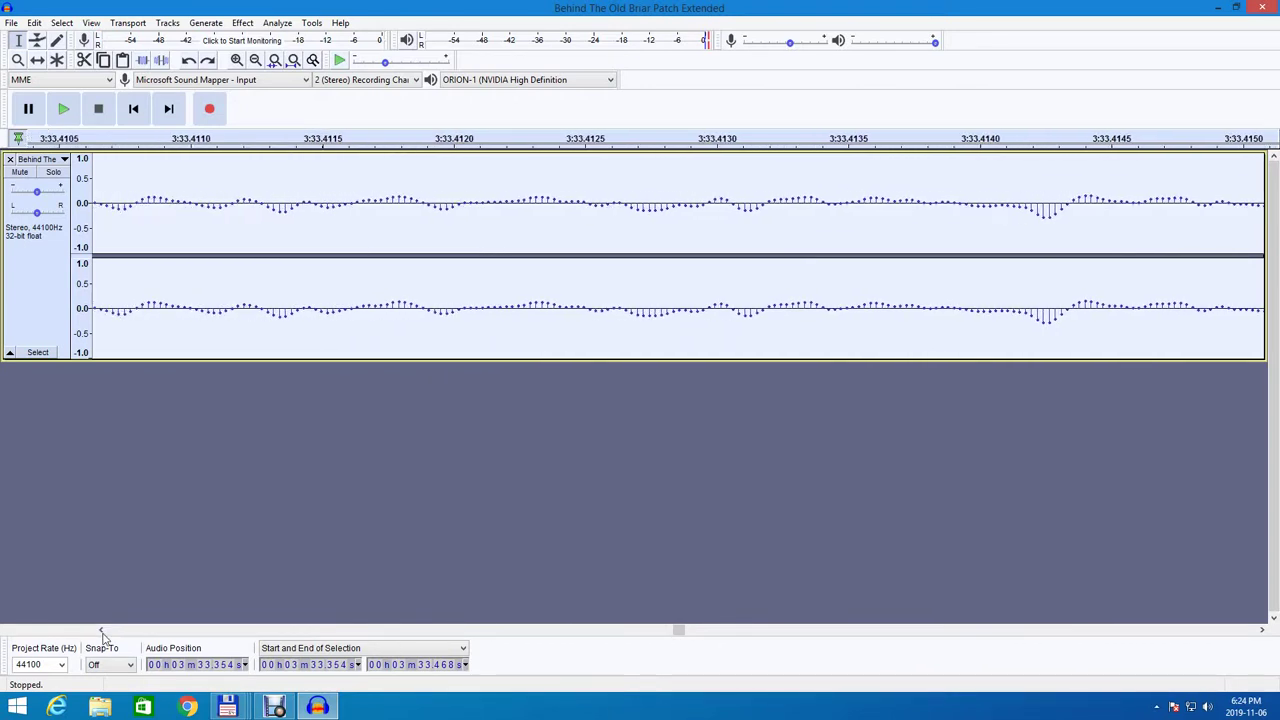
pyautogui.click(101, 630)
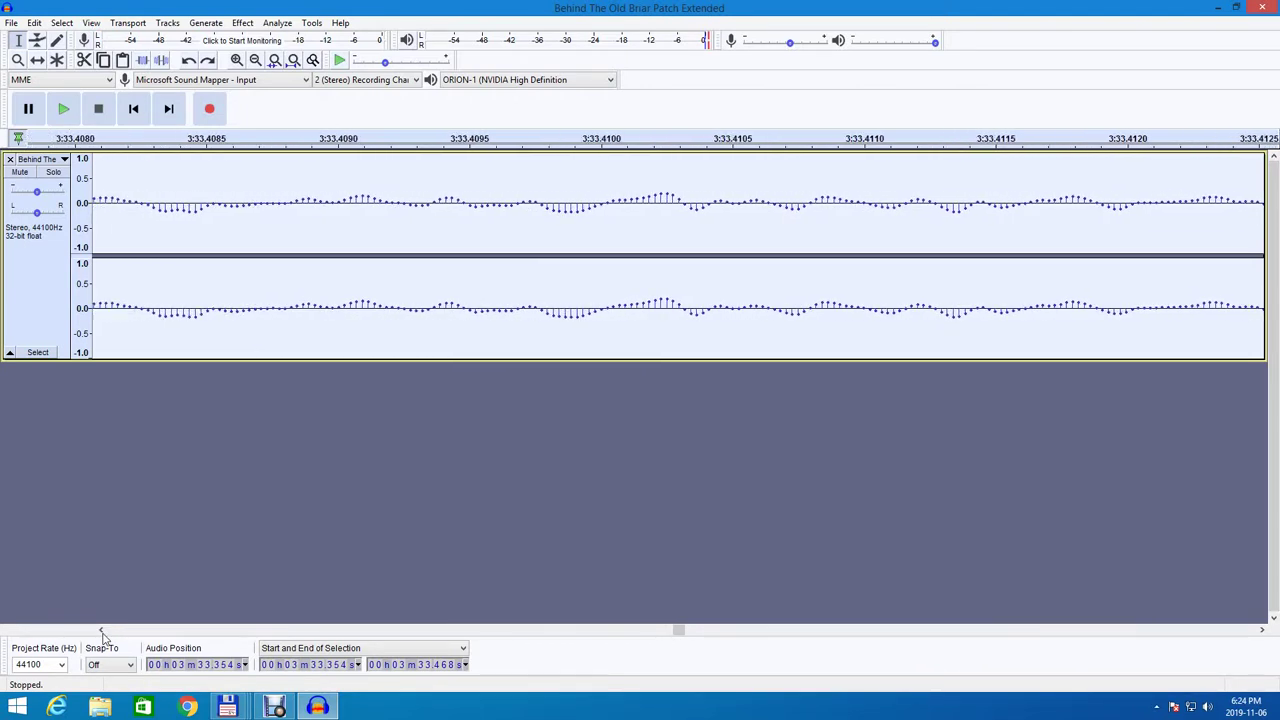
pyautogui.moveTo(101, 630); pyautogui.dragTo(101, 630)
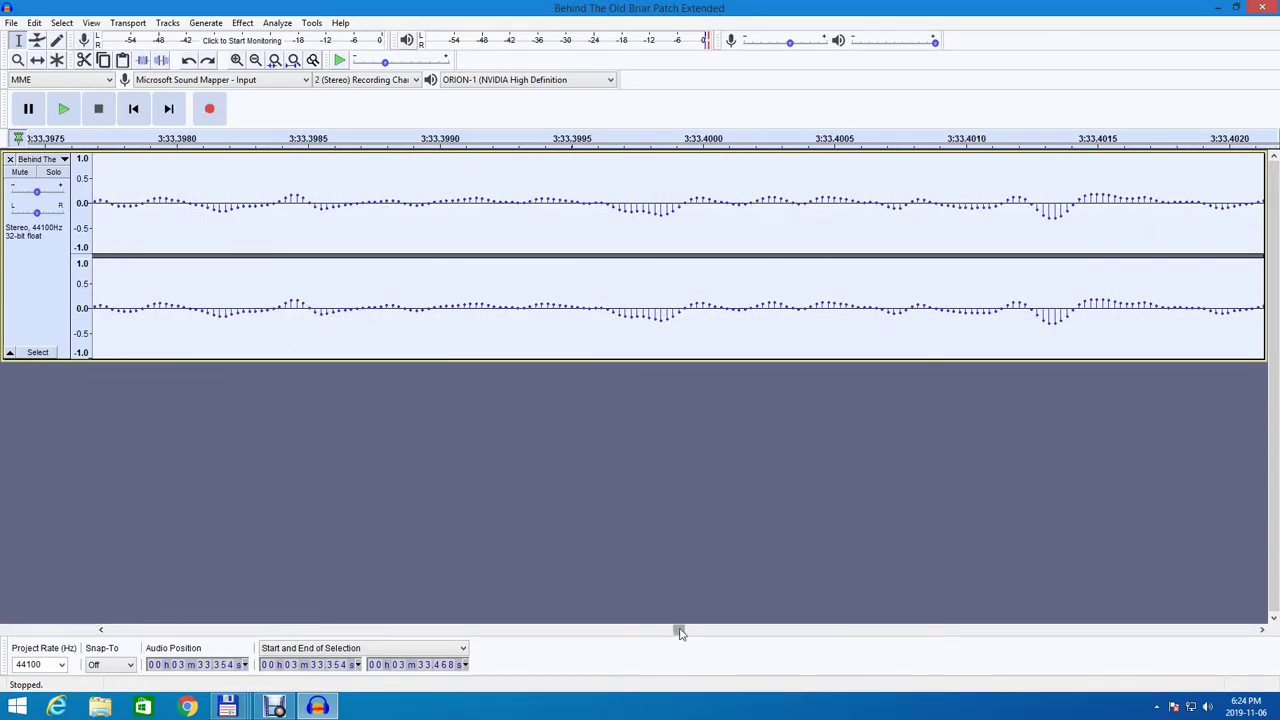
# Select the audio in both channels from the zero crossing at 3:32.118 to 3:32.132.
pyautogui.moveTo(673, 633); pyautogui.dragTo(676, 641)
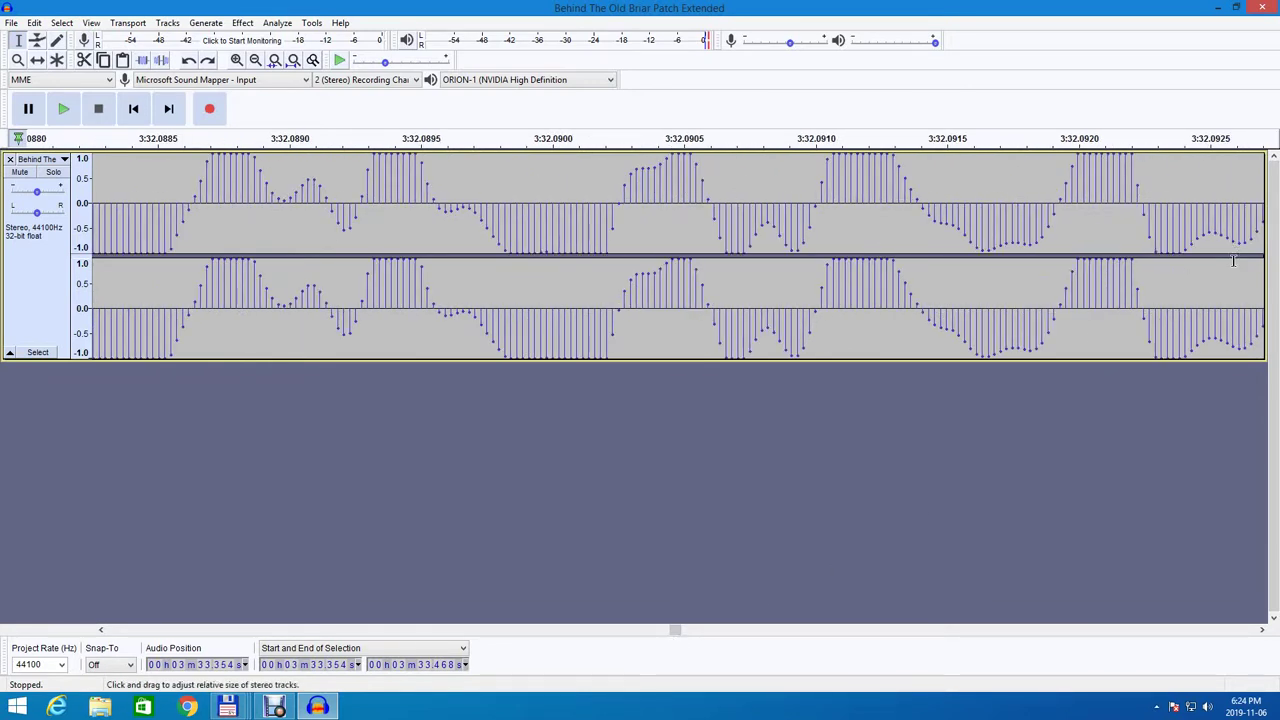
pyautogui.moveTo(1266, 636); pyautogui.dragTo(1263, 632)
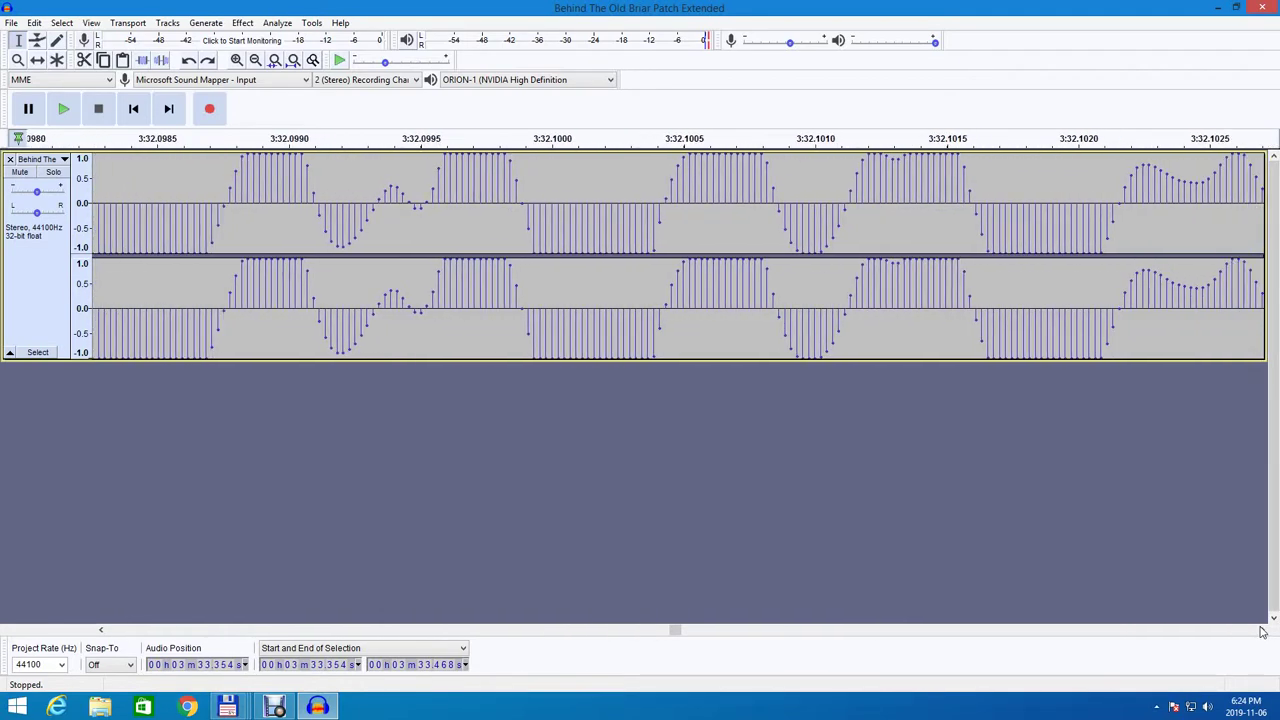
pyautogui.moveTo(1262, 632); pyautogui.dragTo(1263, 632)
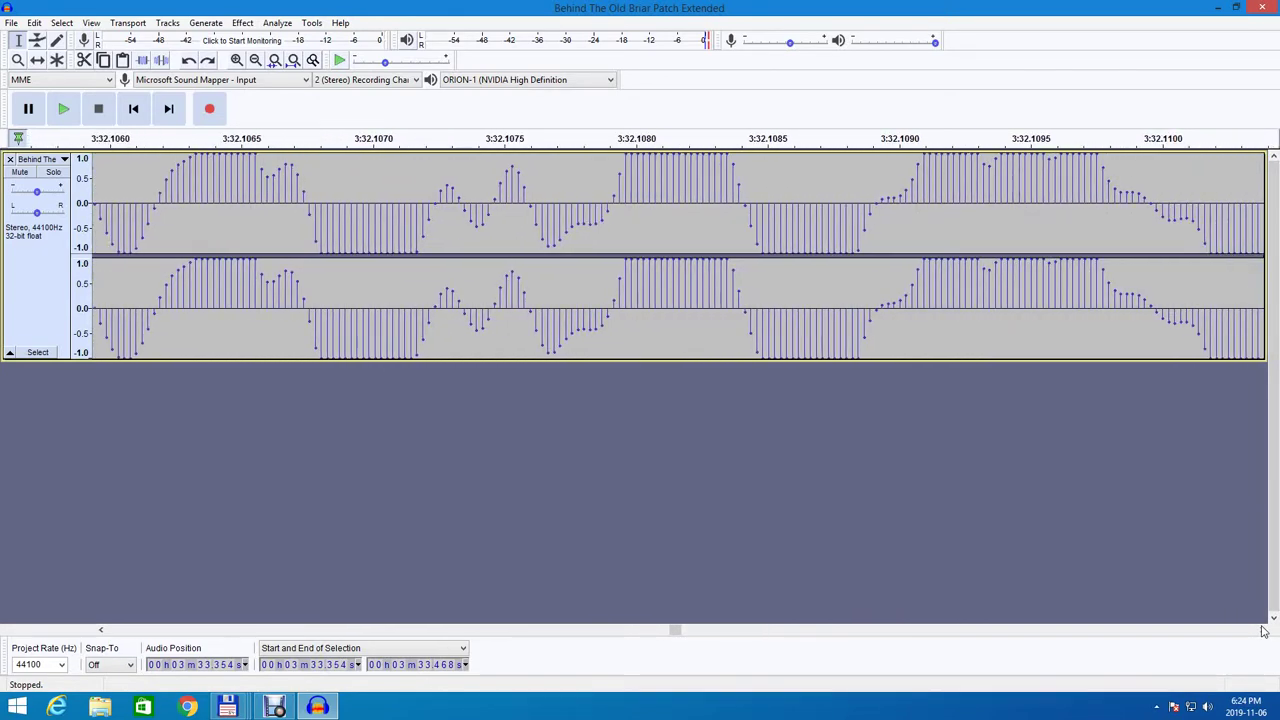
pyautogui.moveTo(1263, 632); pyautogui.dragTo(1263, 632)
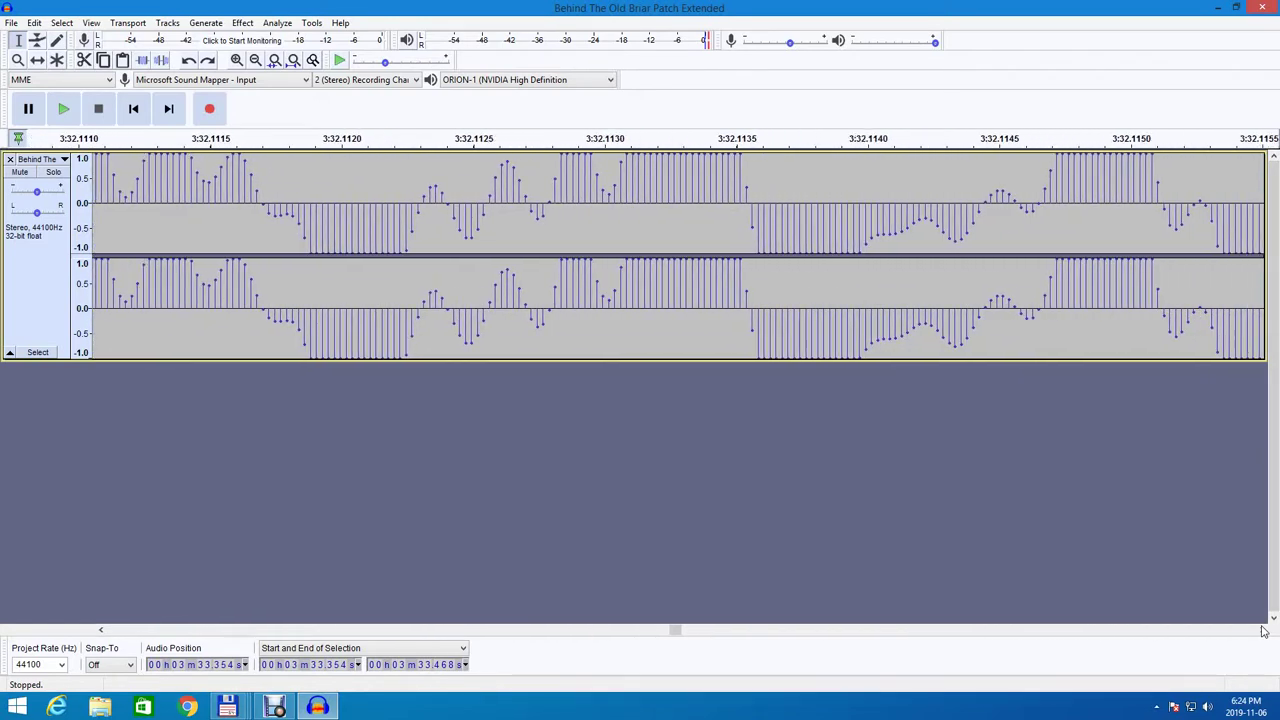
pyautogui.moveTo(1263, 632)
pyautogui.mouseDown()
pyautogui.moveTo(1250, 638)
pyautogui.moveTo(1264, 637)
pyautogui.mouseUp()
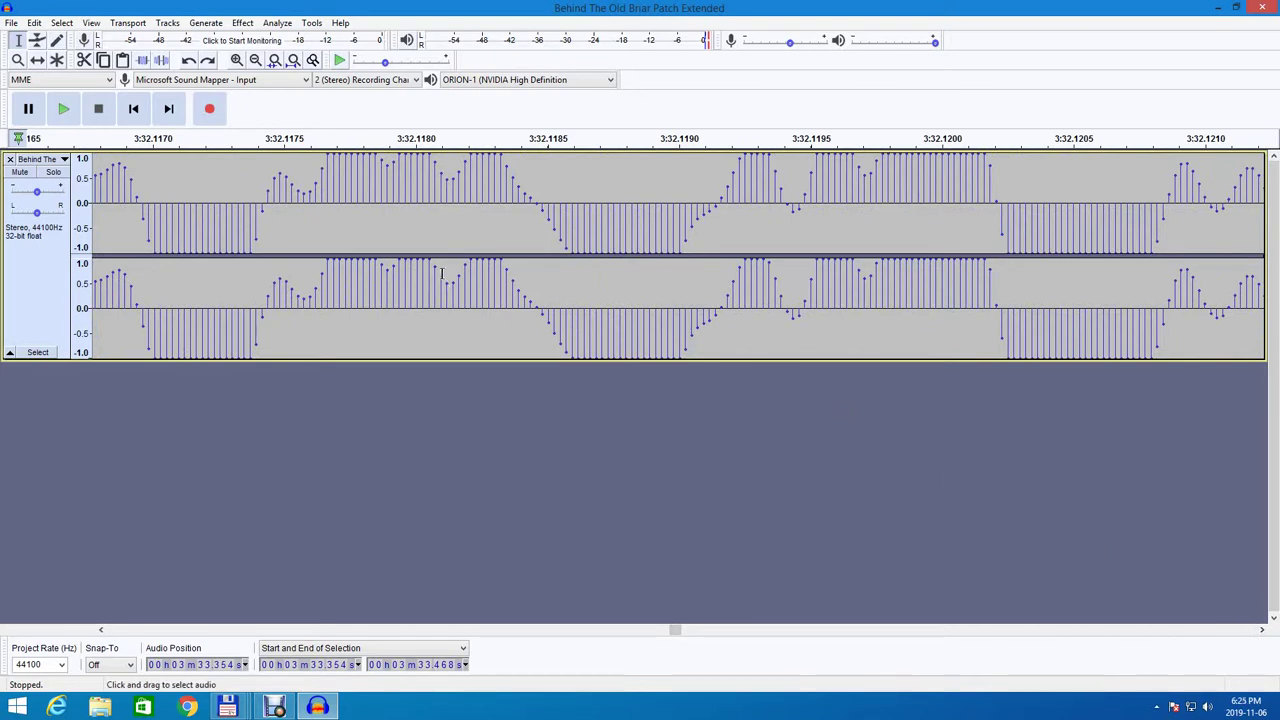
pyautogui.click(537, 207)
pyautogui.moveTo(537, 207); pyautogui.dragTo(1272, 440)
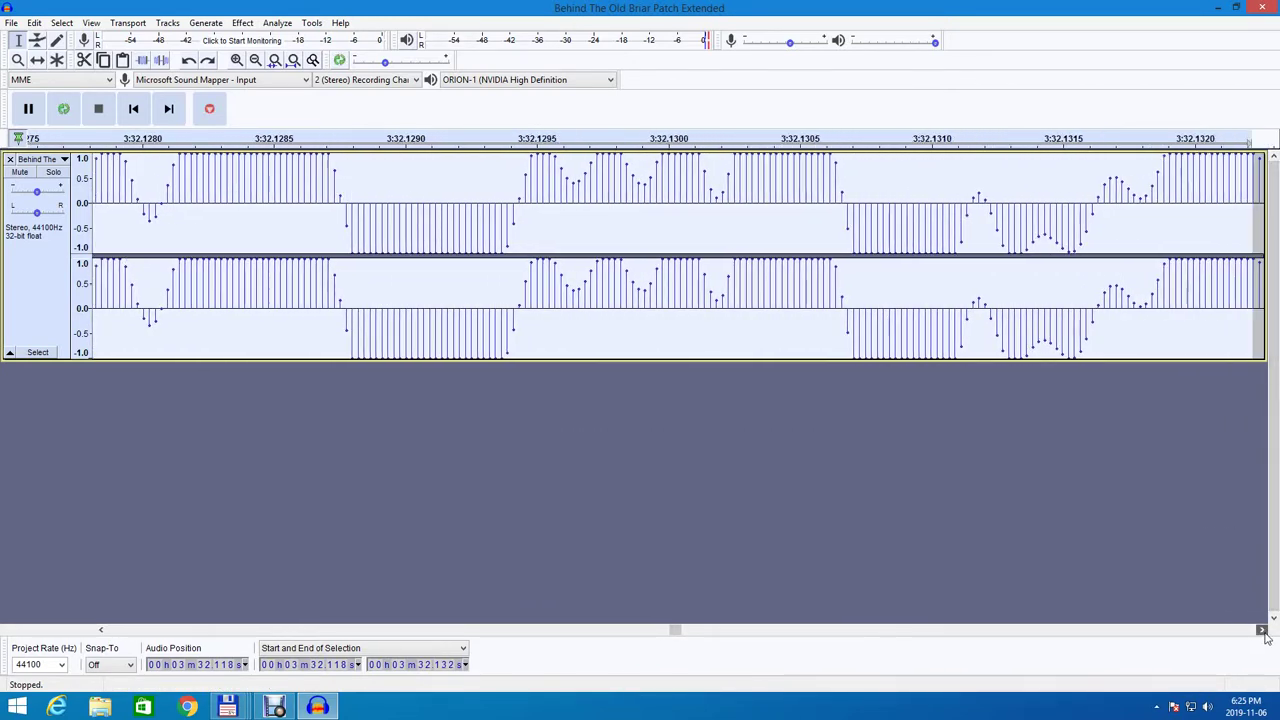
# Examine the waveform just past the selection's end at 3:32.132, then elsewhere in the track, and return to about 3:32.62.
pyautogui.moveTo(1265, 636); pyautogui.dragTo(1266, 638)
pyautogui.click(1264, 631)
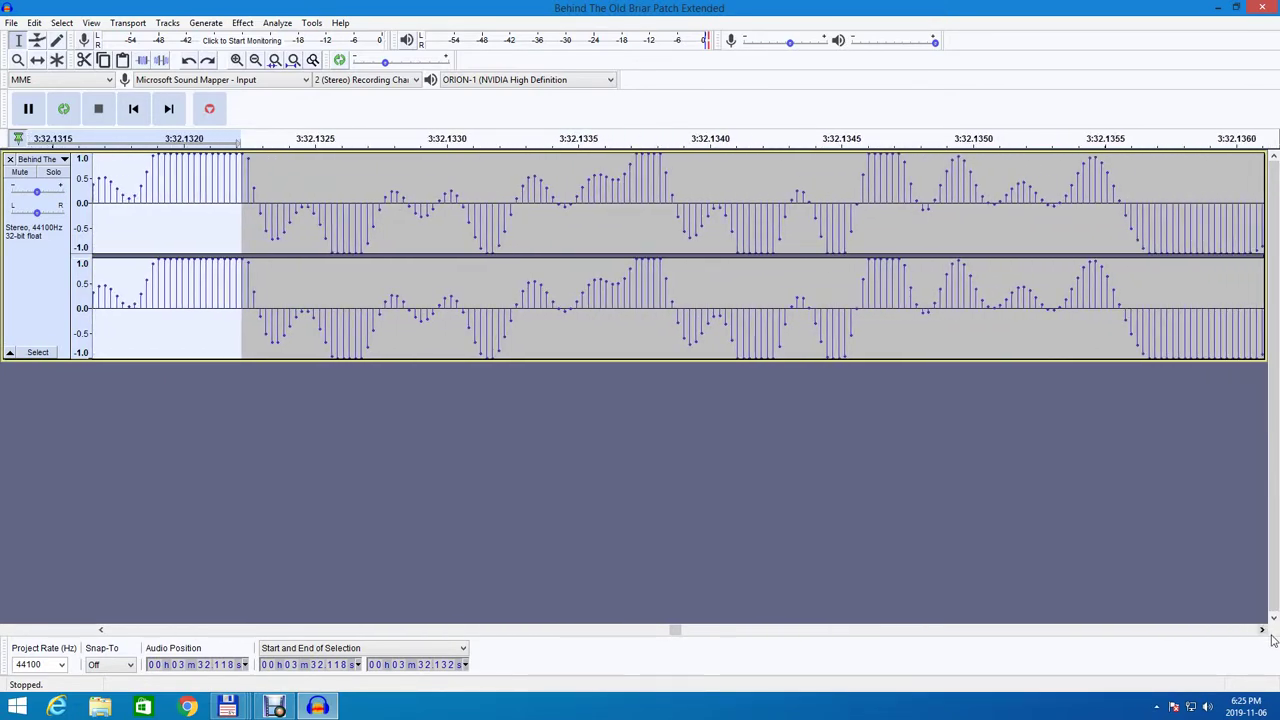
pyautogui.click(1264, 631)
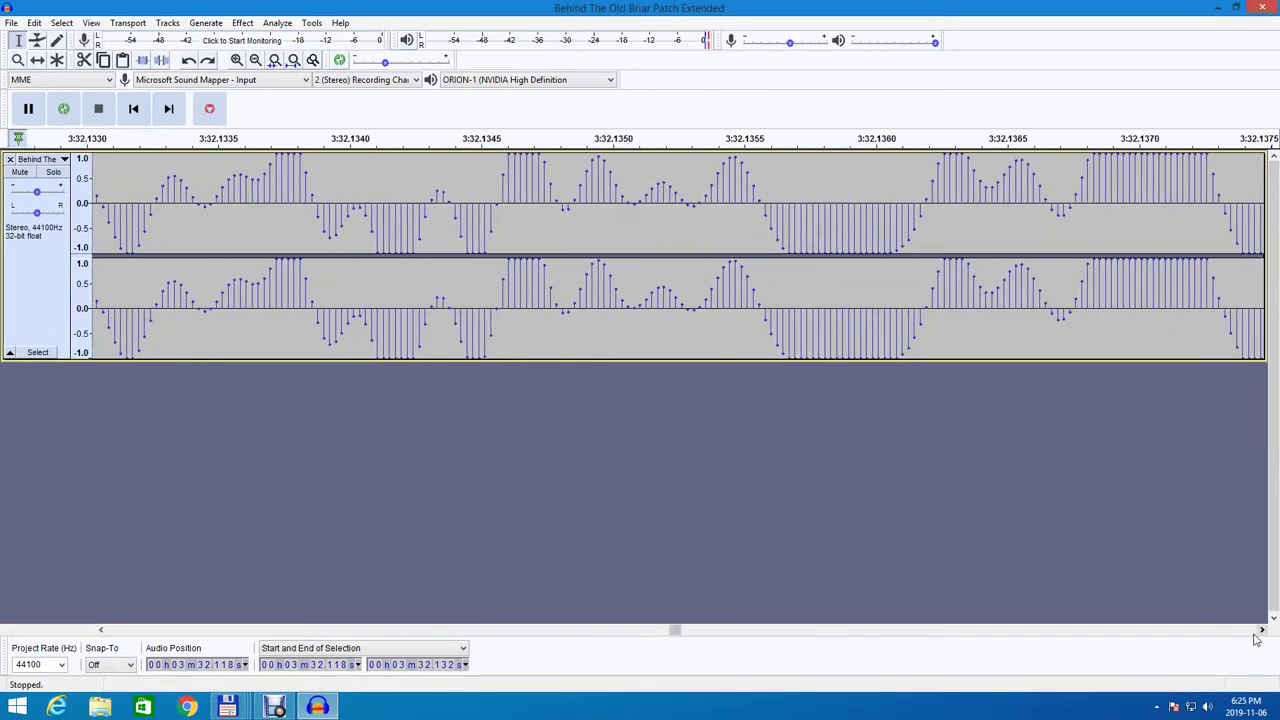
pyautogui.click(1249, 631)
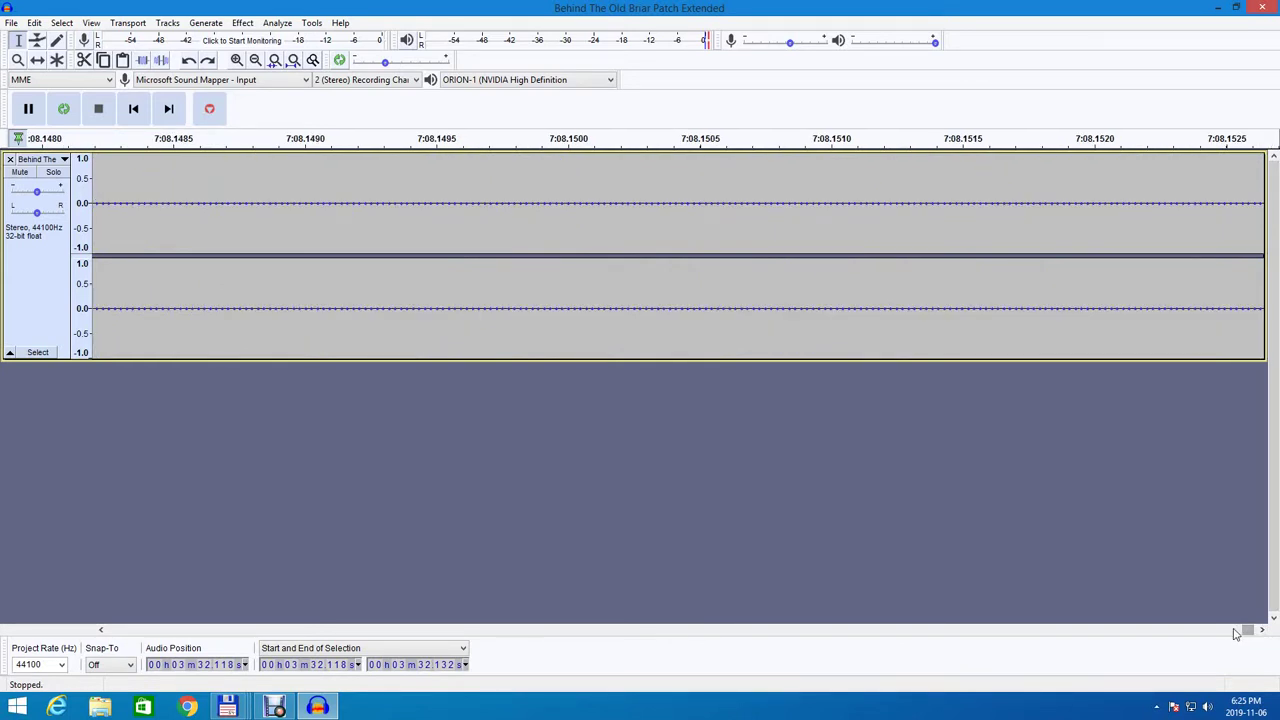
pyautogui.click(600, 631)
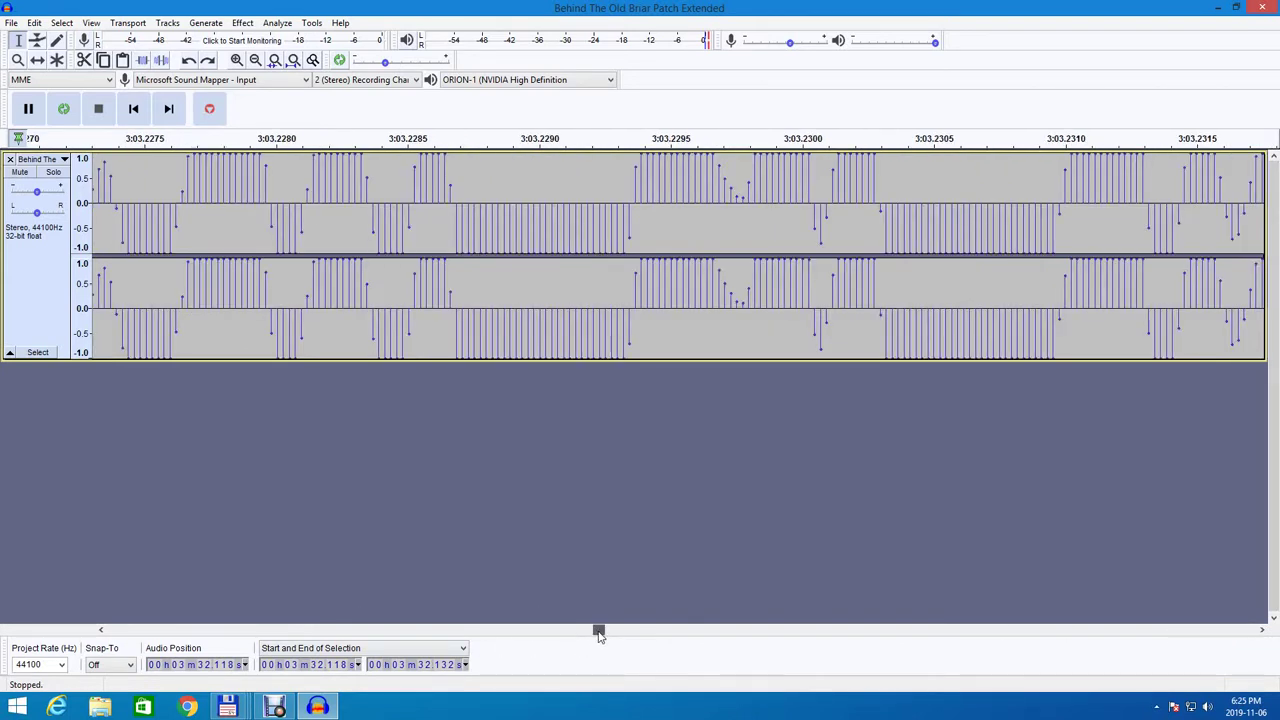
pyautogui.click(767, 632)
pyautogui.click(780, 632)
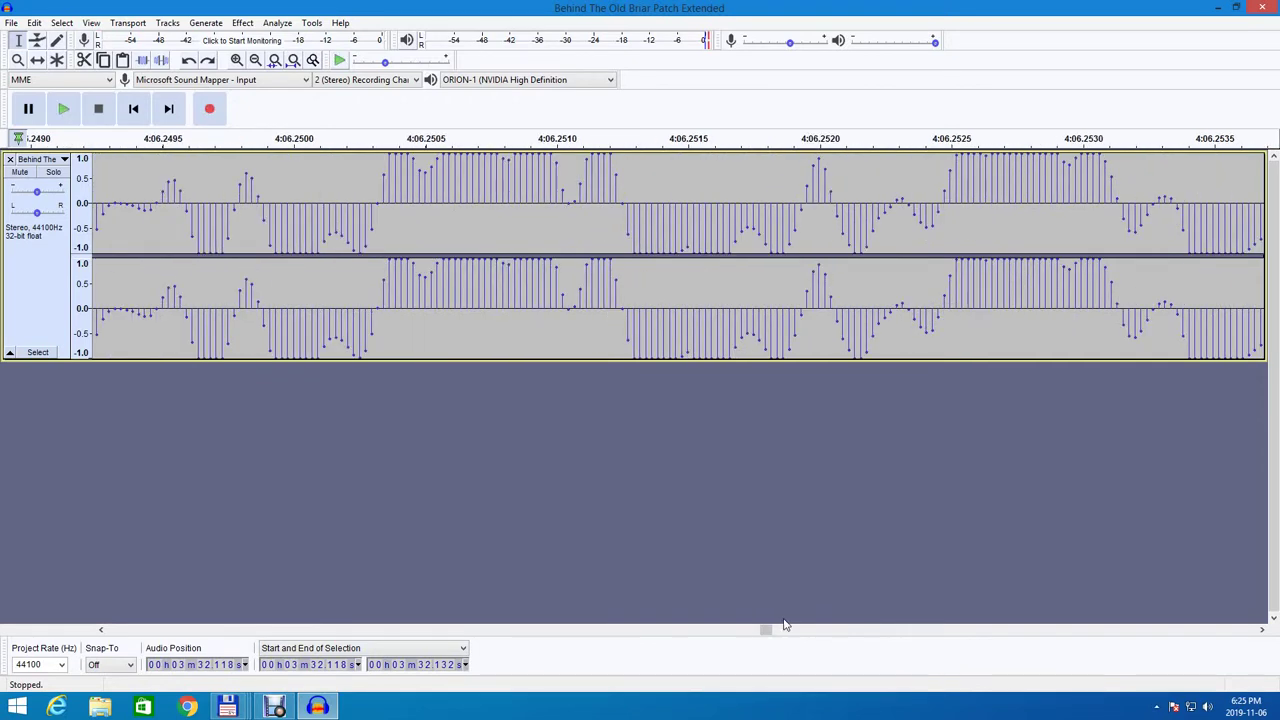
pyautogui.click(645, 633)
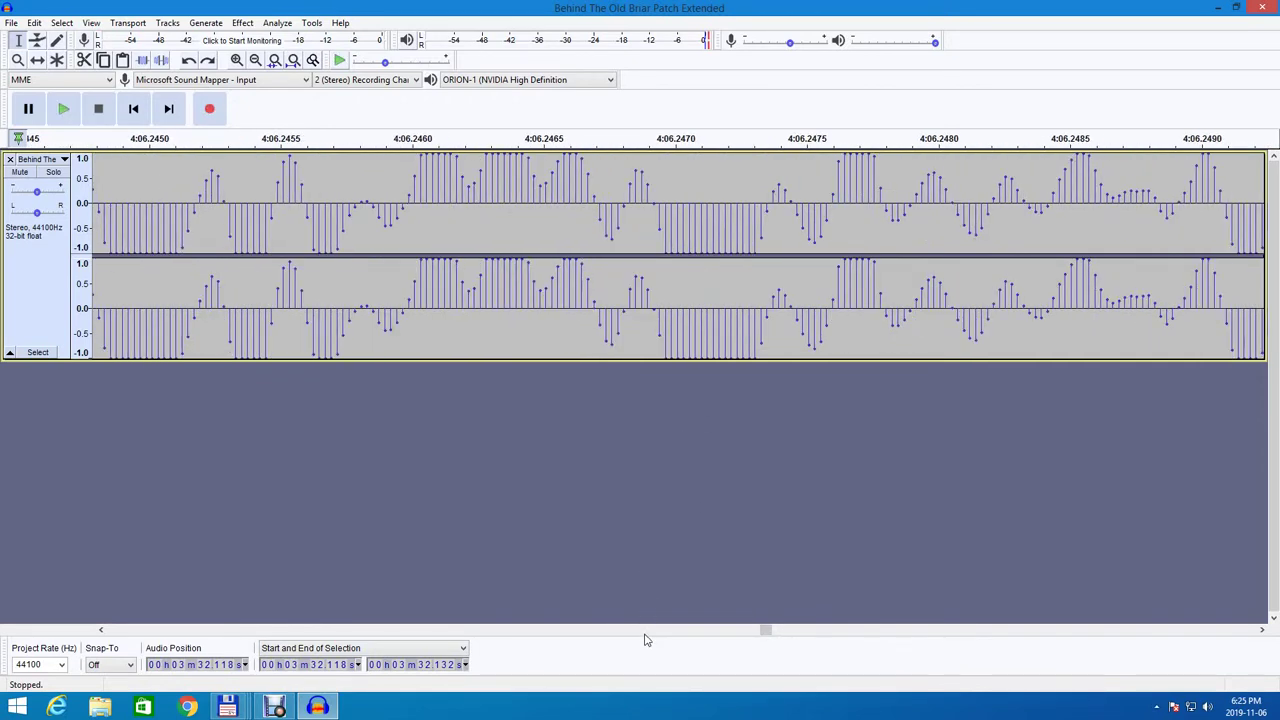
pyautogui.moveTo(645, 640); pyautogui.dragTo(676, 626)
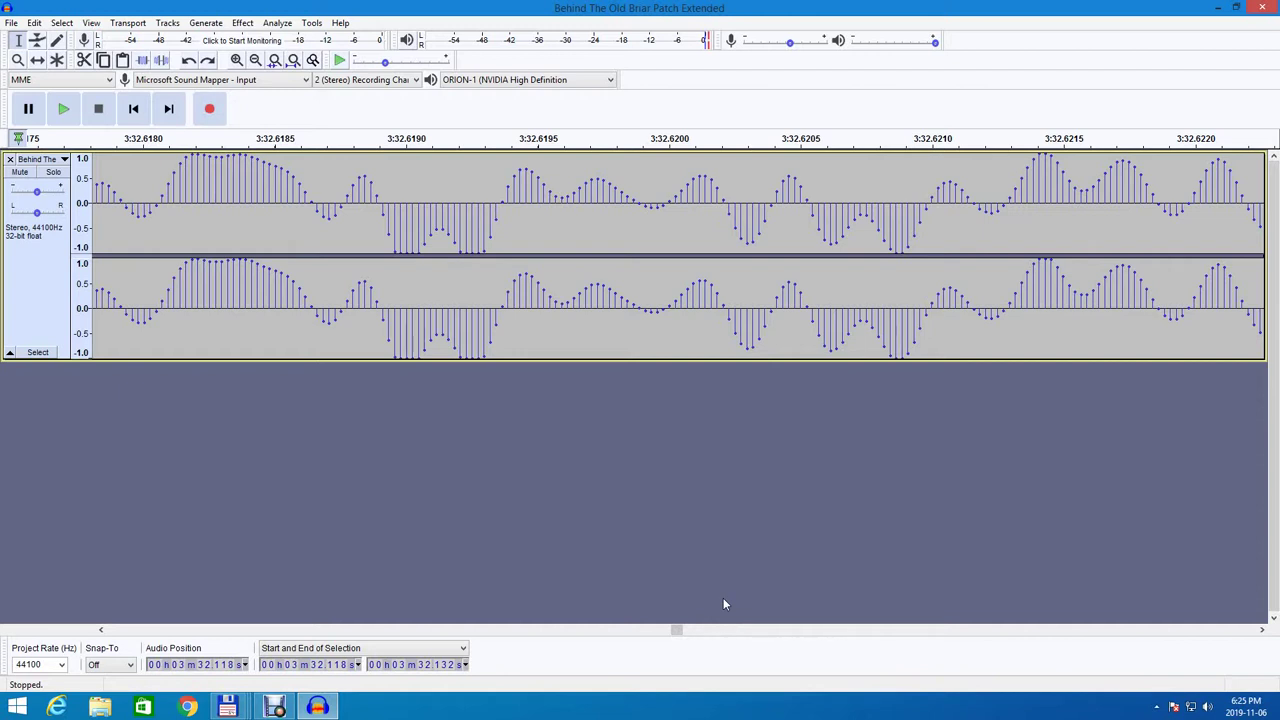
# Examine the sample-level waveform from about 3:32.622 through 3:32.795 for a zero crossing suitable as a new cut point.
pyautogui.click(689, 629)
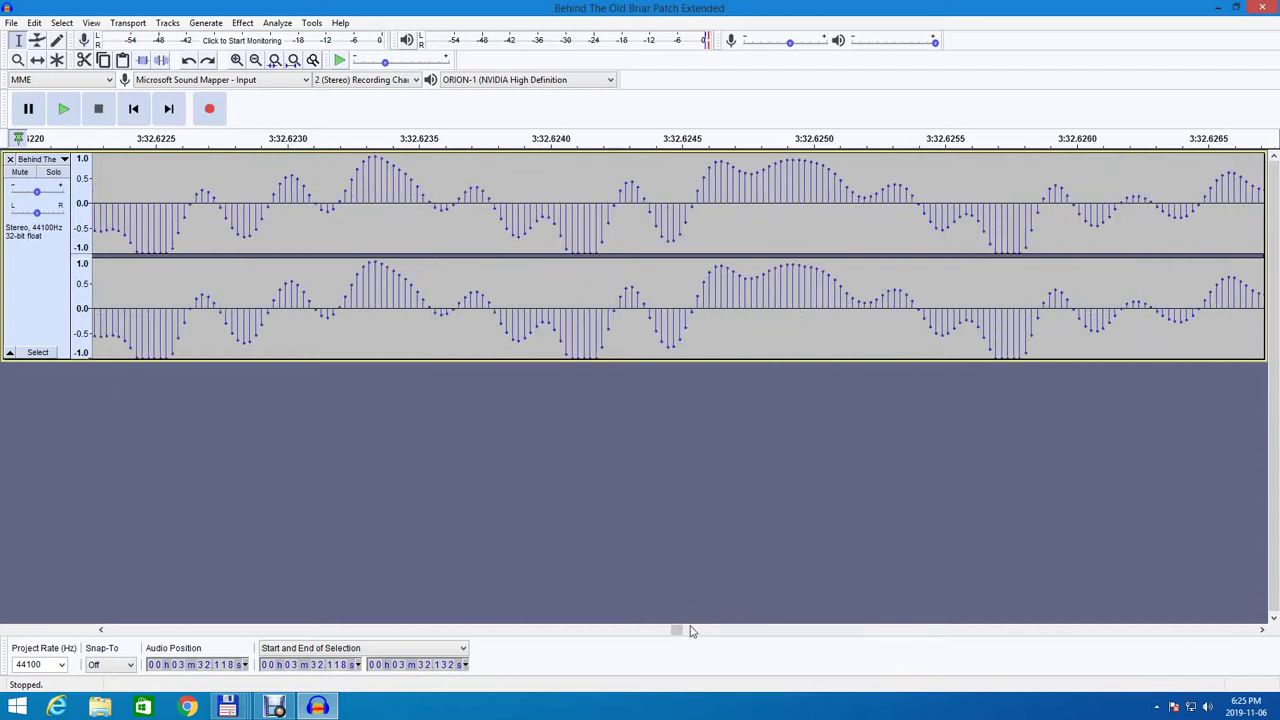
pyautogui.click(697, 630)
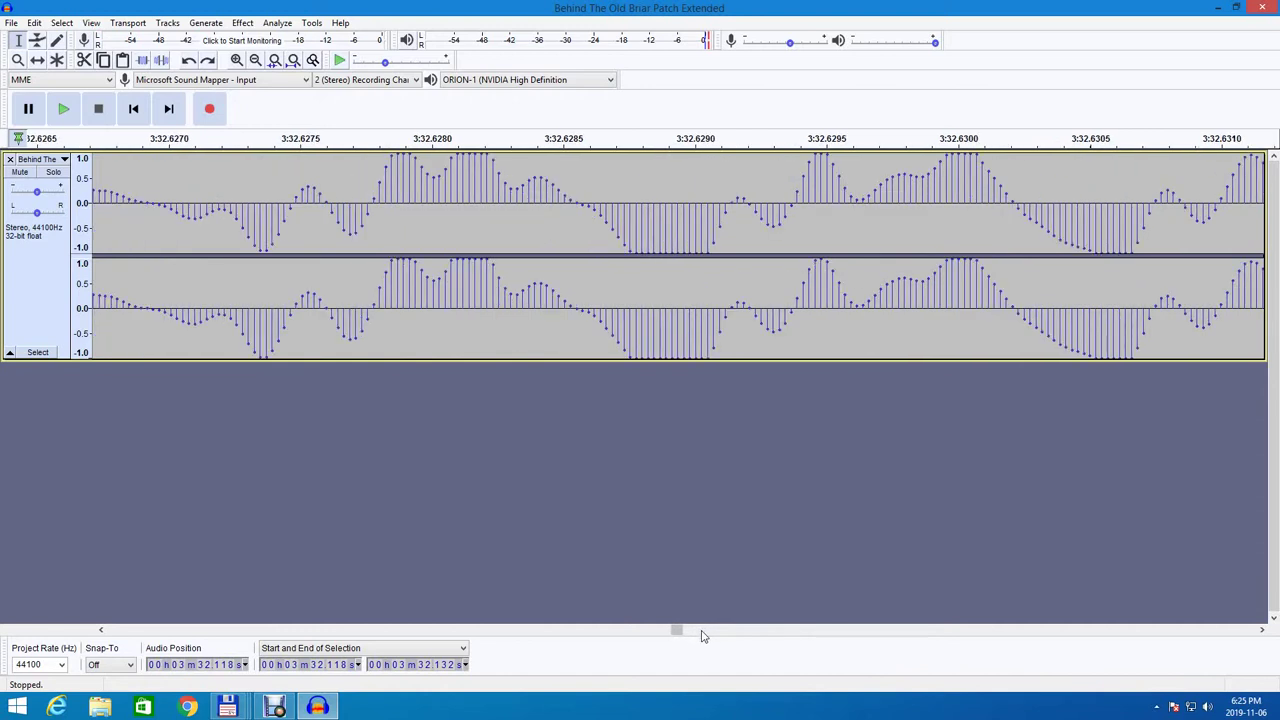
pyautogui.click(703, 630)
pyautogui.click(703, 630)
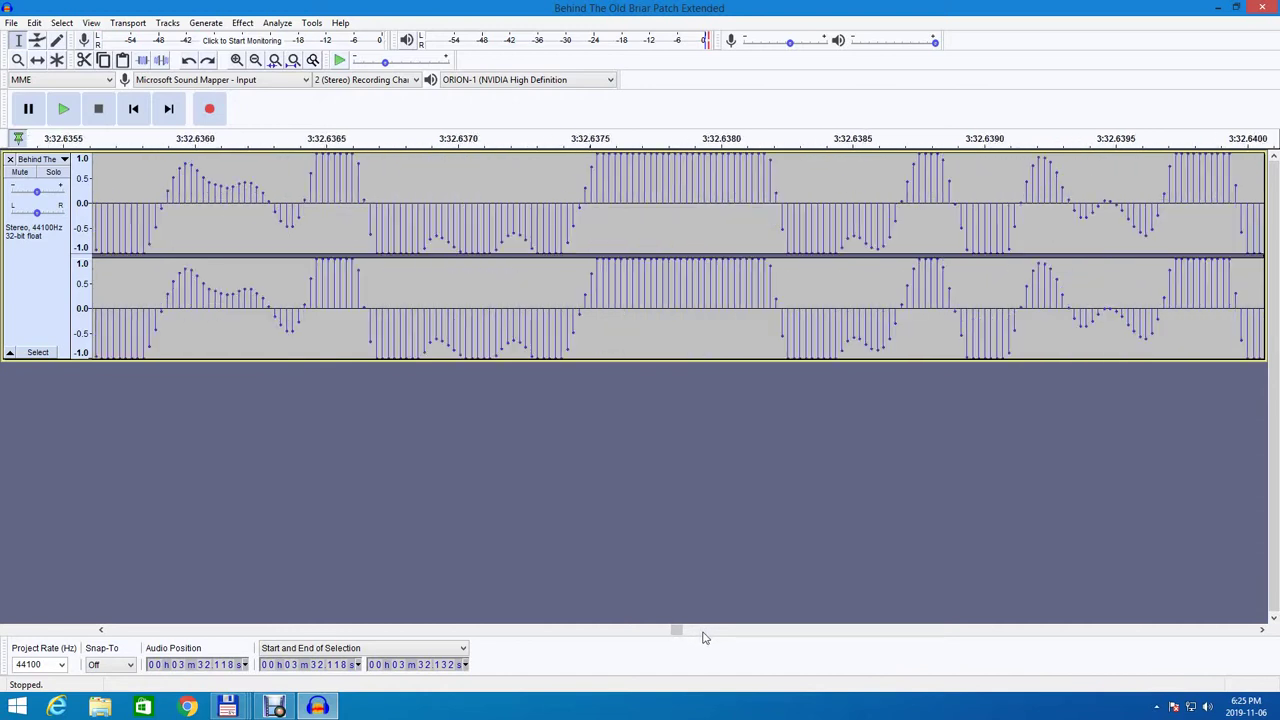
pyautogui.click(712, 630)
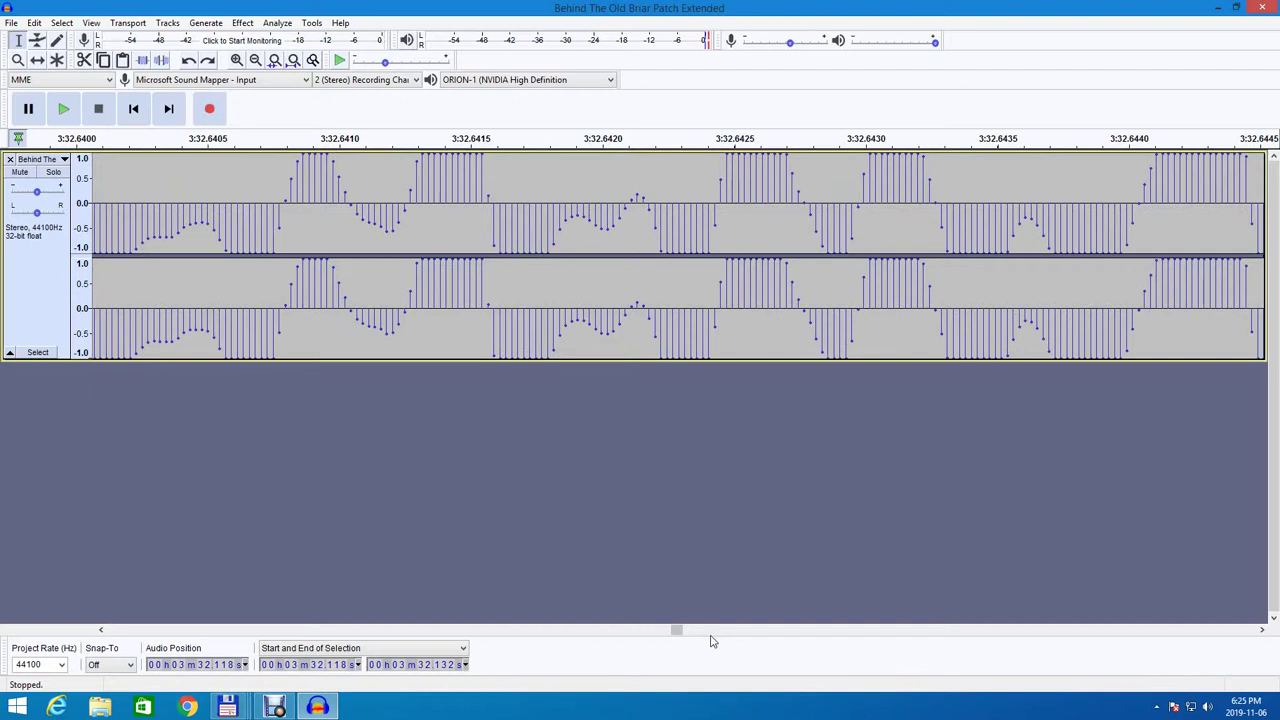
pyautogui.click(712, 631)
pyautogui.click(712, 631)
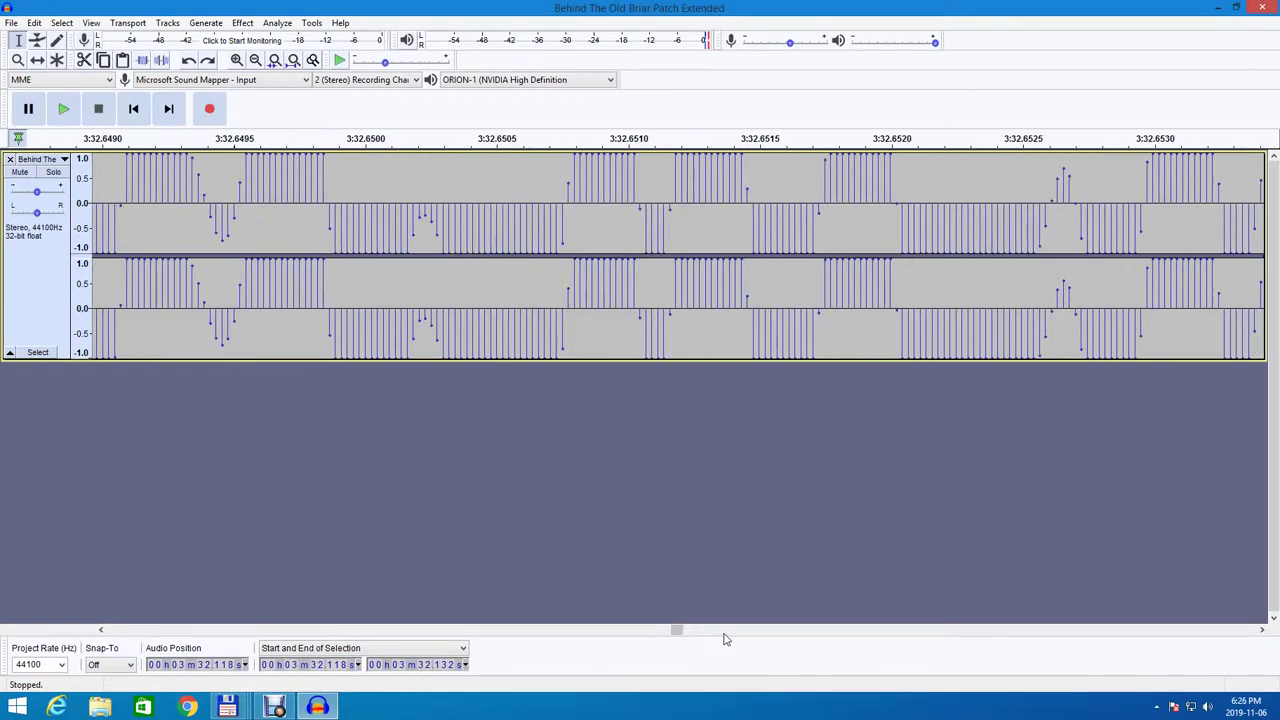
pyautogui.click(724, 633)
pyautogui.click(724, 633)
pyautogui.click(724, 633)
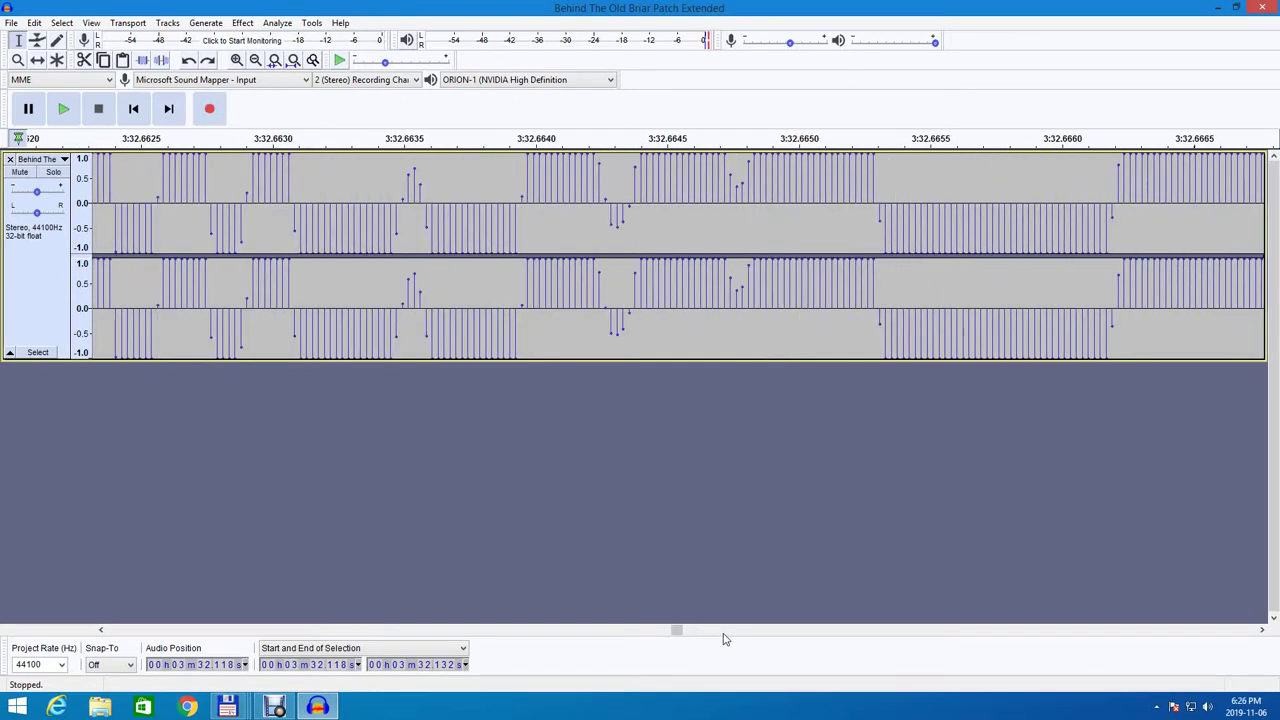
pyautogui.click(724, 633)
pyautogui.click(724, 633)
pyautogui.click(724, 631)
pyautogui.click(724, 631)
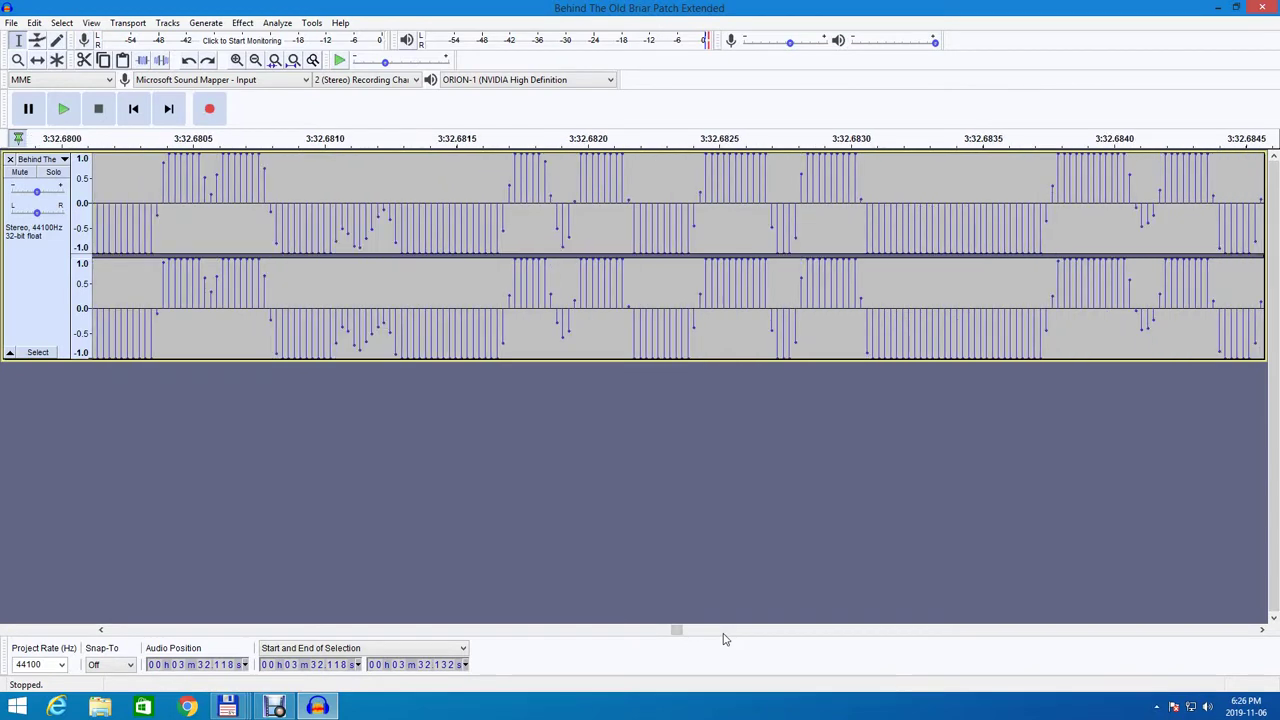
pyautogui.click(724, 631)
pyautogui.click(724, 633)
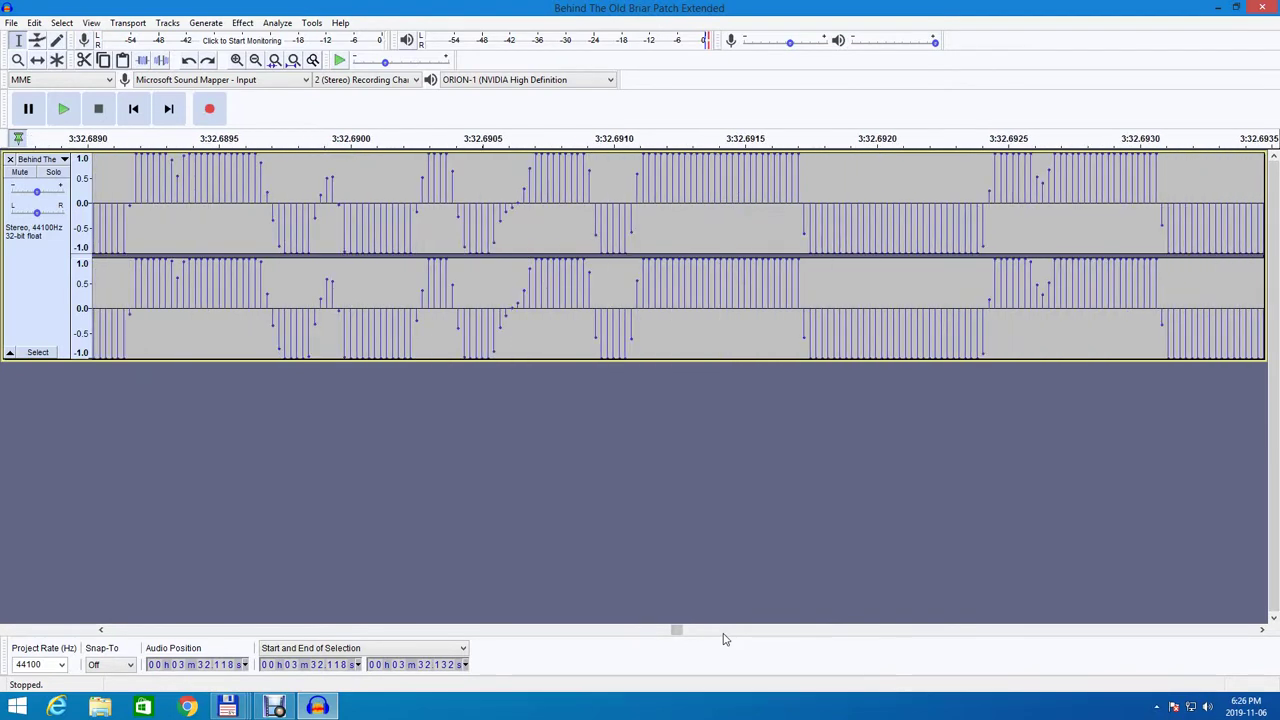
pyautogui.click(724, 633)
pyautogui.click(724, 633)
pyautogui.click(728, 633)
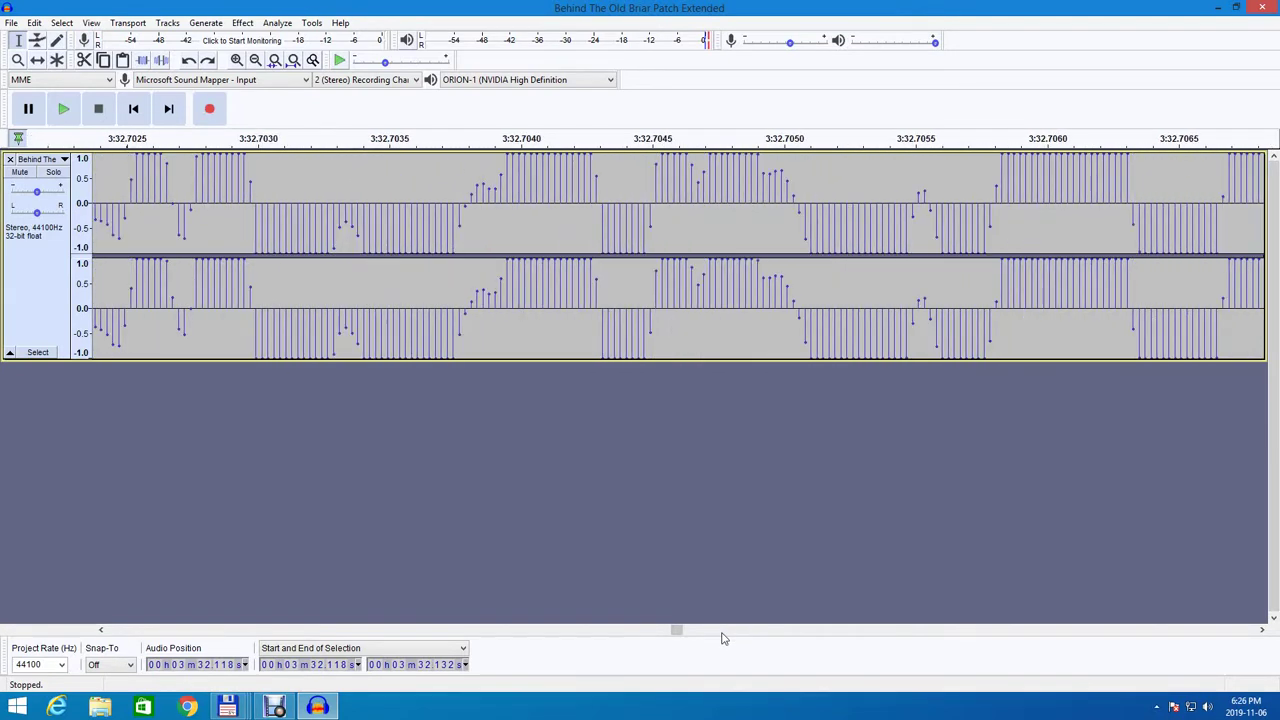
pyautogui.click(728, 633)
pyautogui.click(726, 635)
pyautogui.click(725, 636)
pyautogui.click(724, 637)
pyautogui.click(724, 637)
pyautogui.click(724, 637)
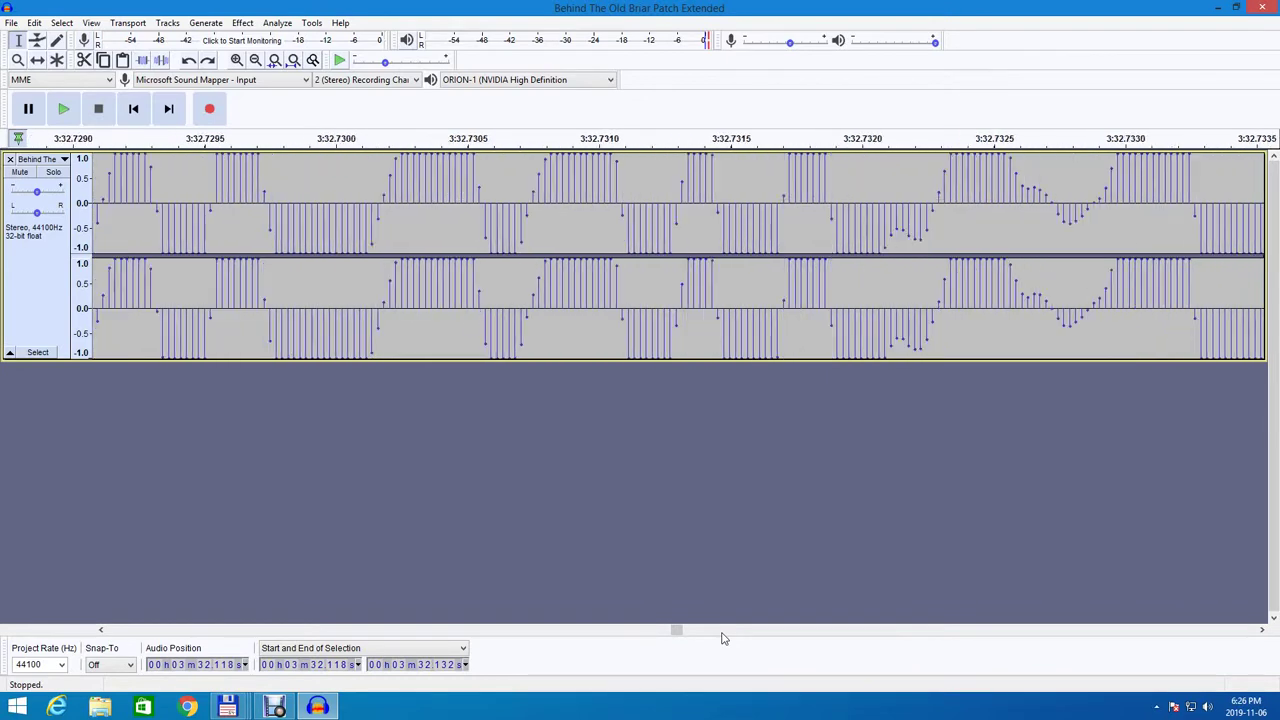
pyautogui.click(724, 637)
pyautogui.click(724, 637)
pyautogui.click(724, 637)
pyautogui.click(724, 637)
pyautogui.click(724, 637)
pyautogui.click(724, 637)
pyautogui.click(724, 637)
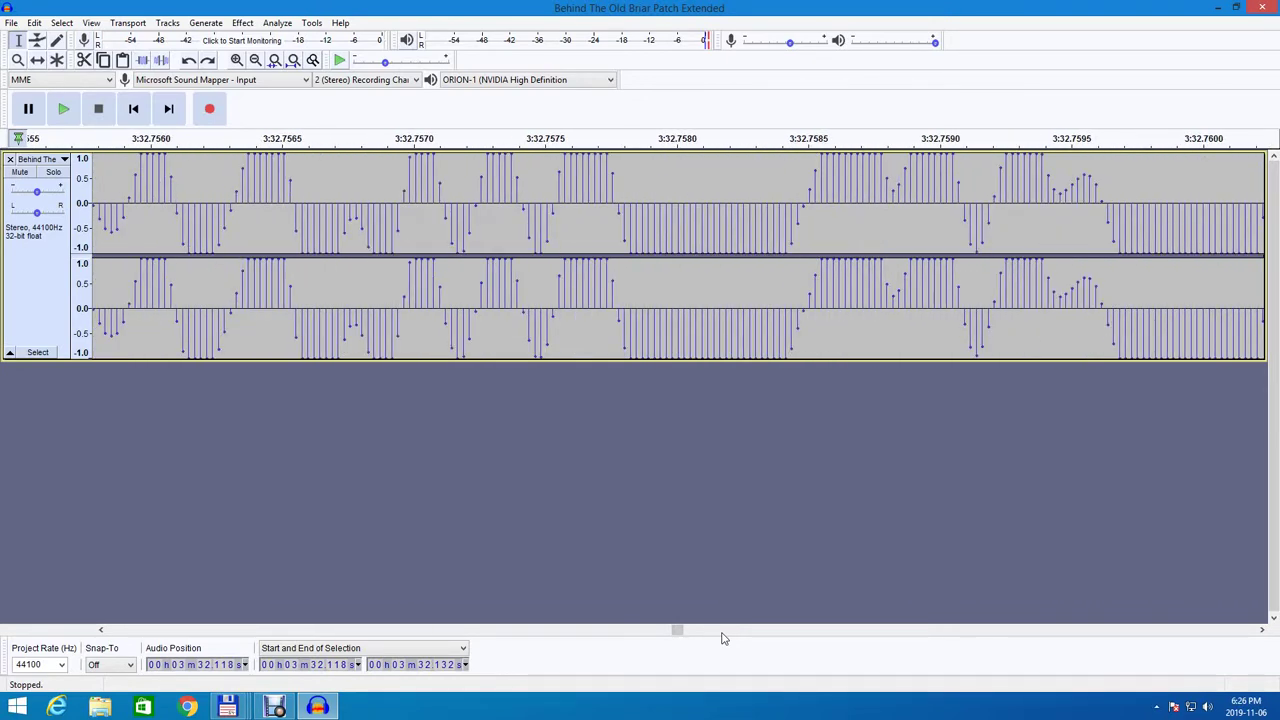
pyautogui.click(724, 637)
pyautogui.click(724, 637)
pyautogui.click(724, 637)
pyautogui.click(724, 637)
pyautogui.click(724, 637)
pyautogui.click(724, 637)
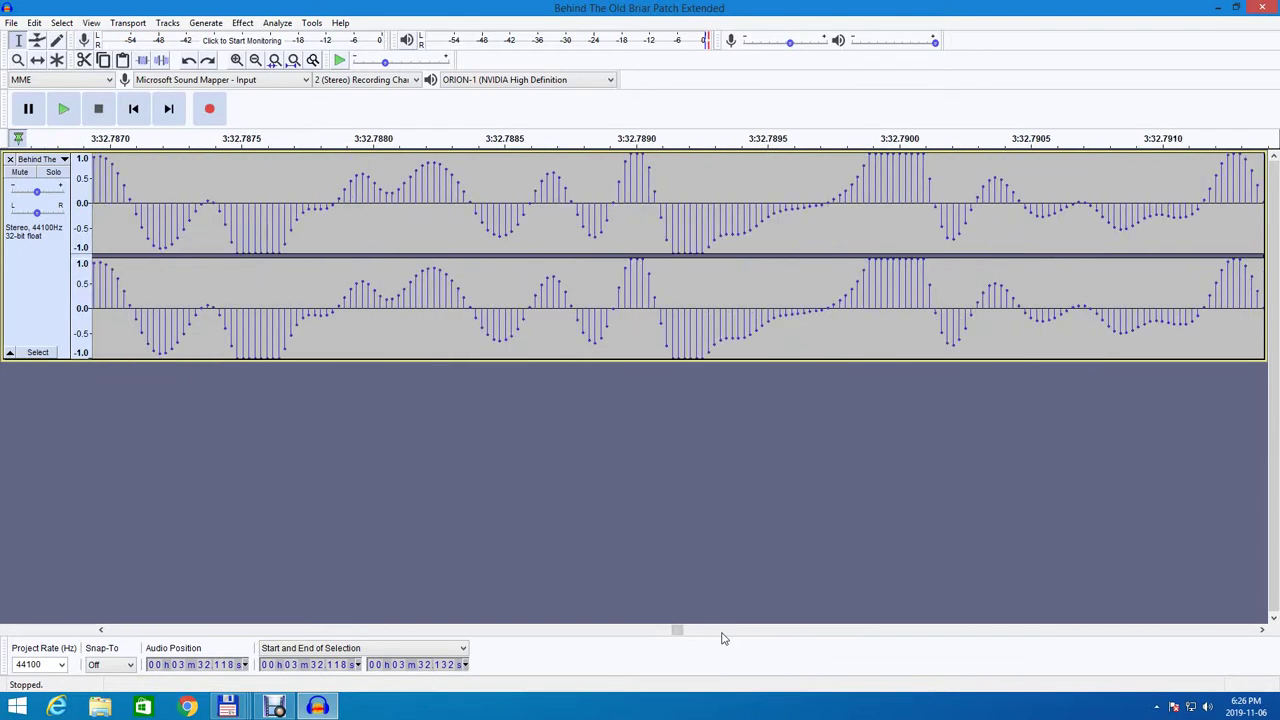
pyautogui.click(720, 637)
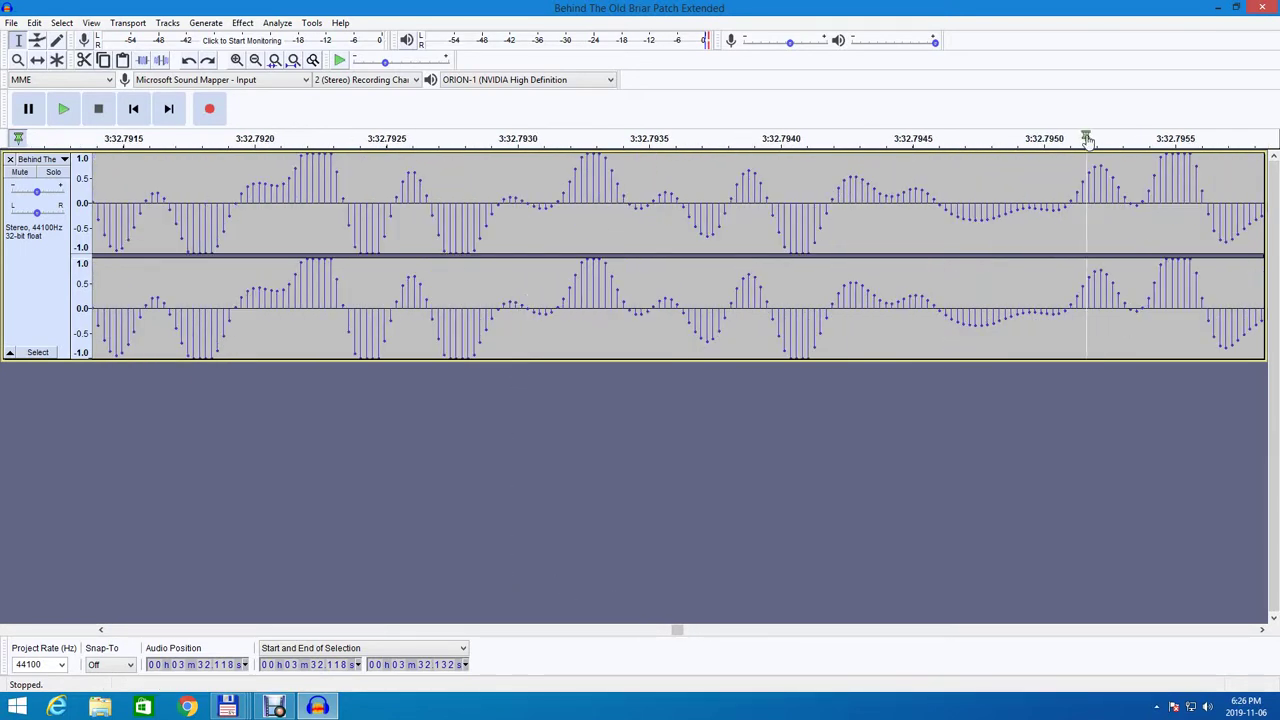
# Try to select the audio in both channels from 3:32.793 to 3:32.810.
pyautogui.click(497, 199)
pyautogui.moveTo(502, 197); pyautogui.dragTo(1276, 325)
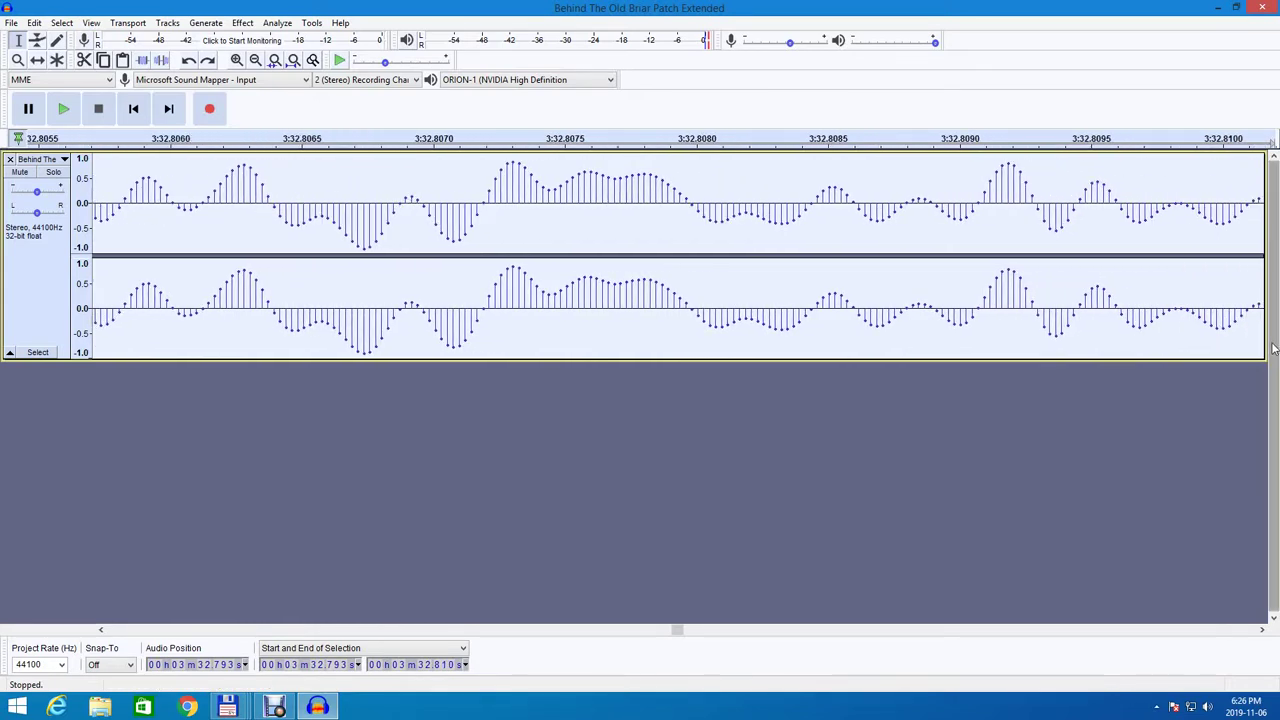
pyautogui.click(1105, 330)
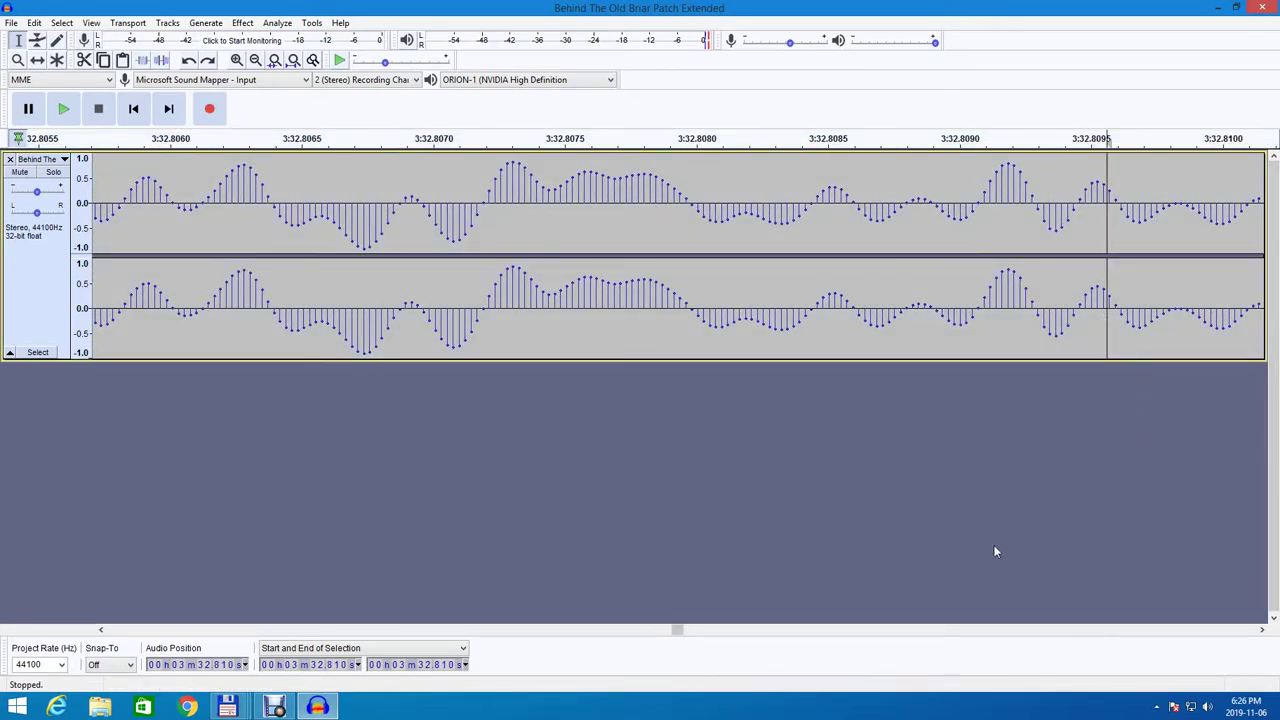
# Select the audio in both channels from the zero crossing at 3:32.818 to 3:32.839.
pyautogui.click(1261, 629)
pyautogui.moveTo(1262, 633); pyautogui.dragTo(1226, 636)
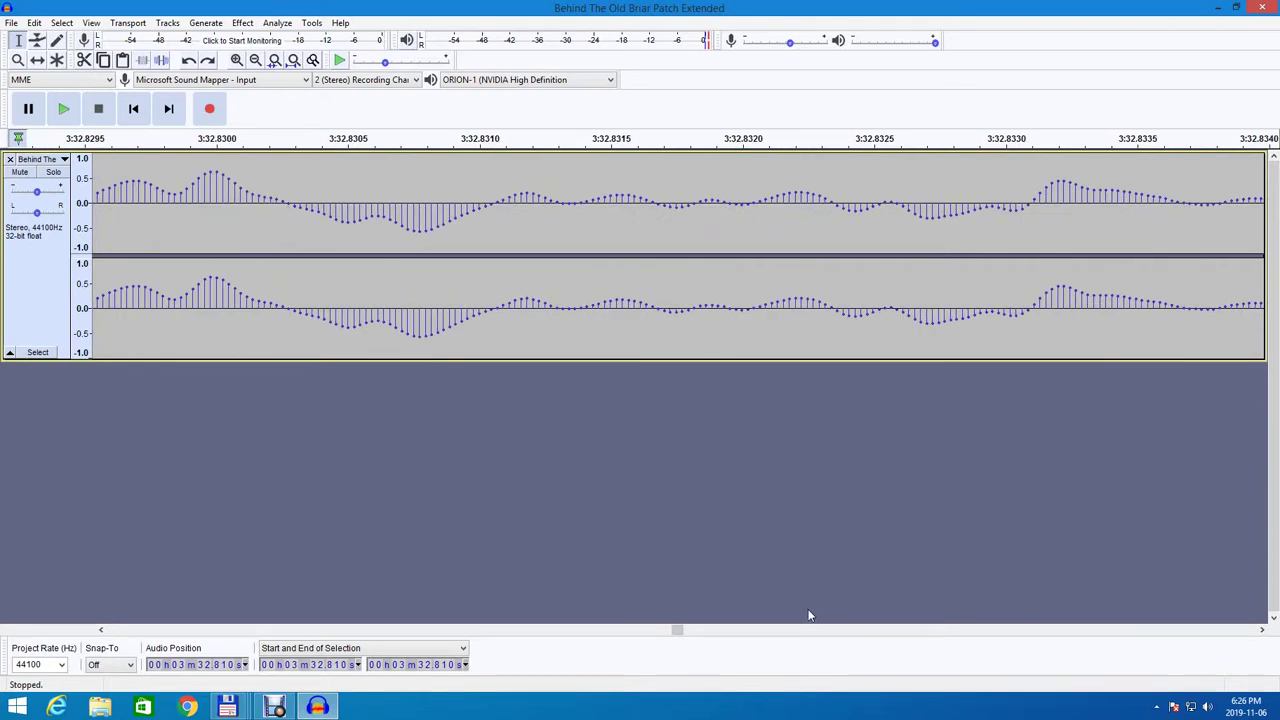
pyautogui.click(113, 632)
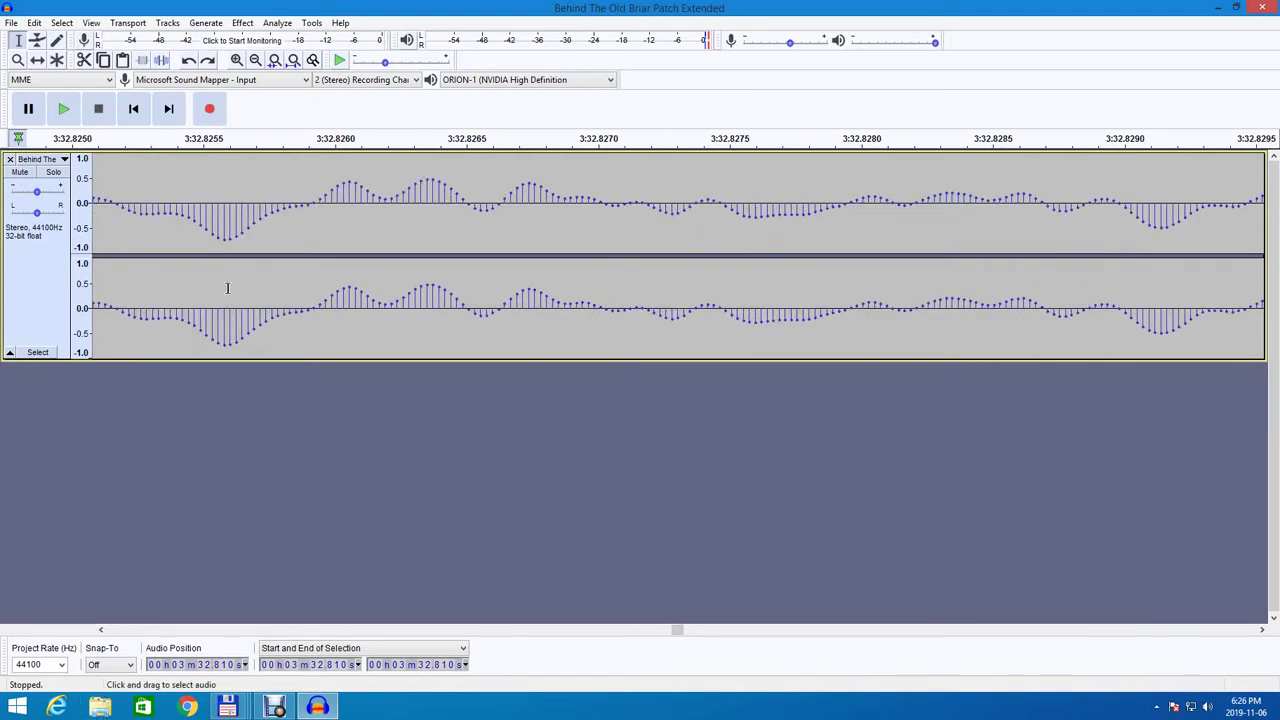
pyautogui.click(118, 630)
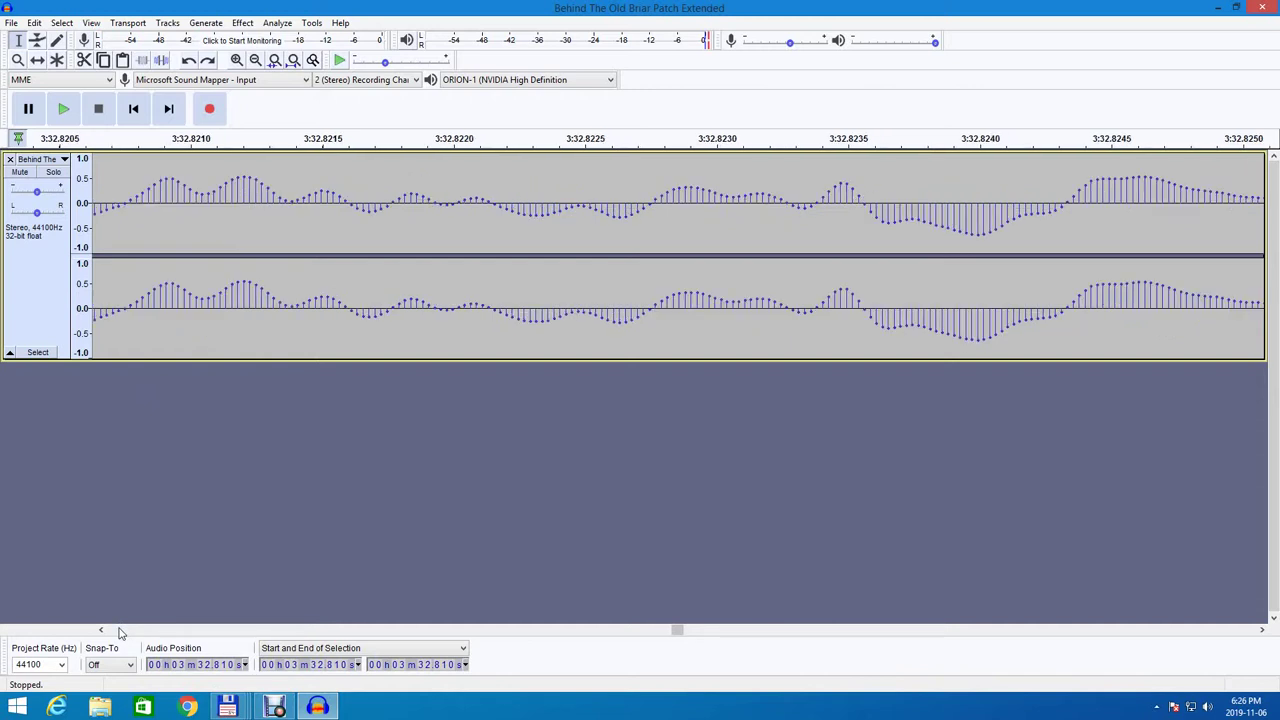
pyautogui.click(118, 632)
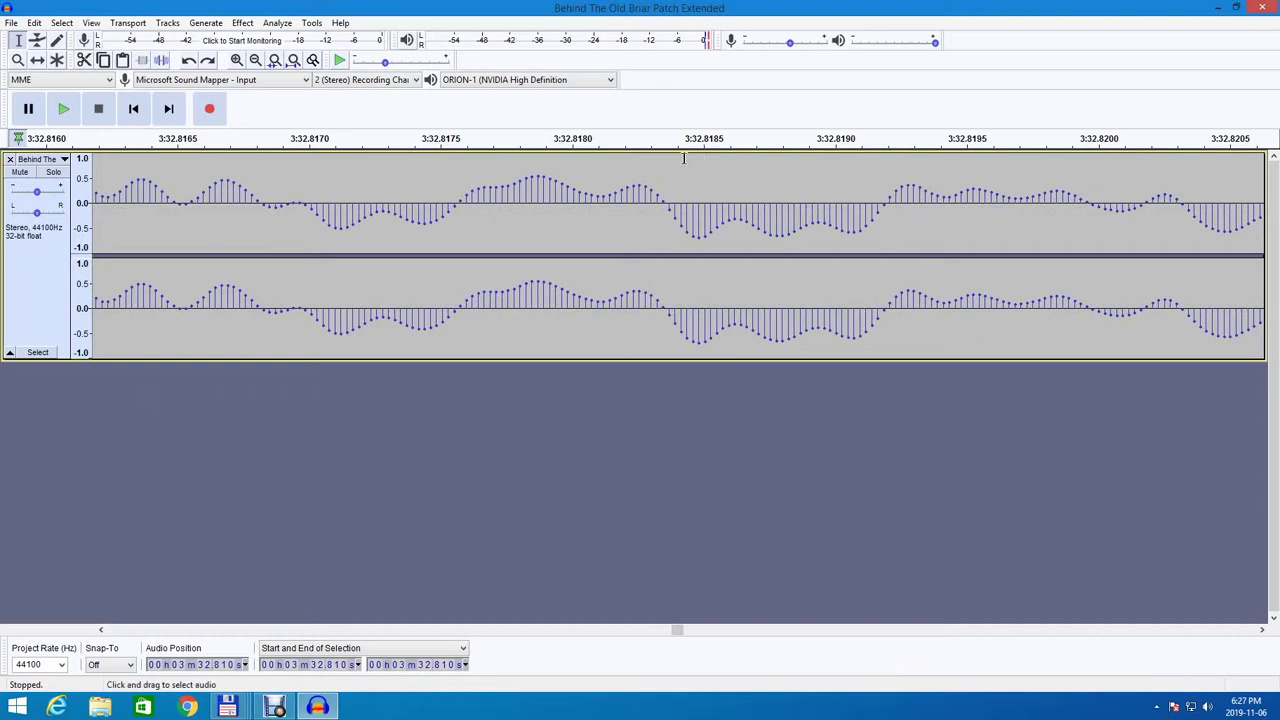
pyautogui.moveTo(664, 197); pyautogui.dragTo(1277, 218)
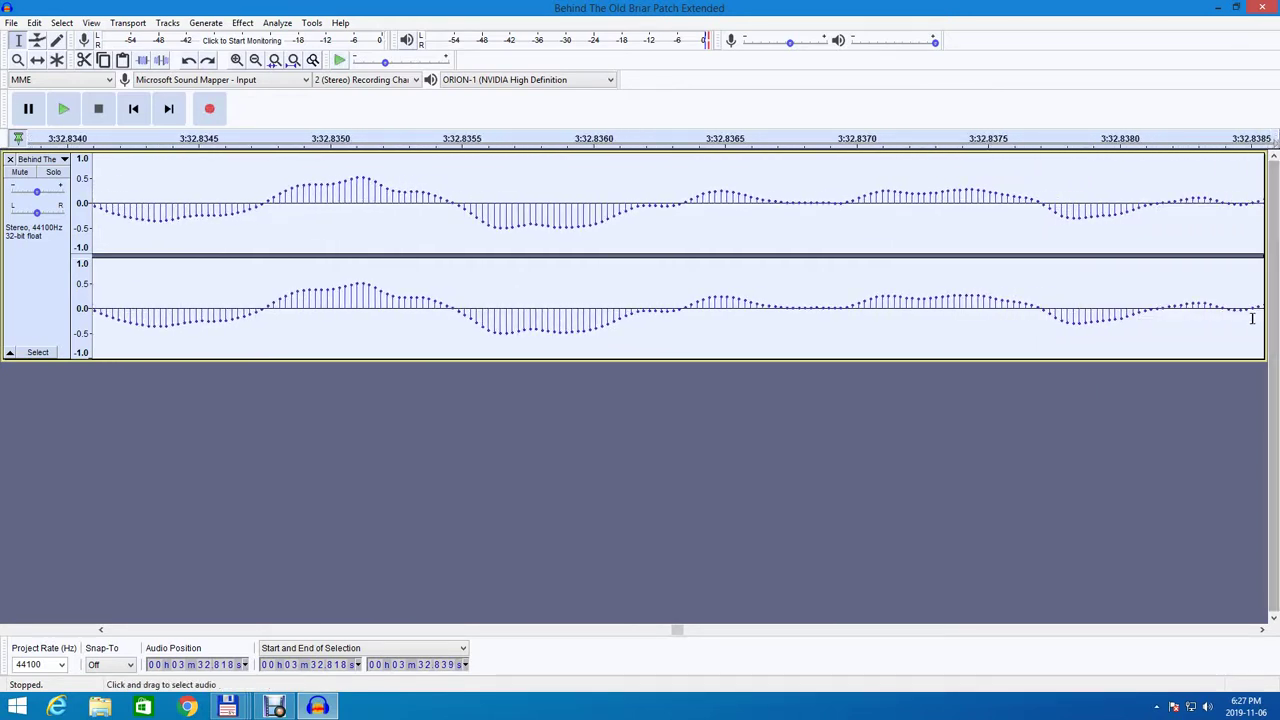
# Examine the waveform at intervals from about 7:05 back to 3:29.44 to locate the selected passage.
pyautogui.click(1245, 631)
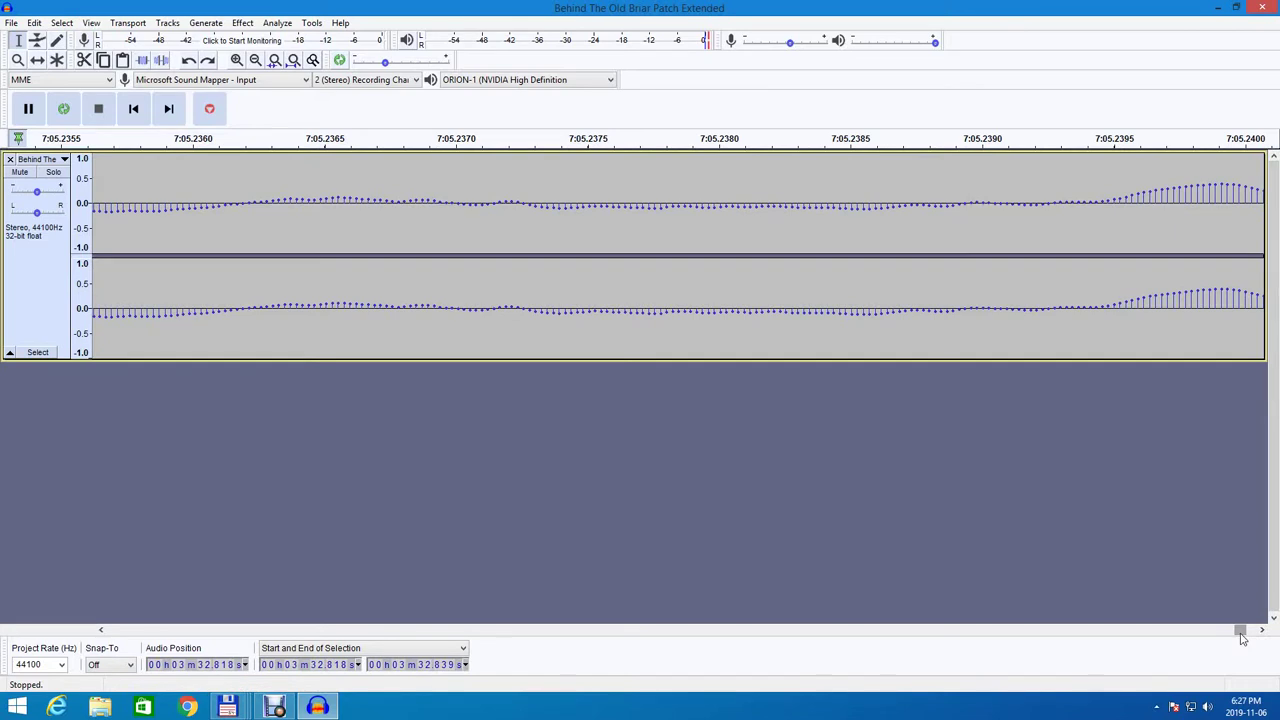
pyautogui.moveTo(1242, 636); pyautogui.dragTo(1215, 632)
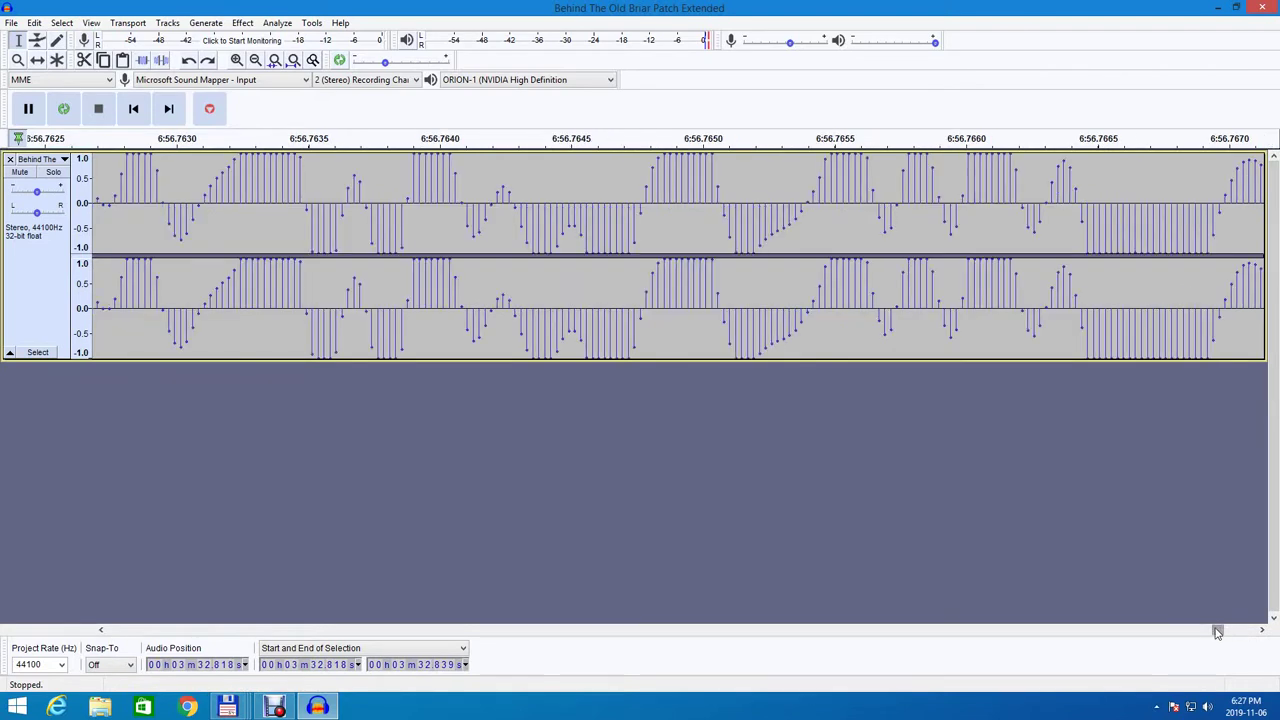
pyautogui.click(936, 632)
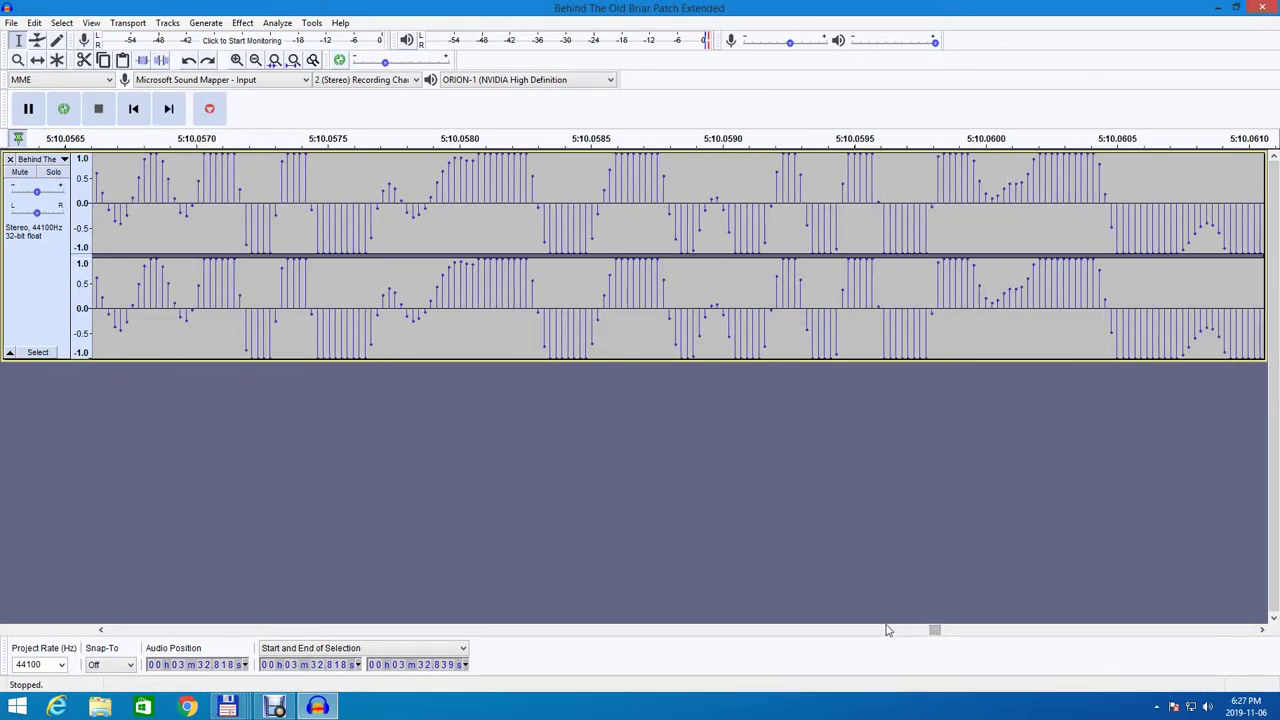
pyautogui.click(894, 632)
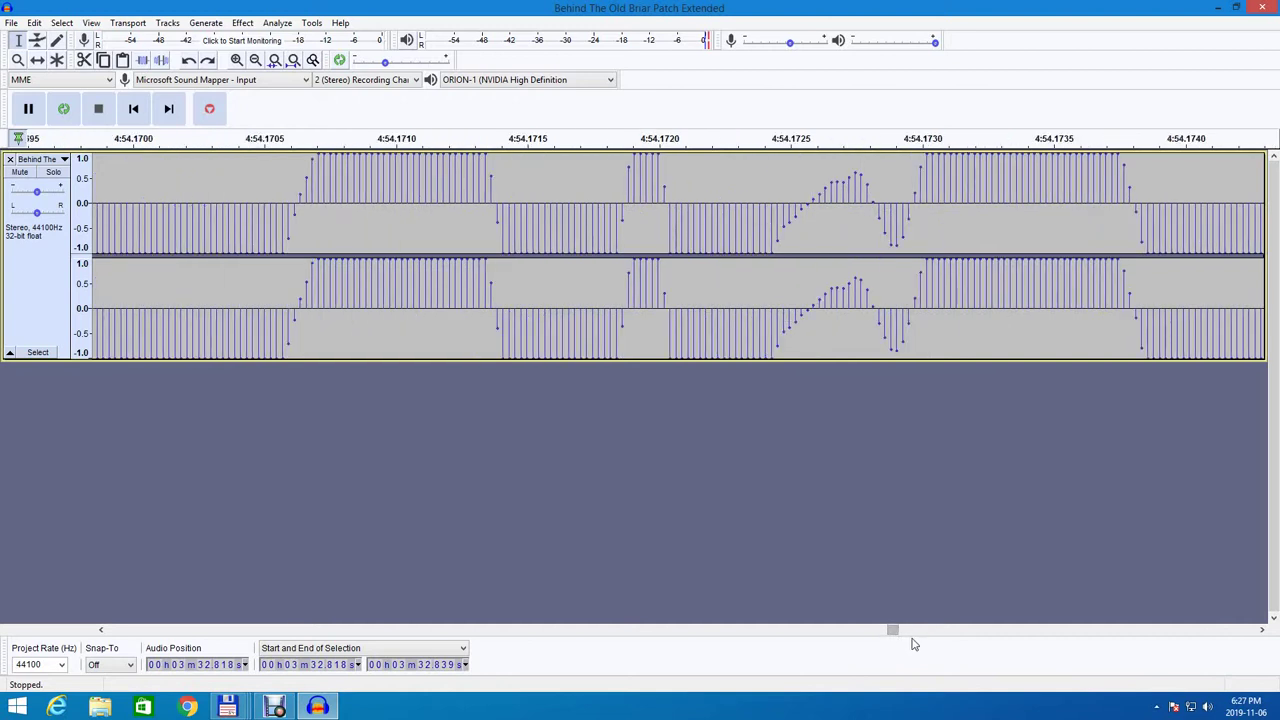
pyautogui.click(860, 632)
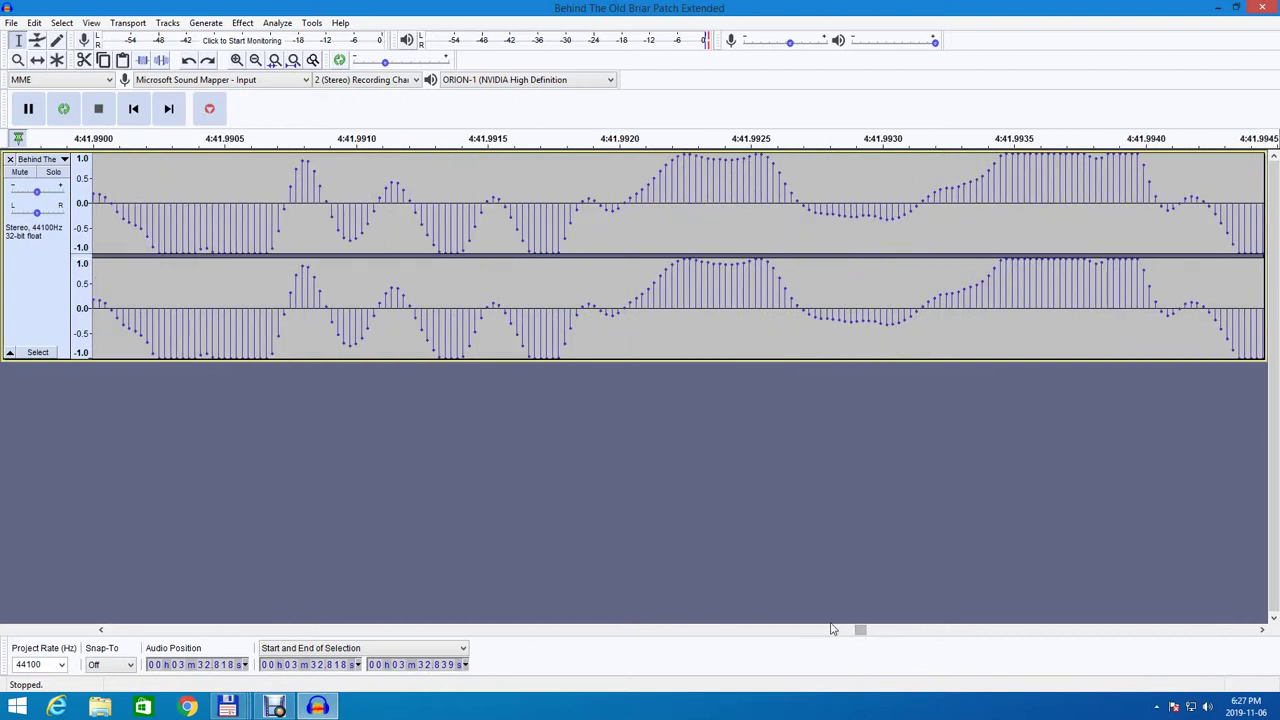
pyautogui.click(825, 632)
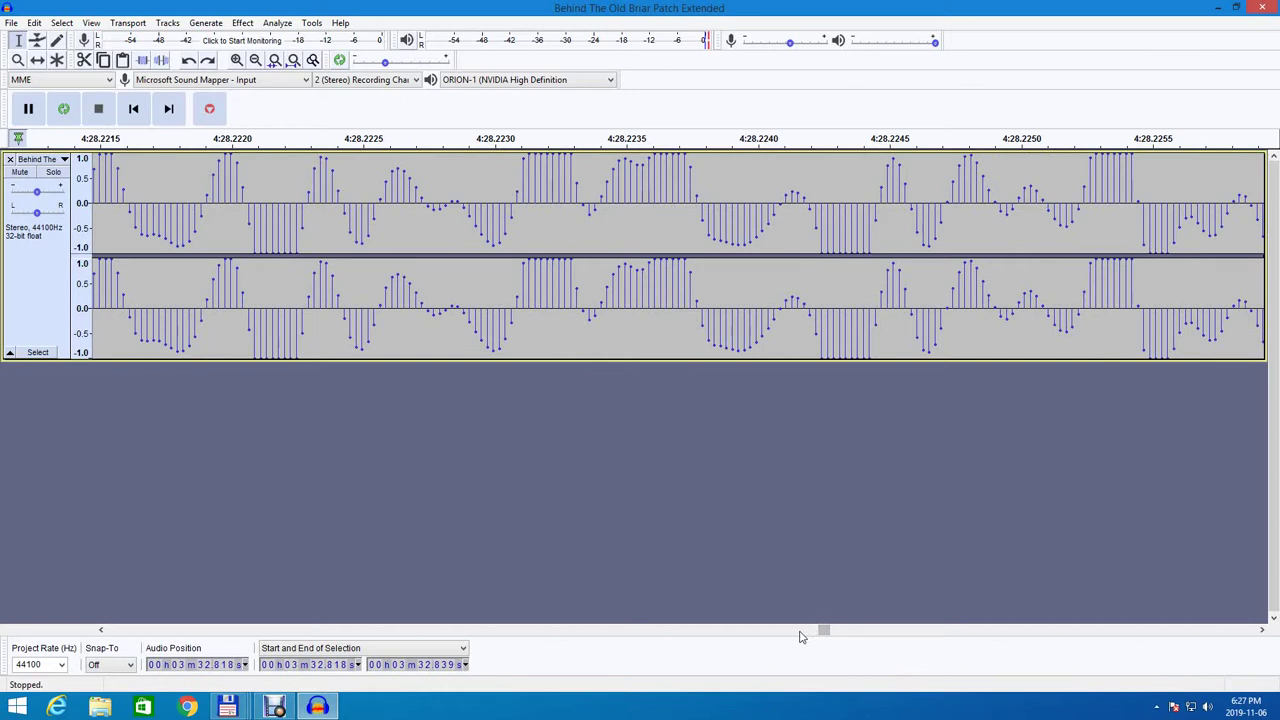
pyautogui.click(800, 632)
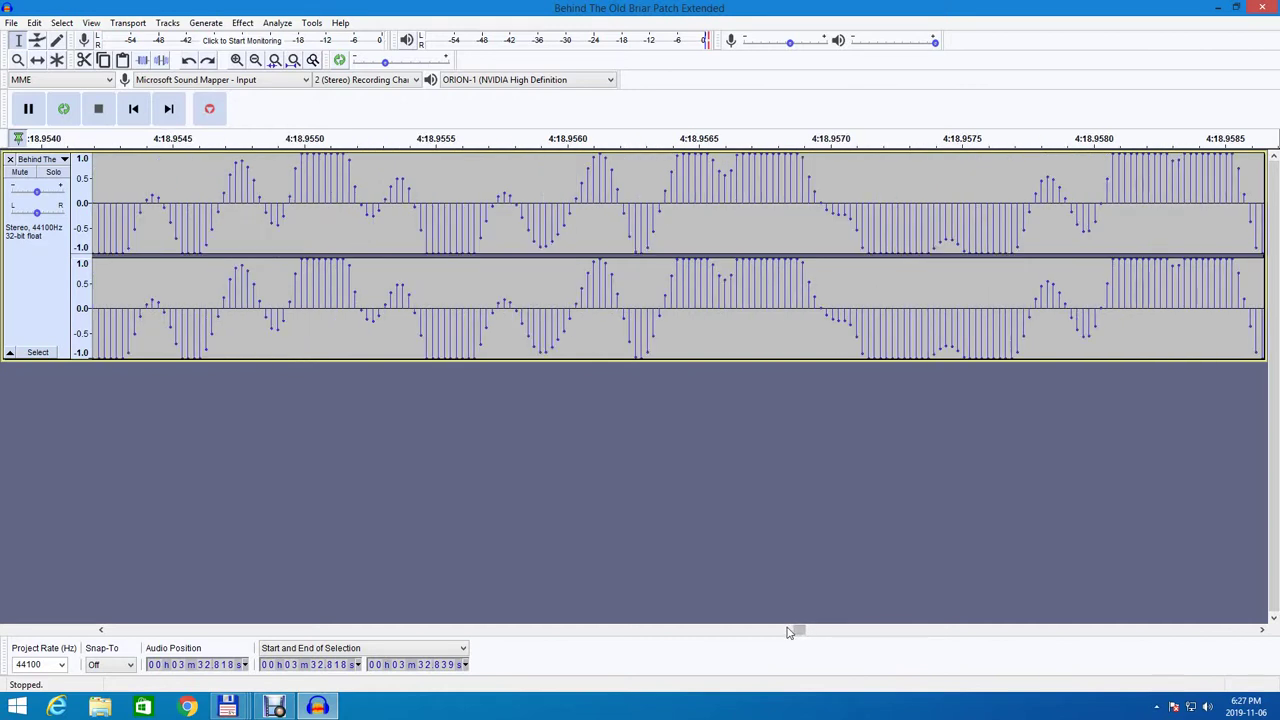
pyautogui.click(788, 632)
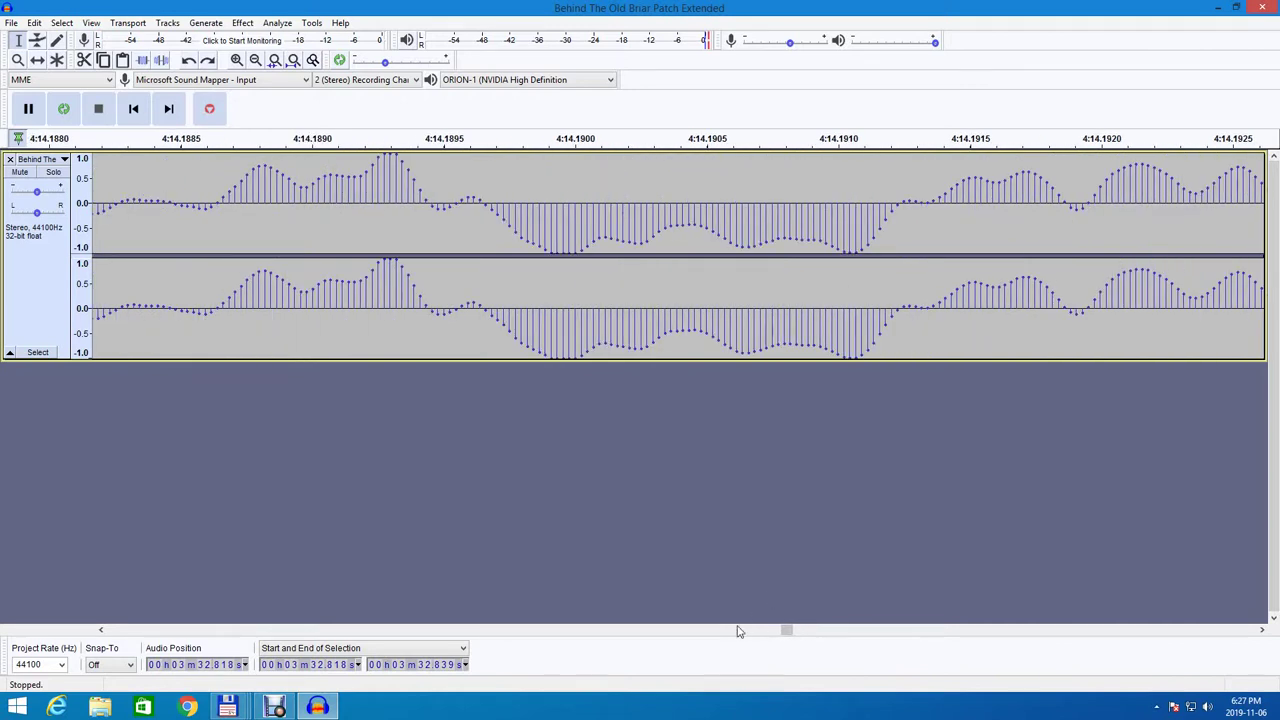
pyautogui.click(736, 631)
pyautogui.click(709, 631)
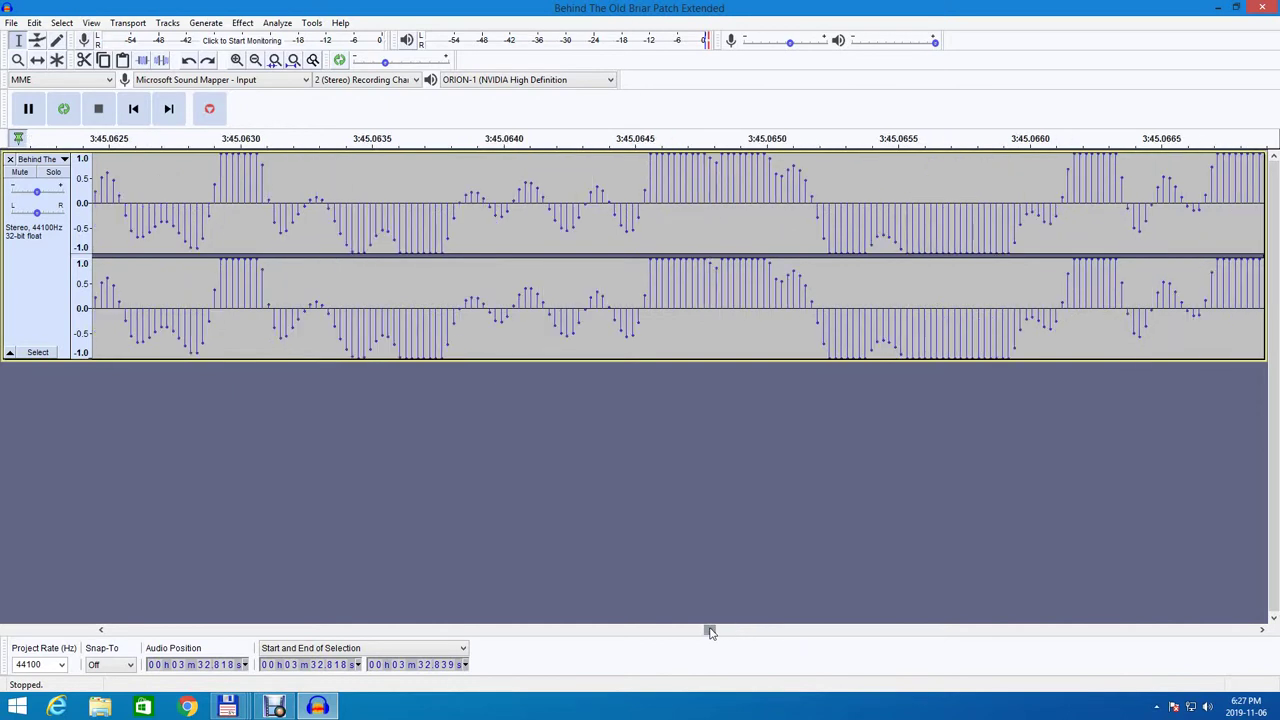
pyautogui.click(696, 635)
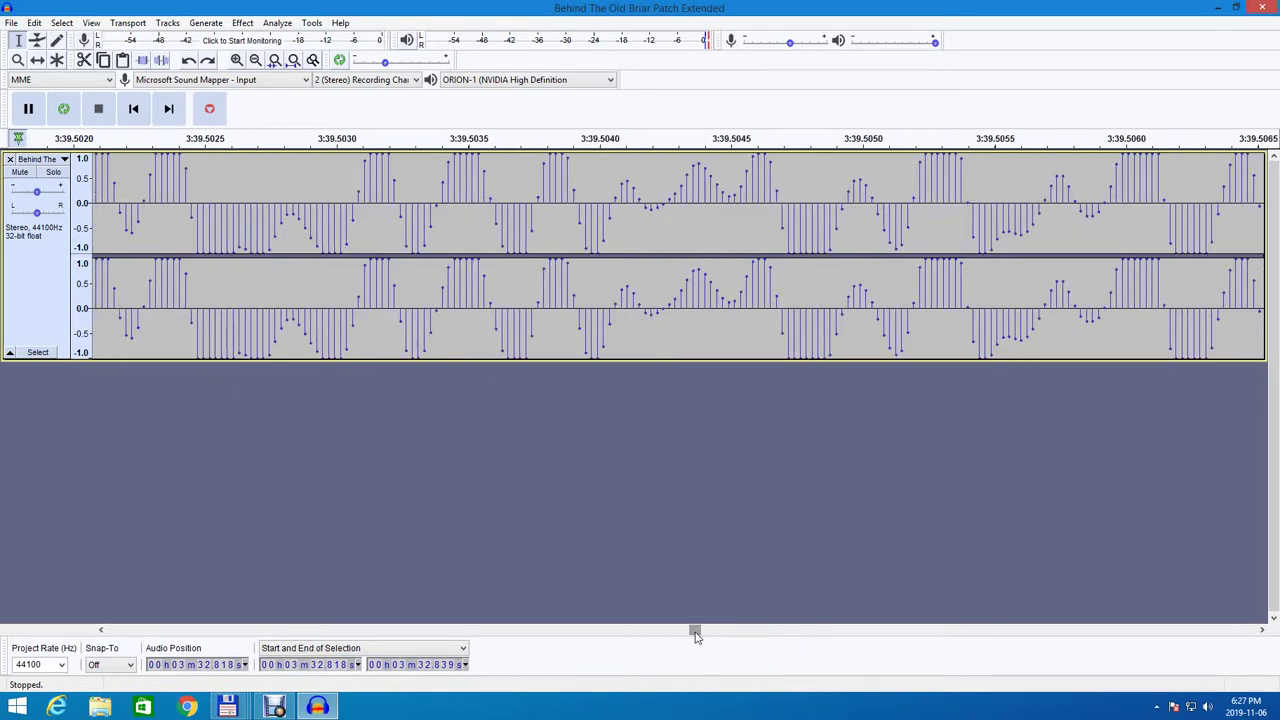
pyautogui.moveTo(691, 632); pyautogui.dragTo(667, 632)
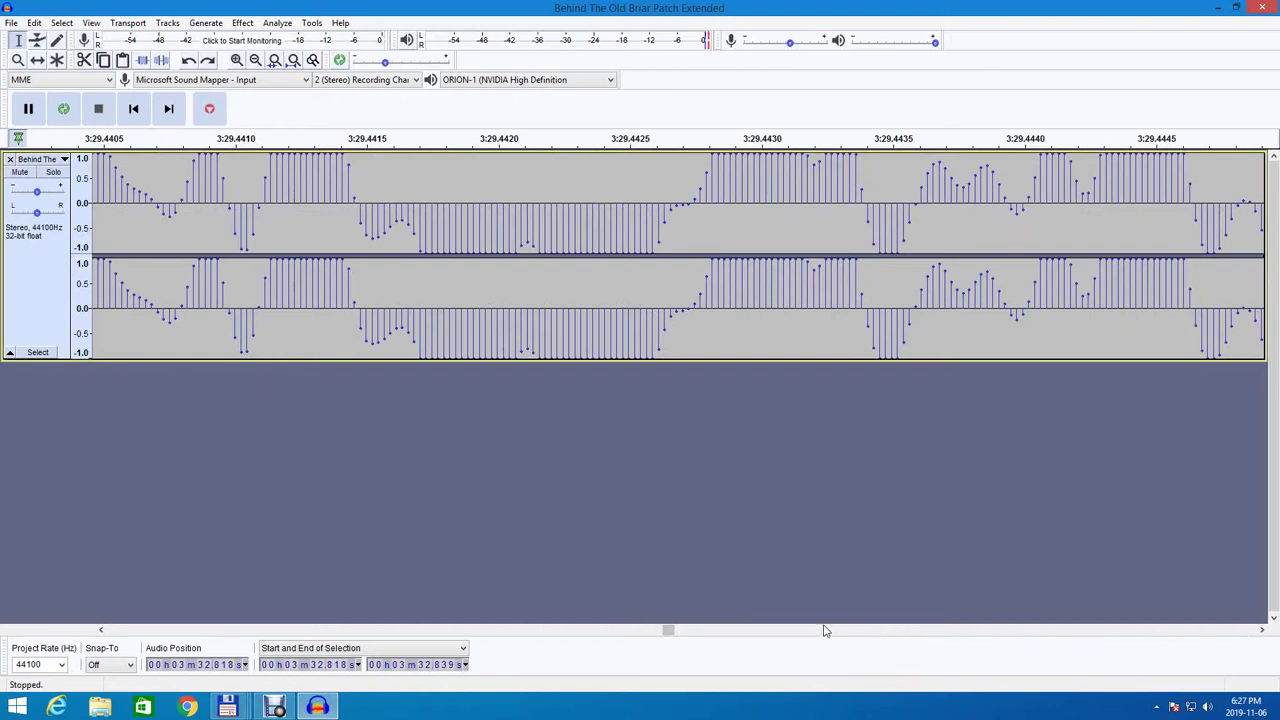
# Extend the selection from 3:32.818 to 3:35.007 and cut that passage from both channels.
pyautogui.click(1263, 630)
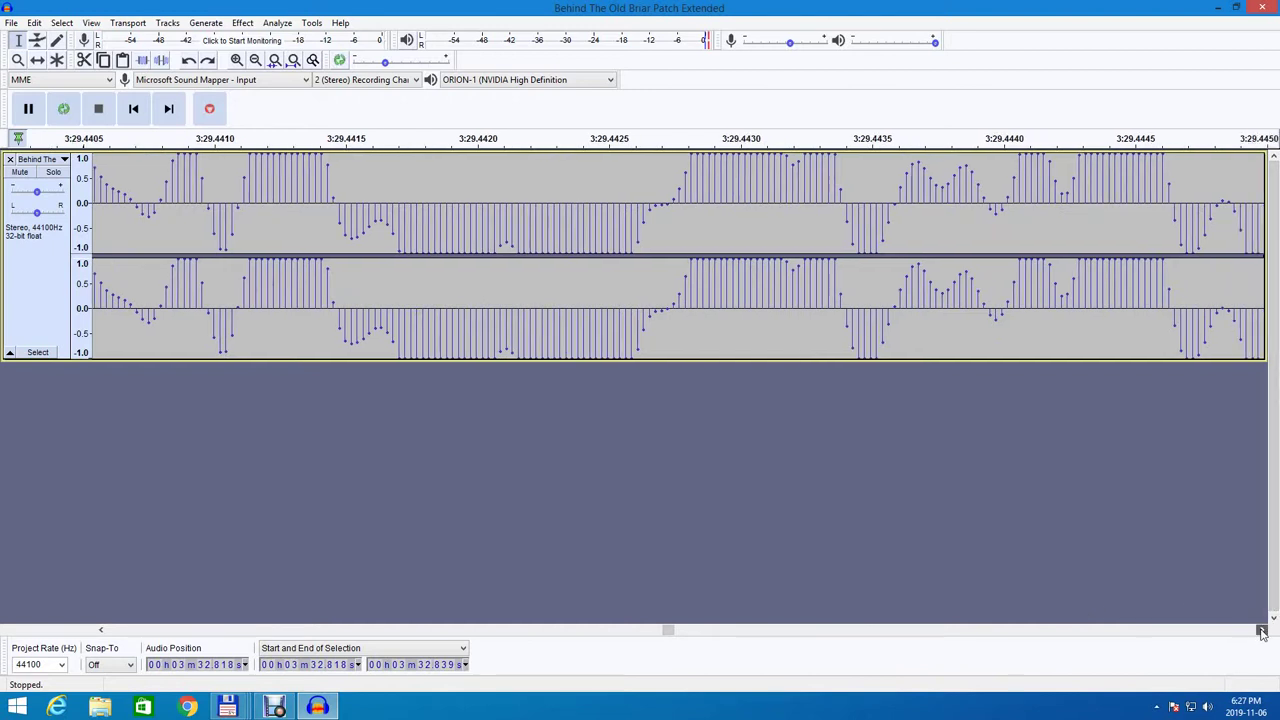
pyautogui.click(1263, 630)
pyautogui.click(1263, 630)
pyautogui.click(1262, 630)
pyautogui.click(1262, 630)
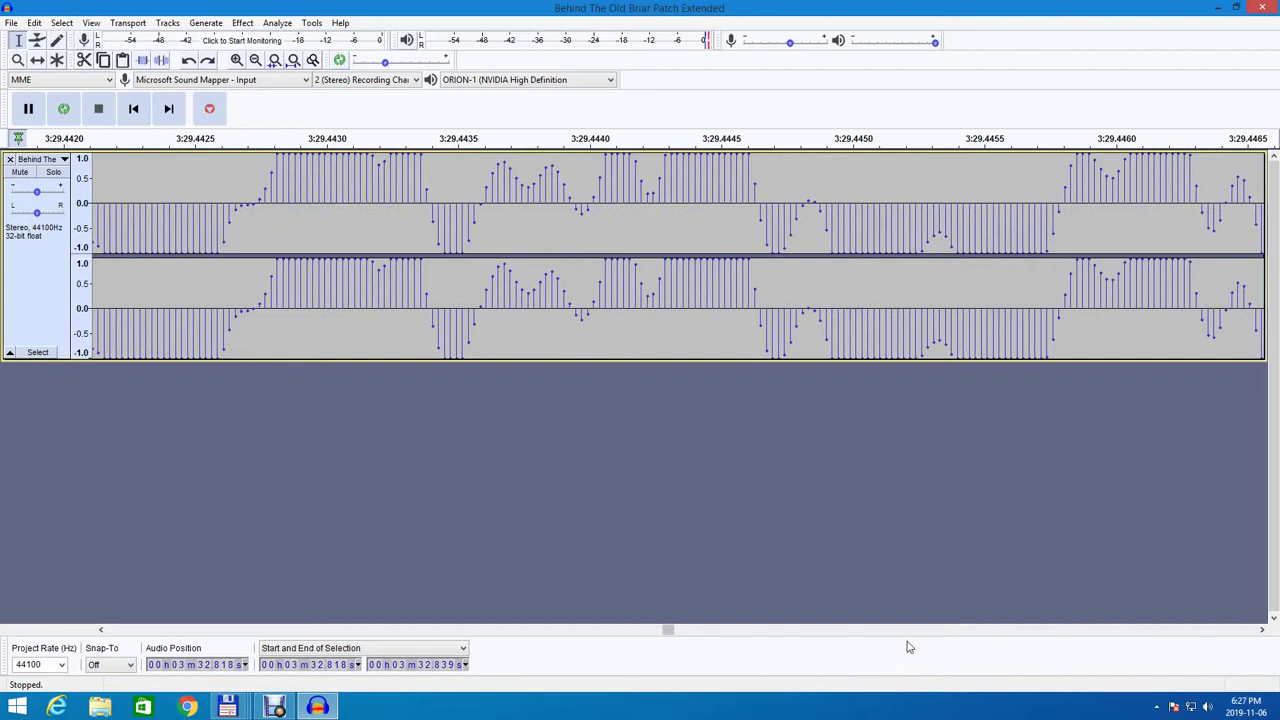
pyautogui.moveTo(683, 636); pyautogui.dragTo(688, 636)
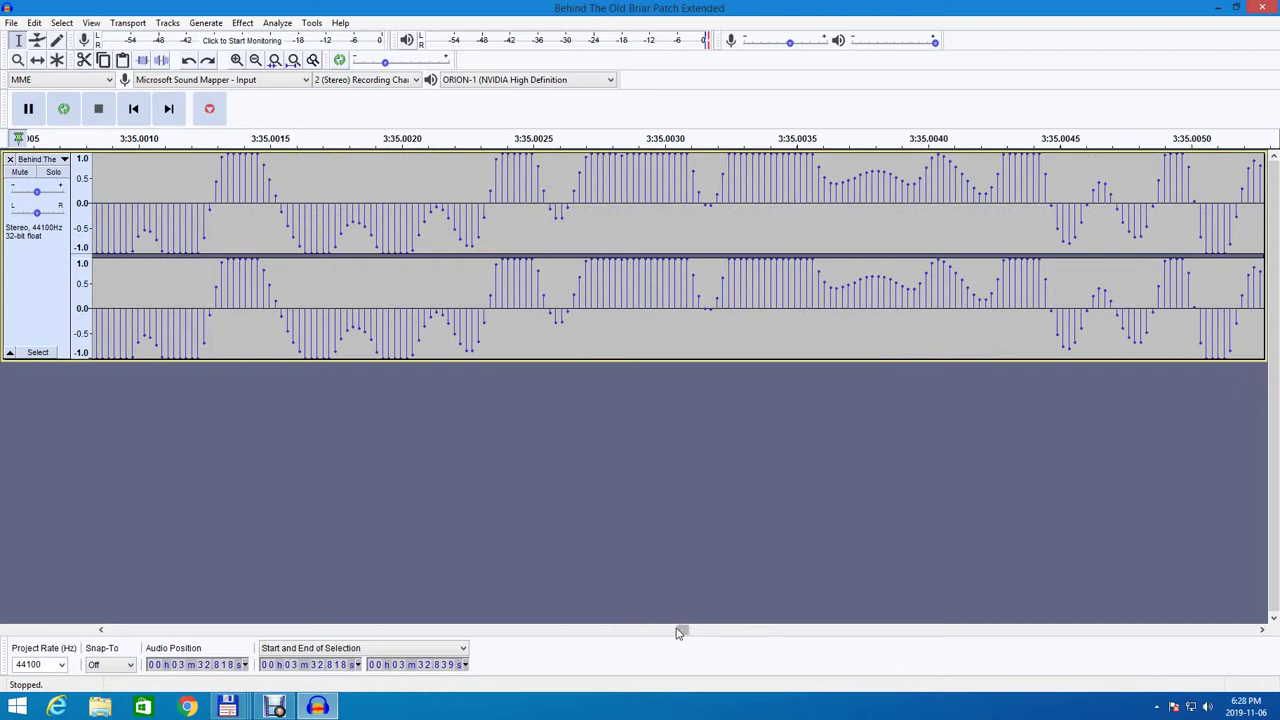
pyautogui.click(100, 630)
pyautogui.click(100, 630)
pyautogui.moveTo(100, 630); pyautogui.dragTo(100, 630)
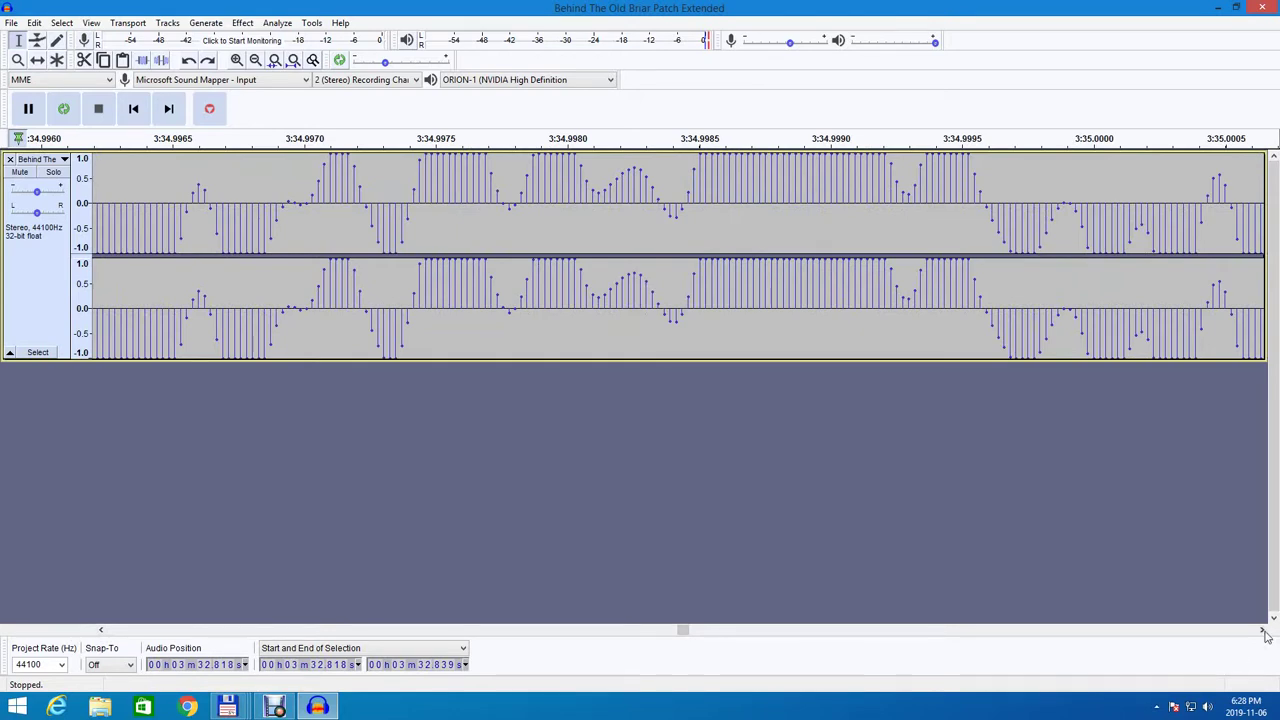
pyautogui.moveTo(1264, 631); pyautogui.dragTo(1264, 631)
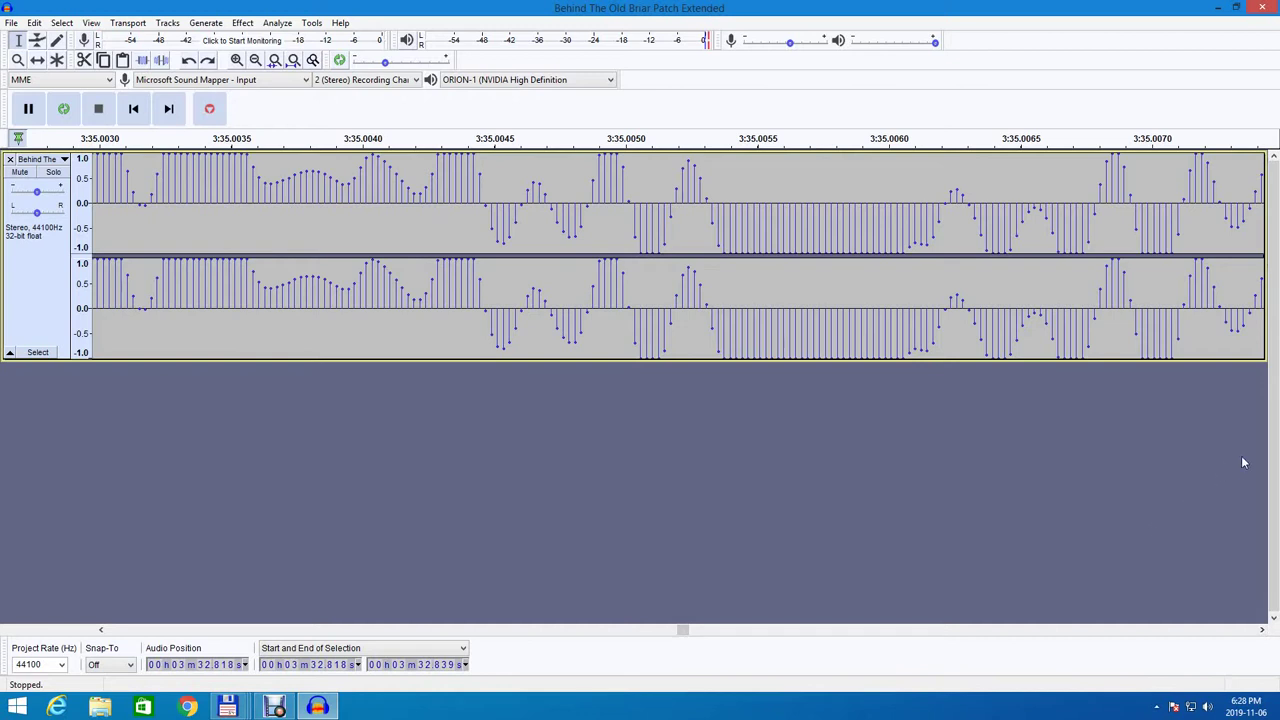
pyautogui.click(1247, 348)
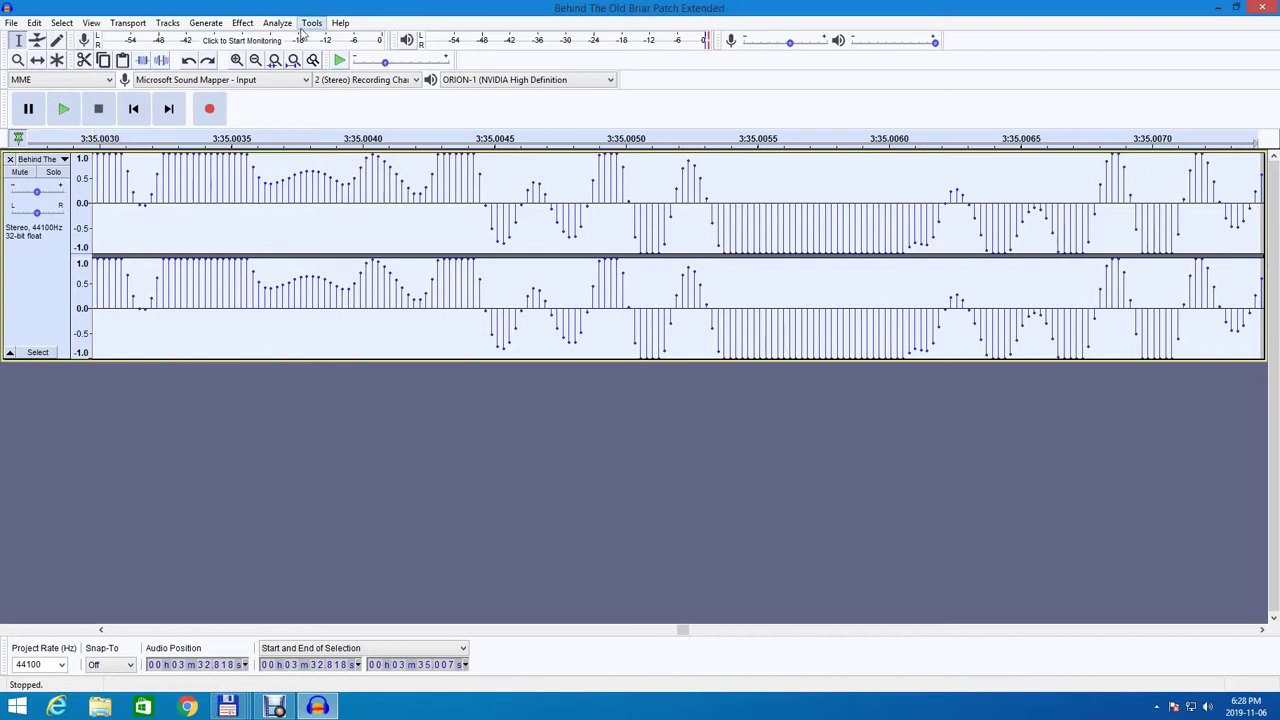
pyautogui.click(35, 23)
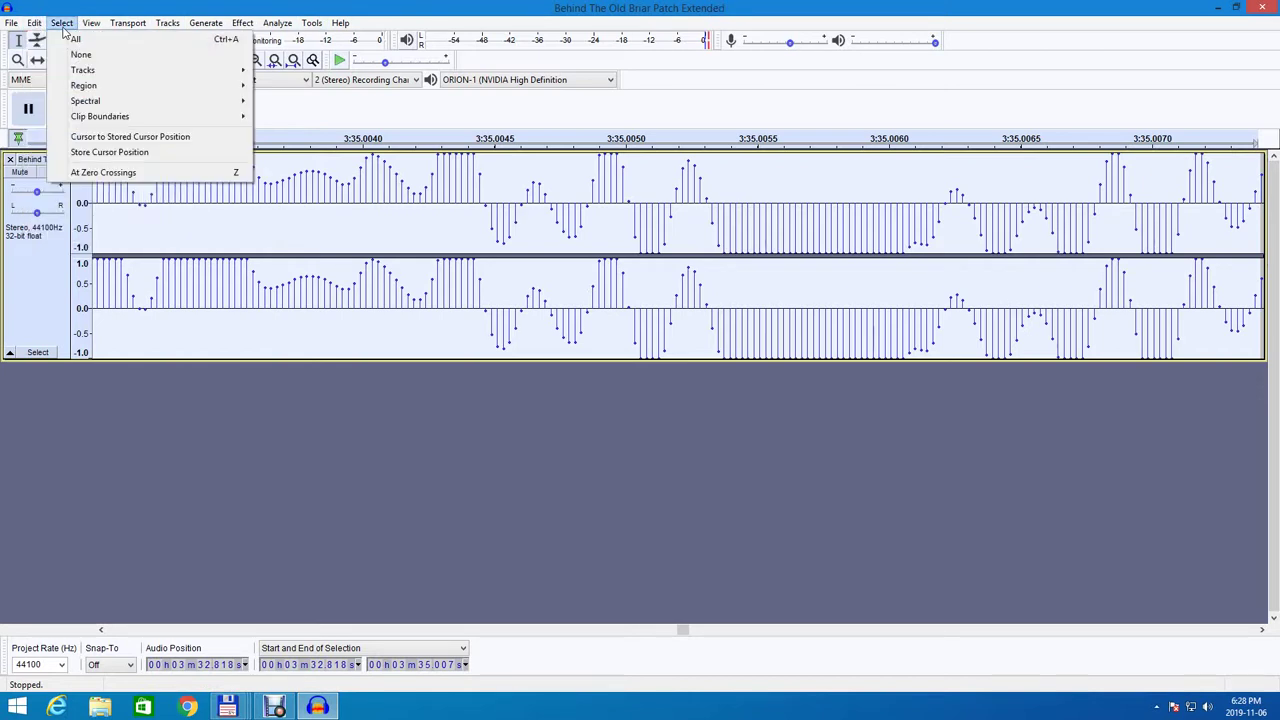
pyautogui.click(54, 75)
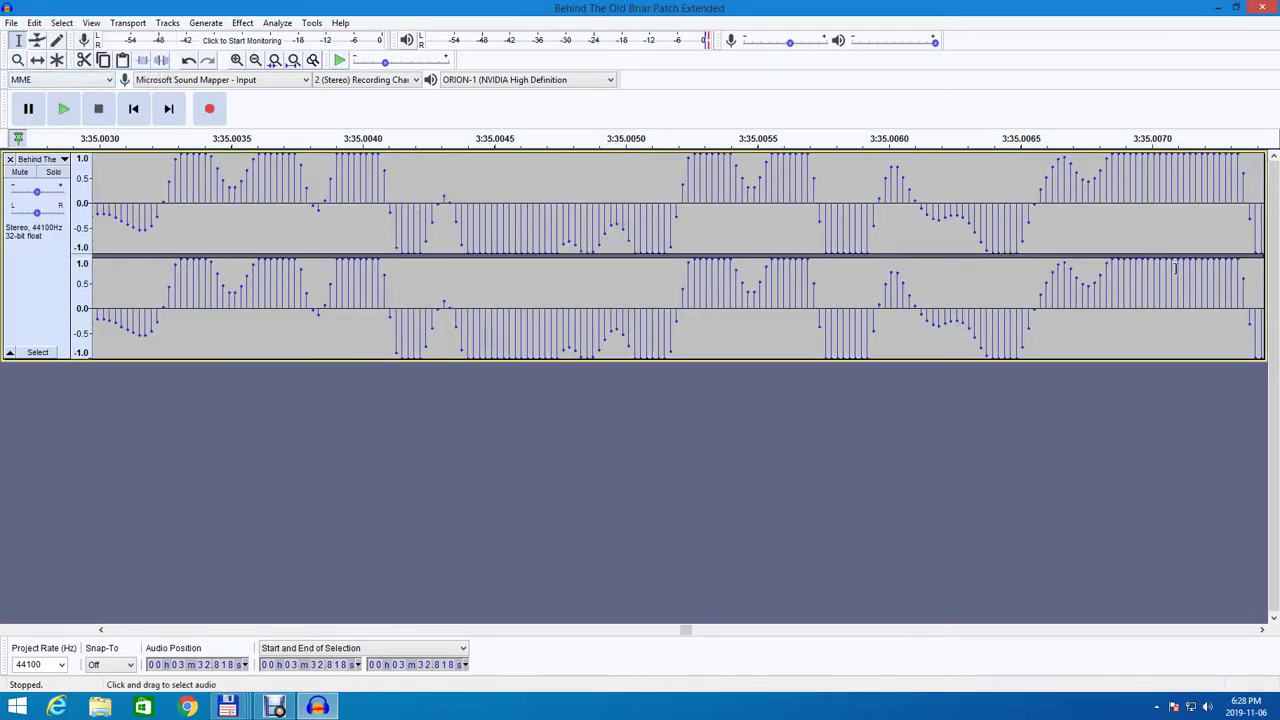
# Redraw the samples around 3:35.0074 in the left channel with the Draw tool to smooth the abrupt drop.
pyautogui.click(1263, 631)
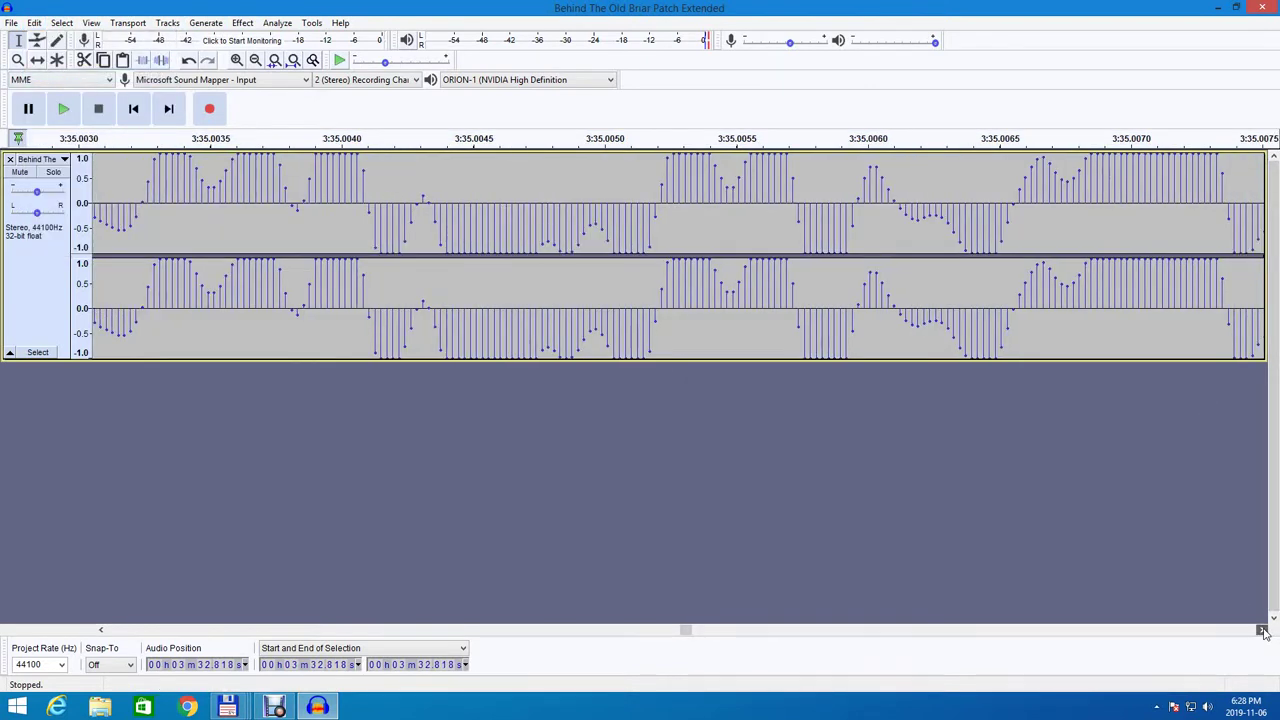
pyautogui.click(1263, 631)
pyautogui.click(1263, 631)
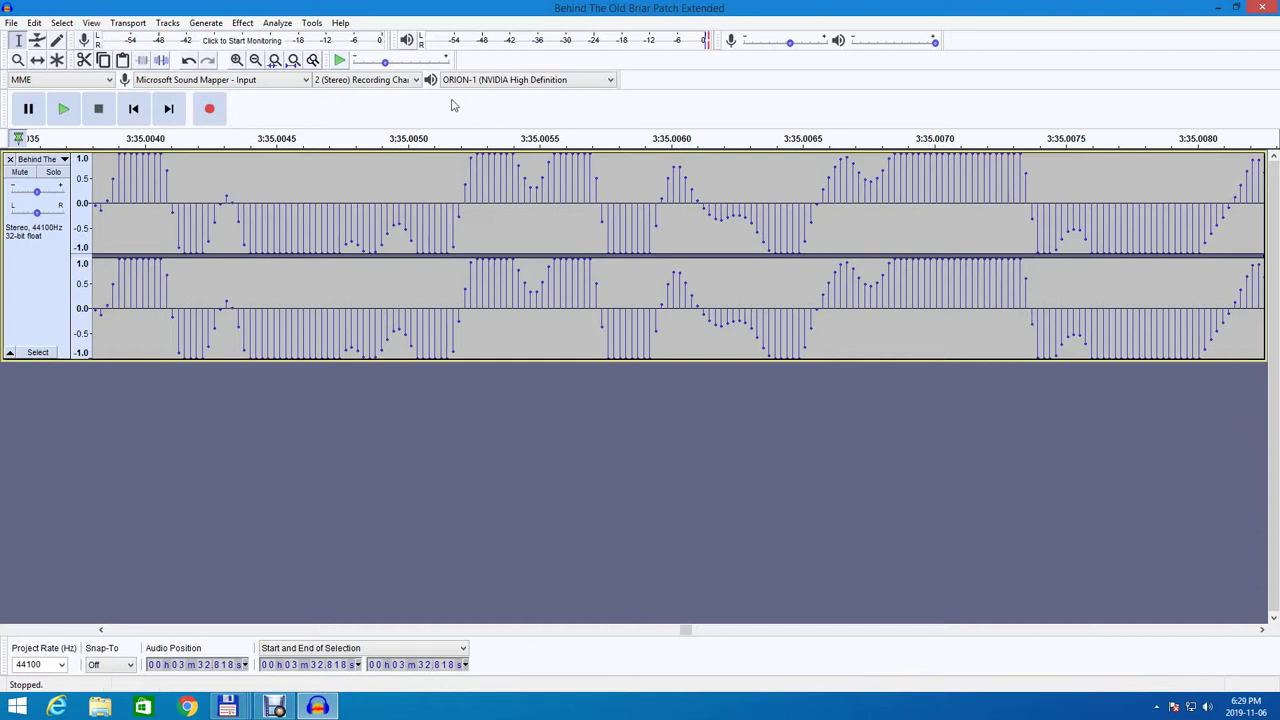
pyautogui.click(30, 26)
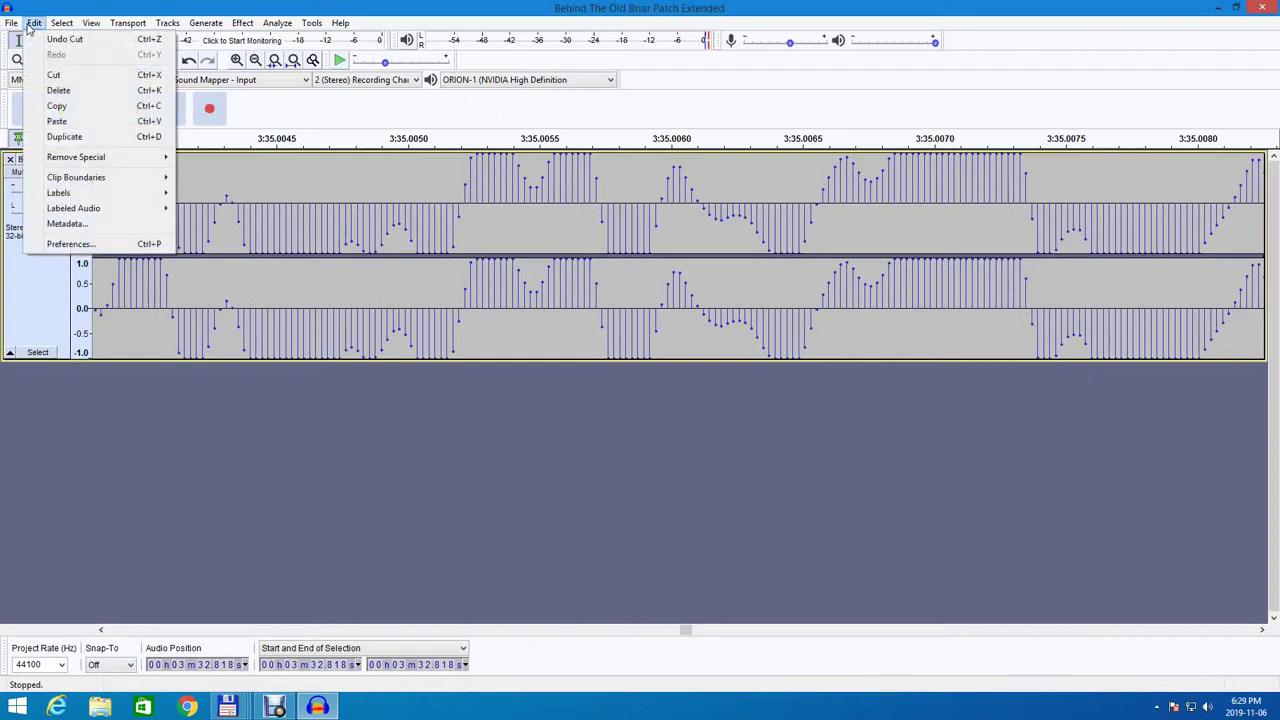
pyautogui.click(97, 515)
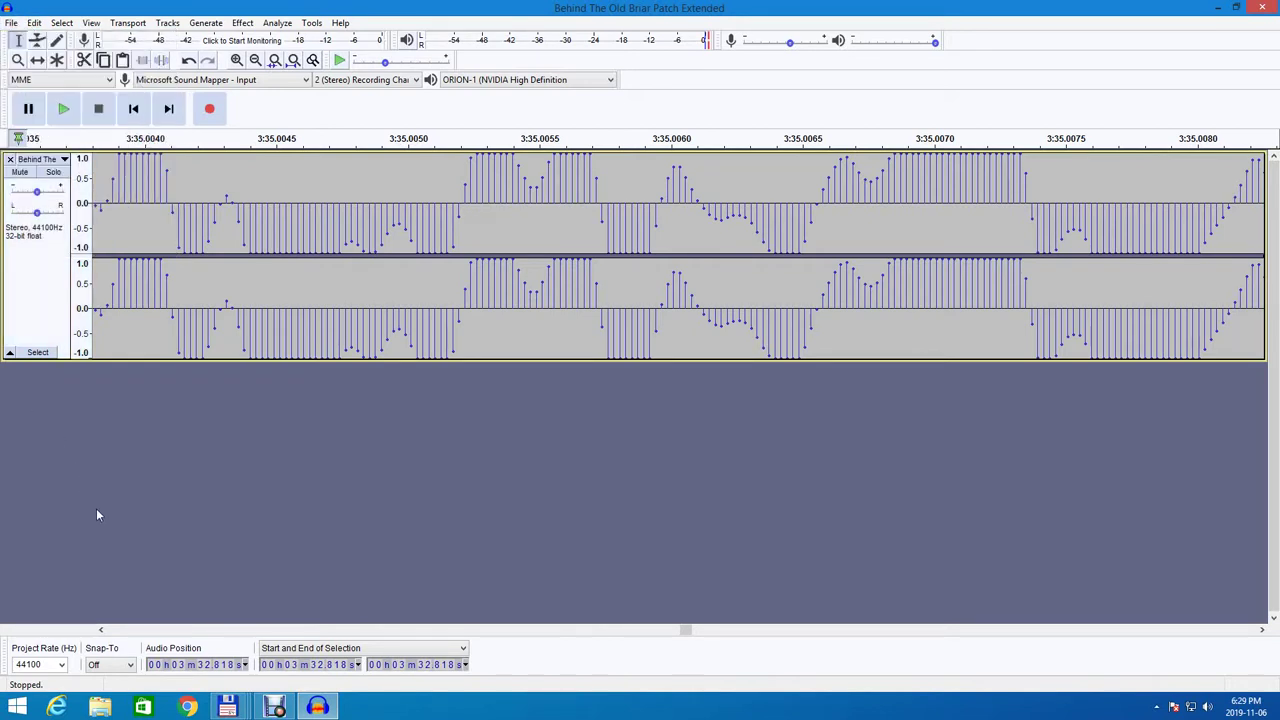
pyautogui.click(56, 40)
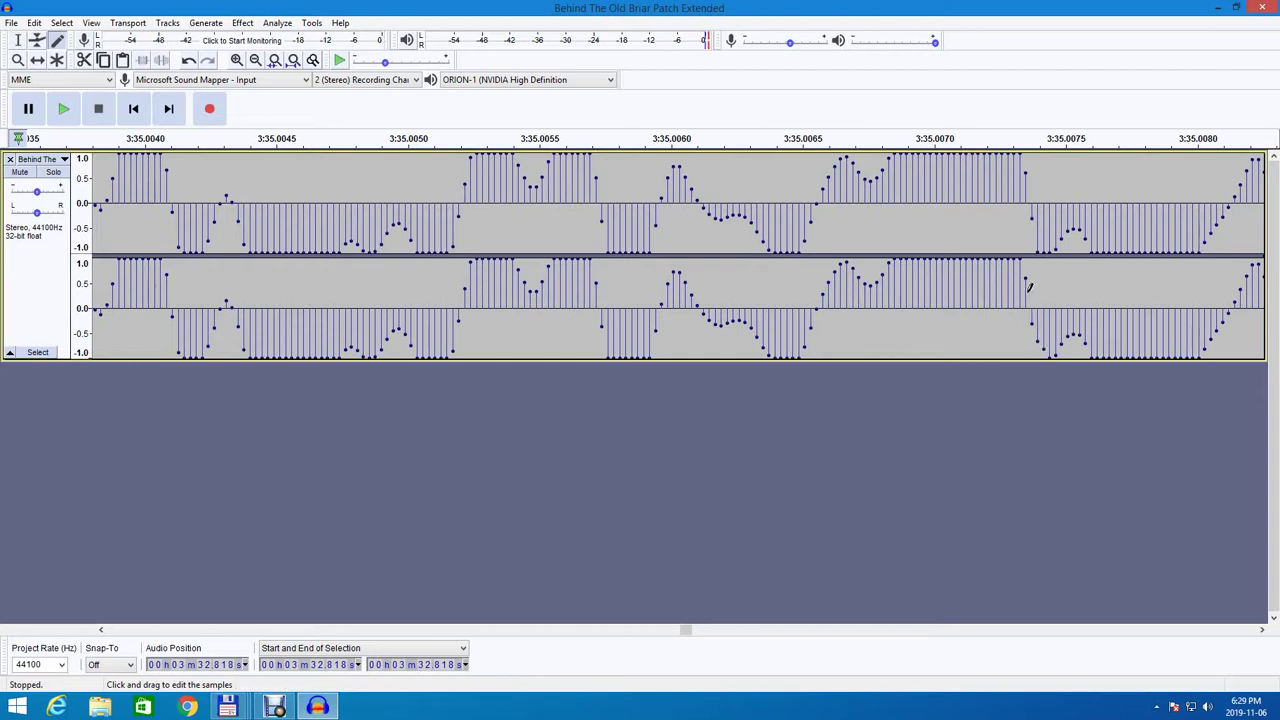
pyautogui.moveTo(1030, 272)
pyautogui.mouseDown()
pyautogui.moveTo(1040, 332)
pyautogui.moveTo(1028, 296)
pyautogui.moveTo(1035, 314)
pyautogui.mouseUp()
pyautogui.moveTo(1040, 248); pyautogui.dragTo(1036, 218)
pyautogui.moveTo(1027, 170); pyautogui.dragTo(1031, 212)
pyautogui.moveTo(1020, 155); pyautogui.dragTo(1026, 221)
pyautogui.moveTo(1019, 150); pyautogui.dragTo(1059, 242)
pyautogui.moveTo(1051, 230); pyautogui.dragTo(1046, 234)
pyautogui.moveTo(1036, 197)
pyautogui.mouseDown()
pyautogui.moveTo(1040, 221)
pyautogui.moveTo(1024, 203)
pyautogui.mouseUp()
pyautogui.moveTo(1060, 241); pyautogui.dragTo(1068, 241)
# Redraw the right channel's samples from about 3:35.0073 to 3:35.0075 as a smooth descent and touch up the left channel's peak.
pyautogui.moveTo(1062, 350)
pyautogui.mouseDown()
pyautogui.moveTo(1068, 338)
pyautogui.moveTo(1066, 350)
pyautogui.moveTo(1056, 342)
pyautogui.mouseUp()
pyautogui.moveTo(1022, 257); pyautogui.dragTo(1040, 316)
pyautogui.moveTo(1028, 288)
pyautogui.mouseDown()
pyautogui.moveTo(1027, 299)
pyautogui.moveTo(1012, 257)
pyautogui.mouseUp()
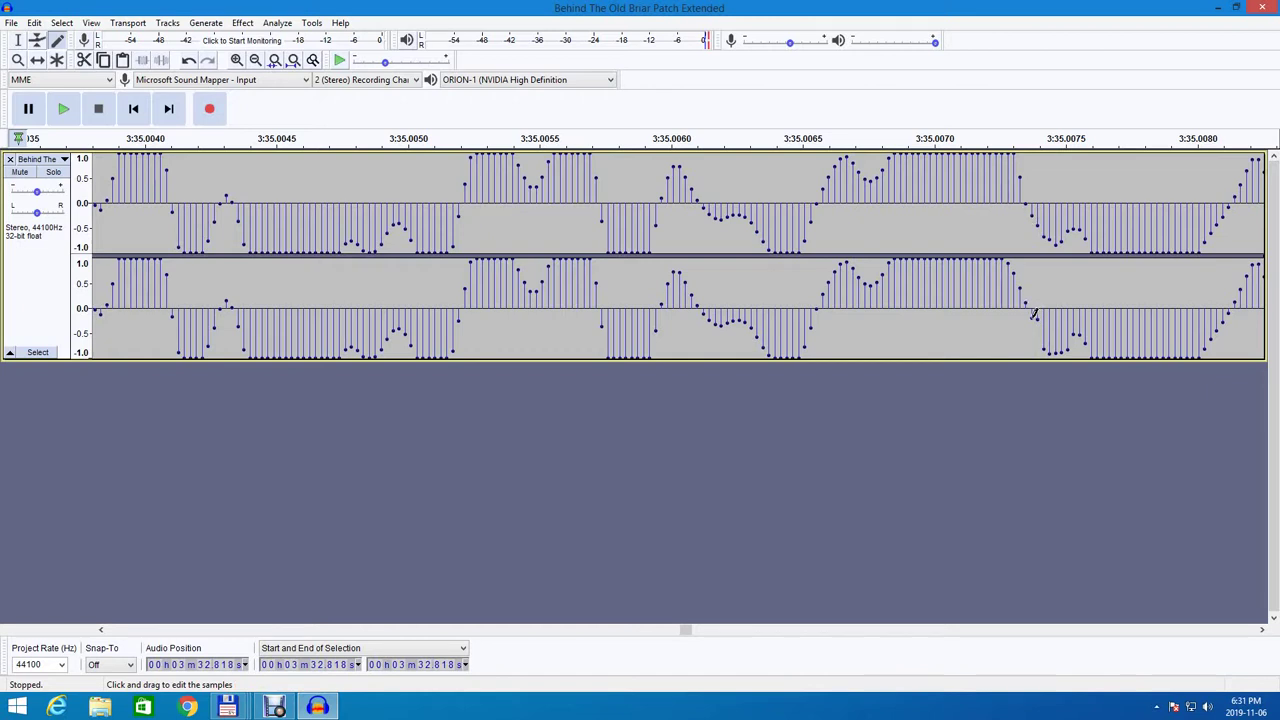
pyautogui.moveTo(1034, 315)
pyautogui.mouseDown()
pyautogui.moveTo(1037, 305)
pyautogui.moveTo(1044, 349)
pyautogui.moveTo(1046, 330)
pyautogui.moveTo(1066, 348)
pyautogui.mouseUp()
pyautogui.moveTo(1070, 340); pyautogui.dragTo(1070, 345)
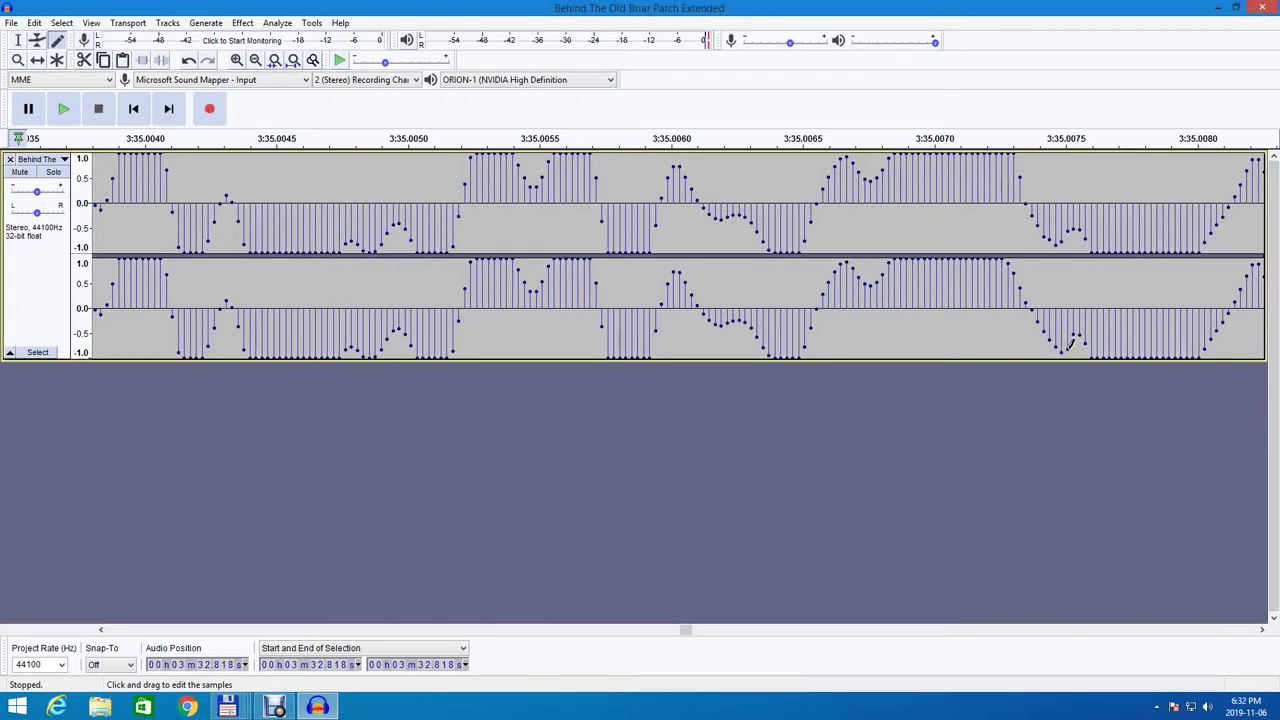
pyautogui.click(1015, 158)
pyautogui.moveTo(1016, 159); pyautogui.dragTo(1014, 159)
pyautogui.click(1013, 158)
pyautogui.click(1005, 155)
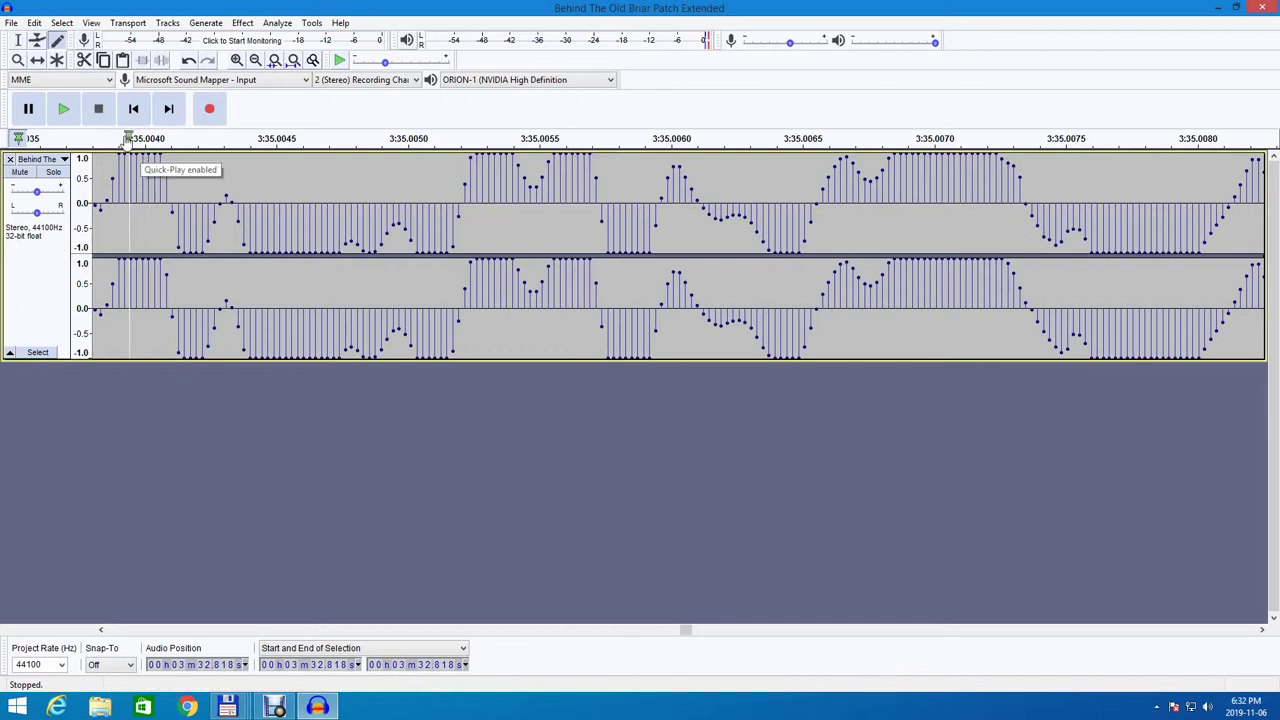
# Play the track from 2:43.063 through the edited join to past 3:40.
pyautogui.click(18, 40)
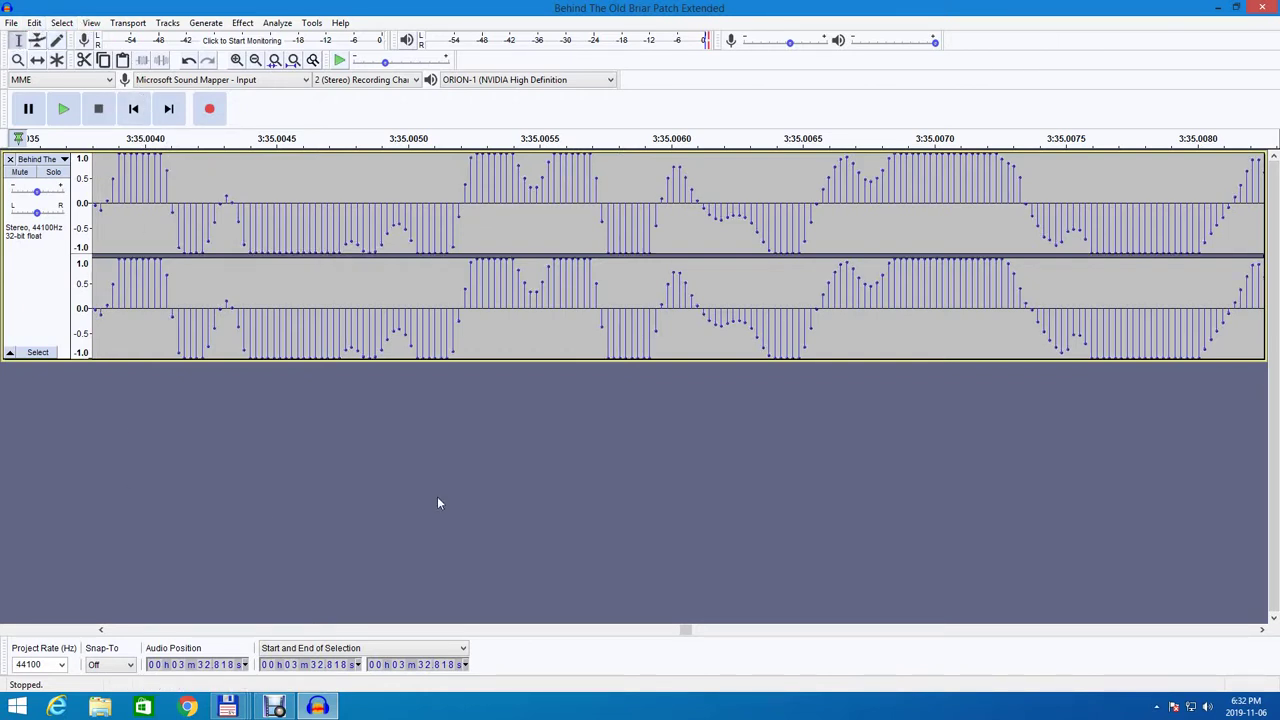
pyautogui.moveTo(686, 628); pyautogui.dragTo(546, 638)
pyautogui.click(244, 330)
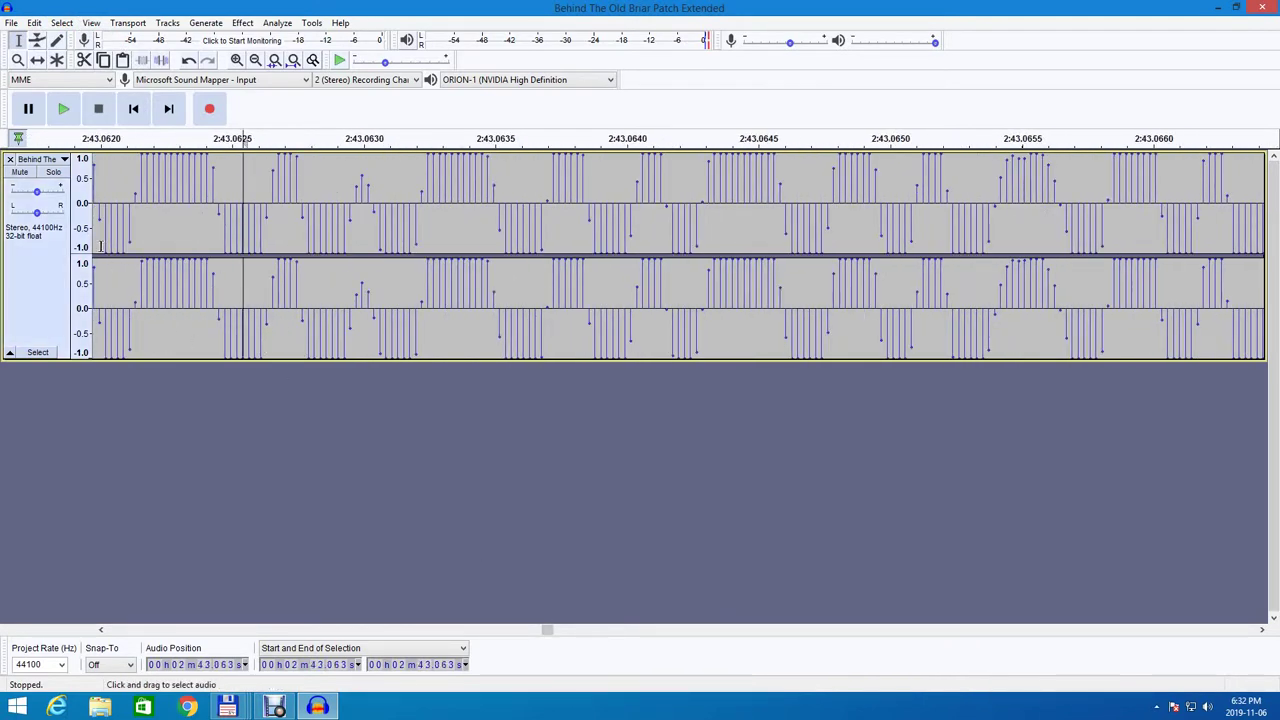
pyautogui.click(63, 110)
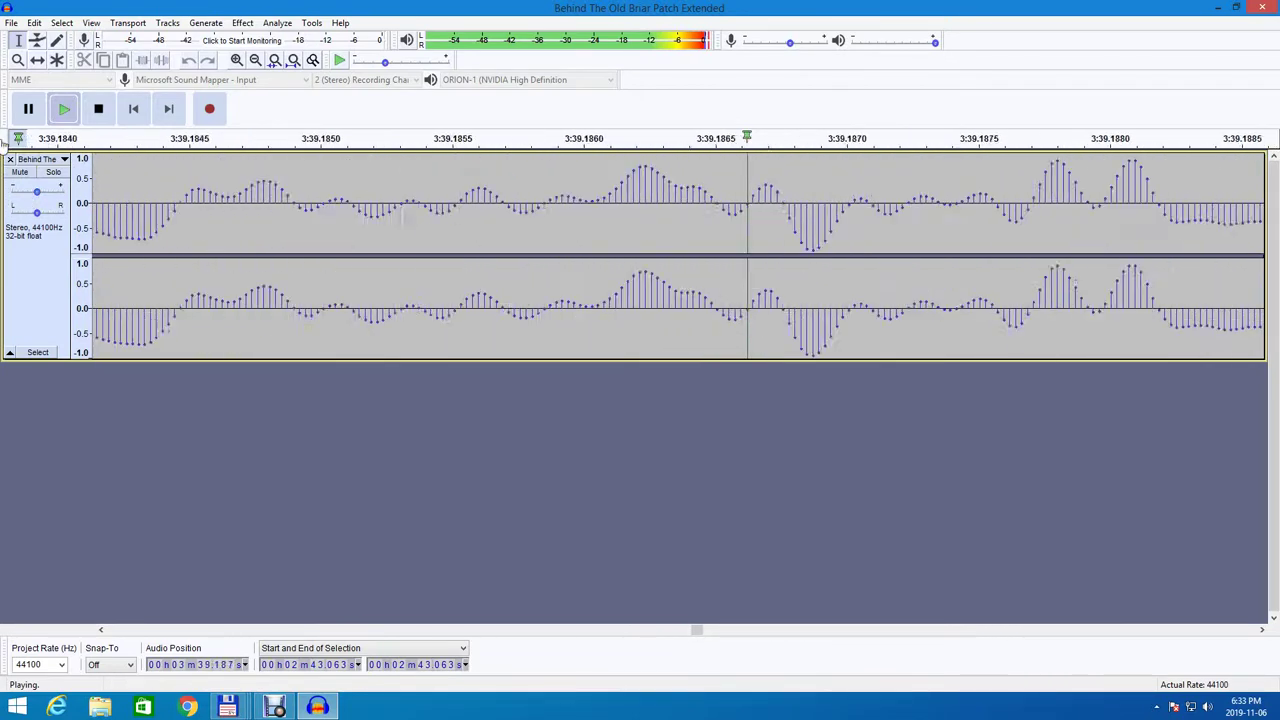
pyautogui.click(87, 112)
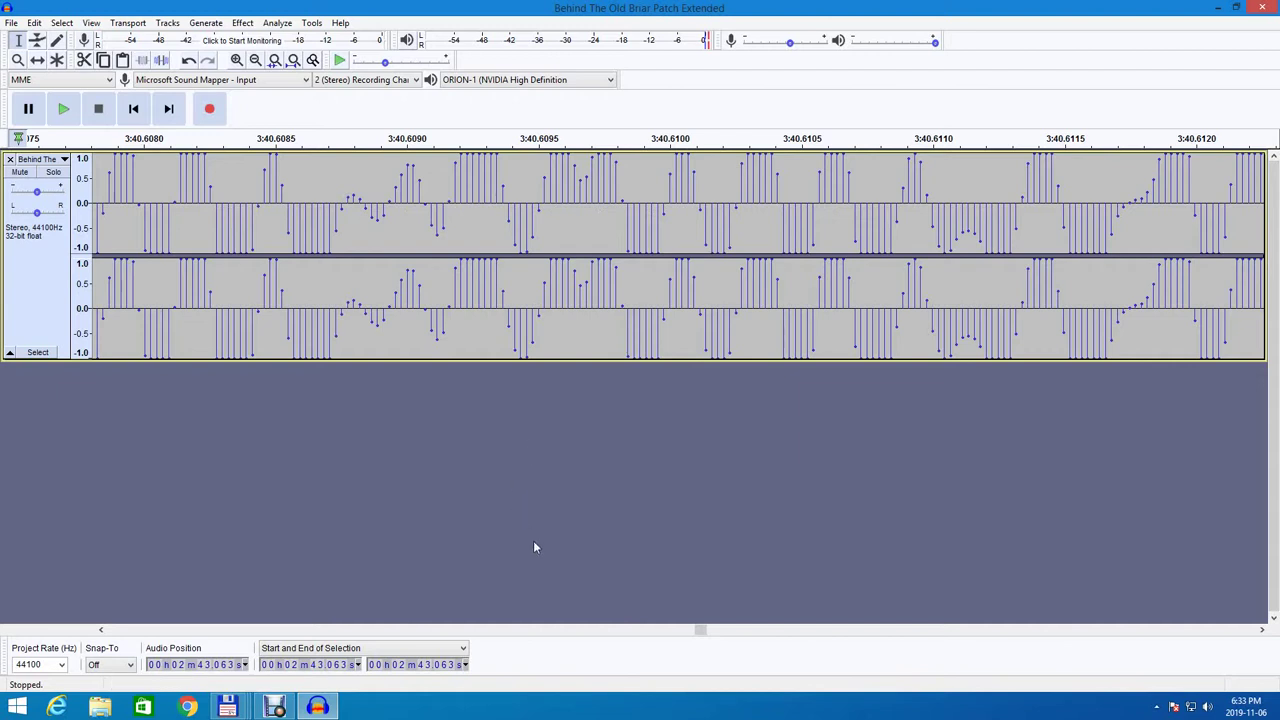
# Examine the sample-level waveform from about 3:40.61 back to 3:35.484 for the area around the join.
pyautogui.click(656, 633)
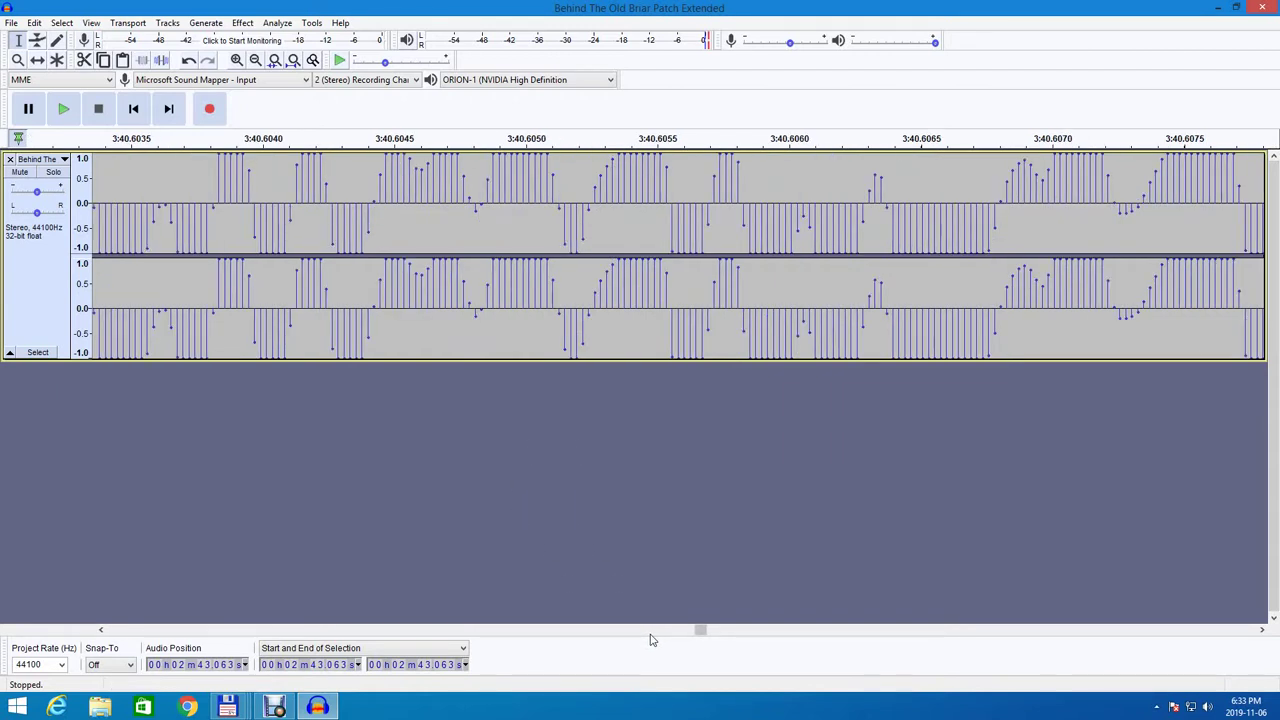
pyautogui.click(652, 636)
pyautogui.click(652, 636)
pyautogui.click(645, 634)
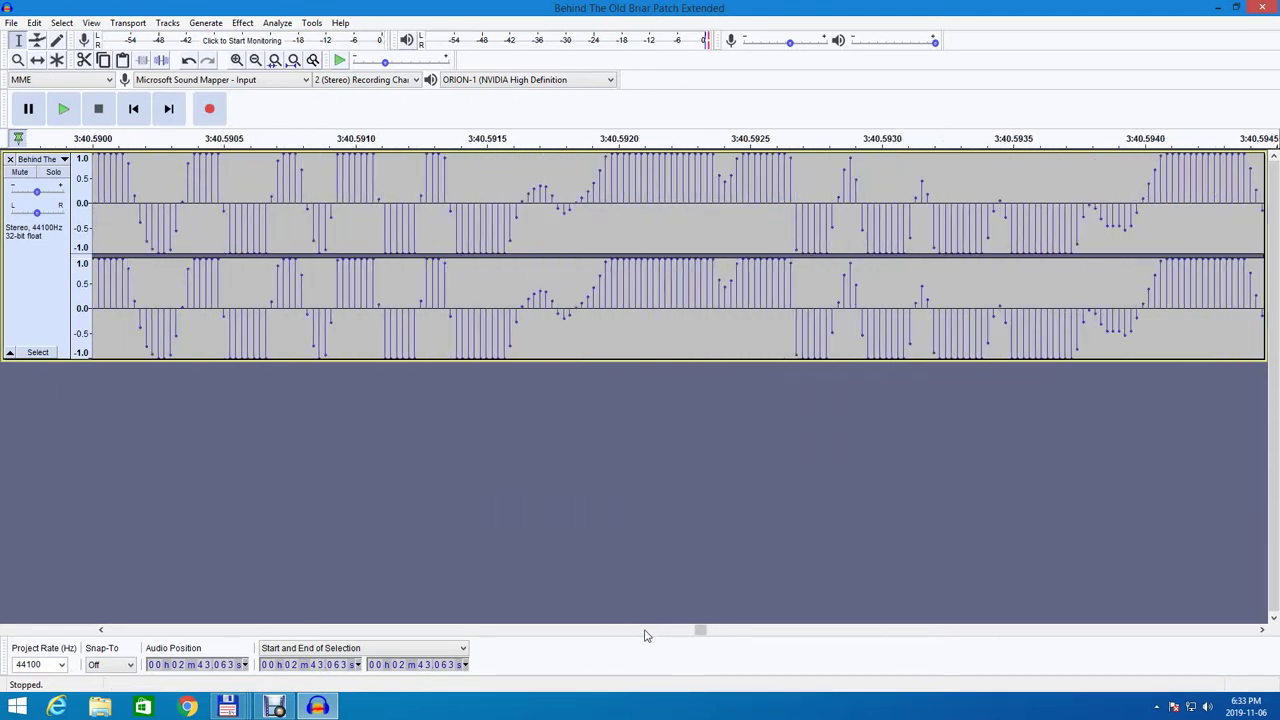
pyautogui.click(630, 634)
pyautogui.click(612, 634)
pyautogui.click(603, 633)
pyautogui.click(591, 632)
pyautogui.click(591, 632)
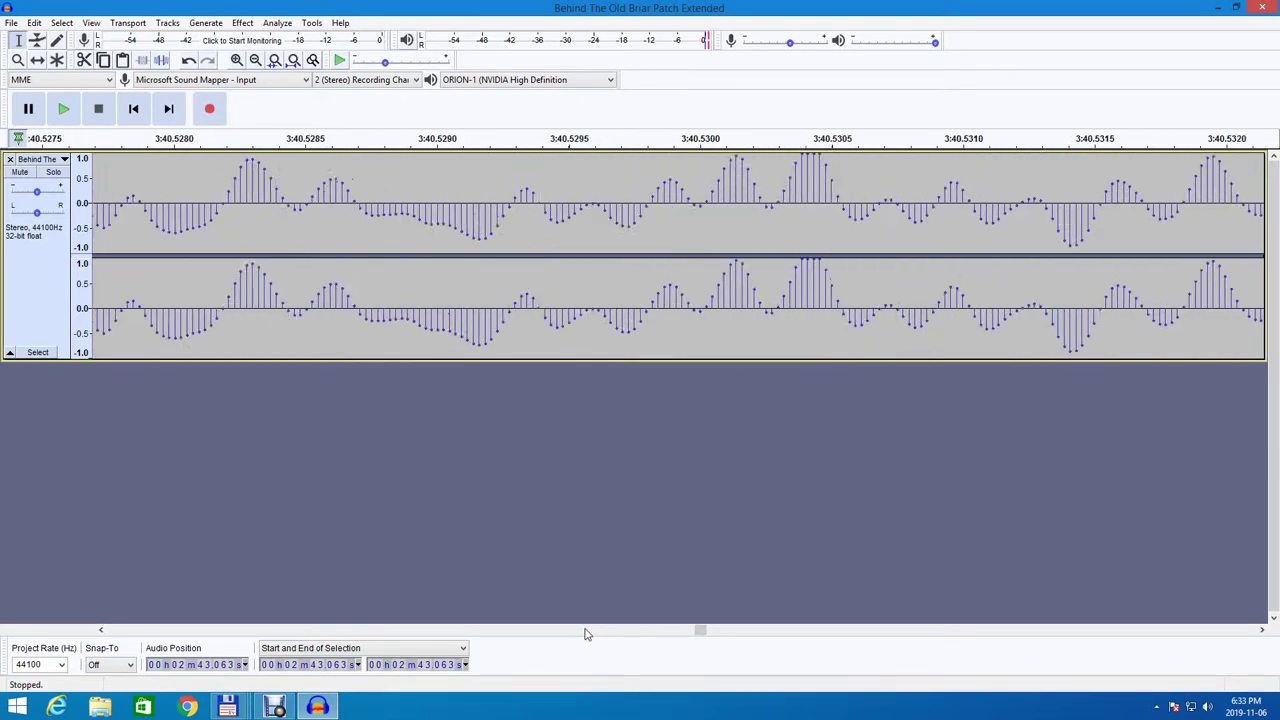
pyautogui.click(587, 632)
pyautogui.click(588, 633)
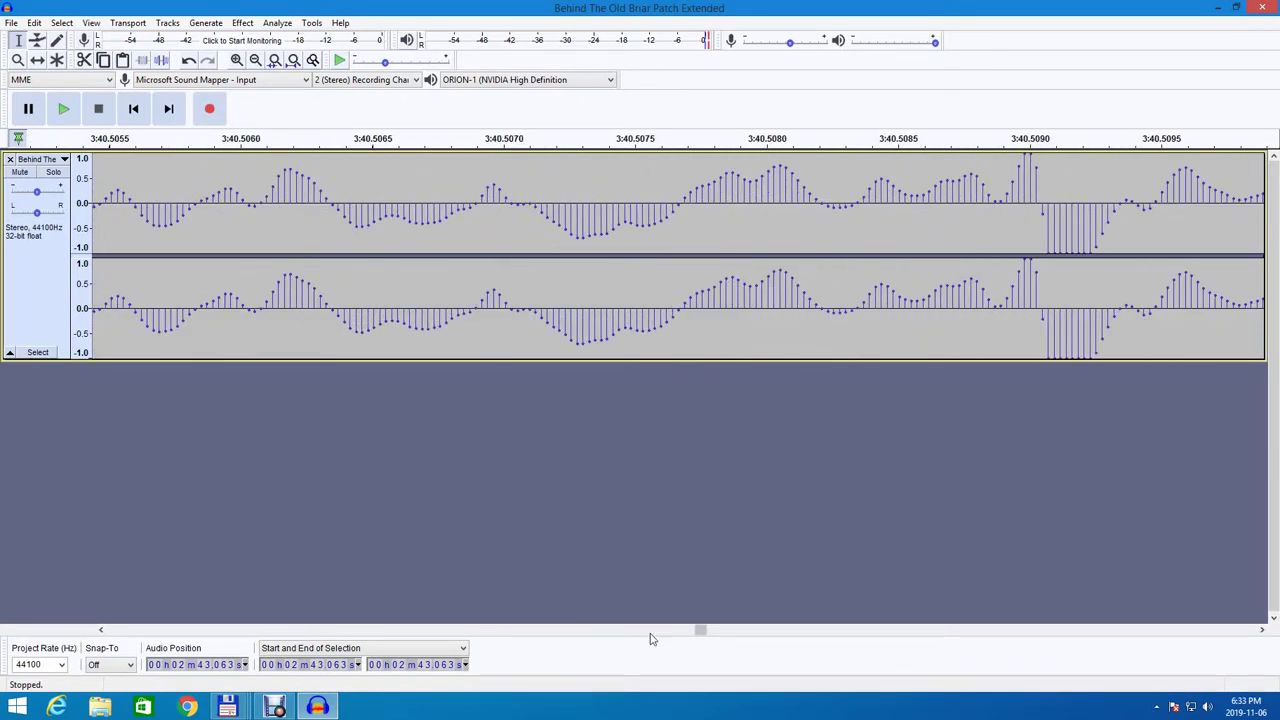
pyautogui.moveTo(700, 630)
pyautogui.mouseDown()
pyautogui.moveTo(662, 633)
pyautogui.moveTo(686, 632)
pyautogui.mouseUp()
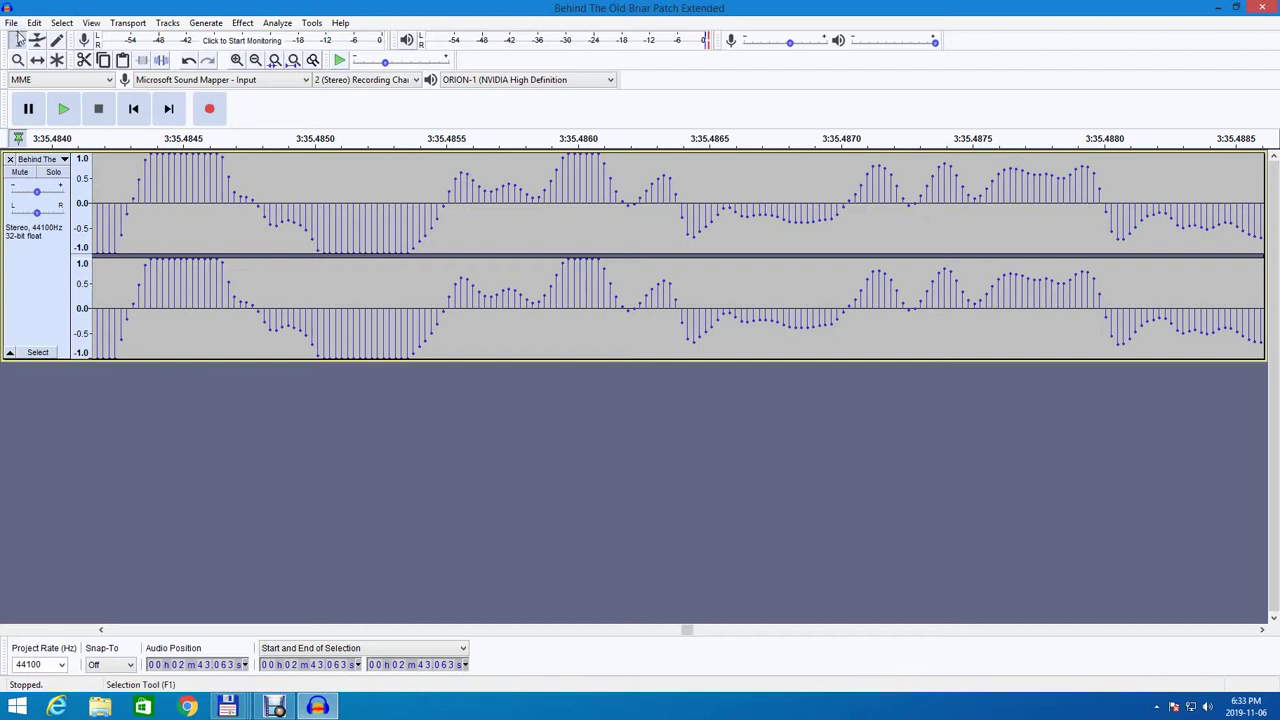
# Redraw the samples around 3:35.4864 in both channels to soften the sharp dip after the small peak.
pyautogui.click(56, 40)
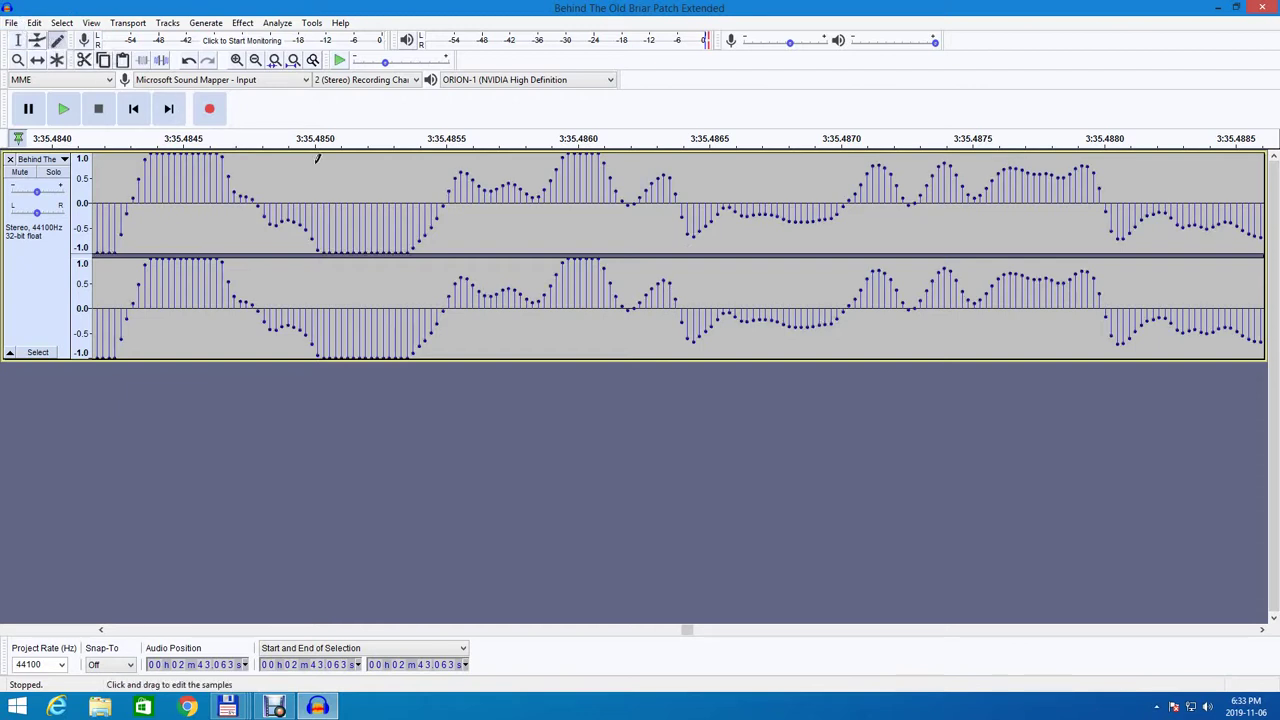
pyautogui.click(697, 229)
pyautogui.moveTo(701, 224)
pyautogui.mouseDown()
pyautogui.moveTo(685, 212)
pyautogui.moveTo(708, 222)
pyautogui.mouseUp()
pyautogui.moveTo(678, 291); pyautogui.dragTo(678, 287)
pyautogui.moveTo(686, 316); pyautogui.dragTo(688, 296)
pyautogui.moveTo(684, 210); pyautogui.dragTo(693, 213)
pyautogui.moveTo(709, 326)
pyautogui.mouseDown()
pyautogui.moveTo(700, 338)
pyautogui.moveTo(689, 291)
pyautogui.moveTo(688, 316)
pyautogui.mouseUp()
pyautogui.moveTo(677, 194); pyautogui.dragTo(680, 200)
pyautogui.moveTo(677, 285); pyautogui.dragTo(685, 299)
pyautogui.moveTo(687, 302); pyautogui.dragTo(690, 319)
pyautogui.moveTo(691, 320); pyautogui.dragTo(691, 320)
pyautogui.moveTo(677, 292); pyautogui.dragTo(677, 292)
pyautogui.moveTo(683, 309); pyautogui.dragTo(689, 305)
# Try flattening the right channel's samples from about 3:35.4848 to 3:35.4852, and undo the sample edits.
pyautogui.click(10, 24)
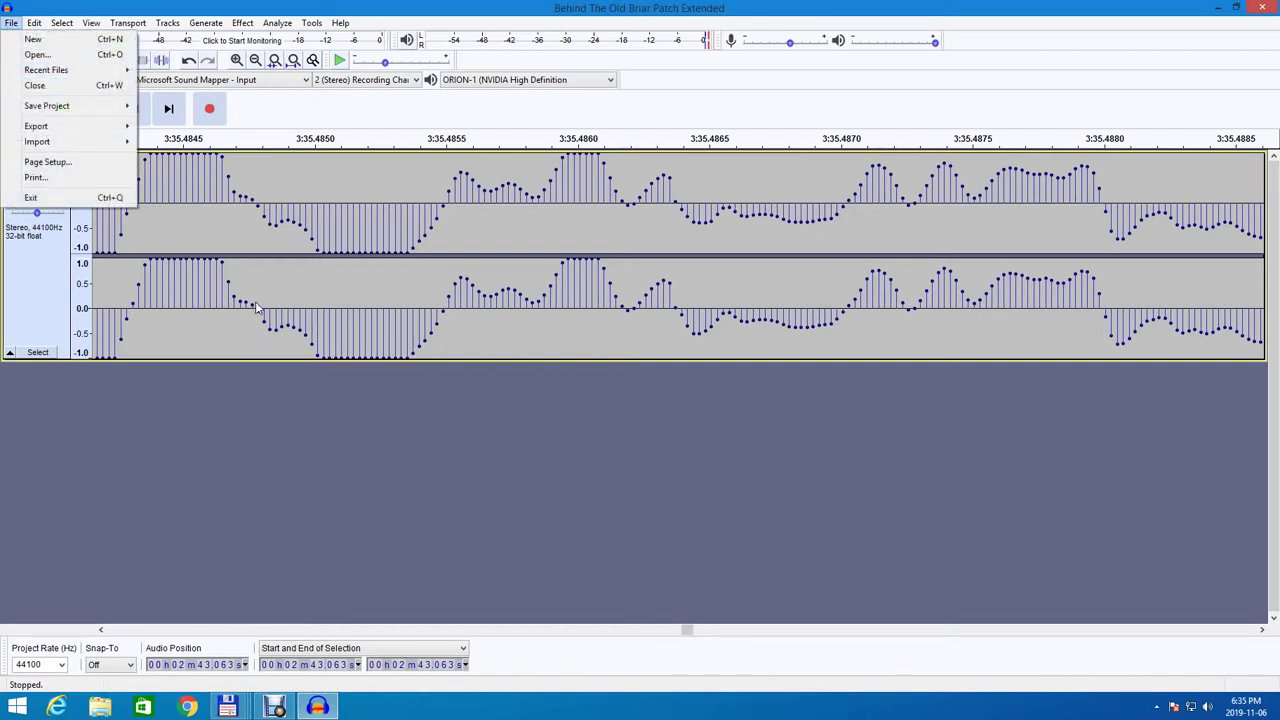
pyautogui.click(204, 232)
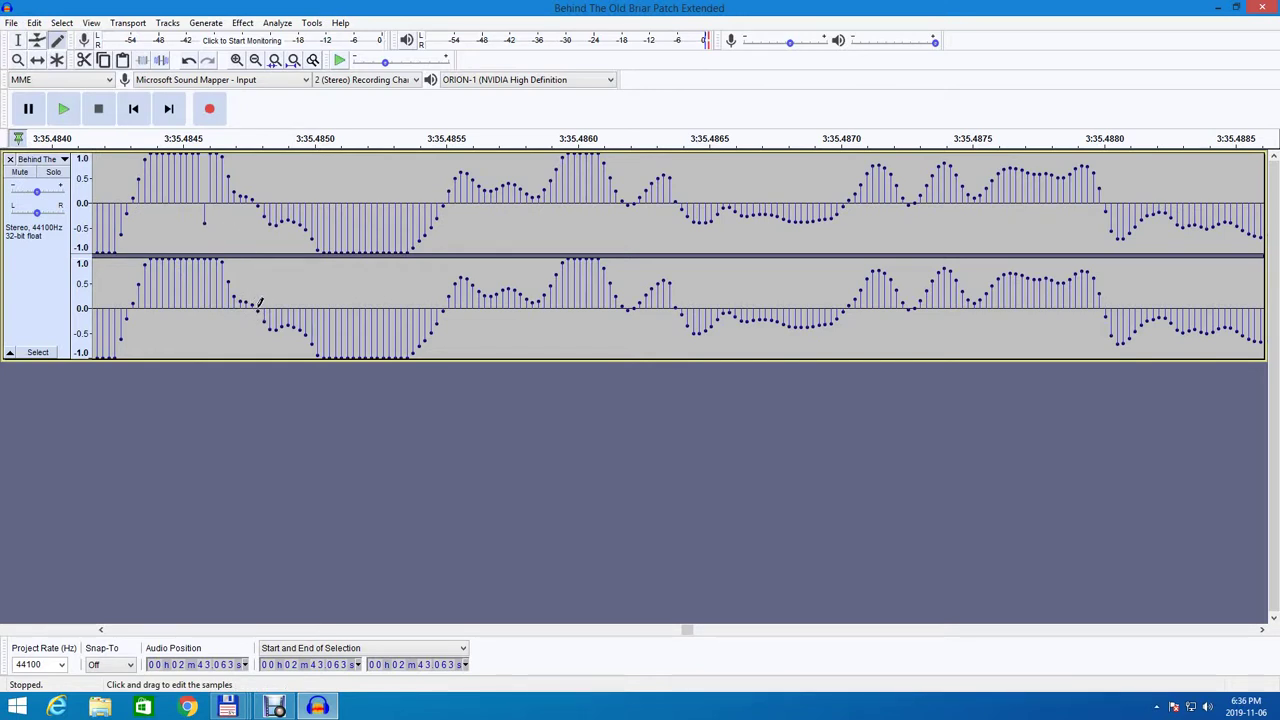
pyautogui.moveTo(258, 303); pyautogui.dragTo(367, 306)
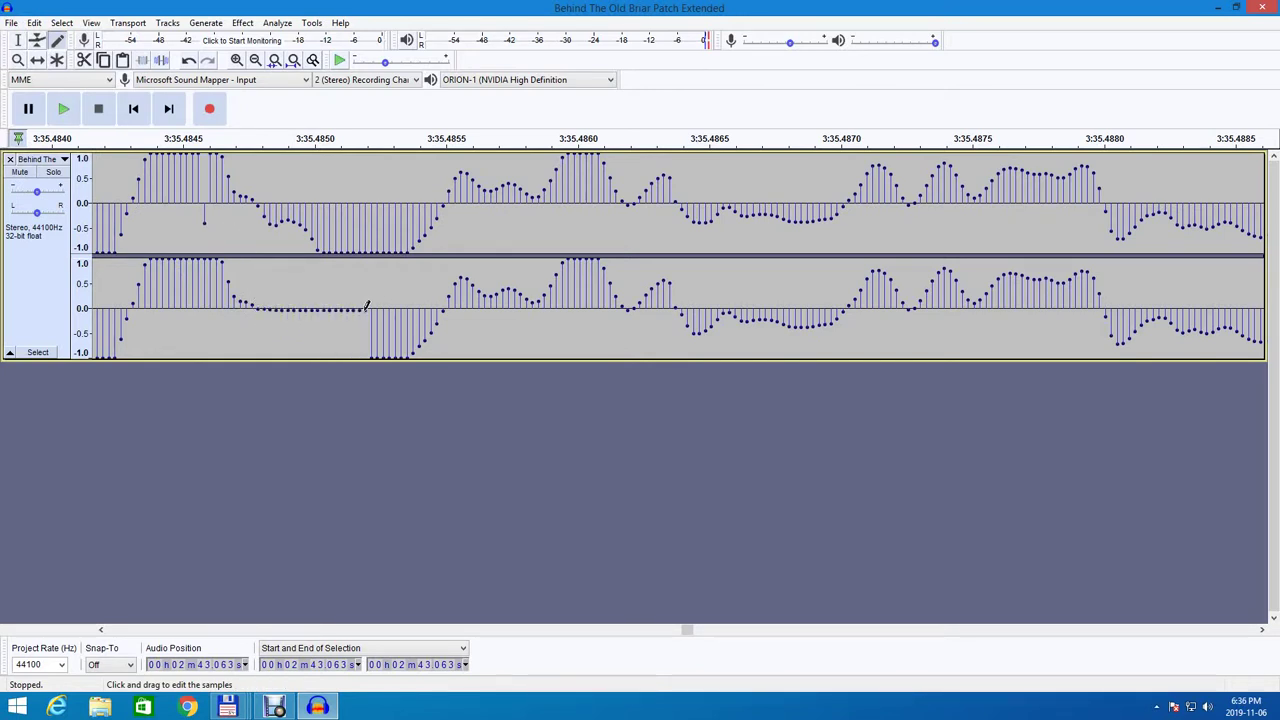
pyautogui.click(40, 23)
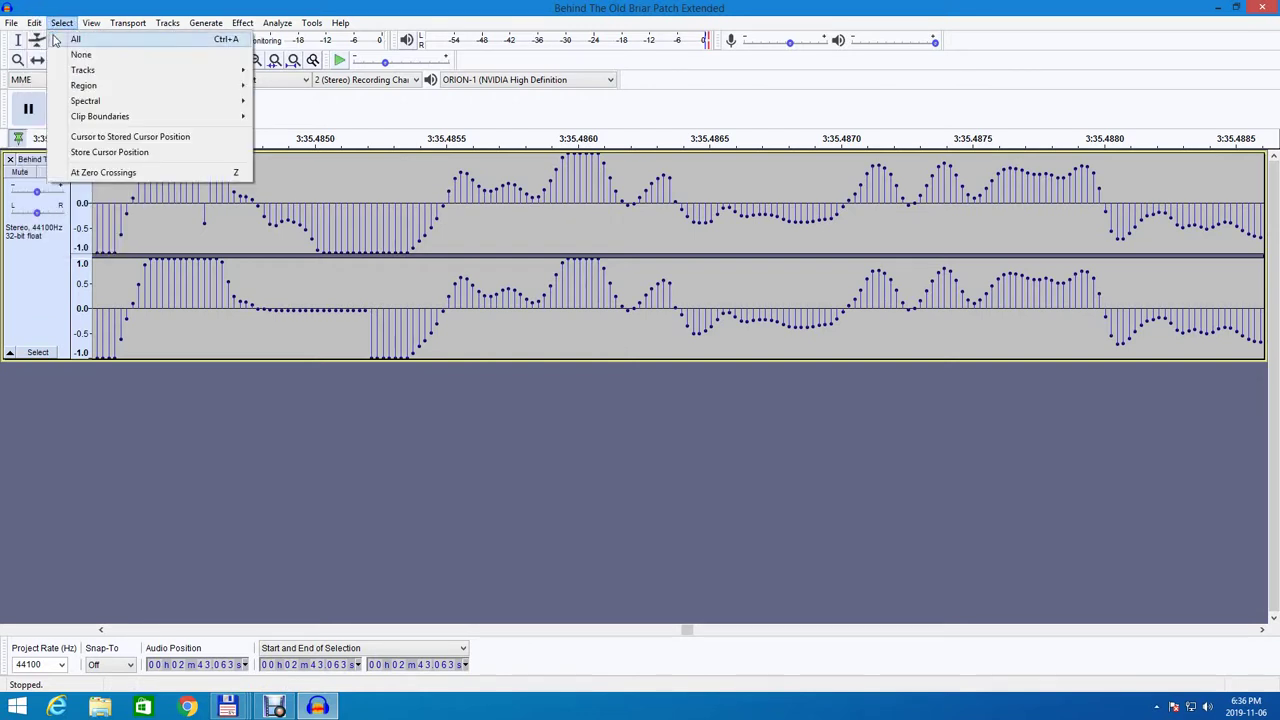
pyautogui.click(50, 39)
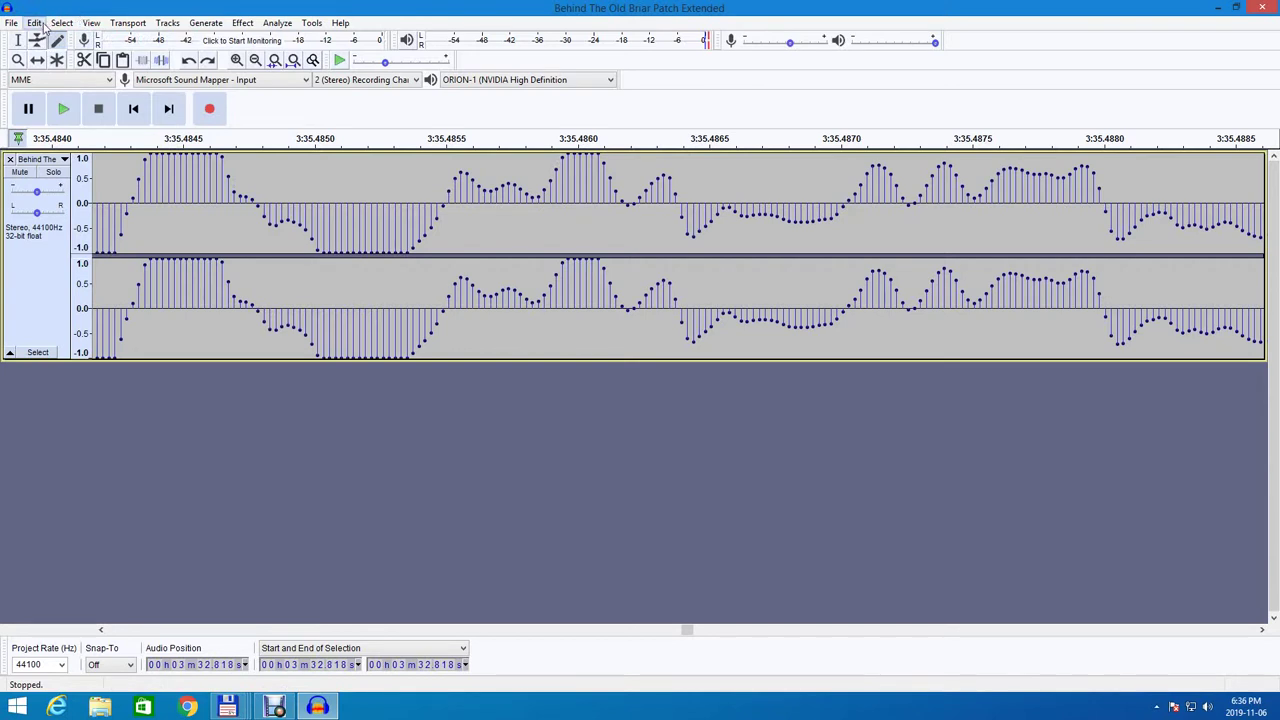
# Cut the audio in both channels from the zero crossing at 3:35.485 to 3:35.487.
pyautogui.click(18, 40)
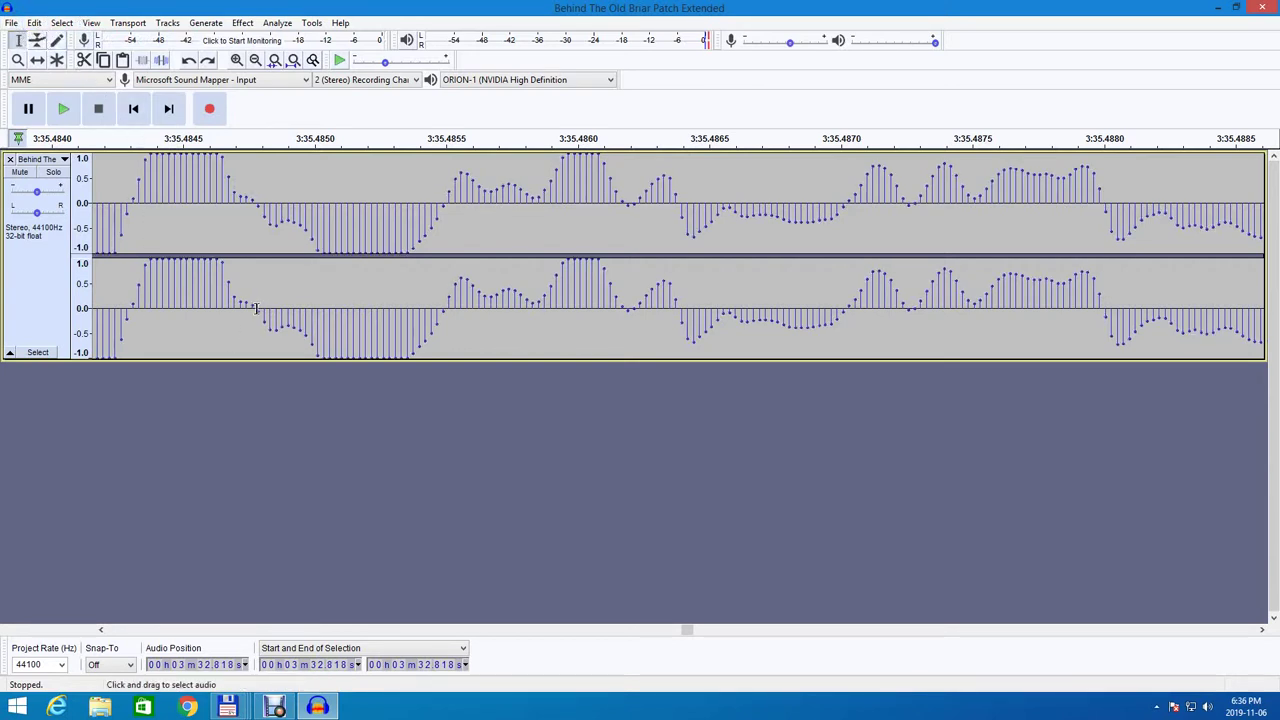
pyautogui.moveTo(257, 307); pyautogui.dragTo(734, 300)
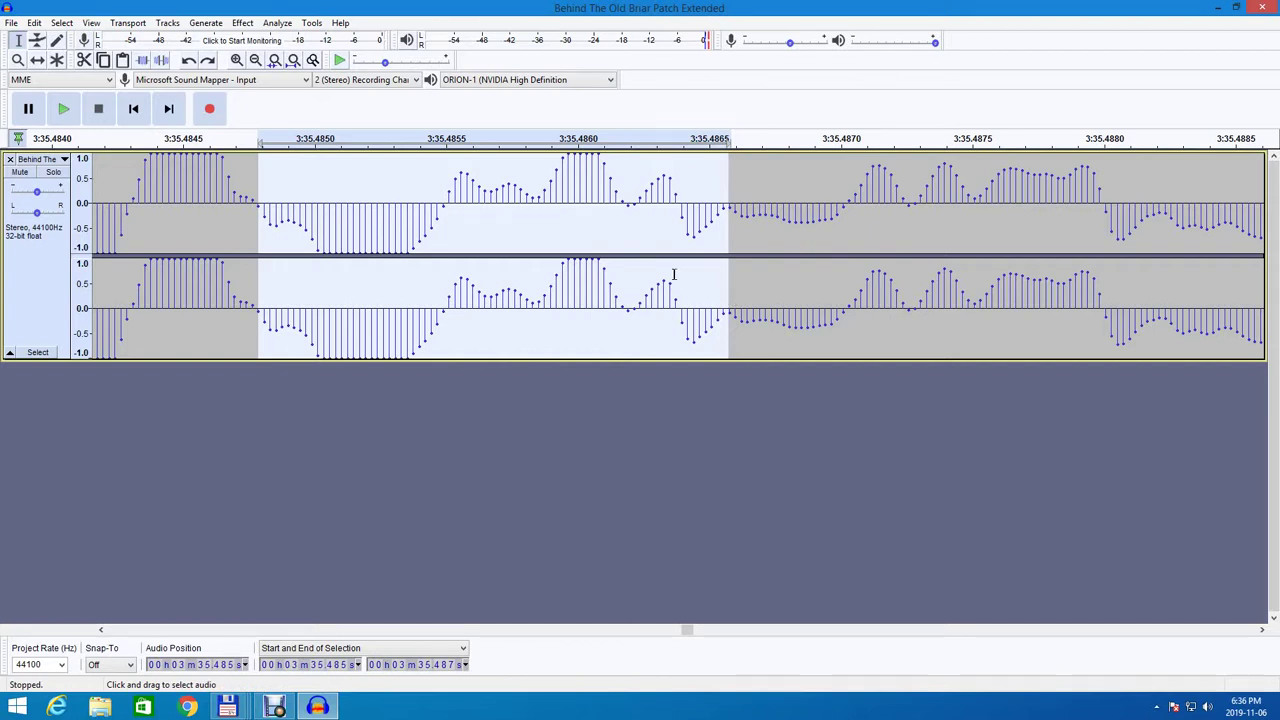
pyautogui.click(35, 22)
pyautogui.click(60, 75)
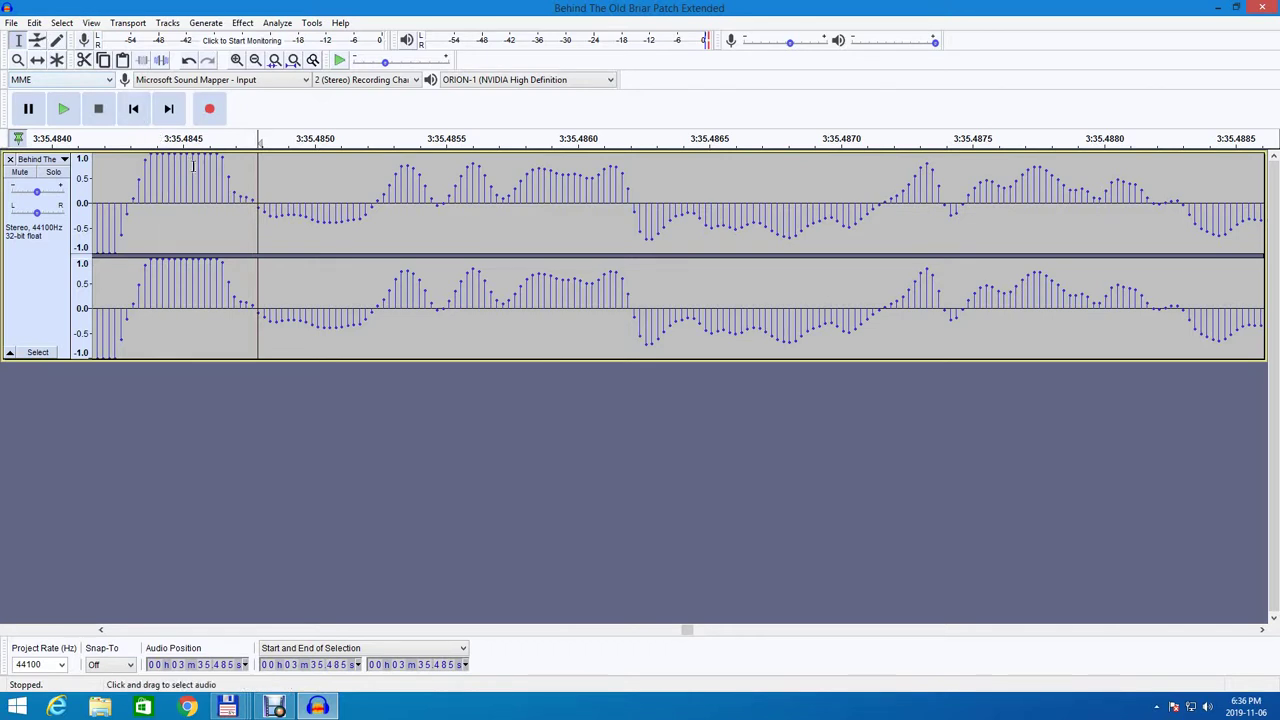
pyautogui.click(58, 41)
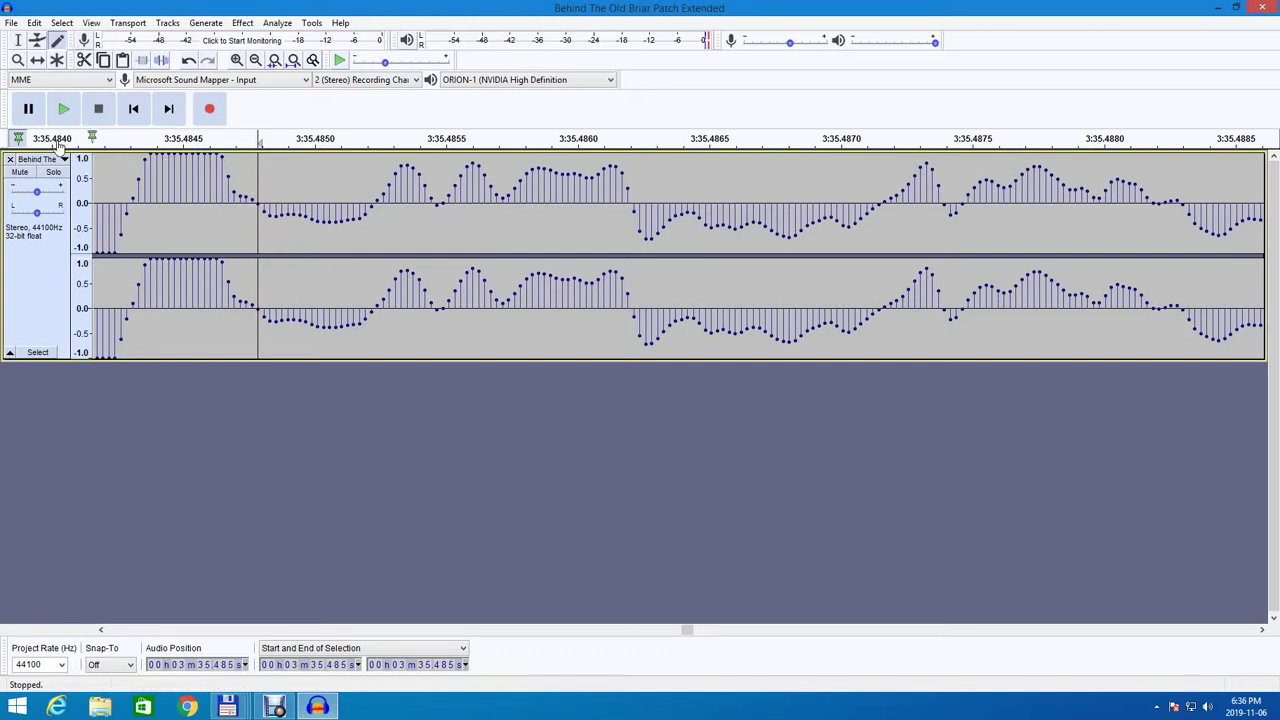
pyautogui.click(35, 23)
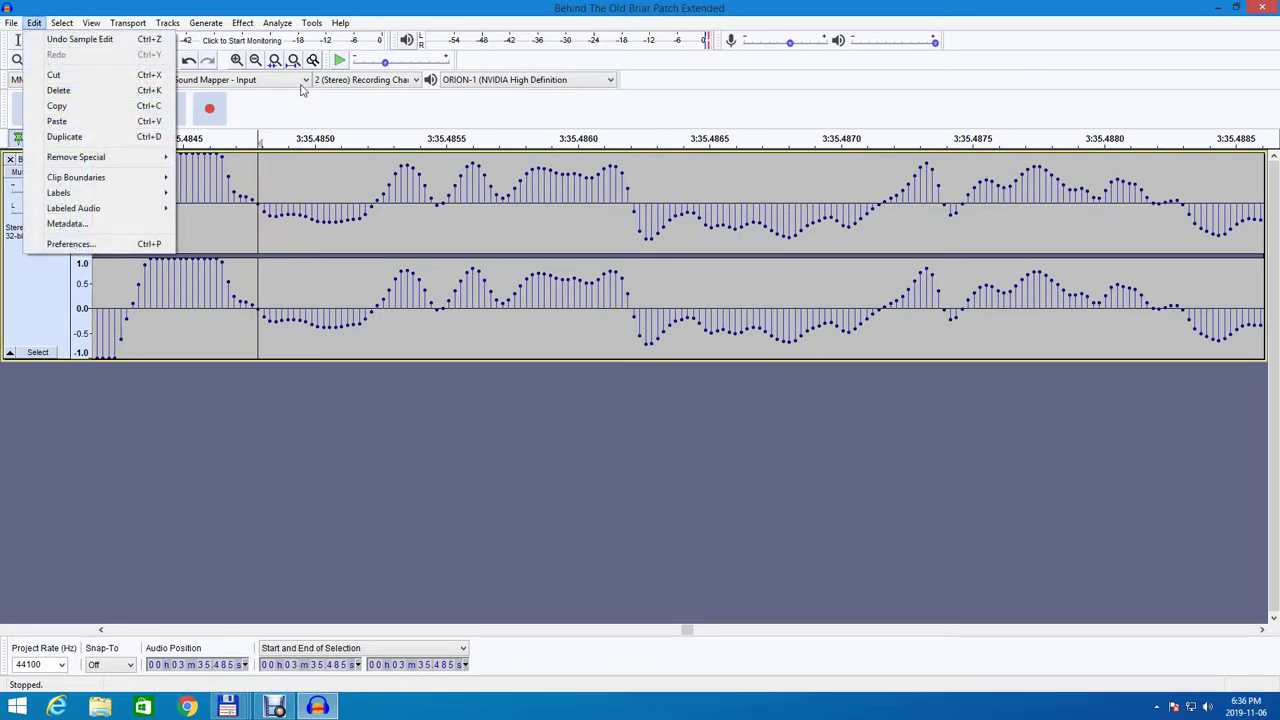
pyautogui.click(302, 103)
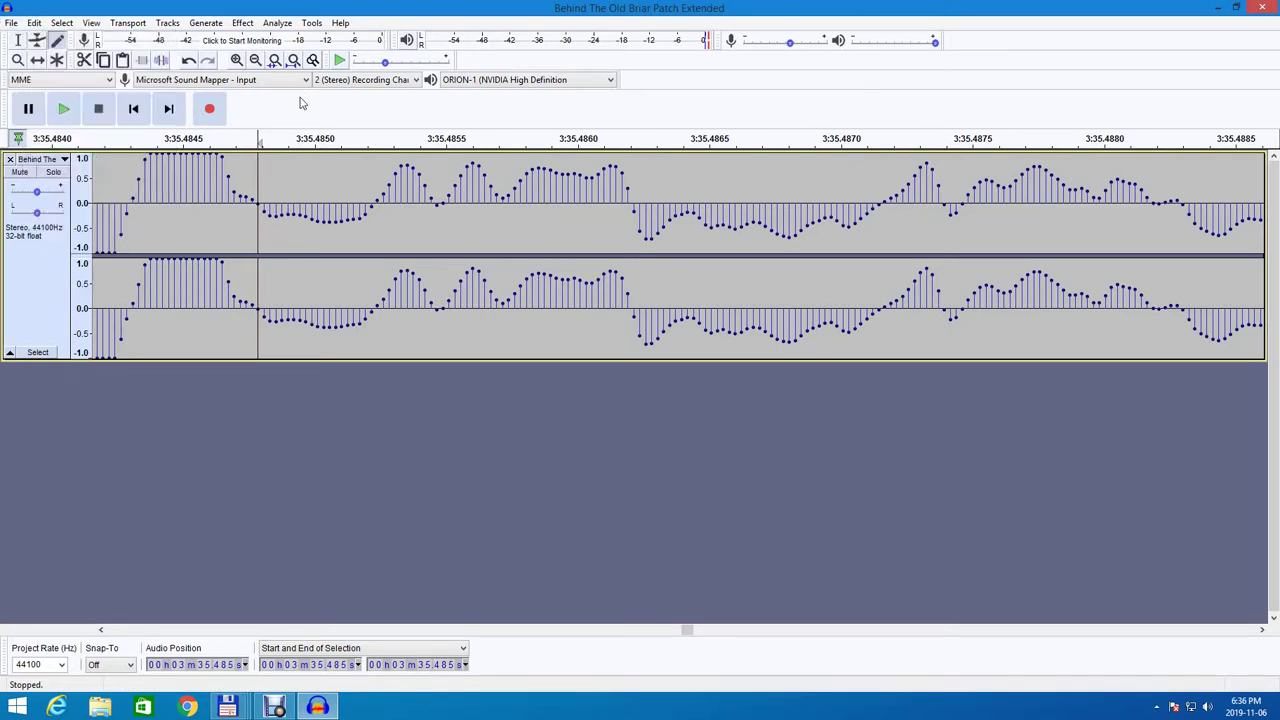
pyautogui.click(16, 41)
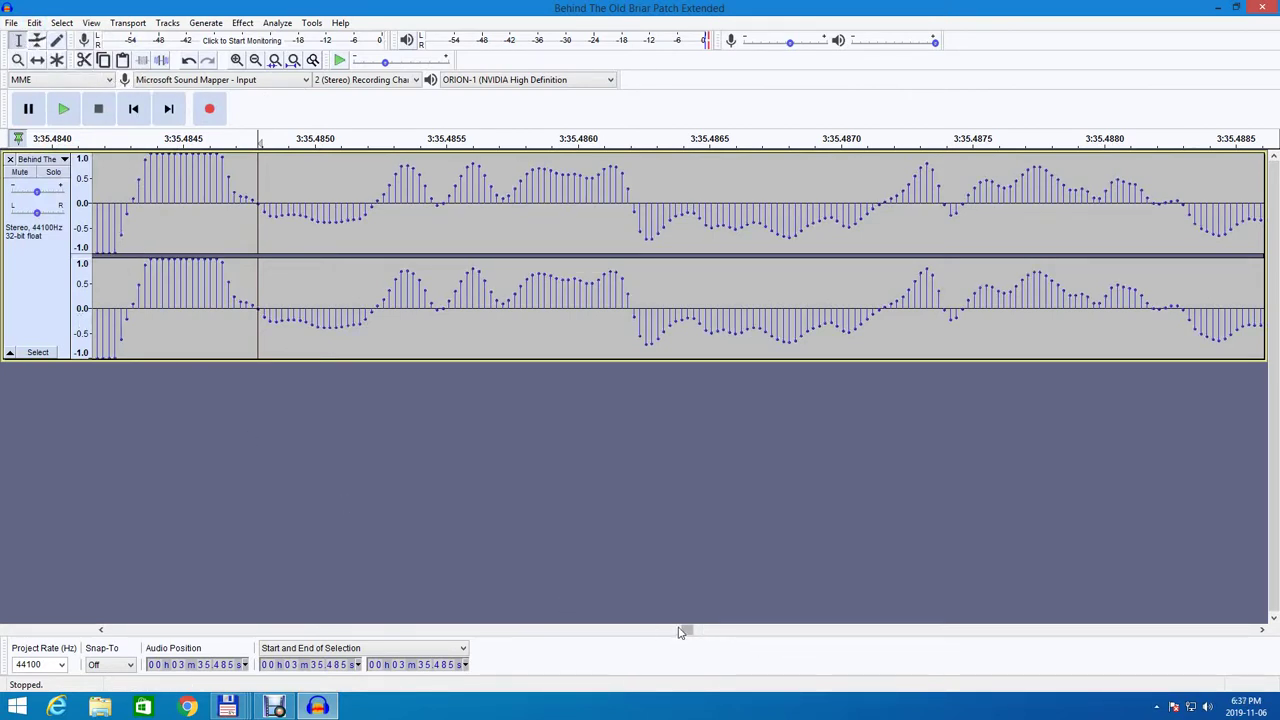
# Play the track from 2:59.657 past the edited join and stop at about 3:42.09.
pyautogui.moveTo(686, 633); pyautogui.dragTo(591, 633)
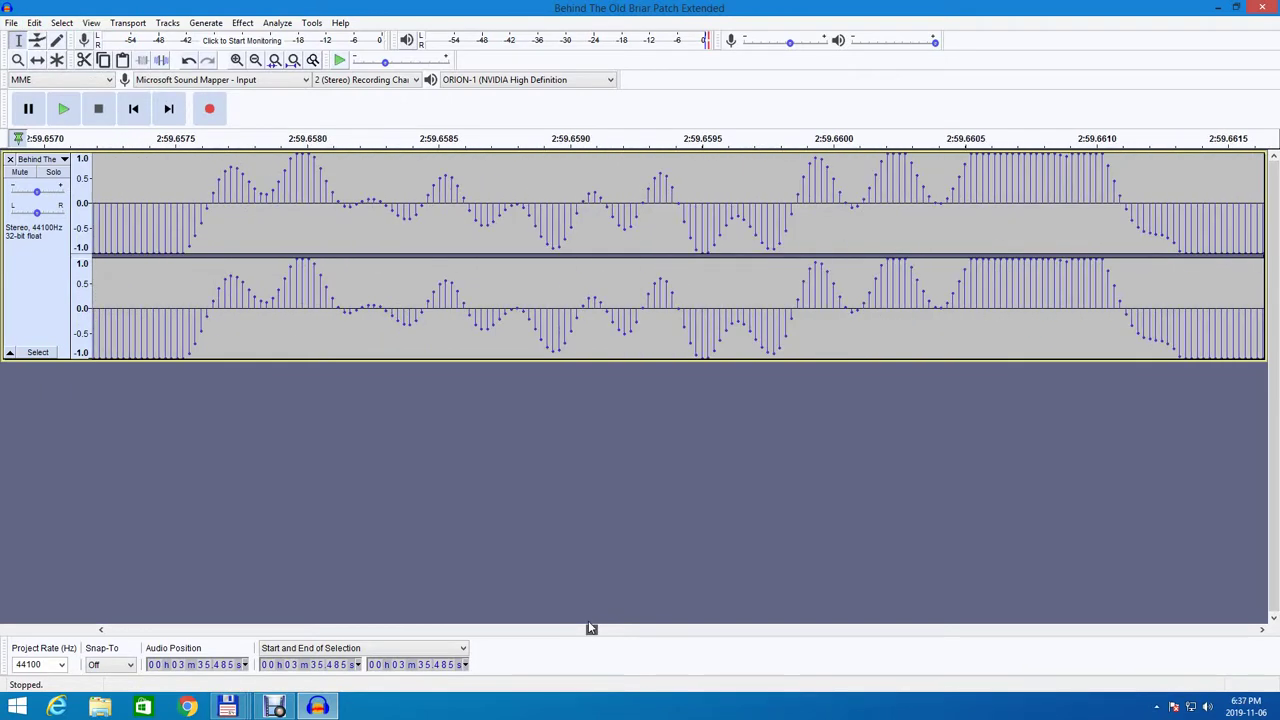
pyautogui.click(138, 245)
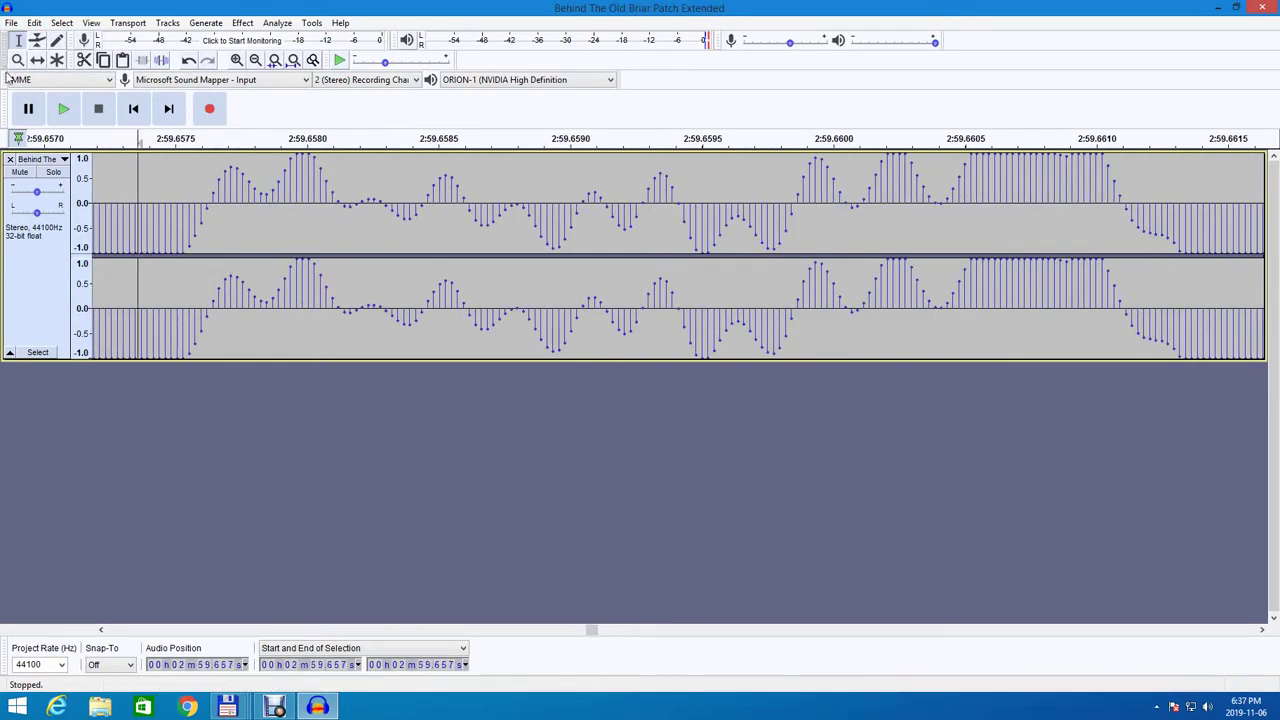
pyautogui.click(63, 110)
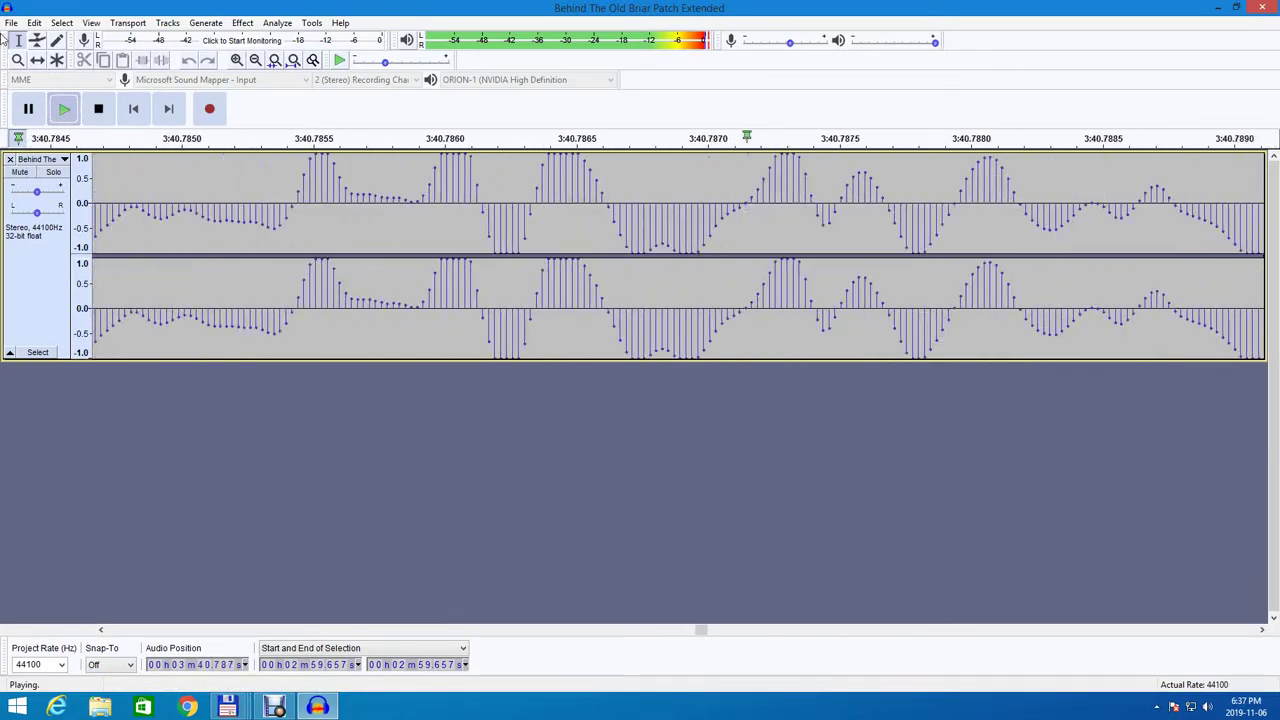
pyautogui.click(98, 109)
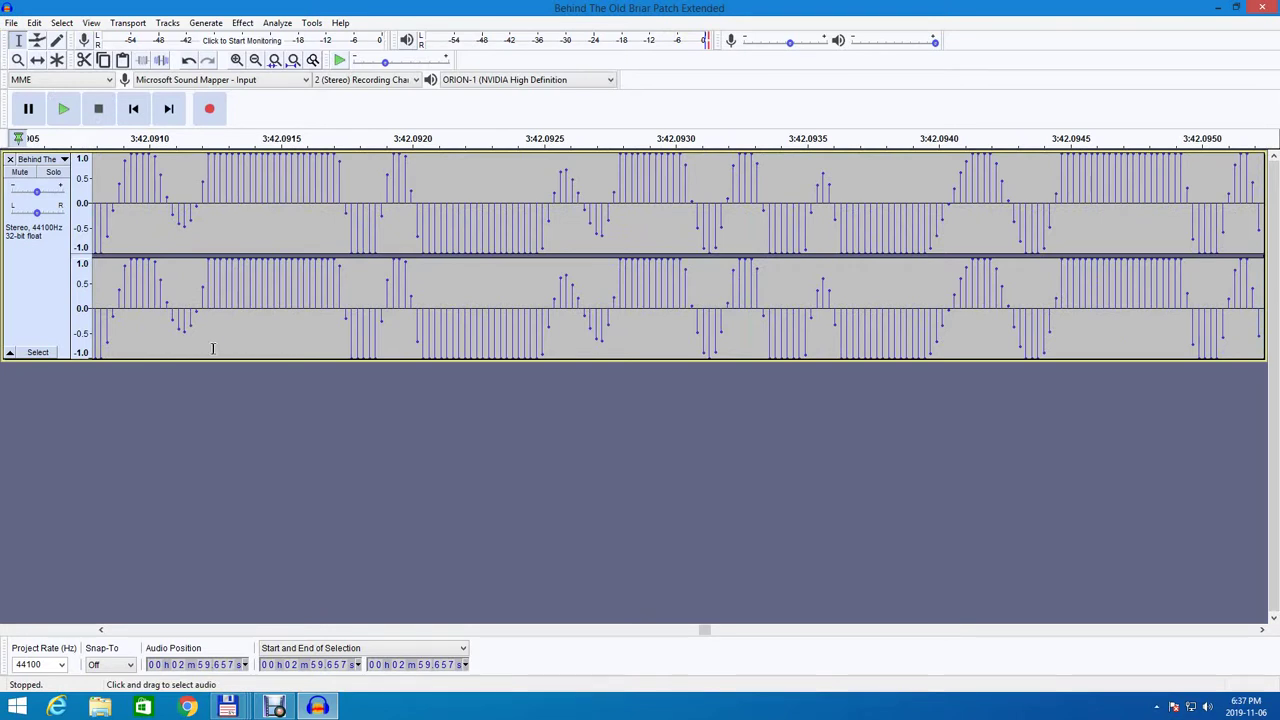
# Undo the last sample edit and the preceding cut from 3:35.485 to 3:35.487.
pyautogui.click(34, 23)
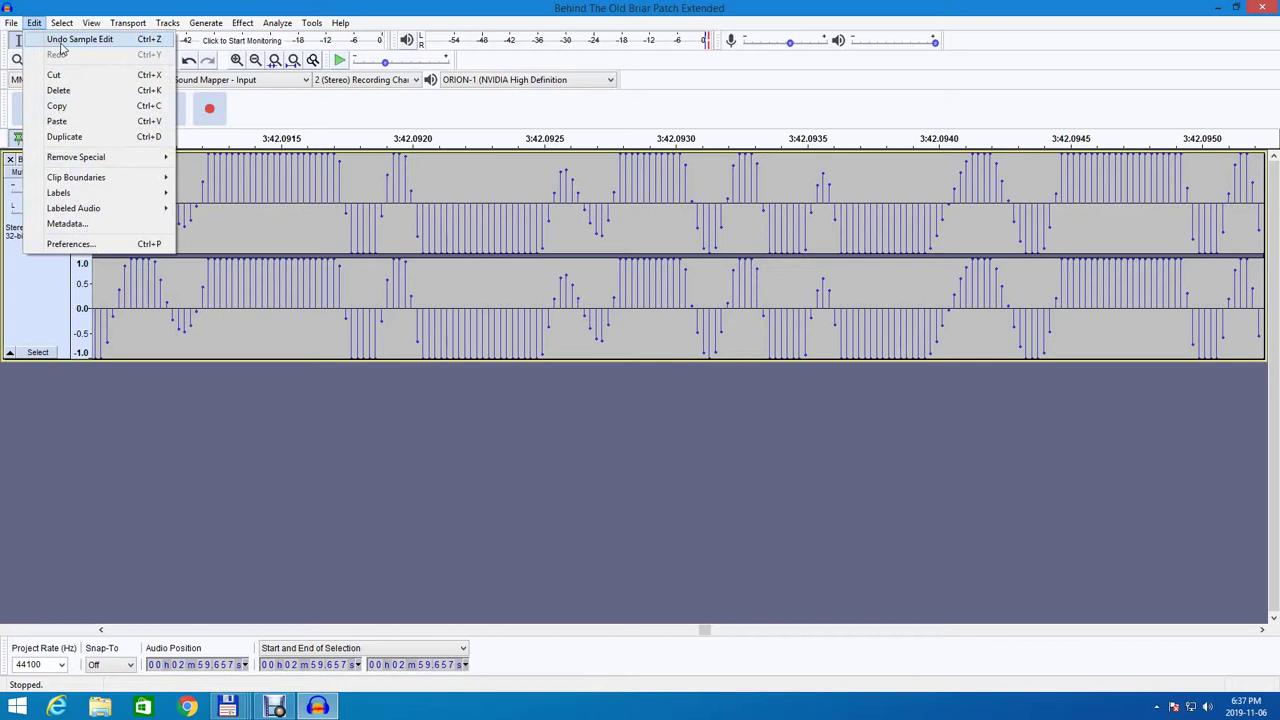
pyautogui.click(60, 40)
pyautogui.click(34, 23)
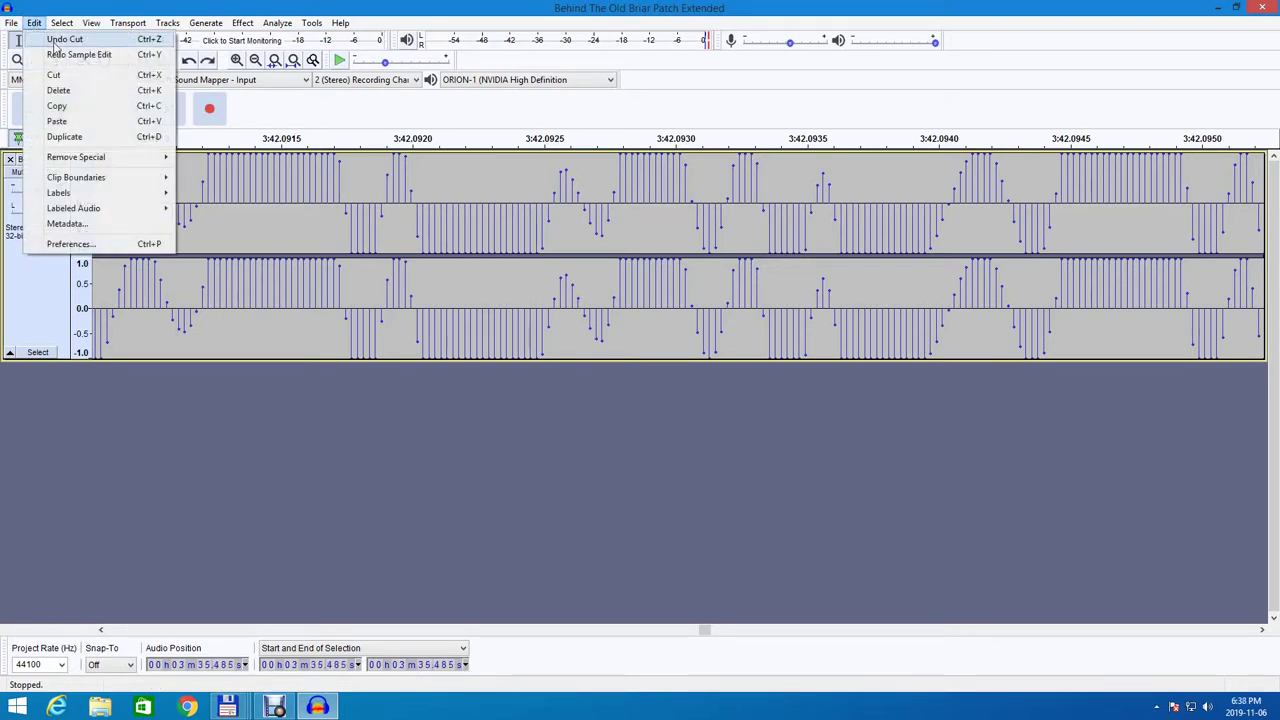
pyautogui.click(60, 40)
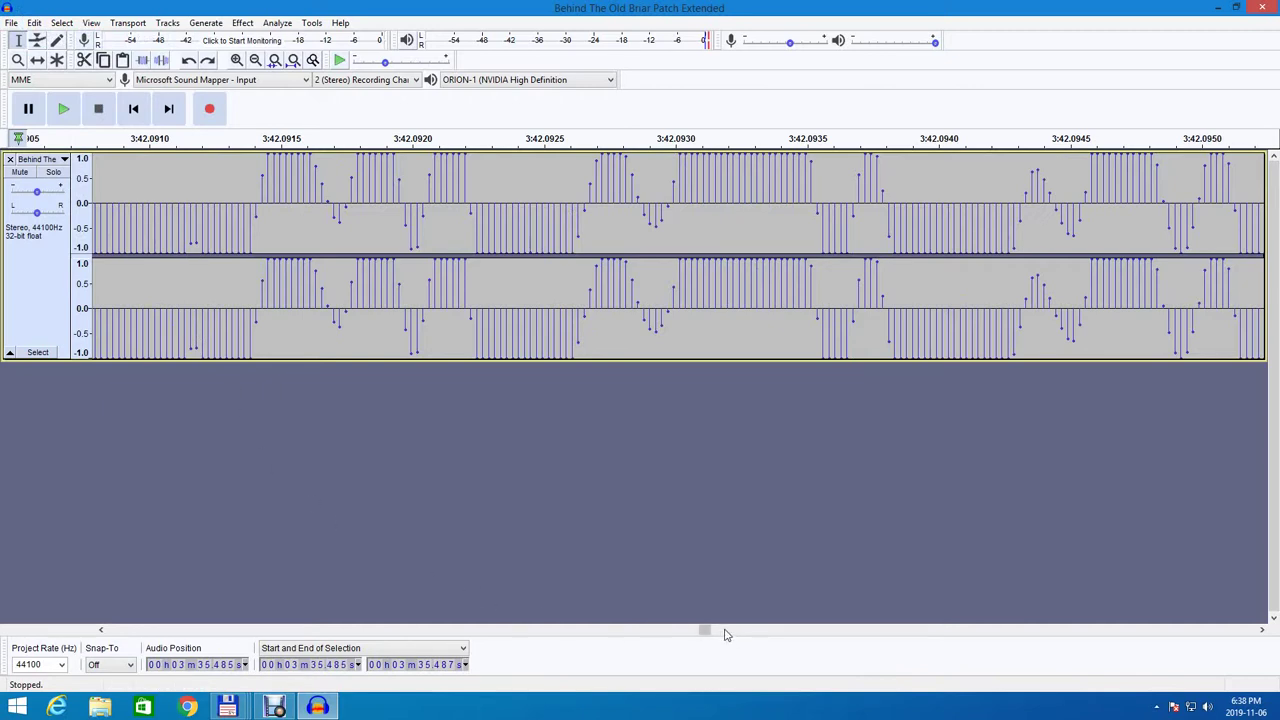
# Play the track from 2:56.761, pause at about 3:33.437 to inspect the waveform, and stop playback.
pyautogui.moveTo(706, 631); pyautogui.dragTo(589, 626)
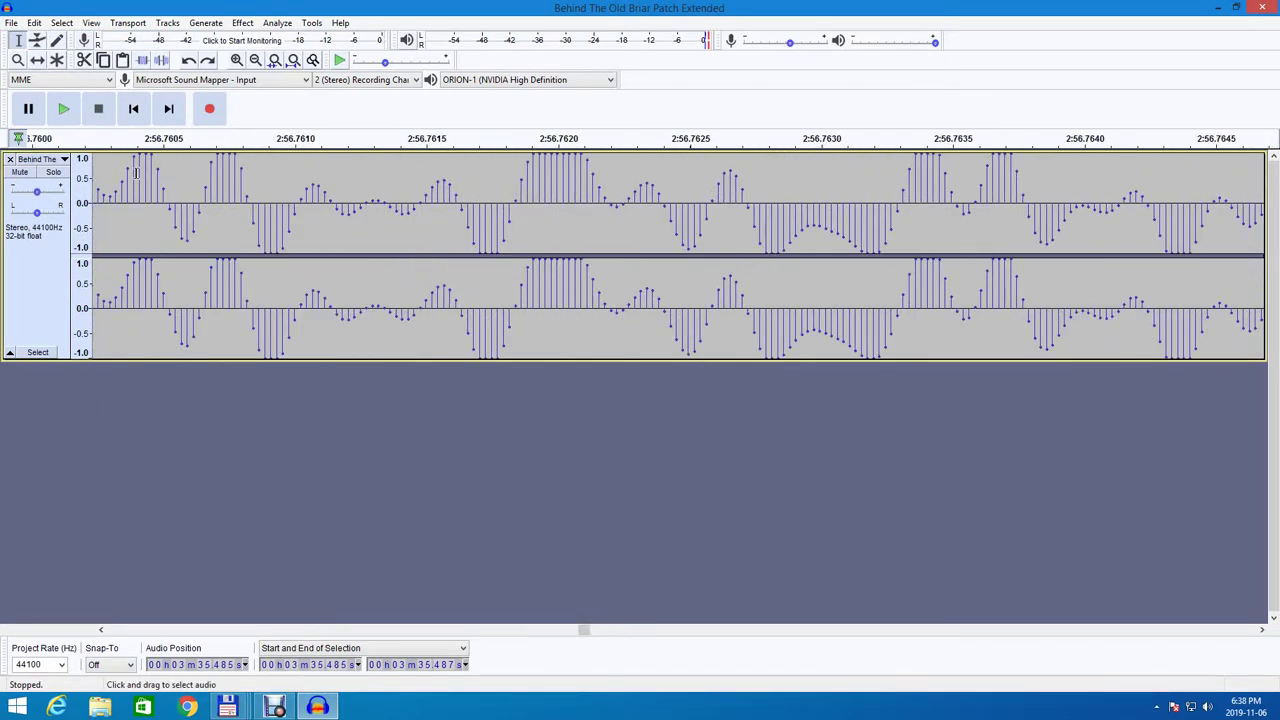
pyautogui.click(33, 23)
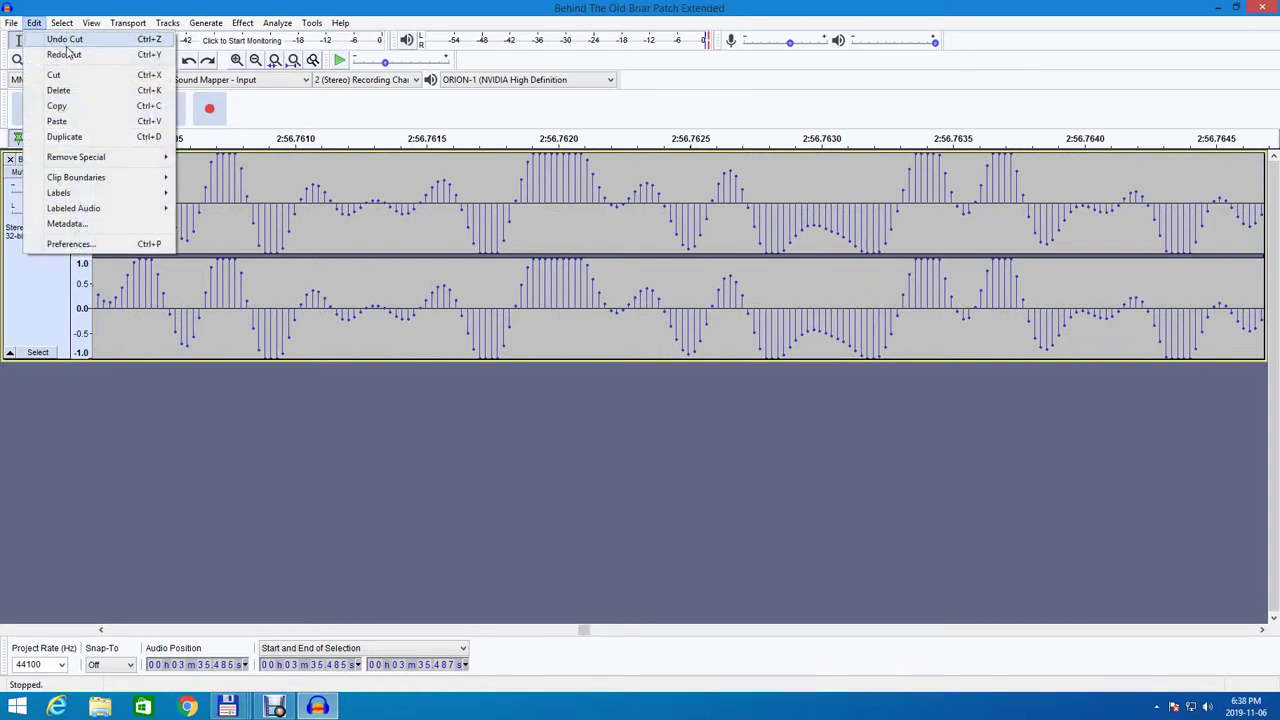
pyautogui.moveTo(67, 195)
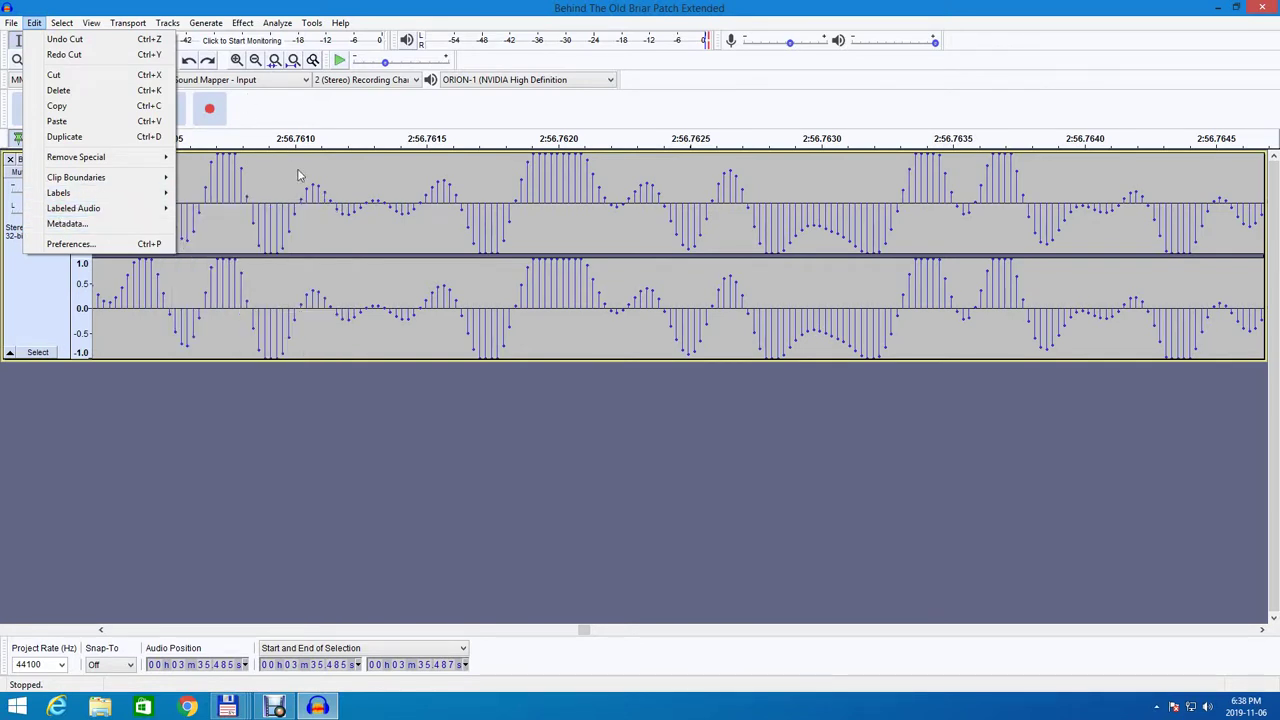
pyautogui.click(333, 180)
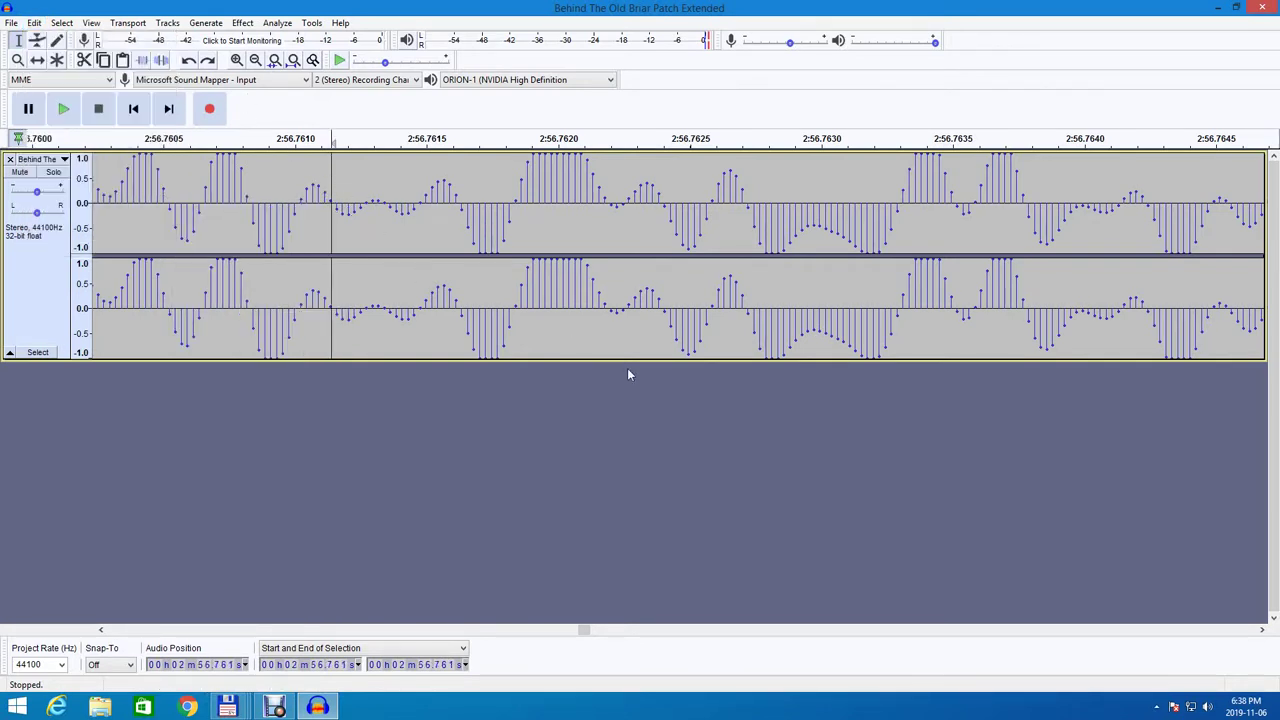
pyautogui.click(63, 110)
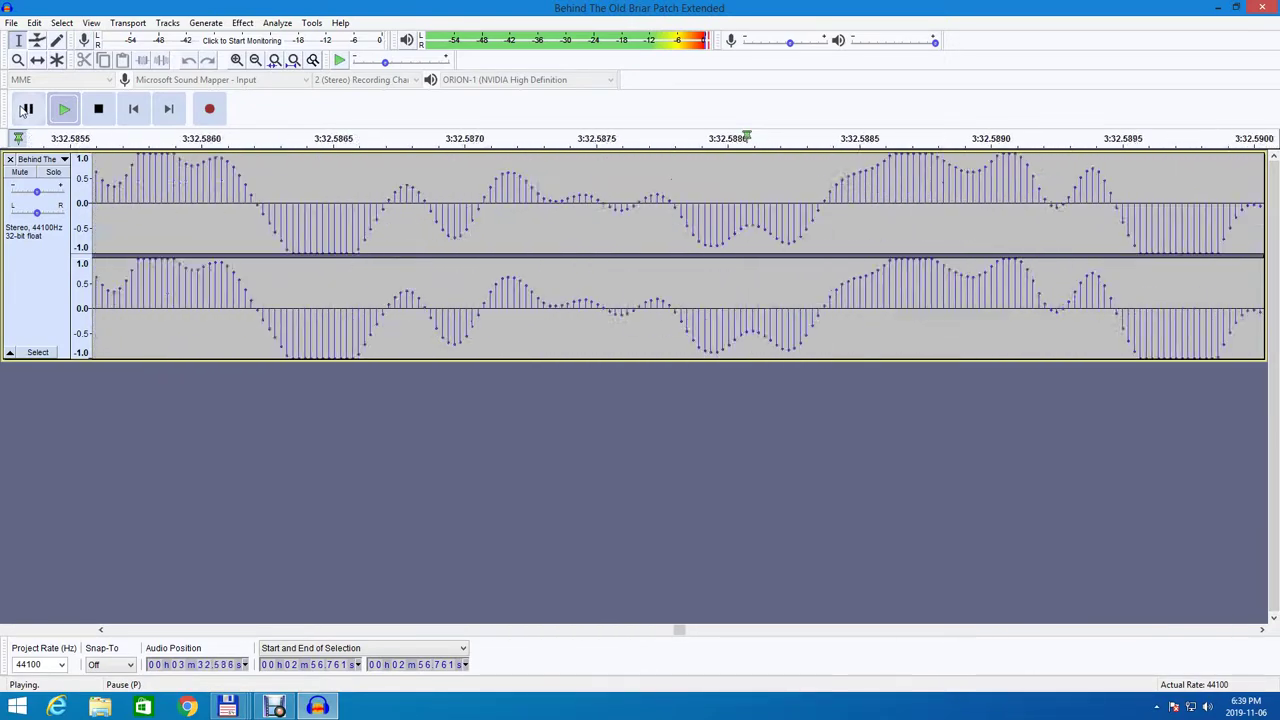
pyautogui.click(25, 110)
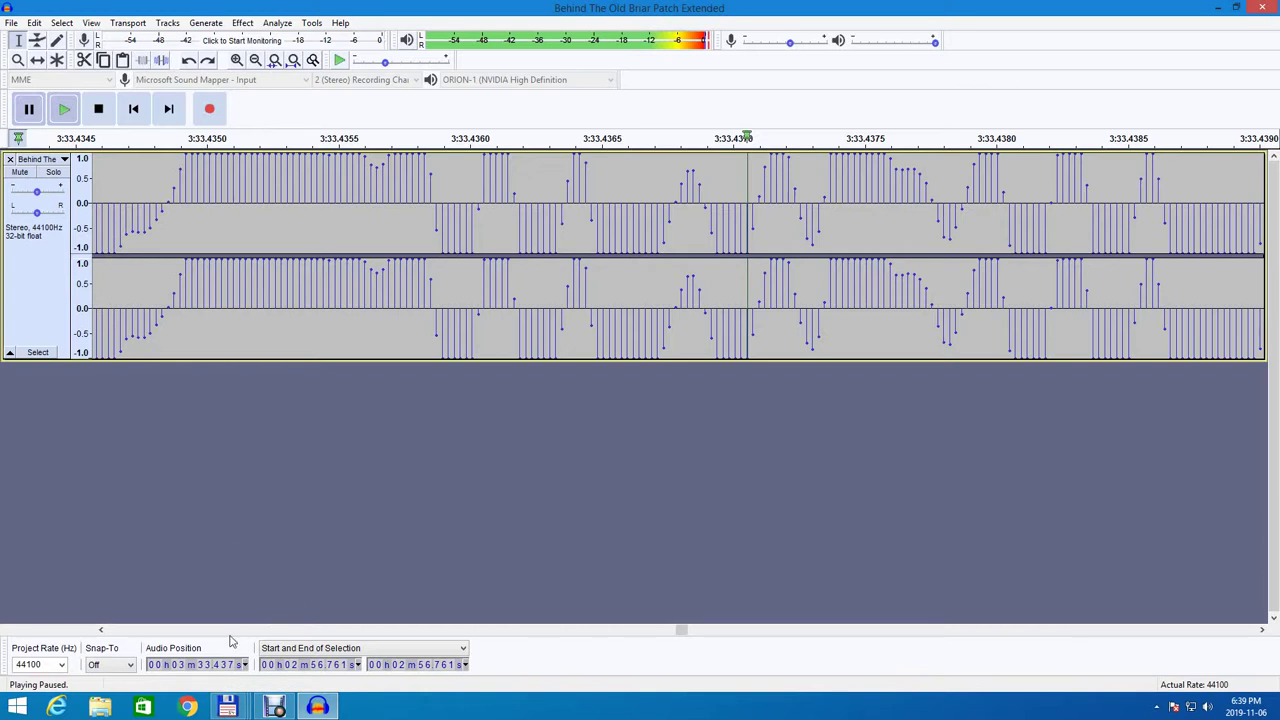
pyautogui.click(101, 630)
pyautogui.click(103, 631)
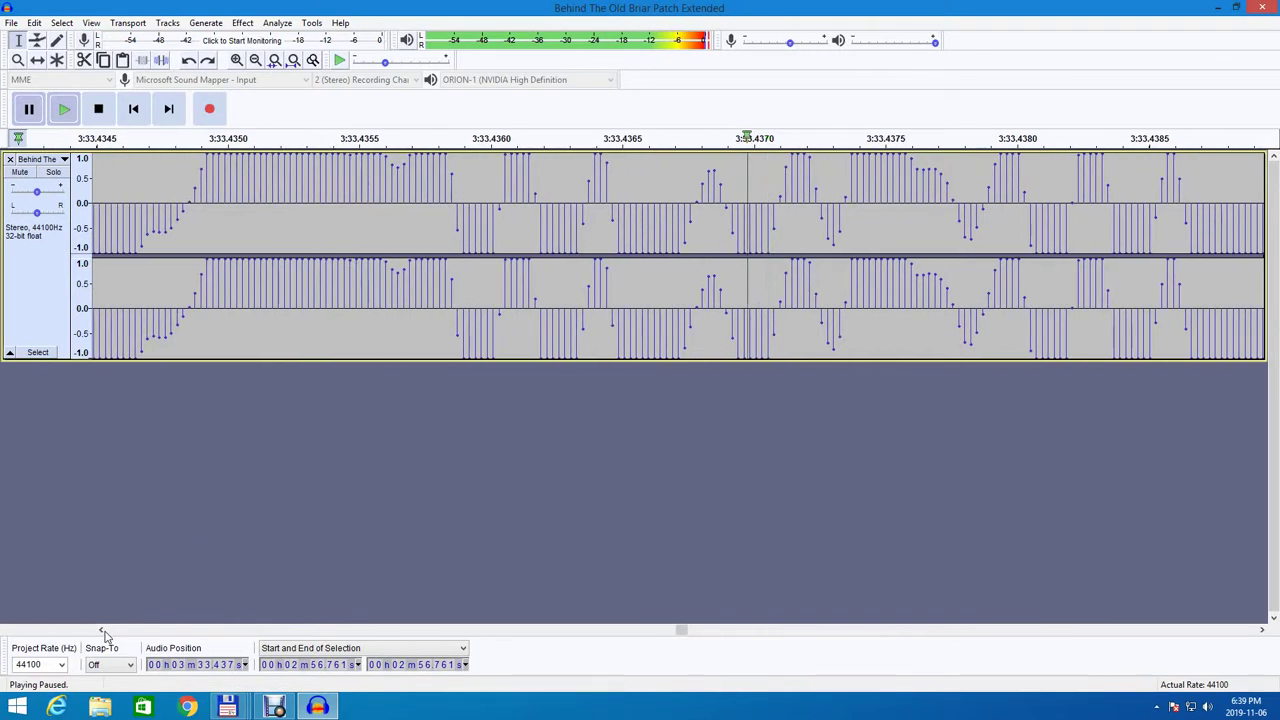
pyautogui.click(98, 112)
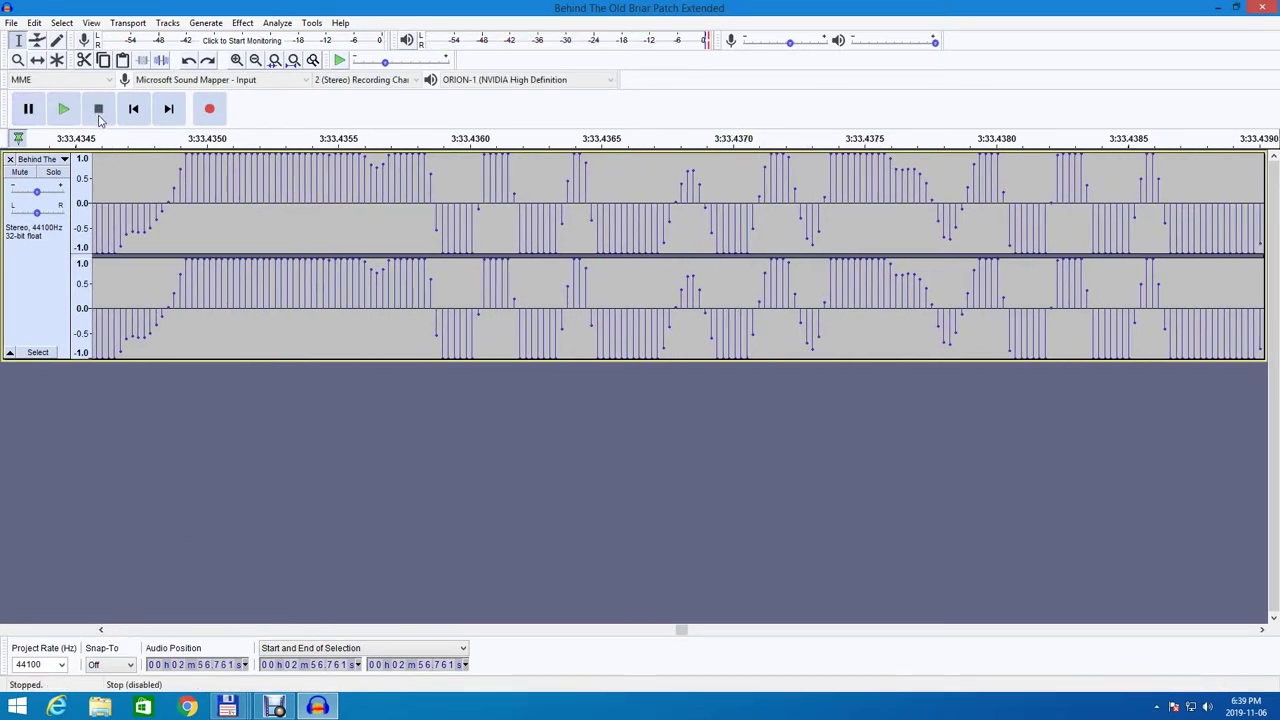
# Select the audio from about 3:33.430 to 3:33.439, play it, and clear the selection.
pyautogui.click(101, 630)
pyautogui.click(101, 631)
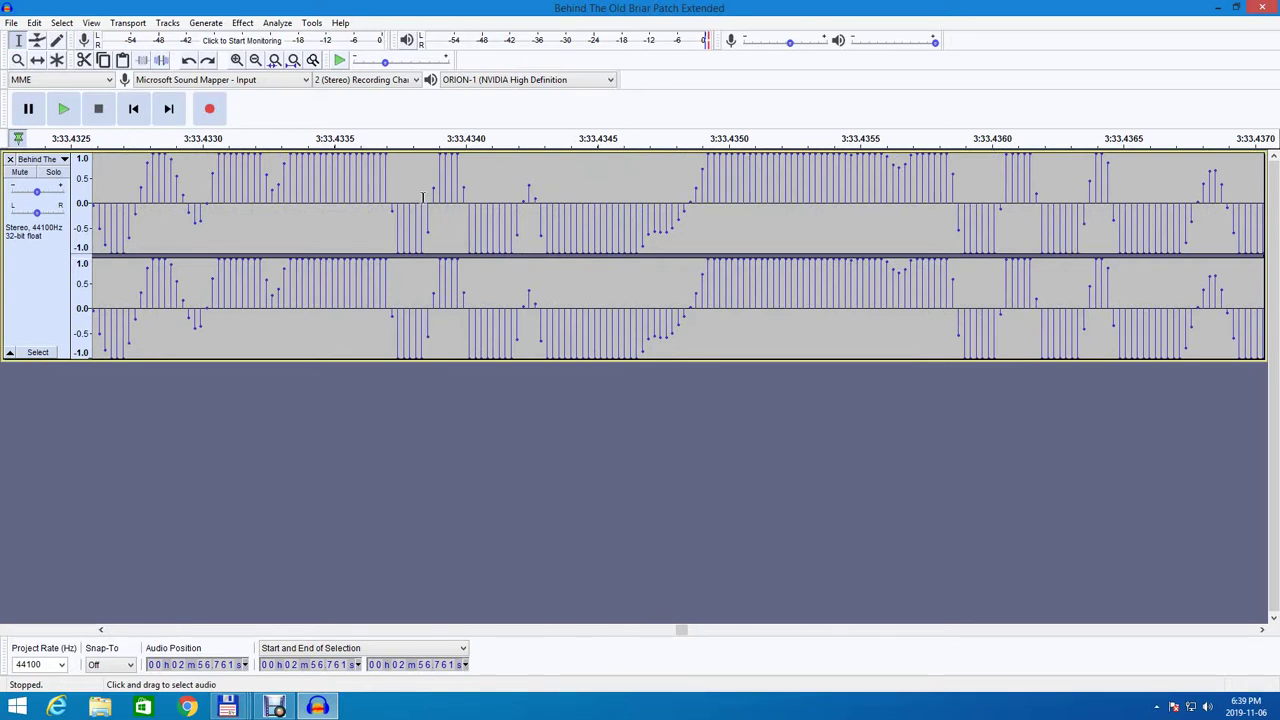
pyautogui.moveTo(422, 197); pyautogui.dragTo(1272, 364)
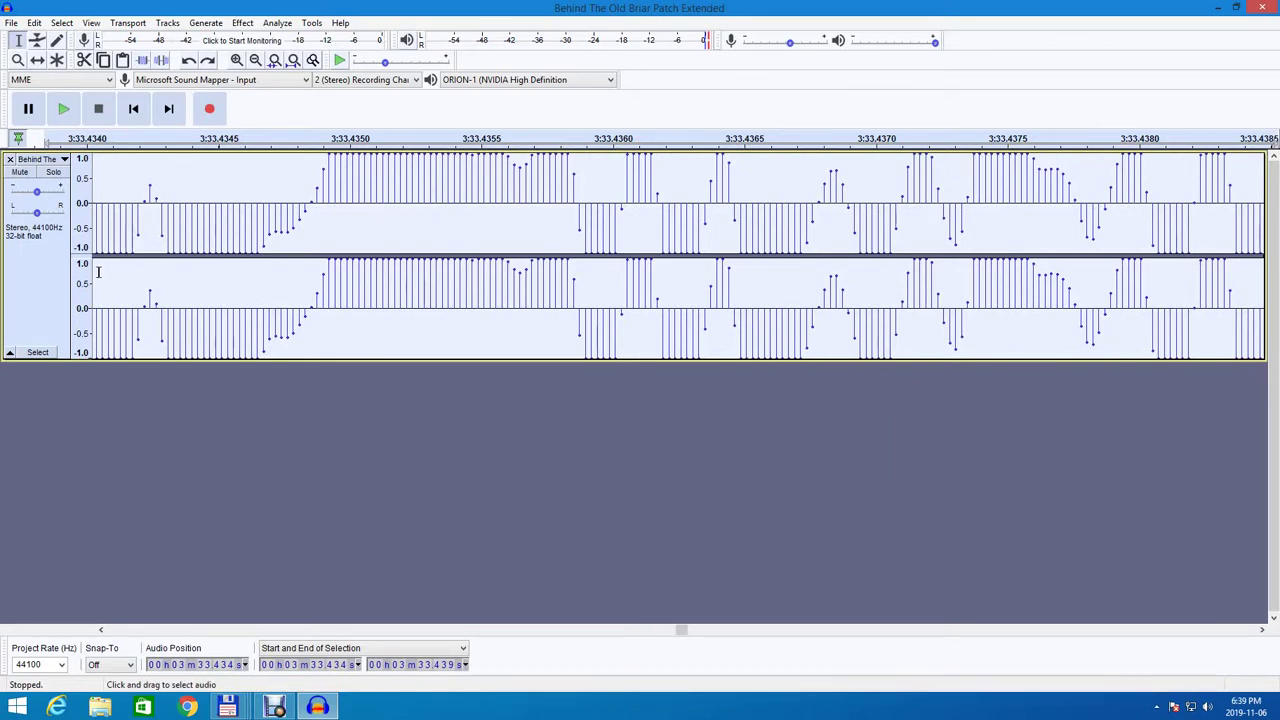
pyautogui.moveTo(98, 271); pyautogui.dragTo(14, 276)
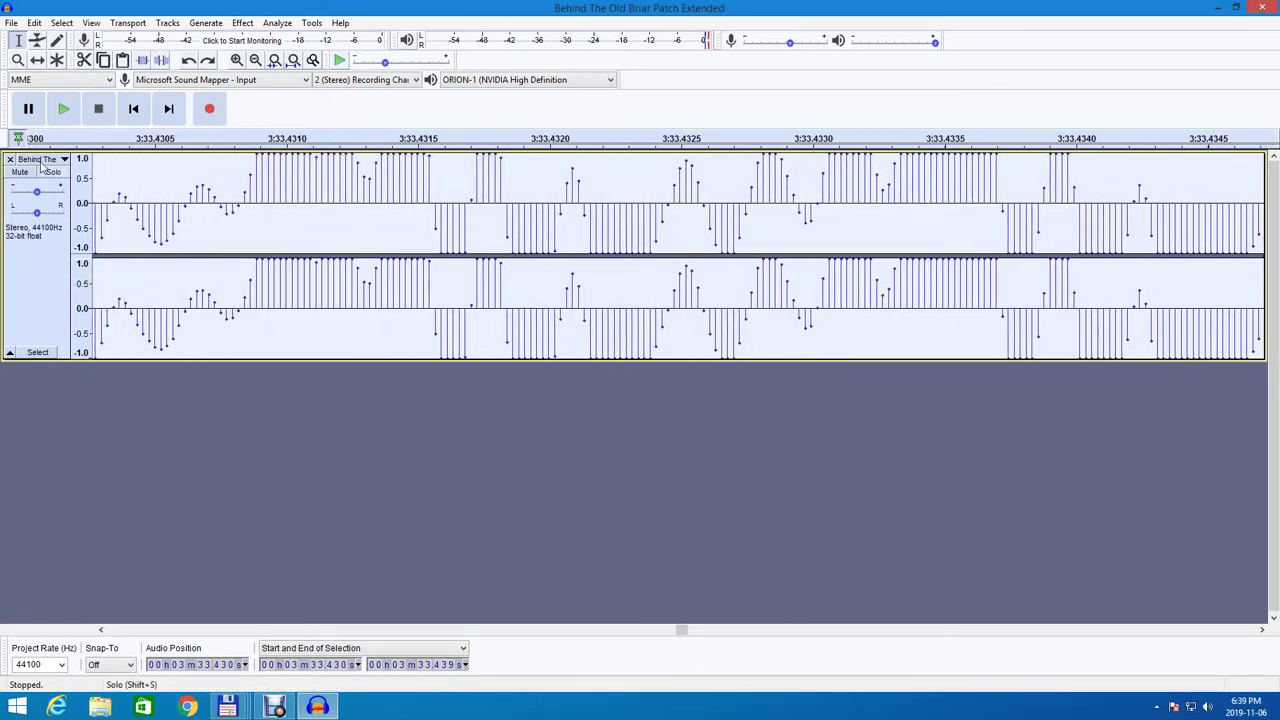
pyautogui.click(62, 112)
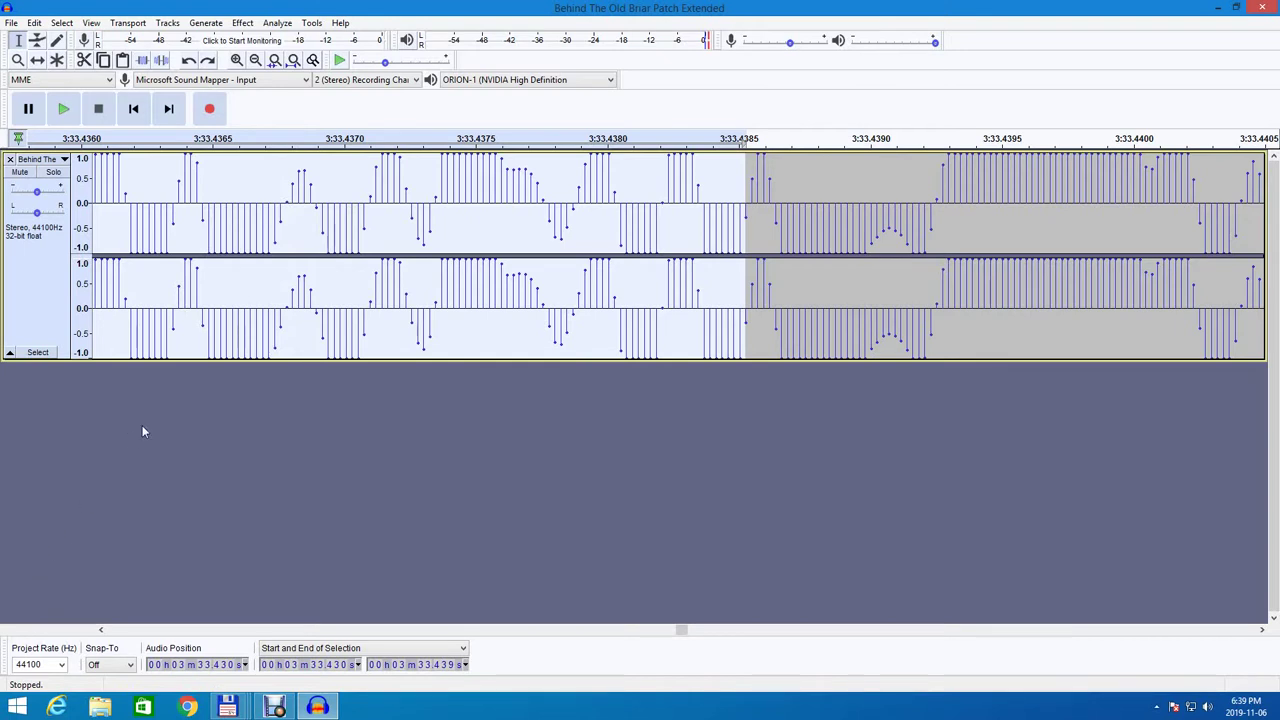
pyautogui.click(200, 338)
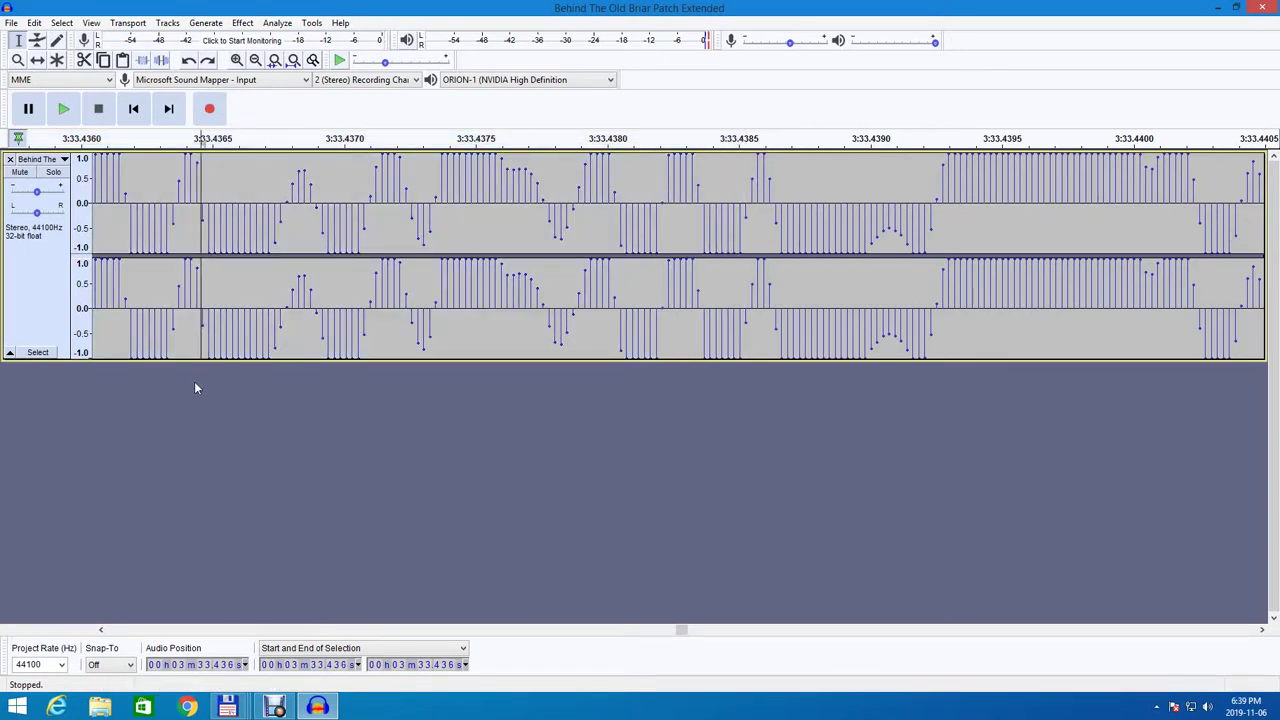
# Select both channels from about 3:33.434 to 3:33.435 and zoom in until the individual samples are widely spaced.
pyautogui.click(101, 630)
pyautogui.moveTo(101, 630); pyautogui.dragTo(103, 634)
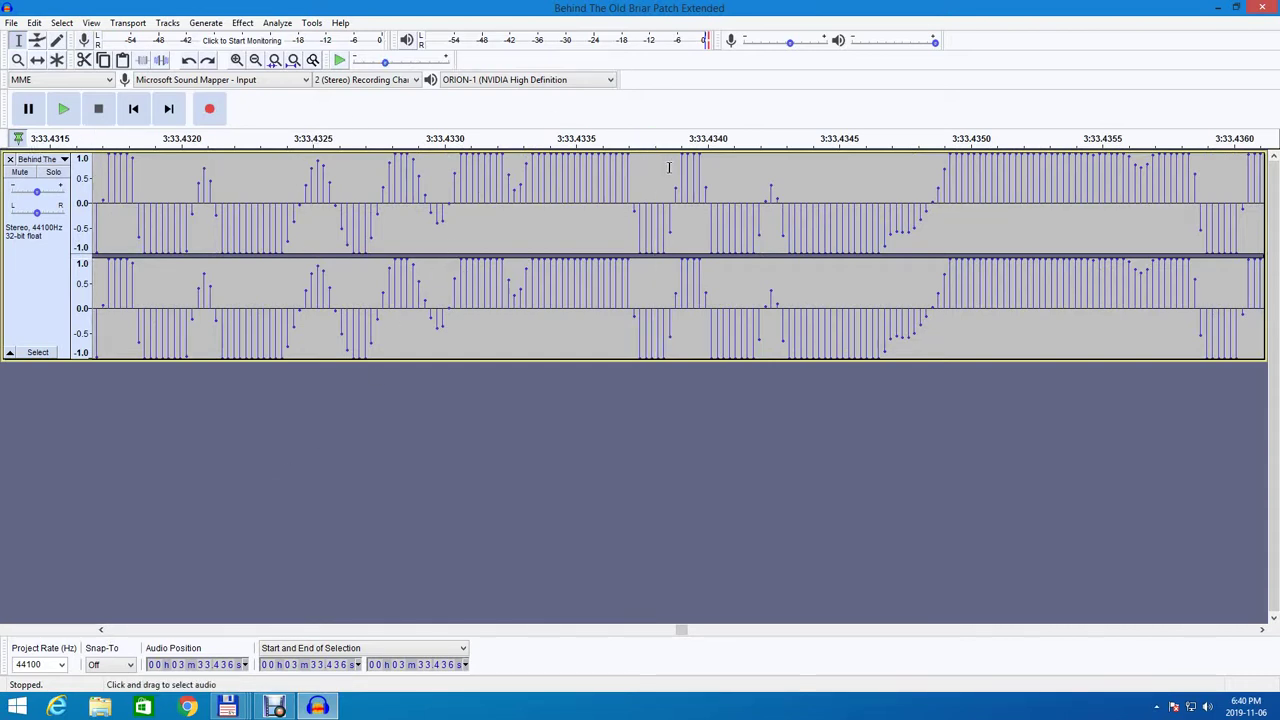
pyautogui.moveTo(675, 171); pyautogui.dragTo(881, 200)
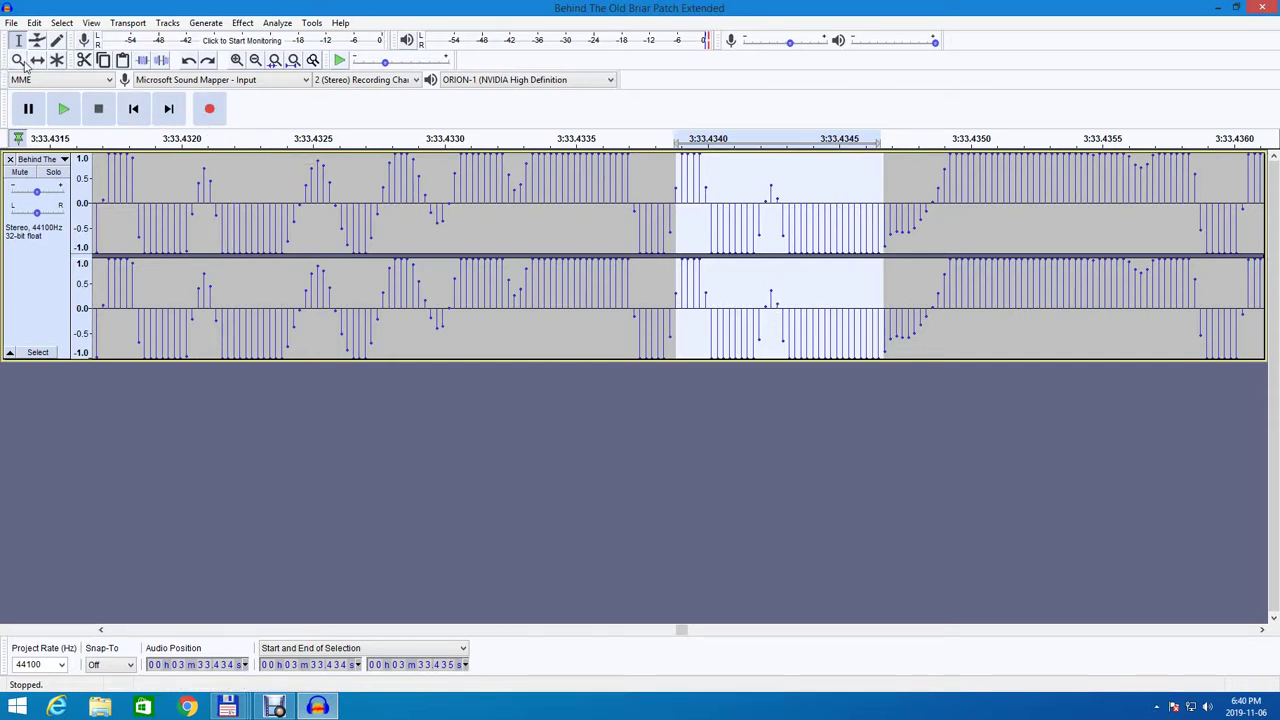
pyautogui.rightClick(748, 240)
pyautogui.click(748, 240)
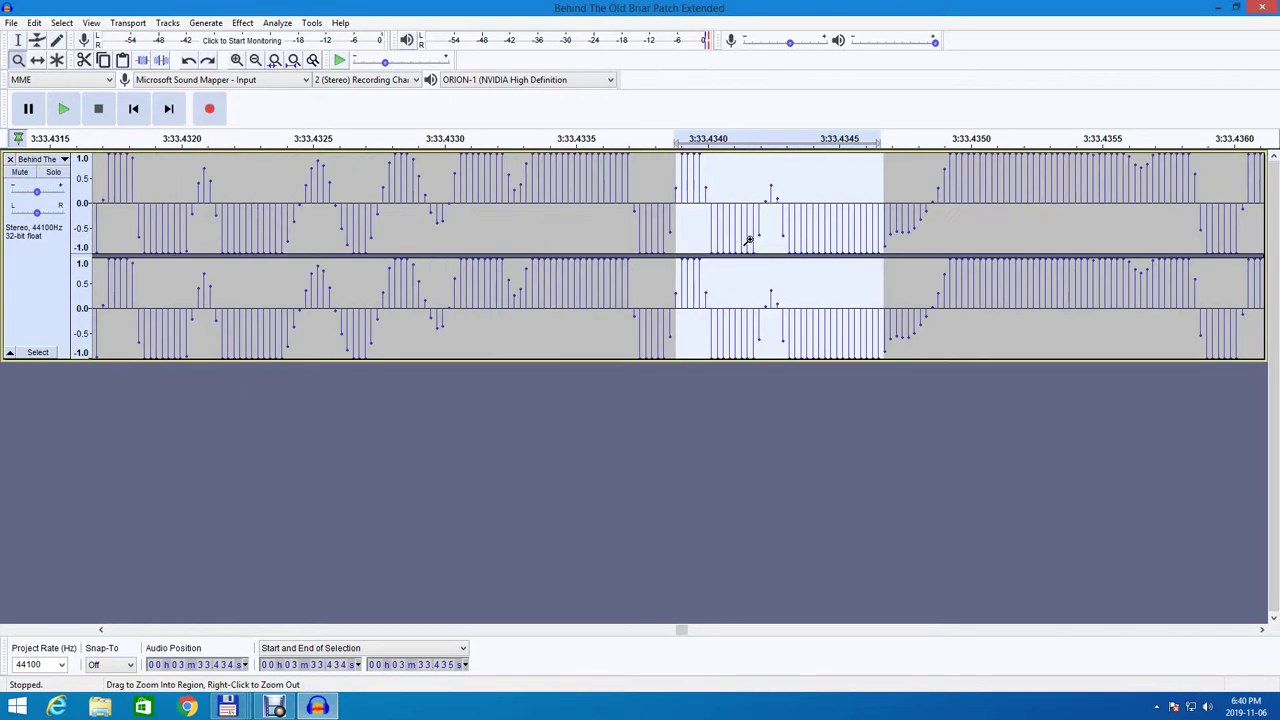
pyautogui.click(748, 240)
pyautogui.click(748, 240)
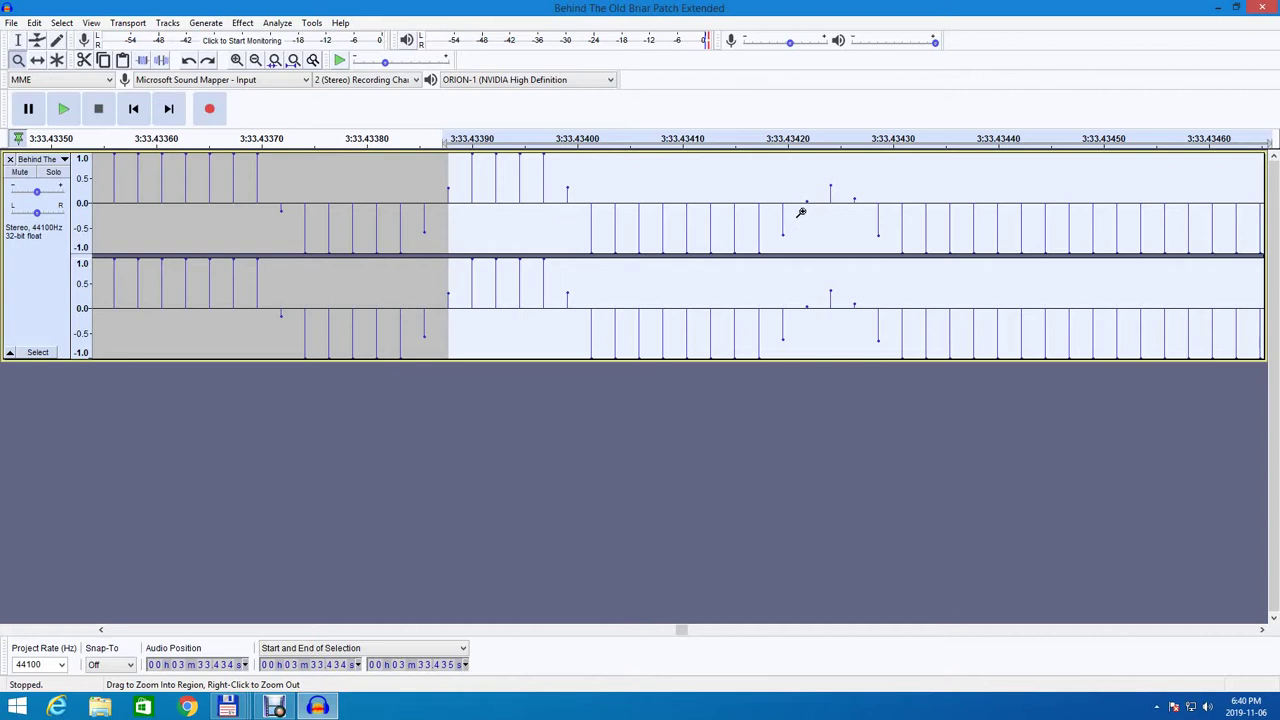
# Redraw the left channel's samples around 3:33.4342 to about -0.8, flattening the small peak into the surrounding trough.
pyautogui.click(57, 40)
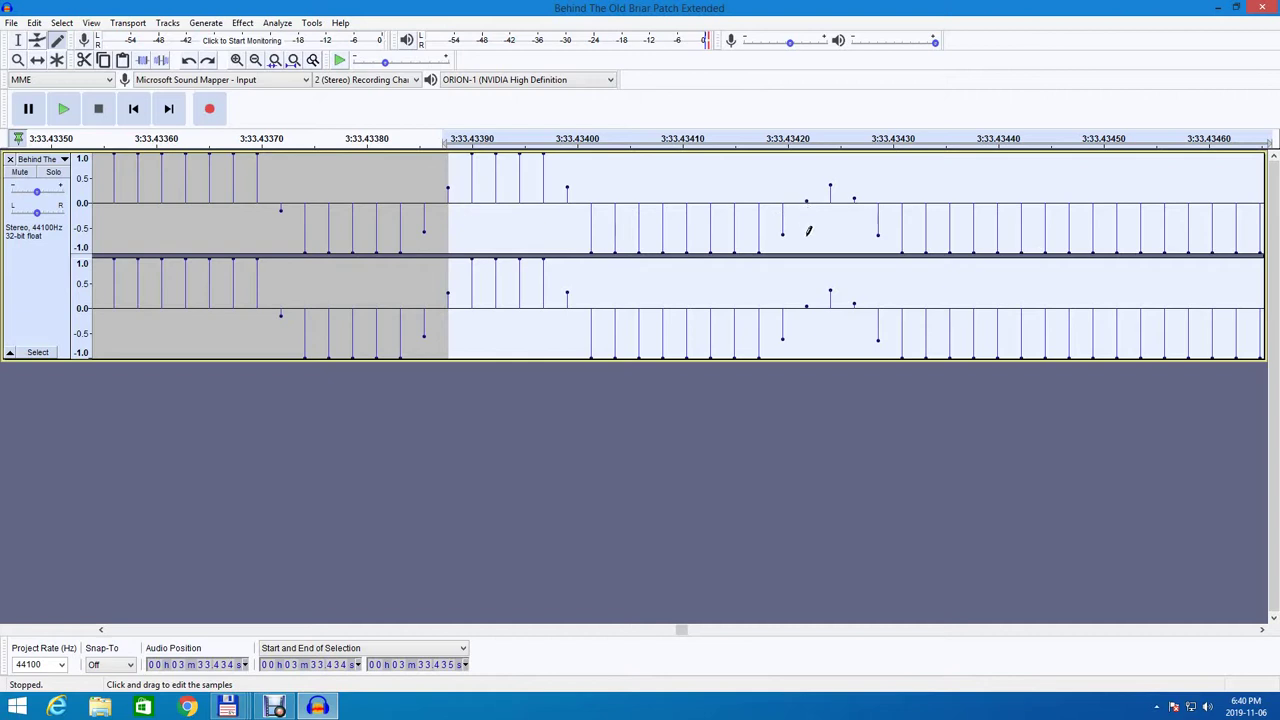
pyautogui.click(805, 233)
pyautogui.click(783, 247)
pyautogui.click(832, 228)
pyautogui.click(855, 230)
pyautogui.click(854, 241)
pyautogui.click(831, 243)
pyautogui.click(807, 246)
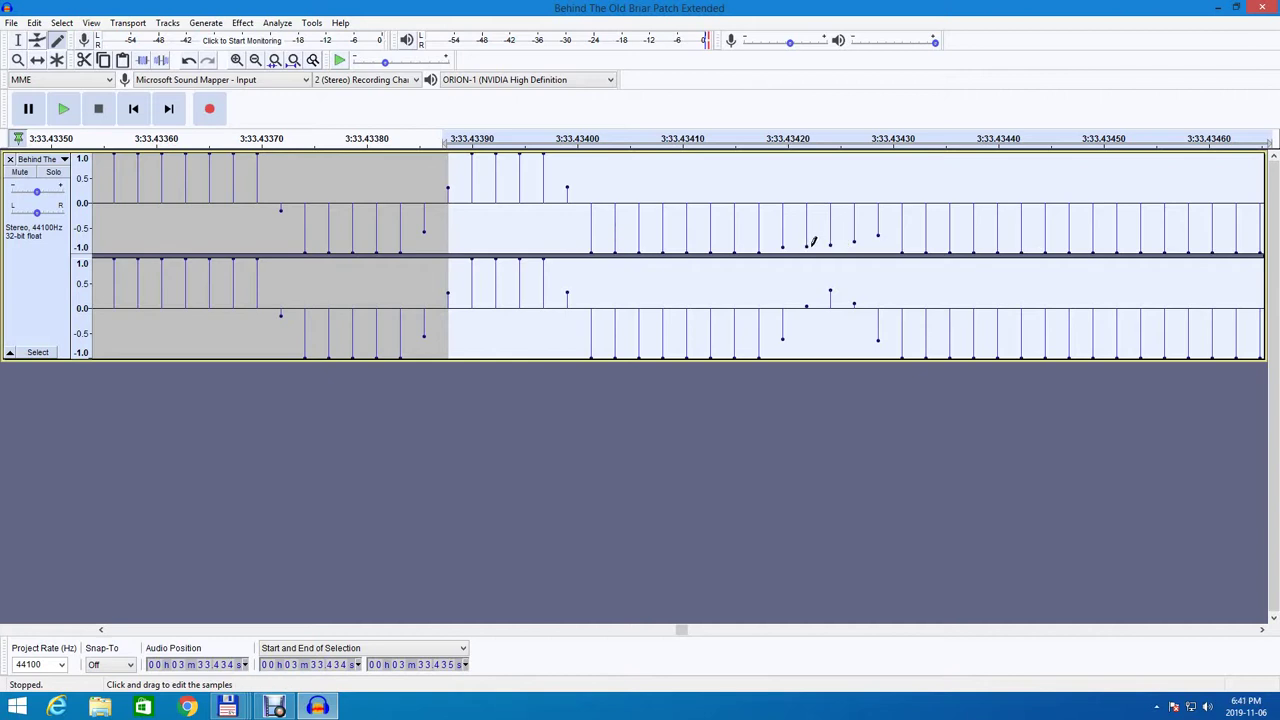
pyautogui.click(888, 245)
# Redraw the right channel's samples around 3:33.4342 to about -0.7 and fine-tune the matching left-channel samples.
pyautogui.click(830, 344)
pyautogui.click(878, 346)
pyautogui.click(856, 337)
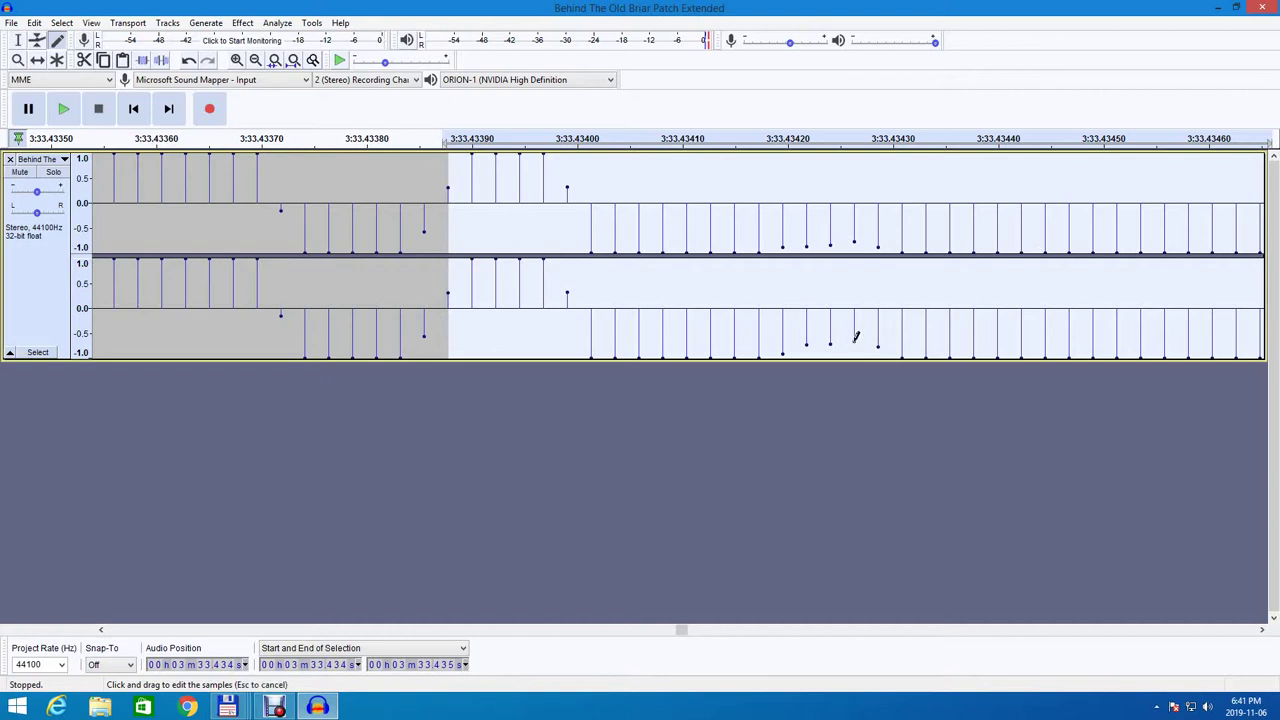
pyautogui.click(833, 240)
pyautogui.click(809, 246)
pyautogui.click(808, 241)
# Deselect the track and switch from the Draw tool back to the Selection tool.
pyautogui.click(139, 184)
pyautogui.click(141, 148)
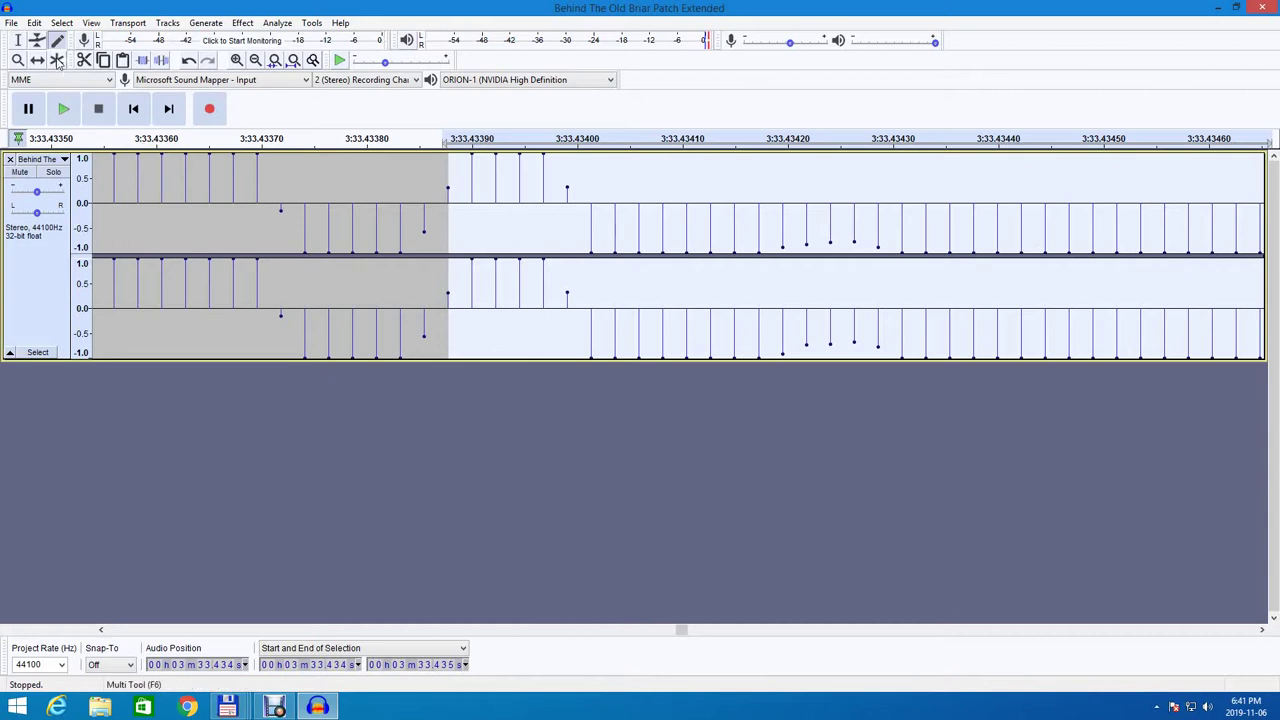
pyautogui.click(13, 23)
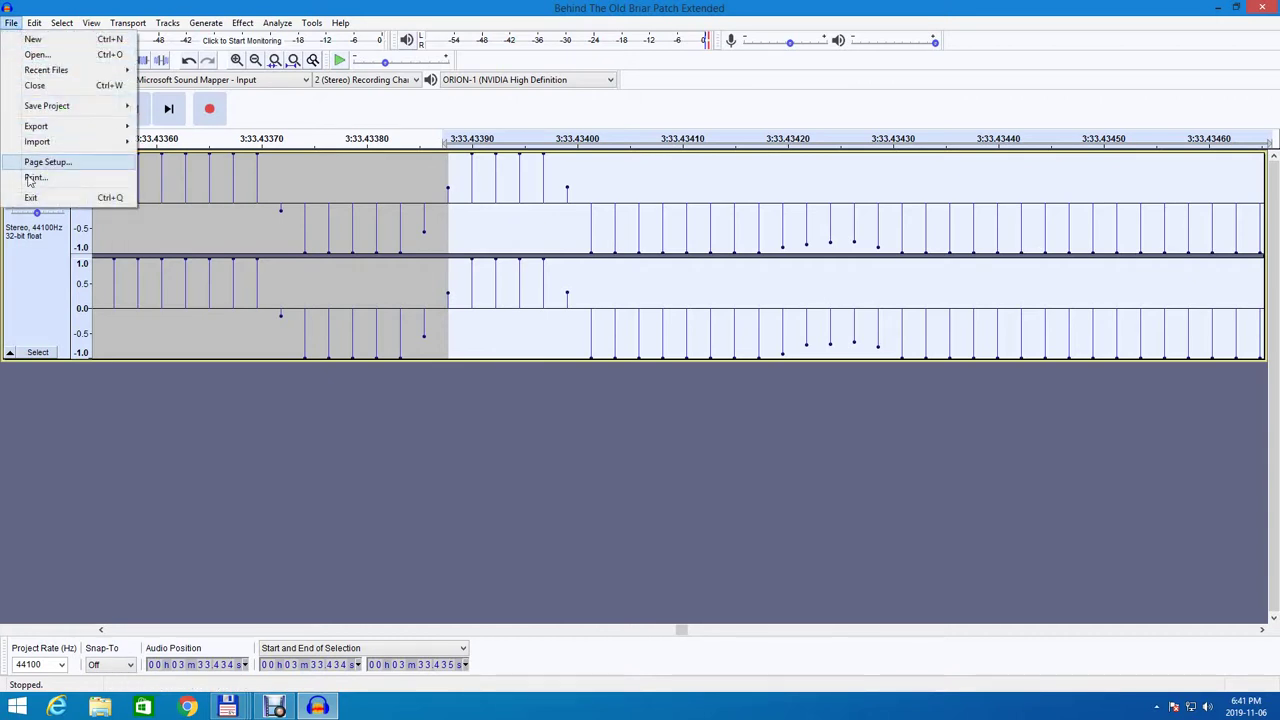
pyautogui.click(121, 601)
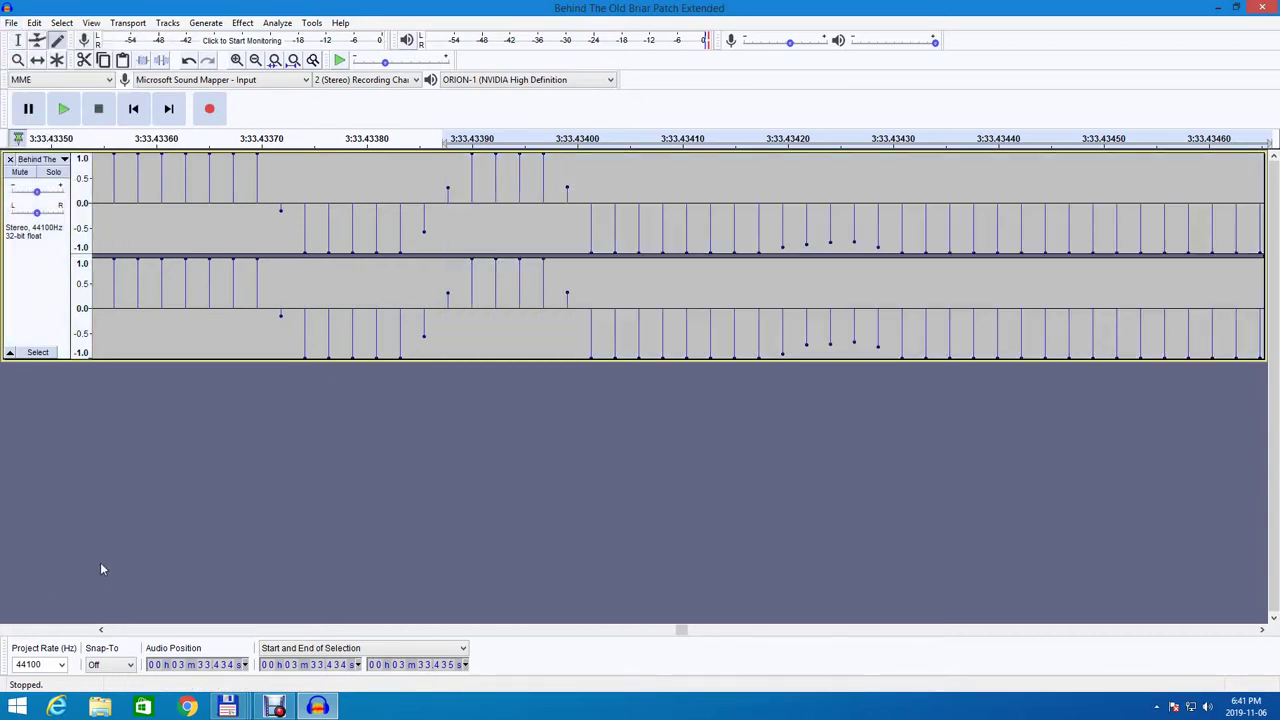
pyautogui.click(18, 40)
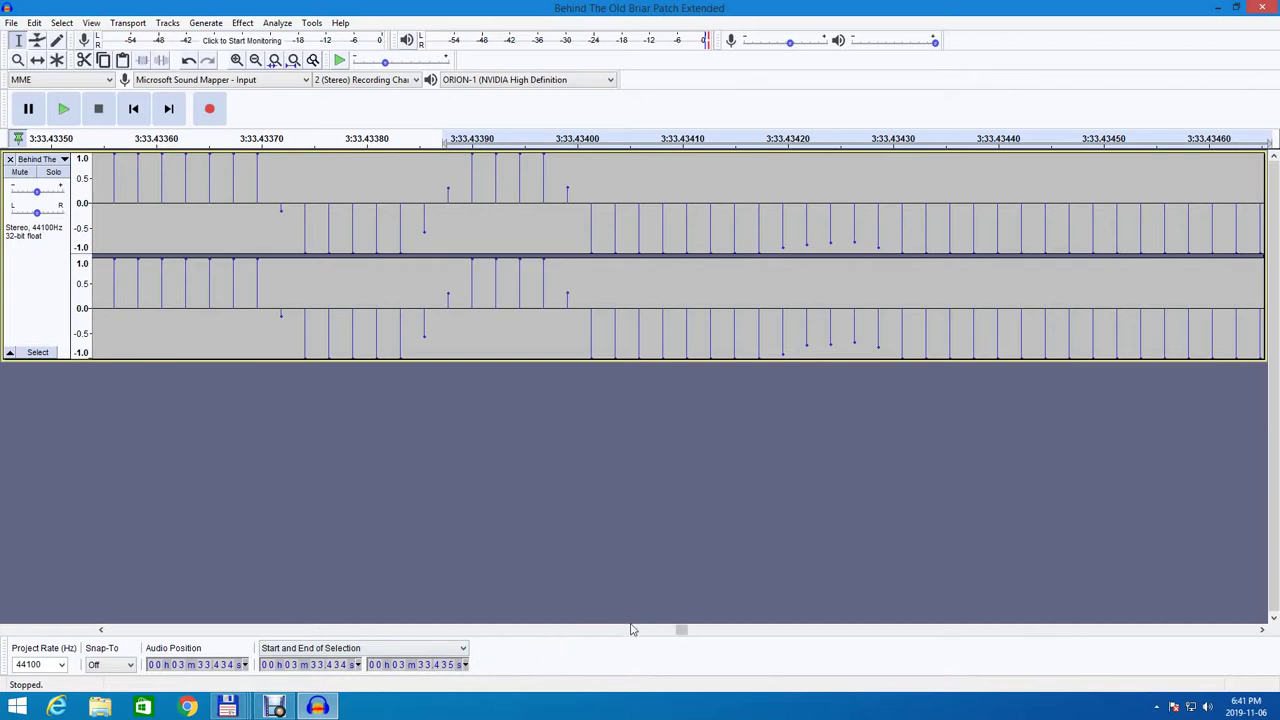
# Play the track from about 2:49.122 through the repaired join and stop at about 3:36.5.
pyautogui.moveTo(680, 630); pyautogui.dragTo(561, 638)
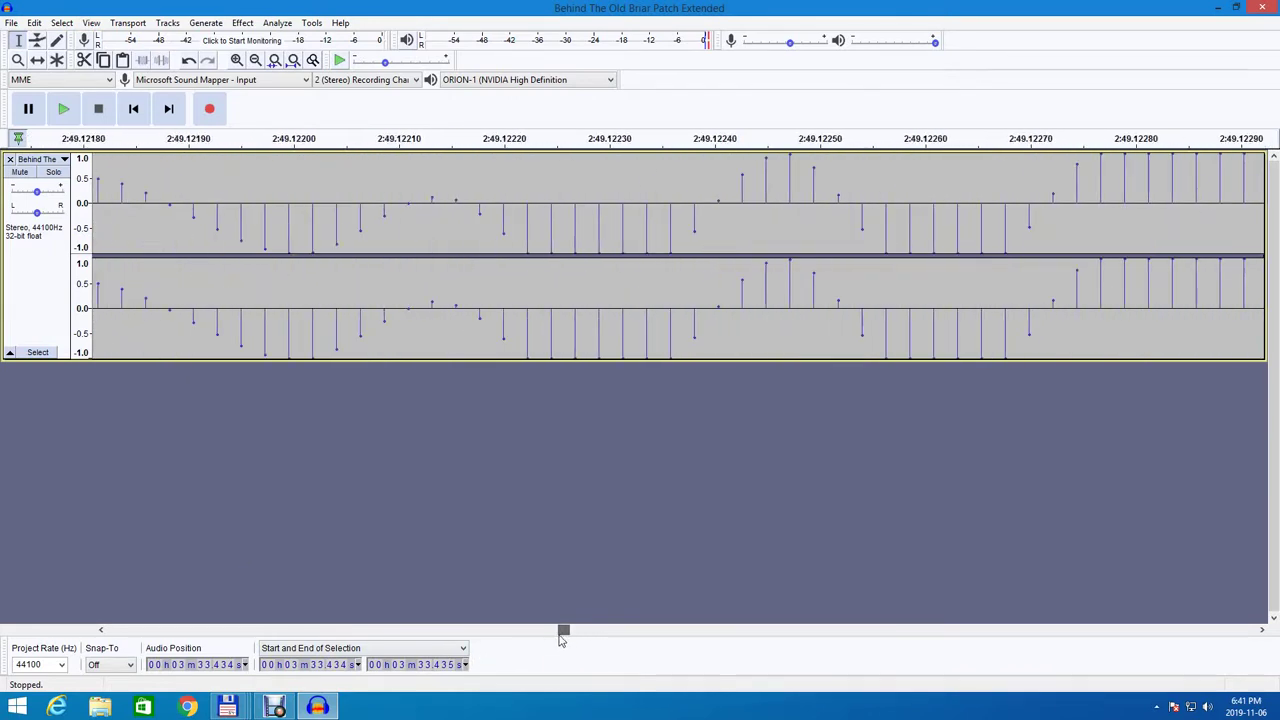
pyautogui.click(100, 200)
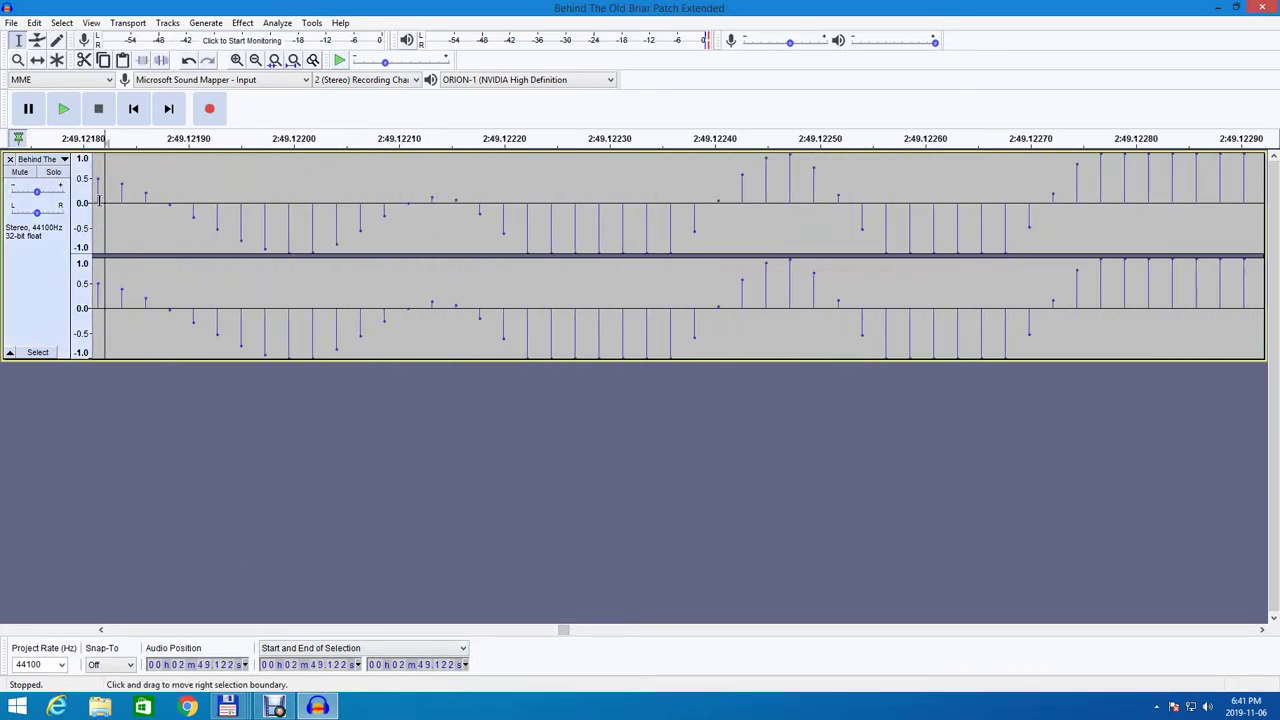
pyautogui.click(63, 108)
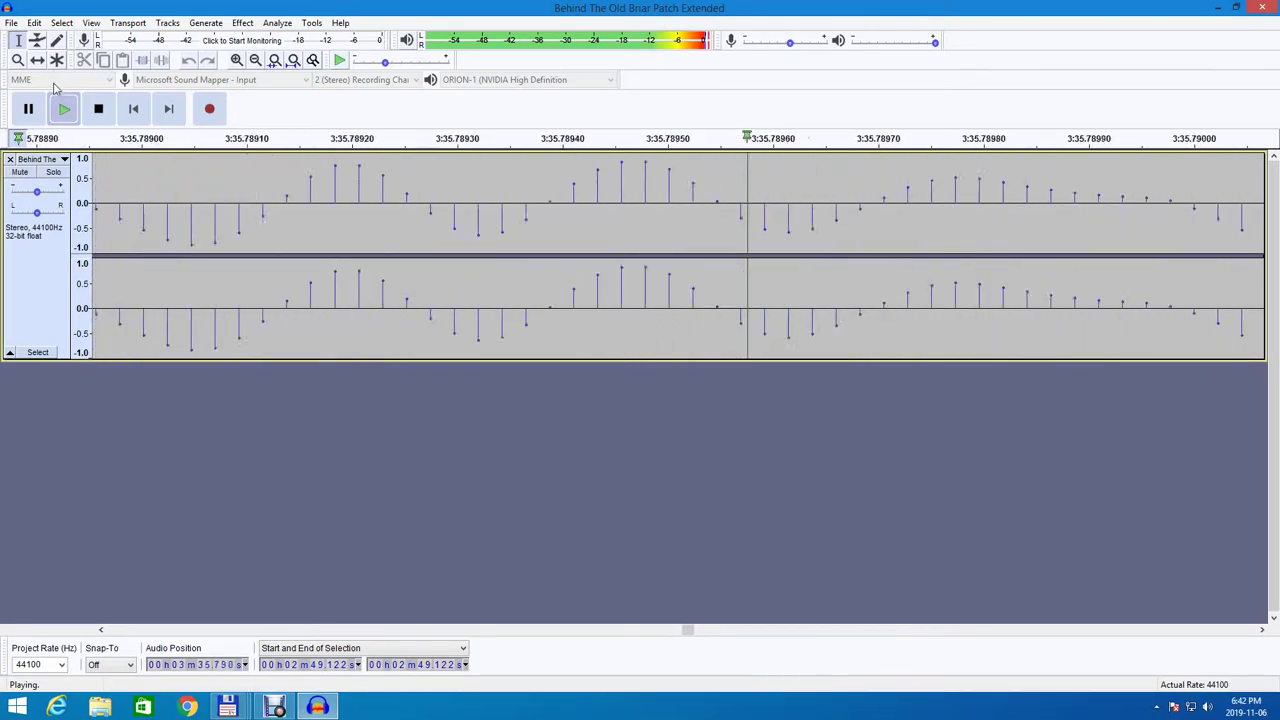
pyautogui.press('space')
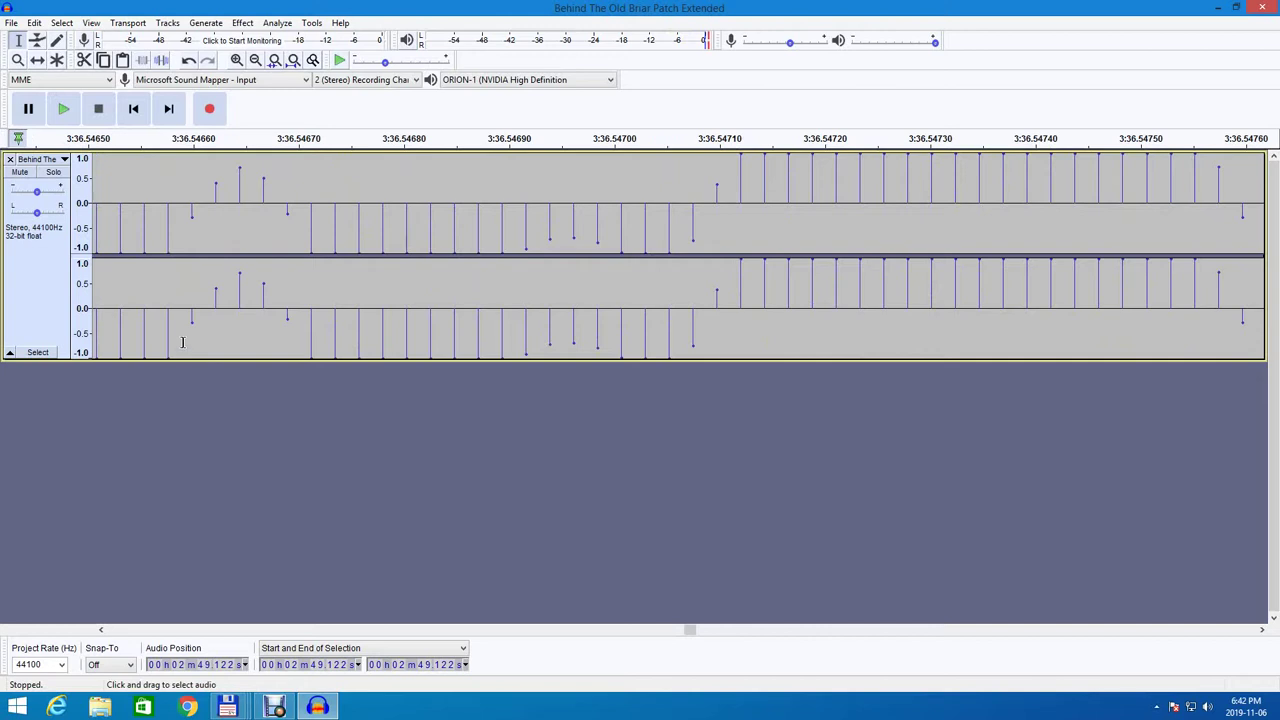
# Redraw the left channel's samples around 3:36.5450 into a small rounded peak of about 0.3, with the sample before it at about -0.3.
pyautogui.click(104, 630)
pyautogui.moveTo(104, 630); pyautogui.dragTo(104, 632)
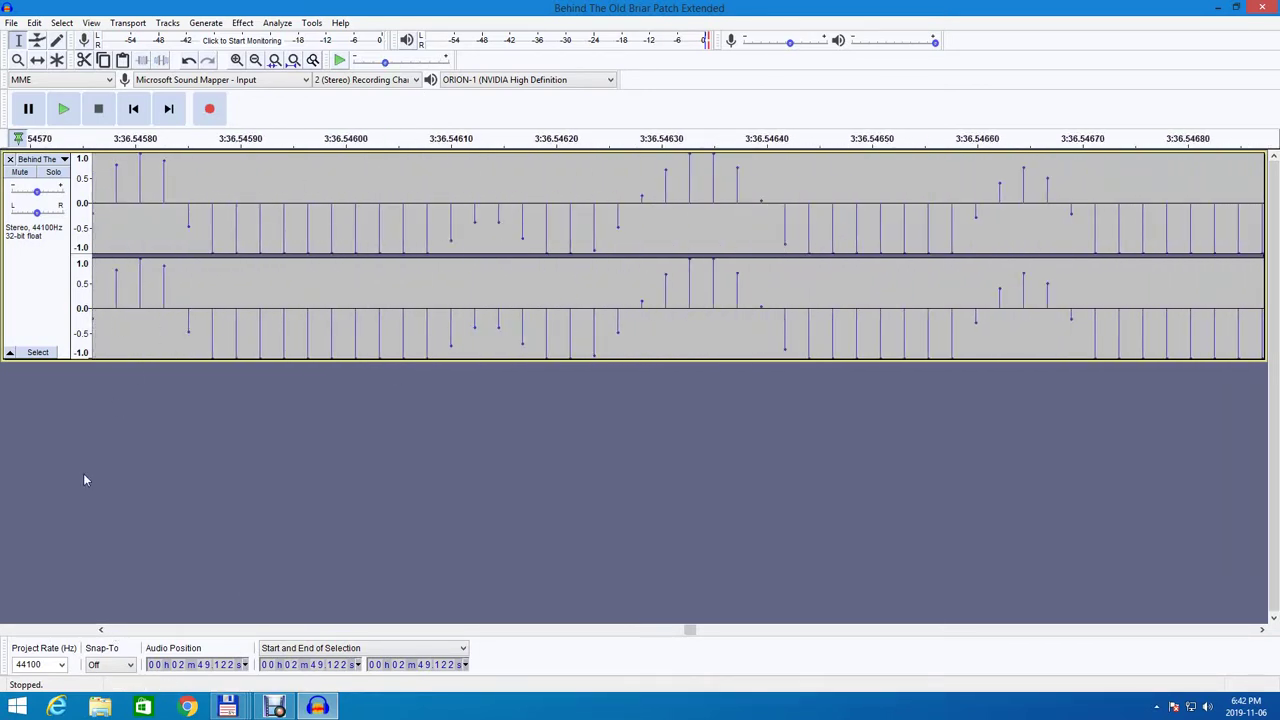
pyautogui.moveTo(102, 630); pyautogui.dragTo(102, 630)
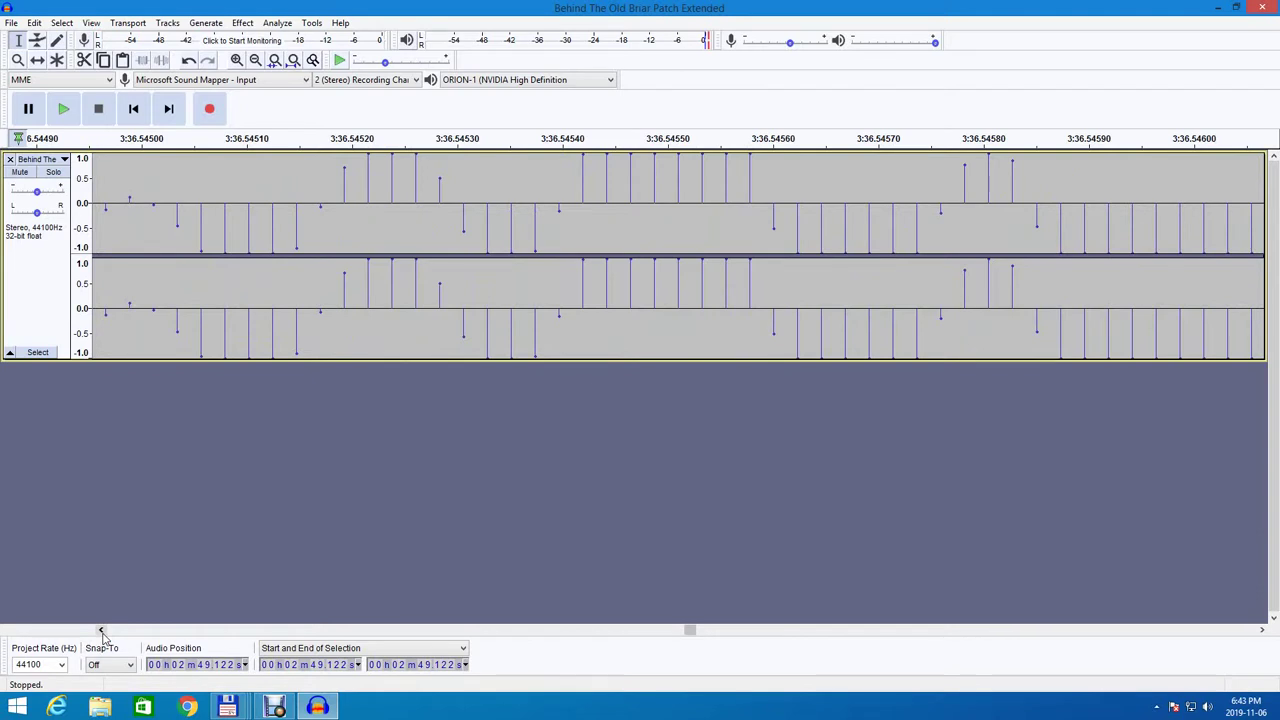
pyautogui.moveTo(102, 632); pyautogui.dragTo(102, 632)
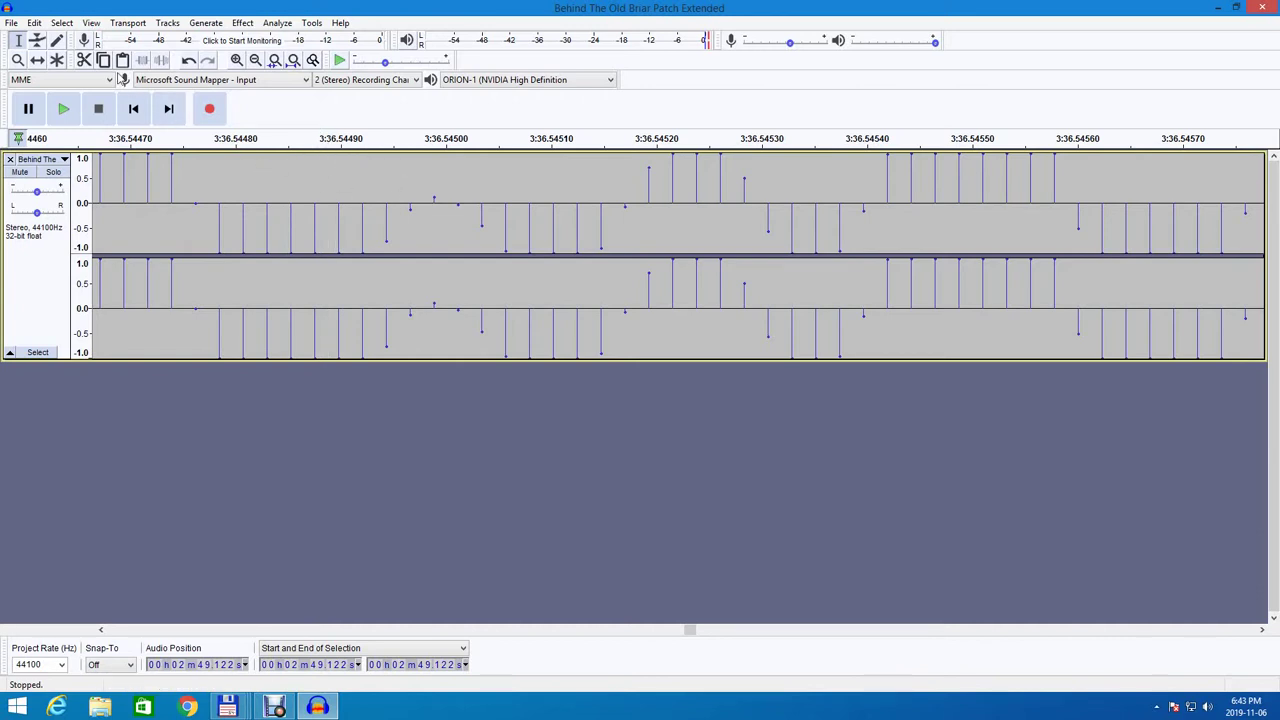
pyautogui.click(57, 42)
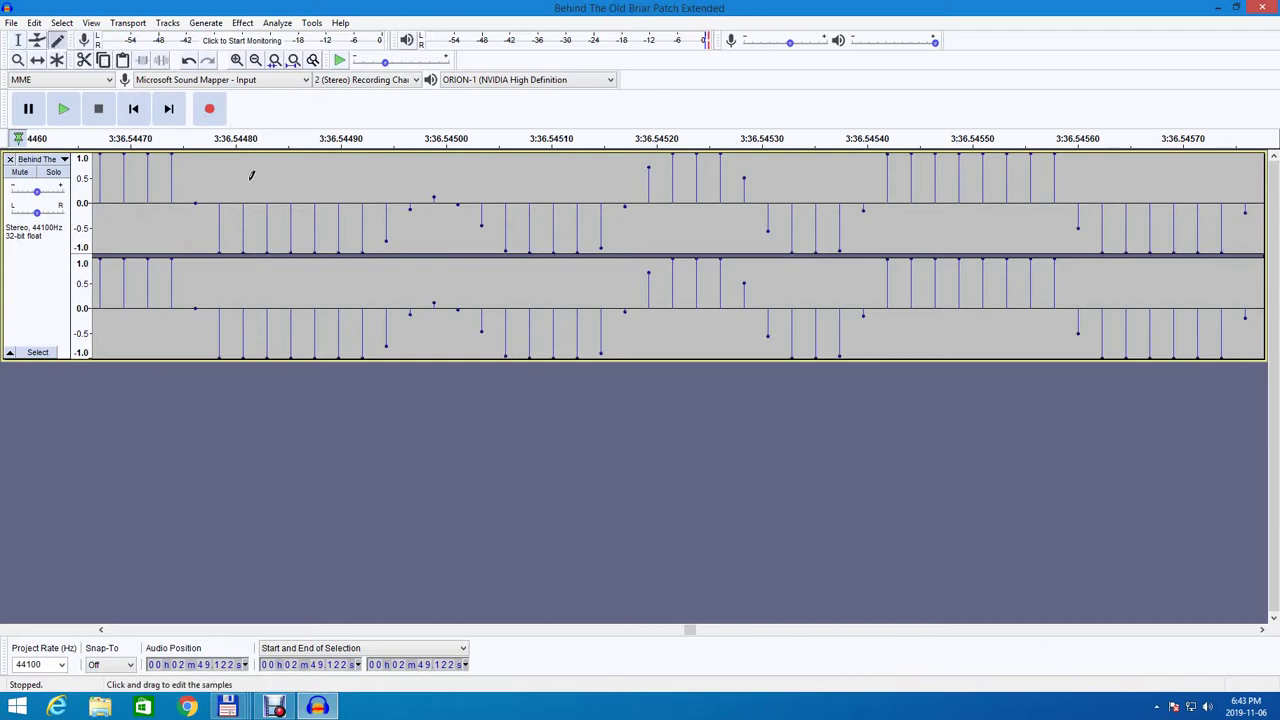
pyautogui.click(409, 224)
pyautogui.moveTo(407, 220); pyautogui.dragTo(457, 208)
pyautogui.click(458, 193)
pyautogui.click(442, 183)
pyautogui.click(414, 189)
pyautogui.click(387, 216)
# Redraw the right channel's samples around 3:36.5450 into a small peak of about 0.15 flanked by slightly negative samples.
pyautogui.moveTo(389, 340); pyautogui.dragTo(387, 335)
pyautogui.moveTo(411, 311)
pyautogui.mouseDown()
pyautogui.moveTo(436, 296)
pyautogui.moveTo(462, 304)
pyautogui.moveTo(449, 299)
pyautogui.mouseUp()
pyautogui.click(481, 327)
# Lower the sample at about 3:36.5452 to roughly -0.4 in both channels and return to the Selection tool.
pyautogui.click(622, 226)
pyautogui.moveTo(626, 218); pyautogui.dragTo(626, 218)
pyautogui.click(626, 218)
pyautogui.click(625, 320)
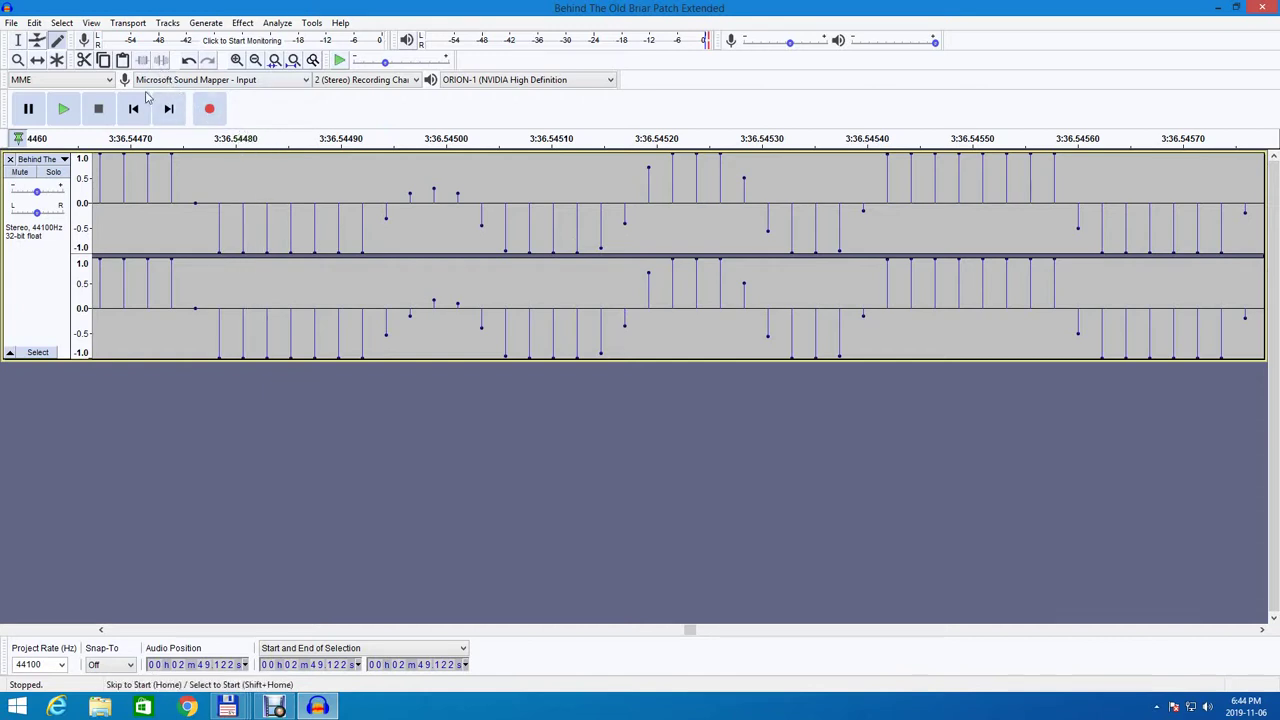
pyautogui.click(19, 41)
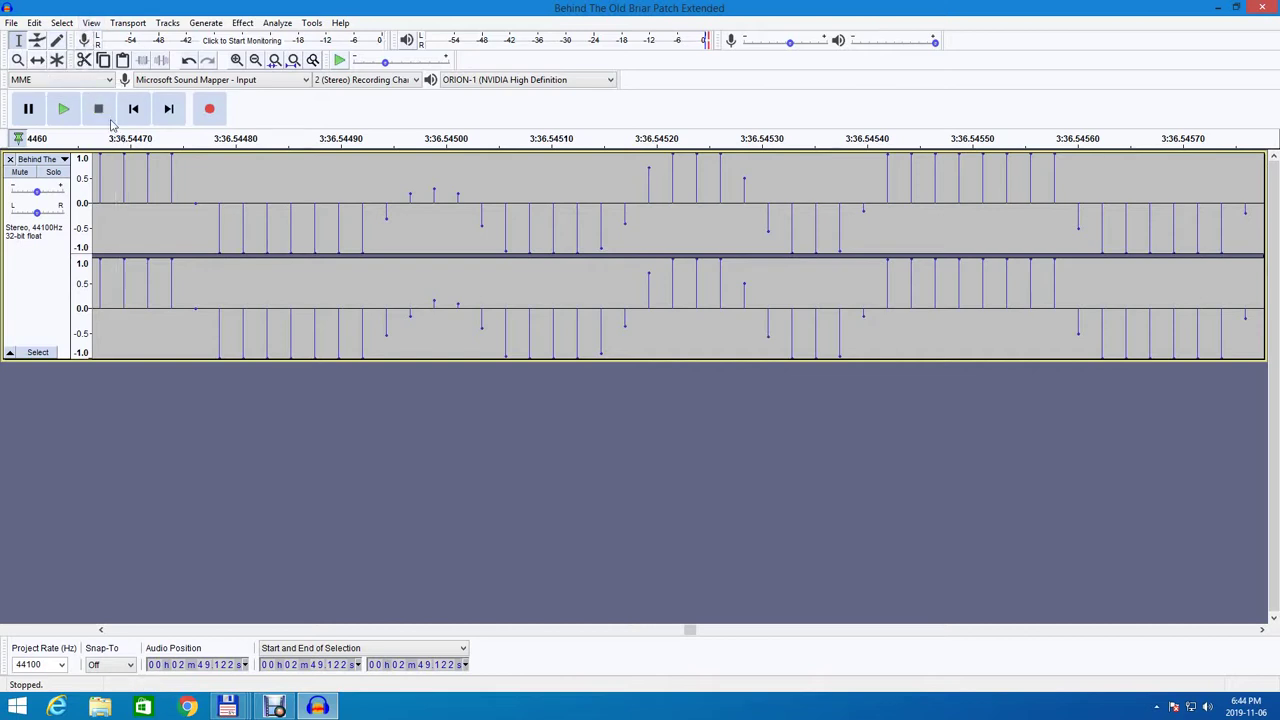
# Lower the sample at about 3:36.5448 to roughly -0.4 in both channels with the Draw tool, then return to the Selection tool.
pyautogui.click(57, 40)
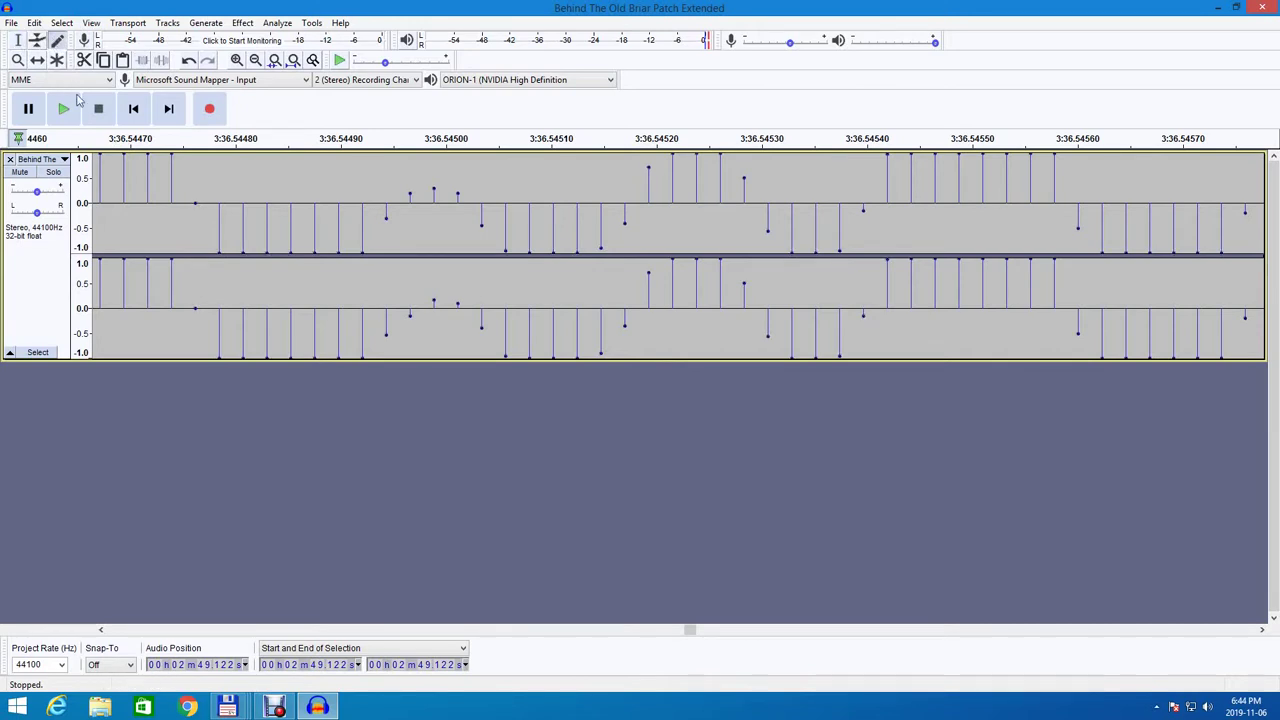
pyautogui.click(197, 318)
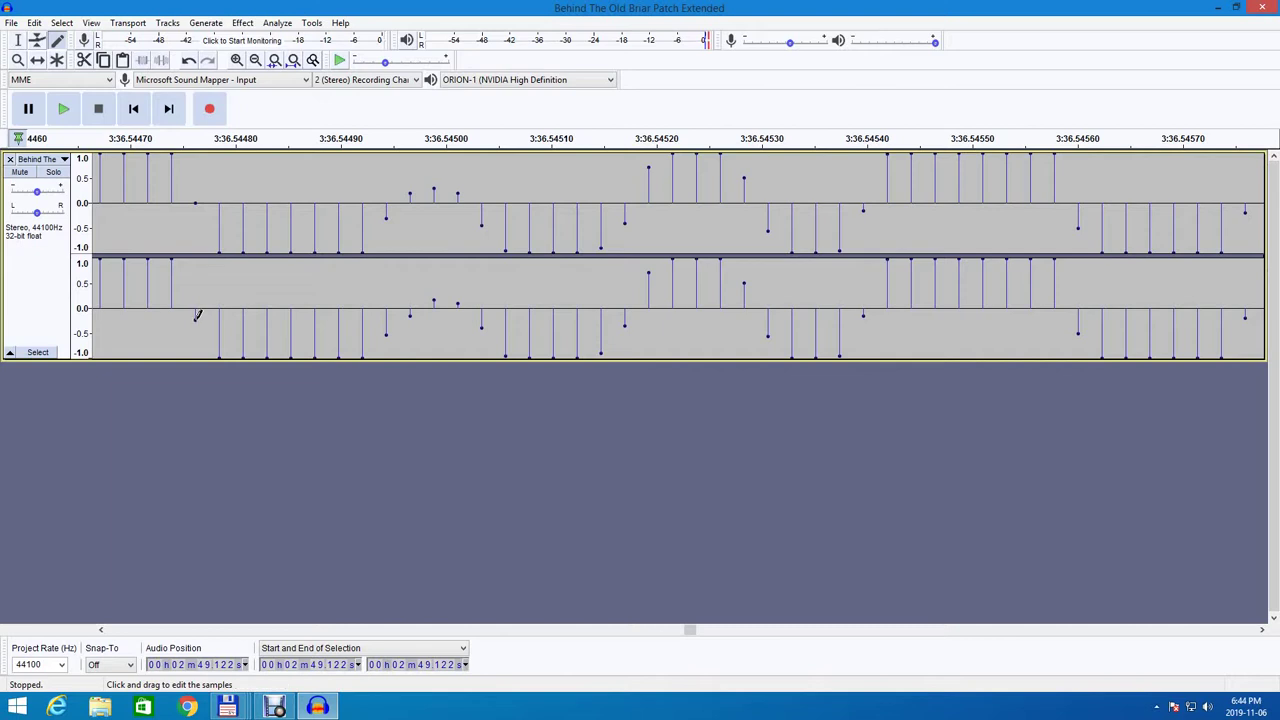
pyautogui.click(196, 220)
pyautogui.click(196, 326)
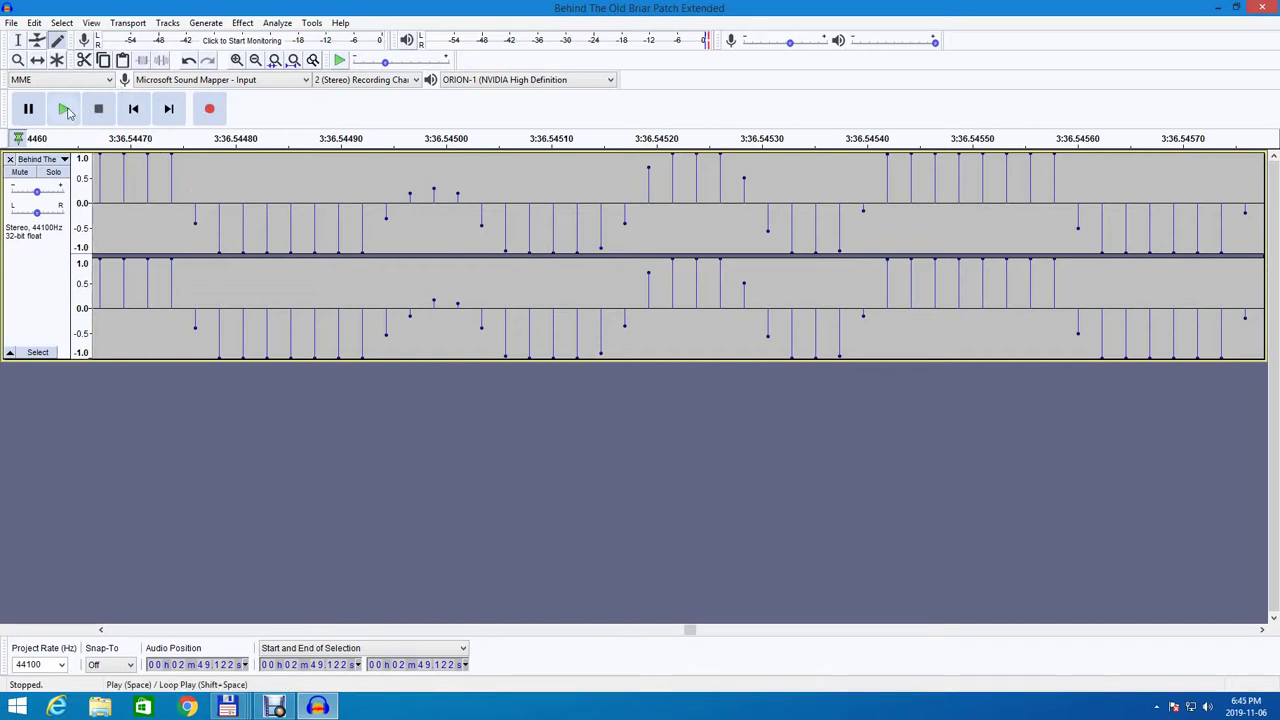
pyautogui.click(16, 40)
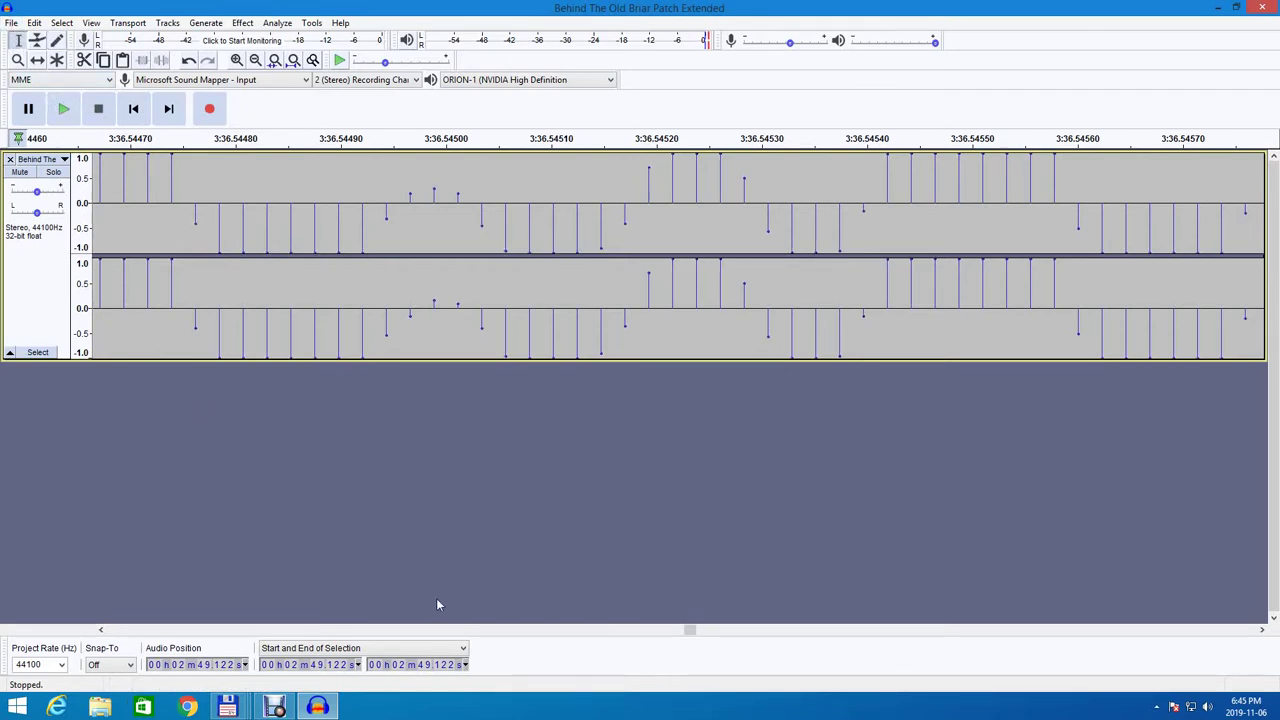
# Play the track from about 3:32.588 past the redrawn samples and stop at about 3:39.
pyautogui.hscroll(-3, 641, 631)
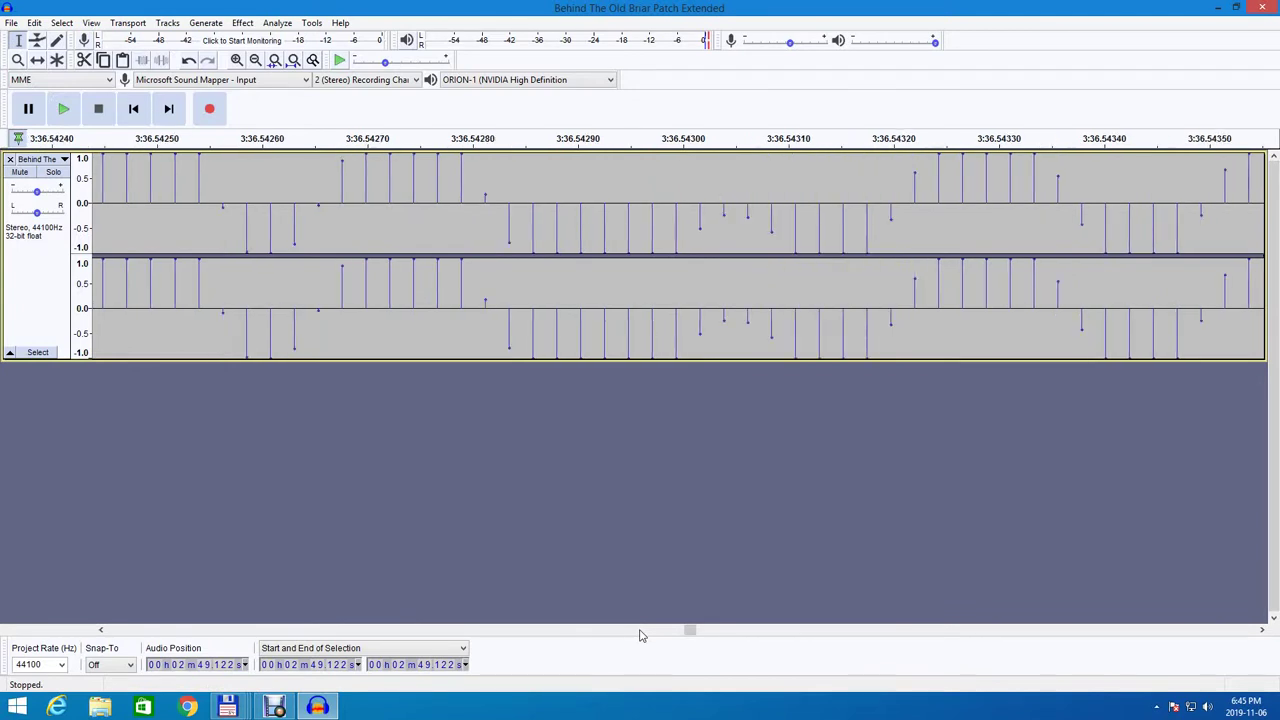
pyautogui.hscroll(-4, 644, 630)
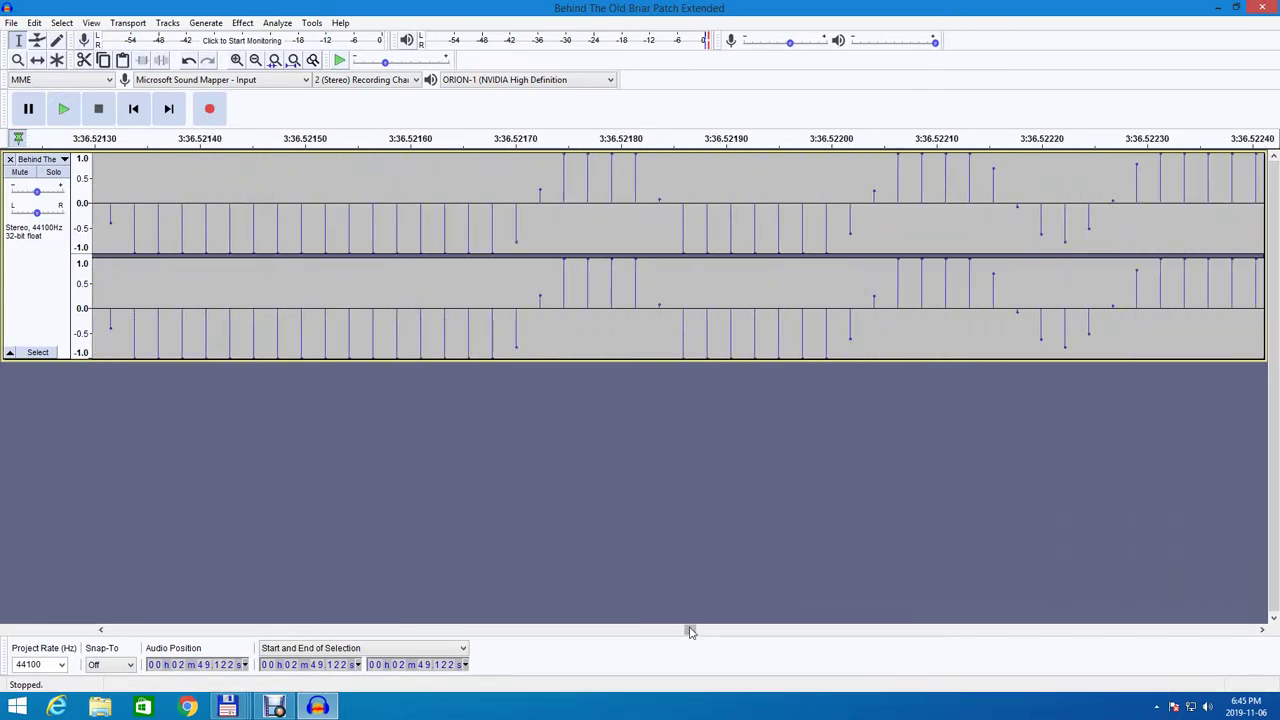
pyautogui.moveTo(689, 630); pyautogui.dragTo(680, 638)
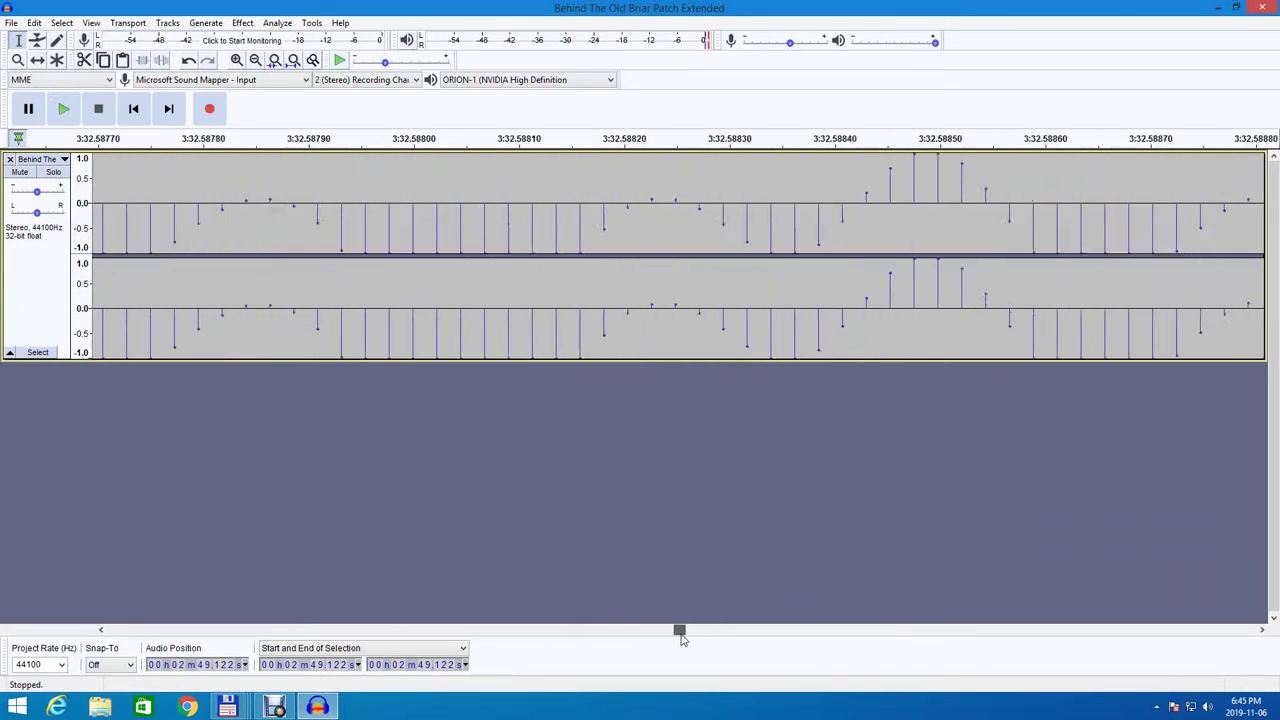
pyautogui.click(103, 333)
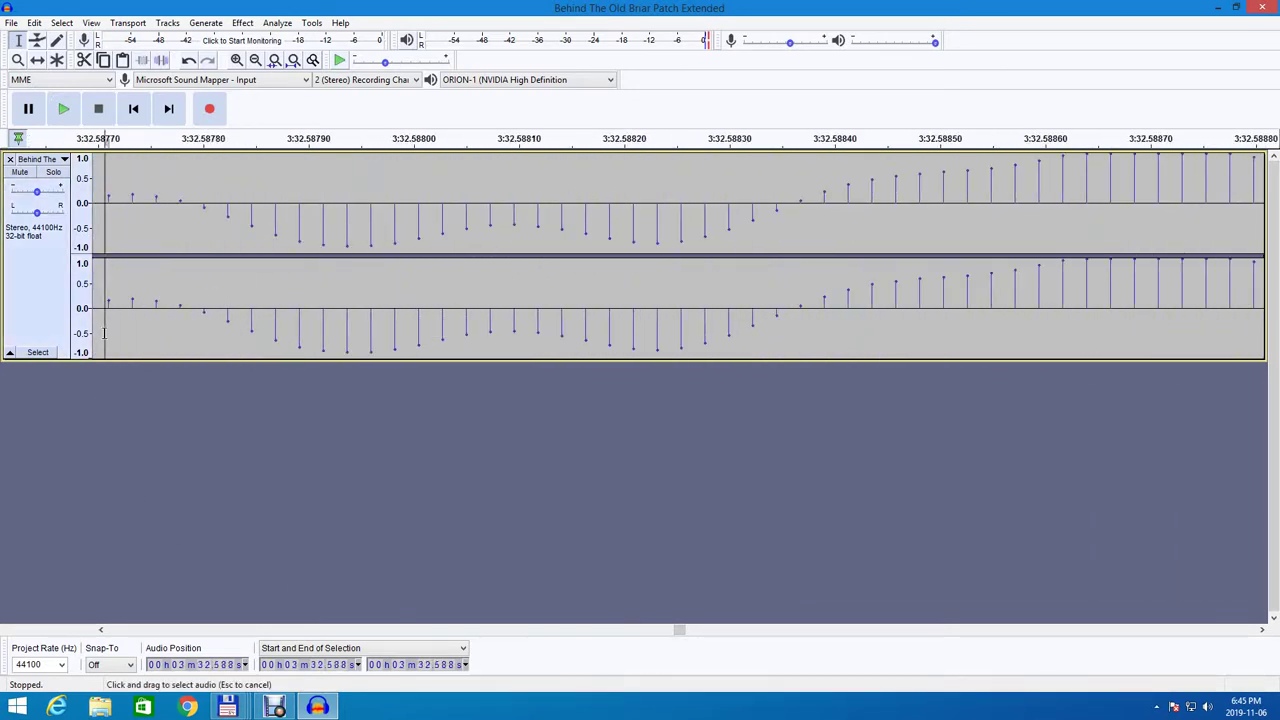
pyautogui.click(62, 110)
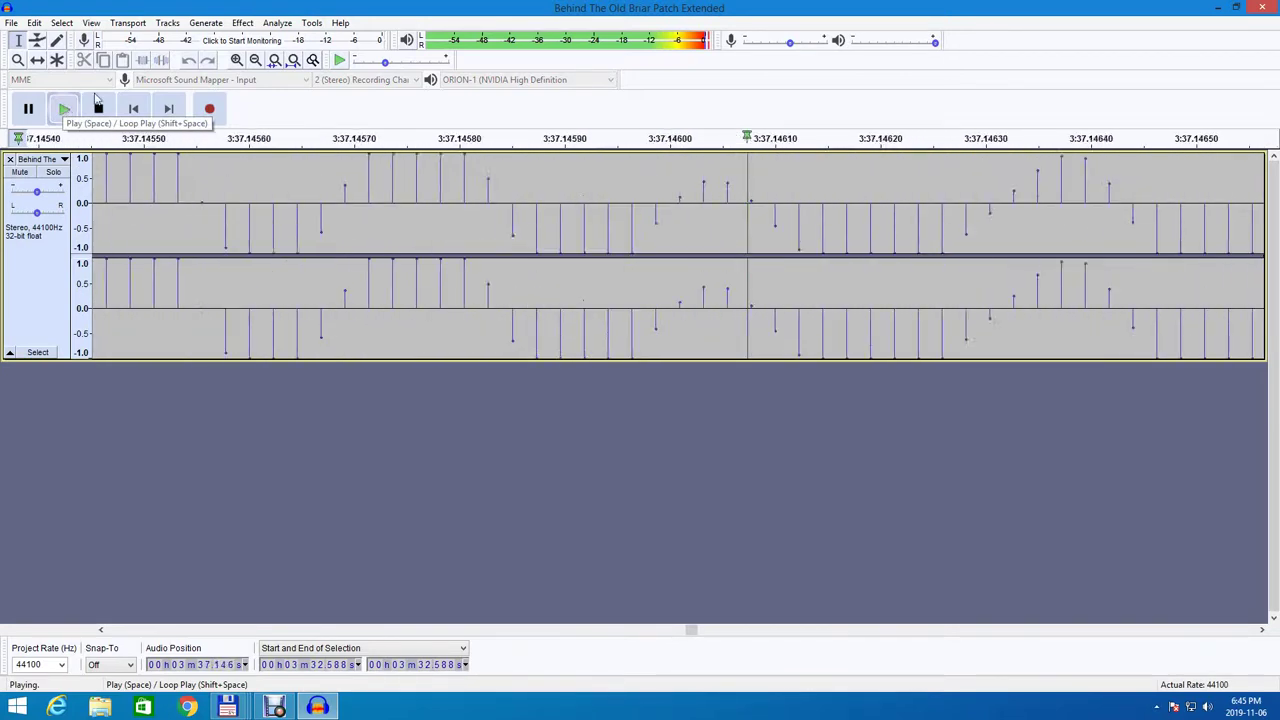
pyautogui.click(97, 109)
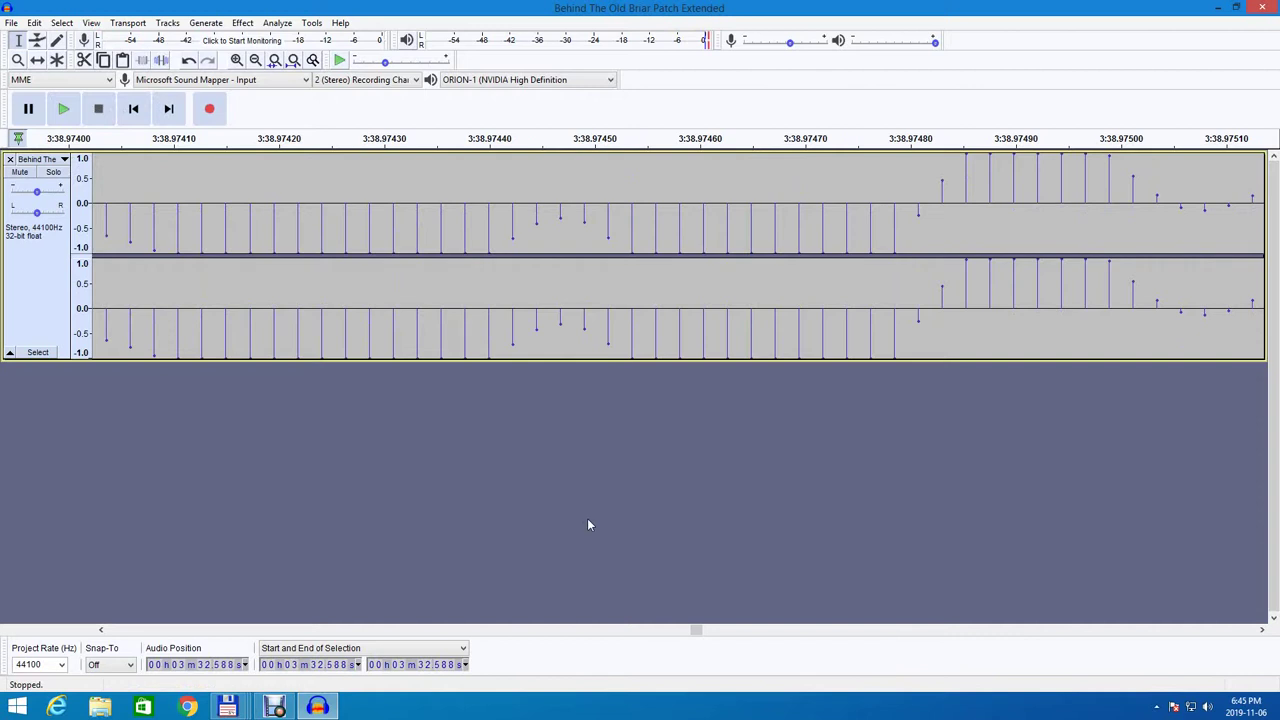
# Play the track from about 2:51.230 through the edited section and stop at about 3:48.7.
pyautogui.moveTo(698, 632); pyautogui.dragTo(570, 627)
pyautogui.click(514, 320)
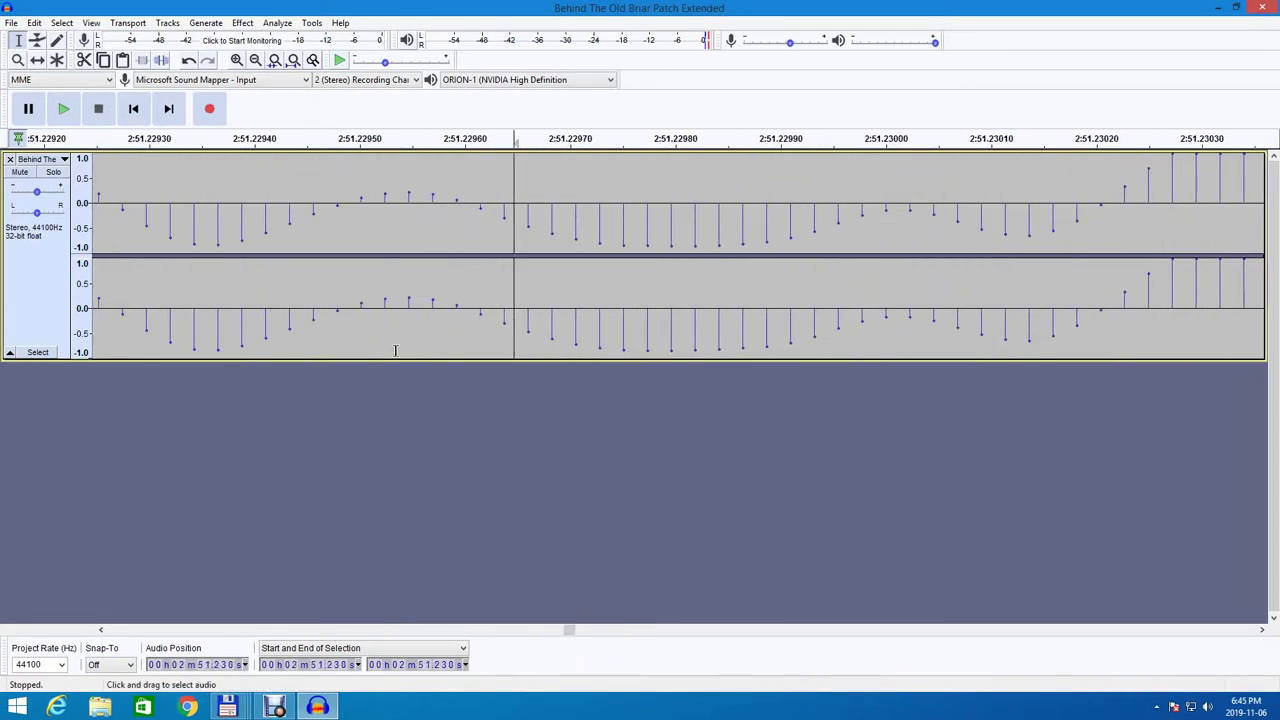
pyautogui.click(61, 108)
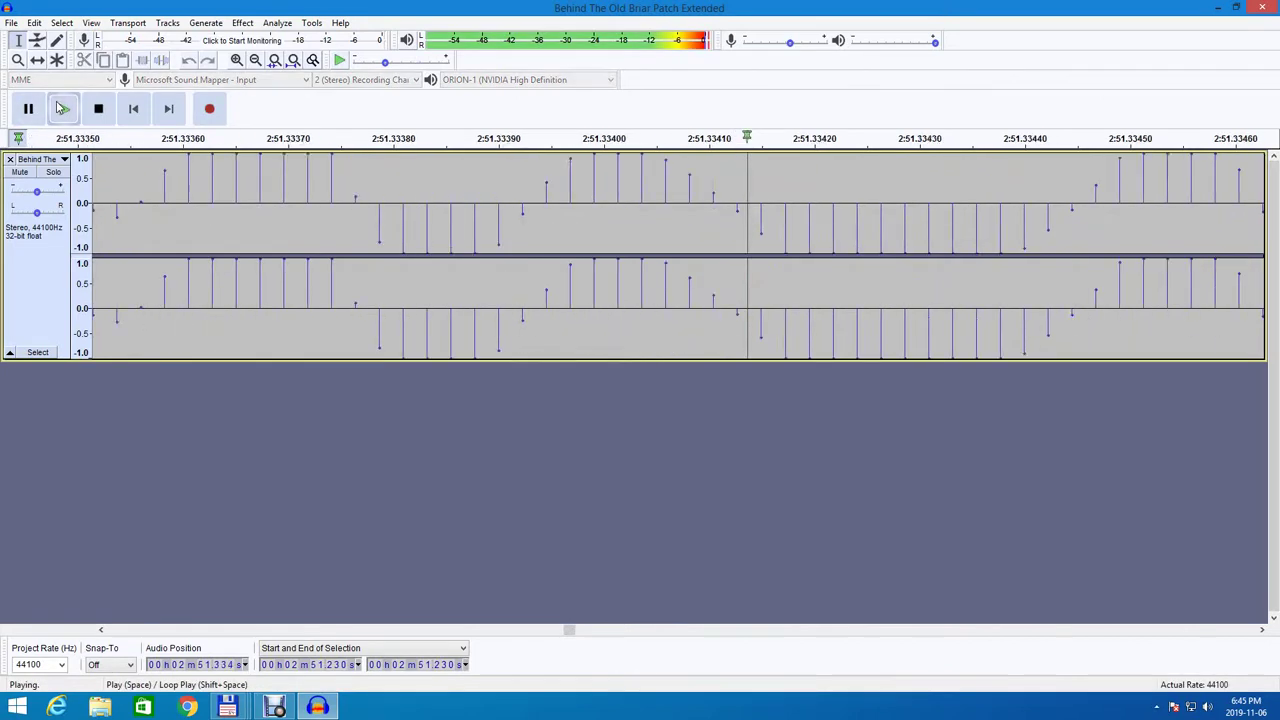
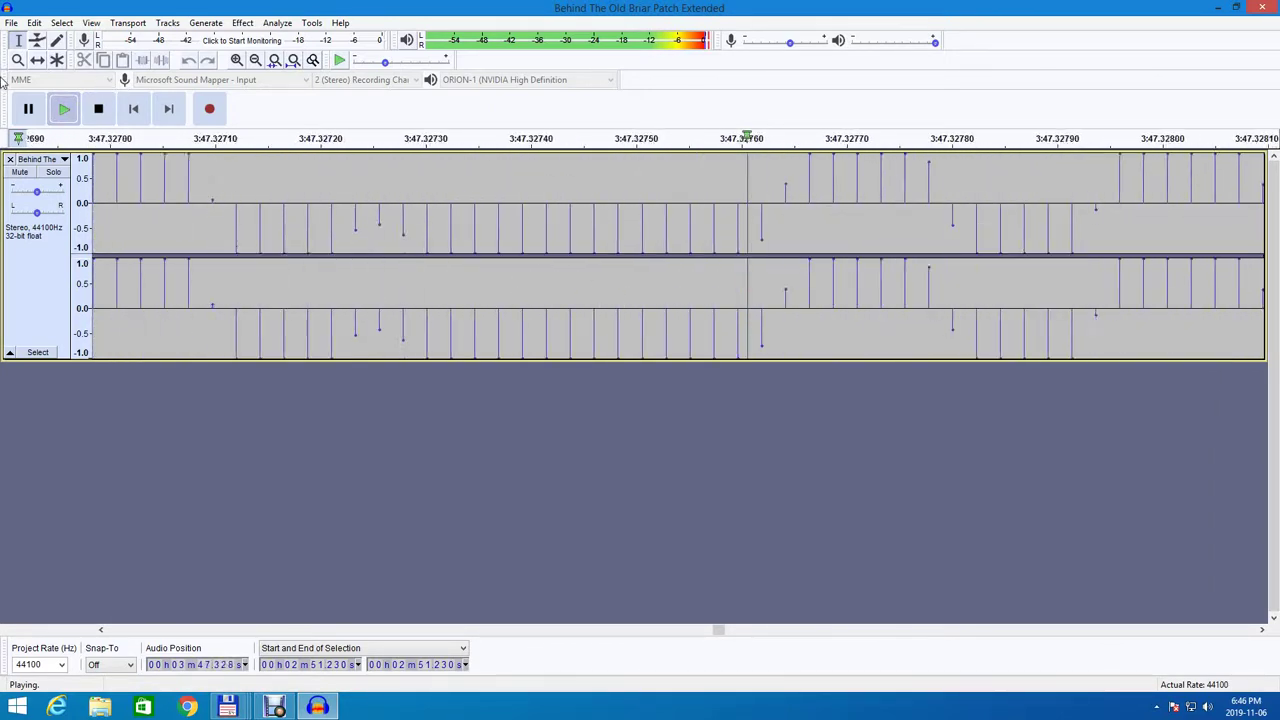
pyautogui.click(100, 109)
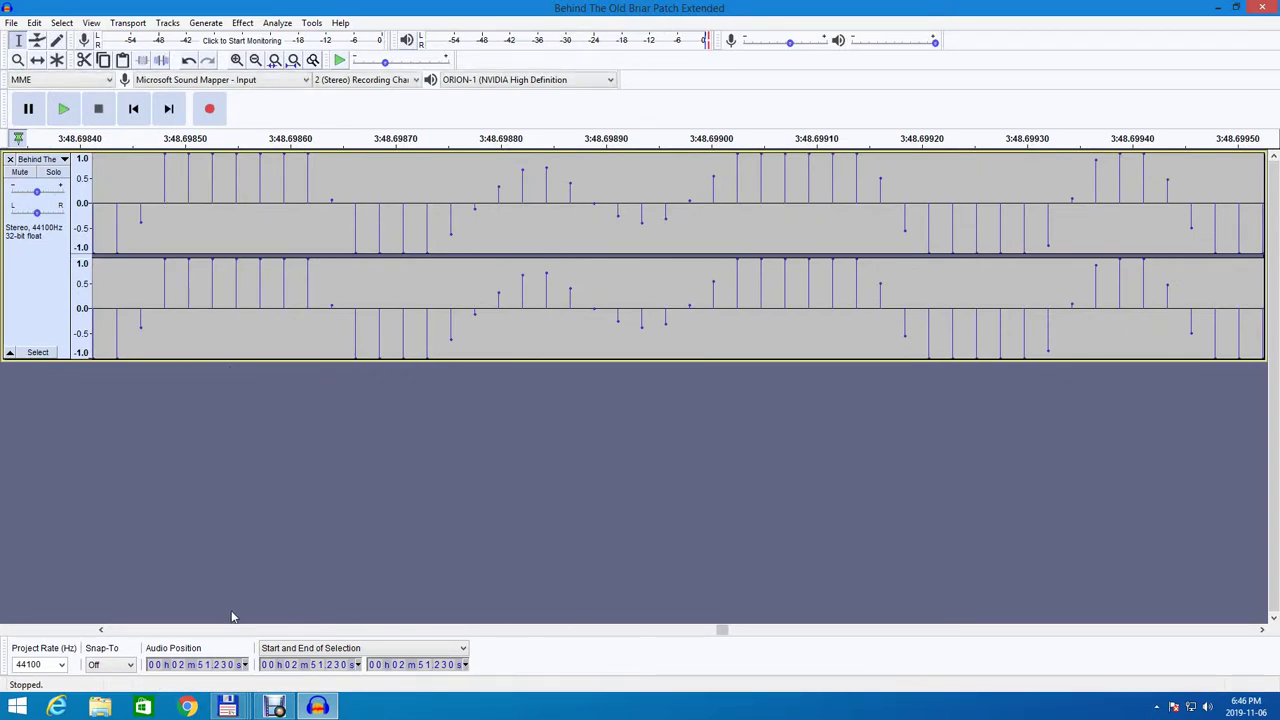
# Examine the individual samples backwards from about 3:48.70 to 3:48.52 for irregularities in the waveform.
pyautogui.hscroll(-5, 495, 630)
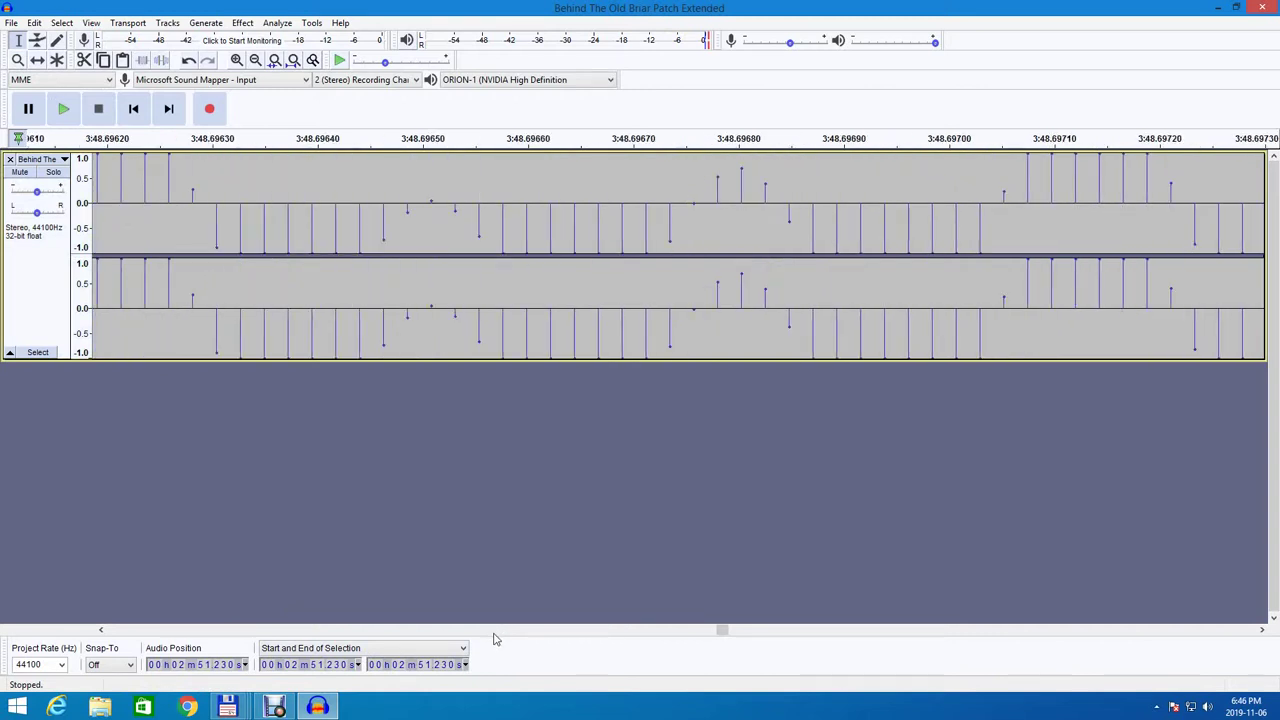
pyautogui.hscroll(-15, 495, 635)
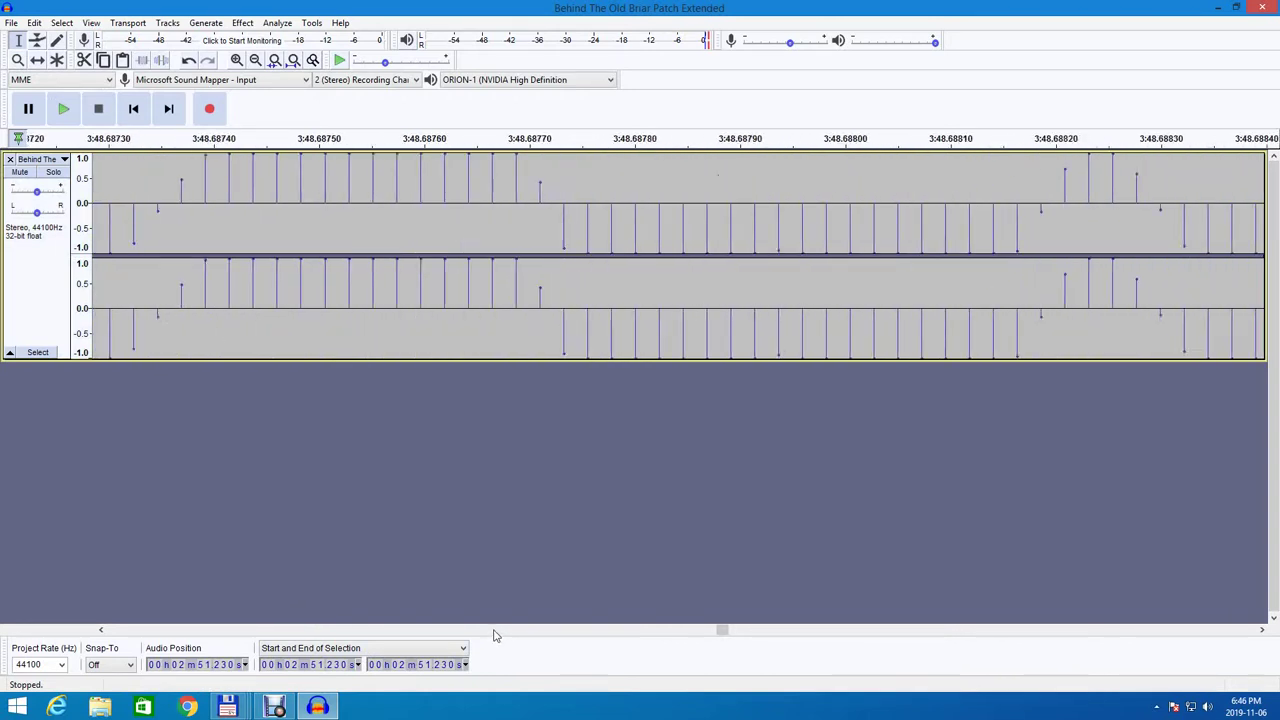
pyautogui.hscroll(-20, 495, 635)
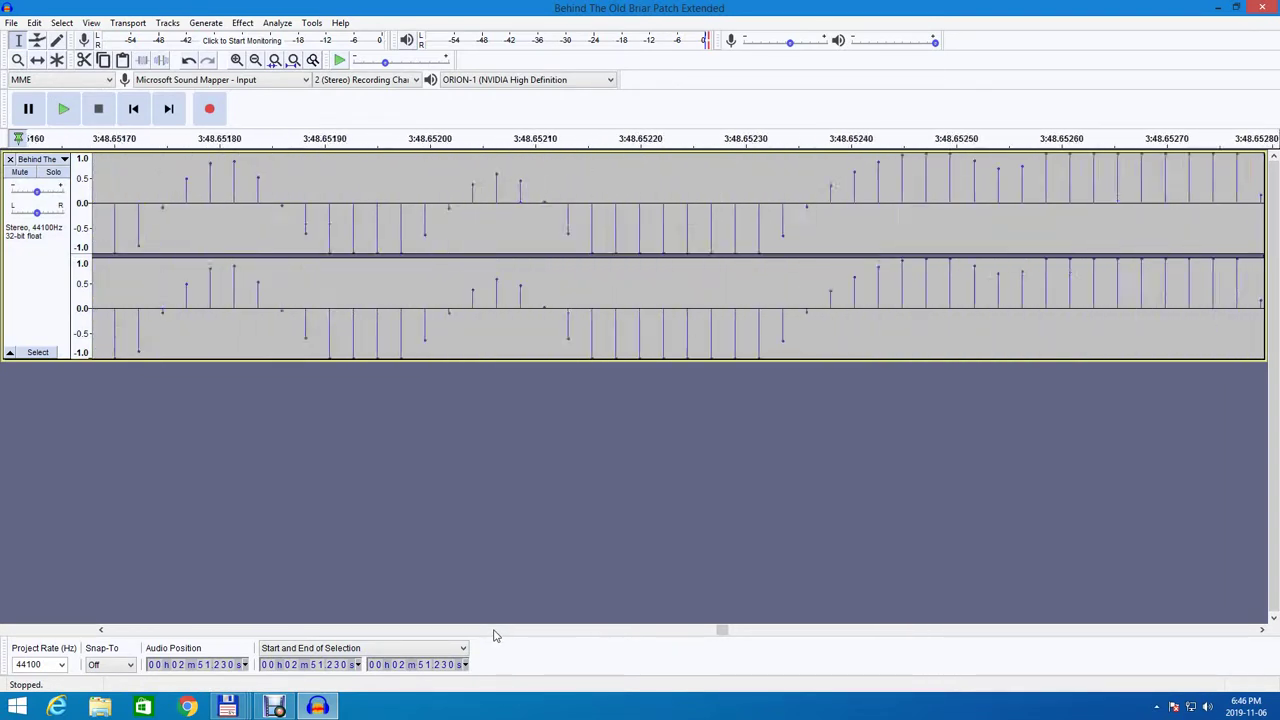
pyautogui.hscroll(-5, 493, 635)
pyautogui.hscroll(-14, 493, 635)
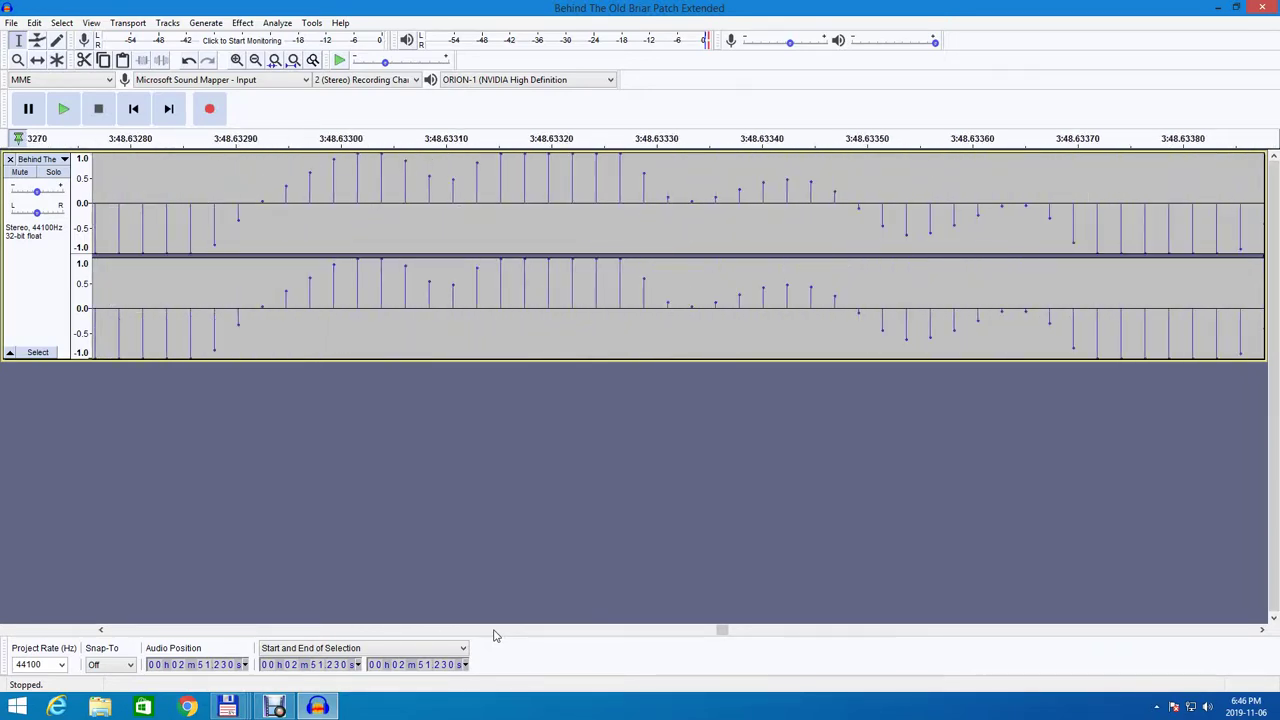
pyautogui.hscroll(-12, 493, 635)
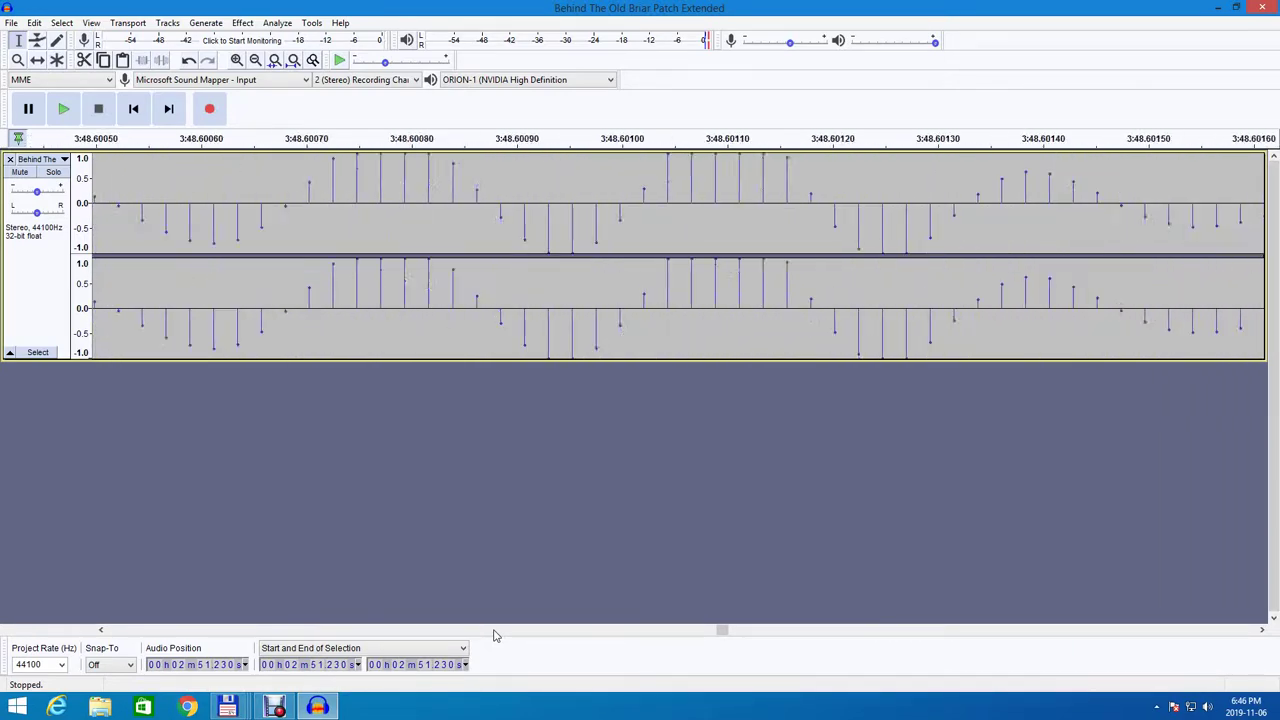
pyautogui.hscroll(-20, 493, 635)
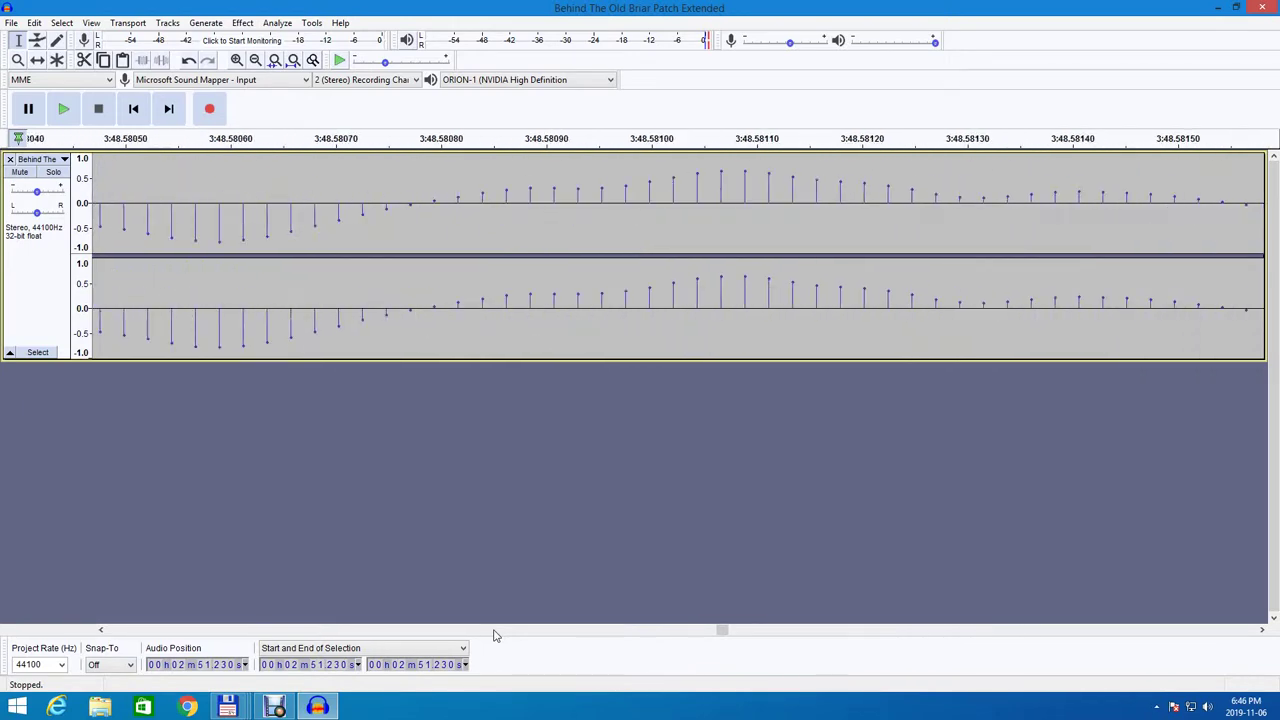
pyautogui.hscroll(-18, 493, 635)
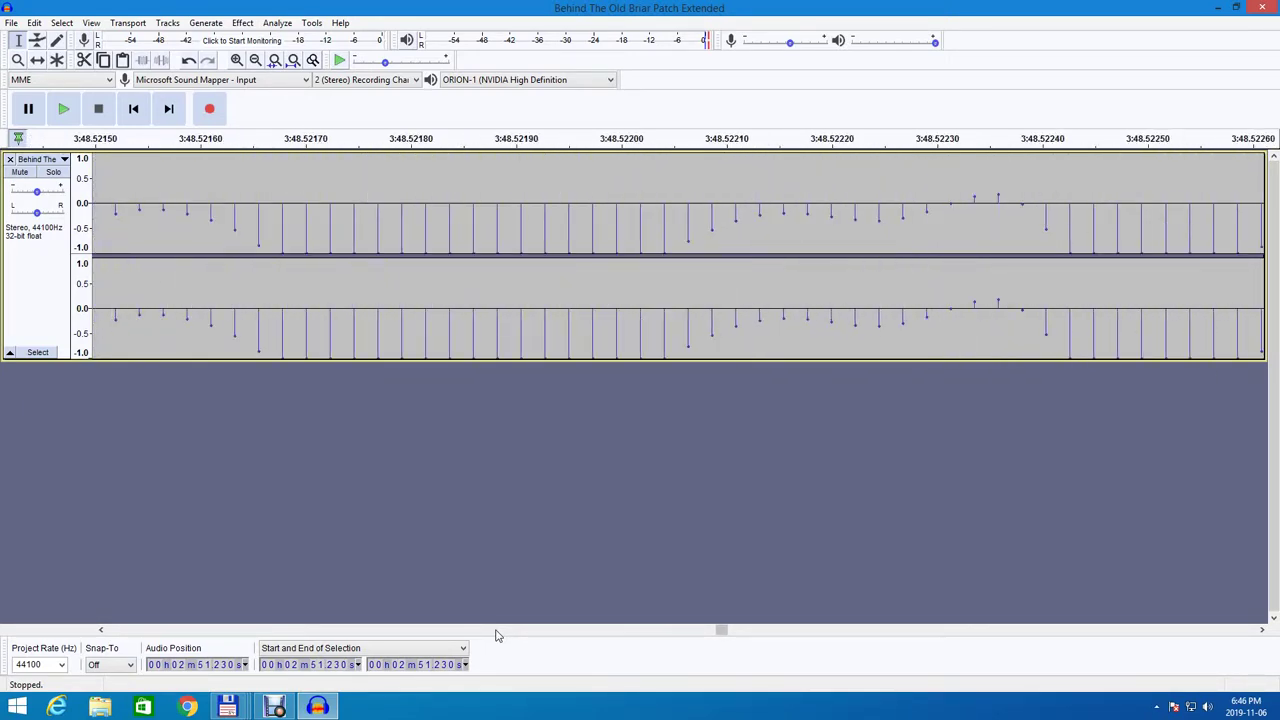
# Examine the individual samples backwards from about 3:34.6962 to 3:34.6922 for irregularities in both channels.
pyautogui.moveTo(722, 631); pyautogui.dragTo(687, 640)
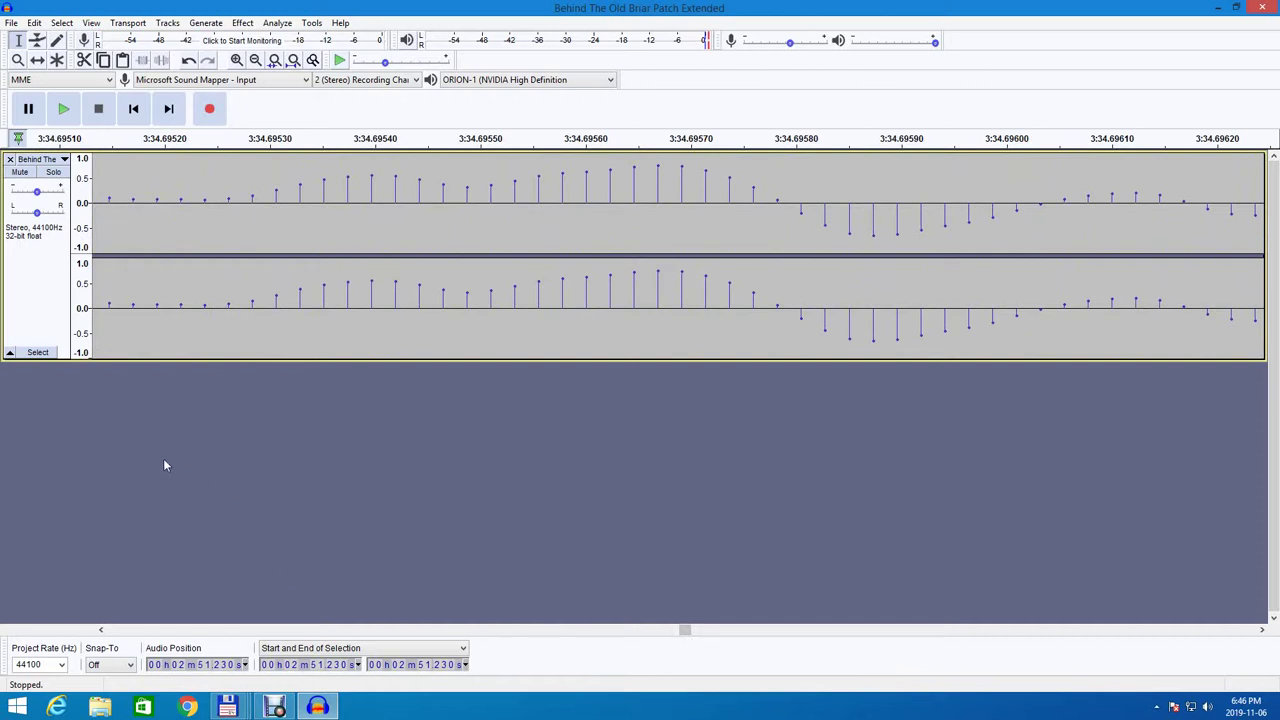
pyautogui.click(100, 631)
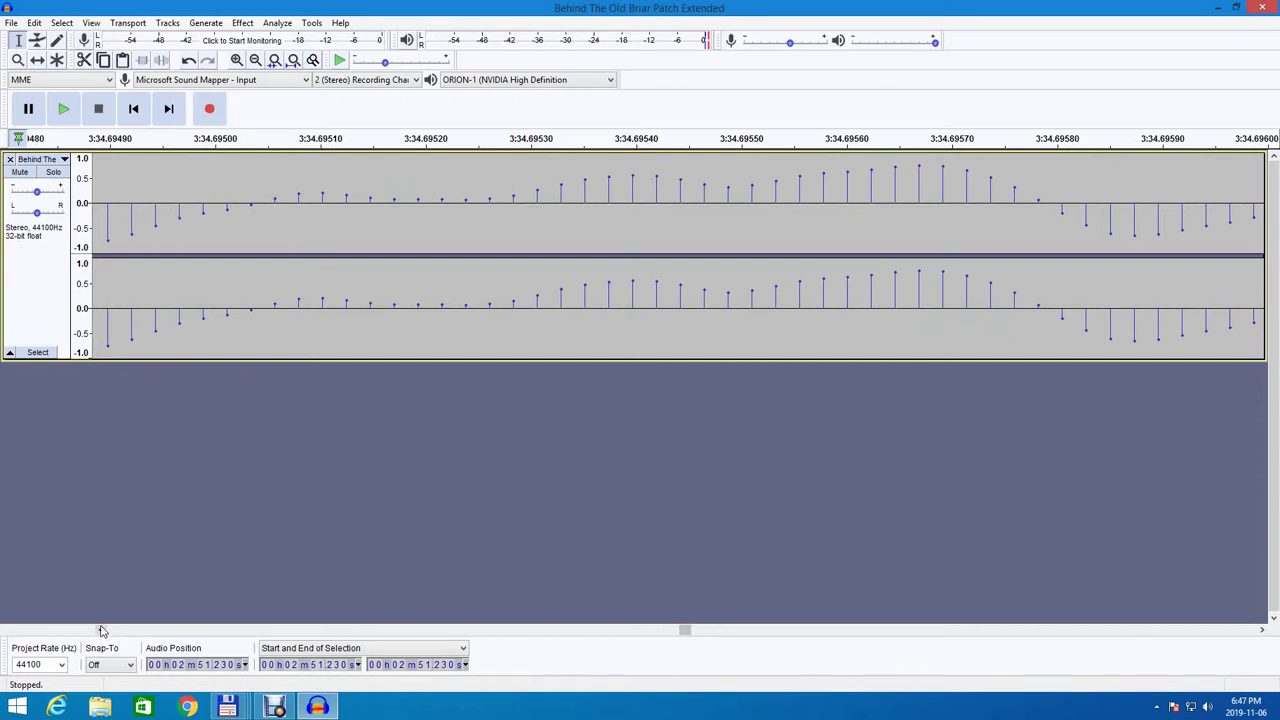
pyautogui.click(100, 631)
pyautogui.click(100, 631)
pyautogui.click(100, 631)
pyautogui.click(100, 631)
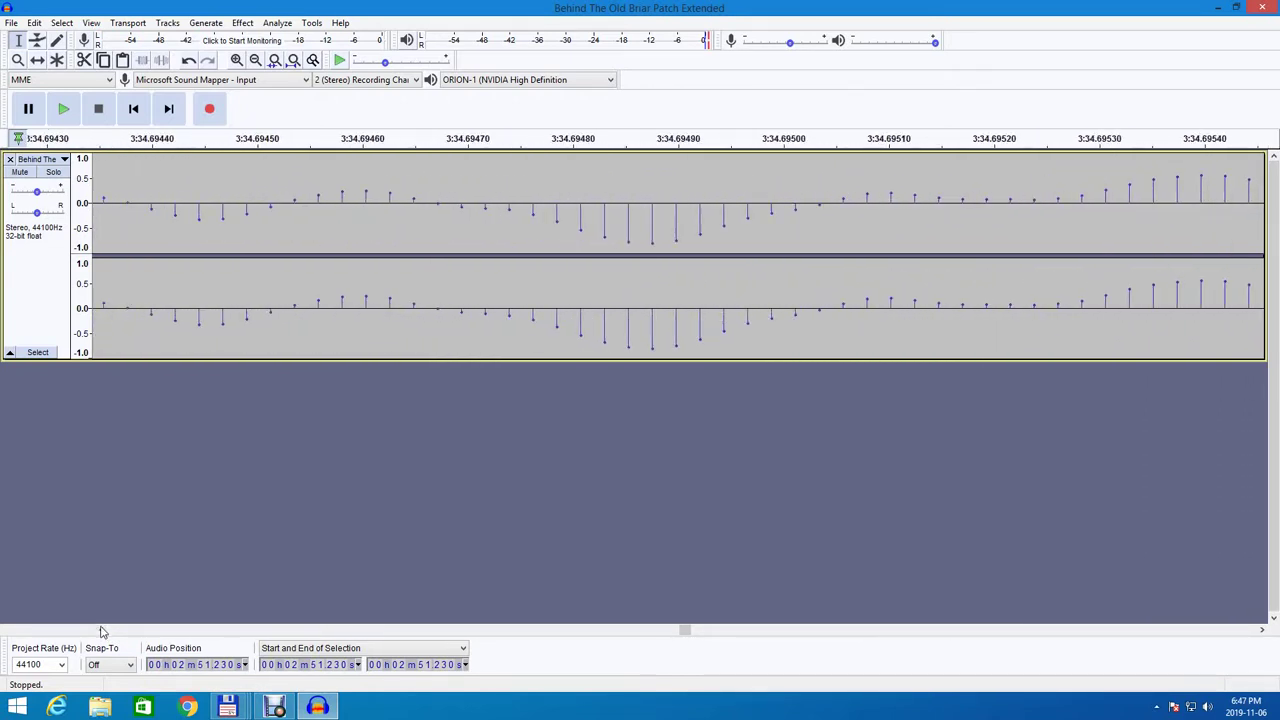
pyautogui.click(100, 631)
pyautogui.click(100, 631)
pyautogui.click(100, 631)
pyautogui.click(100, 631)
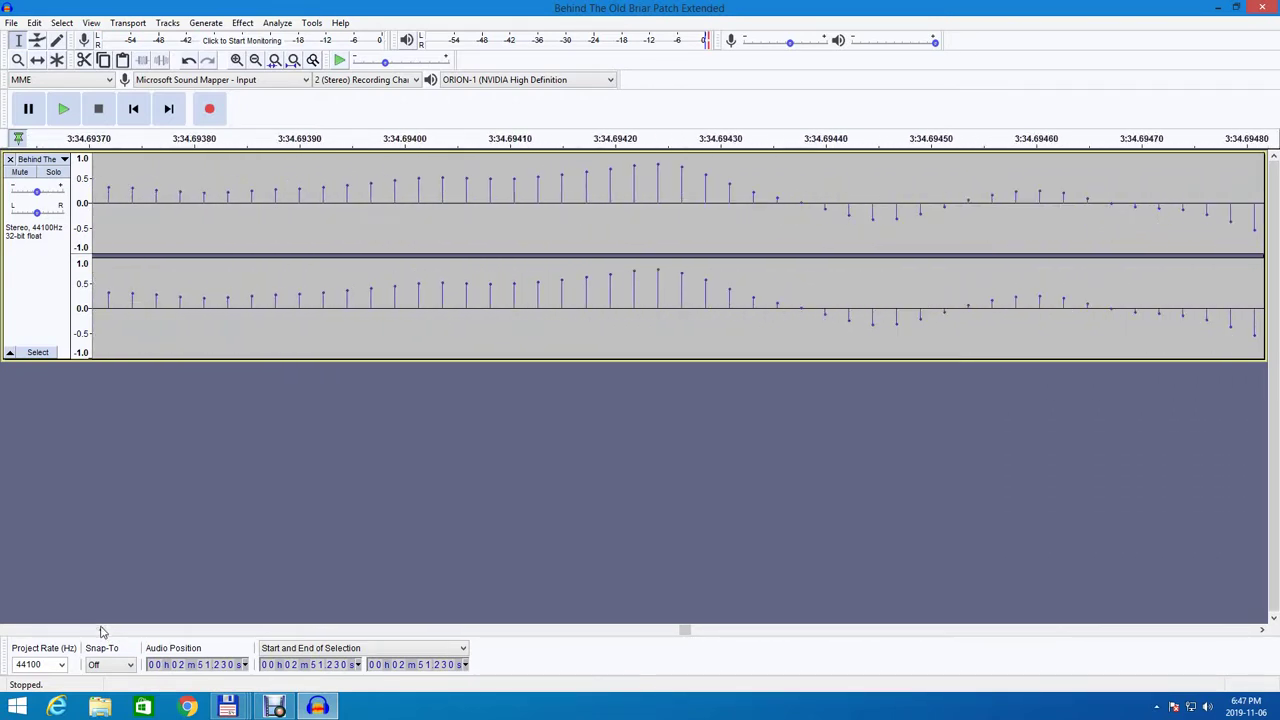
pyautogui.click(100, 631)
pyautogui.click(100, 631)
pyautogui.click(100, 631)
pyautogui.click(100, 631)
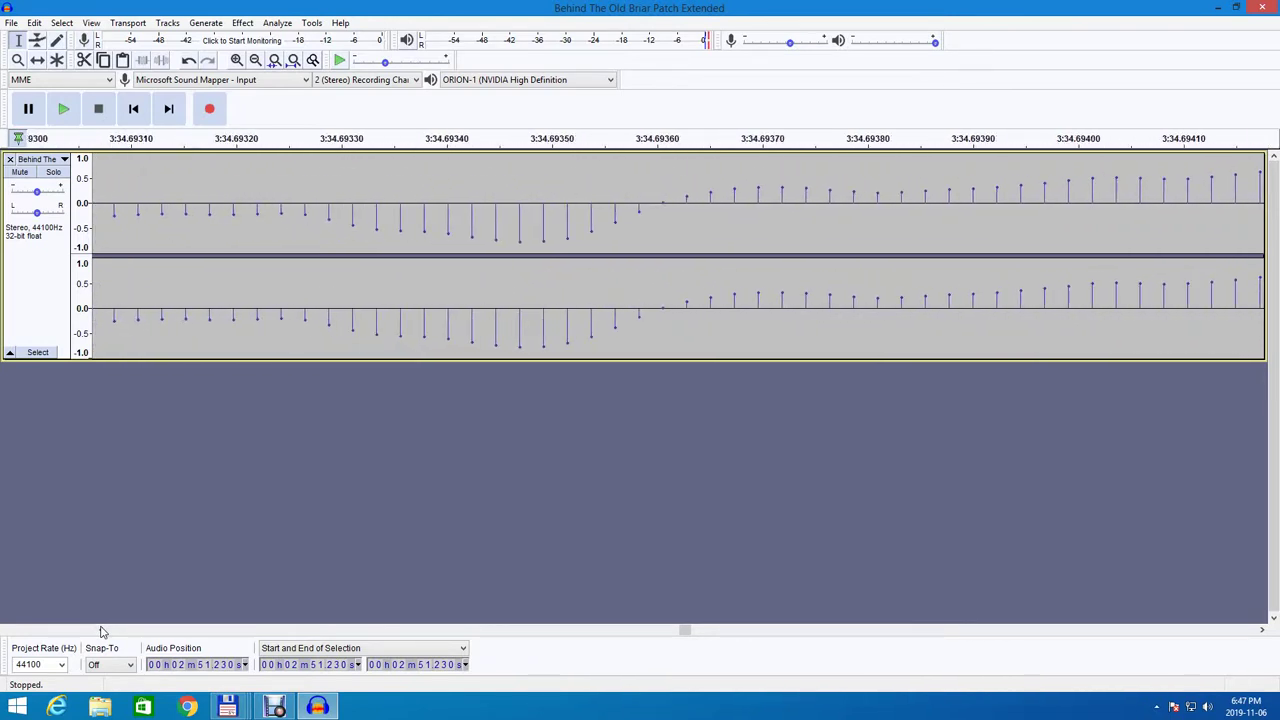
pyautogui.click(100, 631)
pyautogui.click(100, 631)
pyautogui.click(100, 631)
pyautogui.click(100, 631)
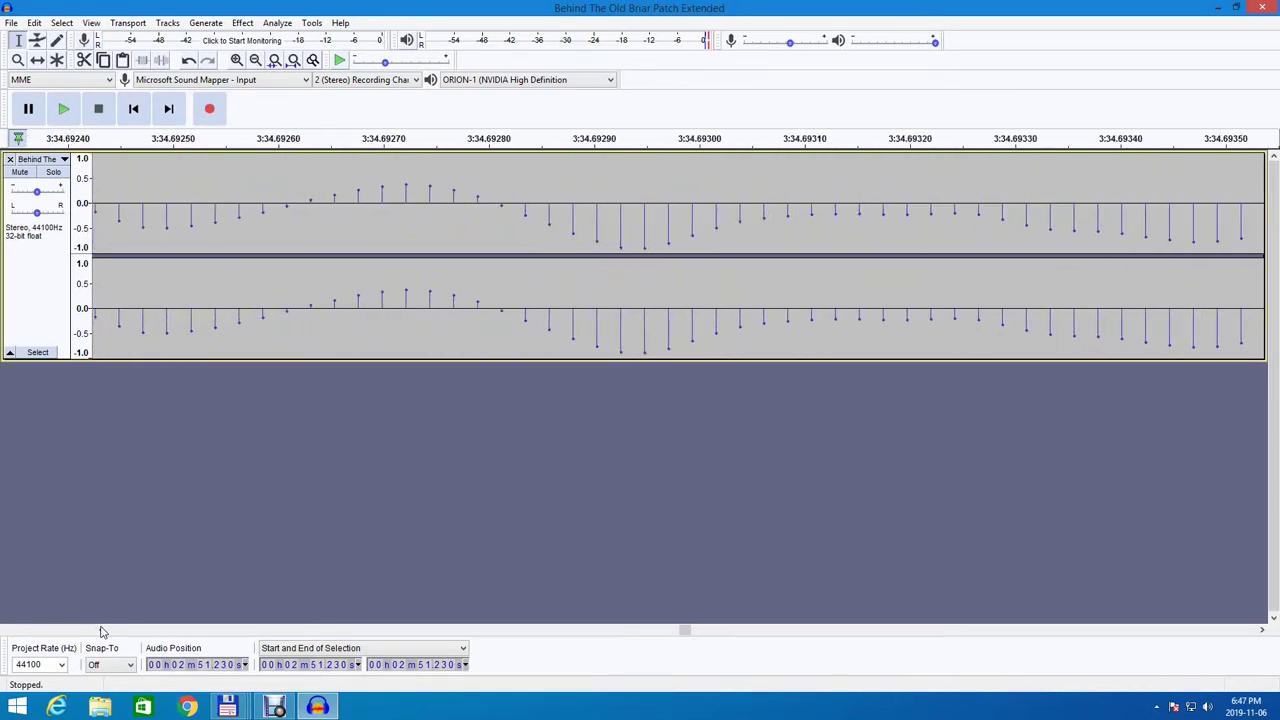
pyautogui.click(100, 631)
pyautogui.click(100, 631)
pyautogui.click(100, 631)
pyautogui.click(100, 631)
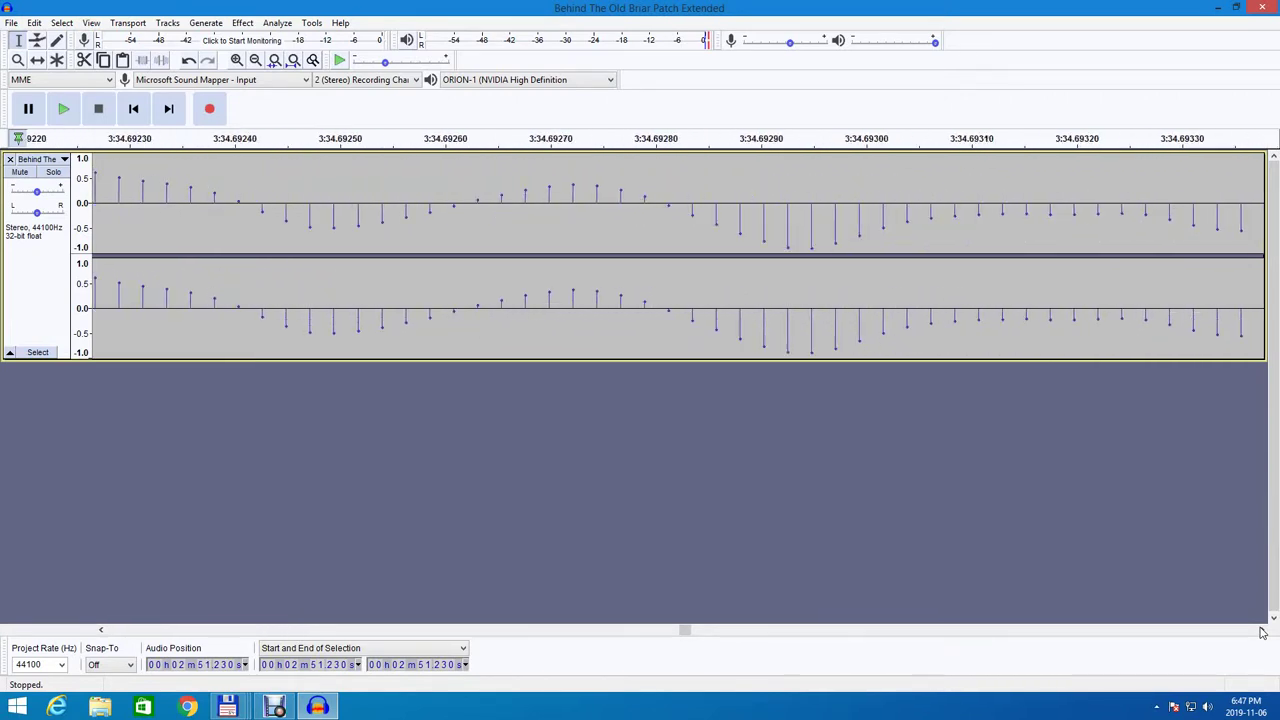
# Examine the individual samples forwards from about 3:34.6922 to 3:34.6970 to find where the waveform repeats or breaks.
pyautogui.click(1262, 631)
pyautogui.click(1262, 631)
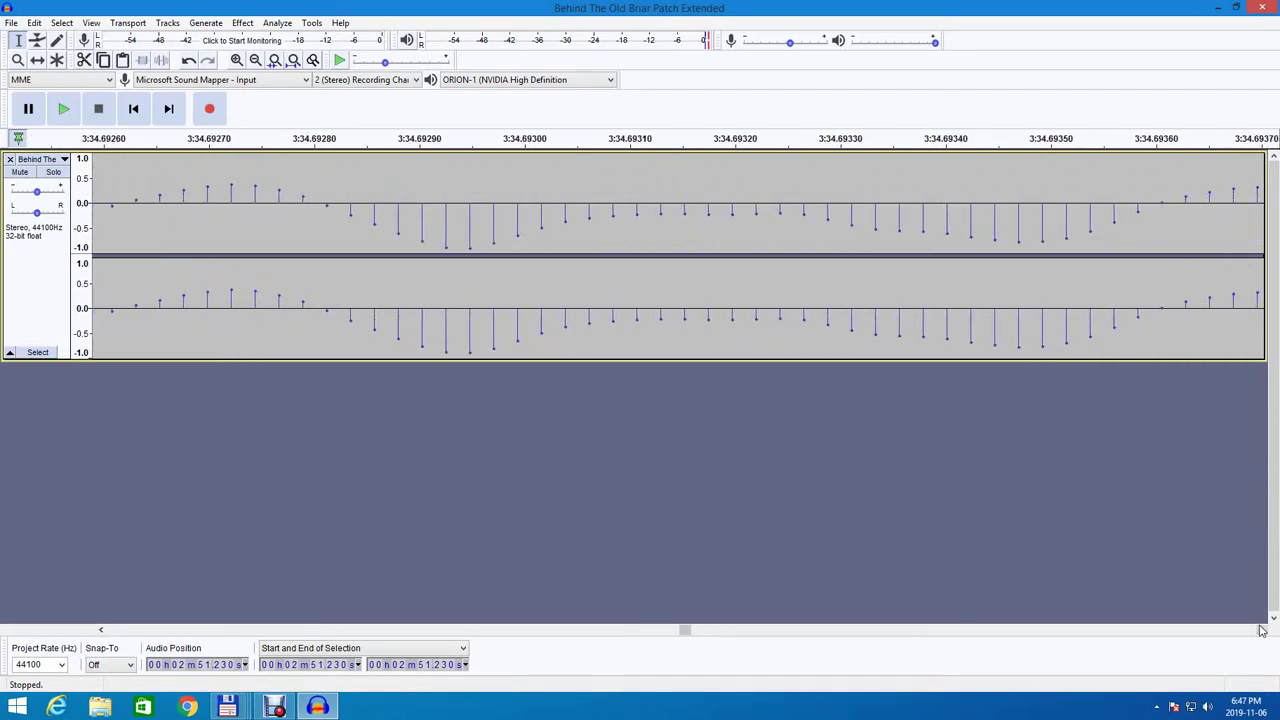
pyautogui.click(1262, 631)
pyautogui.click(1262, 631)
pyautogui.click(1262, 631)
pyautogui.click(1262, 631)
pyautogui.click(1262, 631)
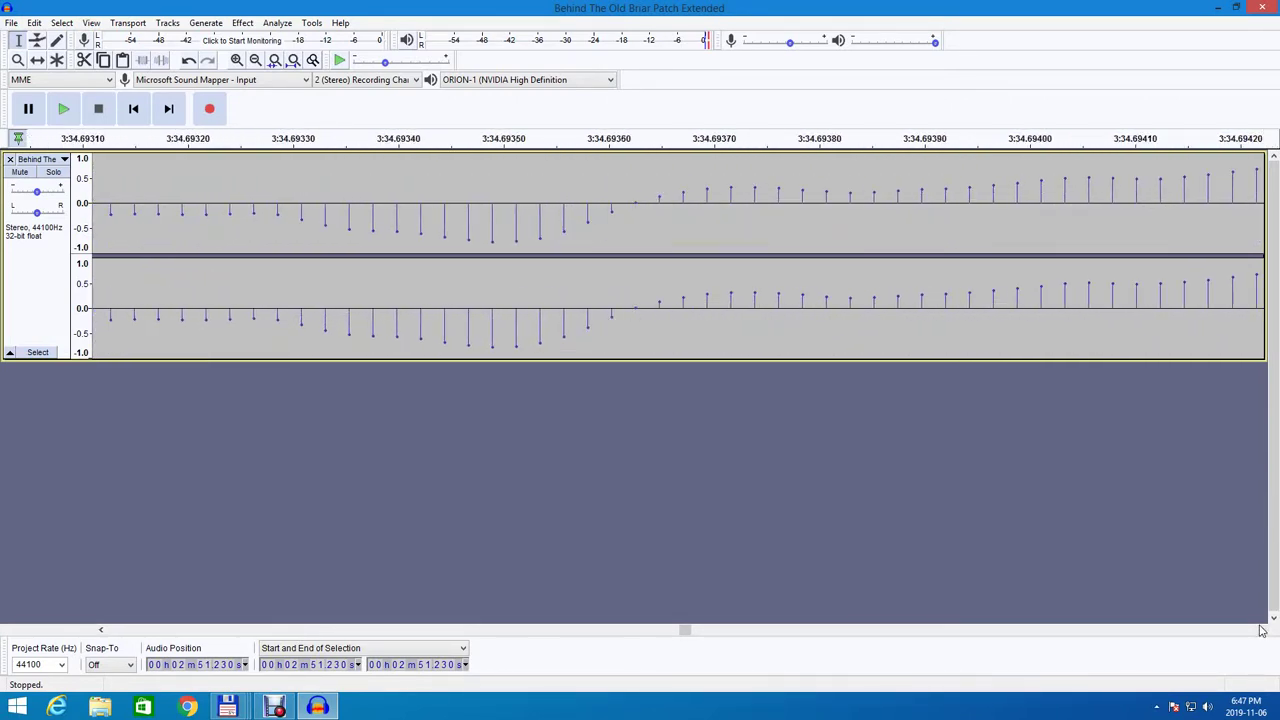
pyautogui.click(1262, 631)
pyautogui.click(1262, 631)
pyautogui.click(1262, 631)
pyautogui.click(1262, 631)
pyautogui.click(1262, 631)
pyautogui.click(1262, 631)
pyautogui.click(1262, 631)
pyautogui.click(1262, 631)
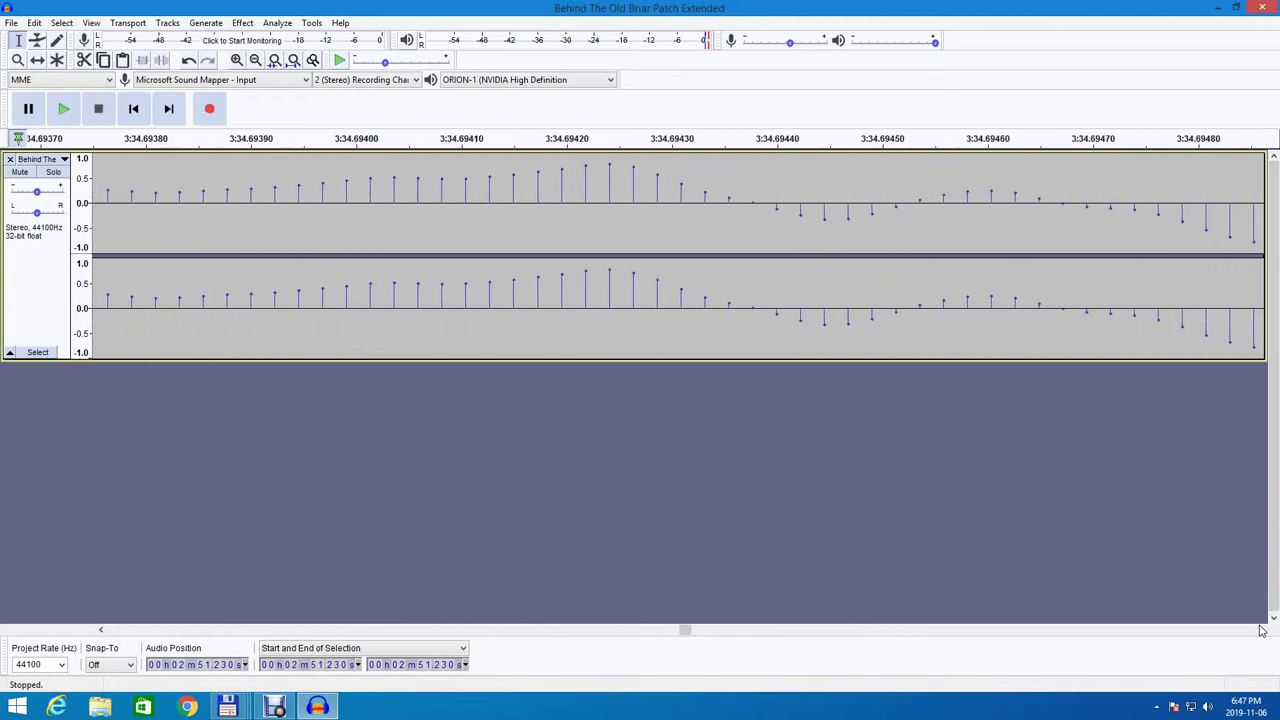
pyautogui.click(1262, 631)
pyautogui.click(1262, 631)
pyautogui.click(1262, 631)
pyautogui.click(1262, 631)
pyautogui.click(1262, 631)
pyautogui.click(1262, 631)
pyautogui.click(1262, 631)
pyautogui.click(1262, 631)
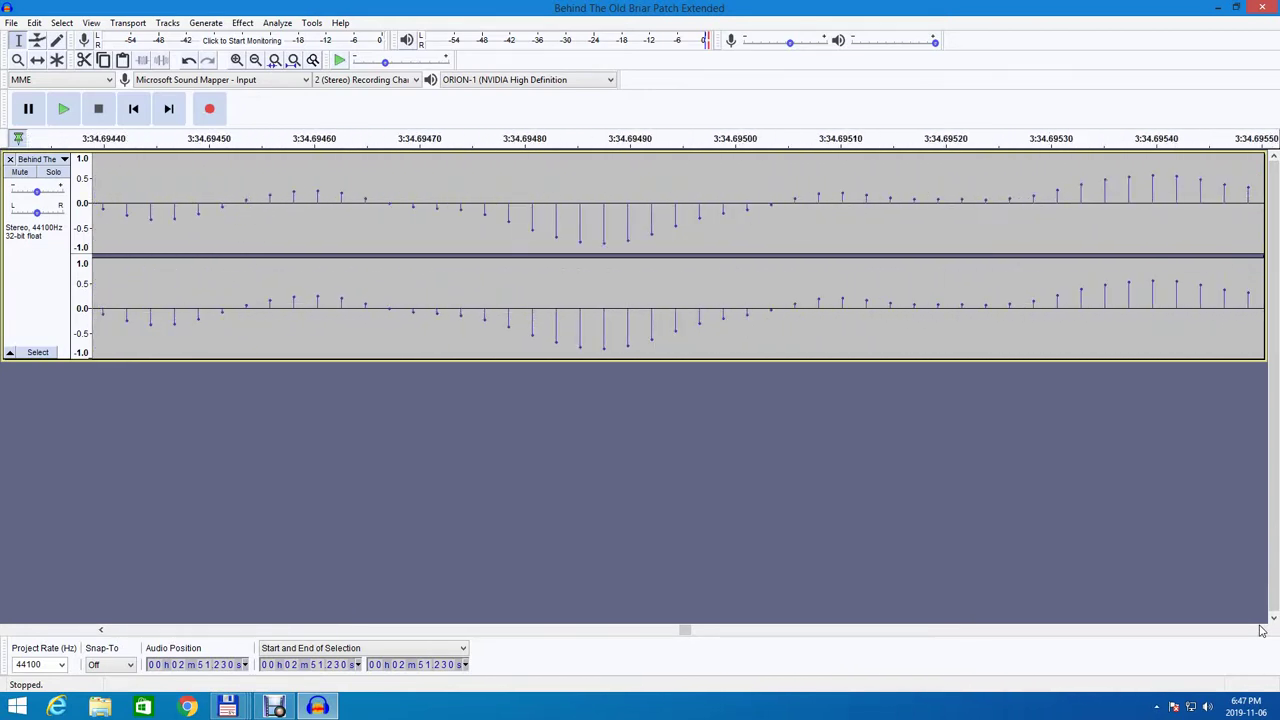
pyautogui.click(1262, 631)
pyautogui.click(1262, 631)
pyautogui.click(1262, 631)
pyautogui.click(1262, 631)
pyautogui.click(1262, 631)
pyautogui.click(1262, 631)
pyautogui.click(1262, 631)
pyautogui.click(1262, 631)
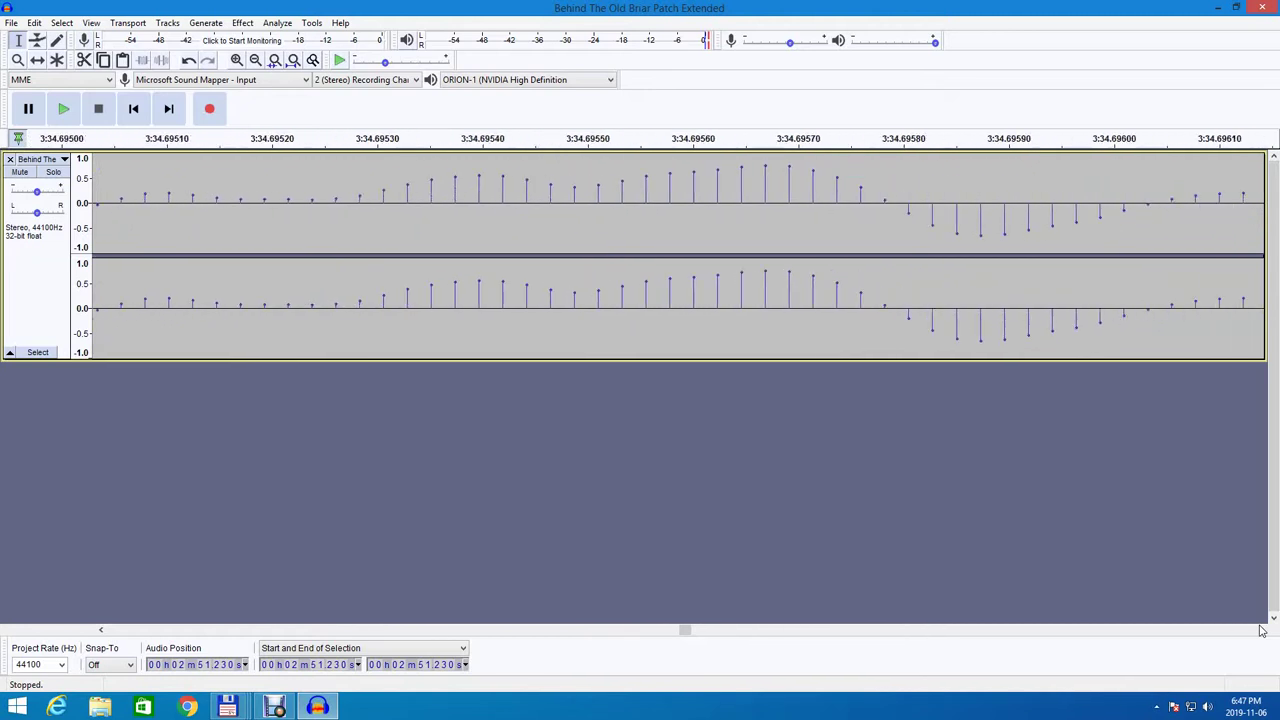
pyautogui.click(1262, 631)
pyautogui.click(1262, 631)
pyautogui.click(1262, 631)
pyautogui.click(1262, 631)
pyautogui.click(1262, 631)
pyautogui.click(1262, 631)
pyautogui.click(1262, 631)
pyautogui.click(1262, 631)
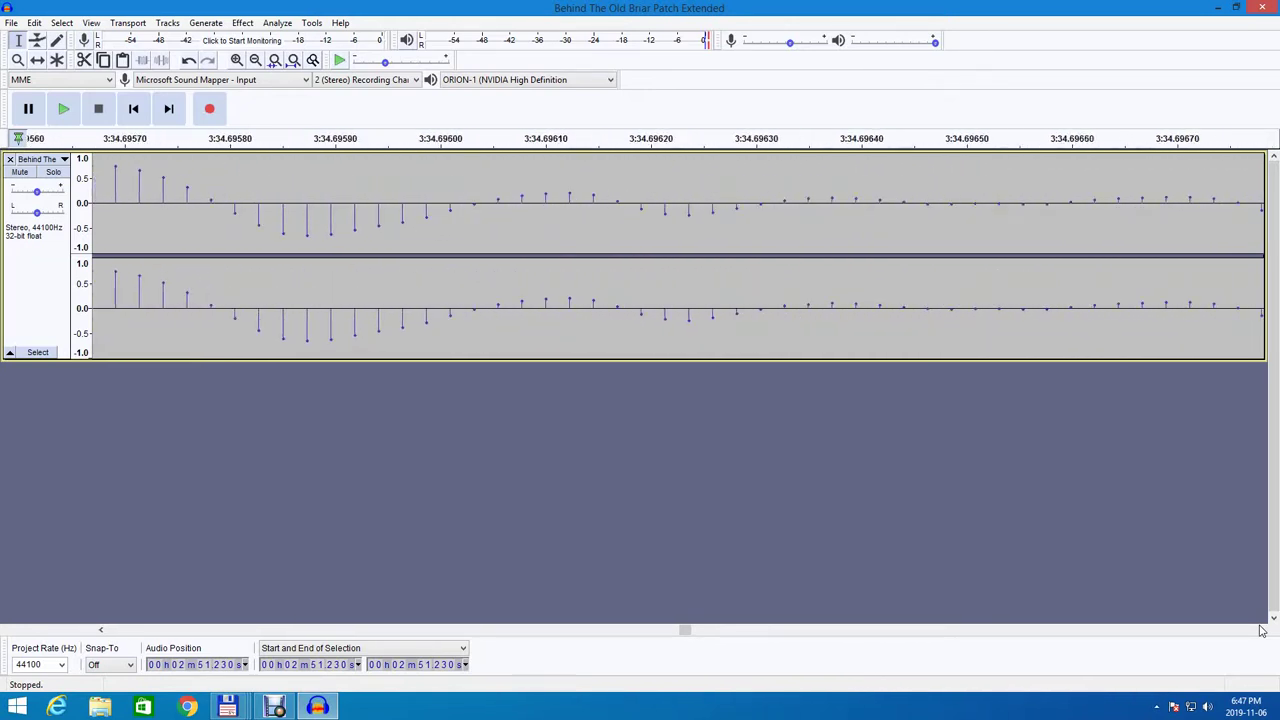
pyautogui.click(1262, 631)
pyautogui.click(1262, 631)
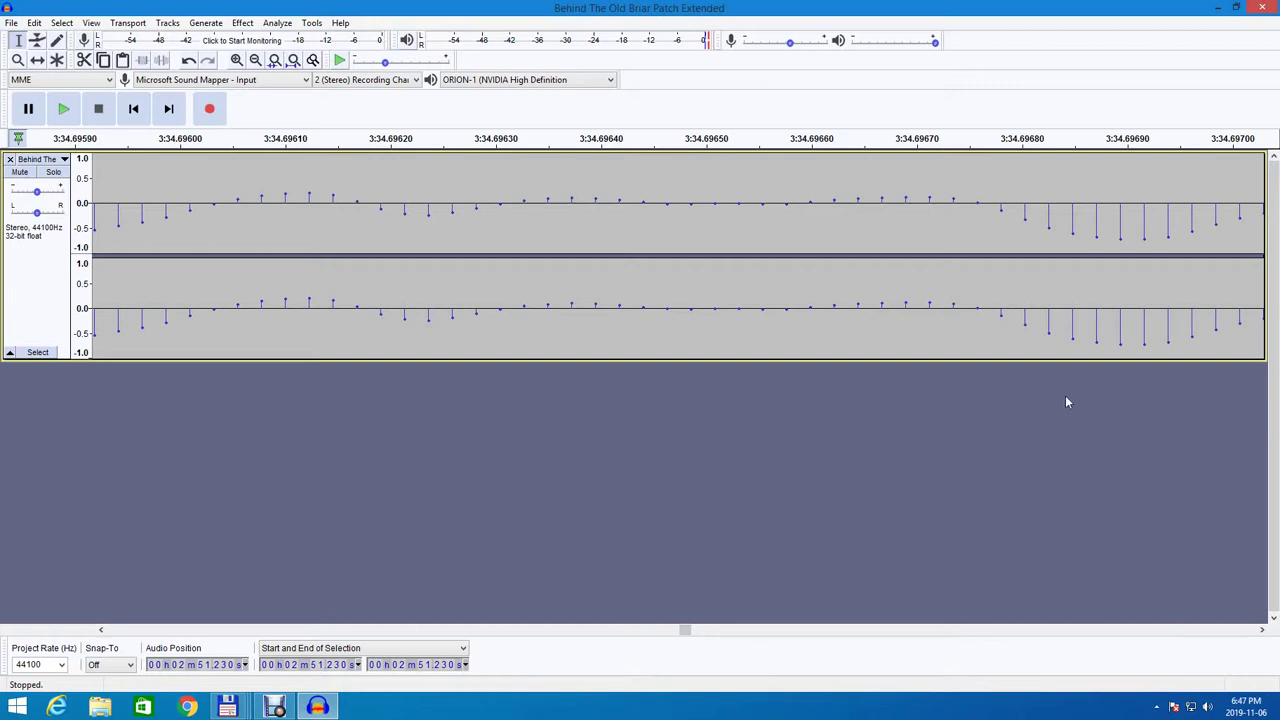
# Cut the low-amplitude samples between about 3:34.69601 and 3:34.69678 from both channels.
pyautogui.moveTo(1002, 311); pyautogui.dragTo(189, 320)
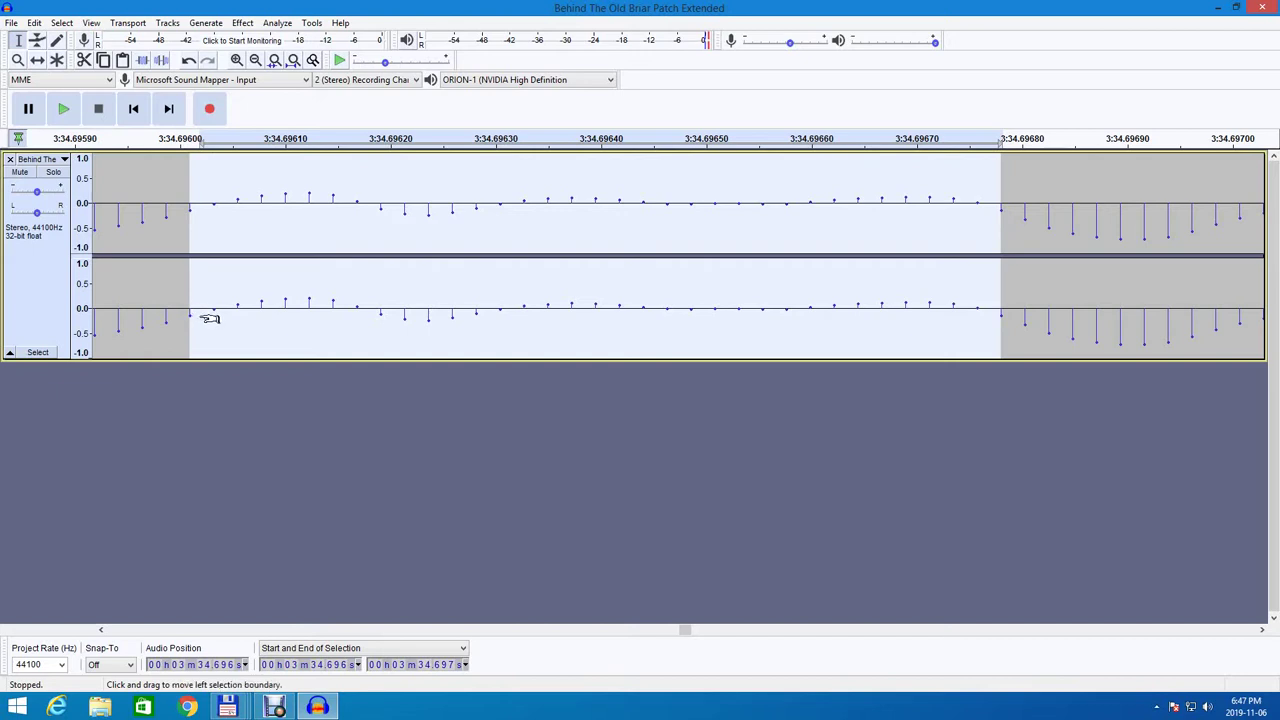
pyautogui.click(30, 24)
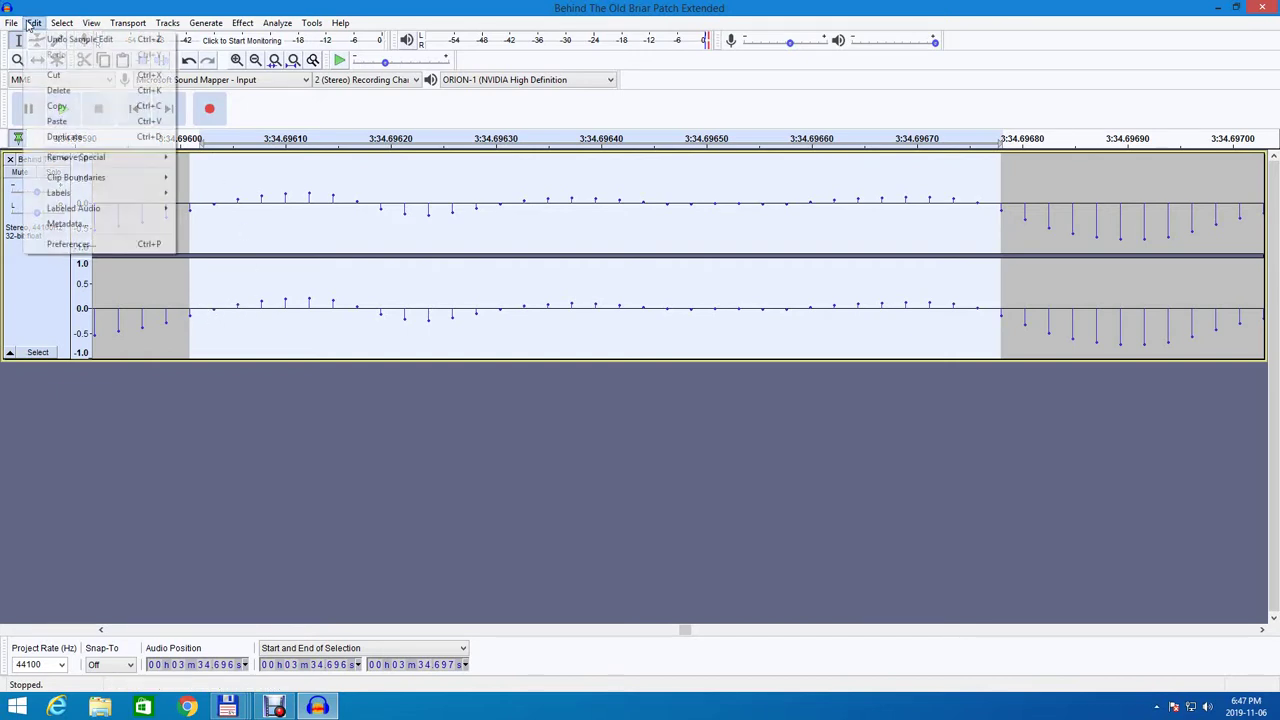
pyautogui.click(54, 76)
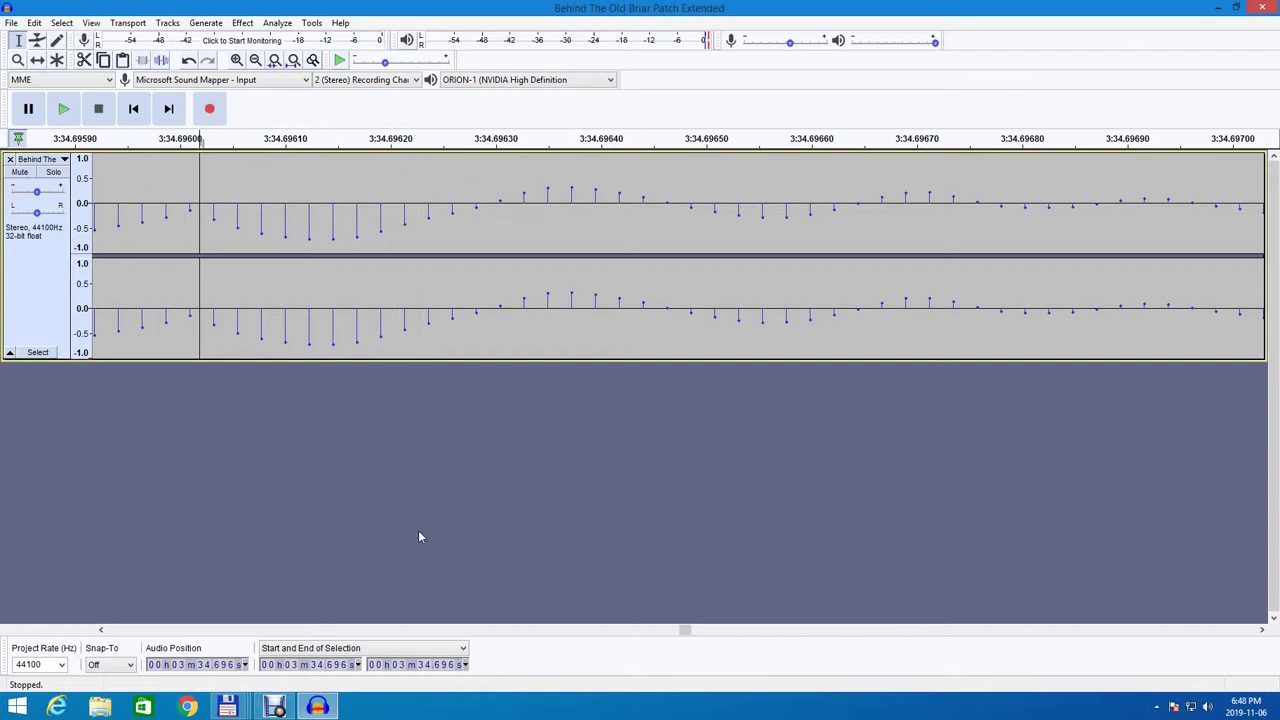
# Play the track from the cut at about 3:34.696 and stop at about 4:00.5.
pyautogui.click(494, 631)
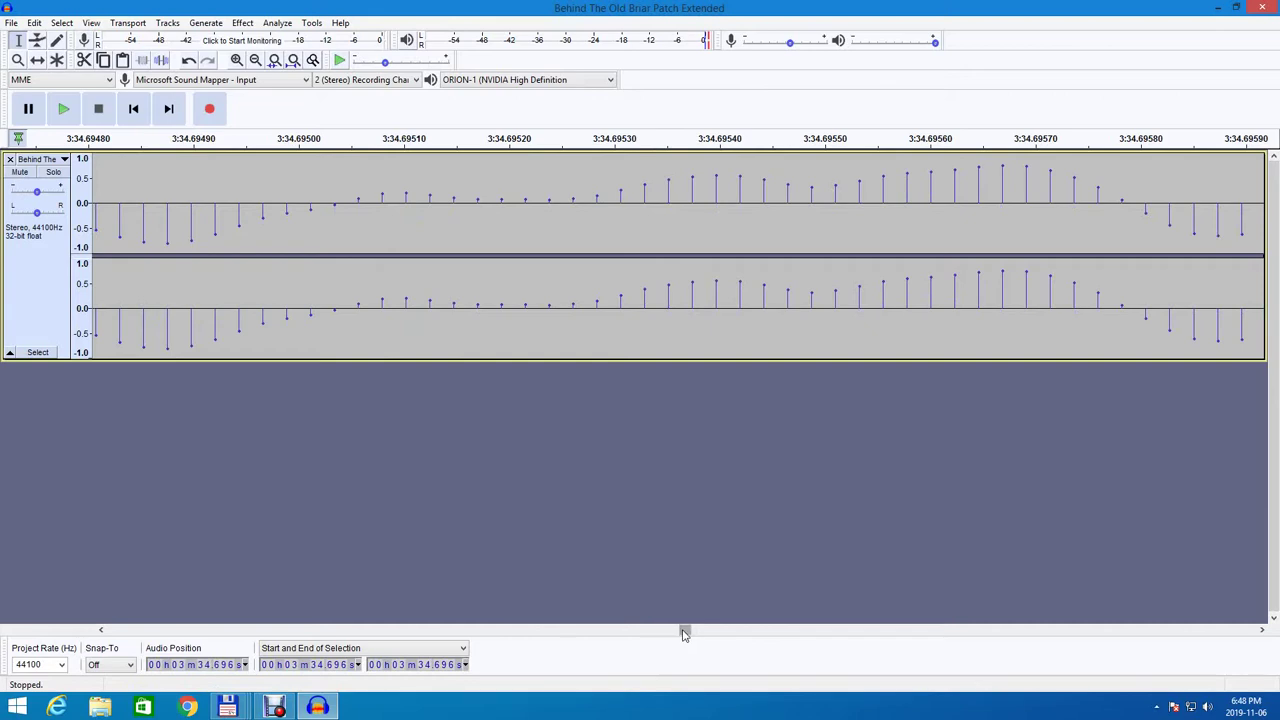
pyautogui.moveTo(684, 633); pyautogui.dragTo(601, 633)
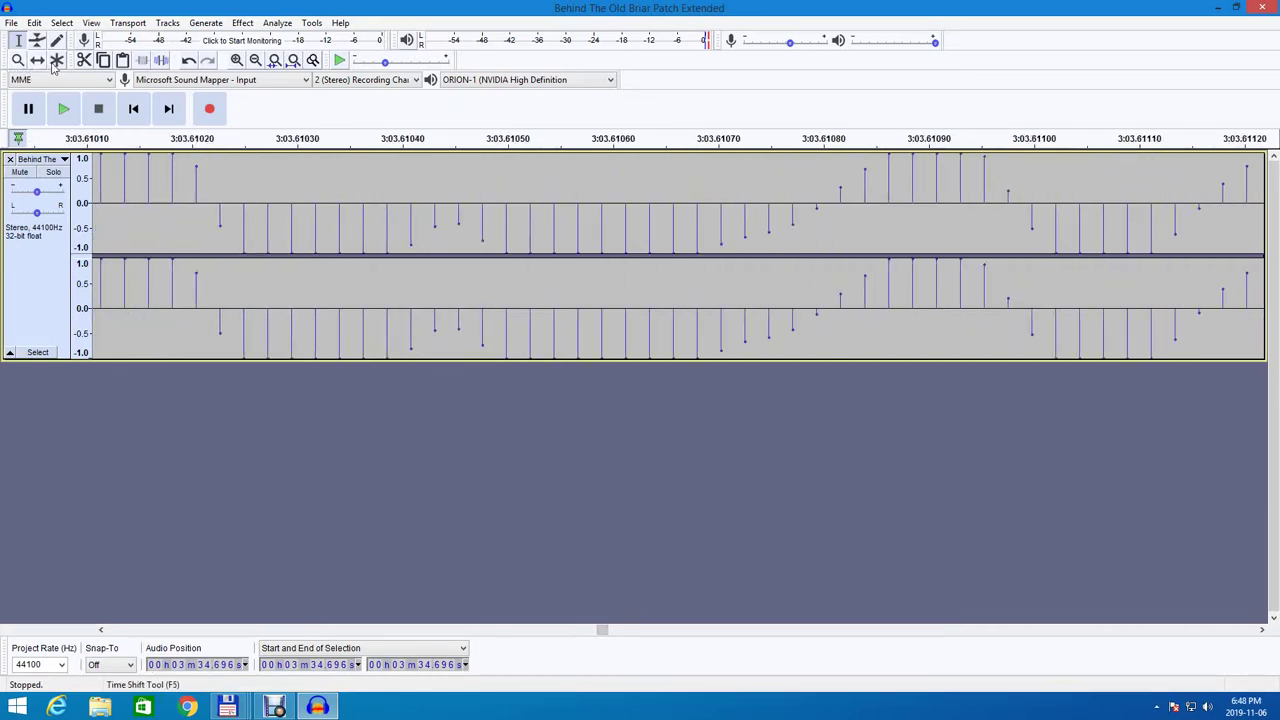
pyautogui.click(63, 109)
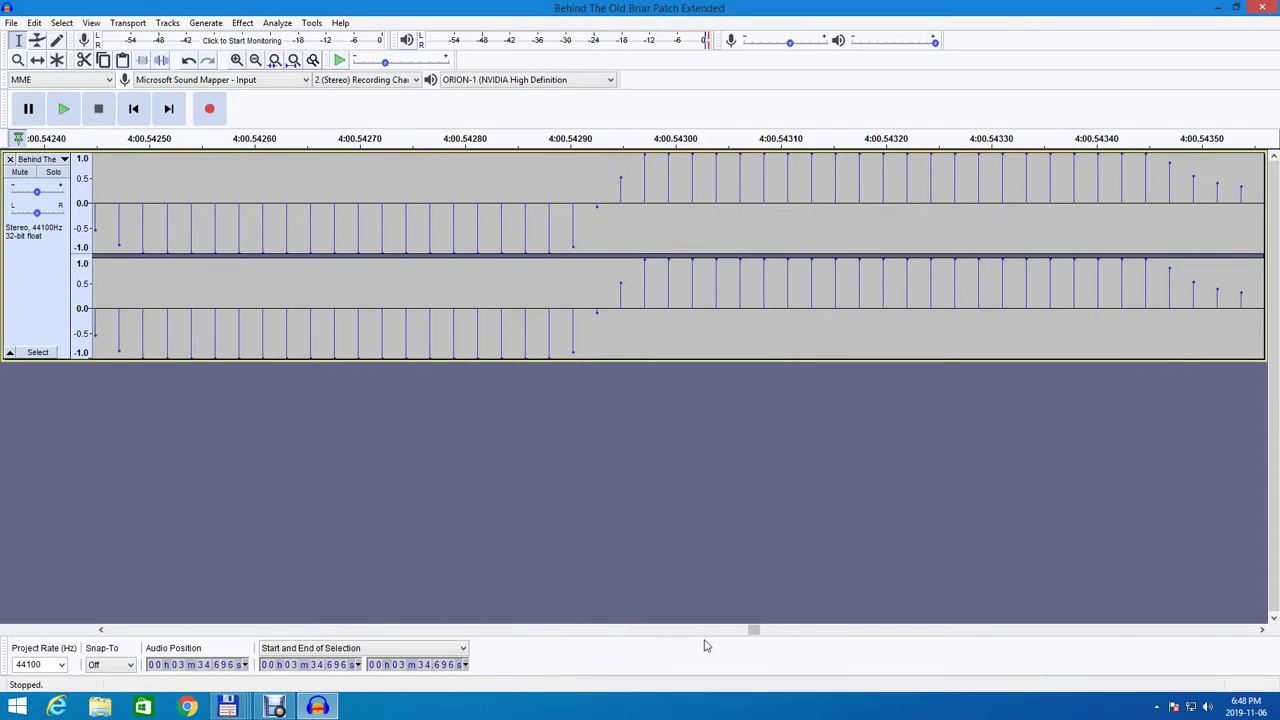
# Play the track from about 2:47.014 through the cut section and stop at about 3:50.6.
pyautogui.moveTo(754, 631); pyautogui.dragTo(558, 645)
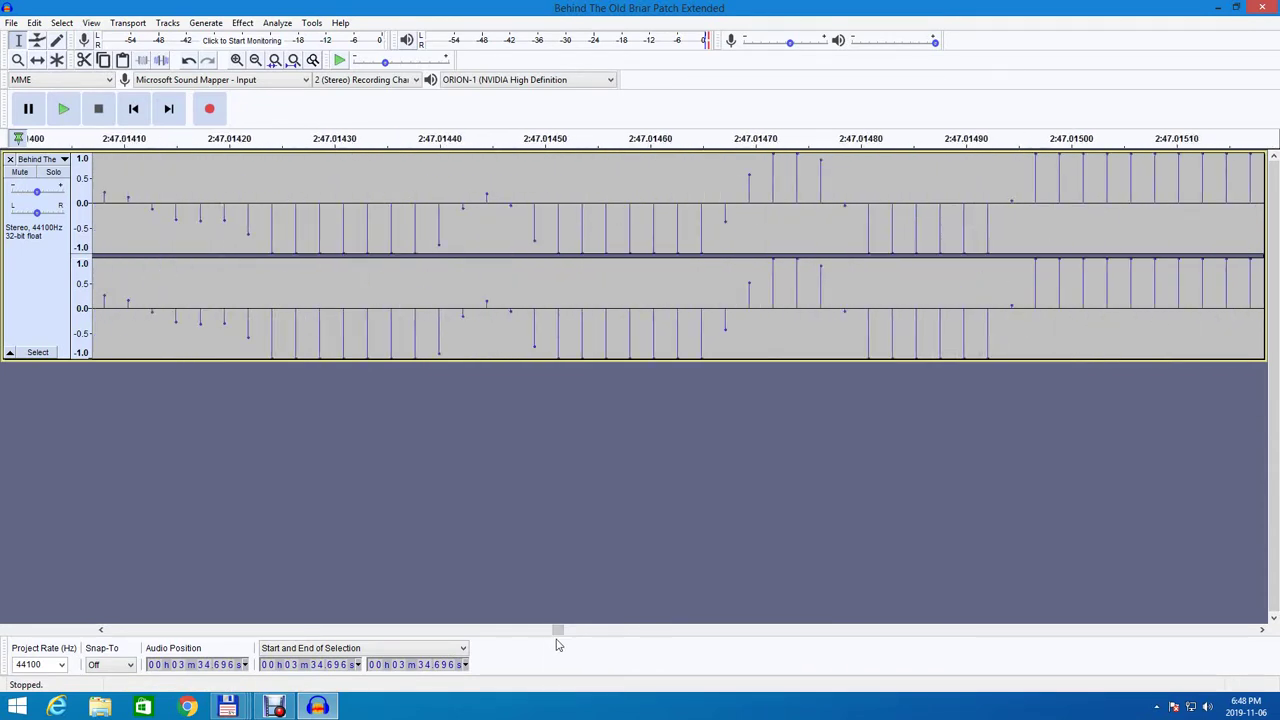
pyautogui.click(177, 226)
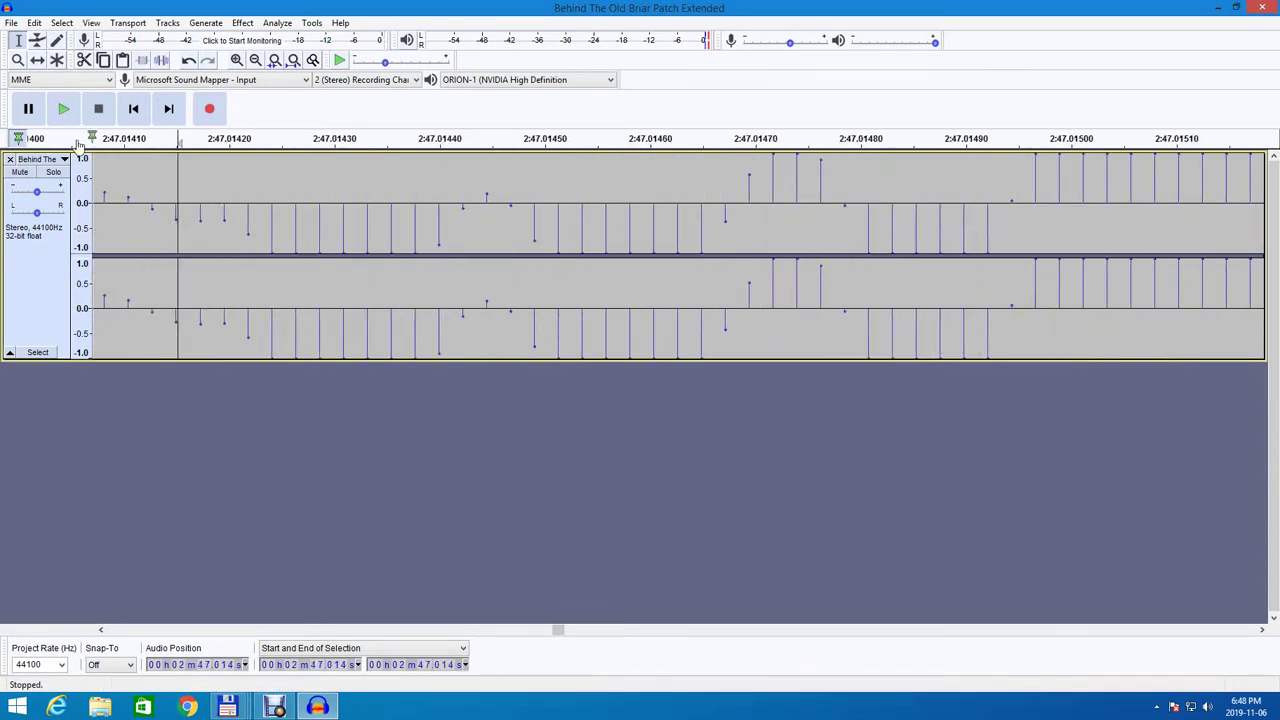
pyautogui.click(63, 109)
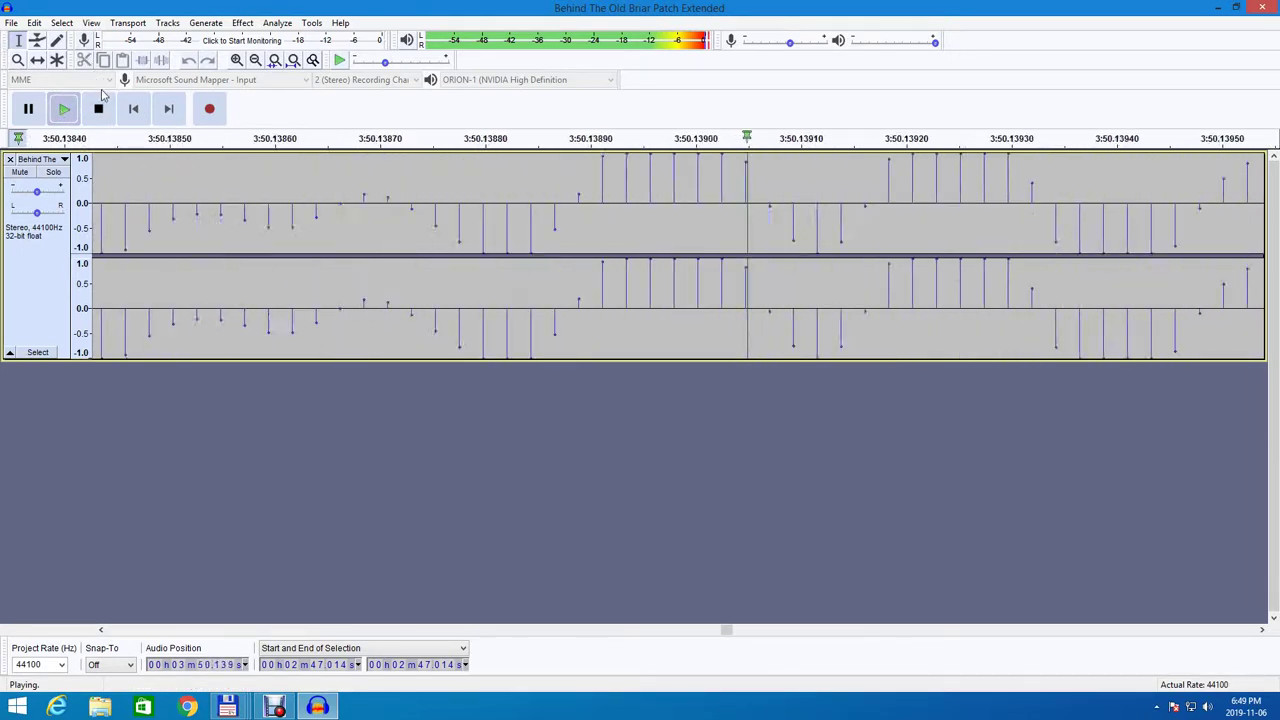
pyautogui.press('space')
# Export the audio as a 16-bit PCM WAV named "Behind The Old Briar Patch Extended", replacing the existing file and keeping the metadata tags.
pyautogui.click(11, 23)
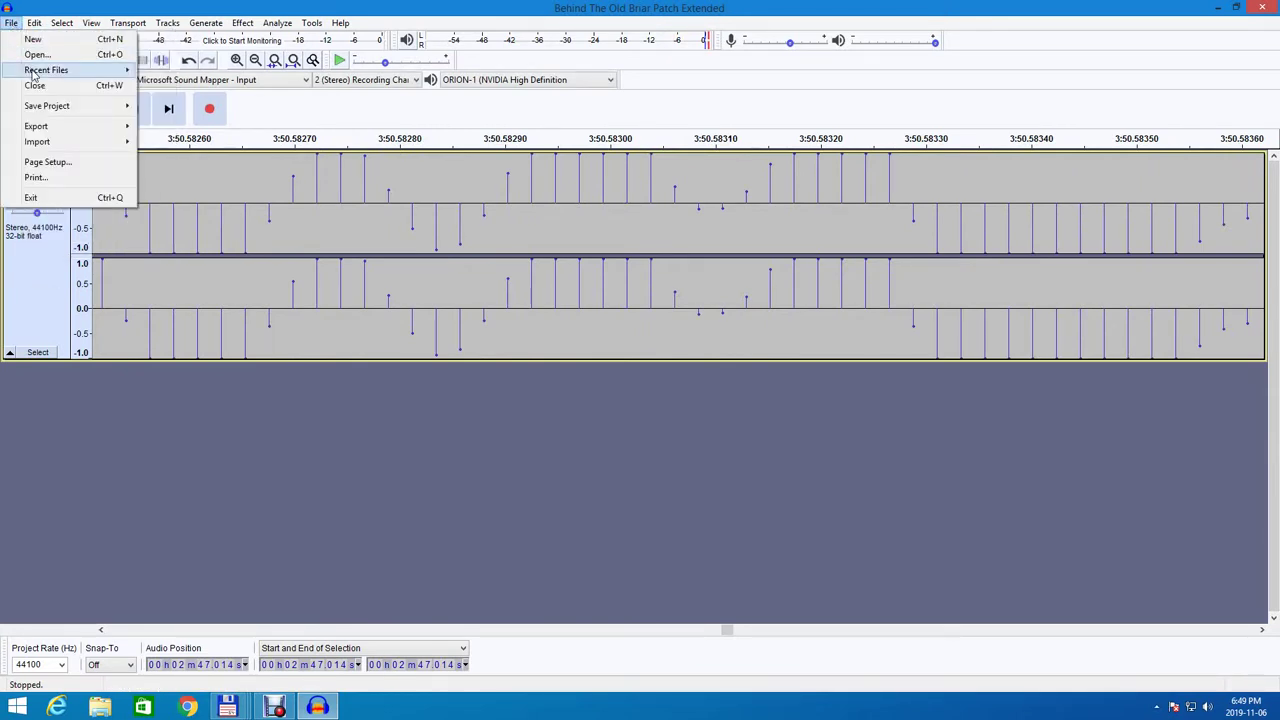
pyautogui.moveTo(37, 140)
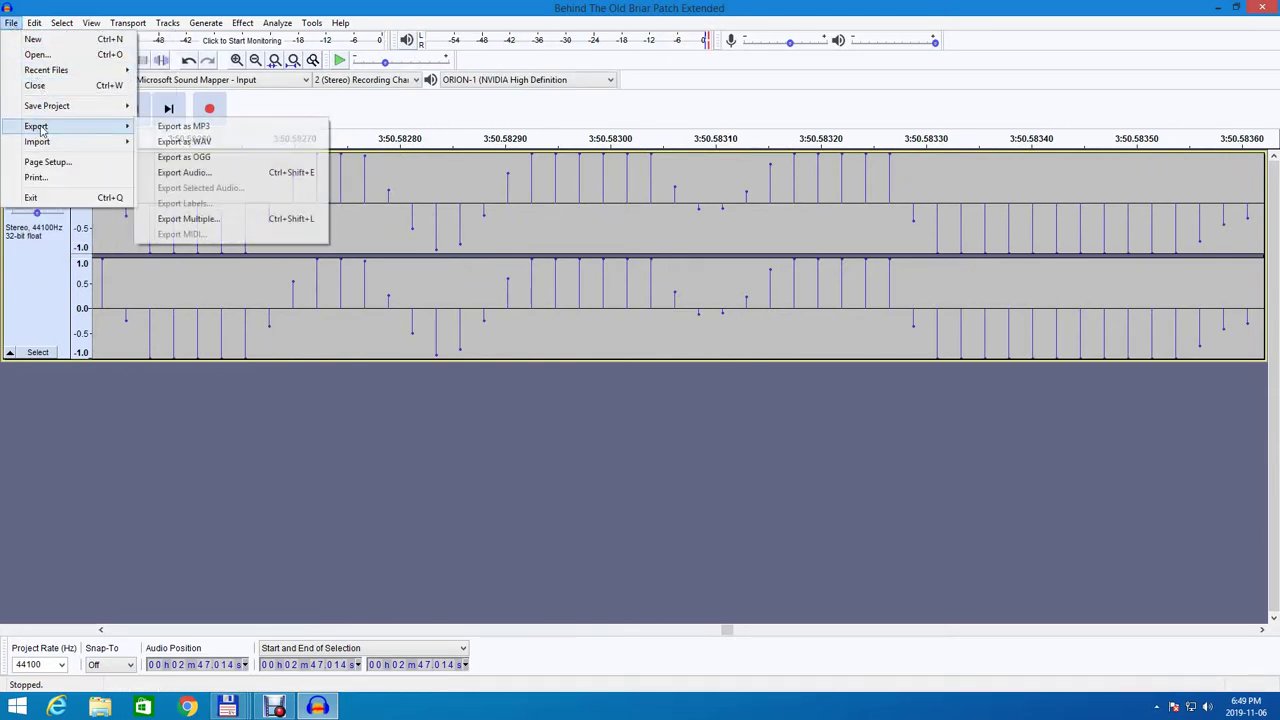
pyautogui.click(173, 142)
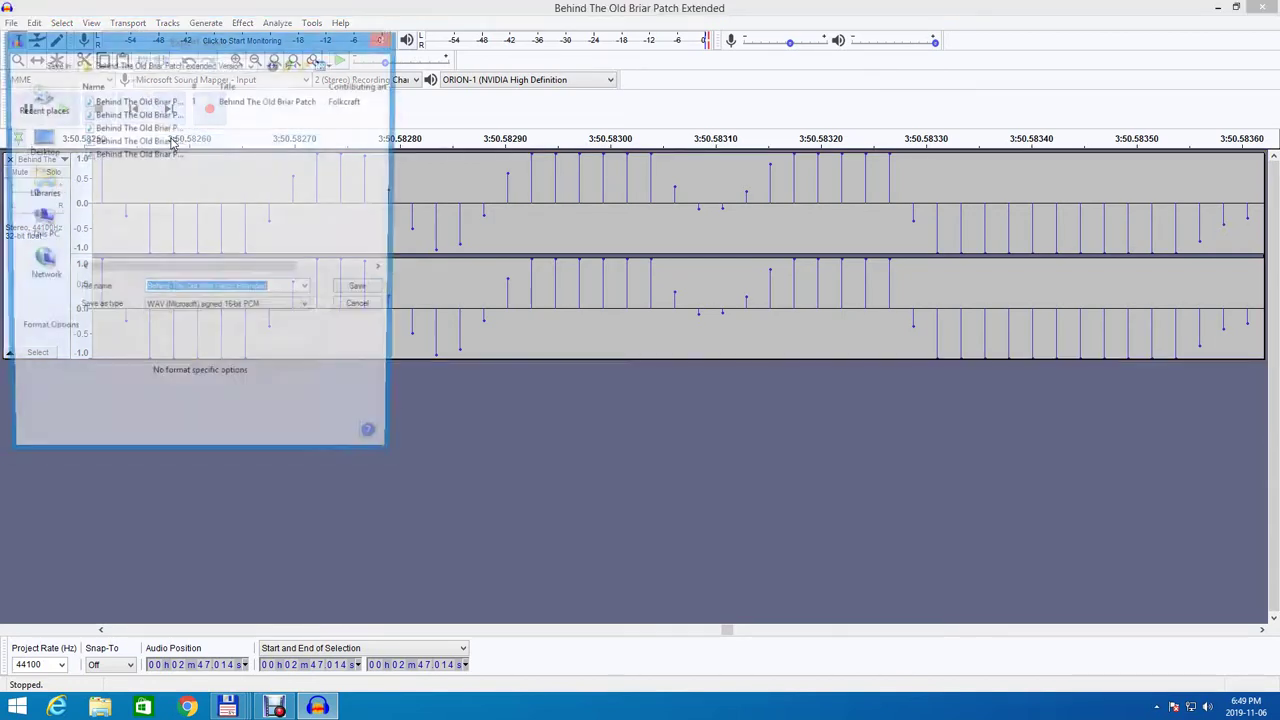
pyautogui.click(240, 104)
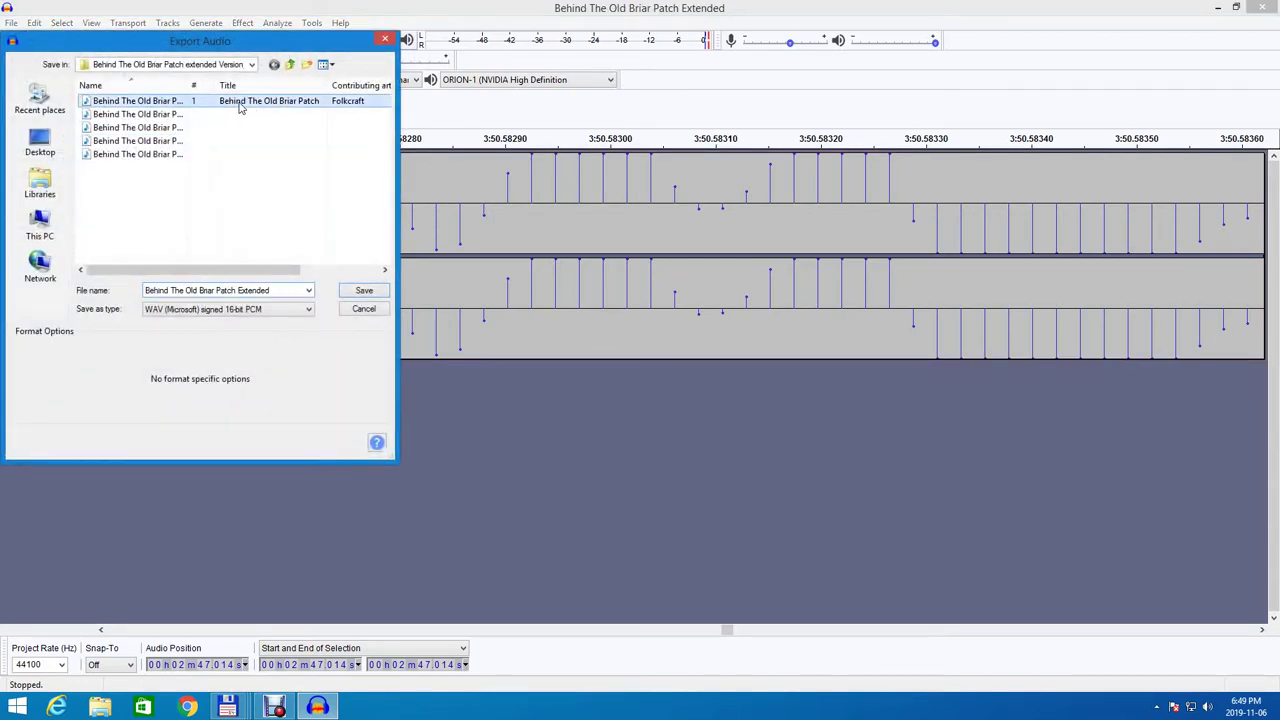
pyautogui.click(362, 291)
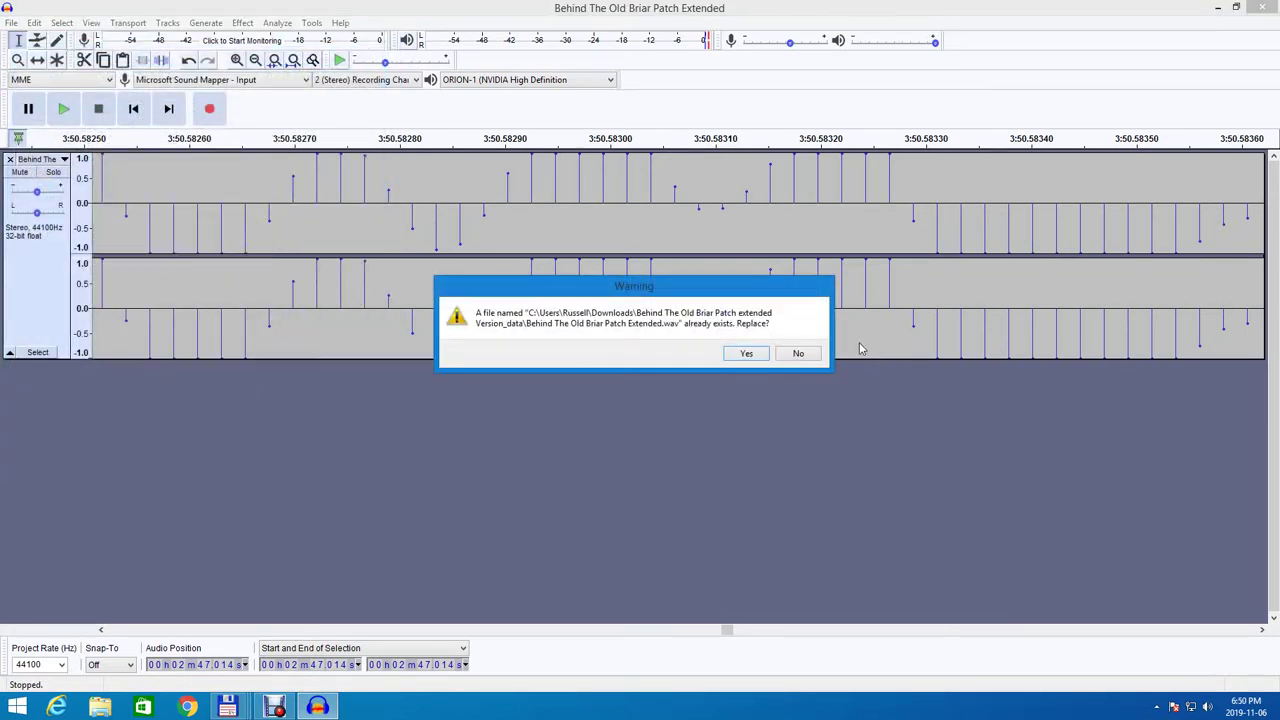
pyautogui.click(759, 355)
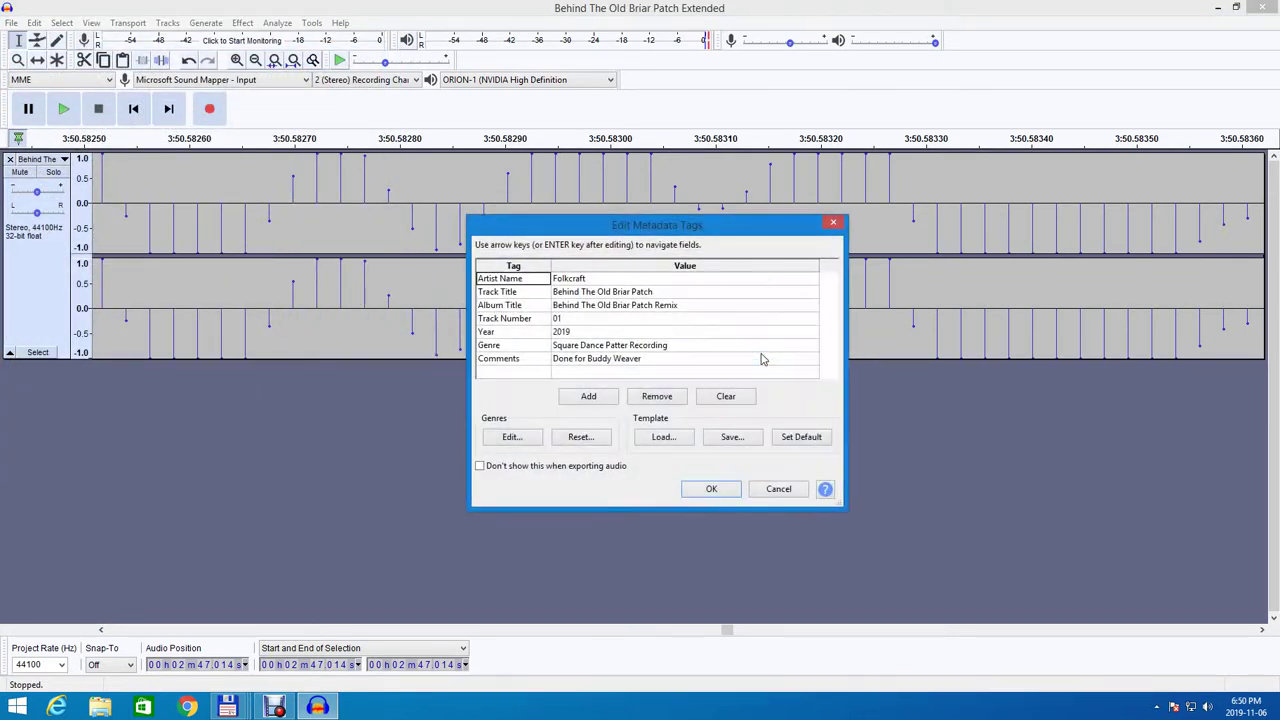
pyautogui.click(728, 488)
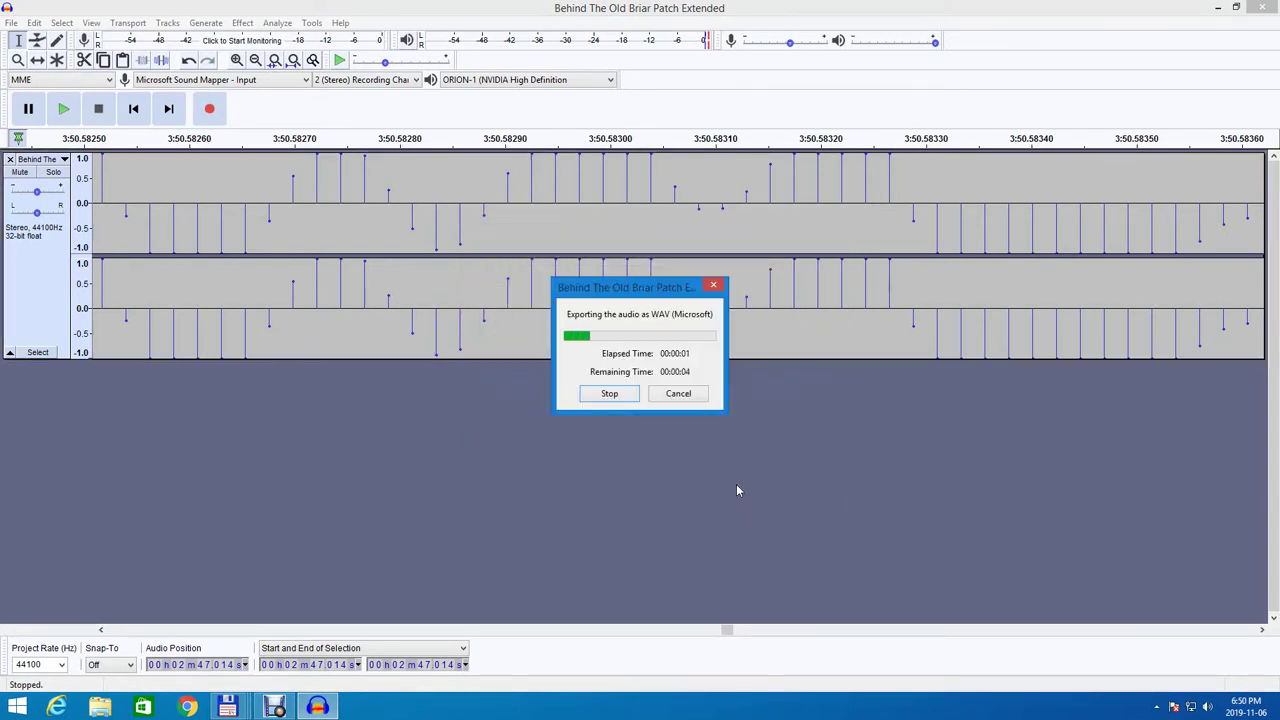